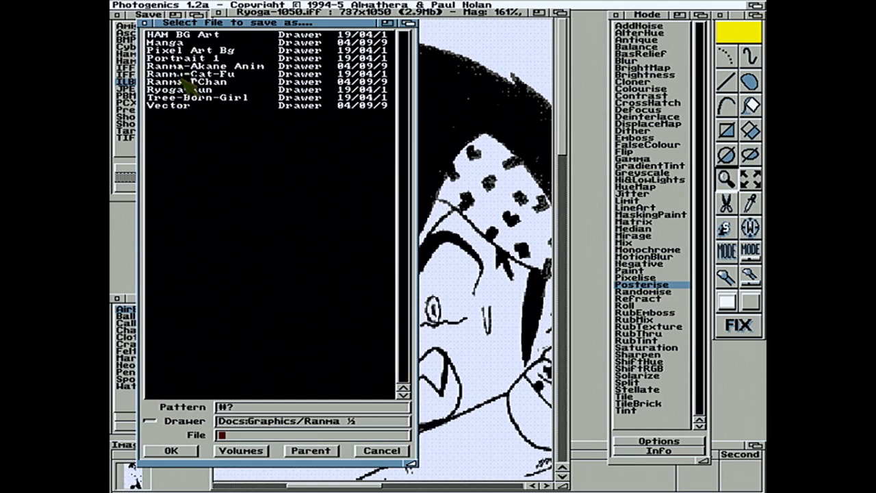
# Name the image to save Ryoga-1050-Edit-1.iff in the Manga drawer under Docs:Graphics/Ranma ½
pyautogui.click(179, 43)
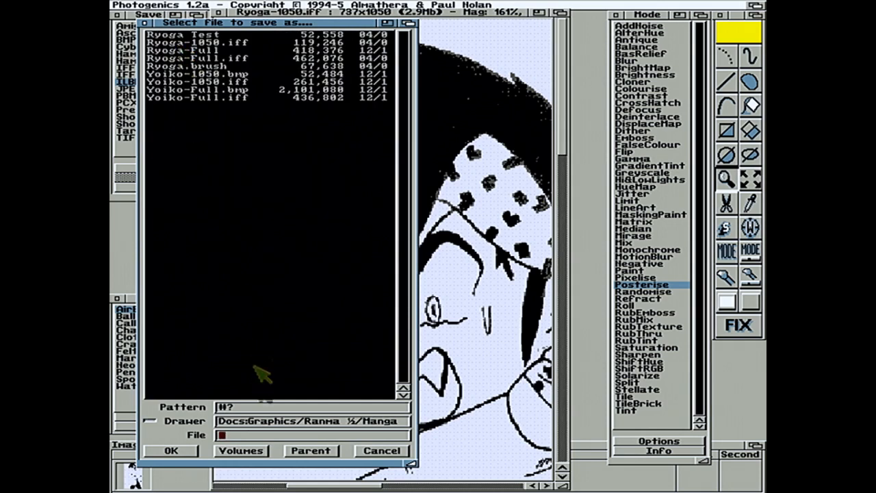
pyautogui.click(240, 43)
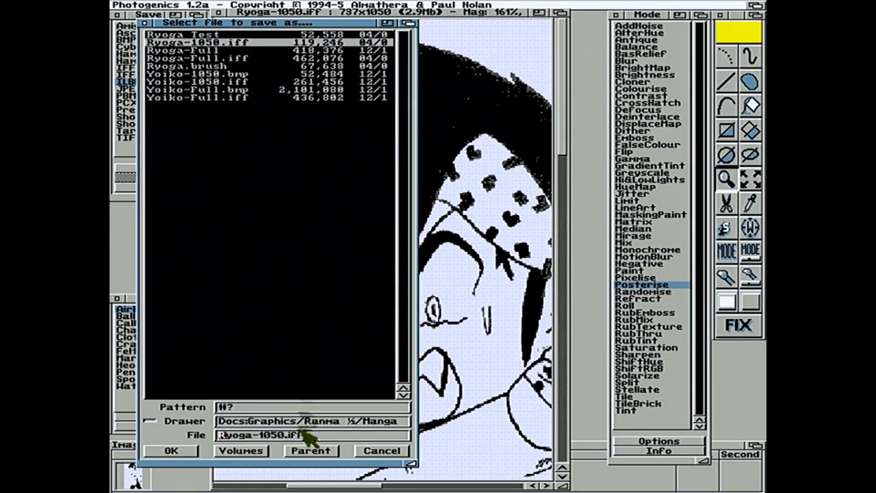
pyautogui.write('-Edit-1')
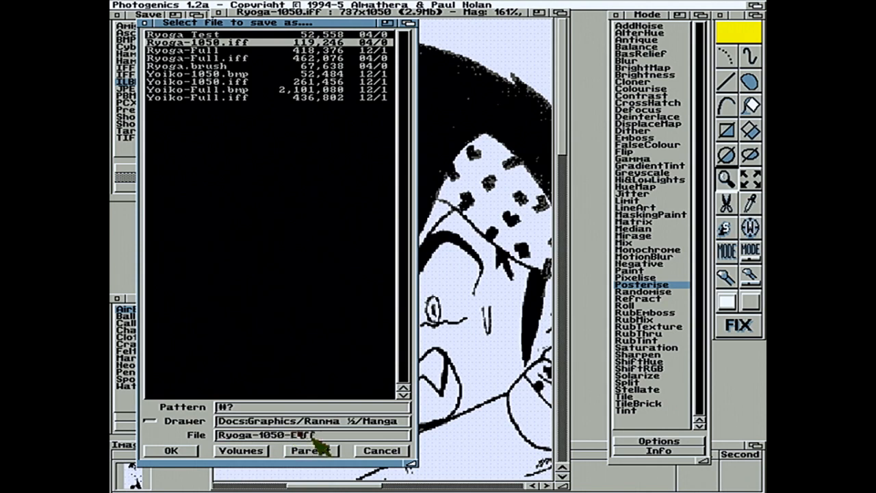
pyautogui.press('Return')
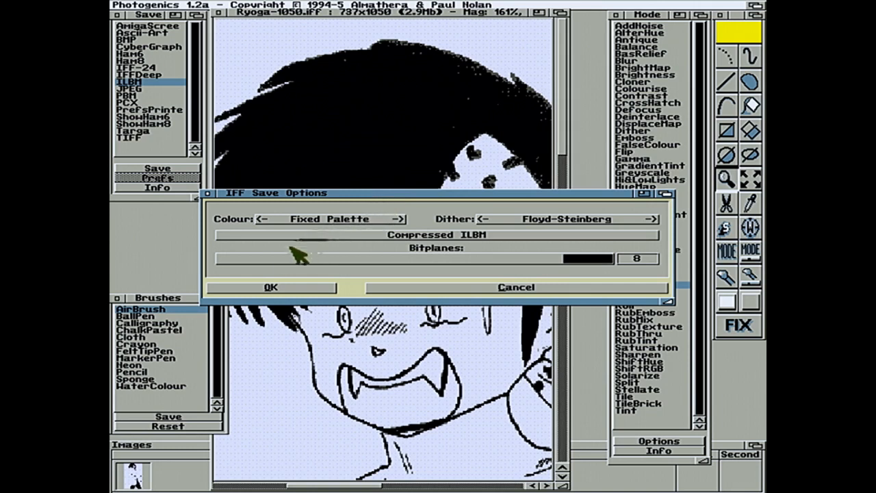
# Set the IFF save options to 2 bitplanes
pyautogui.click(273, 258)
pyautogui.click(273, 258)
pyautogui.click(273, 258)
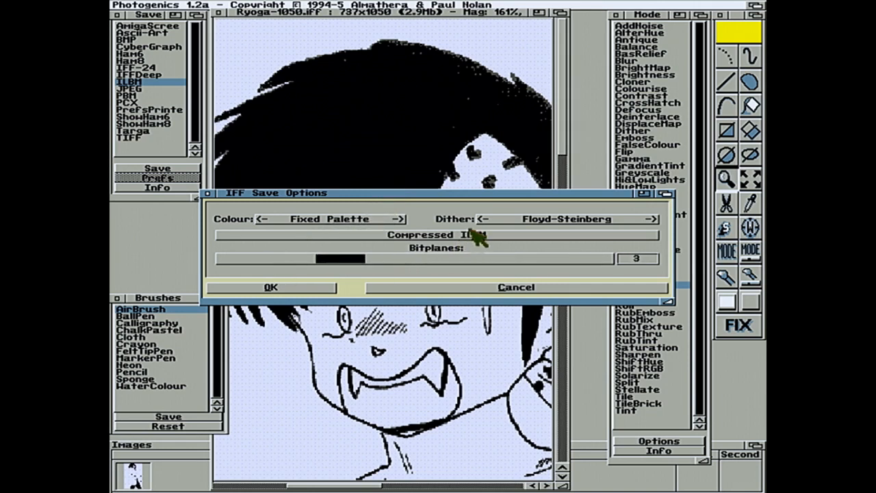
pyautogui.click(300, 260)
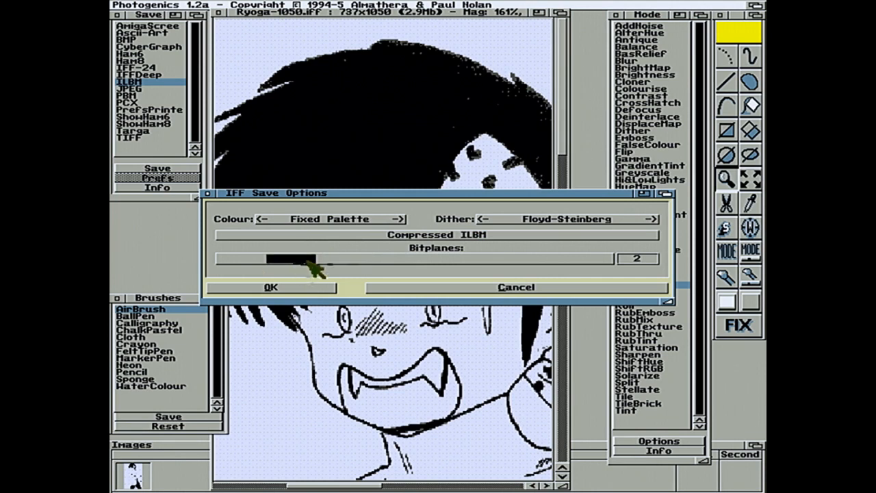
# Set the IFF dithering to None and save the file with the fixed palette
pyautogui.click(479, 219)
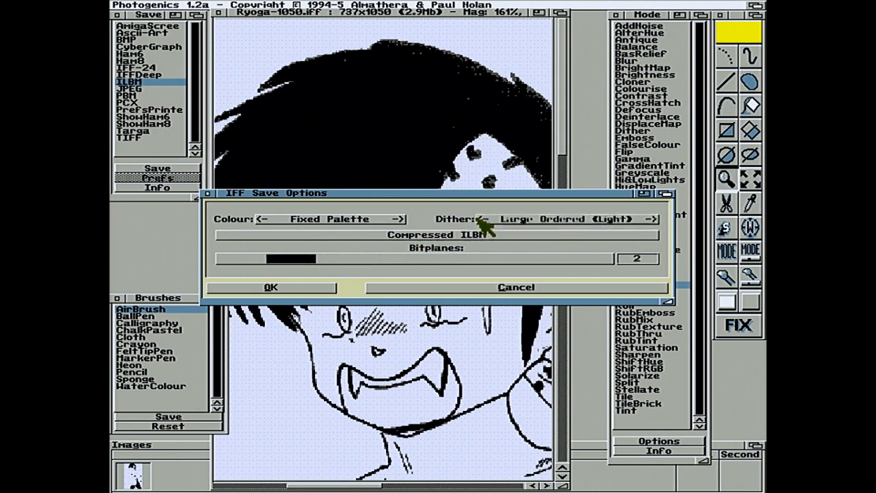
pyautogui.click(478, 218)
pyautogui.click(479, 219)
pyautogui.click(478, 219)
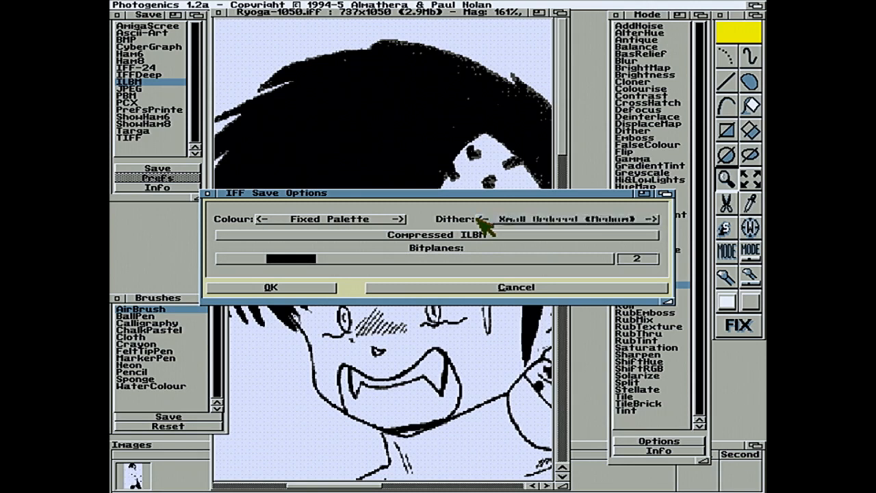
pyautogui.click(478, 219)
pyautogui.click(478, 219)
pyautogui.click(478, 219)
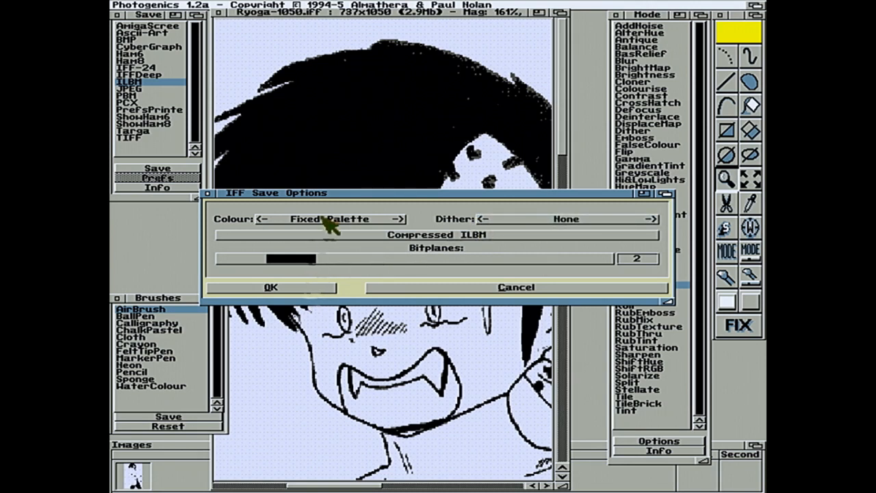
pyautogui.click(310, 286)
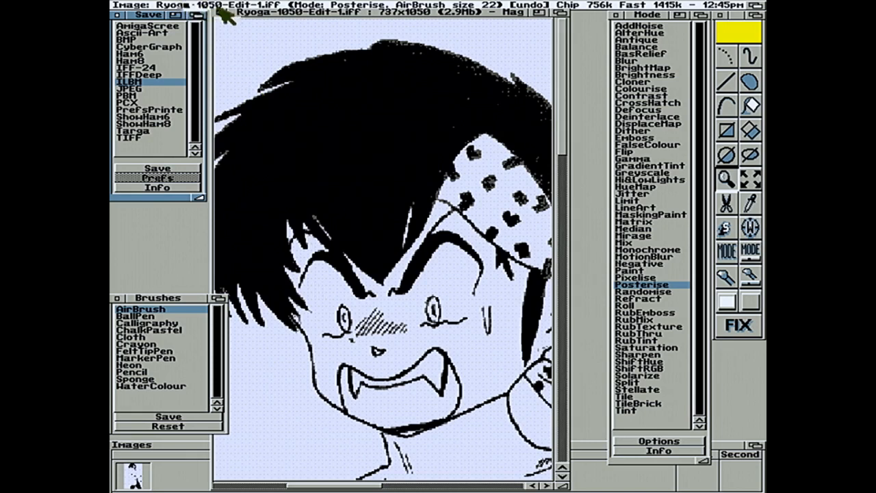
# Close the Ryoga-1050-Edit-1.iff image and confirm closing it
pyautogui.click(242, 21)
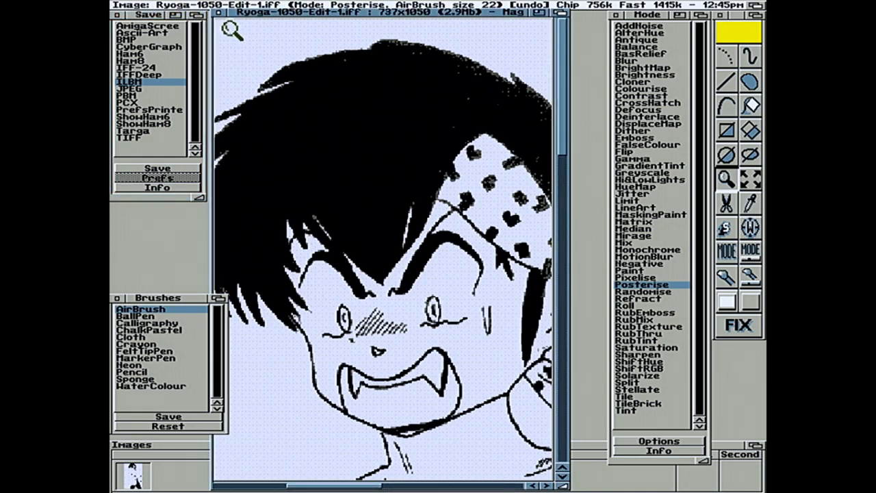
pyautogui.rightClick(154, 7)
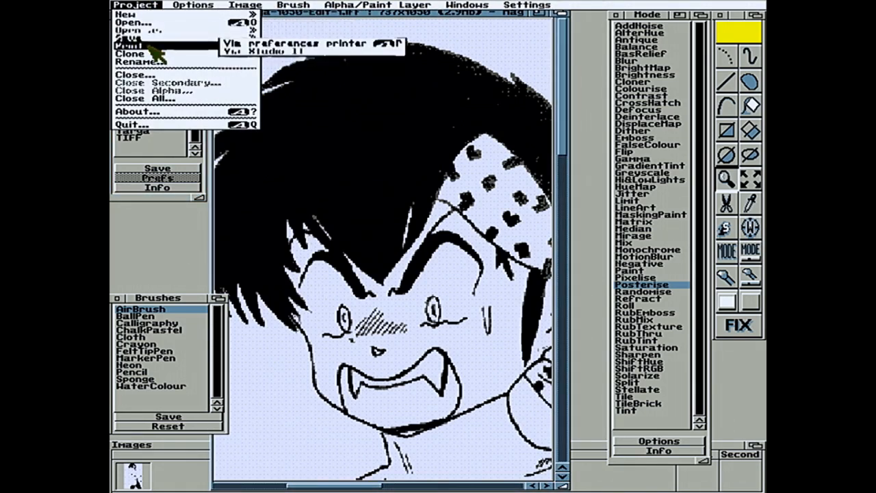
pyautogui.moveTo(156, 44)
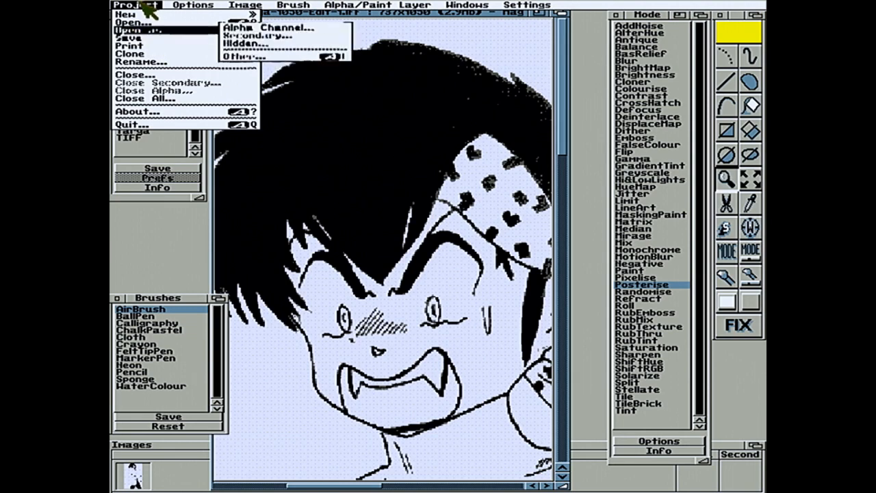
pyautogui.click(219, 11)
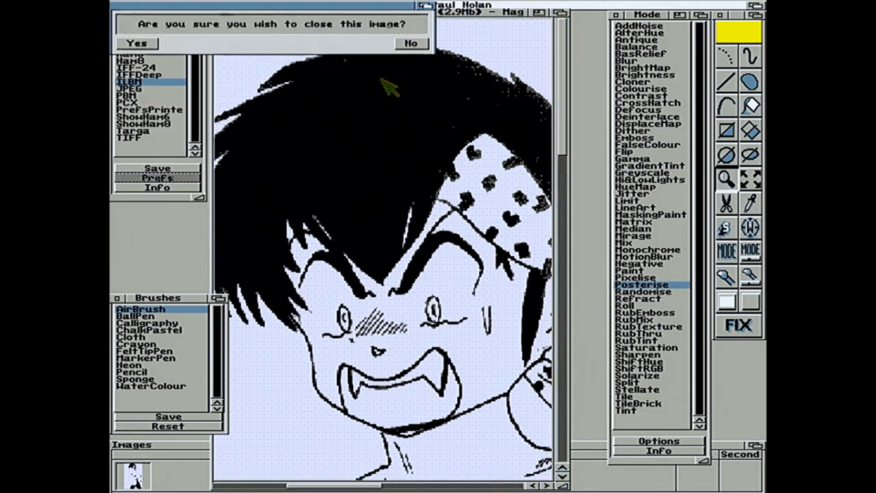
pyautogui.click(133, 43)
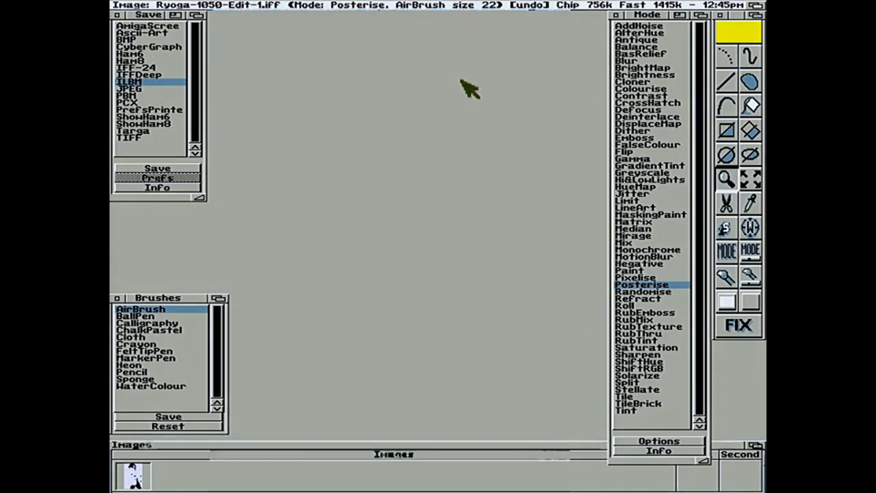
# Switch to Workbench and view Ryoga-1050-Edit-1.iff from the Manga drawer in the dock's image viewer, then close the viewer
pyautogui.click(756, 5)
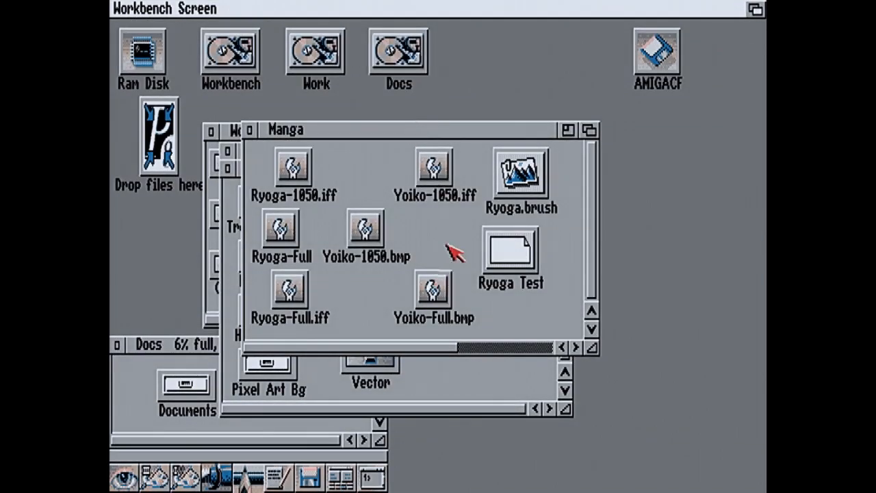
pyautogui.click(473, 279)
pyautogui.click(483, 346)
pyautogui.moveTo(518, 240); pyautogui.dragTo(129, 482)
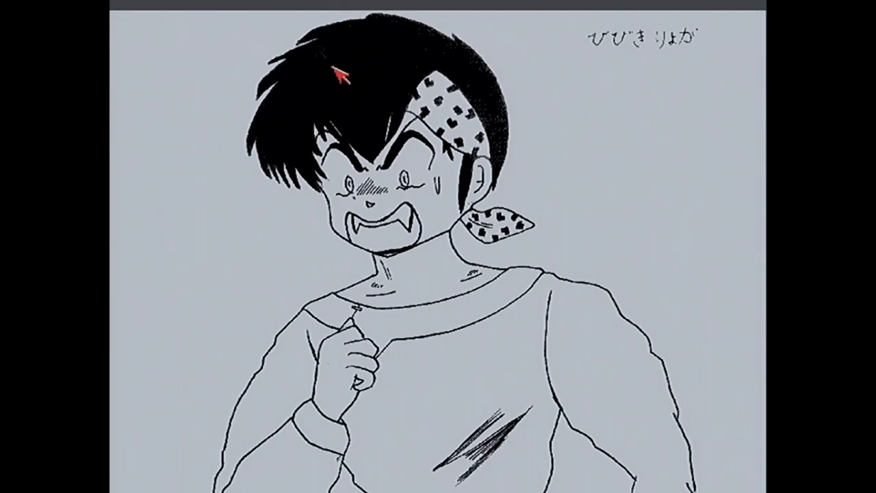
pyautogui.rightClick(139, 7)
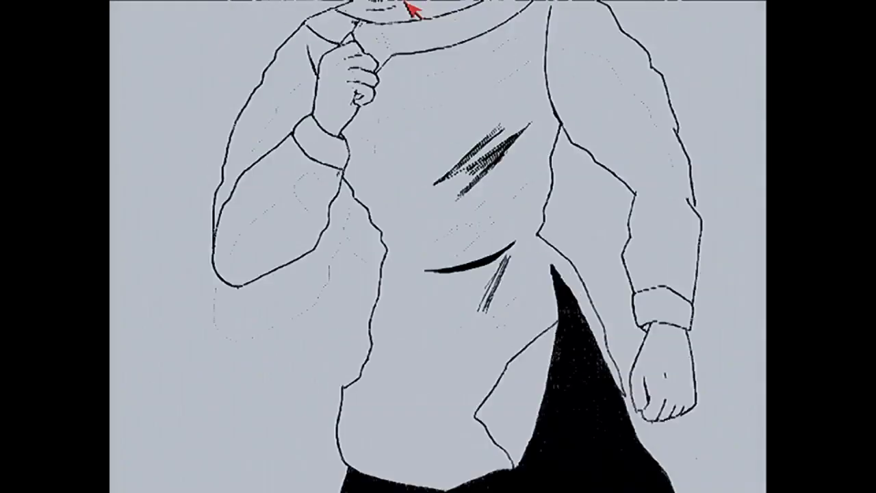
pyautogui.rightClick(275, 3)
pyautogui.rightClick(153, 65)
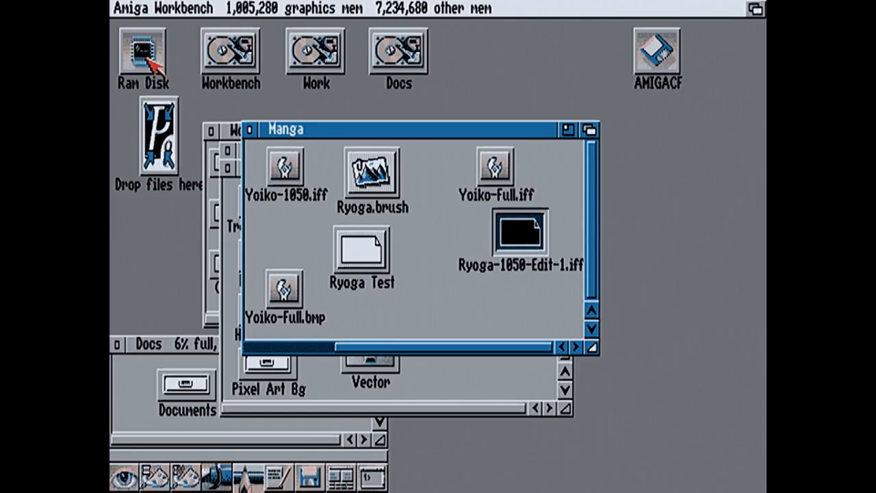
# Try to load Yoiko-1050.bmp from the Manga drawer into Photogenics, then reboot the Amiga
pyautogui.click(294, 346)
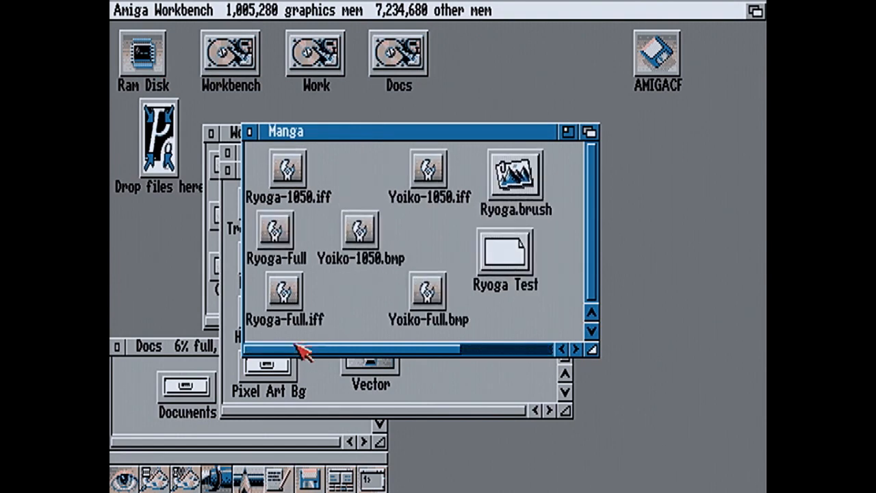
pyautogui.moveTo(349, 234); pyautogui.dragTo(162, 156)
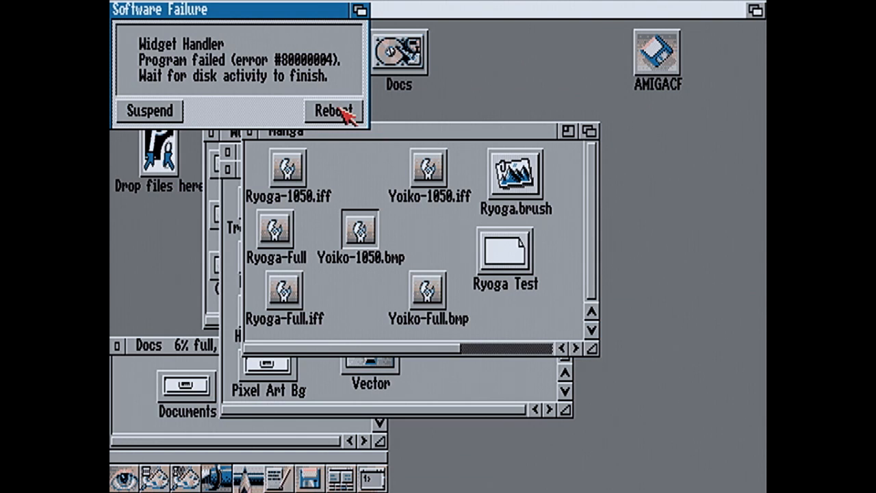
pyautogui.moveTo(322, 8); pyautogui.dragTo(327, 27)
pyautogui.click(349, 181)
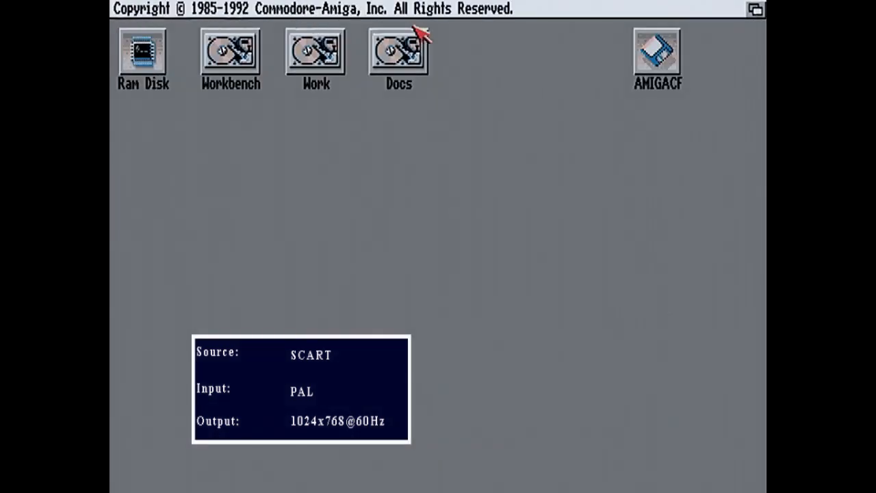
# Launch Photogenics from its drawer inside the Graphics drawer on the Work disk
pyautogui.click(338, 53)
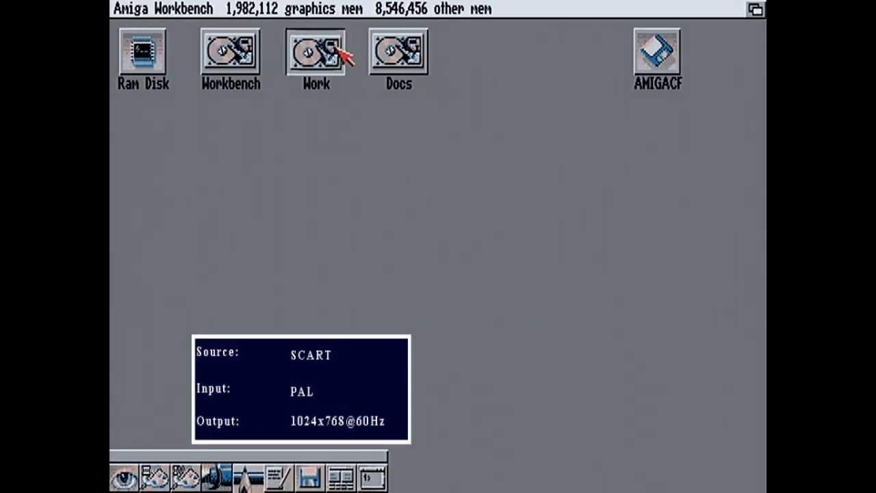
pyautogui.doubleClick(340, 55)
pyautogui.doubleClick(259, 273)
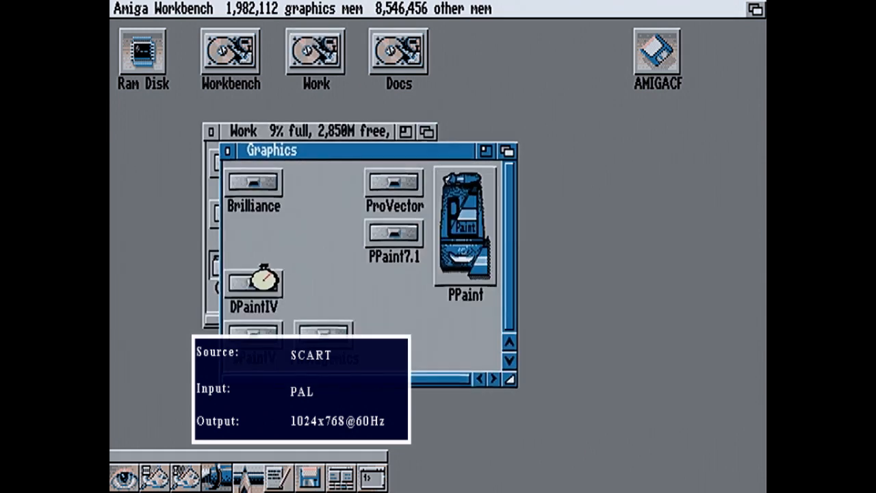
pyautogui.doubleClick(323, 333)
pyautogui.doubleClick(335, 171)
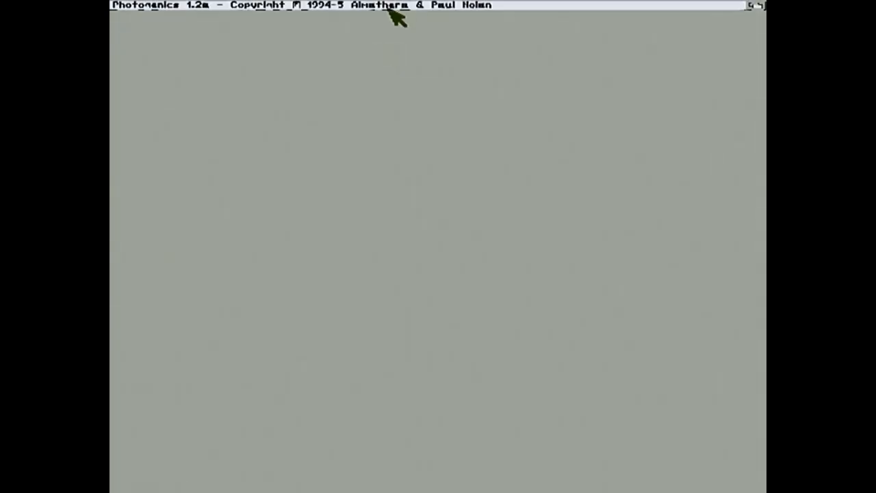
# Switch back to Workbench and open the Manga drawer in Graphics/Ranma ½ on the Docs disk
pyautogui.press('super+m')
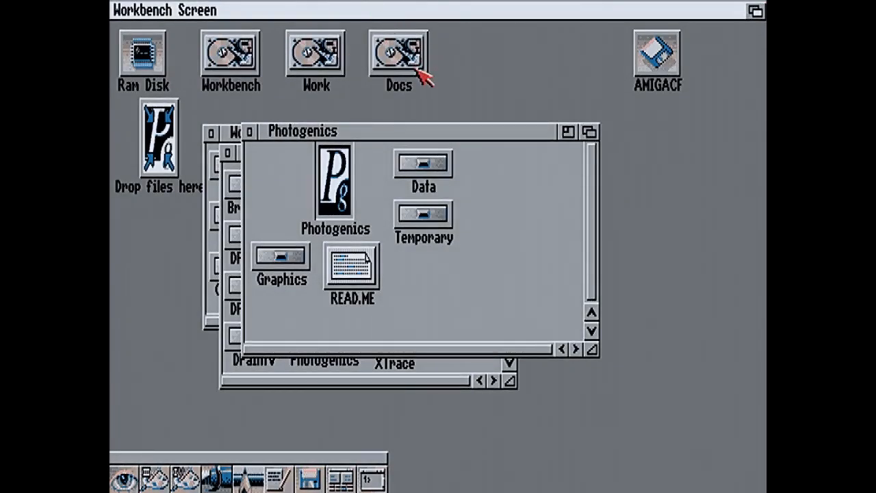
pyautogui.click(400, 55)
pyautogui.doubleClick(418, 69)
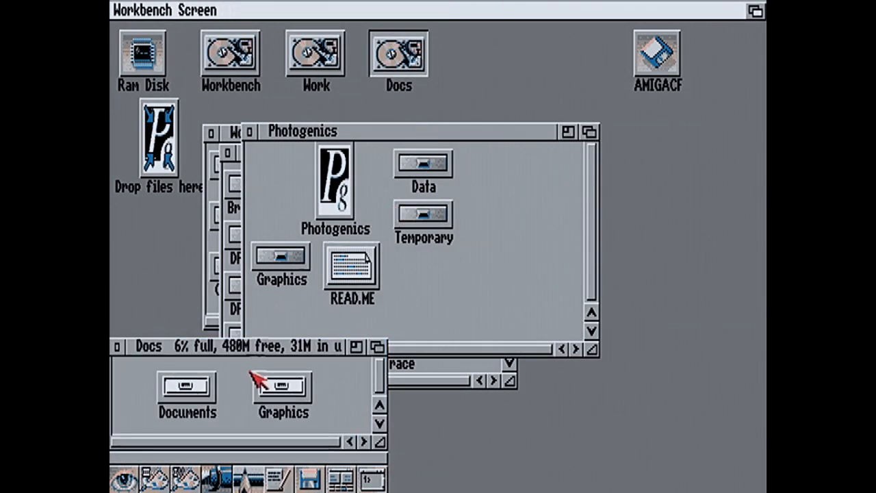
pyautogui.doubleClick(282, 387)
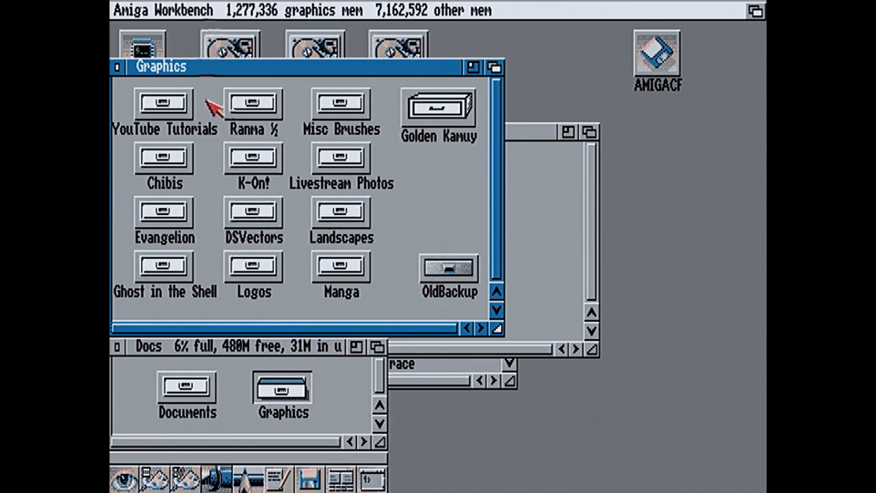
pyautogui.doubleClick(252, 108)
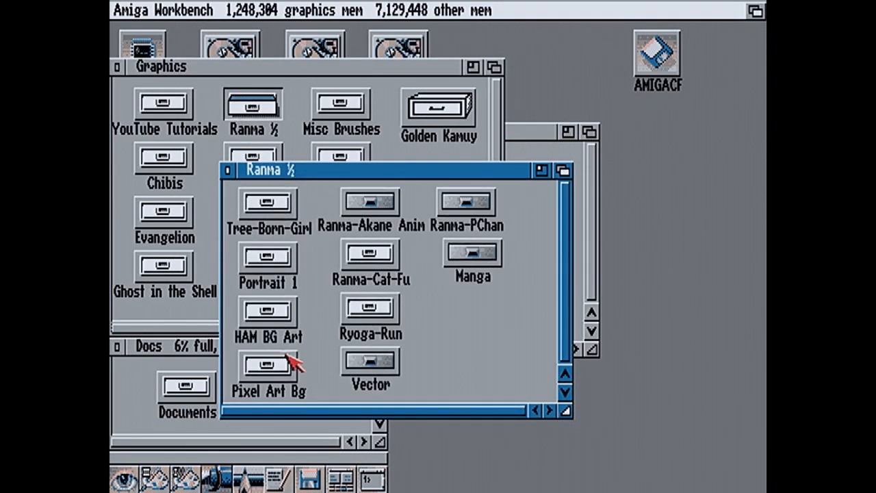
pyautogui.doubleClick(457, 268)
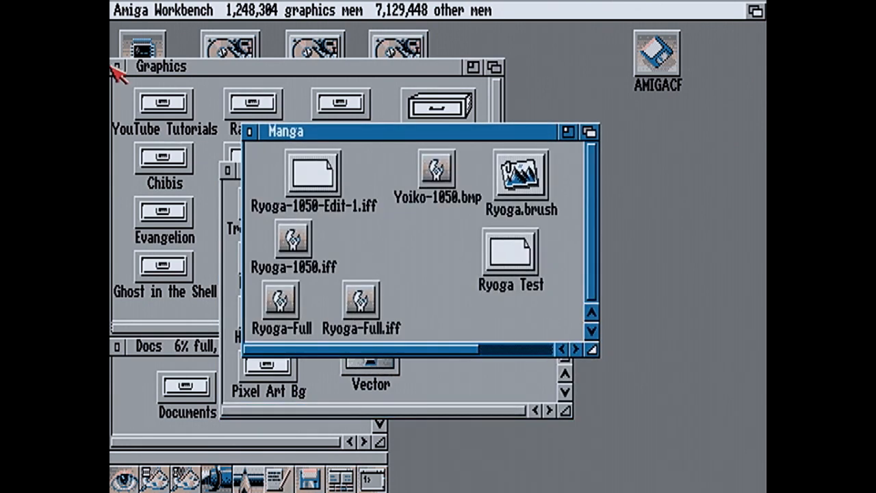
# Close the Graphics drawer window covering the Photogenics drop target and load Yoiko-1050.iff into Photogenics
pyautogui.click(116, 66)
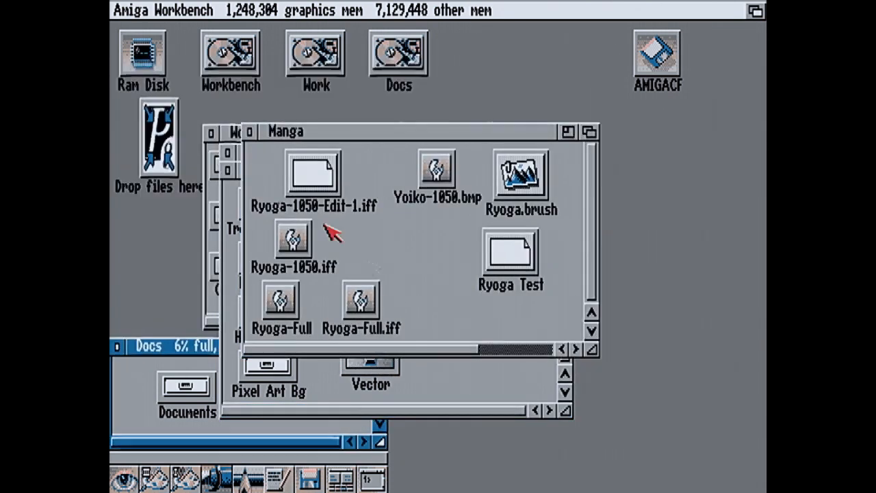
pyautogui.click(514, 345)
pyautogui.moveTo(533, 295); pyautogui.dragTo(175, 134)
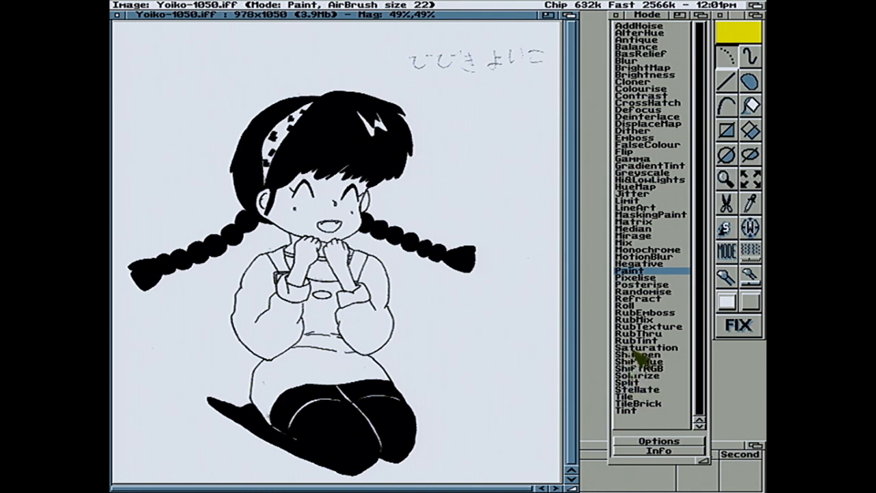
# Choose the Posterise mode for the Yoiko image and confirm its colour levels per channel
pyautogui.click(640, 292)
pyautogui.click(640, 285)
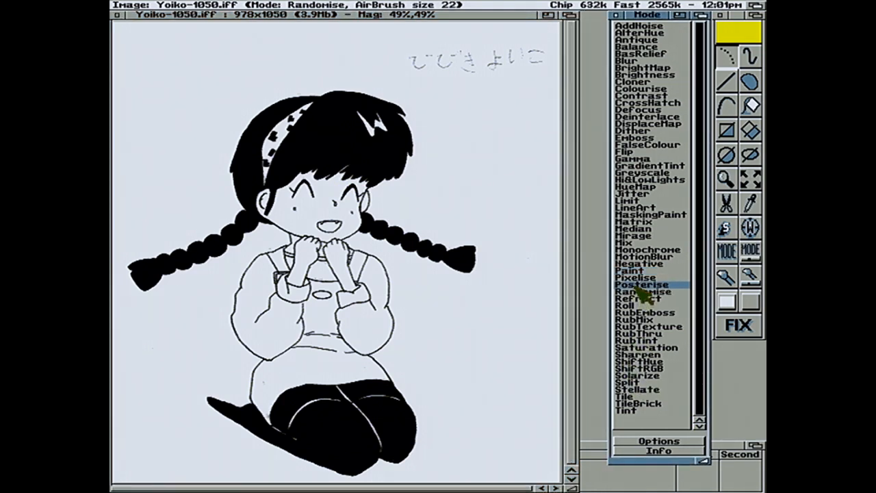
pyautogui.click(656, 441)
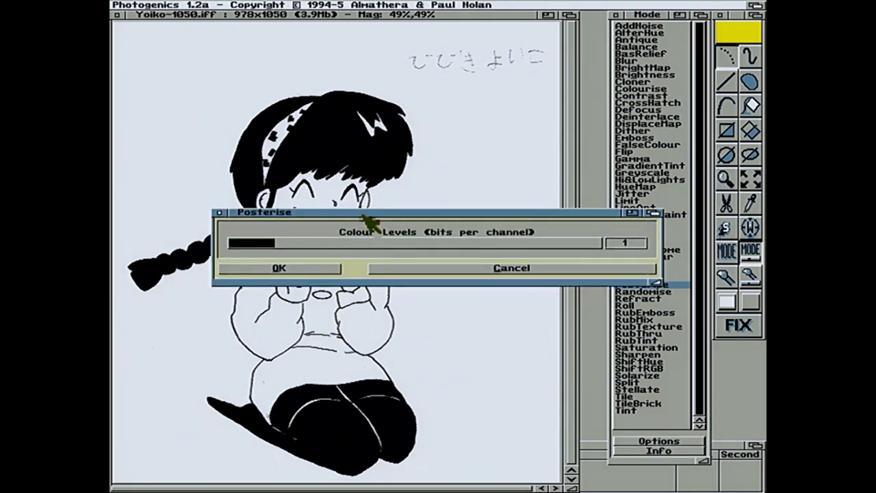
pyautogui.click(387, 243)
pyautogui.click(304, 268)
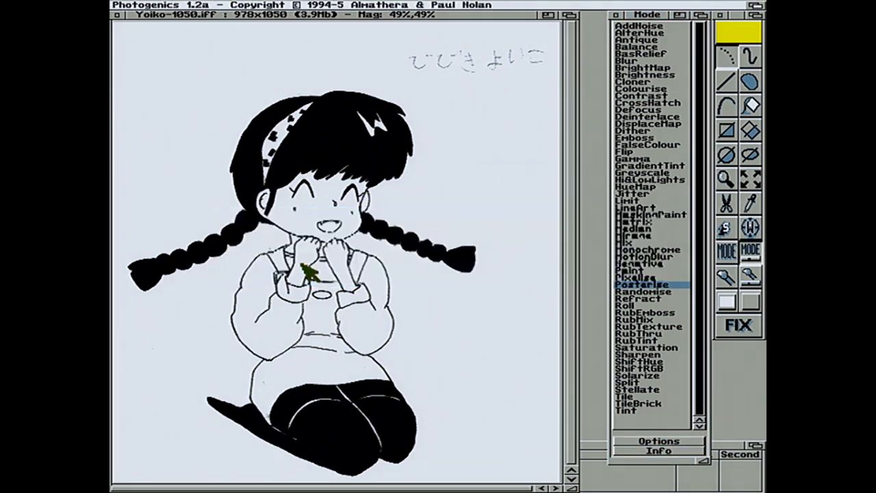
# Apply the Posterise effect to the whole Yoiko image and fix the result
pyautogui.click(725, 301)
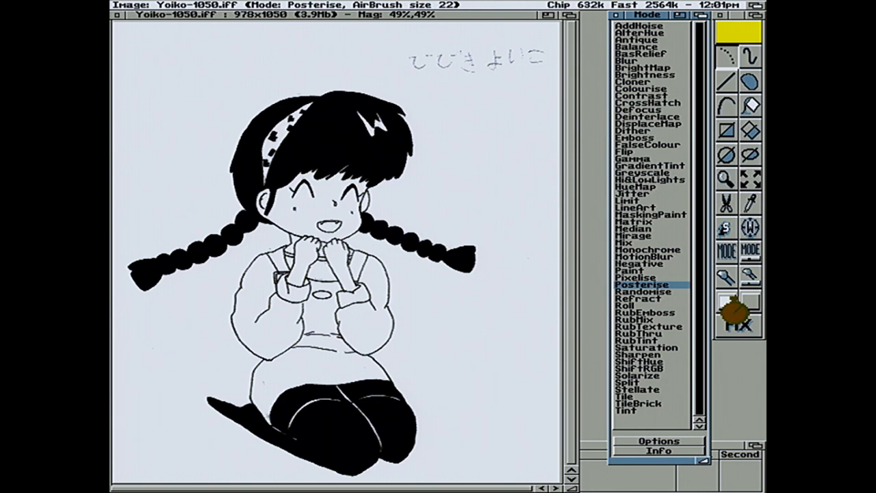
pyautogui.moveTo(448, 9)
pyautogui.mouseDown()
pyautogui.moveTo(446, 128)
pyautogui.moveTo(458, 7)
pyautogui.mouseUp()
pyautogui.click(464, 99)
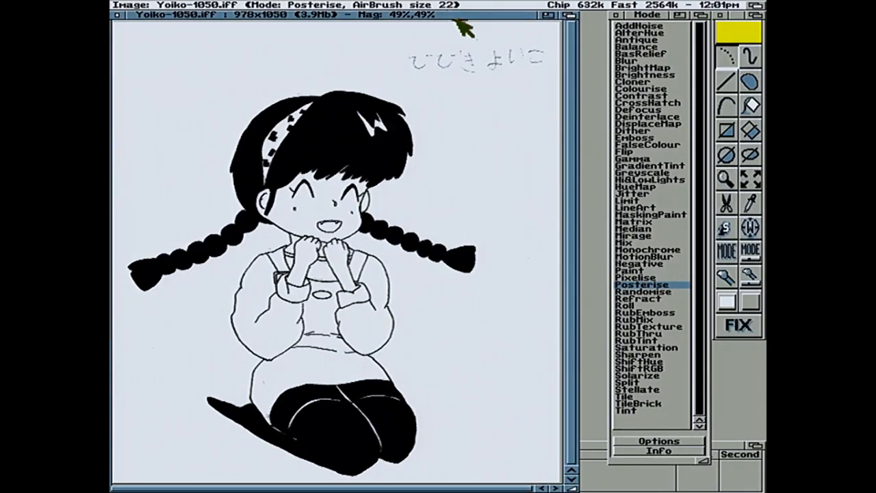
pyautogui.click(737, 321)
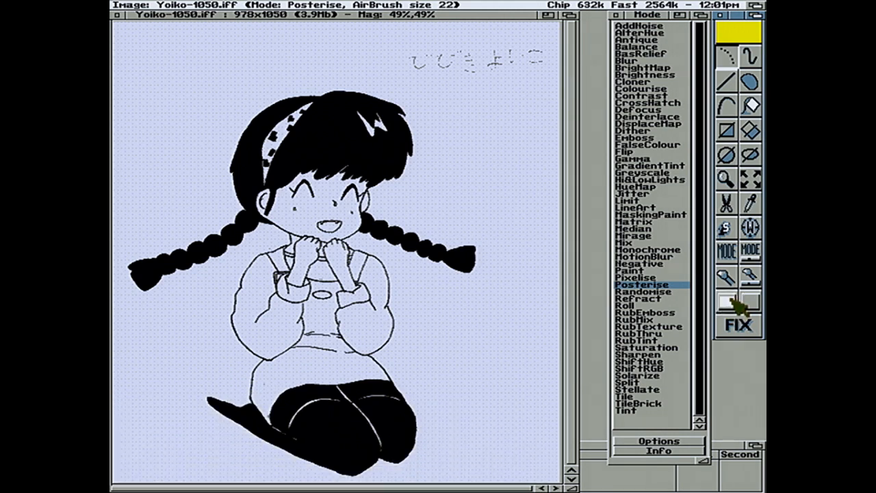
pyautogui.click(733, 325)
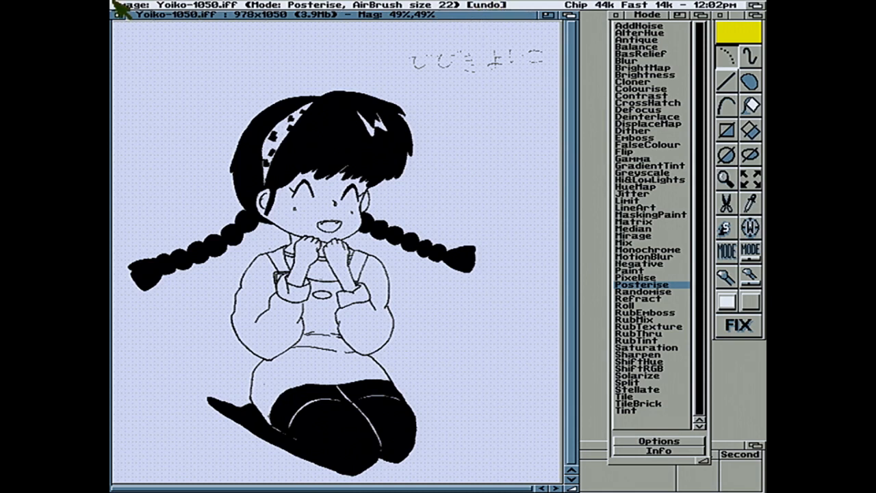
# Magnify the face area to check the posterised line art and fix the effect on the image
pyautogui.rightClick(216, 6)
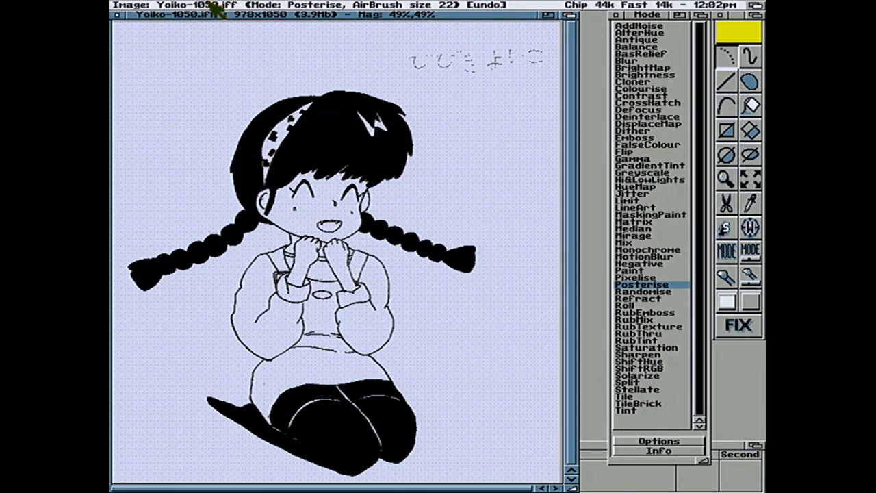
pyautogui.rightClick(264, 8)
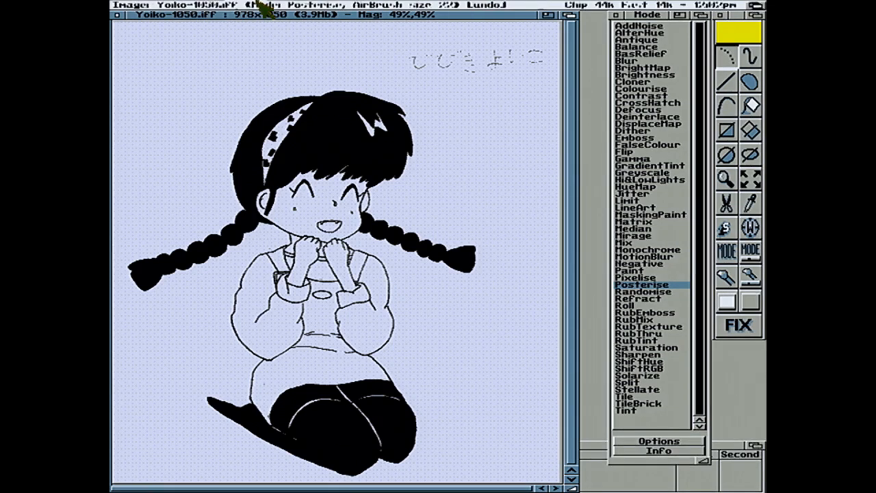
pyautogui.click(726, 179)
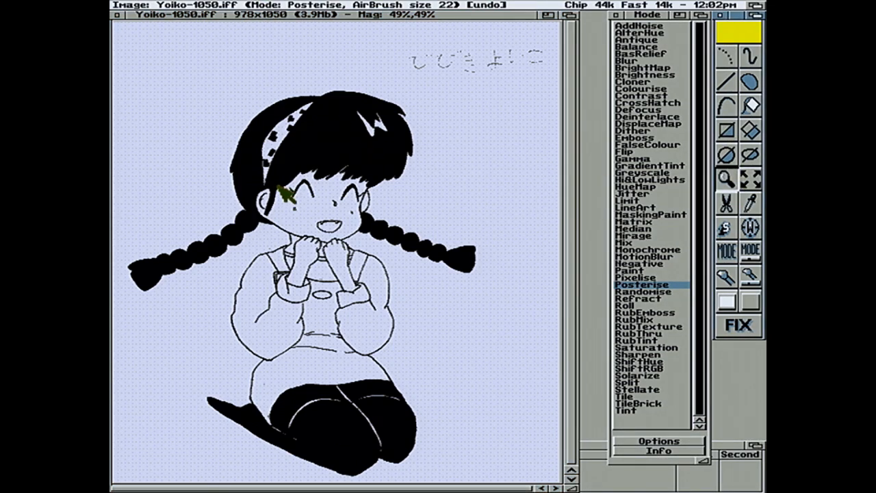
pyautogui.click(351, 199)
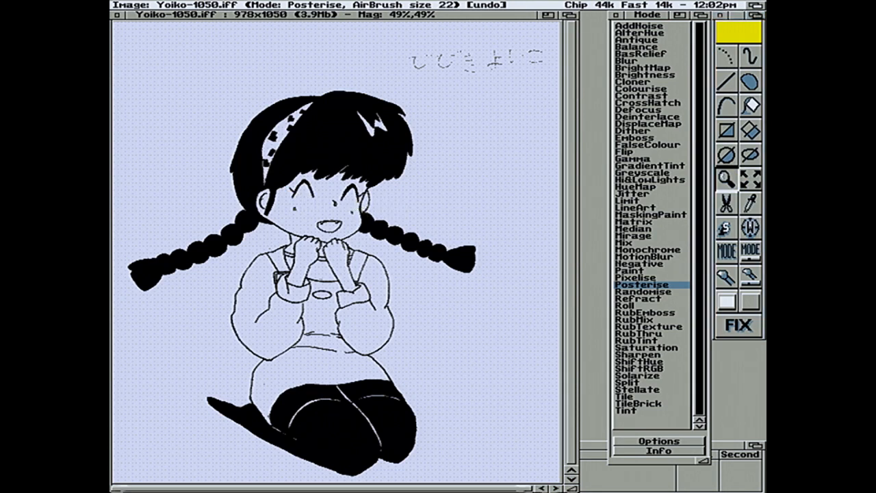
pyautogui.moveTo(369, 221); pyautogui.dragTo(399, 400)
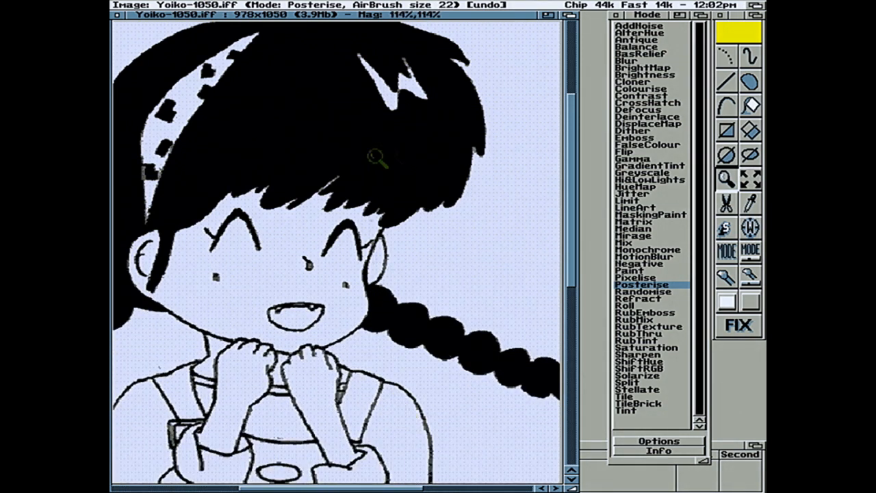
pyautogui.click(744, 325)
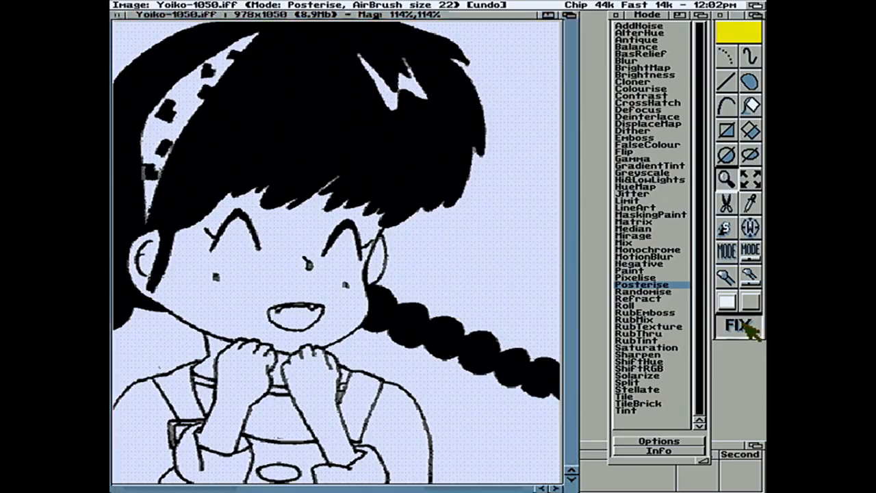
pyautogui.click(473, 304)
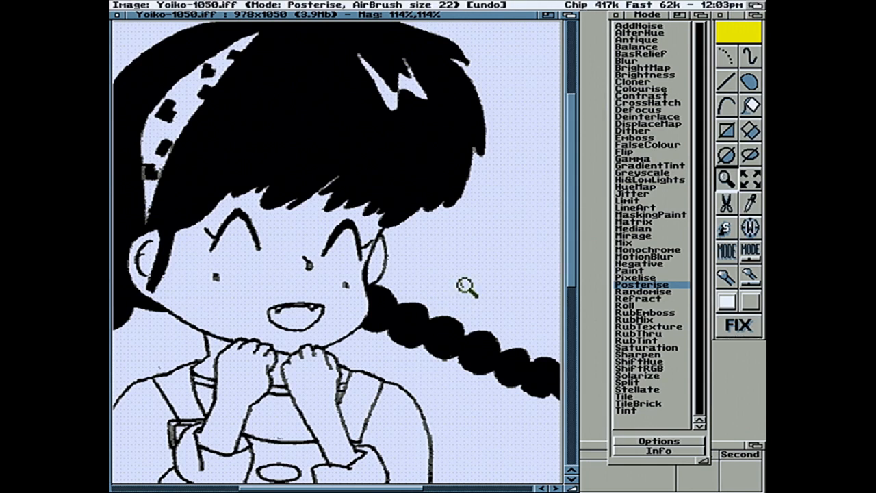
# Bring up the other save formats for the Yoiko image, select ILBM and close the format list
pyautogui.rightClick(148, 5)
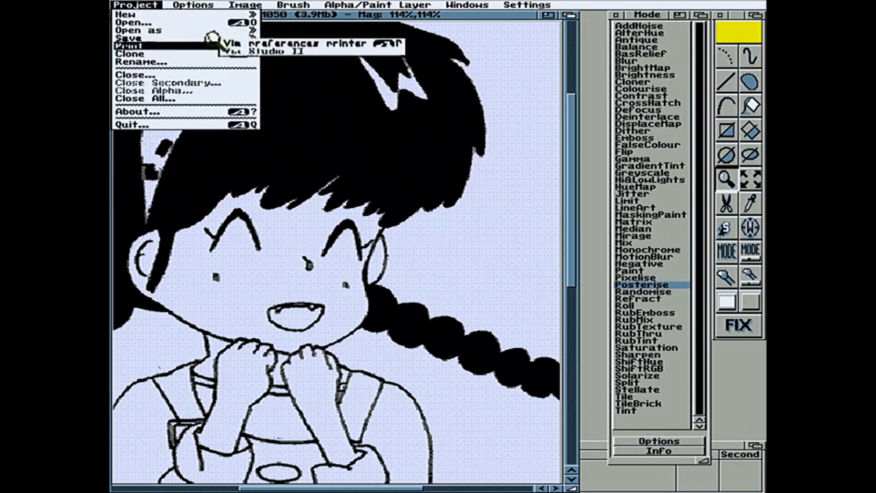
pyautogui.moveTo(218, 40)
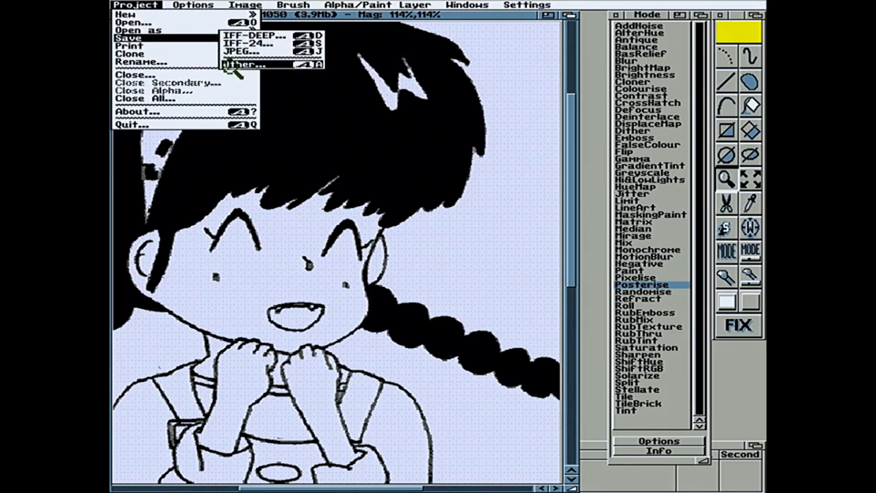
pyautogui.click(236, 64)
pyautogui.moveTo(239, 74); pyautogui.dragTo(289, 164)
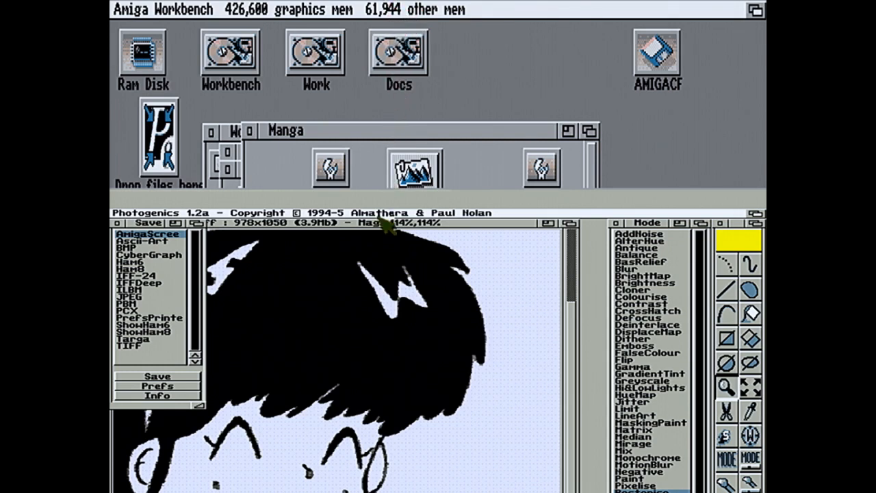
pyautogui.moveTo(387, 217); pyautogui.dragTo(387, 24)
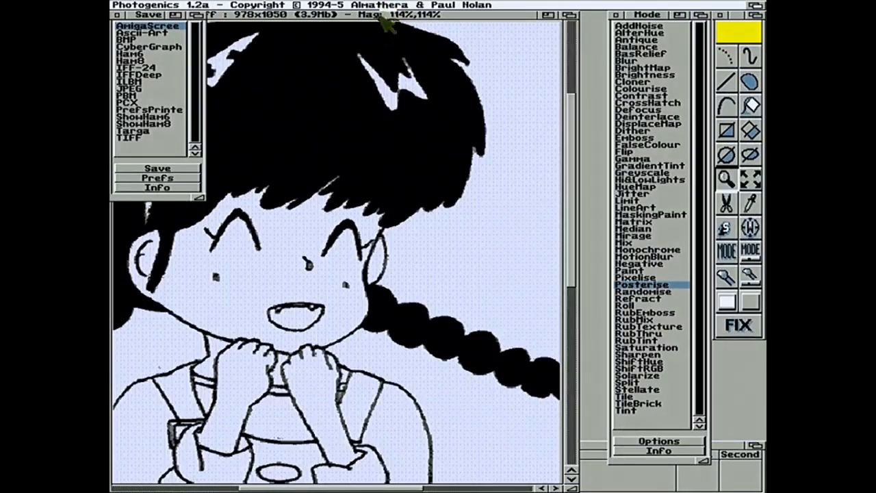
pyautogui.click(140, 82)
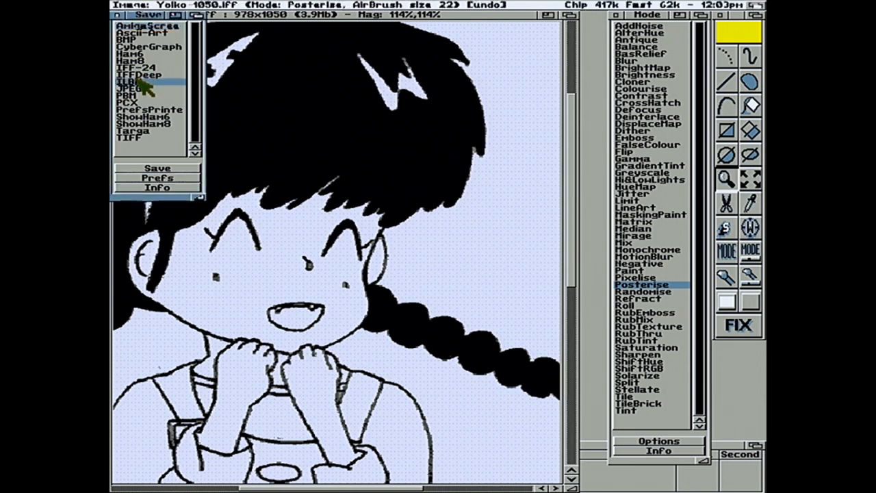
pyautogui.click(182, 167)
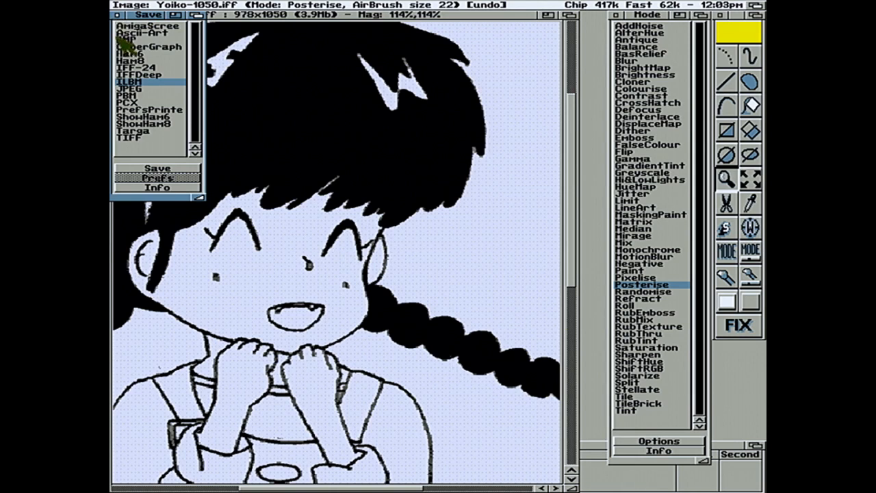
pyautogui.click(116, 15)
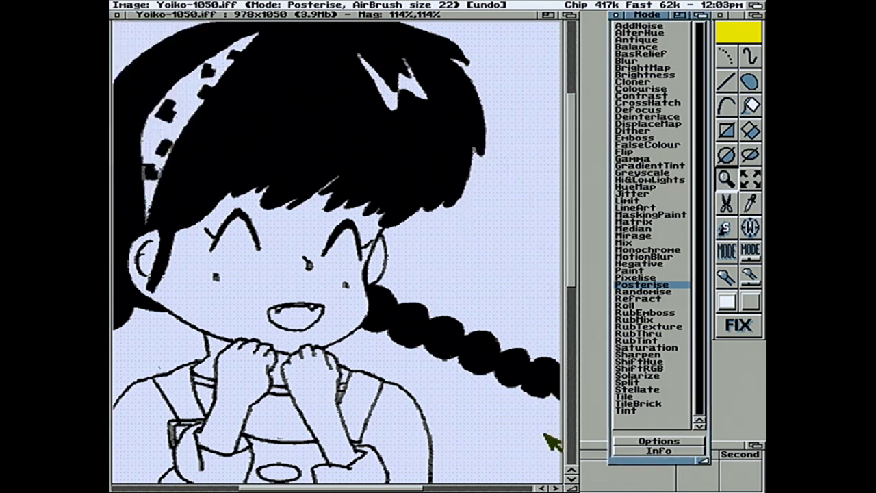
# Shrink the Yoiko image window, rearrange it with the Brushes window and reopen the Savers window
pyautogui.moveTo(570, 488); pyautogui.dragTo(400, 261)
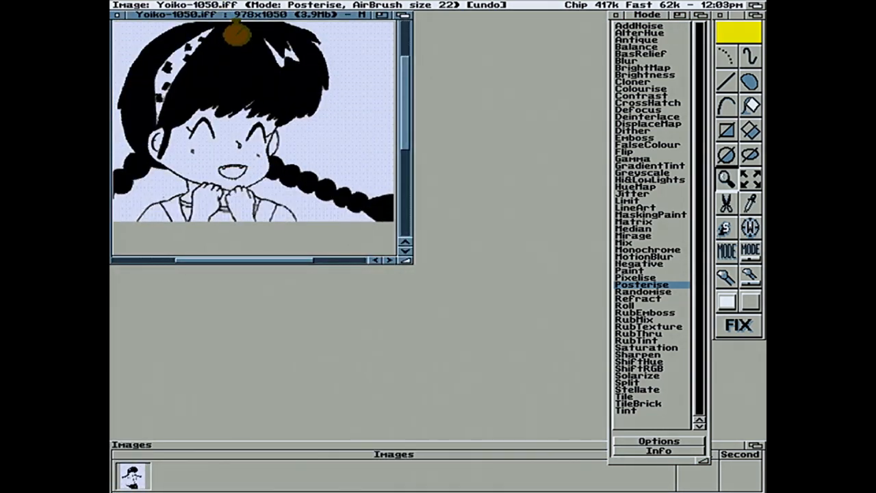
pyautogui.moveTo(233, 17); pyautogui.dragTo(323, 21)
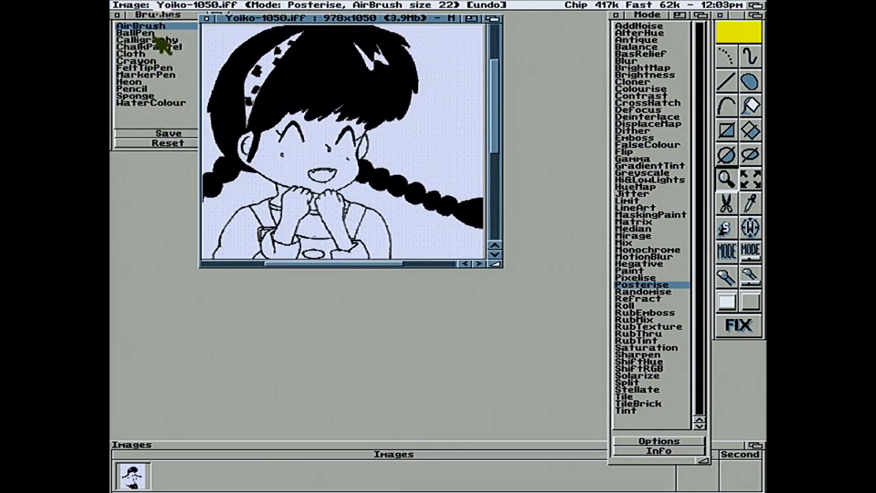
pyautogui.moveTo(164, 24); pyautogui.dragTo(164, 56)
pyautogui.rightClick(470, 7)
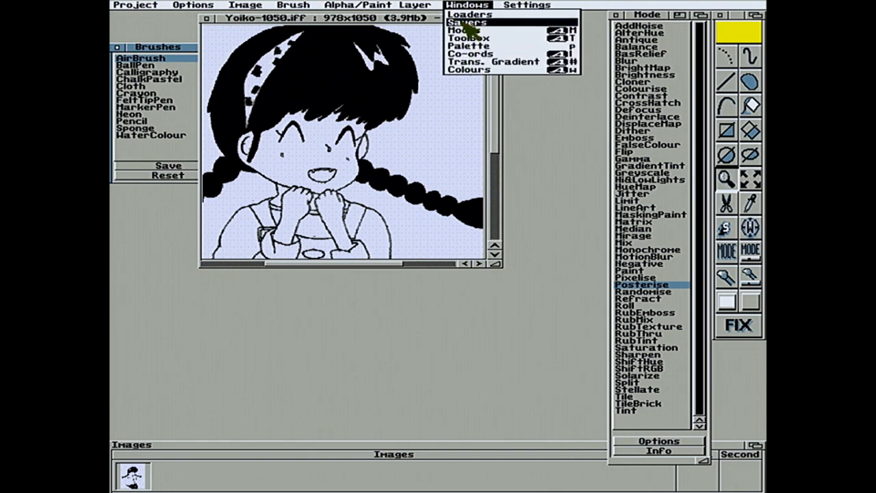
pyautogui.click(466, 22)
# Start an ILBM save of the image and browse to the Docs:Graphics/Ranma ½/Manga drawer
pyautogui.click(180, 168)
pyautogui.click(179, 168)
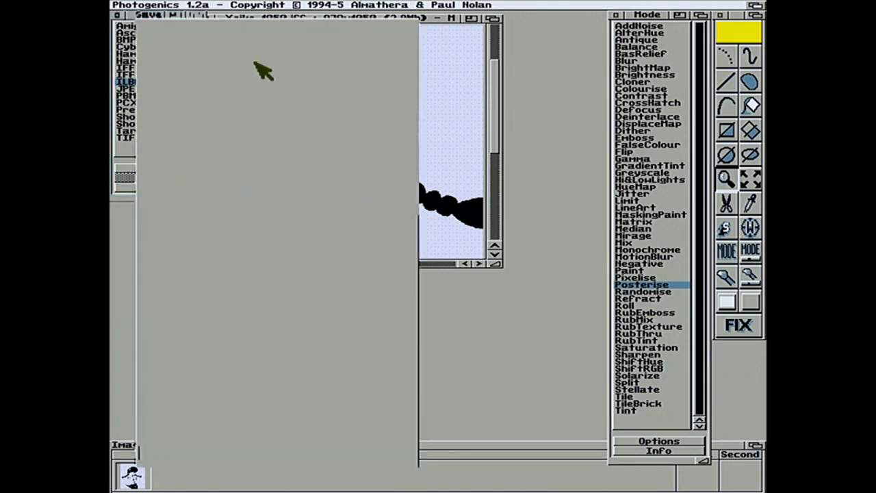
pyautogui.click(254, 450)
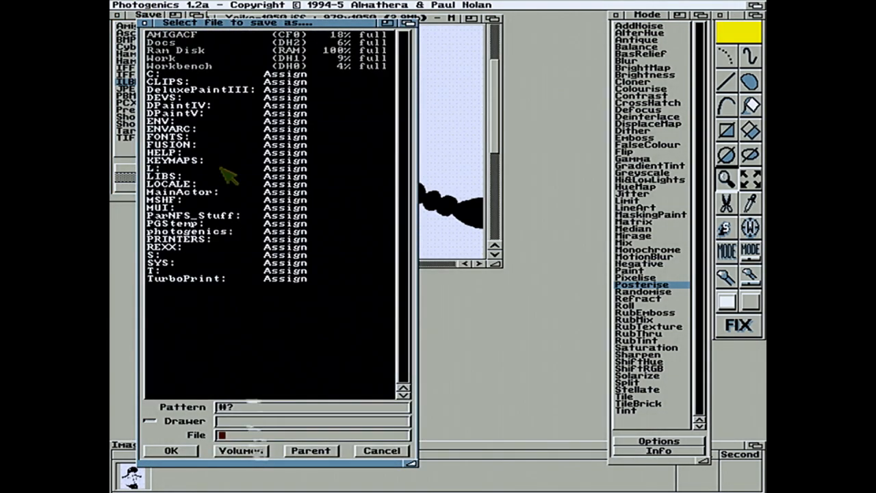
pyautogui.click(199, 42)
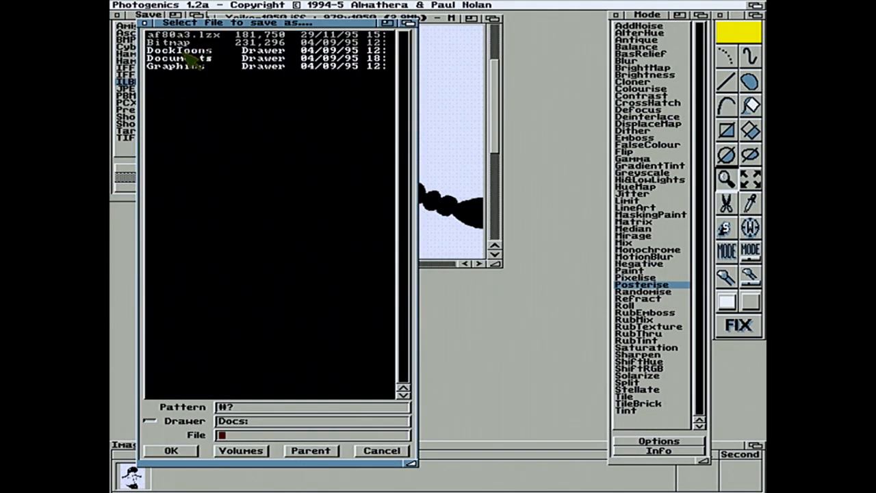
pyautogui.click(183, 66)
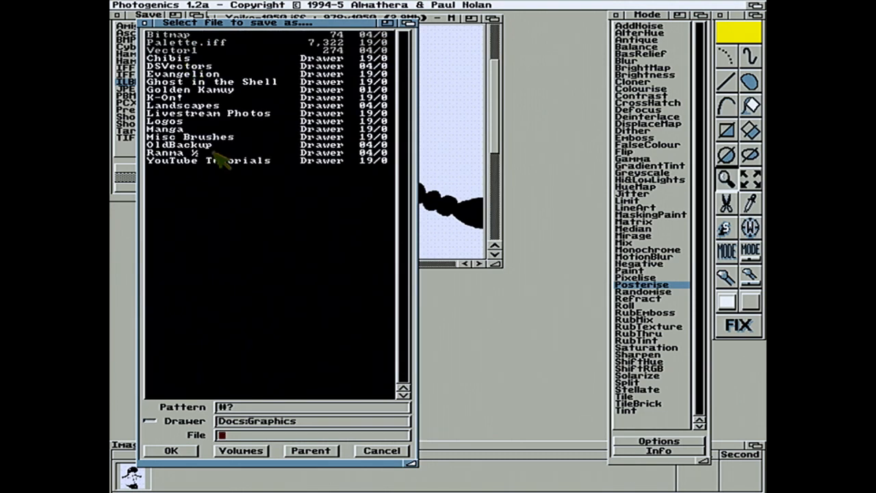
pyautogui.click(198, 154)
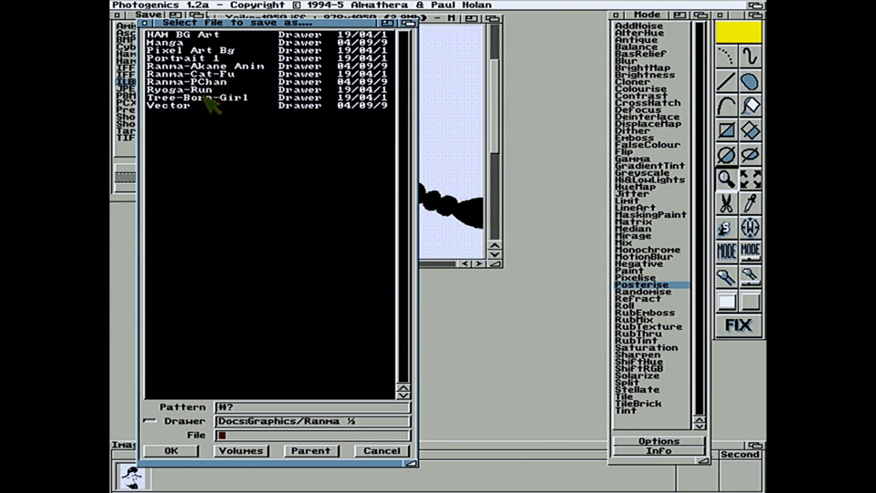
pyautogui.click(194, 43)
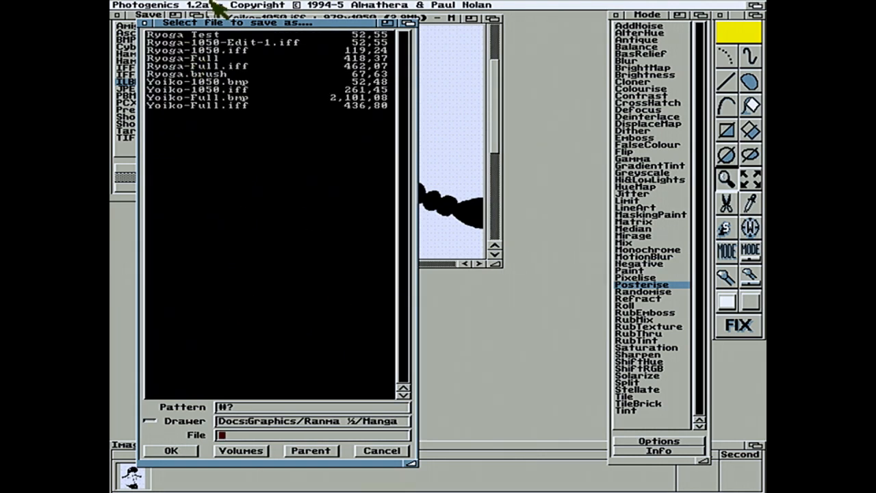
# Base the save name on the existing Yoiko-1050.iff, change it to Yoiko-1050-Edit-1.iff and accept it
pyautogui.click(205, 89)
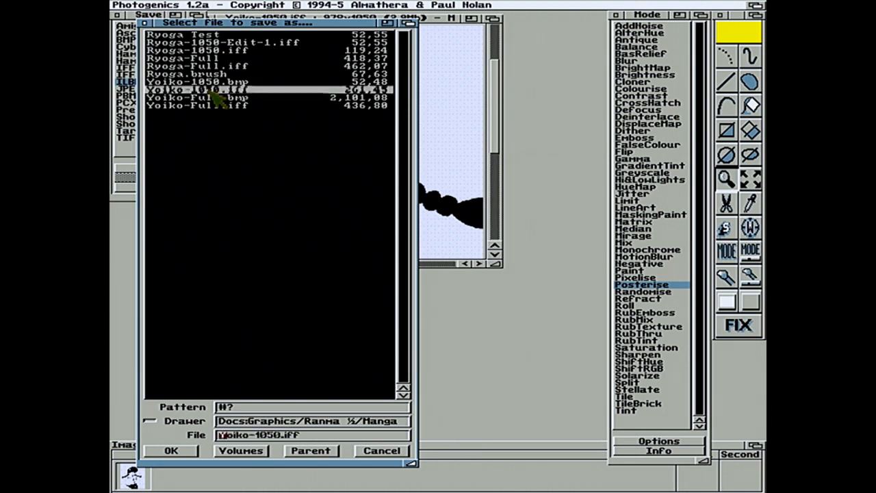
pyautogui.click(285, 435)
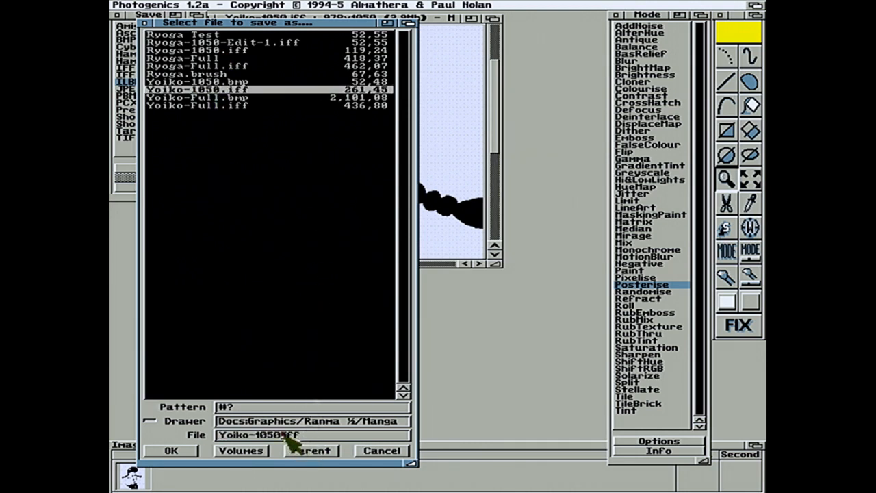
pyautogui.write('-Edit-1')
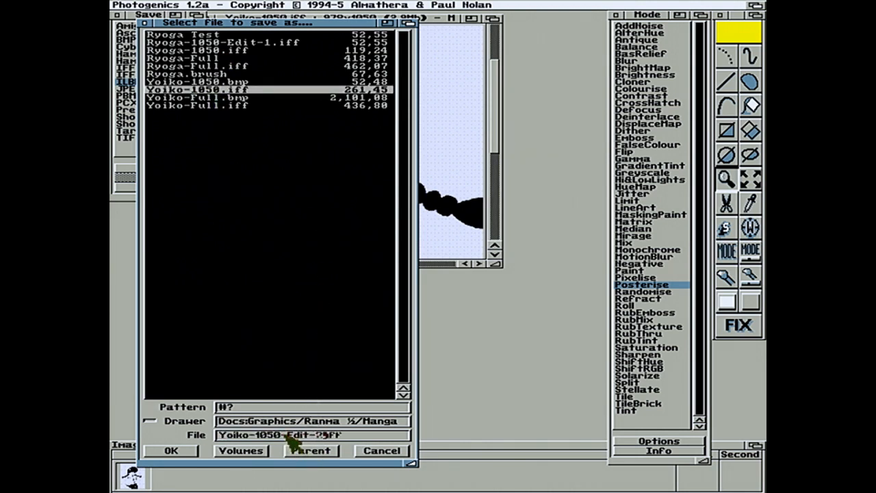
pyautogui.press('Return')
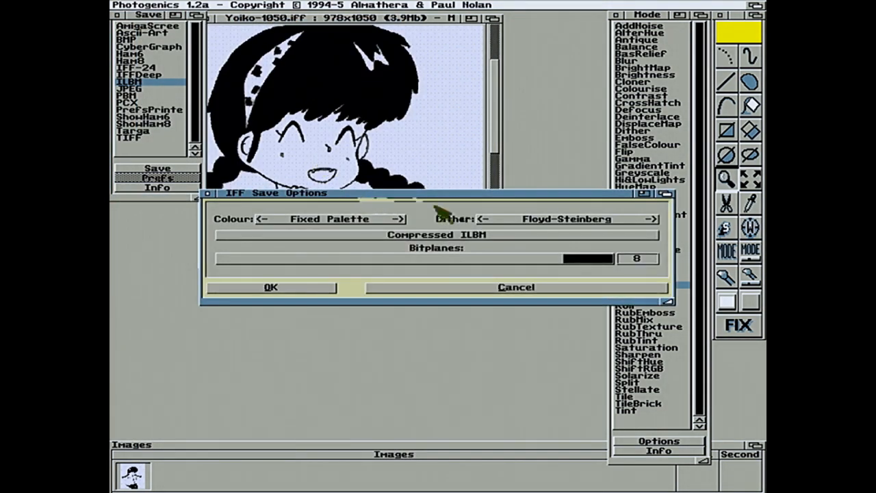
# Set the dither method in the IFF save options to None
pyautogui.click(642, 219)
pyautogui.click(643, 219)
pyautogui.click(643, 219)
pyautogui.click(644, 221)
pyautogui.click(645, 220)
pyautogui.click(644, 220)
pyautogui.click(649, 221)
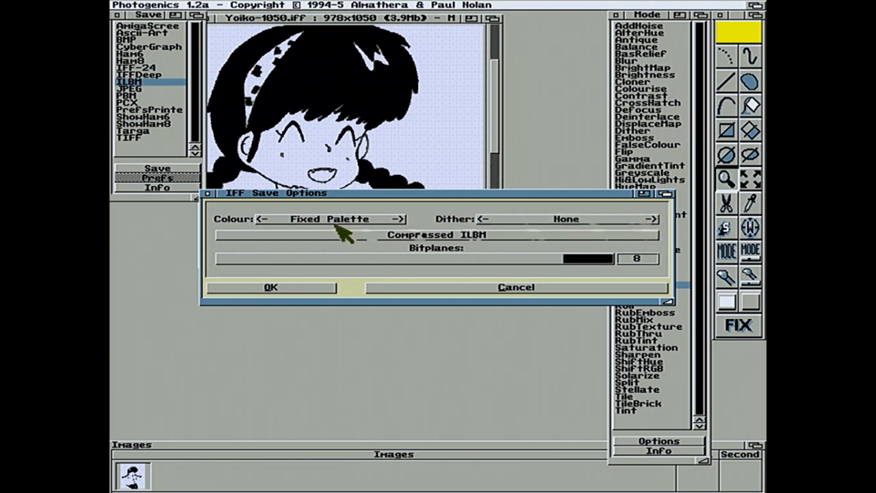
# Reduce the number of bitplanes in the IFF save options and save the image, returning to the Photogenics screen
pyautogui.click(302, 257)
pyautogui.click(300, 257)
pyautogui.click(299, 257)
pyautogui.click(299, 257)
pyautogui.click(299, 257)
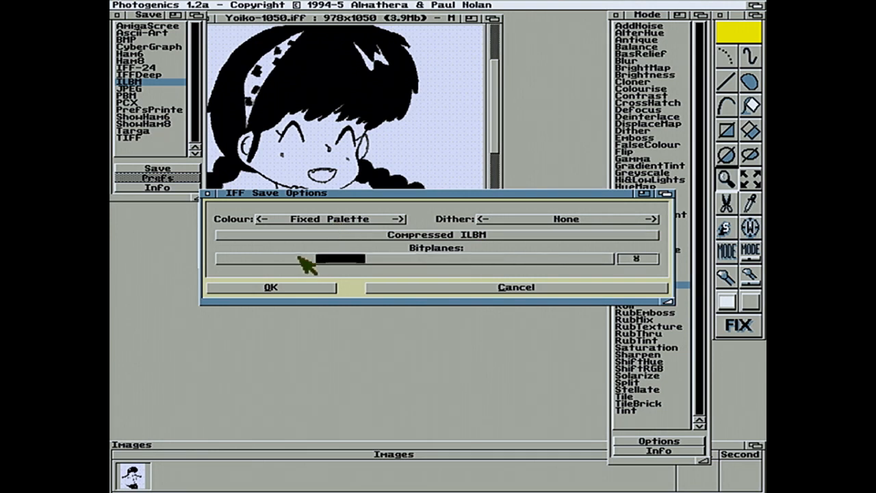
pyautogui.click(298, 258)
pyautogui.click(279, 285)
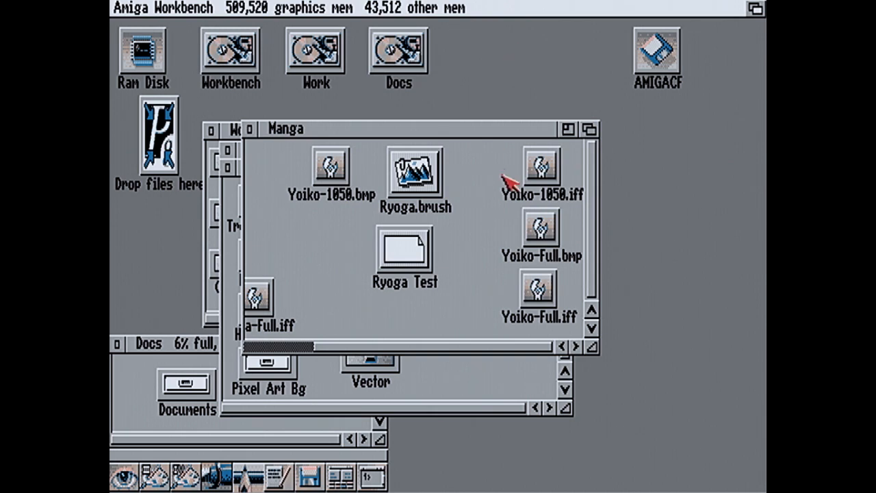
pyautogui.click(756, 8)
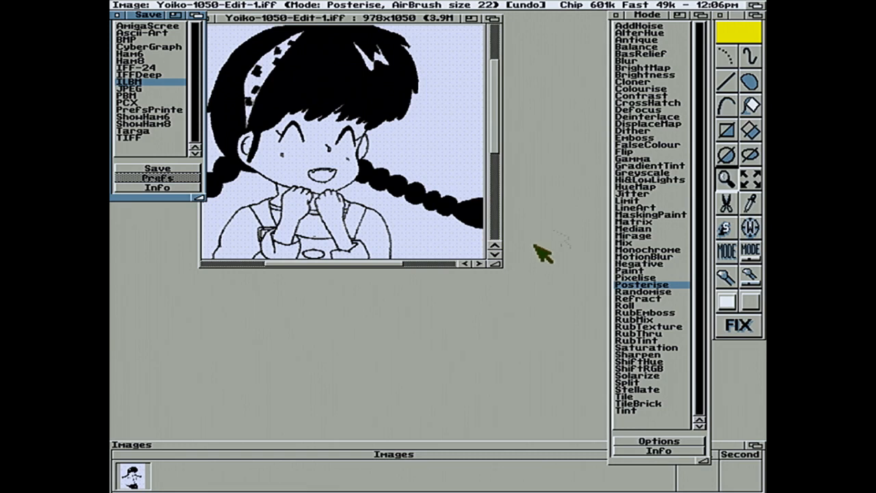
# Close the Yoiko-1050-Edit-1.iff image and quit Photogenics, confirming the quit
pyautogui.click(342, 19)
pyautogui.moveTo(475, 36); pyautogui.dragTo(423, 39)
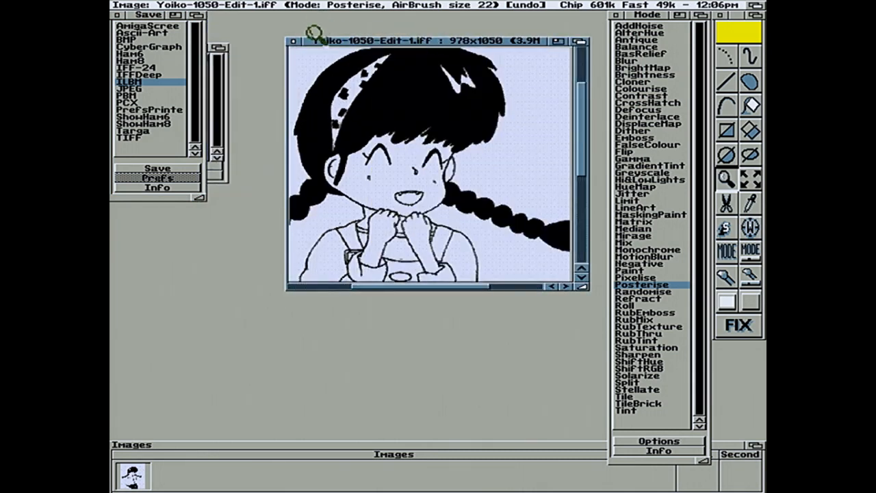
pyautogui.click(293, 43)
pyautogui.click(140, 41)
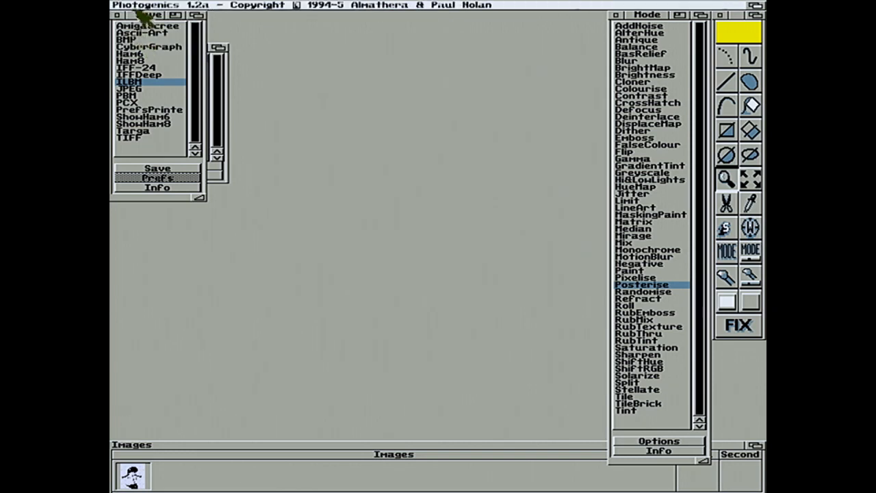
pyautogui.rightClick(132, 3)
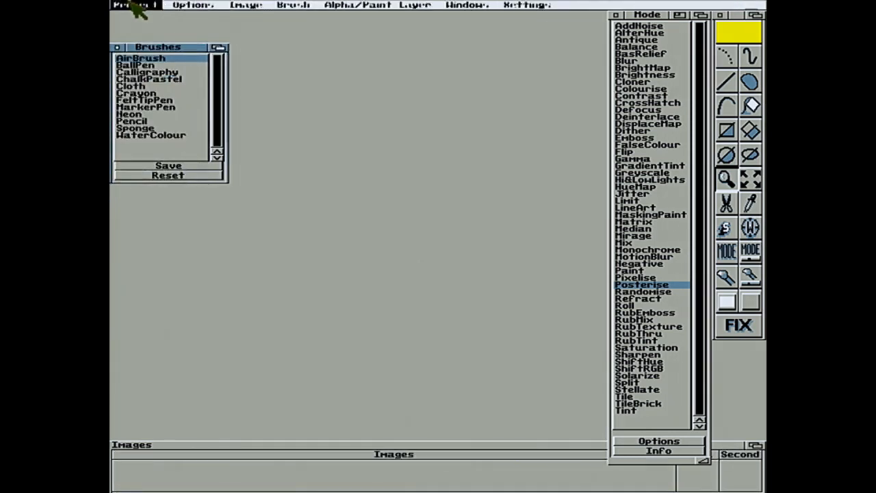
pyautogui.rightClick(141, 124)
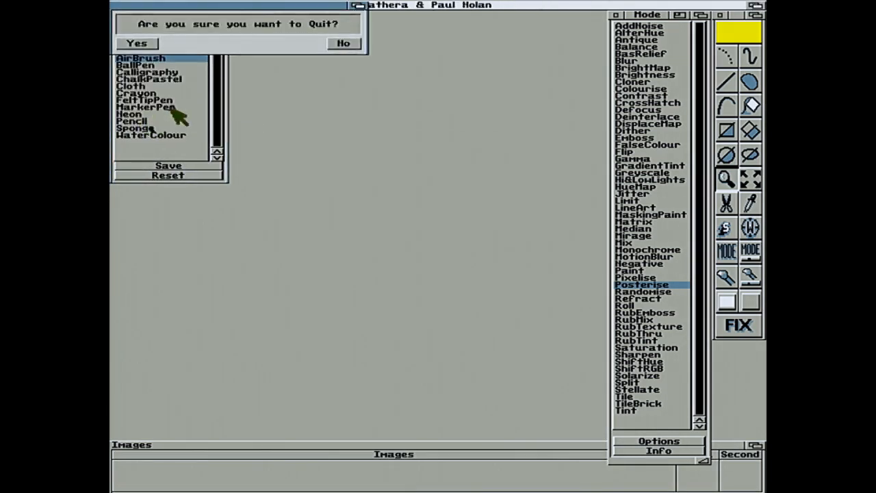
pyautogui.click(140, 44)
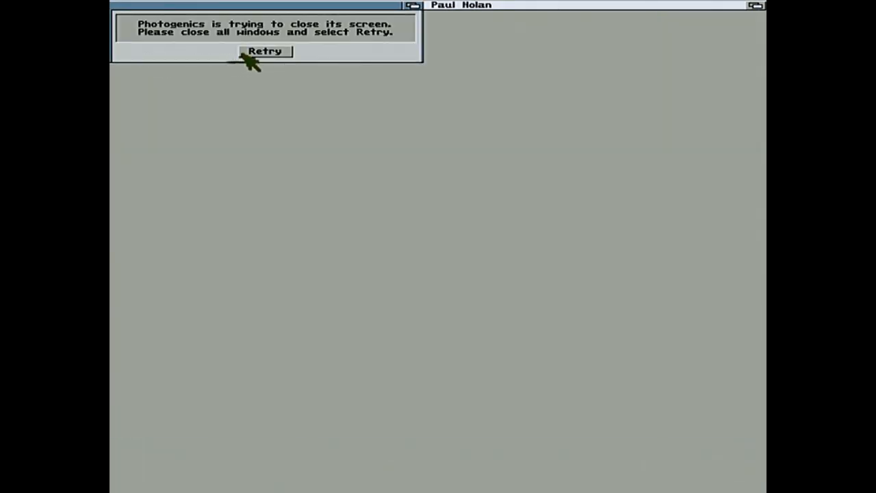
# Retry closing the Photogenics screen, pulling it down to reveal Workbench, until the program has exited
pyautogui.click(268, 54)
pyautogui.click(269, 55)
pyautogui.moveTo(263, 10); pyautogui.dragTo(270, 148)
pyautogui.click(274, 55)
pyautogui.click(283, 271)
pyautogui.click(279, 267)
pyautogui.click(257, 190)
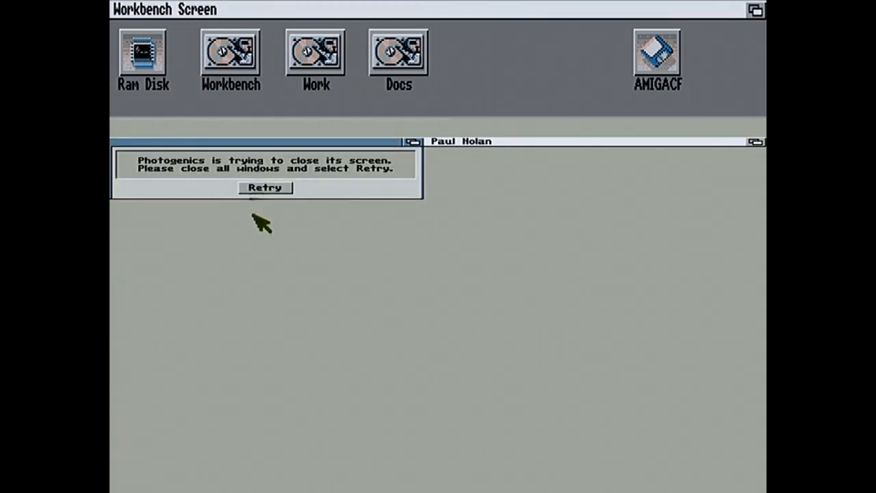
pyautogui.click(250, 187)
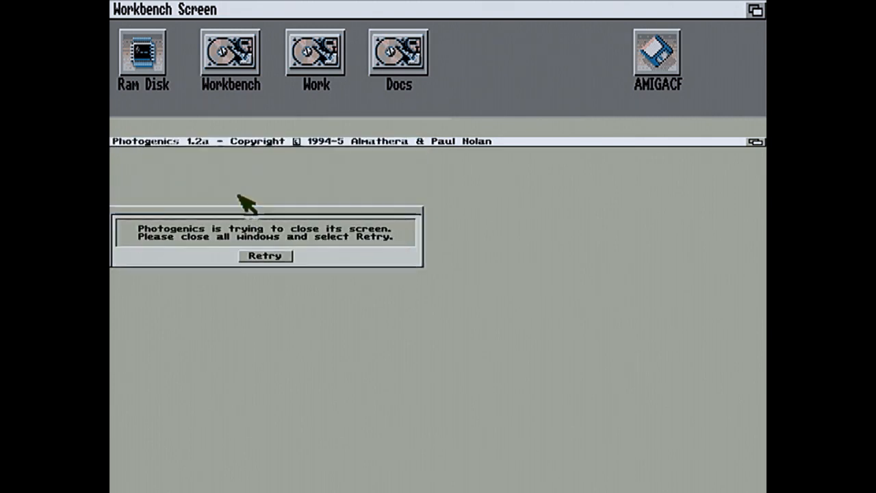
pyautogui.click(280, 254)
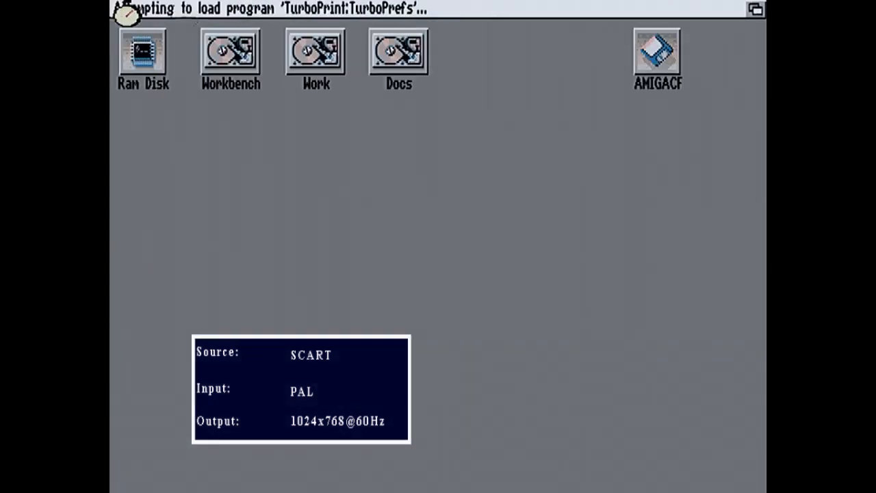
# Open the Docs:Graphics/Ranma ½/Manga drawer on Workbench and look through its image files
pyautogui.doubleClick(396, 53)
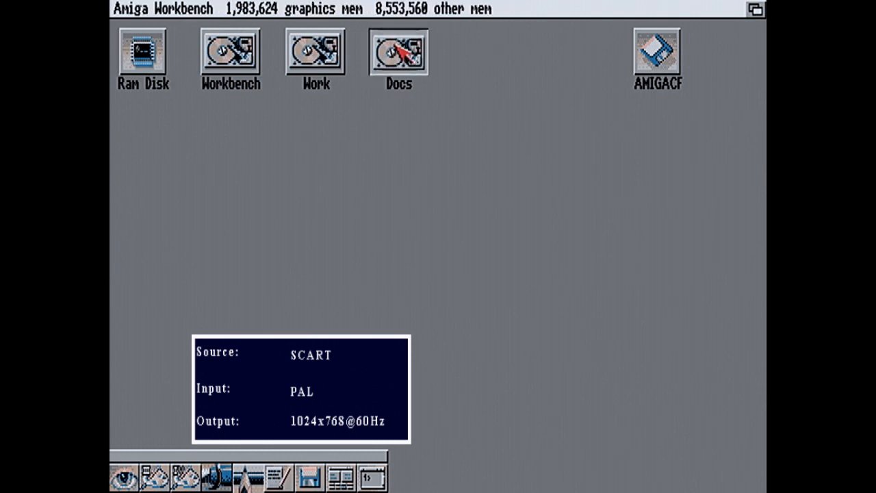
pyautogui.doubleClick(281, 387)
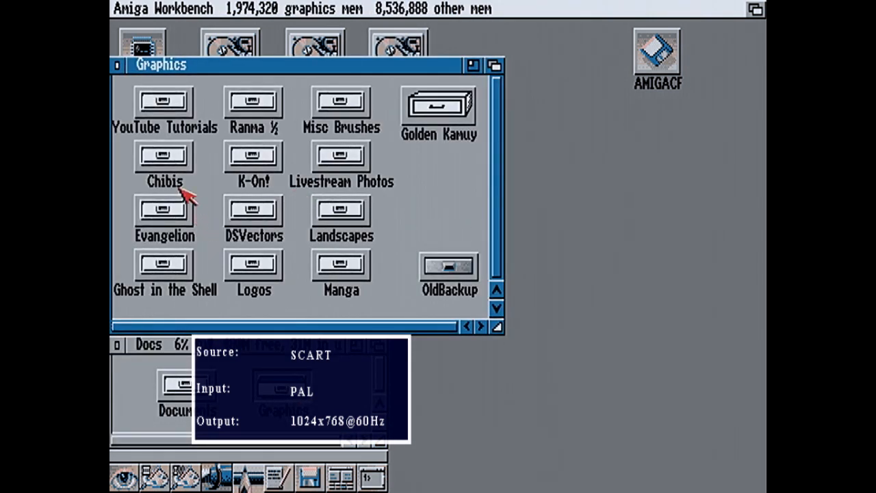
pyautogui.doubleClick(276, 98)
pyautogui.doubleClick(470, 251)
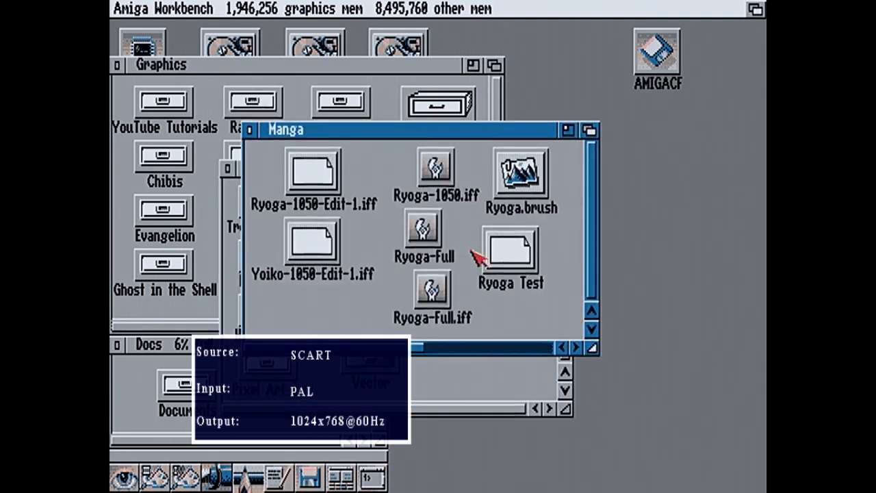
pyautogui.click(508, 347)
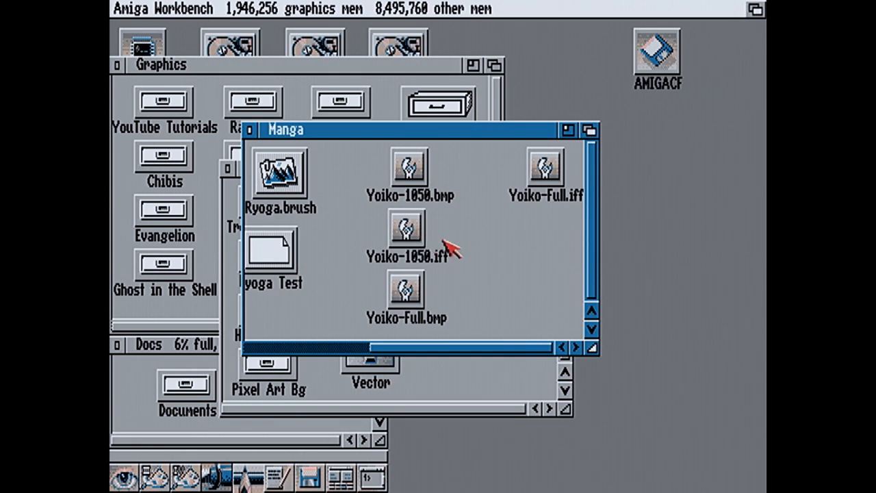
pyautogui.click(337, 349)
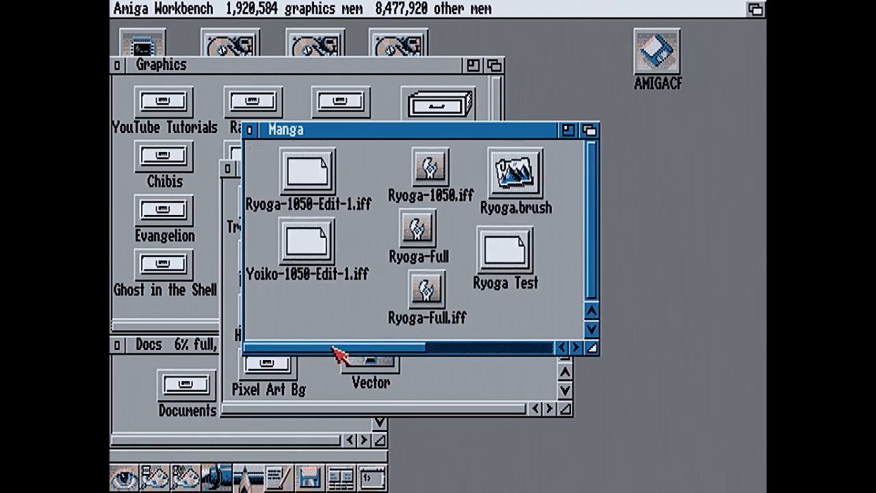
# View the saved Yoiko-1050-Edit-1.iff in the picture viewer and close it again
pyautogui.moveTo(321, 253); pyautogui.dragTo(124, 476)
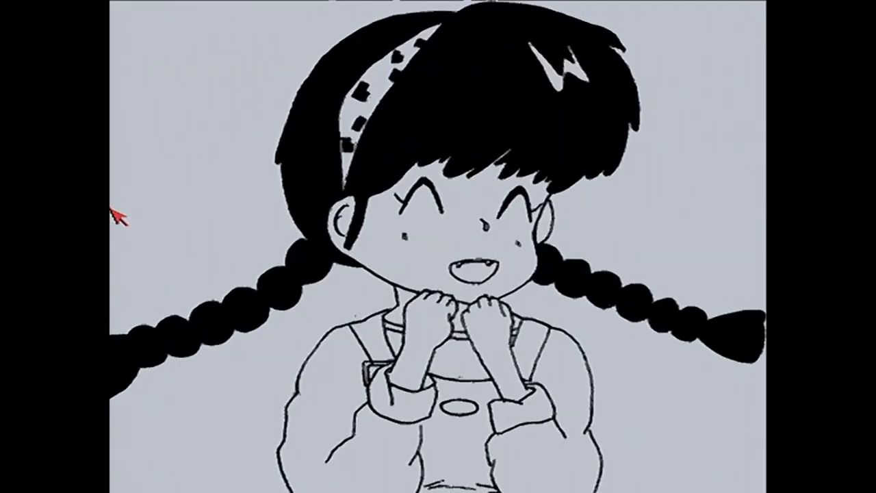
pyautogui.rightClick(306, 236)
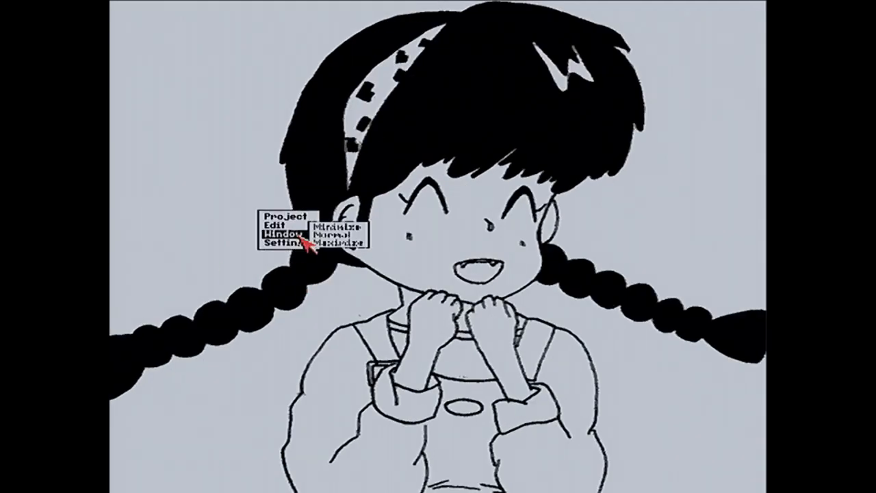
pyautogui.click(337, 240)
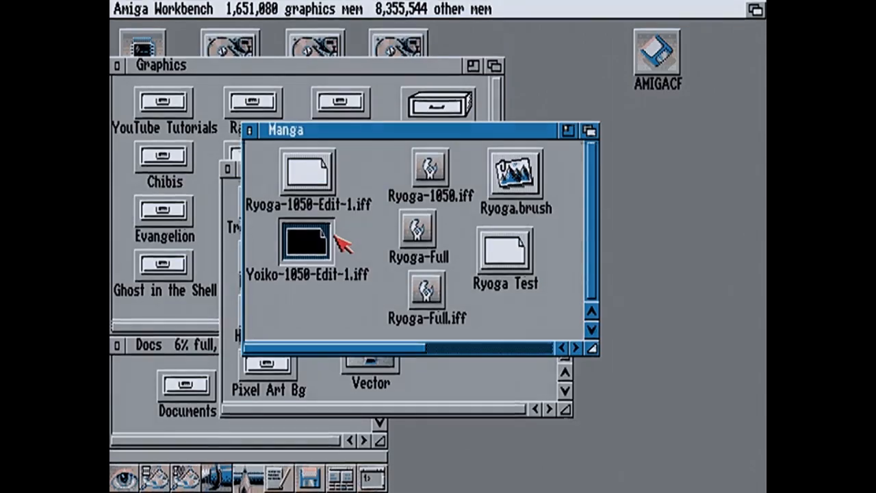
# Inspect Ryoga-1050-Edit-1.iff in the picture viewer and quit the viewer
pyautogui.moveTo(327, 164); pyautogui.dragTo(123, 479)
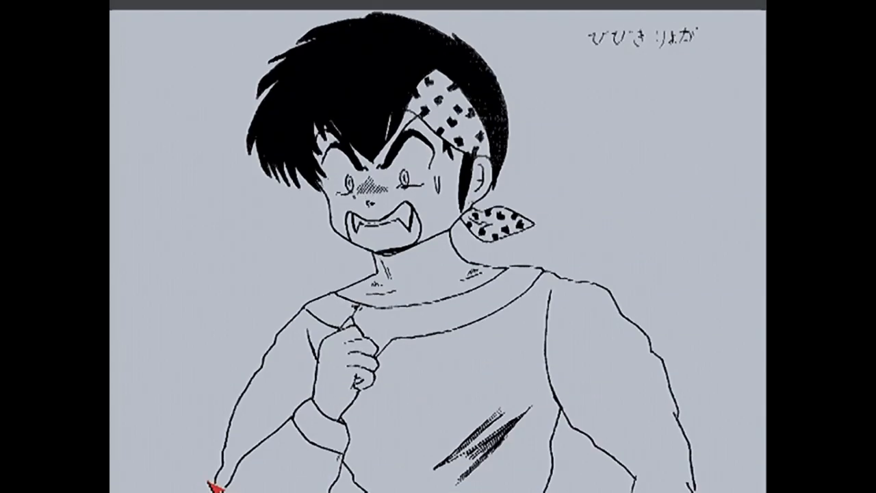
pyautogui.rightClick(427, 172)
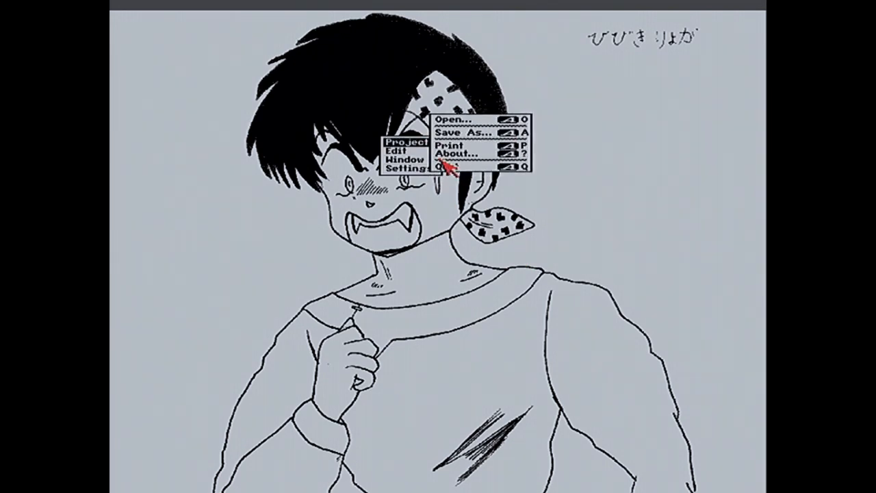
pyautogui.click(446, 171)
# Load Ryoga-1050-Edit-1.iff into DeluxePaint and change the screen size to Gfx Overscan, keeping the page size and retaining the picture
pyautogui.moveTo(322, 173)
pyautogui.mouseDown()
pyautogui.moveTo(233, 476)
pyautogui.moveTo(199, 483)
pyautogui.mouseUp()
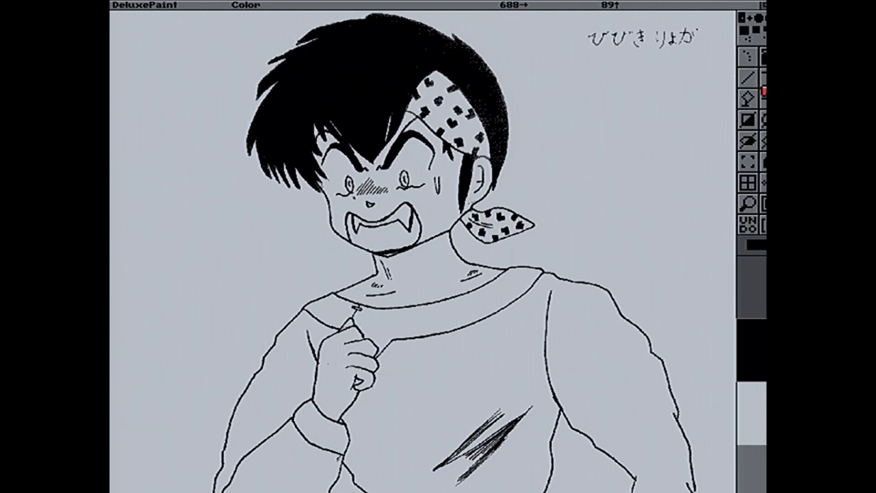
pyautogui.rightClick(130, 6)
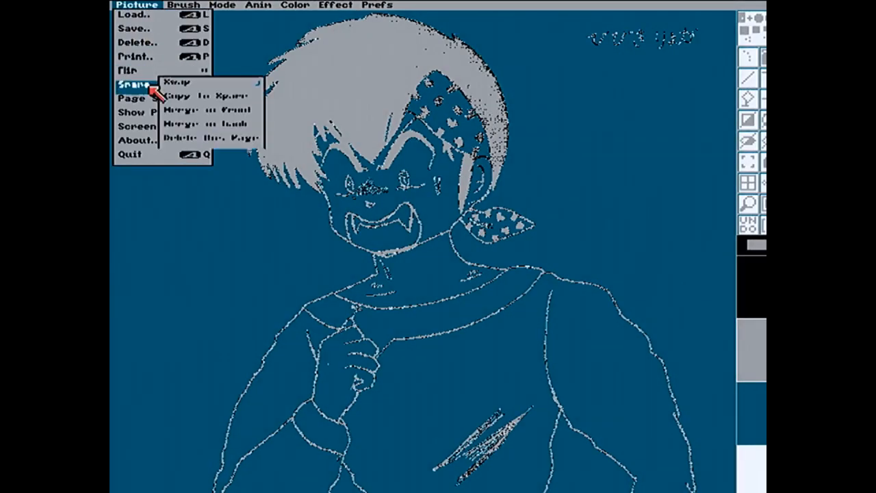
pyautogui.click(137, 126)
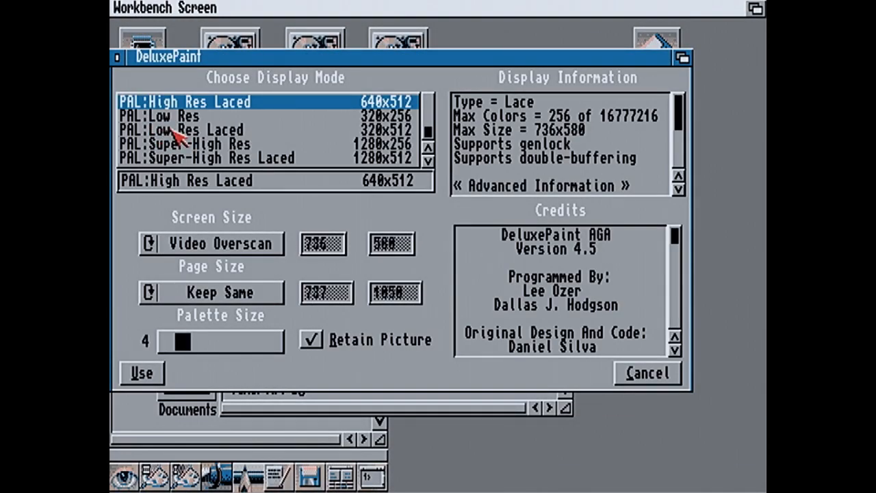
pyautogui.click(208, 250)
pyautogui.click(209, 250)
pyautogui.click(209, 250)
pyautogui.click(204, 248)
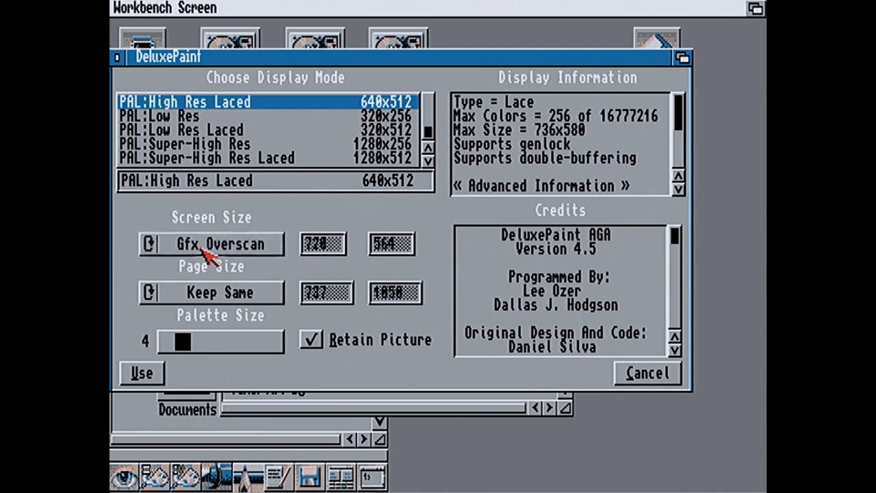
pyautogui.click(157, 372)
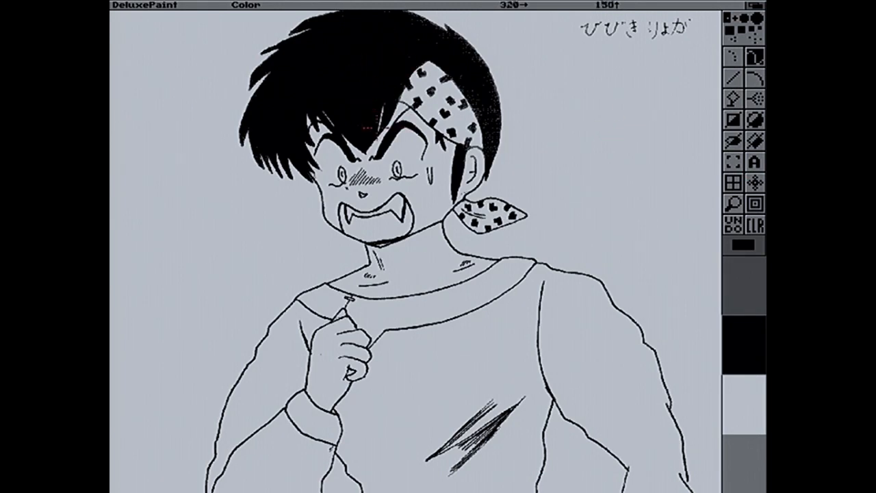
# Magnify the stray pixels at the back of the hair, pick their dark grey as the drawing colour and end the magnification
pyautogui.press('Up')
pyautogui.press('Up')
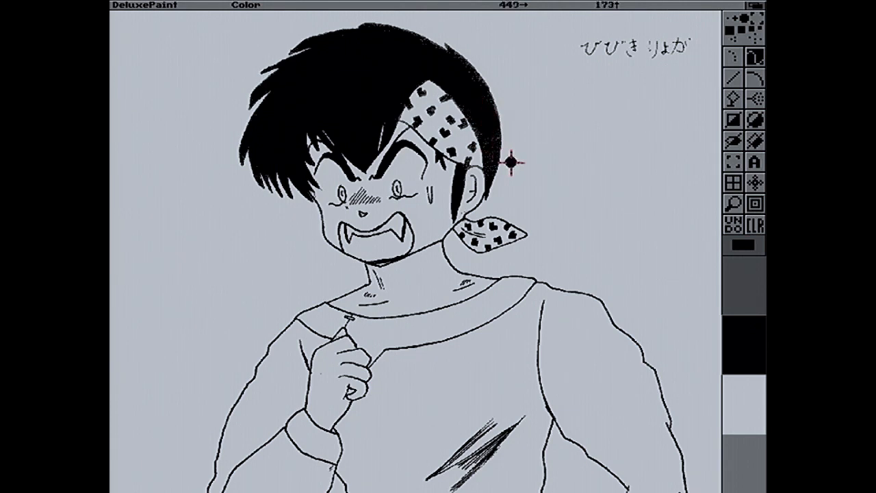
pyautogui.press('m')
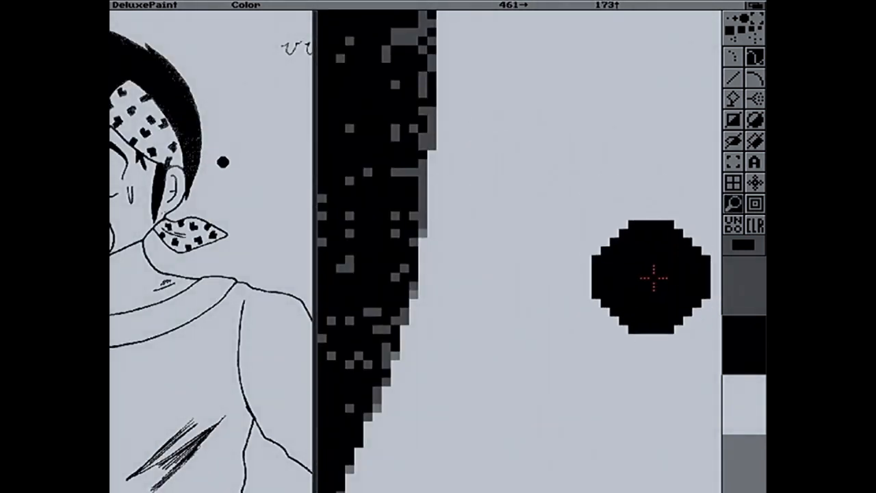
pyautogui.click(741, 247)
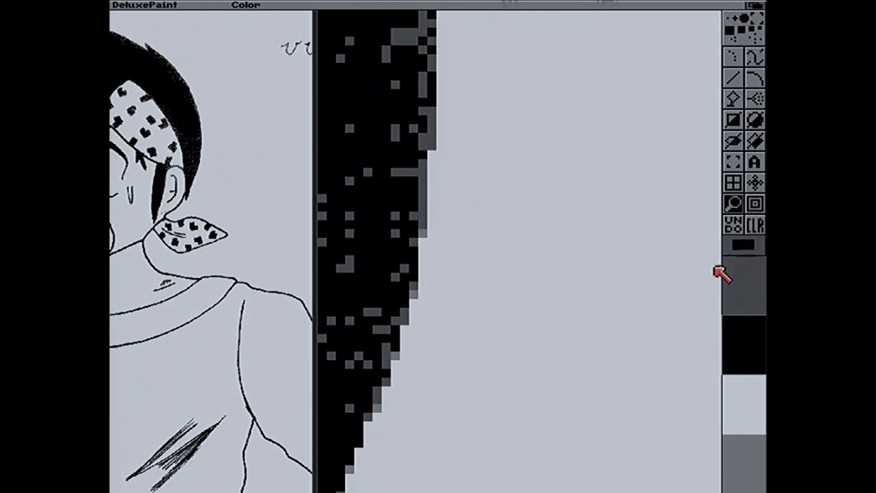
pyautogui.click(387, 352)
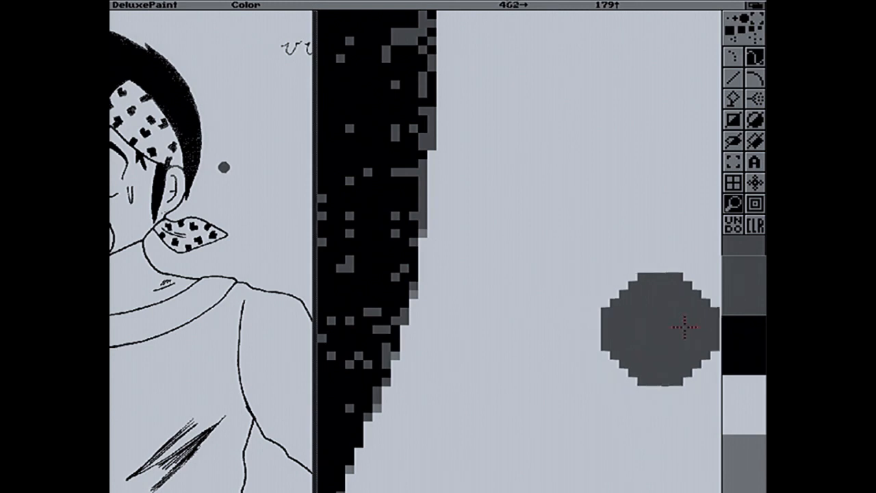
pyautogui.click(749, 203)
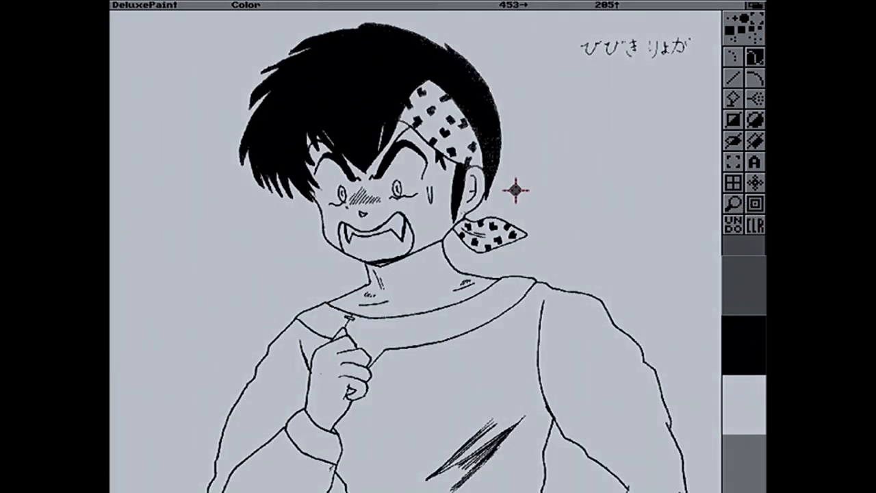
# Make a stencil that locks every colour except the dark grey, and recheck its locked colours
pyautogui.press('~')
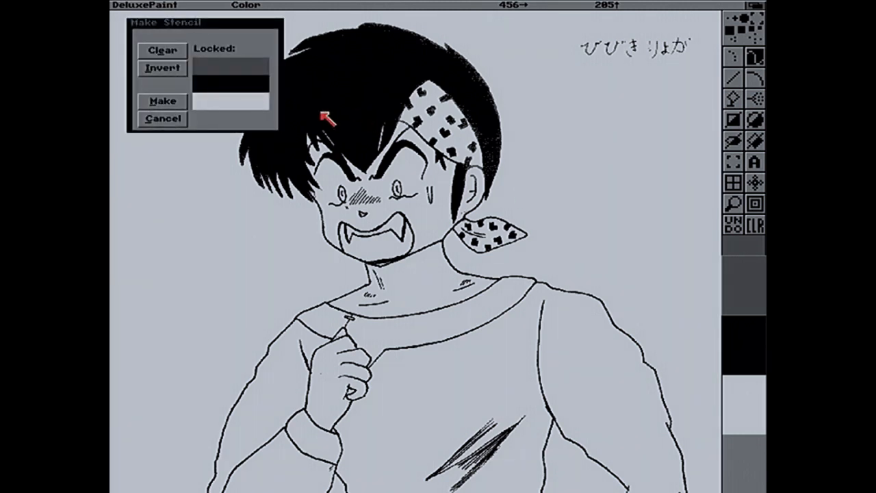
pyautogui.click(168, 67)
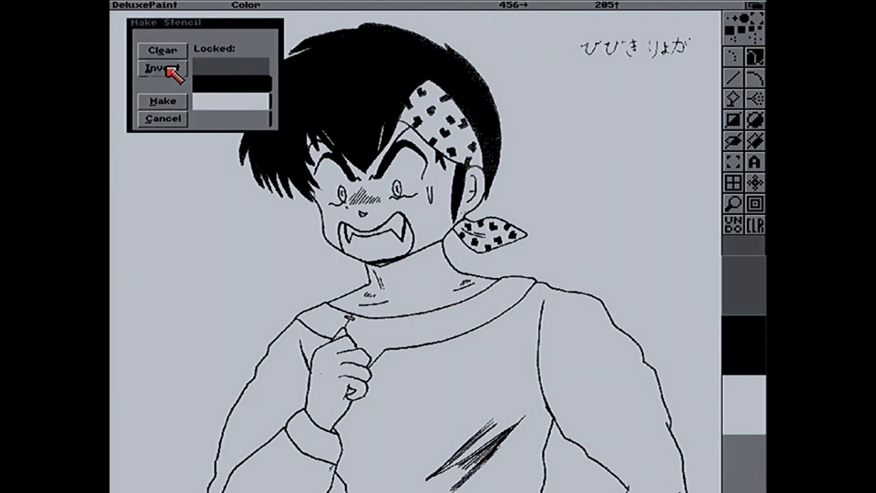
pyautogui.click(180, 101)
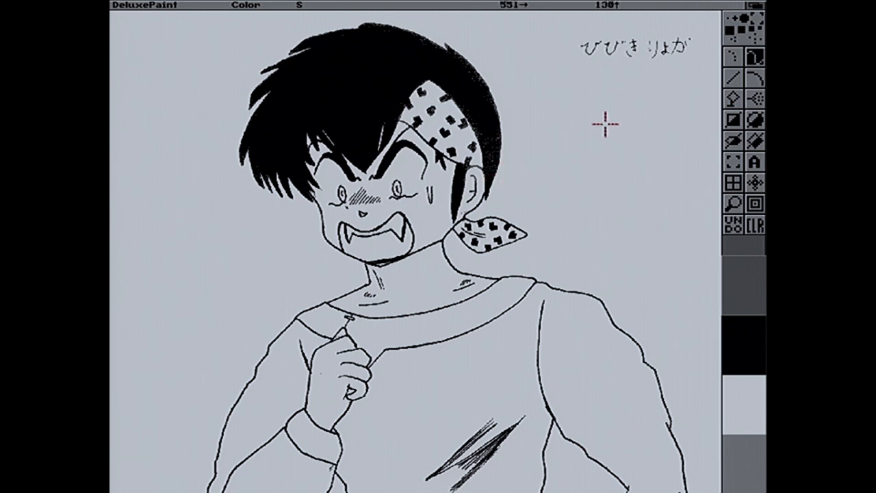
pyautogui.press('`')
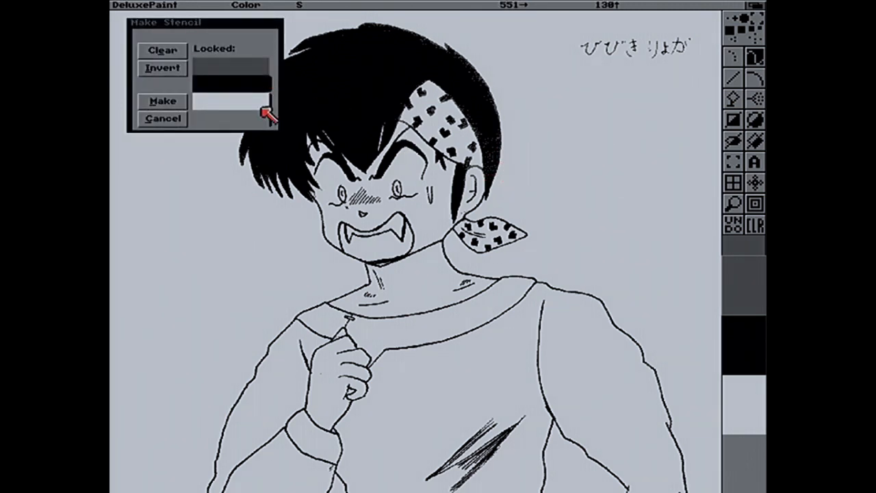
pyautogui.click(163, 117)
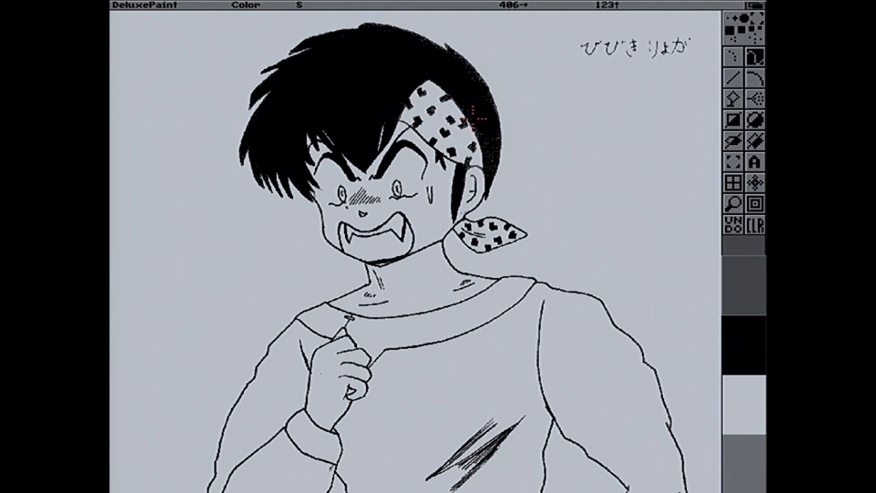
# Magnify the hair behind the headband, remake the stencil, and select the straight line tool with a different built-in brush
pyautogui.press('m')
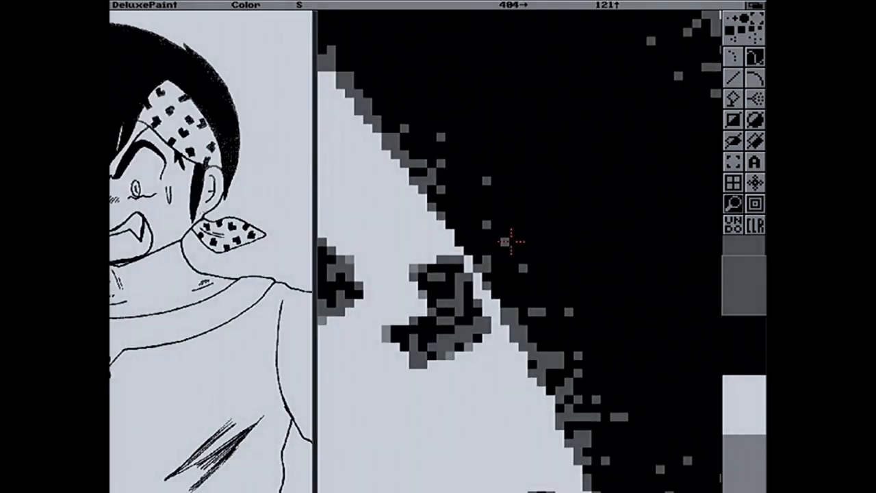
pyautogui.press('~')
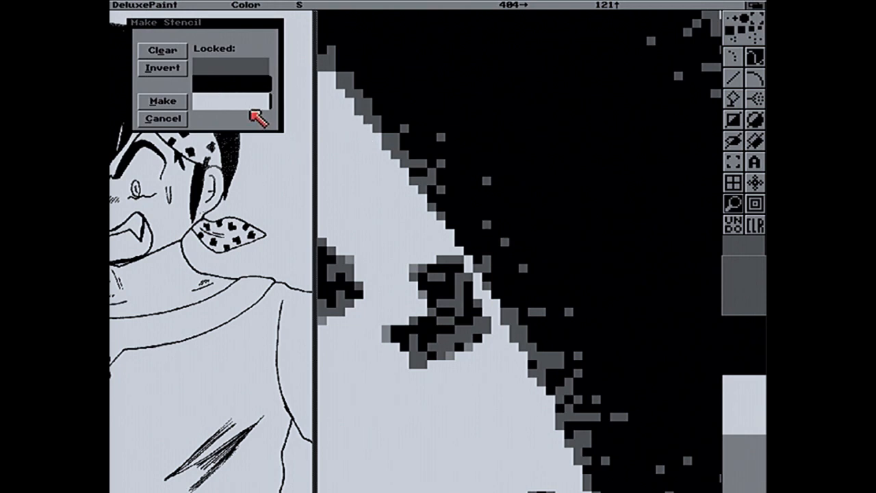
pyautogui.click(171, 101)
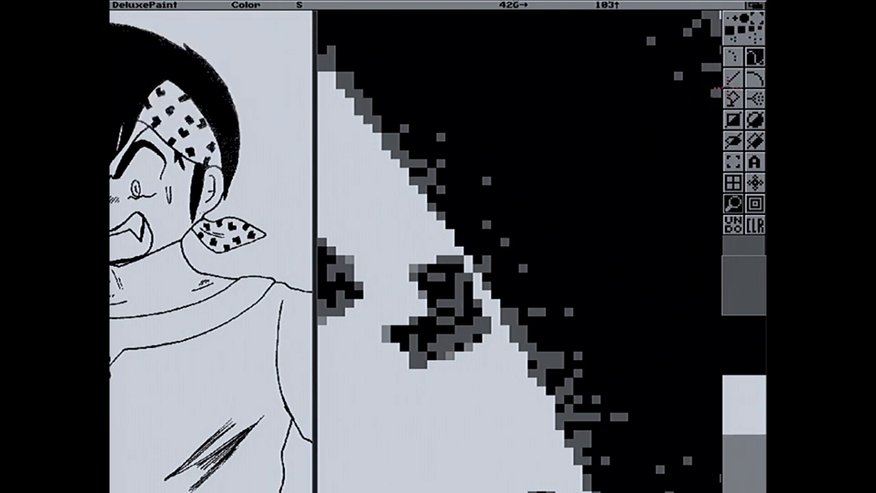
pyautogui.click(731, 82)
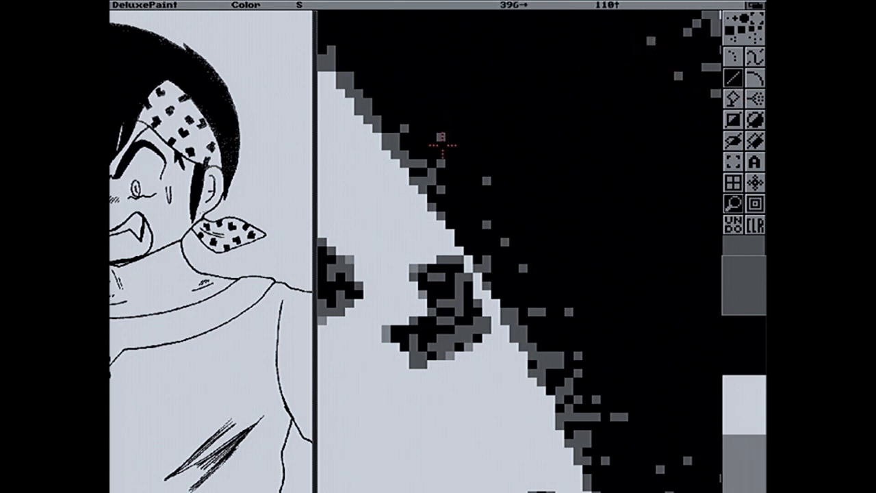
pyautogui.press('~')
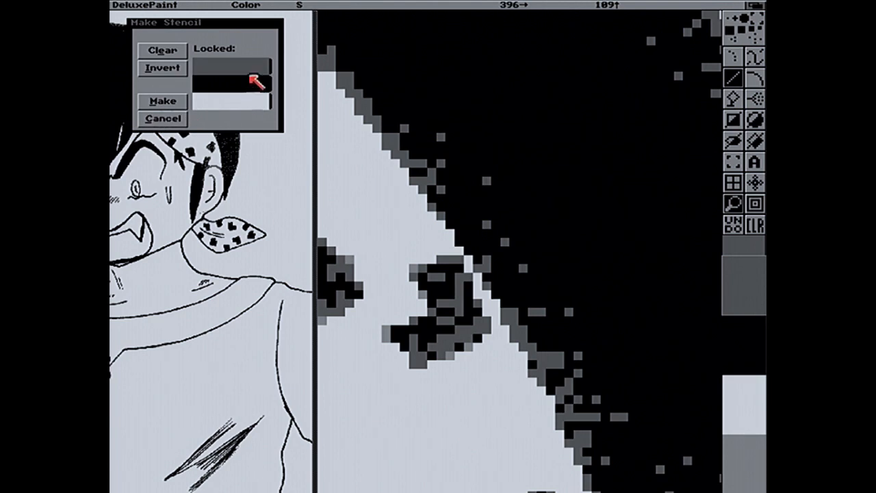
pyautogui.click(147, 102)
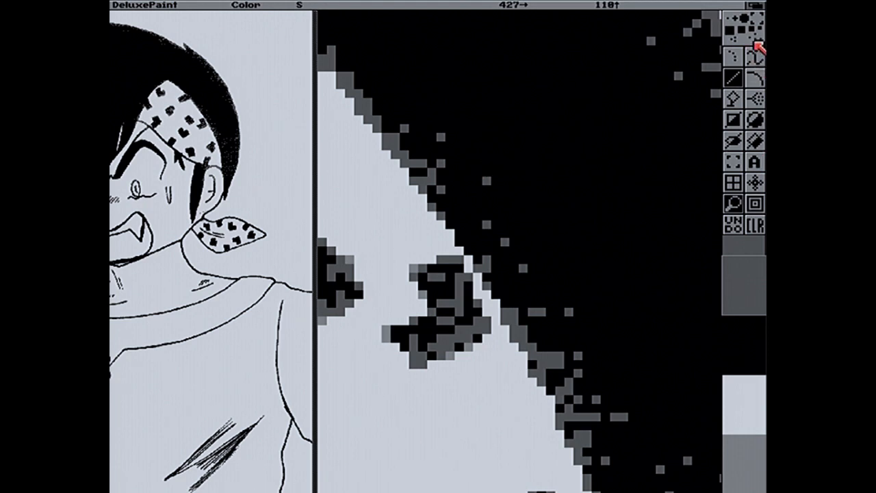
pyautogui.click(758, 28)
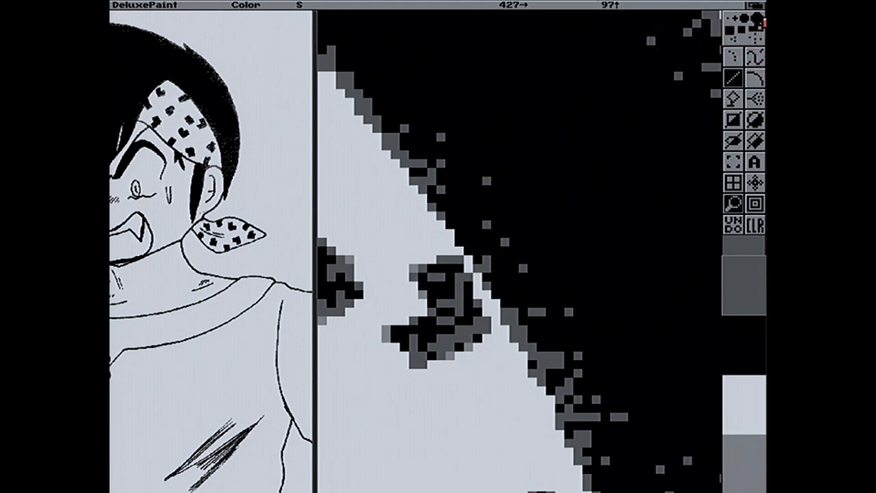
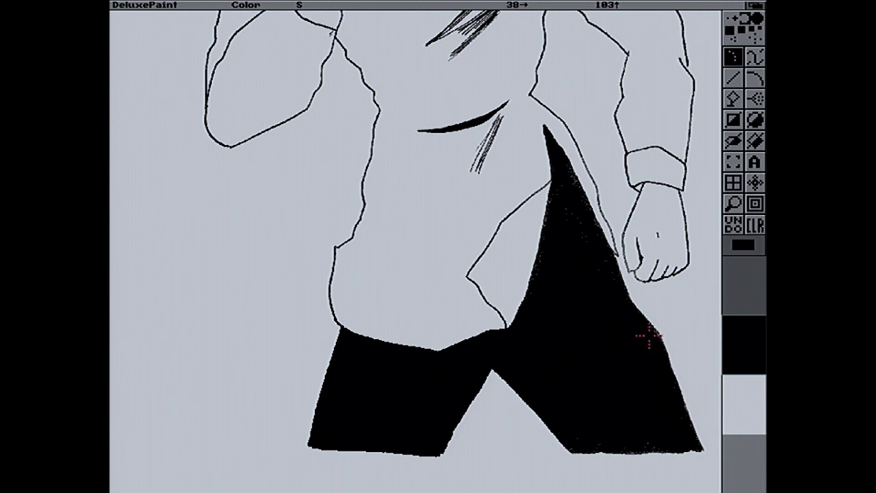
# Magnify the pointed top of the black trouser leg beside the fist at a reduced magnification, with the straight line tool active
pyautogui.moveTo(567, 167)
pyautogui.mouseDown()
pyautogui.moveTo(586, 228)
pyautogui.moveTo(567, 196)
pyautogui.moveTo(567, 235)
pyautogui.moveTo(565, 223)
pyautogui.mouseUp()
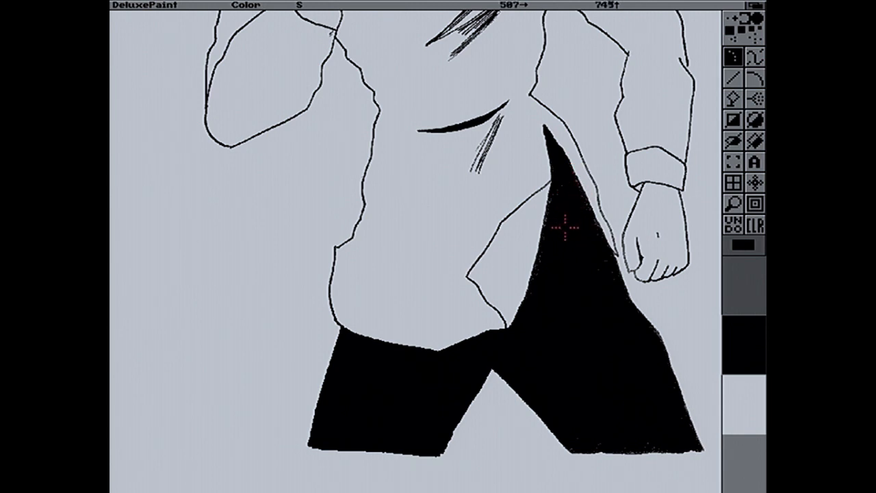
pyautogui.press('m')
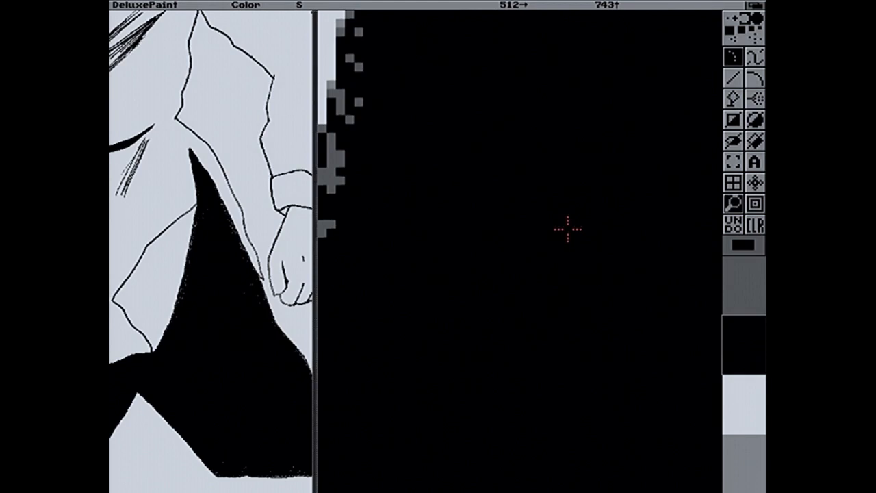
pyautogui.click(733, 78)
pyautogui.press('n')
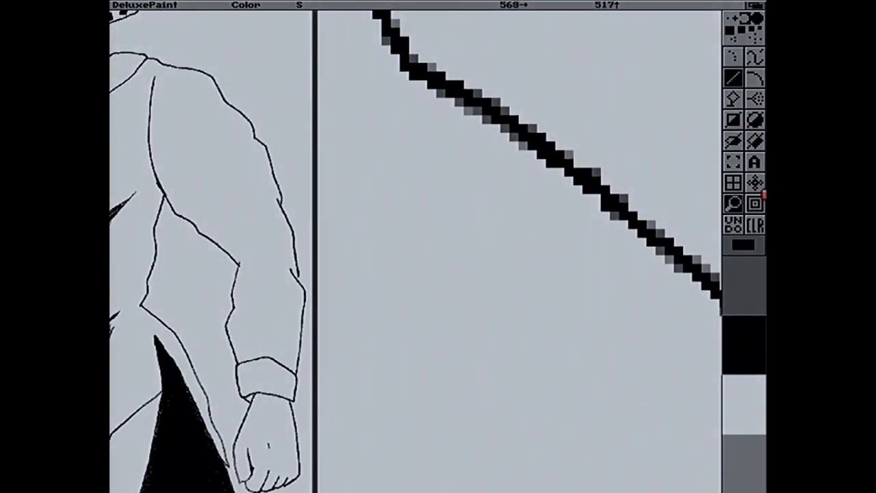
pyautogui.rightClick(755, 203)
pyautogui.rightClick(755, 203)
pyautogui.rightClick(755, 203)
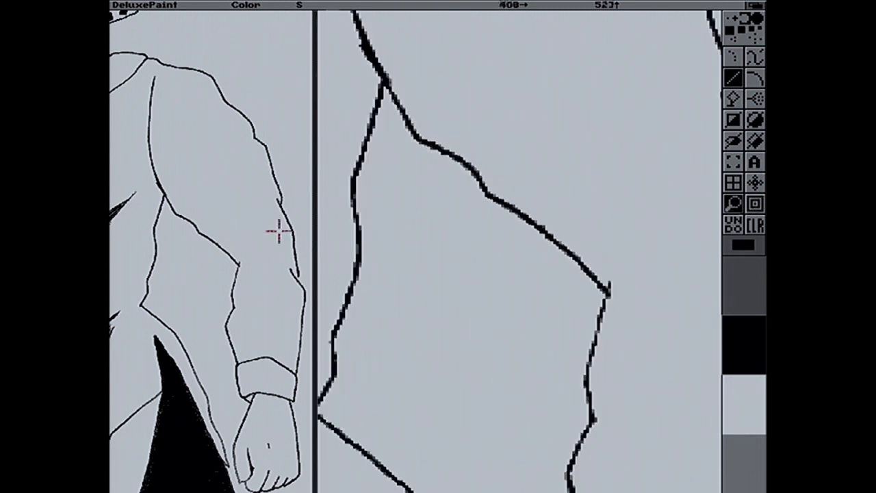
pyautogui.press('n')
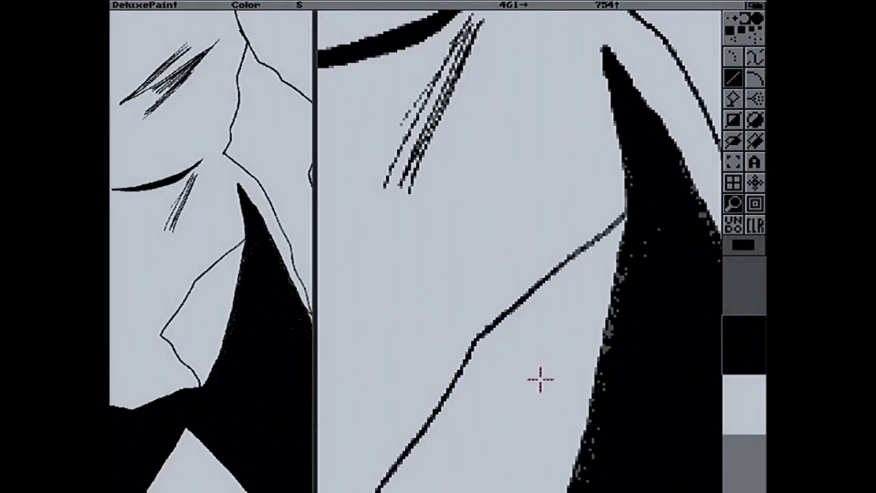
# Cover the stray grey pixels along the trouser leg's inner edge with black straight lines
pyautogui.moveTo(616, 372)
pyautogui.mouseDown()
pyautogui.moveTo(605, 377)
pyautogui.moveTo(626, 296)
pyautogui.moveTo(626, 333)
pyautogui.moveTo(625, 290)
pyautogui.moveTo(648, 236)
pyautogui.mouseUp()
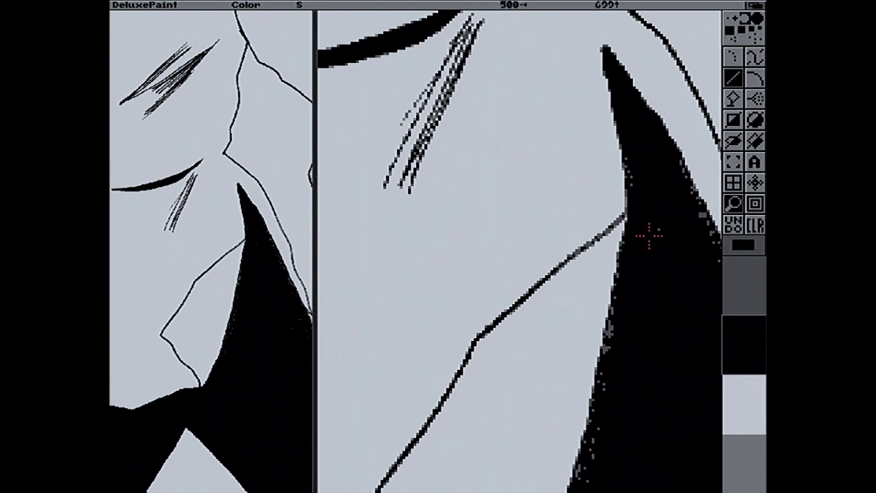
pyautogui.moveTo(638, 171)
pyautogui.mouseDown()
pyautogui.moveTo(639, 182)
pyautogui.moveTo(637, 163)
pyautogui.mouseUp()
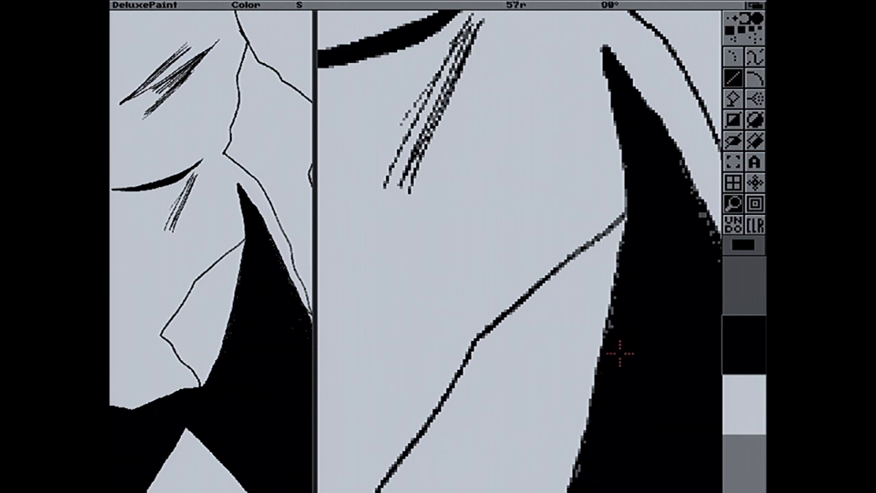
pyautogui.moveTo(607, 426); pyautogui.dragTo(594, 477)
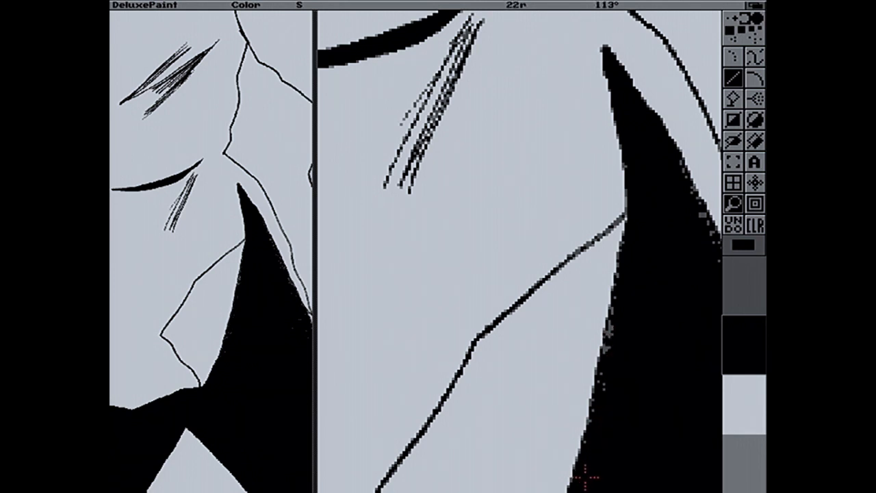
pyautogui.moveTo(589, 421); pyautogui.dragTo(625, 296)
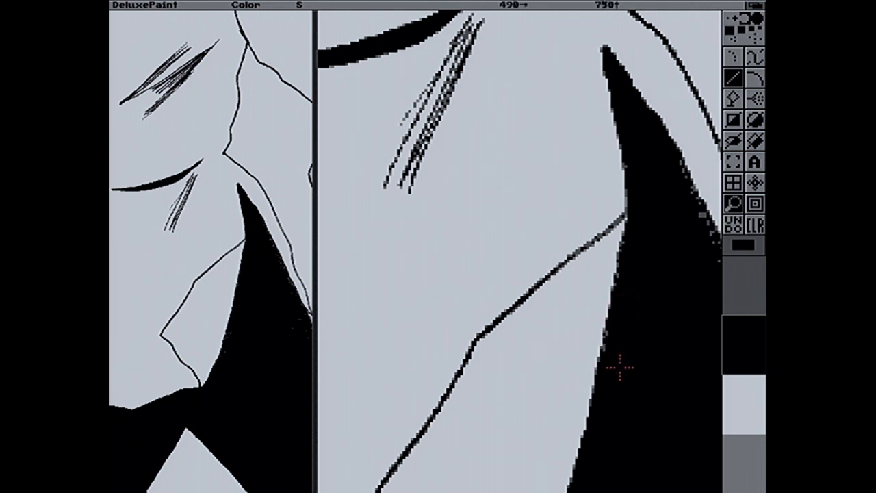
pyautogui.moveTo(614, 347); pyautogui.dragTo(615, 338)
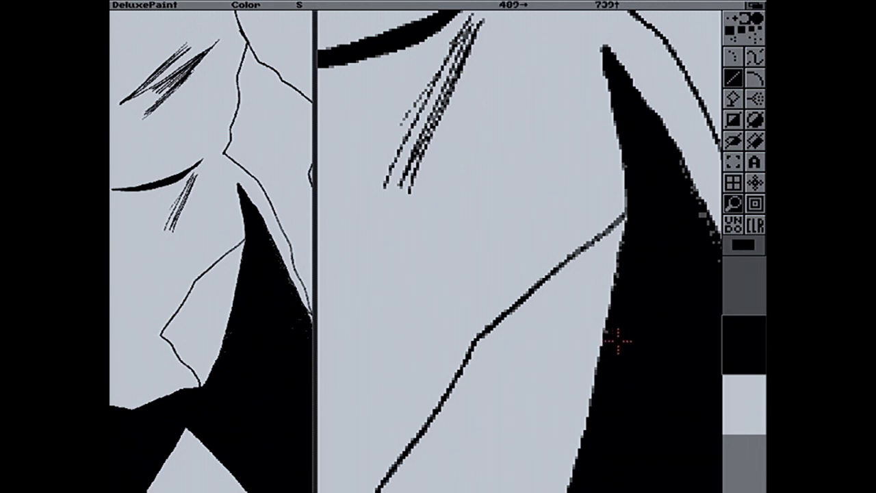
pyautogui.moveTo(616, 336); pyautogui.dragTo(617, 337)
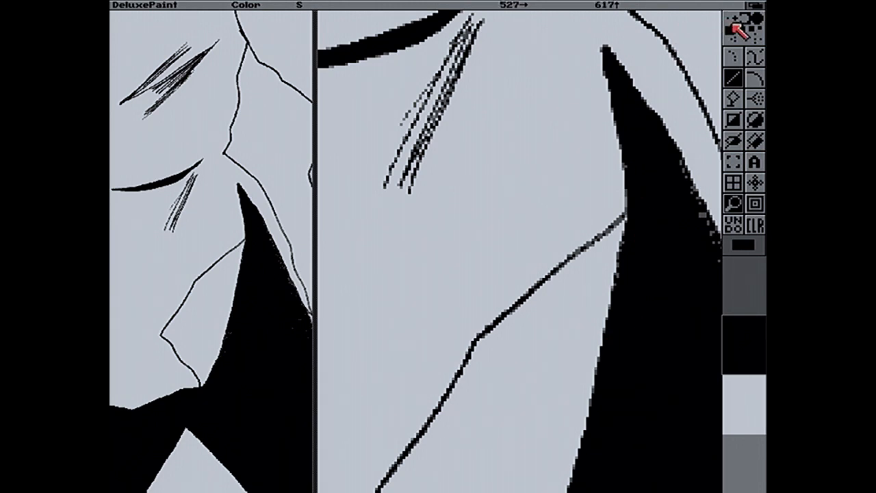
# Using a smaller round brush and the freehand tool, blacken the stray grey pixels along the upper leg's outer edge beside the shirt
pyautogui.press('b')
pyautogui.press('n')
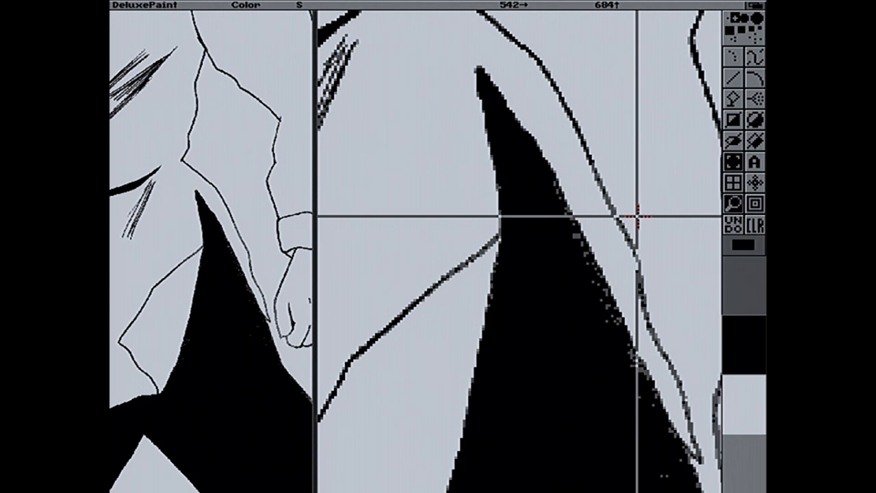
pyautogui.click(756, 58)
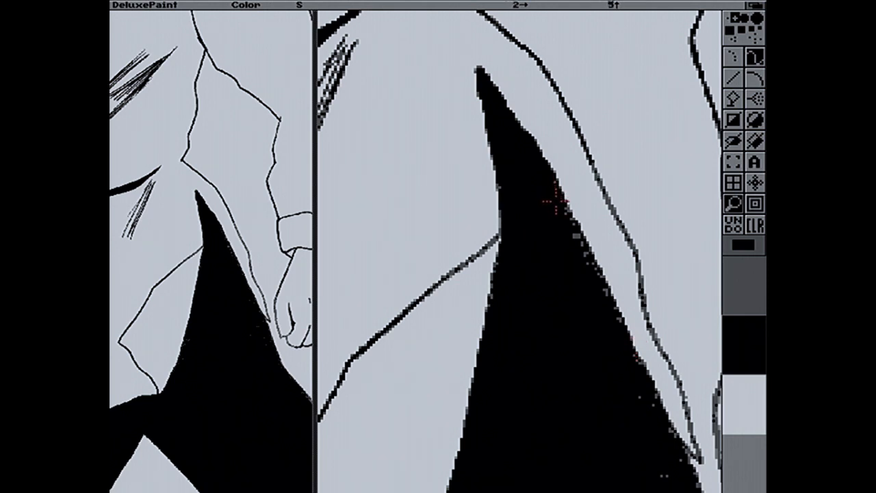
pyautogui.moveTo(570, 237); pyautogui.dragTo(608, 296)
pyautogui.moveTo(572, 234); pyautogui.dragTo(588, 267)
pyautogui.moveTo(608, 308); pyautogui.dragTo(612, 323)
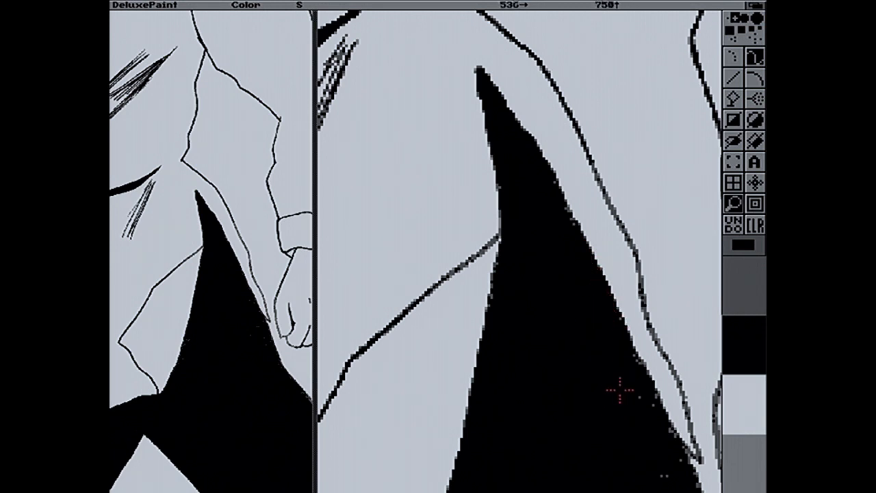
pyautogui.moveTo(630, 366)
pyautogui.mouseDown()
pyautogui.moveTo(638, 406)
pyautogui.moveTo(649, 400)
pyautogui.mouseUp()
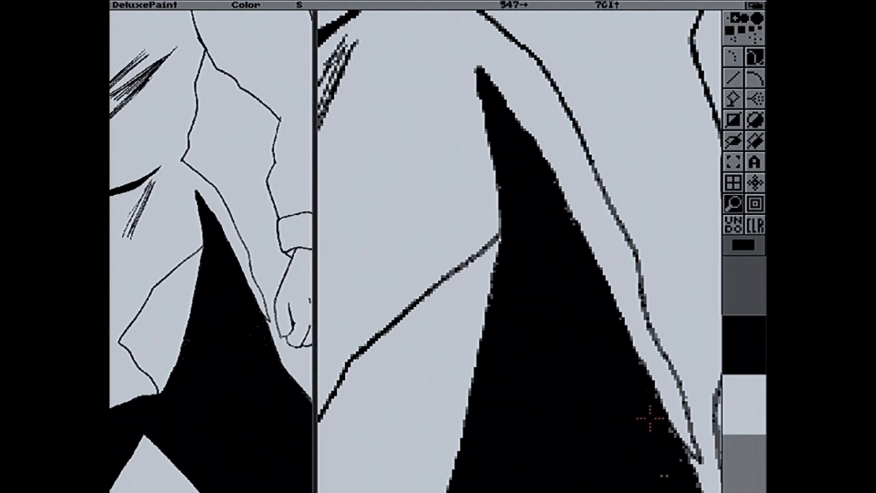
pyautogui.moveTo(662, 435); pyautogui.dragTo(667, 474)
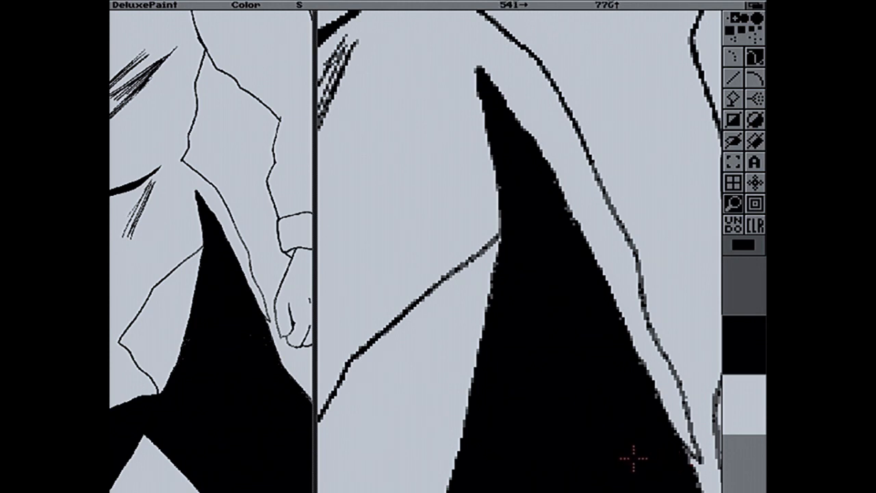
# Paint the stray grey pixels black on both edges and inside the trouser leg at the height of the fist
pyautogui.press('n')
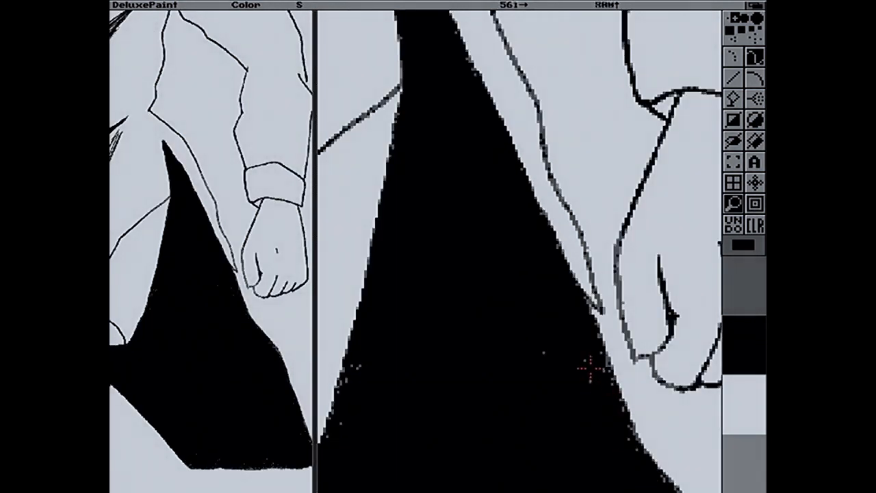
pyautogui.moveTo(604, 356); pyautogui.dragTo(609, 386)
pyautogui.moveTo(561, 357); pyautogui.dragTo(548, 353)
pyautogui.moveTo(340, 424)
pyautogui.mouseDown()
pyautogui.moveTo(356, 370)
pyautogui.moveTo(346, 394)
pyautogui.moveTo(342, 394)
pyautogui.mouseUp()
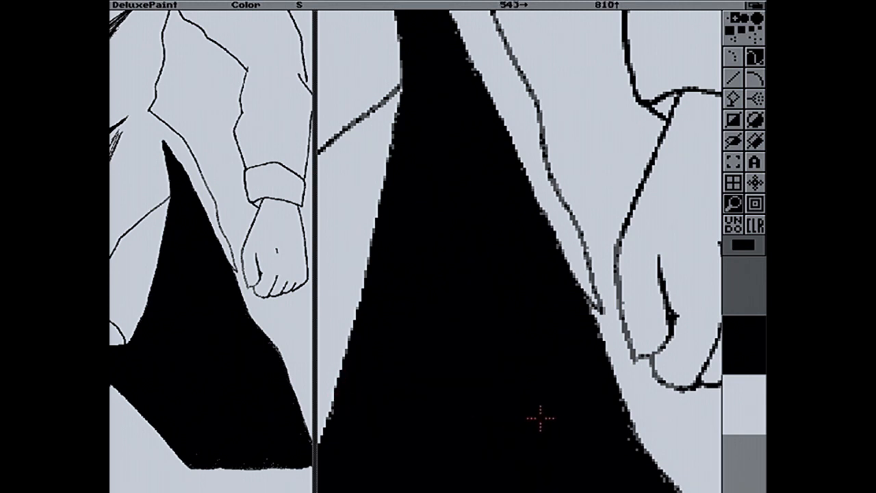
pyautogui.moveTo(637, 461)
pyautogui.mouseDown()
pyautogui.moveTo(618, 420)
pyautogui.moveTo(637, 442)
pyautogui.moveTo(614, 404)
pyautogui.mouseUp()
pyautogui.moveTo(626, 438)
pyautogui.mouseDown()
pyautogui.moveTo(643, 483)
pyautogui.moveTo(662, 480)
pyautogui.mouseUp()
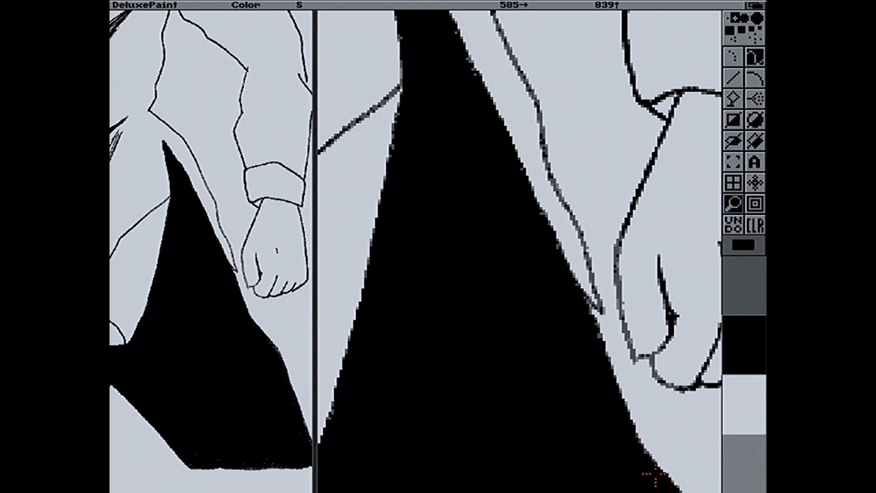
# Blacken the stray grey pixels along the outer edge from the knee downwards and inside the lower trouser leg
pyautogui.press('n')
pyautogui.moveTo(576, 310)
pyautogui.mouseDown()
pyautogui.moveTo(609, 389)
pyautogui.moveTo(597, 354)
pyautogui.mouseUp()
pyautogui.moveTo(608, 399); pyautogui.dragTo(620, 442)
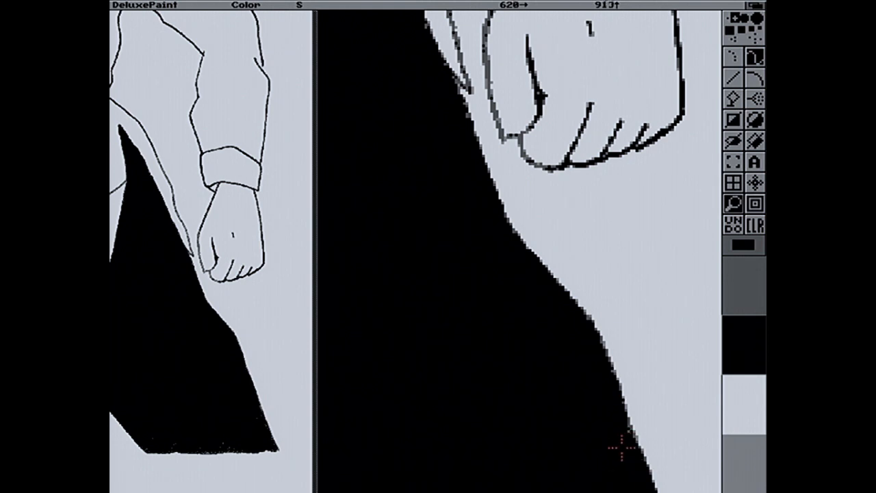
pyautogui.press('n')
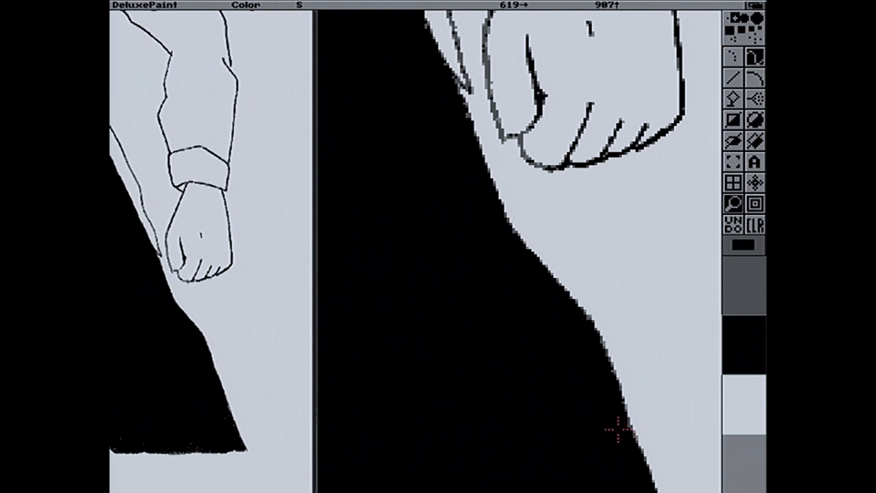
pyautogui.moveTo(508, 460); pyautogui.dragTo(505, 479)
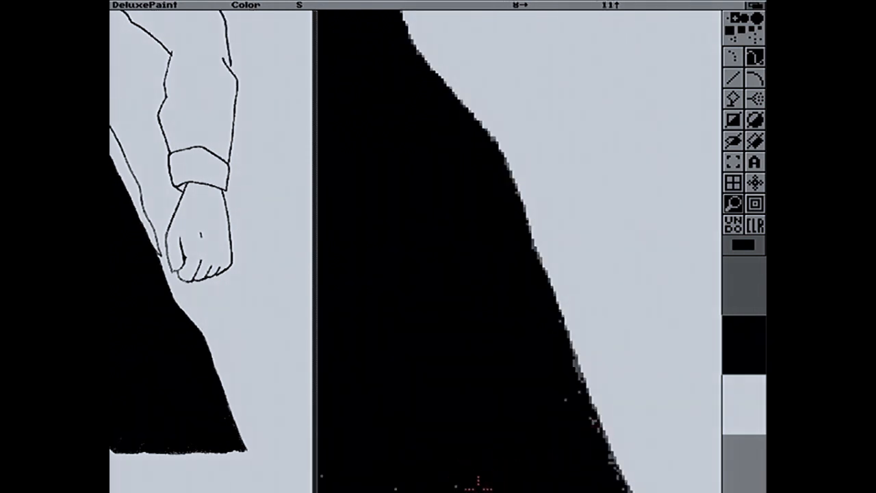
pyautogui.moveTo(557, 404)
pyautogui.mouseDown()
pyautogui.moveTo(573, 390)
pyautogui.moveTo(619, 487)
pyautogui.mouseUp()
pyautogui.moveTo(554, 323); pyautogui.dragTo(576, 387)
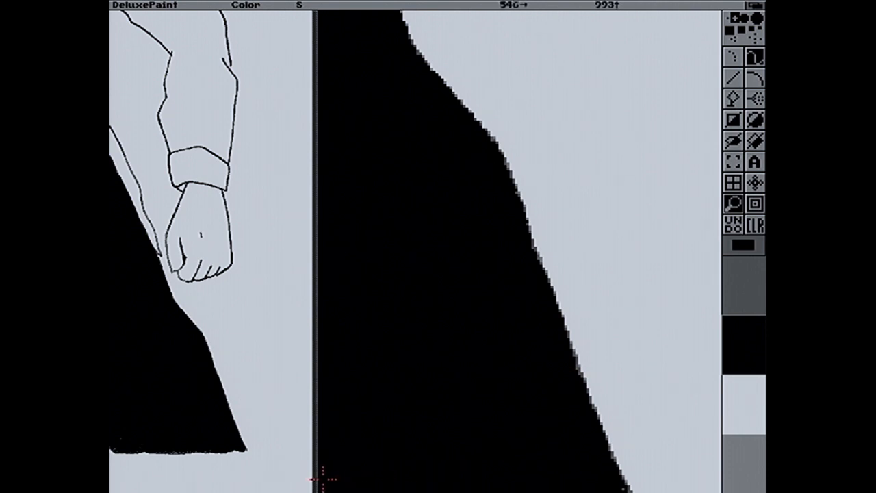
# Paint over the grey pixels along the bottom hem of the trouser leg in black, including its outer corner
pyautogui.press('n')
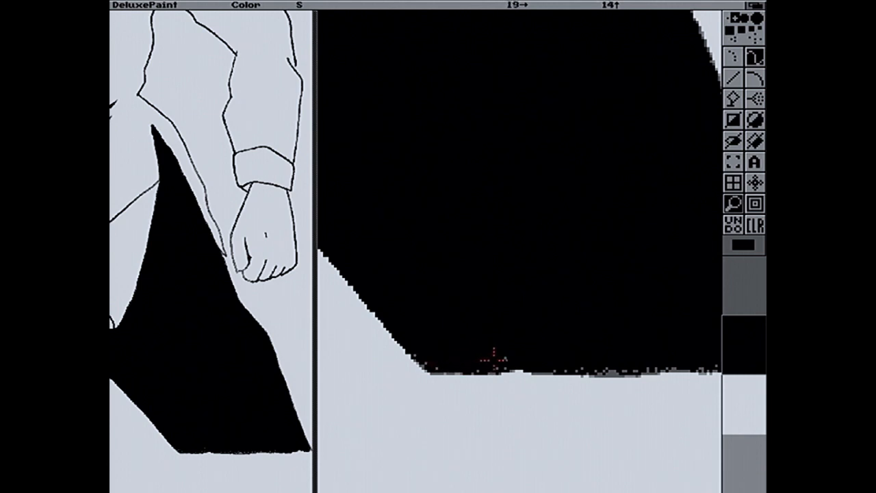
pyautogui.moveTo(607, 363)
pyautogui.mouseDown()
pyautogui.moveTo(474, 366)
pyautogui.moveTo(421, 353)
pyautogui.mouseUp()
pyautogui.moveTo(716, 363)
pyautogui.mouseDown()
pyautogui.moveTo(489, 369)
pyautogui.moveTo(701, 370)
pyautogui.moveTo(638, 368)
pyautogui.mouseUp()
pyautogui.press('Right')
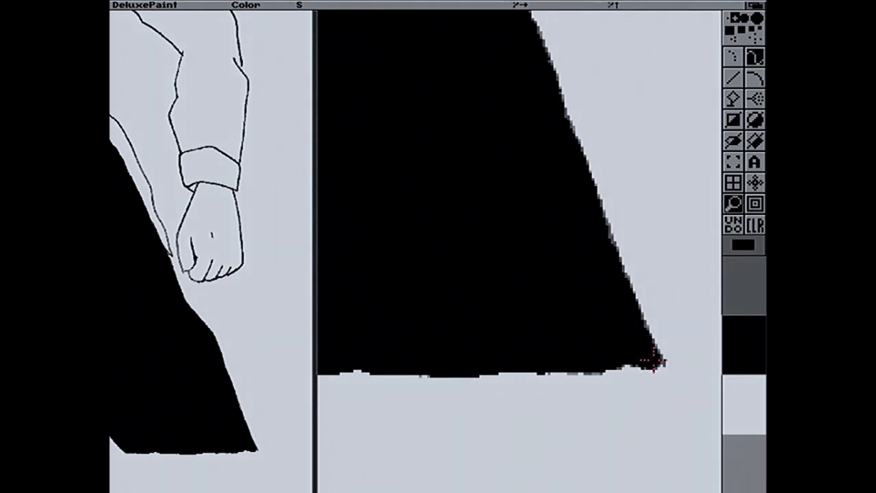
# Return to the full view and magnify the other trouser leg to check it for stray grey pixels
pyautogui.click(733, 203)
pyautogui.click(732, 204)
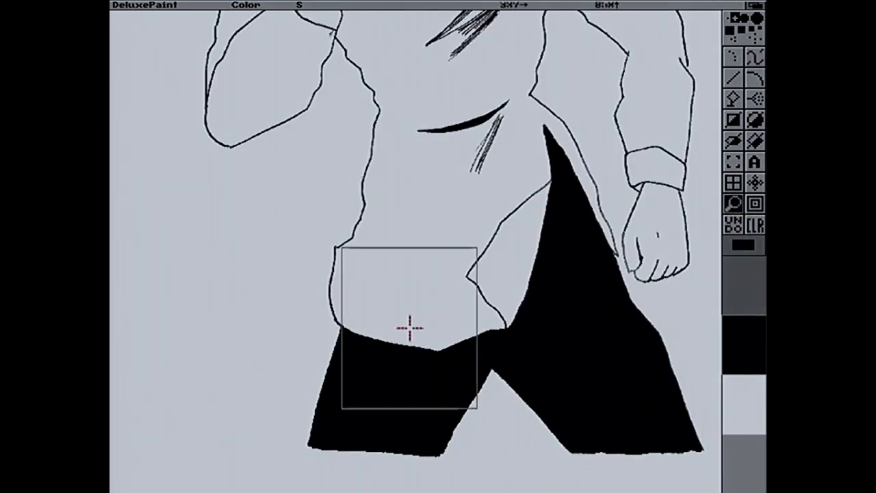
pyautogui.click(433, 385)
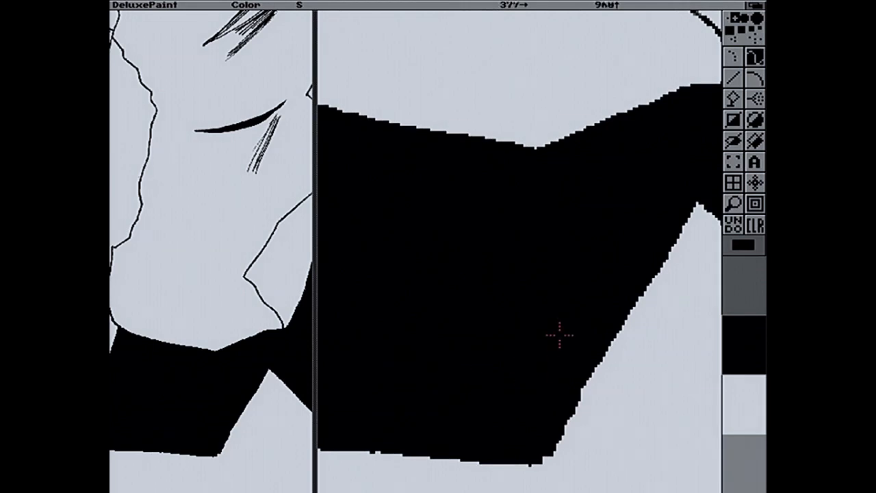
# With the stencil off, draw a short straight black line closing the gap in the hanging sleeve's outer outline at the fold
pyautogui.press('n')
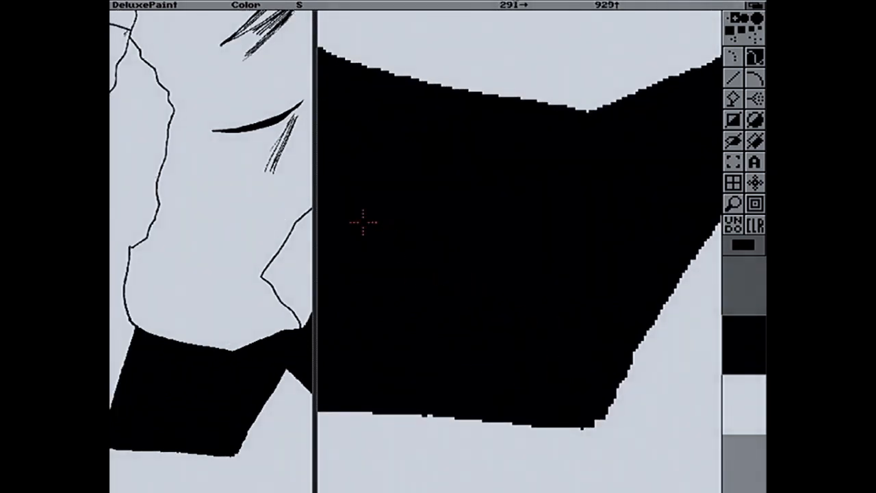
pyautogui.press('n')
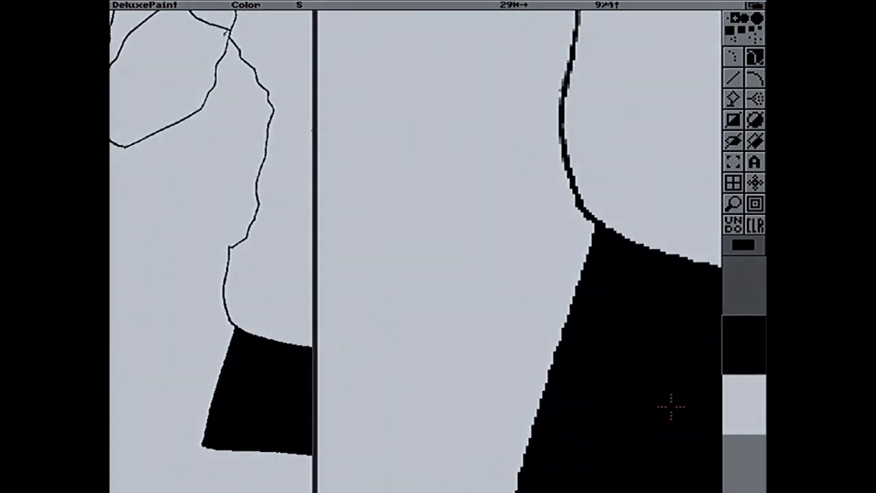
pyautogui.click(730, 198)
pyautogui.click(731, 200)
pyautogui.click(657, 94)
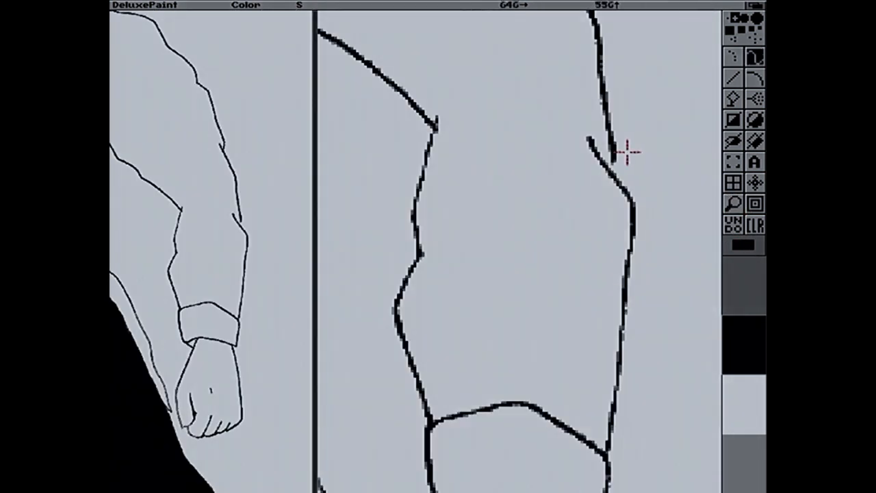
pyautogui.click(732, 78)
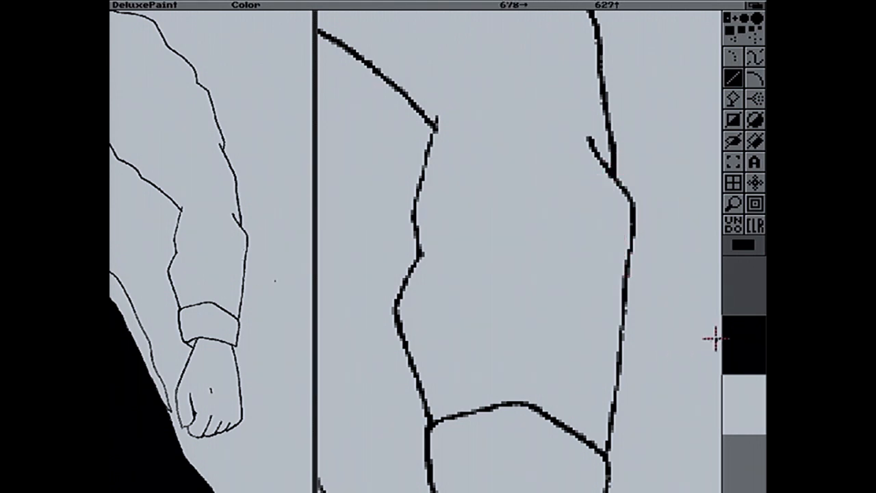
pyautogui.click(758, 469)
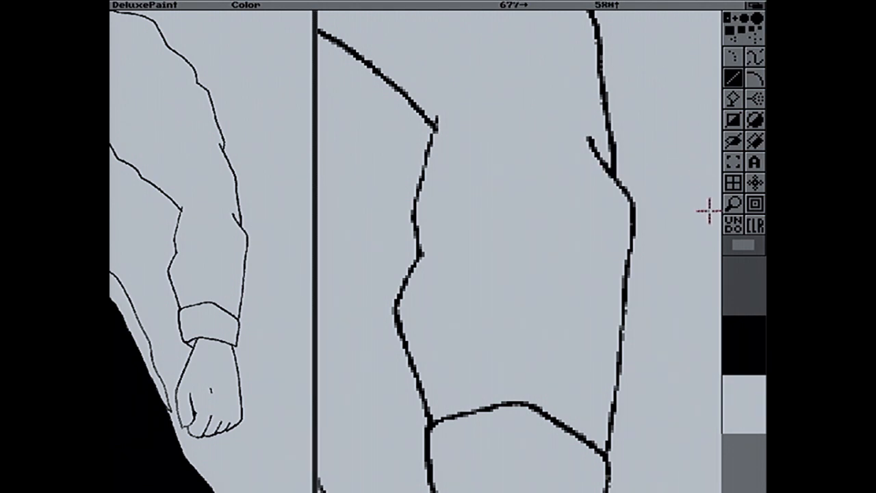
pyautogui.click(731, 206)
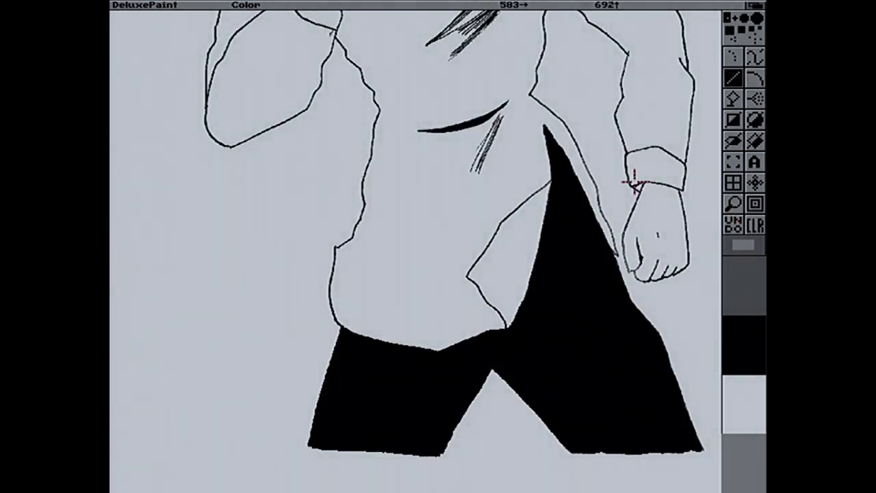
# Set the light paper tone as background colour and erase the stray mark just below the cuff of the raised arm
pyautogui.press('Up')
pyautogui.press('Up')
pyautogui.press('Up')
pyautogui.press('Up')
pyautogui.press('Up')
pyautogui.press('Up')
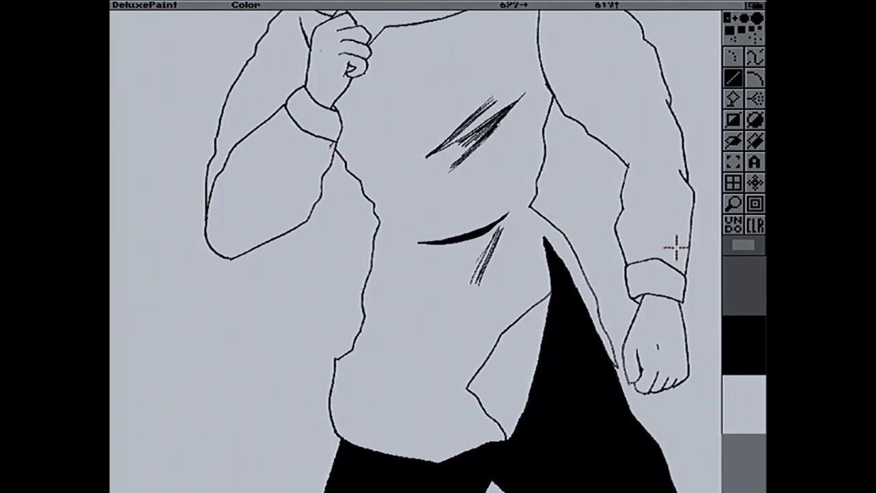
pyautogui.click(728, 210)
pyautogui.click(278, 148)
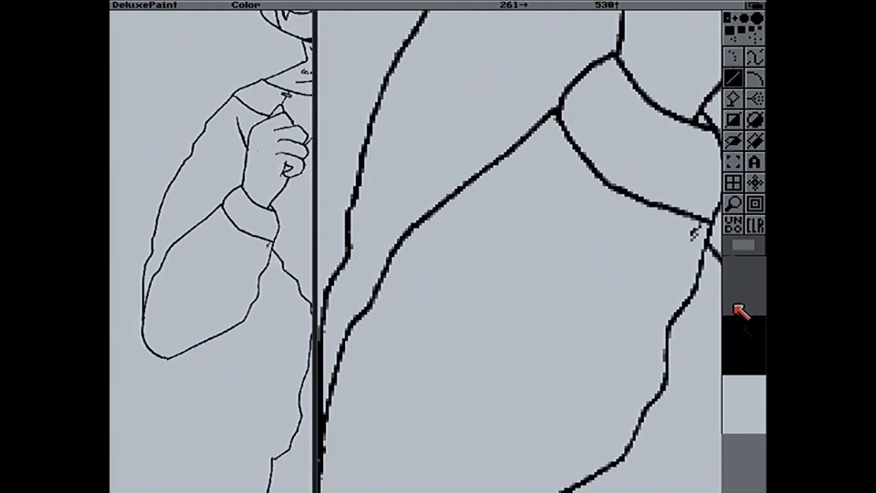
pyautogui.click(744, 397)
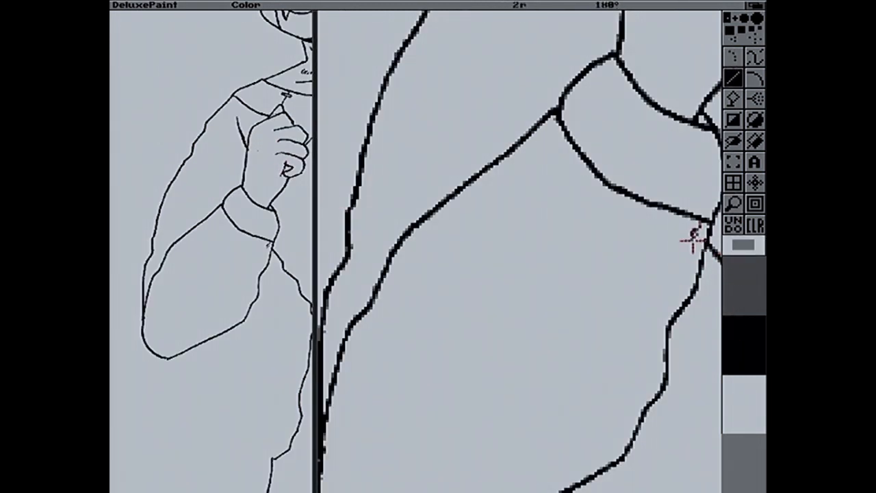
pyautogui.moveTo(696, 234); pyautogui.dragTo(693, 230)
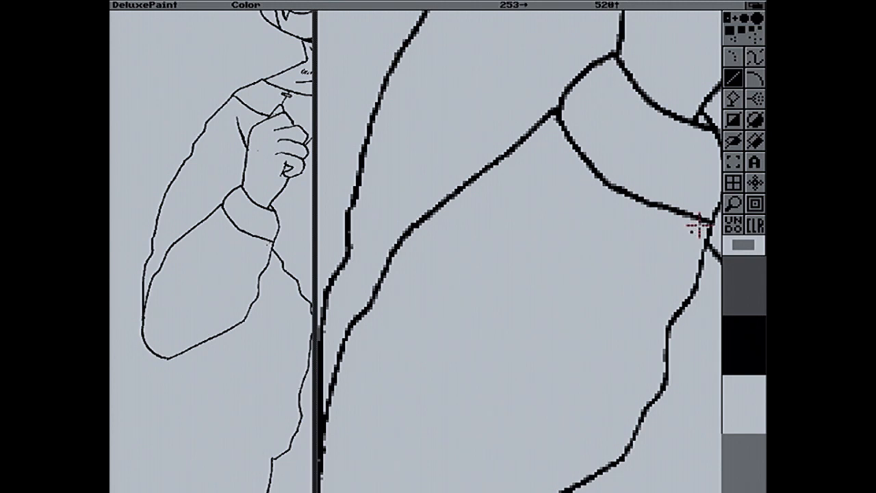
pyautogui.click(737, 204)
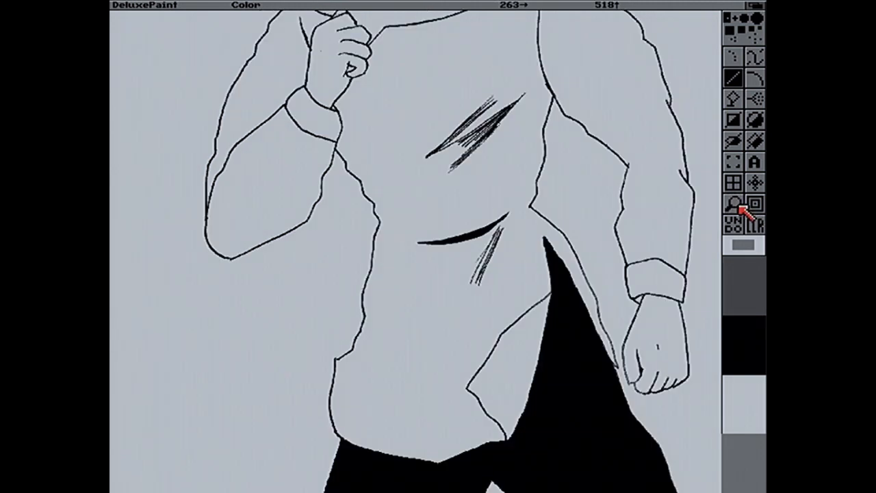
# Inspect the raised fist's line work under magnification and the head and shoulders in the full view
pyautogui.click(739, 205)
pyautogui.click(357, 89)
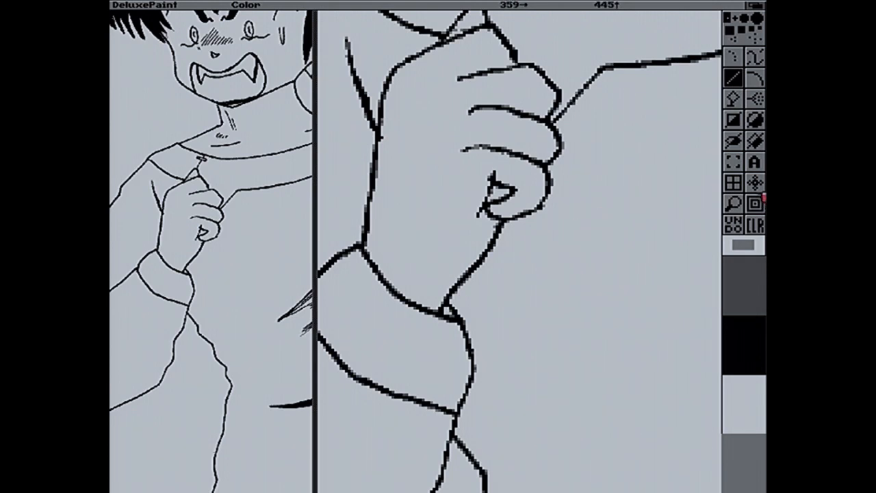
pyautogui.click(733, 203)
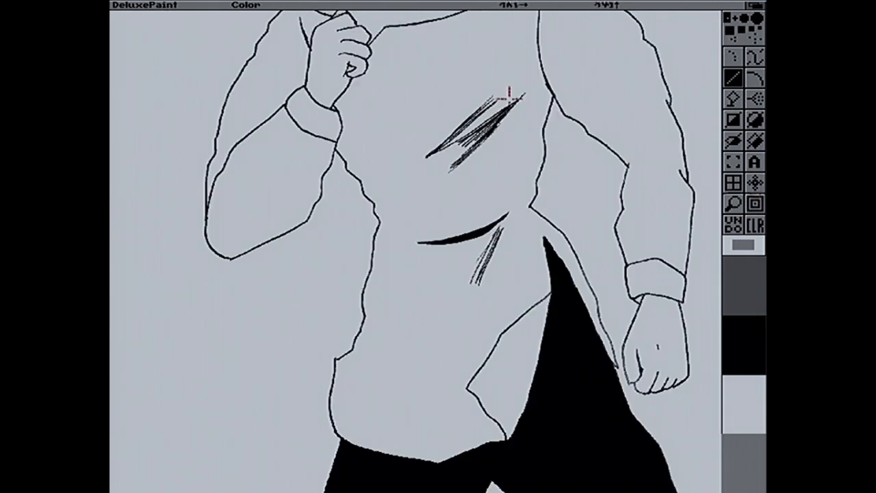
pyautogui.press('n')
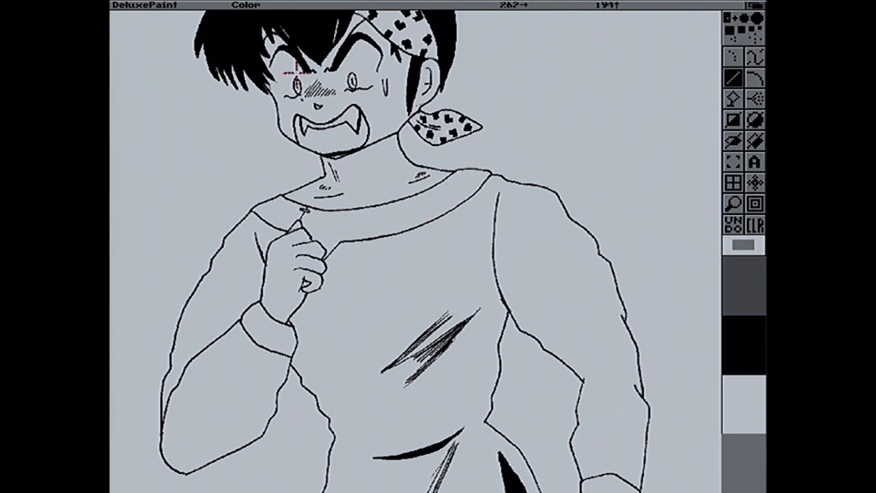
pyautogui.press('Up')
pyautogui.press('Up')
pyautogui.press('Up')
pyautogui.press('Up')
pyautogui.press('Up')
pyautogui.press('Up')
pyautogui.press('Up')
pyautogui.press('Up')
pyautogui.press('Up')
pyautogui.press('Up')
pyautogui.press('Up')
pyautogui.press('Up')
pyautogui.press('Up')
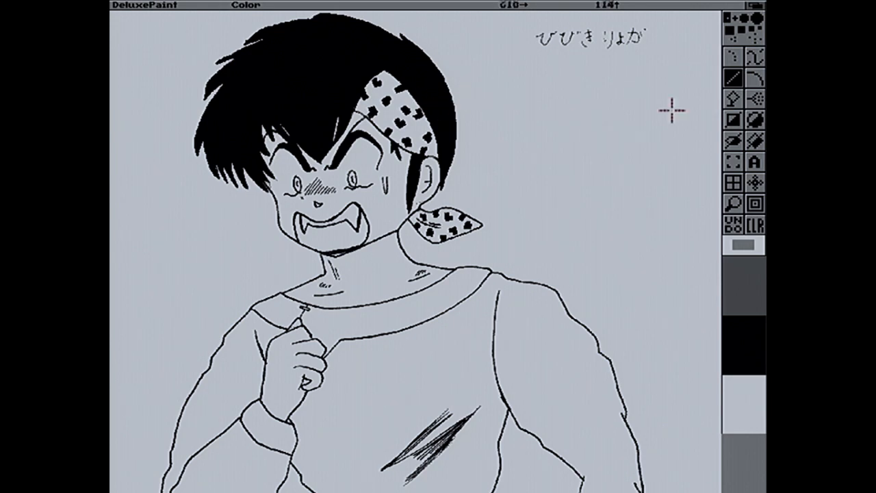
# Magnify the lower face and clean the stray pixels at the mouth's upper corner above the larger fang
pyautogui.click(734, 203)
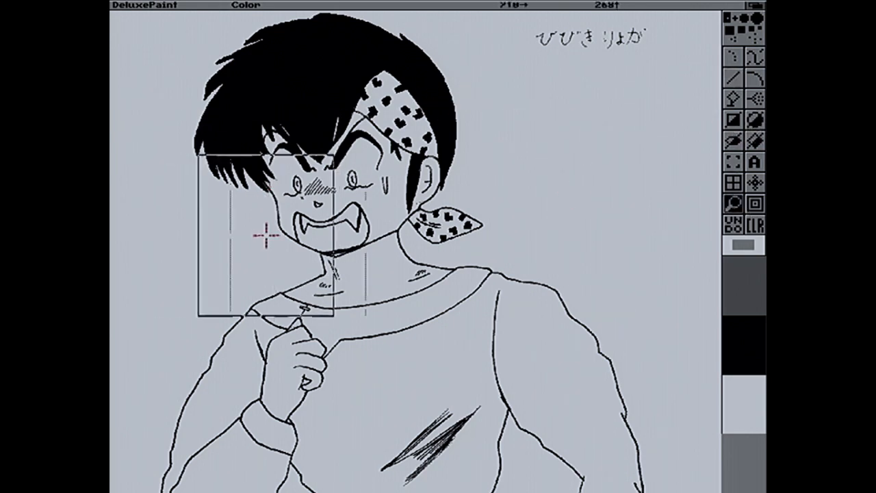
pyautogui.click(387, 237)
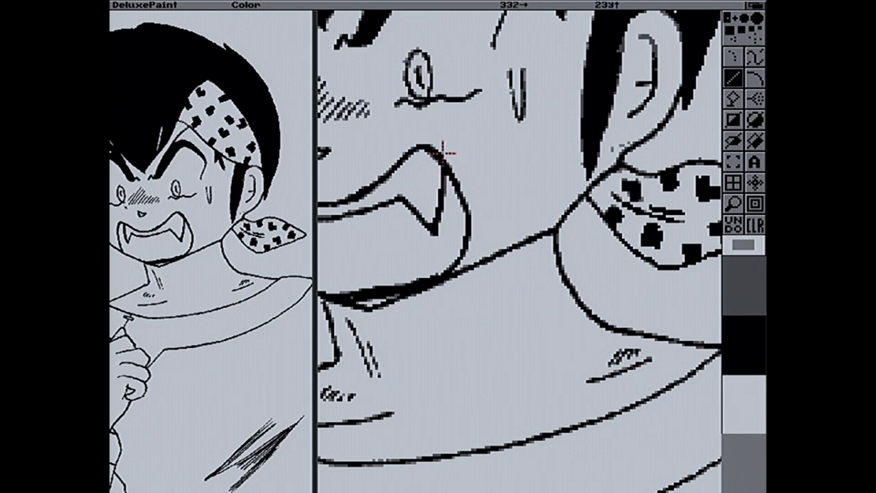
pyautogui.moveTo(443, 158); pyautogui.dragTo(434, 145)
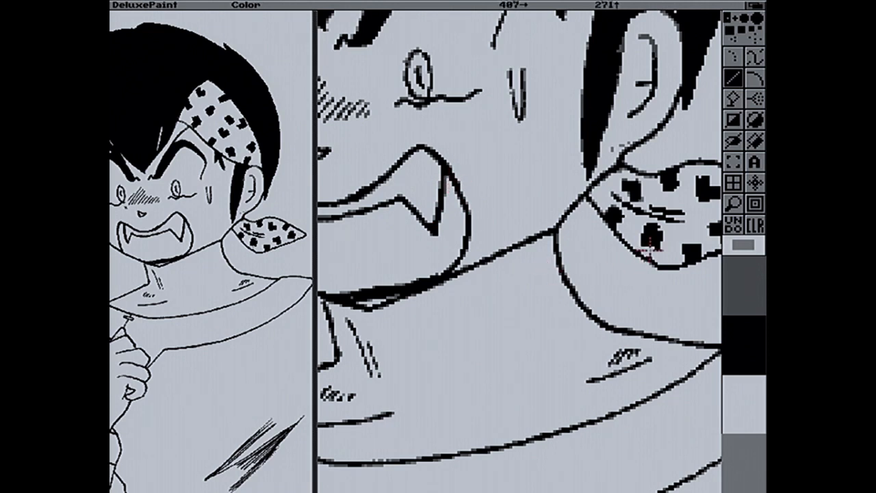
pyautogui.click(732, 203)
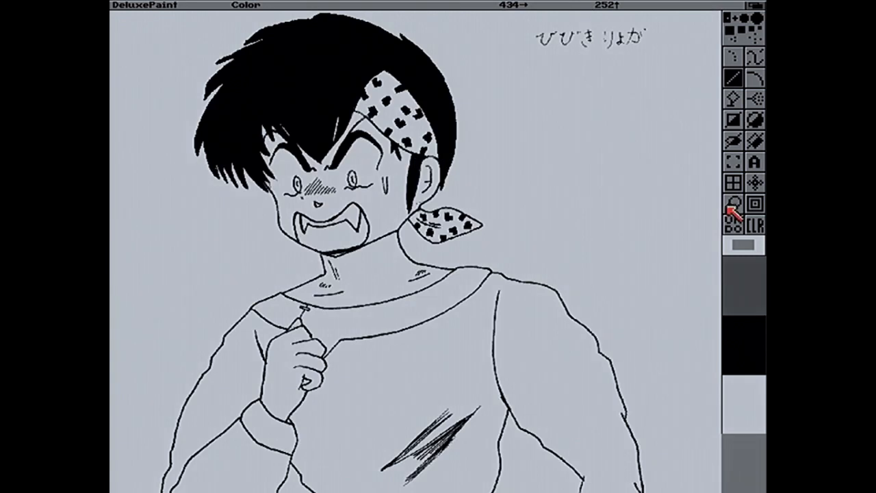
# Clear the black fill between the two chin lines under the mouth, leaving two thin outlines
pyautogui.click(732, 203)
pyautogui.click(369, 252)
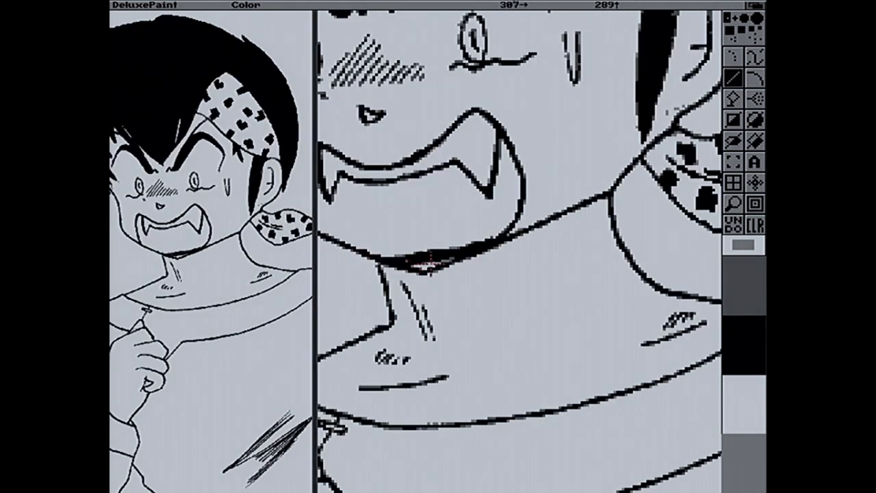
pyautogui.moveTo(403, 262)
pyautogui.mouseDown()
pyautogui.moveTo(455, 255)
pyautogui.moveTo(436, 265)
pyautogui.moveTo(395, 264)
pyautogui.moveTo(418, 256)
pyautogui.mouseUp()
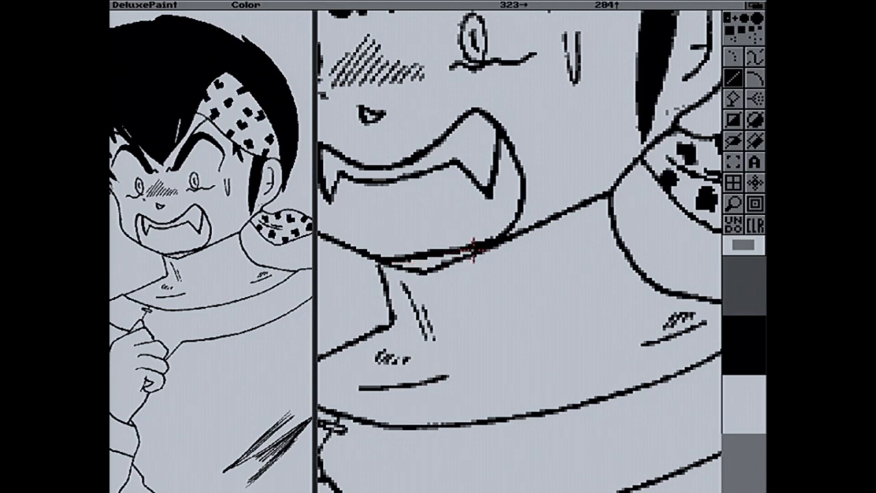
pyautogui.moveTo(477, 248); pyautogui.dragTo(471, 252)
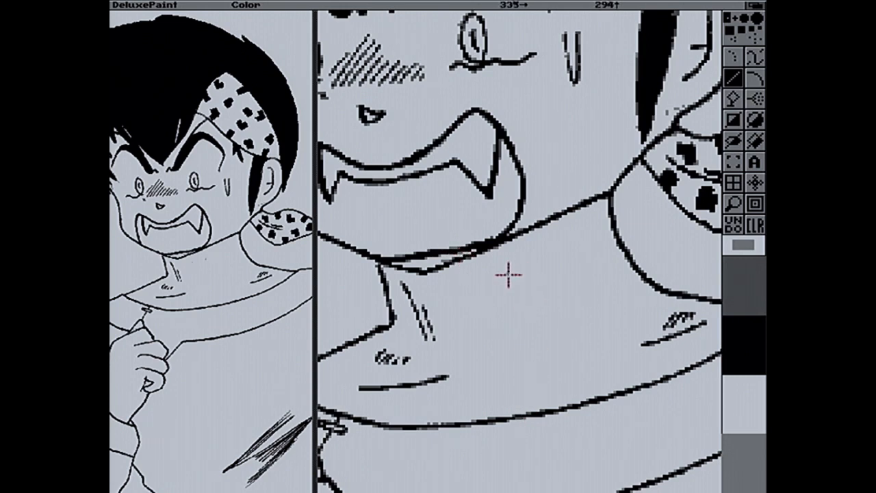
pyautogui.click(733, 203)
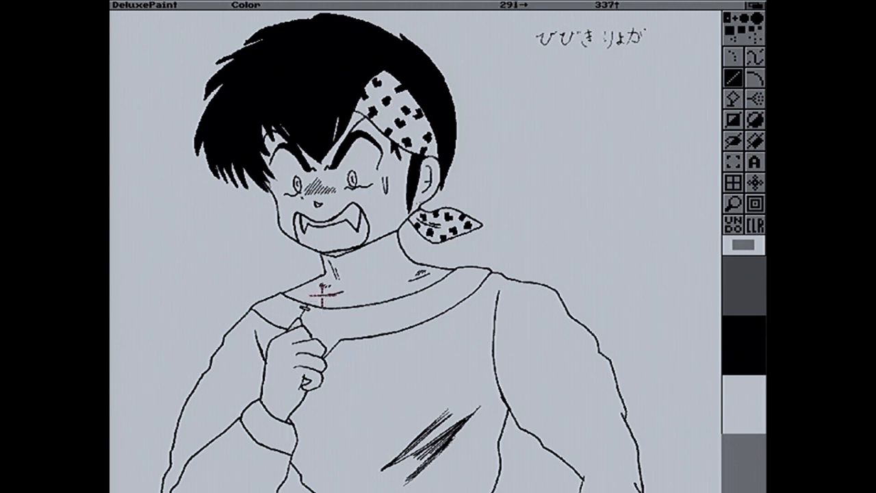
# Recolour the dark grey palette entry (colour 0) to red with RGB 255, 88, 88
pyautogui.press('Down')
pyautogui.press('Down')
pyautogui.press('Down')
pyautogui.press('Down')
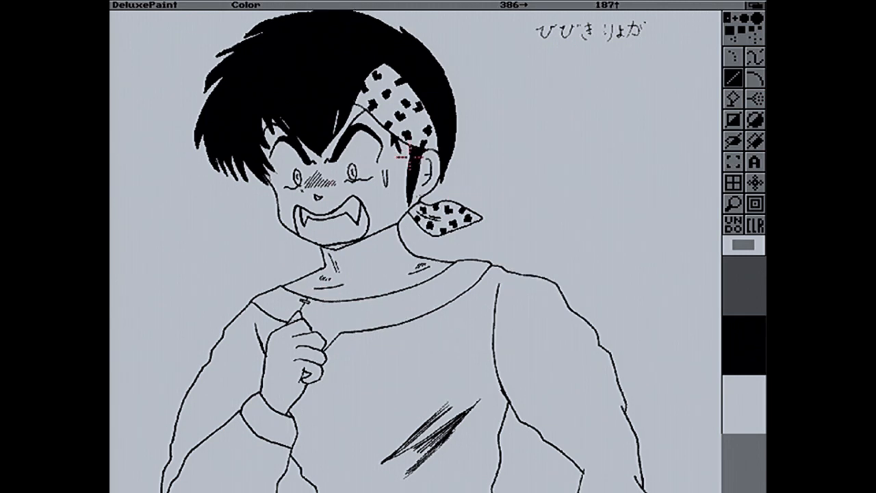
pyautogui.click(746, 405)
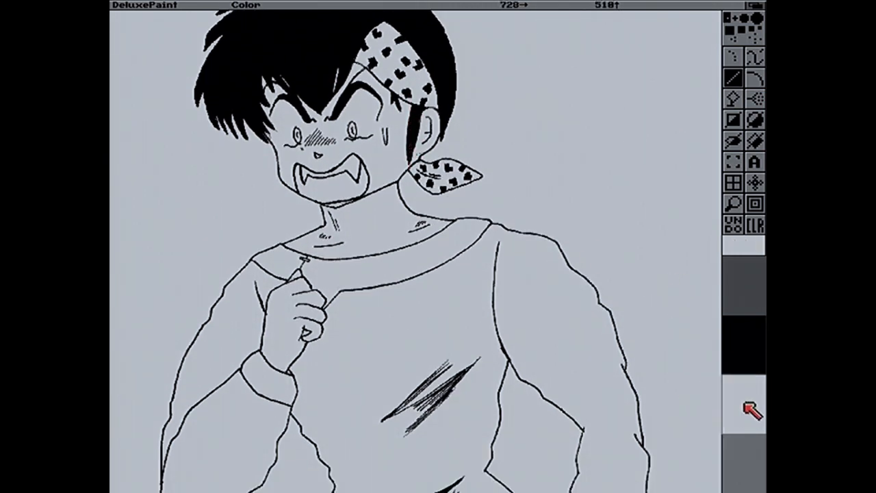
pyautogui.rightClick(745, 405)
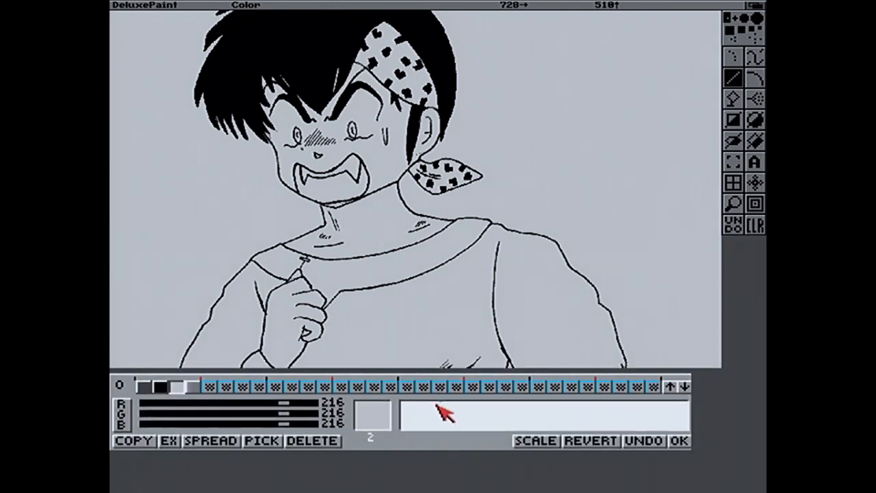
pyautogui.click(148, 390)
pyautogui.moveTo(205, 401); pyautogui.dragTo(345, 432)
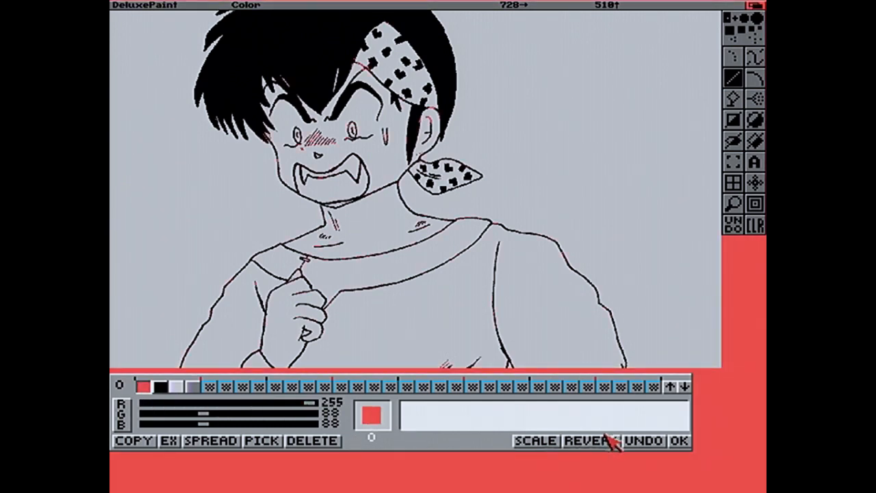
pyautogui.click(678, 440)
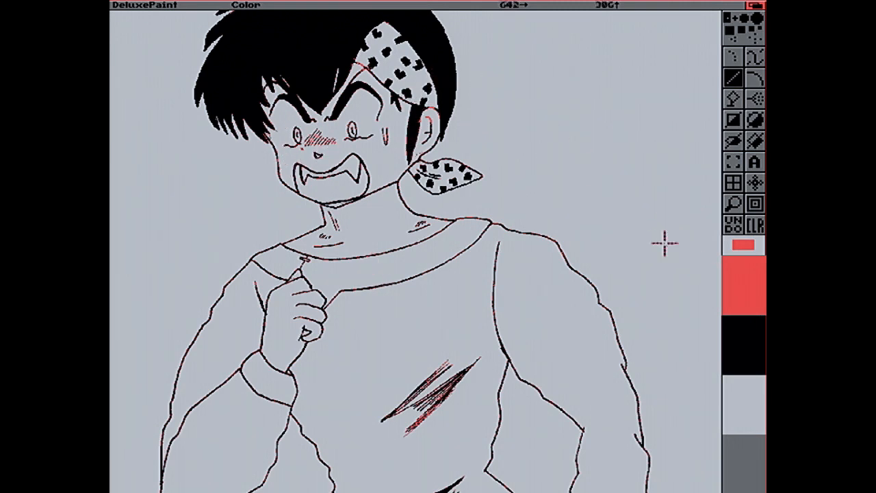
# Choose black as the drawing colour and make a stencil that locks every colour except red
pyautogui.click(760, 357)
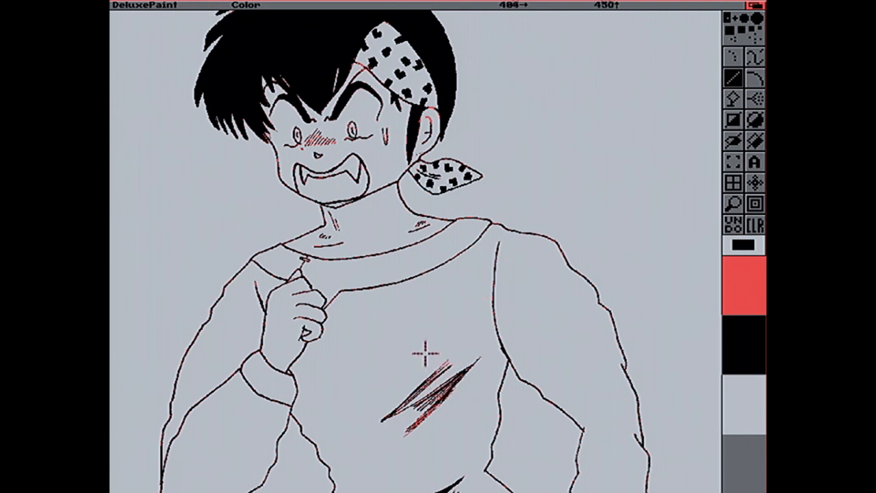
pyautogui.press('~')
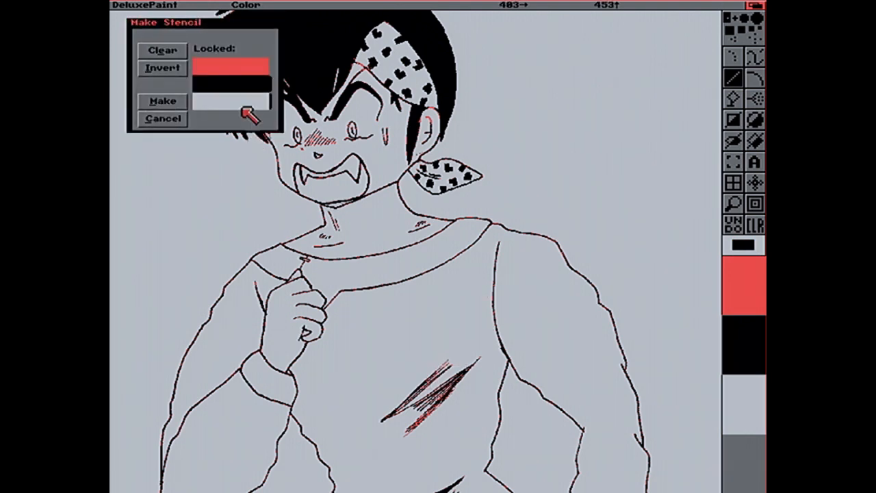
pyautogui.click(240, 75)
pyautogui.click(151, 53)
pyautogui.click(228, 74)
pyautogui.click(159, 69)
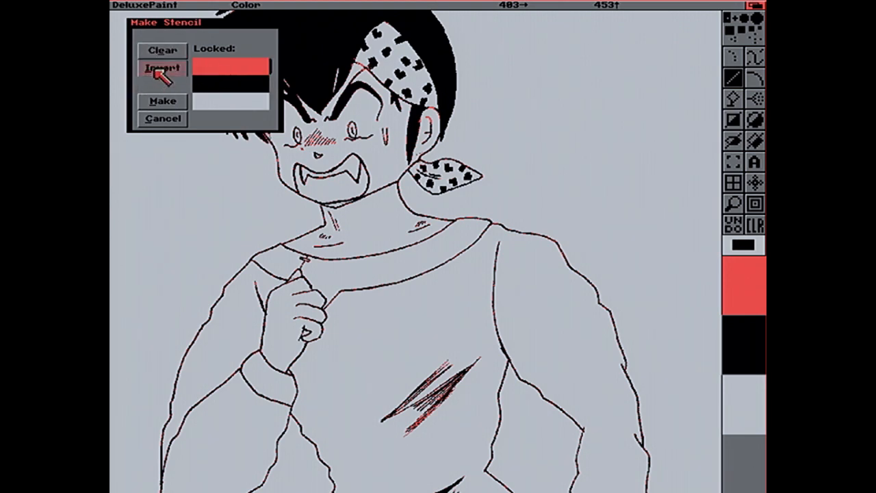
pyautogui.click(162, 101)
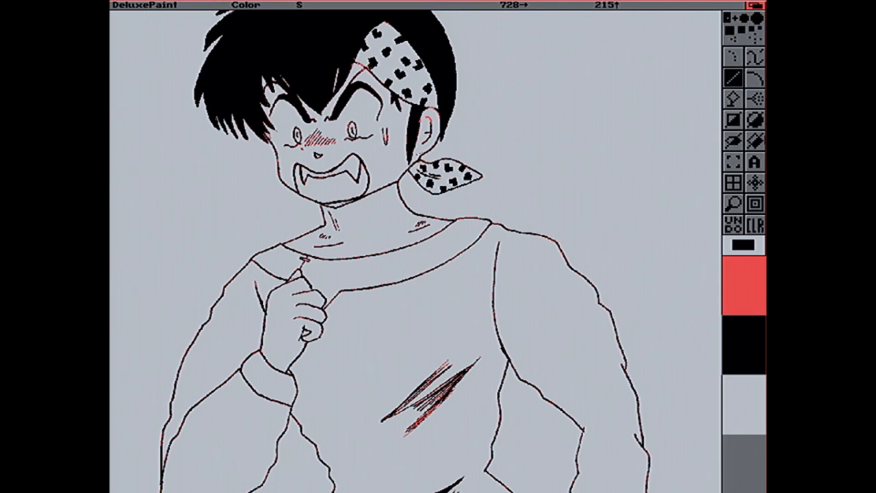
# Cover the whole drawing with black filled rectangles through the stencil to turn all remaining red pixels black
pyautogui.click(732, 124)
pyautogui.moveTo(408, 80); pyautogui.dragTo(503, 194)
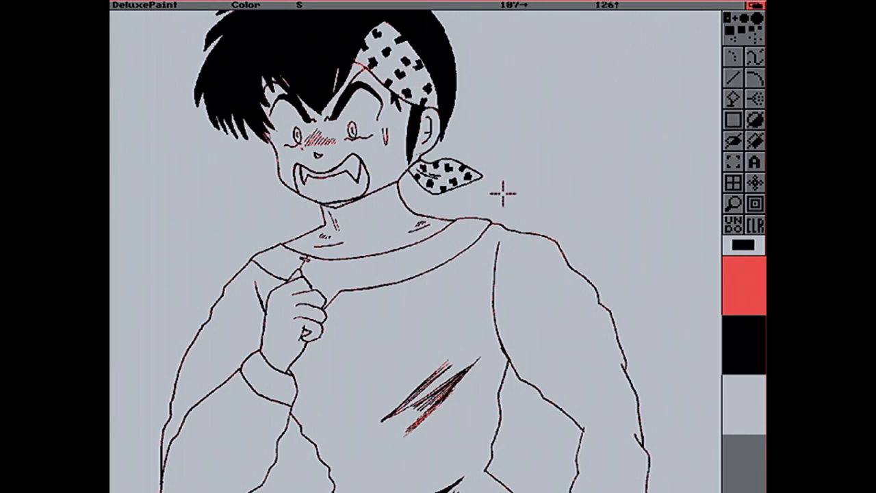
pyautogui.moveTo(203, 36); pyautogui.dragTo(522, 247)
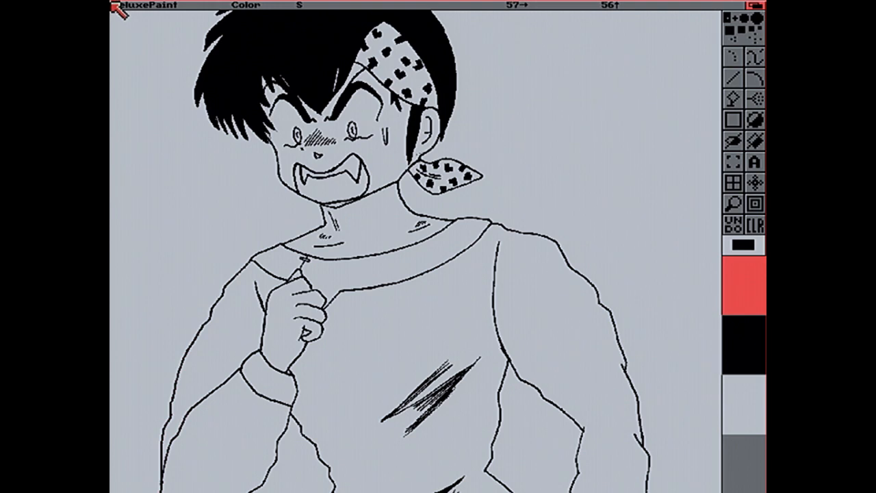
pyautogui.press('Up')
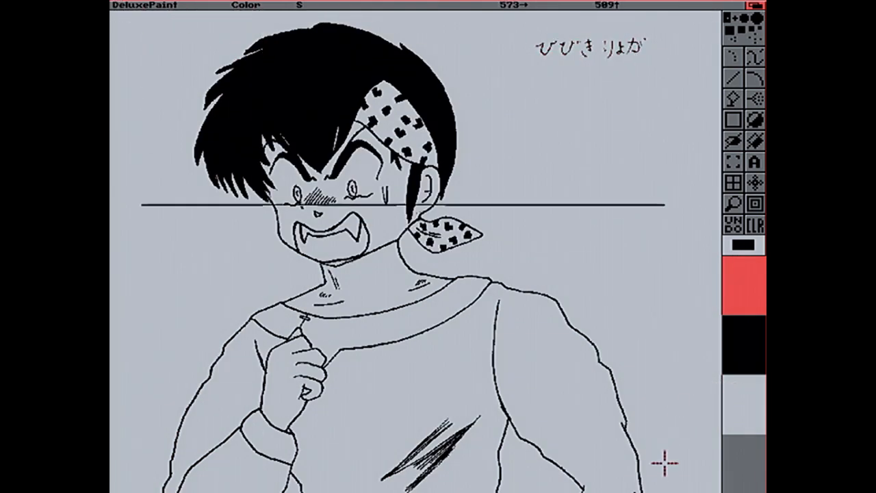
pyautogui.press('Down')
pyautogui.press('Down')
pyautogui.press('Down')
pyautogui.press('Down')
pyautogui.press('Down')
pyautogui.press('Down')
pyautogui.press('Down')
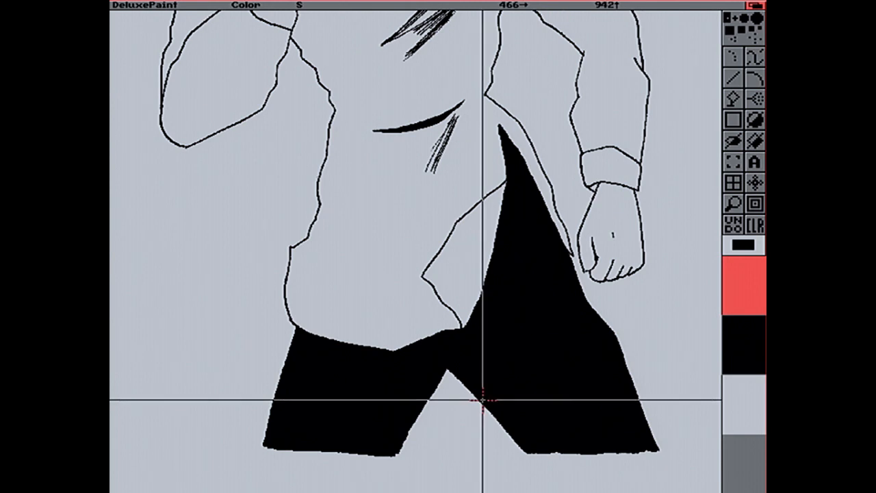
# Examine the whole figure from the trousers up to the hair for remaining red pixels
pyautogui.press('Up')
pyautogui.press('Up')
pyautogui.press('Up')
pyautogui.press('Up')
pyautogui.press('Up')
pyautogui.press('Up')
pyautogui.press('Up')
pyautogui.press('Up')
pyautogui.press('Up')
pyautogui.press('Up')
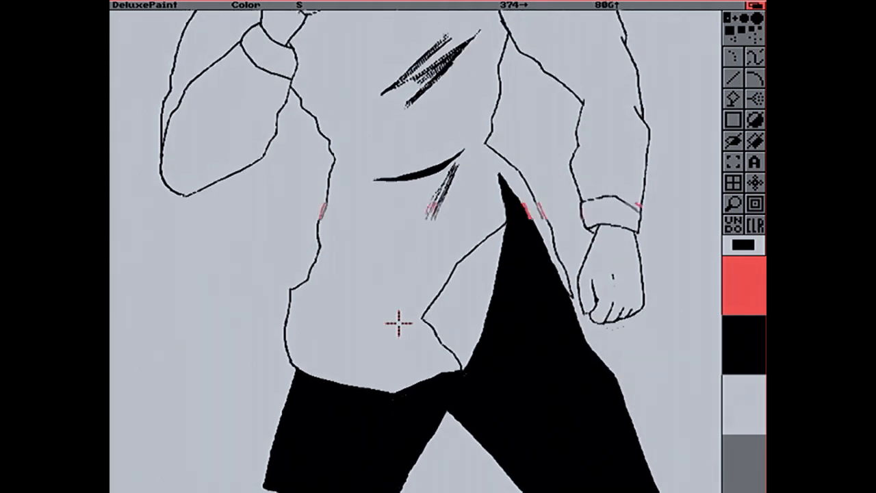
pyautogui.press('Up')
pyautogui.press('Up')
pyautogui.press('Up')
pyautogui.press('Up')
pyautogui.press('Up')
pyautogui.press('Up')
pyautogui.press('Up')
pyautogui.press('Up')
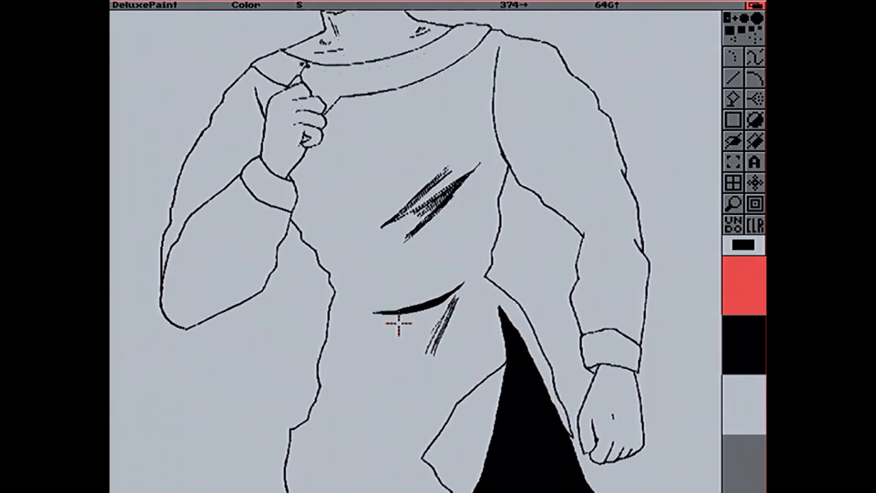
pyautogui.press('Up')
pyautogui.press('Up')
pyautogui.press('Up')
pyautogui.press('Up')
pyautogui.press('Up')
pyautogui.press('Up')
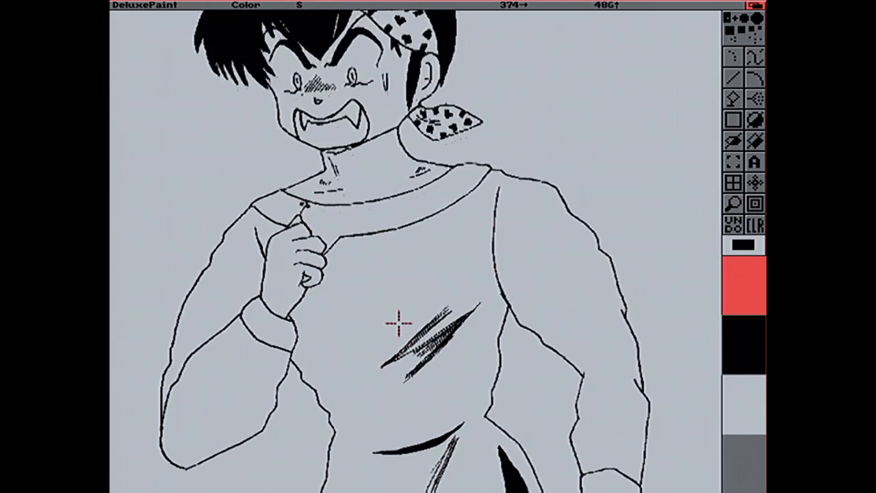
pyautogui.press('#')
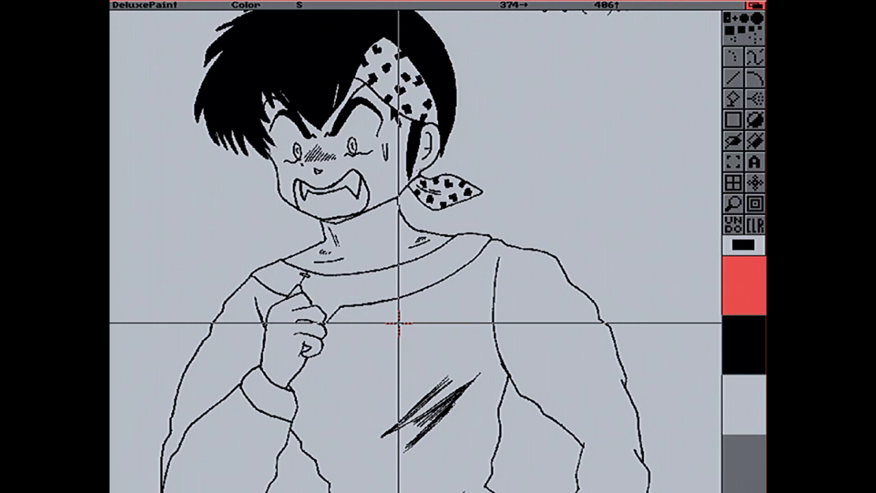
pyautogui.press('Up')
pyautogui.press('Up')
pyautogui.press('Up')
pyautogui.press('Up')
pyautogui.press('Up')
pyautogui.press('Up')
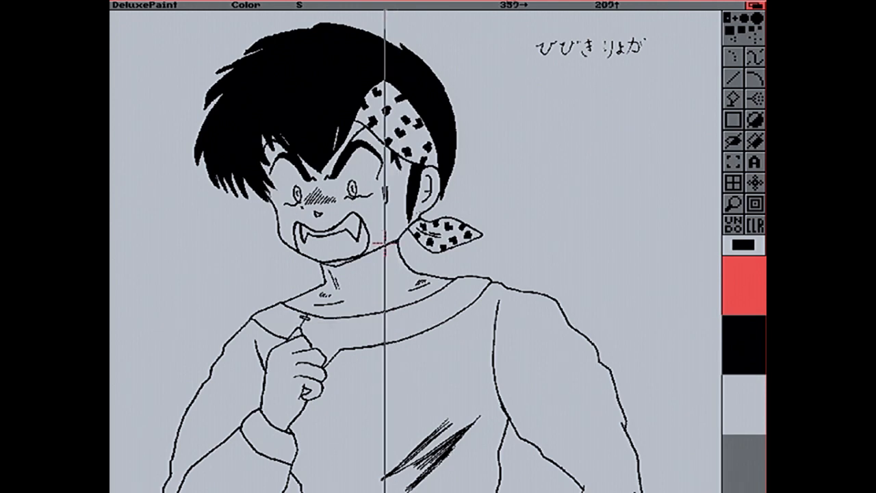
# Magnify the fringe, draw thin light grey hair strands above the eyebrow with straight lines and touch up their ends in black
pyautogui.click(741, 414)
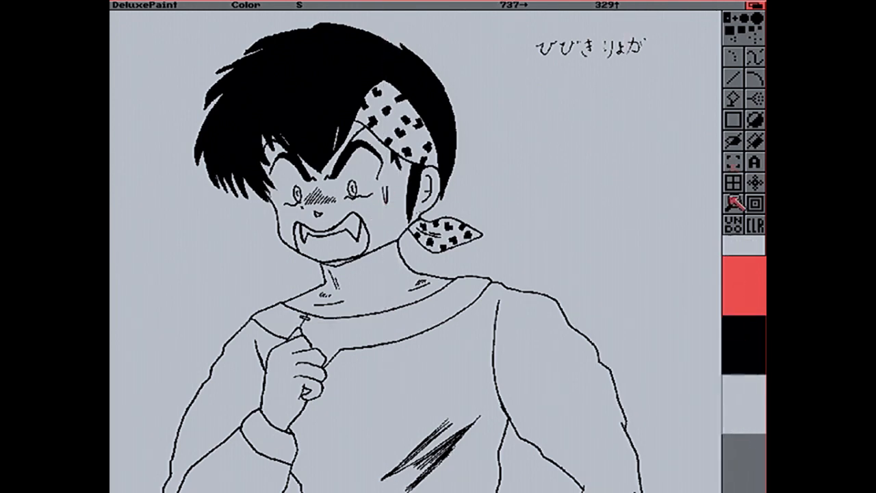
pyautogui.click(733, 78)
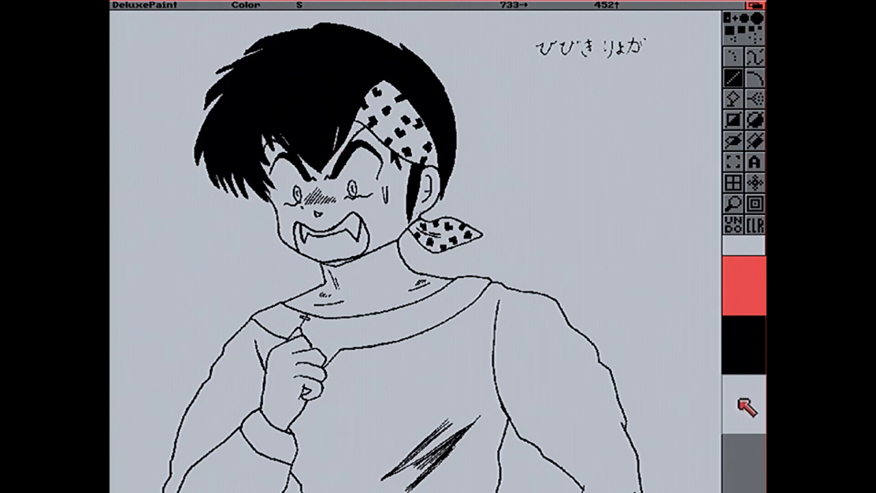
pyautogui.press('m')
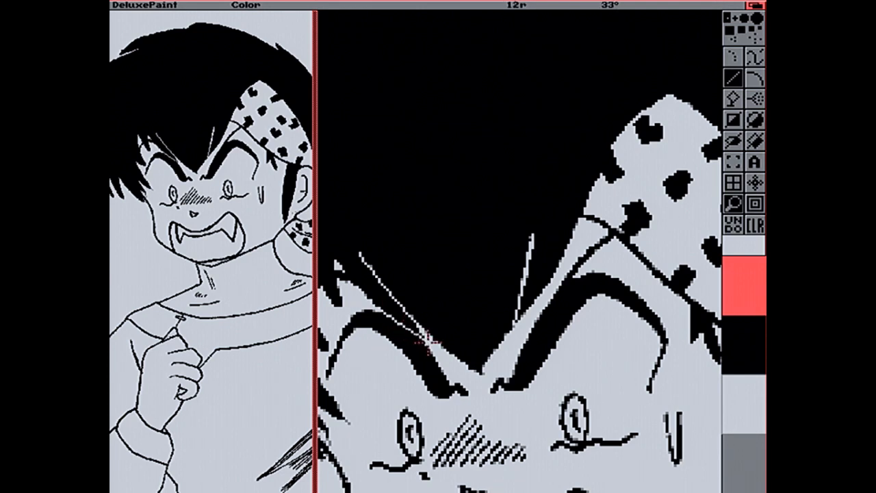
pyautogui.click(736, 357)
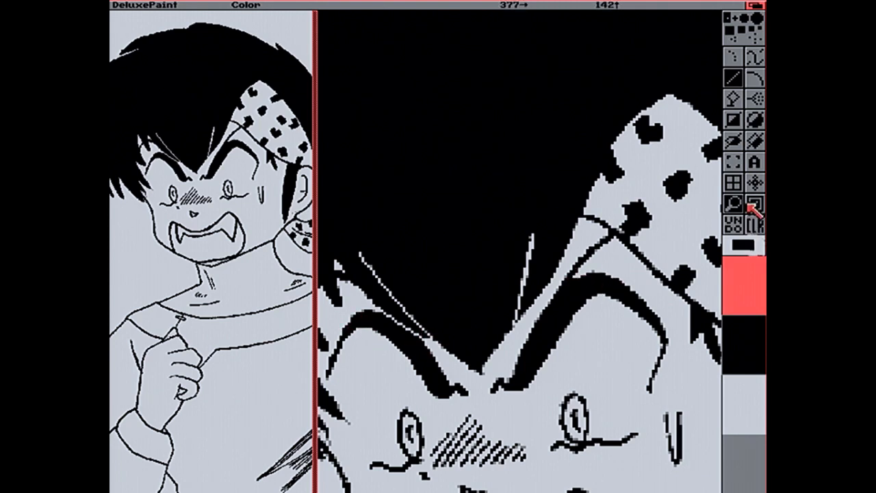
pyautogui.click(738, 207)
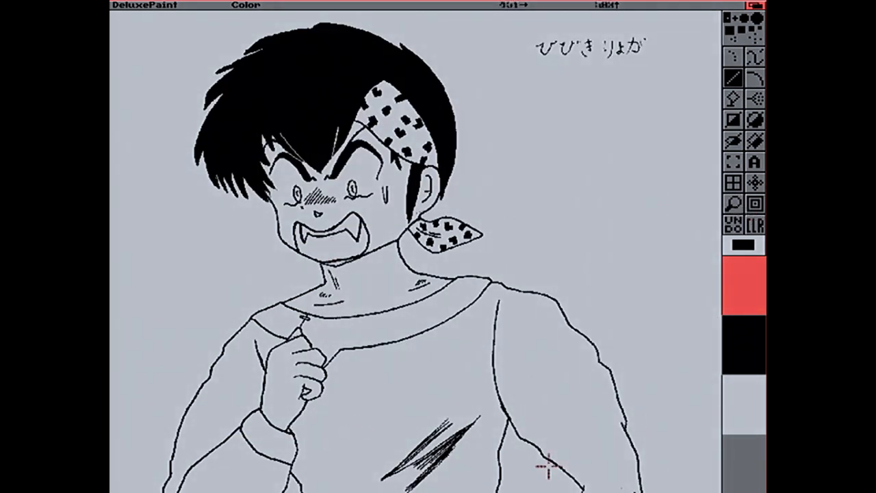
# Choose red (colour 0) from the palette and flood-fill the background around the head and shoulders
pyautogui.click(764, 429)
pyautogui.press('p')
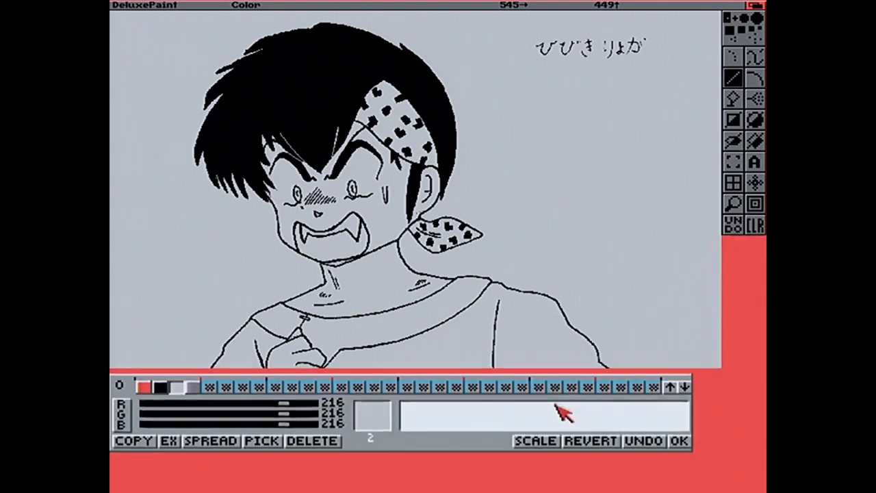
pyautogui.click(141, 385)
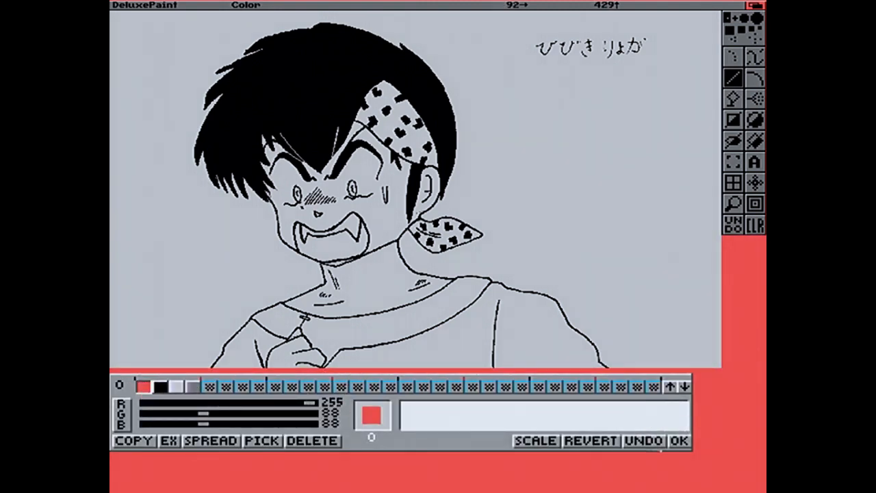
pyautogui.click(677, 440)
pyautogui.click(731, 100)
pyautogui.click(537, 170)
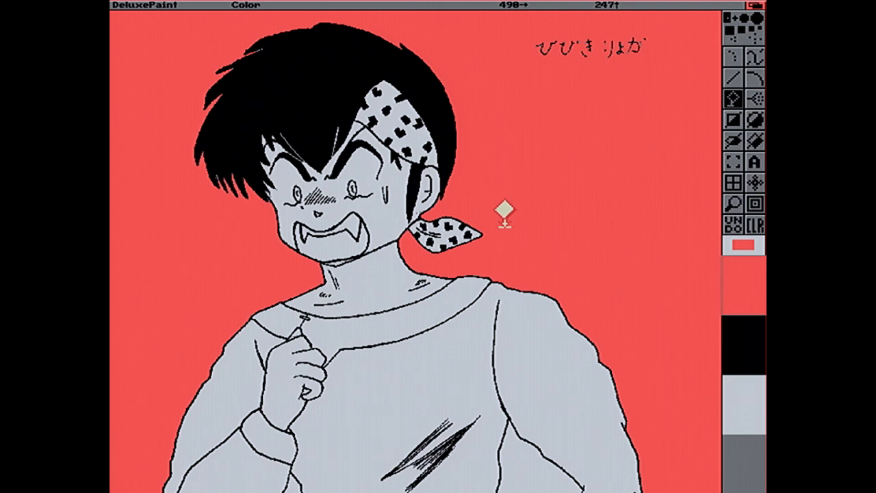
# Fill the background beside the waist, below the raised forearm, with red
pyautogui.press('Down')
pyautogui.press('Down')
pyautogui.press('Down')
pyautogui.press('Down')
pyautogui.press('Down')
pyautogui.press('Down')
pyautogui.press('Down')
pyautogui.press('Down')
pyautogui.press('Down')
pyautogui.press('Down')
pyautogui.press('Down')
pyautogui.press('Down')
pyautogui.press('Down')
pyautogui.press('Down')
pyautogui.press('Down')
pyautogui.press('Down')
pyautogui.press('Down')
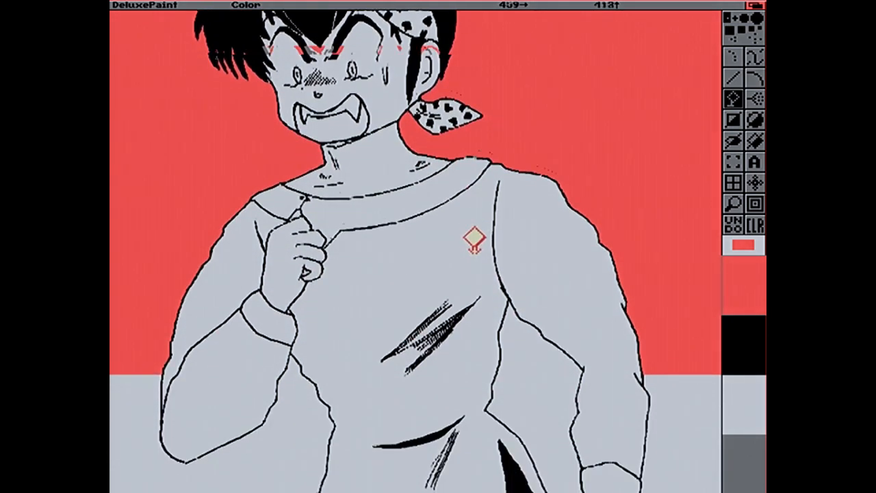
pyautogui.press('Down')
pyautogui.press('Down')
pyautogui.press('Down')
pyautogui.press('Down')
pyautogui.press('Down')
pyautogui.press('Down')
pyautogui.press('Down')
pyautogui.press('Down')
pyautogui.press('Down')
pyautogui.press('Down')
pyautogui.press('Down')
pyautogui.click(277, 397)
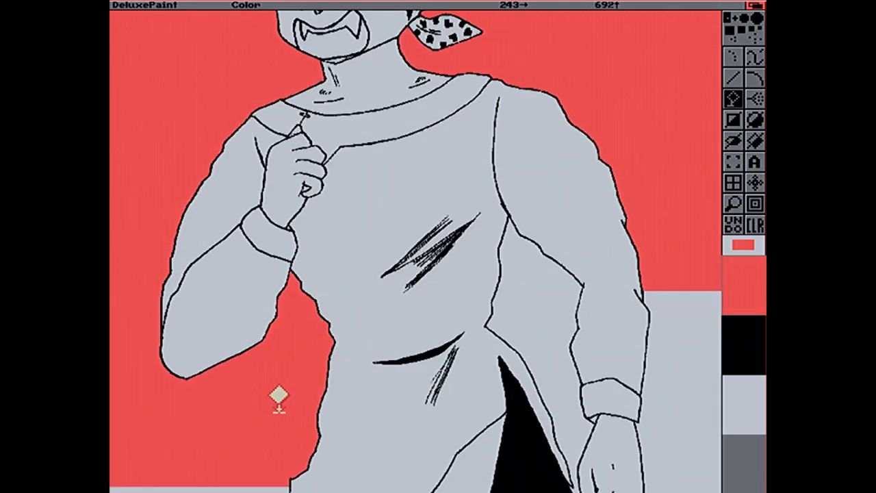
# Fill the remaining background around and between the legs and beside the lowered hand with red
pyautogui.press('Down')
pyautogui.press('Down')
pyautogui.press('Down')
pyautogui.press('Down')
pyautogui.press('Down')
pyautogui.press('Down')
pyautogui.press('Down')
pyautogui.press('Down')
pyautogui.press('Down')
pyautogui.press('Down')
pyautogui.press('Down')
pyautogui.press('Down')
pyautogui.press('Down')
pyautogui.press('Down')
pyautogui.press('Down')
pyautogui.press('Down')
pyautogui.press('Down')
pyautogui.press('Down')
pyautogui.press('Down')
pyautogui.press('Down')
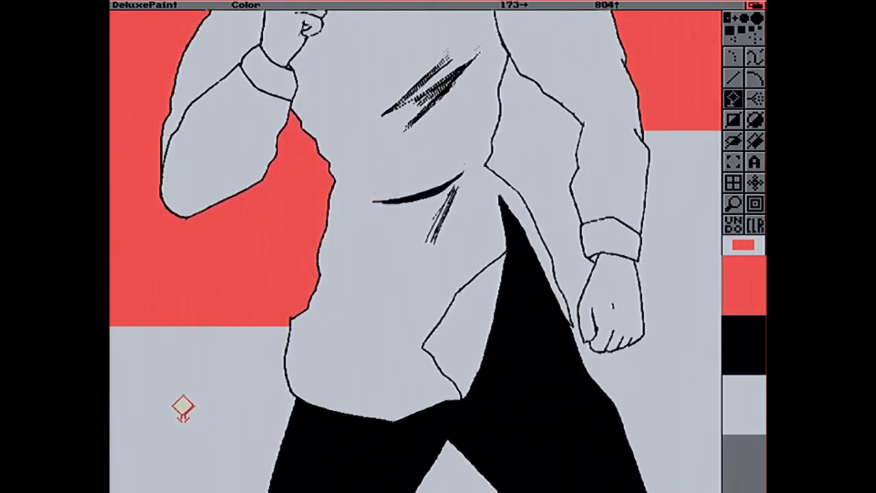
pyautogui.press('Down')
pyautogui.press('Down')
pyautogui.press('Down')
pyautogui.press('Down')
pyautogui.press('Down')
pyautogui.press('Down')
pyautogui.press('Down')
pyautogui.press('Down')
pyautogui.press('Down')
pyautogui.press('Down')
pyautogui.click(185, 391)
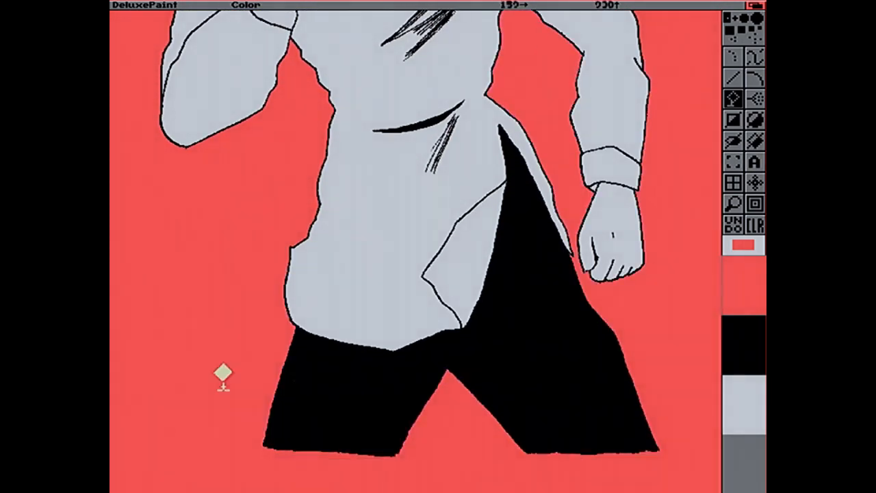
# Fill the upper part of the gap between the torso and the lowered arm with red
pyautogui.press('Up')
pyautogui.press('Up')
pyautogui.press('Up')
pyautogui.press('Up')
pyautogui.press('Up')
pyautogui.press('Up')
pyautogui.press('Up')
pyautogui.press('Up')
pyautogui.press('Up')
pyautogui.press('Up')
pyautogui.press('Up')
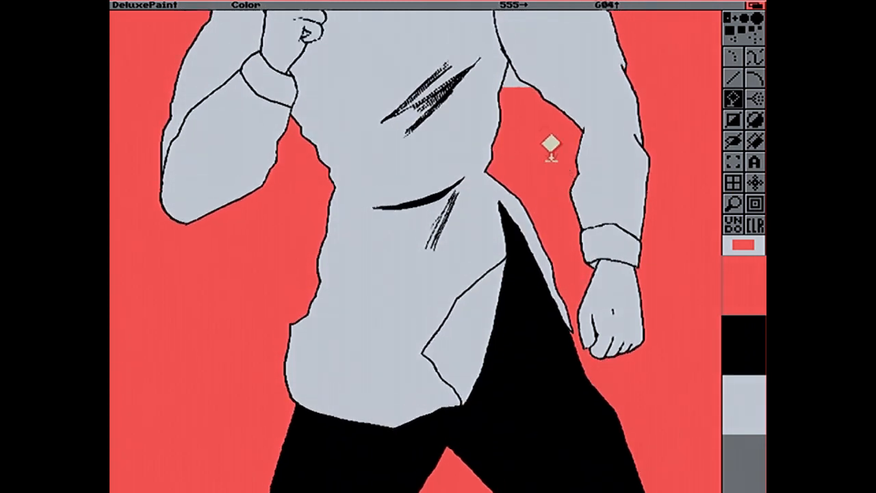
pyautogui.press('Up')
pyautogui.press('Up')
pyautogui.press('Up')
pyautogui.press('Up')
pyautogui.press('Up')
pyautogui.press('Up')
pyautogui.press('Up')
pyautogui.press('Up')
pyautogui.press('Up')
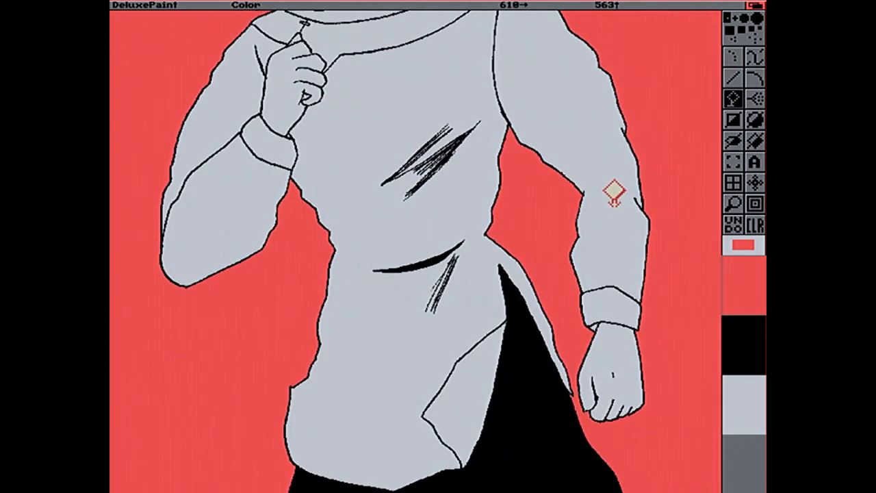
# Set red as the background colour
pyautogui.press('Up')
pyautogui.press('Up')
pyautogui.press('Up')
pyautogui.press('Up')
pyautogui.press('Up')
pyautogui.press('Up')
pyautogui.press('Up')
pyautogui.press('Up')
pyautogui.press('Up')
pyautogui.press('Up')
pyautogui.press('Up')
pyautogui.press('Up')
pyautogui.press('Up')
pyautogui.press('Up')
pyautogui.press('Up')
pyautogui.press('Up')
pyautogui.press('Up')
pyautogui.press('Up')
pyautogui.press('Up')
pyautogui.press('Up')
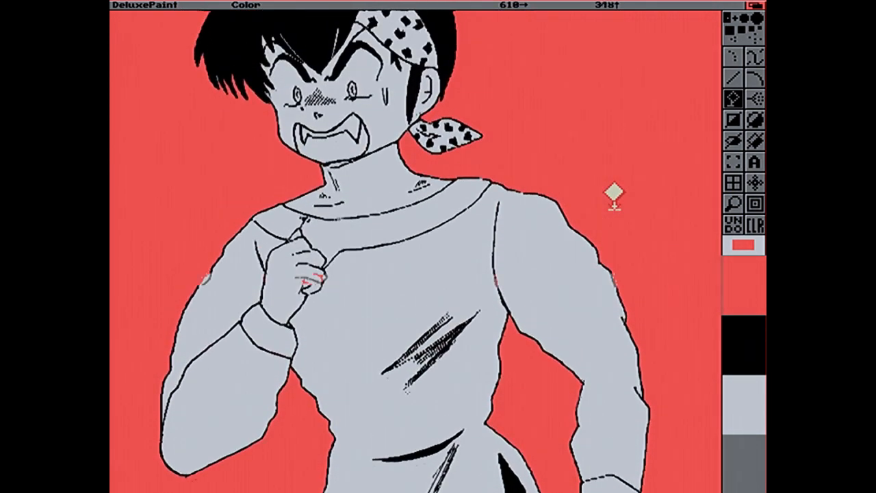
pyautogui.press('Up')
pyautogui.press('Up')
pyautogui.press('Up')
pyautogui.press('Up')
pyautogui.rightClick(749, 302)
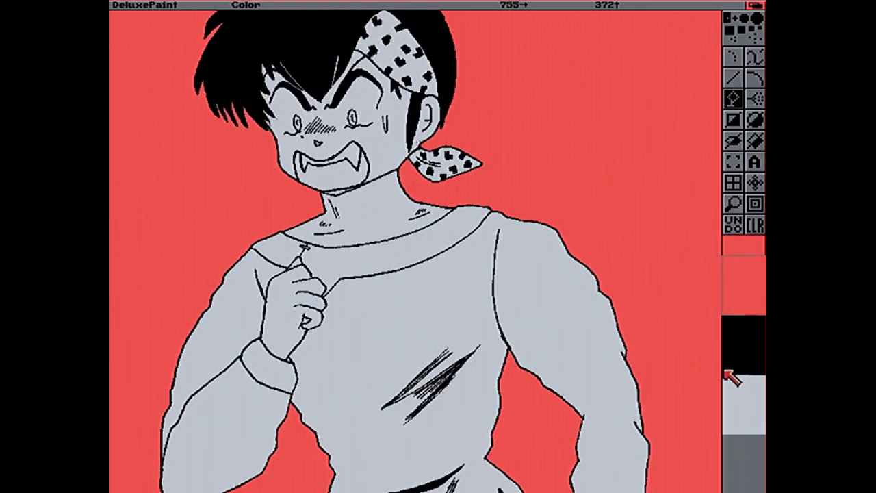
# Cut out the figure's lower body from the waist down as a freeform brush, leaving red in its place
pyautogui.click(733, 161)
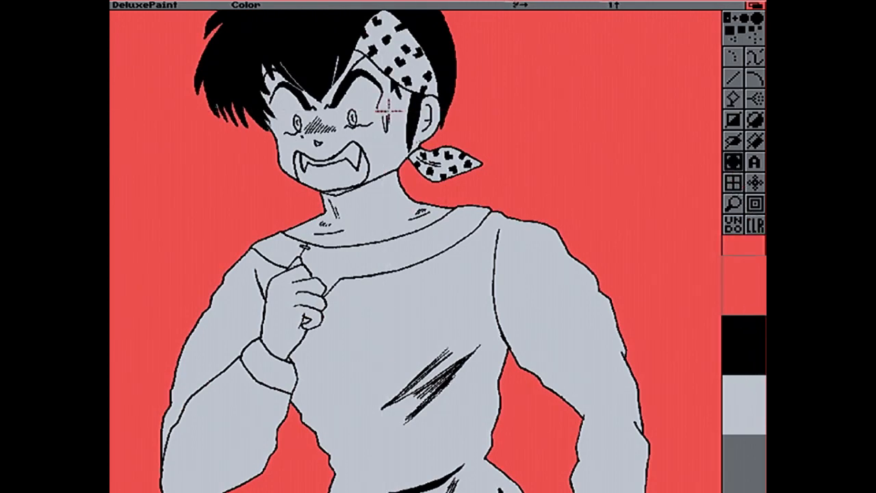
pyautogui.moveTo(387, 108); pyautogui.dragTo(460, 232)
pyautogui.click(733, 161)
pyautogui.press('Down')
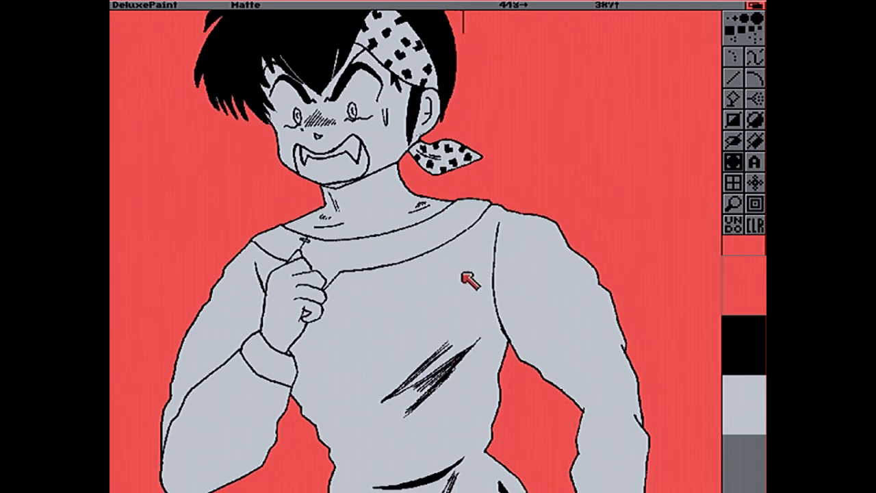
pyautogui.press('Down')
pyautogui.press('Down')
pyautogui.press('Down')
pyautogui.press('Down')
pyautogui.press('Down')
pyautogui.press('Down')
pyautogui.press('Down')
pyautogui.press('Down')
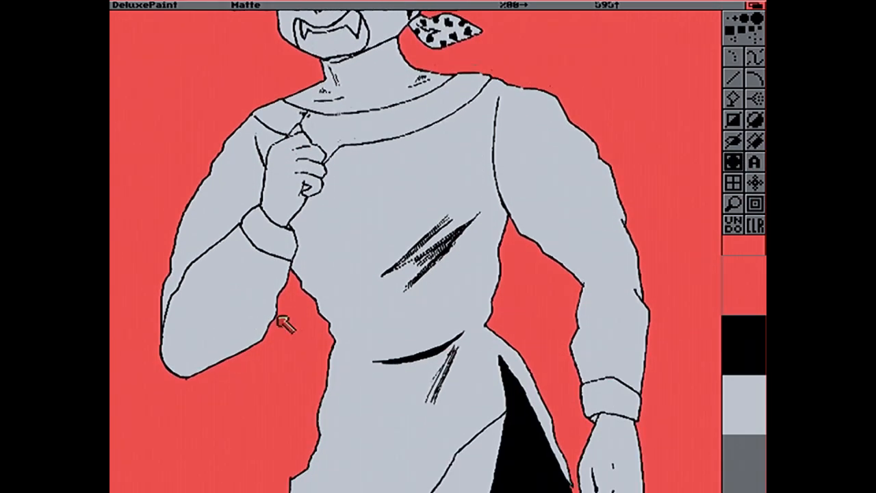
pyautogui.press('Down')
pyautogui.press('Down')
pyautogui.press('Down')
pyautogui.press('Down')
pyautogui.press('Down')
pyautogui.press('Down')
pyautogui.press('Down')
pyautogui.press('Down')
pyautogui.press('Down')
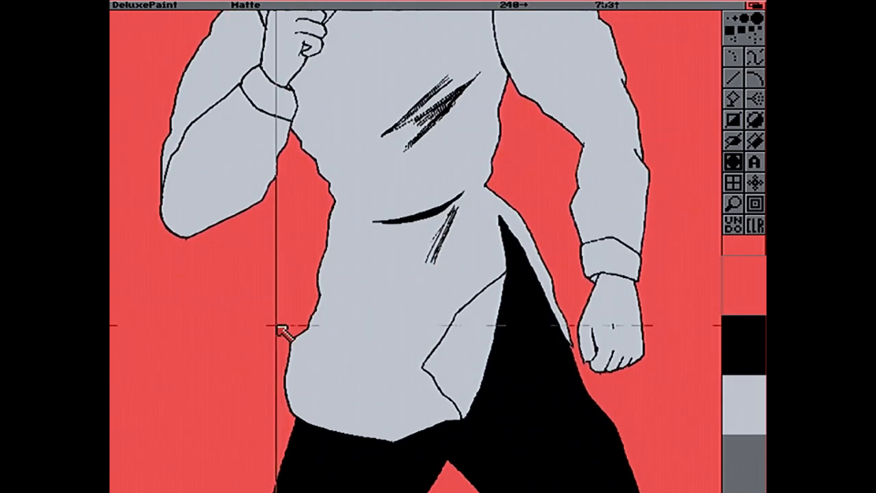
pyautogui.press('Down')
pyautogui.press('Down')
pyautogui.press('Down')
pyautogui.press('Down')
pyautogui.press('Down')
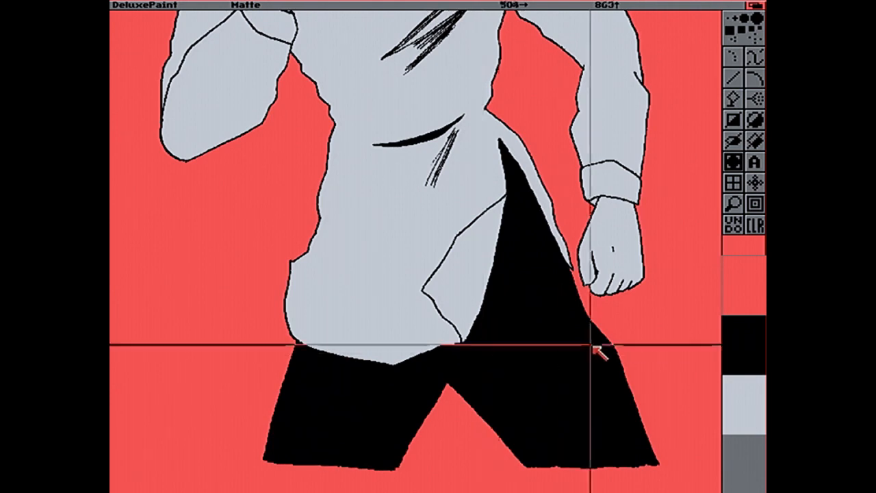
pyautogui.press('Up')
pyautogui.click(734, 165)
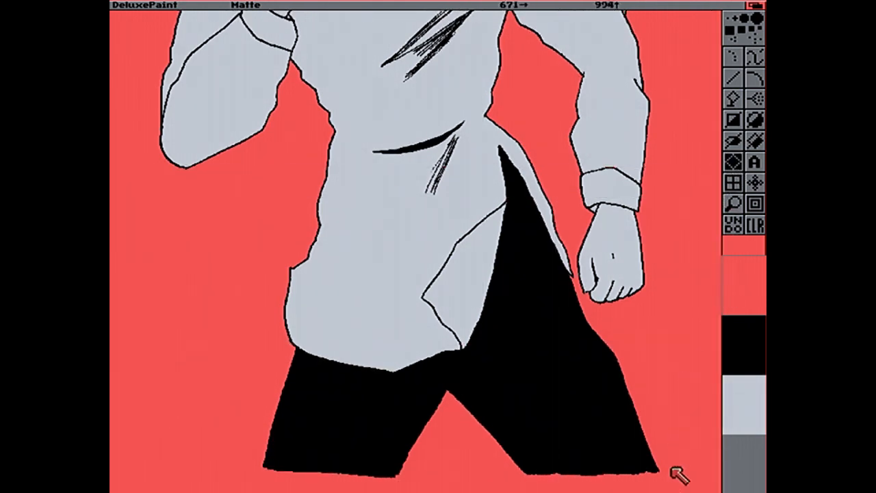
pyautogui.moveTo(663, 470)
pyautogui.mouseDown()
pyautogui.moveTo(632, 320)
pyautogui.moveTo(621, 338)
pyautogui.moveTo(577, 286)
pyautogui.moveTo(565, 160)
pyautogui.moveTo(542, 96)
pyautogui.moveTo(541, 145)
pyautogui.moveTo(521, 119)
pyautogui.mouseUp()
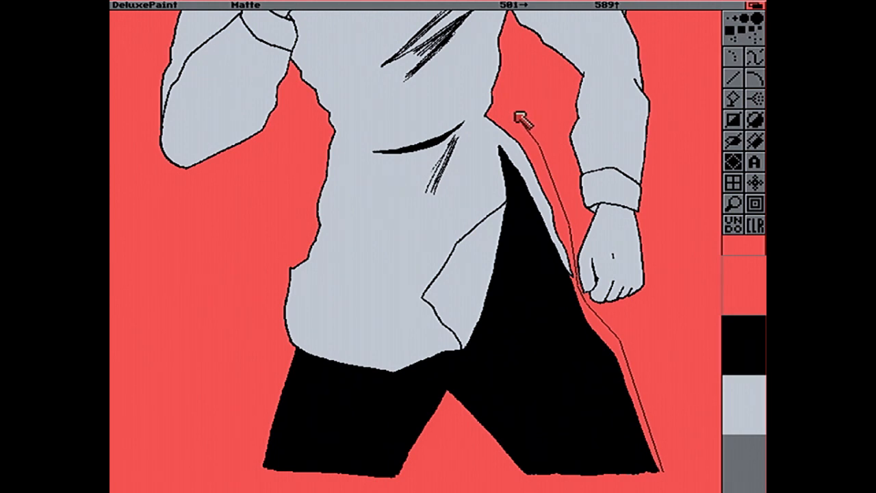
pyautogui.moveTo(516, 115); pyautogui.dragTo(481, 113)
pyautogui.click(323, 123)
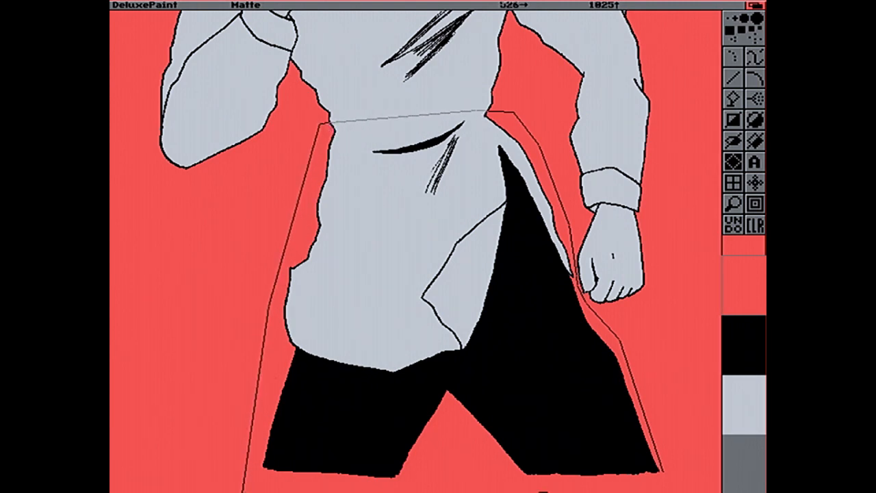
pyautogui.rightClick(669, 479)
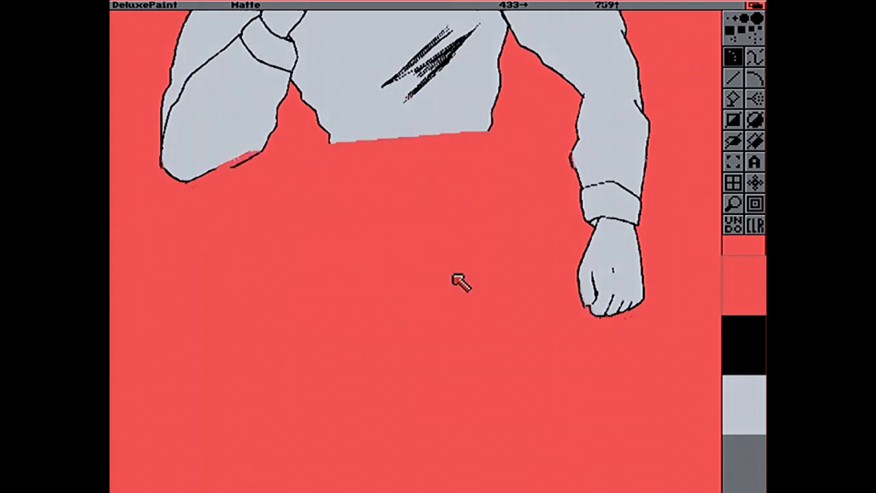
# Stamp the cut-out lower body back beneath the torso, shifted slightly toward the raised arm's side
pyautogui.press('Up')
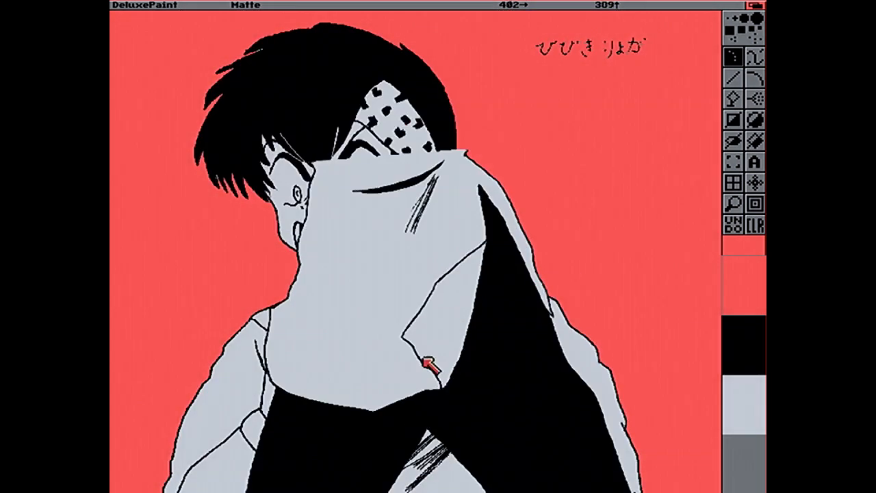
pyautogui.press('Down')
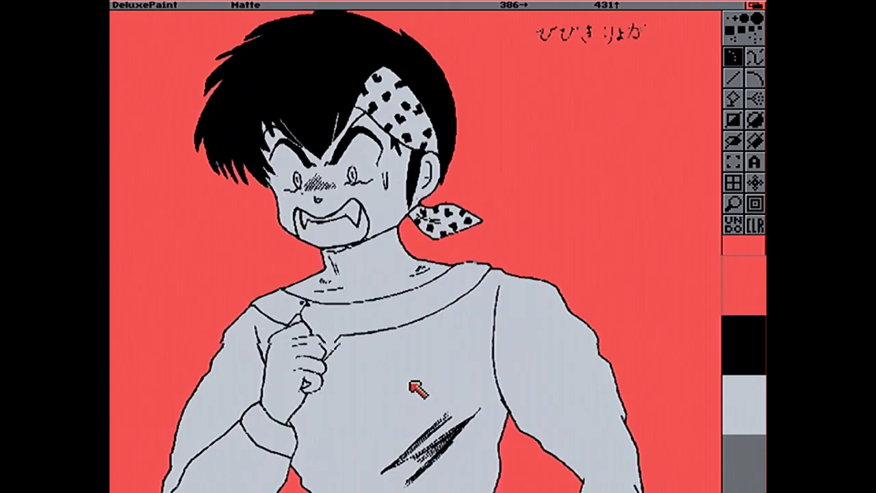
pyautogui.press('Down')
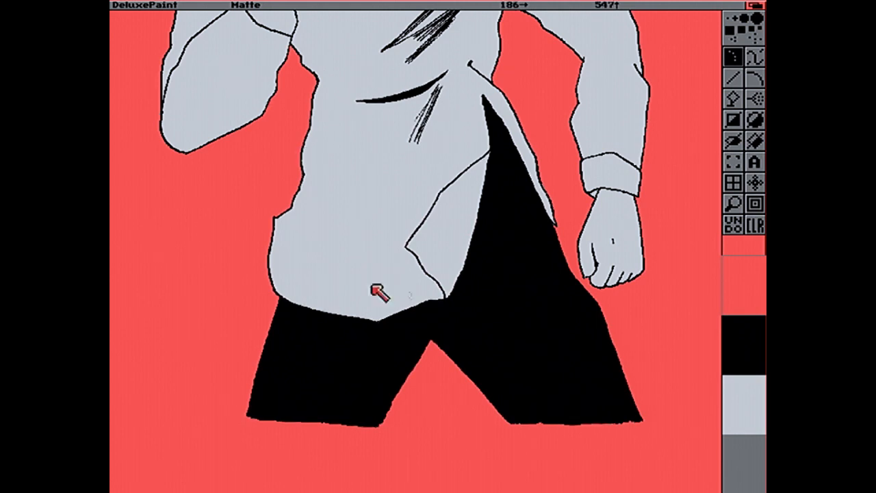
# Show the whole page to check the figure's proportions with the repositioned lower body
pyautogui.press('Up')
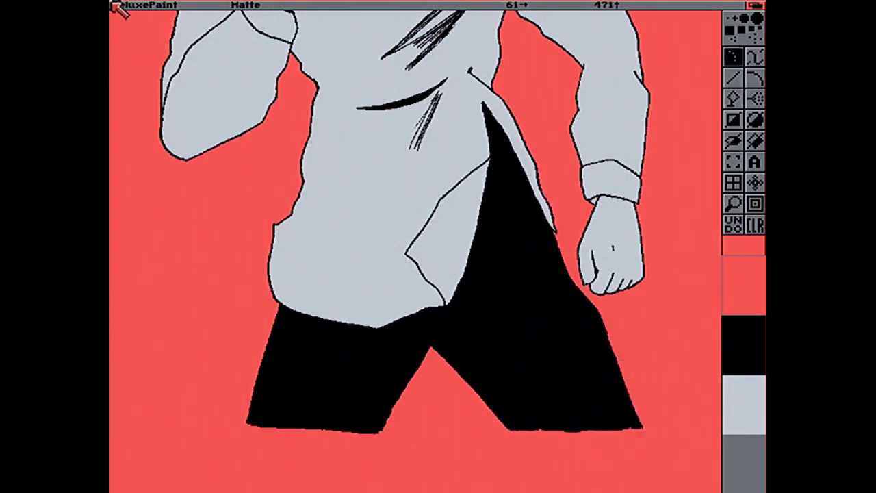
pyautogui.rightClick(119, 5)
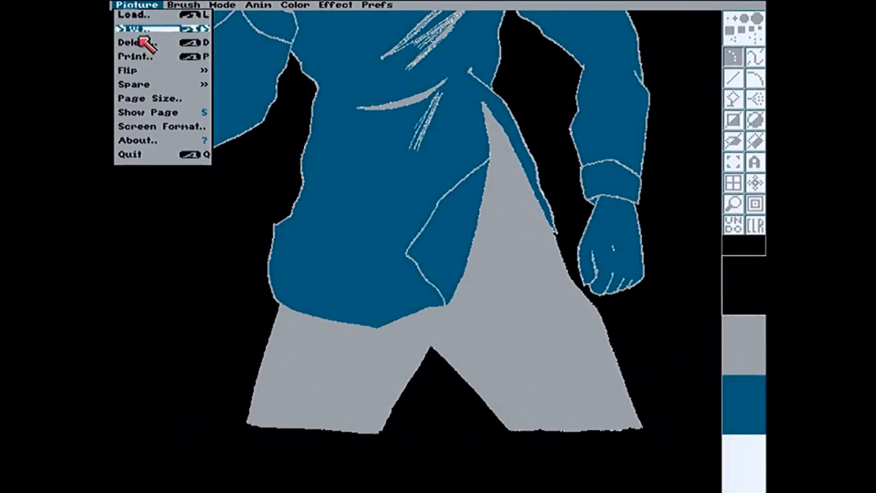
pyautogui.rightClick(144, 112)
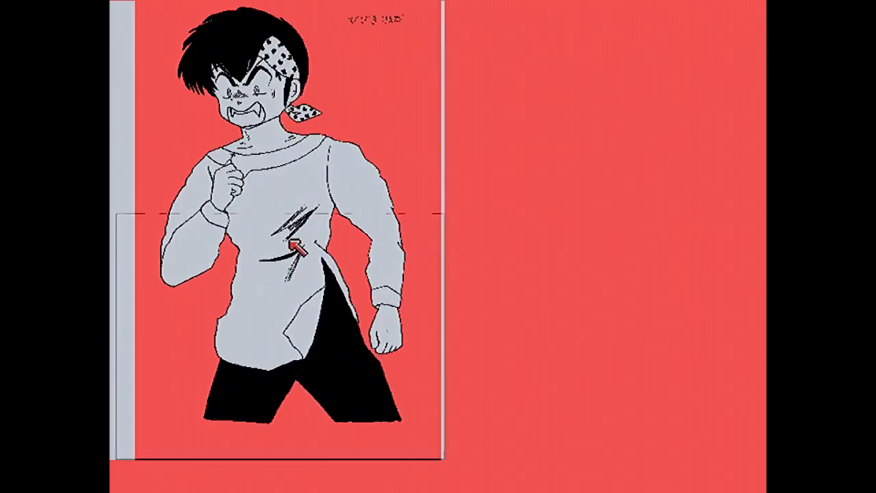
pyautogui.click(298, 238)
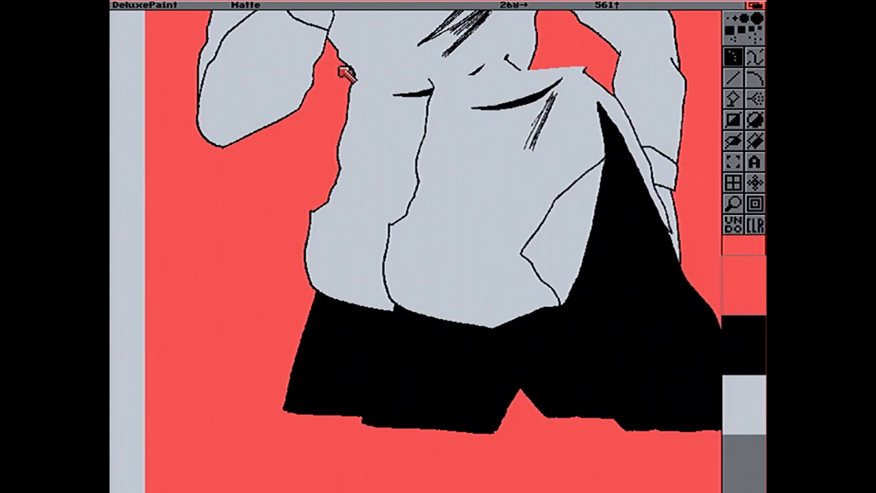
# Smooth the waist outline beneath the raised forearm with one-pixel lines in light grey, black and dark grey
pyautogui.press('v')
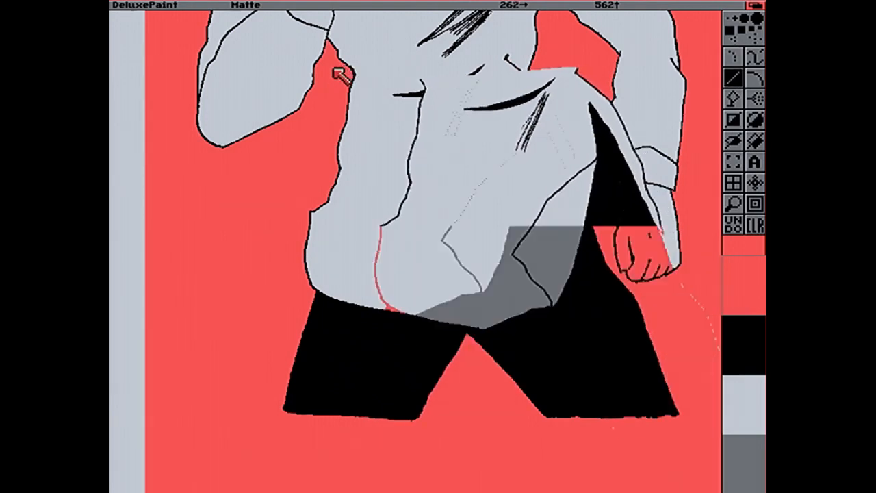
pyautogui.press('m')
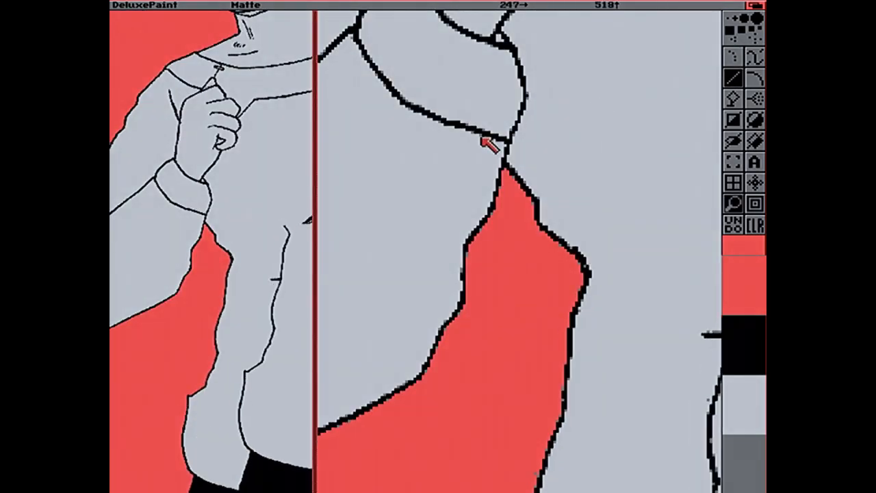
pyautogui.press('.')
pyautogui.click(747, 398)
pyautogui.moveTo(580, 252); pyautogui.dragTo(585, 258)
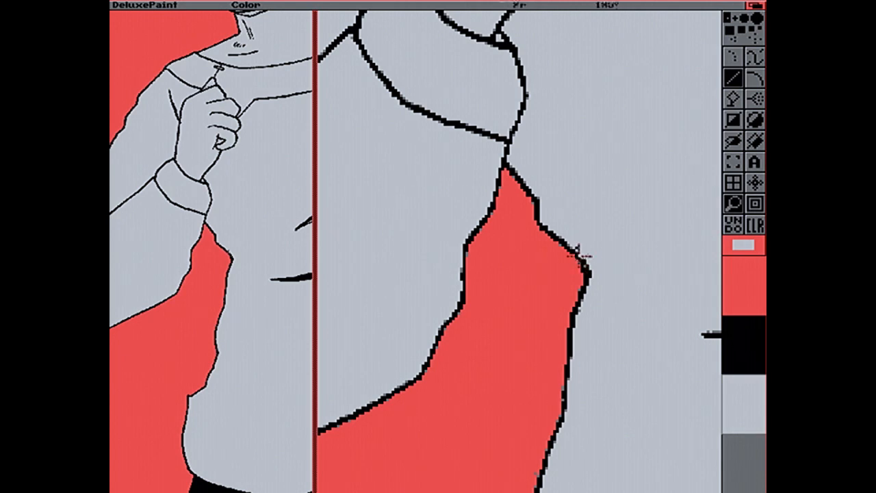
pyautogui.moveTo(575, 239); pyautogui.dragTo(595, 279)
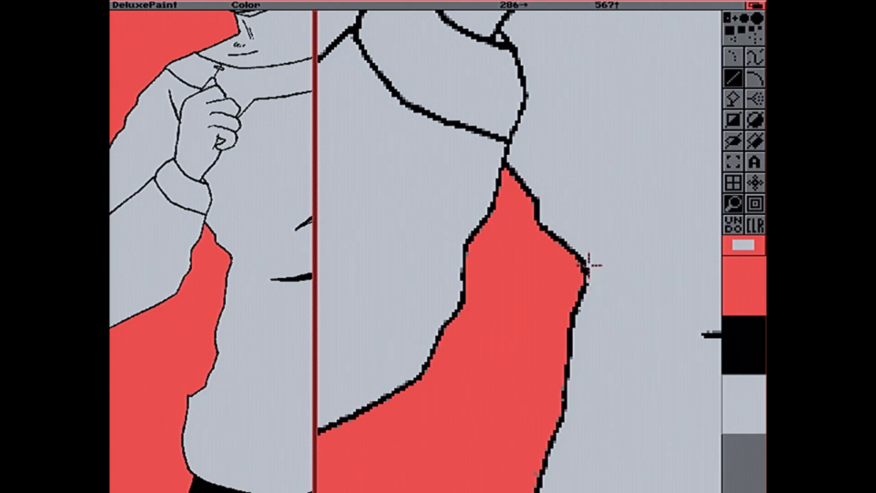
pyautogui.click(760, 324)
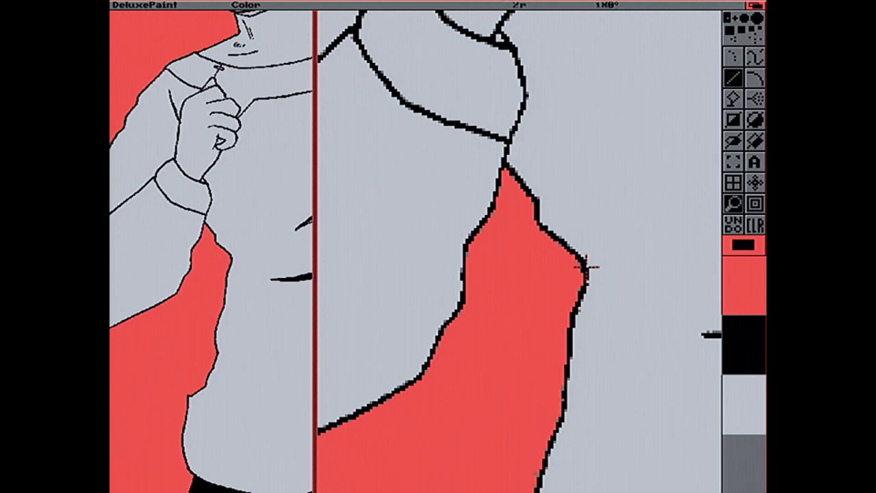
pyautogui.click(743, 463)
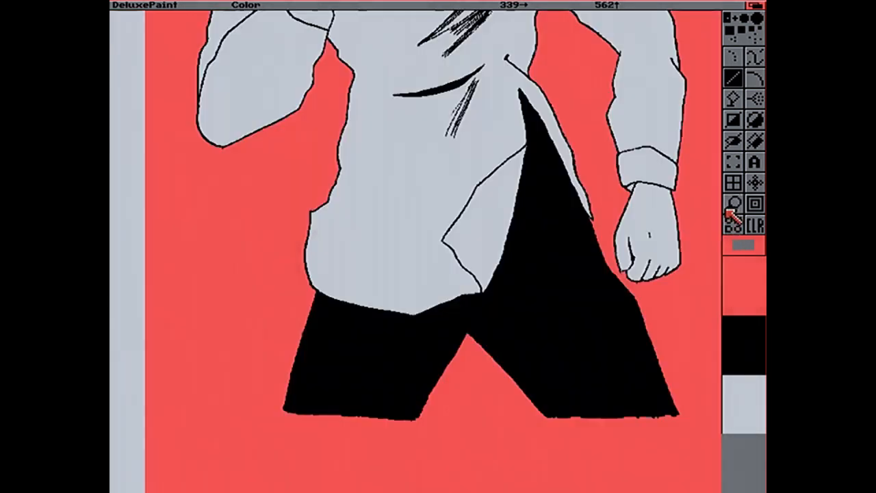
# Join the hip outline beside the lowered arm in black and erase the stray line inside the torso with light grey
pyautogui.click(733, 203)
pyautogui.click(524, 120)
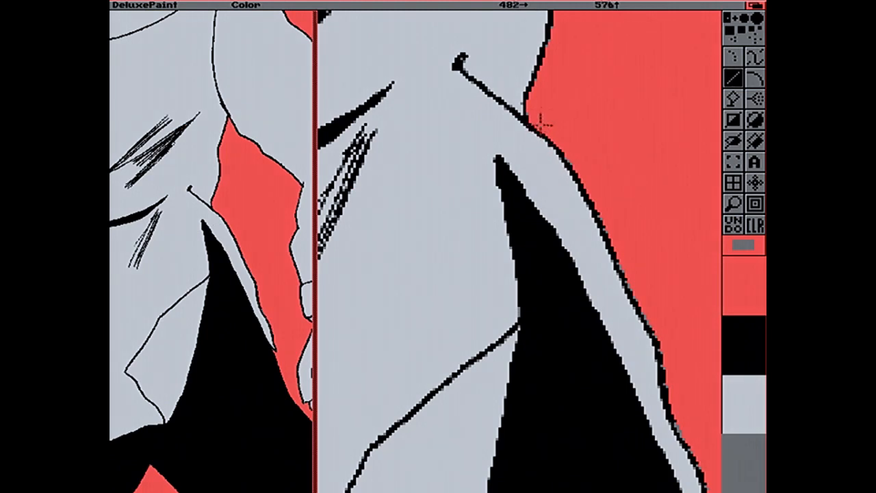
pyautogui.click(750, 329)
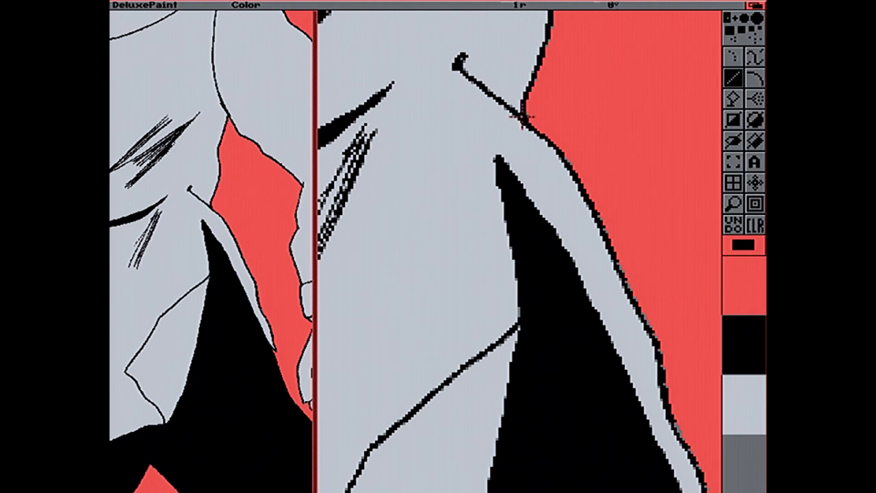
pyautogui.click(758, 430)
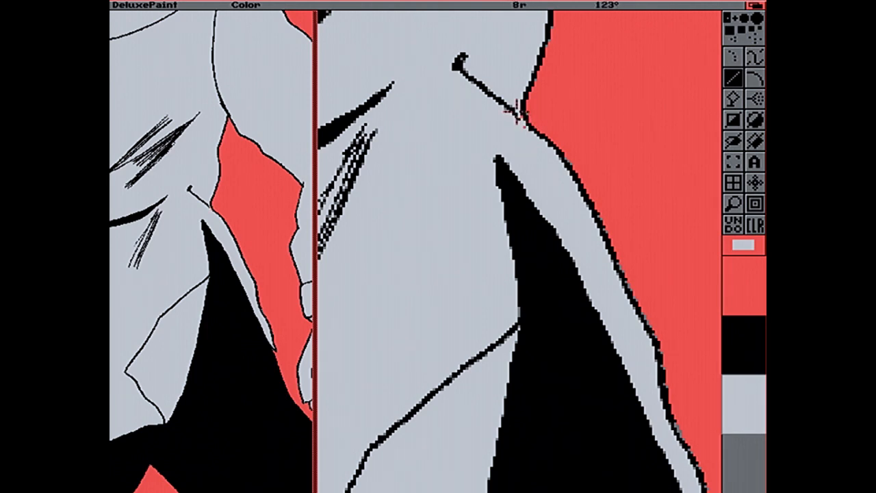
pyautogui.moveTo(520, 130)
pyautogui.mouseDown()
pyautogui.moveTo(512, 93)
pyautogui.moveTo(509, 108)
pyautogui.mouseUp()
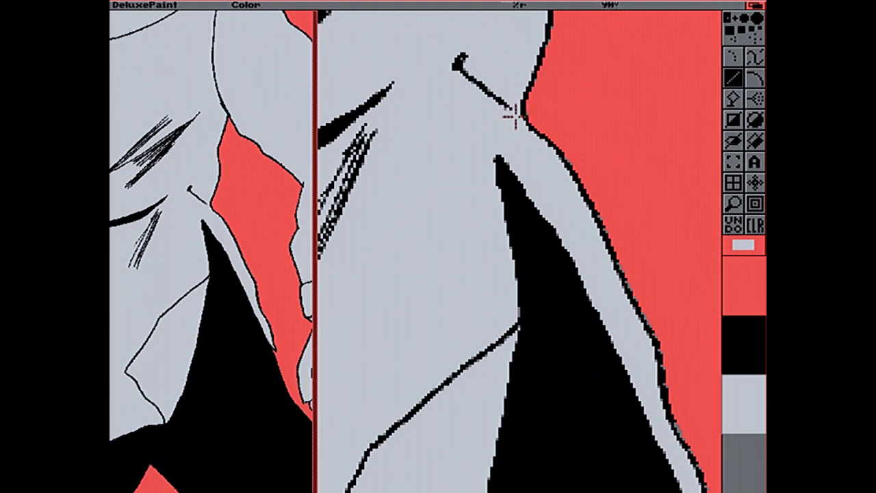
pyautogui.hotkey('shift', 'r')
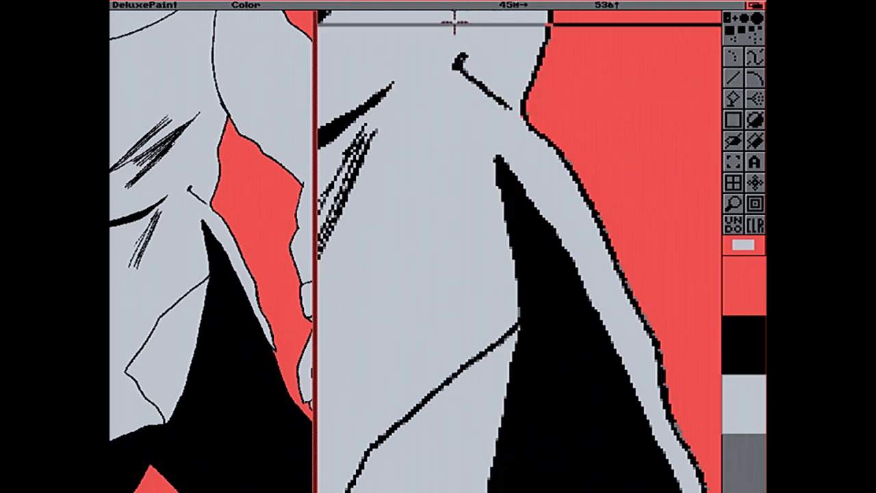
pyautogui.moveTo(450, 28)
pyautogui.mouseDown()
pyautogui.moveTo(487, 127)
pyautogui.moveTo(510, 112)
pyautogui.mouseUp()
pyautogui.press('#')
pyautogui.press('v')
pyautogui.click(753, 335)
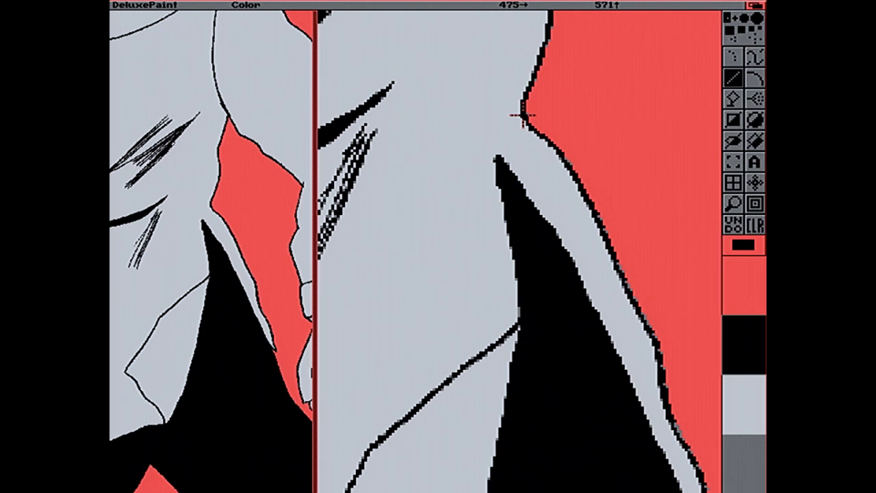
pyautogui.click(733, 204)
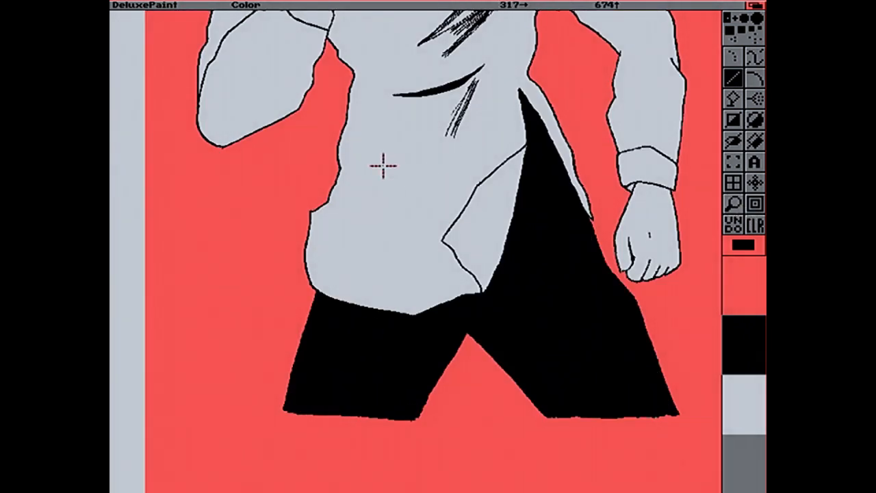
# Examine the cleaned figure from the legs up to the head
pyautogui.press('Up')
pyautogui.press('Up')
pyautogui.press('Up')
pyautogui.press('Up')
pyautogui.press('Up')
pyautogui.press('Up')
pyautogui.press('Up')
pyautogui.press('Up')
pyautogui.press('Up')
pyautogui.press('Up')
pyautogui.press('Up')
pyautogui.press('Up')
pyautogui.press('Up')
pyautogui.press('Up')
pyautogui.press('Up')
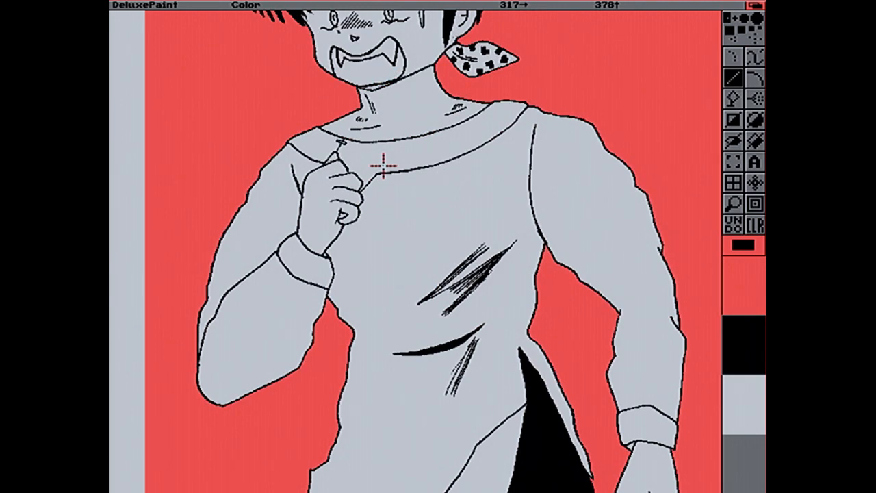
pyautogui.press('Up')
pyautogui.press('Up')
pyautogui.press('Up')
pyautogui.press('Up')
pyautogui.press('Up')
pyautogui.press('Up')
pyautogui.press('Up')
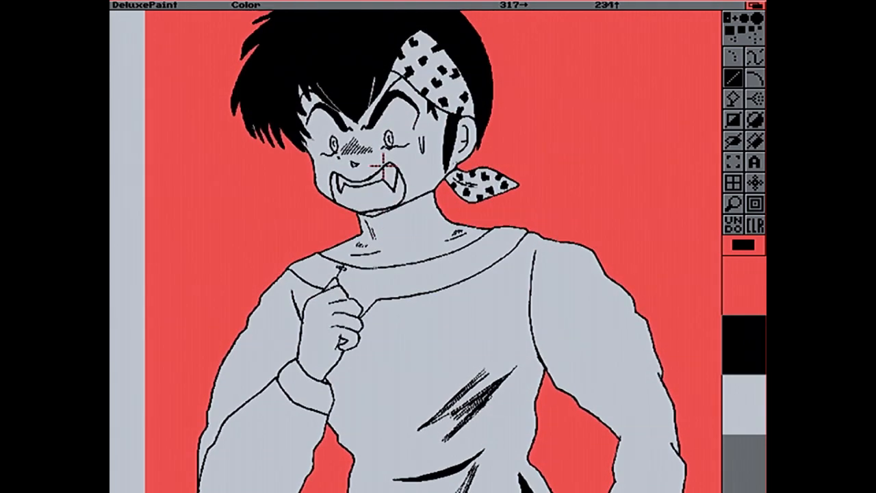
pyautogui.press('Up')
pyautogui.press('Up')
pyautogui.press('Up')
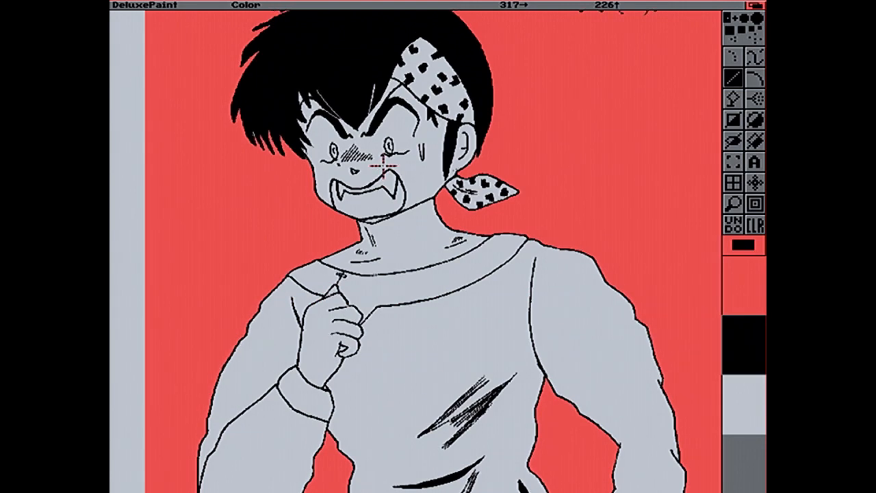
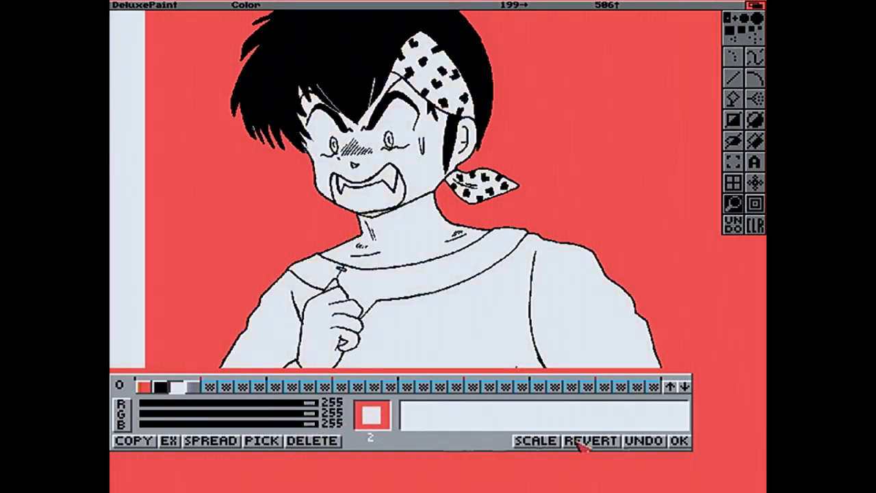
# Close the palette editor and save the cleaned picture as Ryoga-1050-Edit-2.iff in the Manga drawer
pyautogui.click(678, 440)
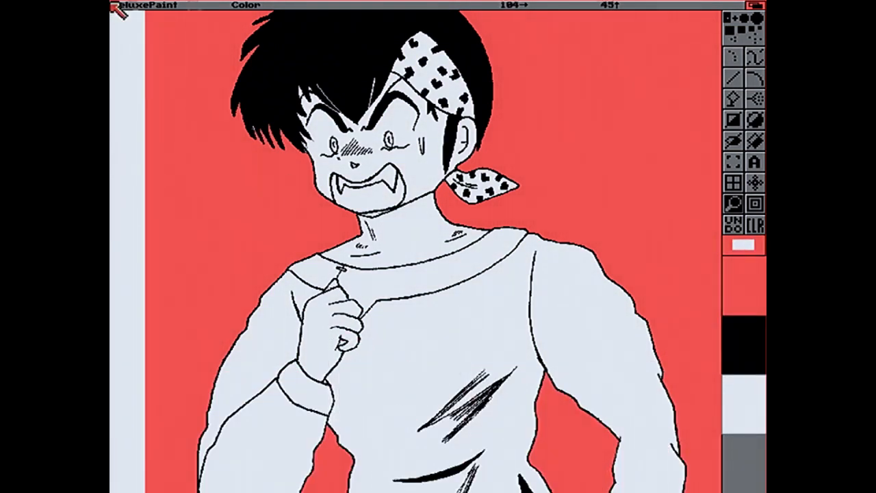
pyautogui.rightClick(147, 27)
pyautogui.click(304, 122)
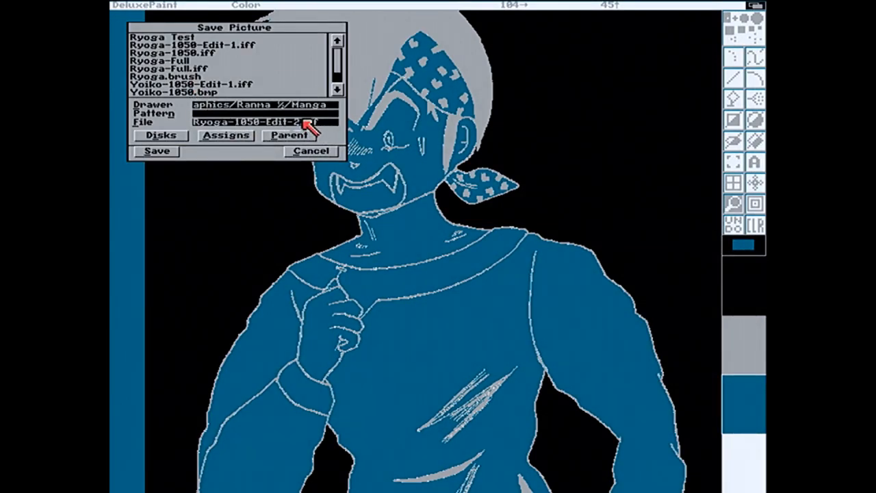
pyautogui.click(171, 151)
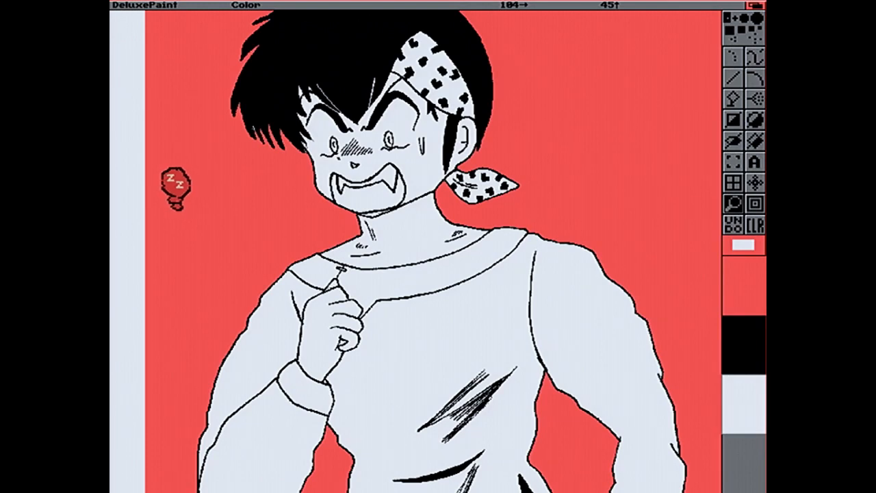
# Load the picture Yoiko-1050-Edit-1.iff and accept changing the format to that of the file
pyautogui.rightClick(154, 16)
pyautogui.rightClick(154, 16)
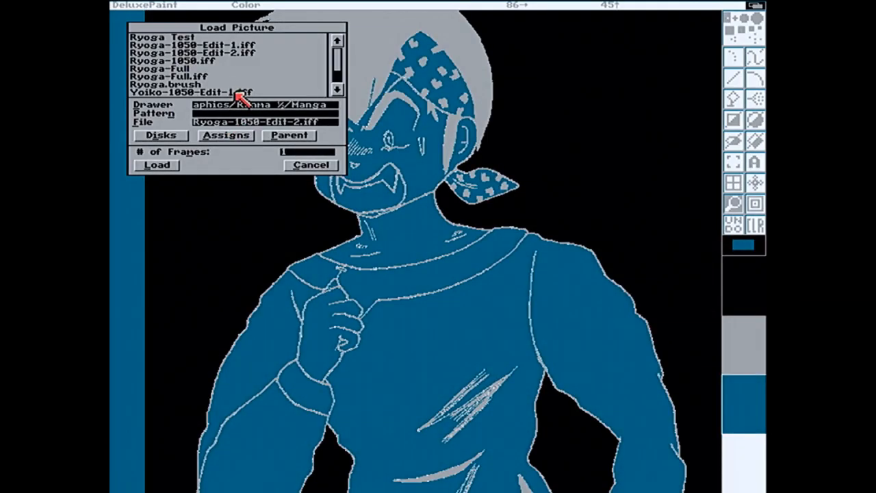
pyautogui.click(242, 96)
pyautogui.click(169, 168)
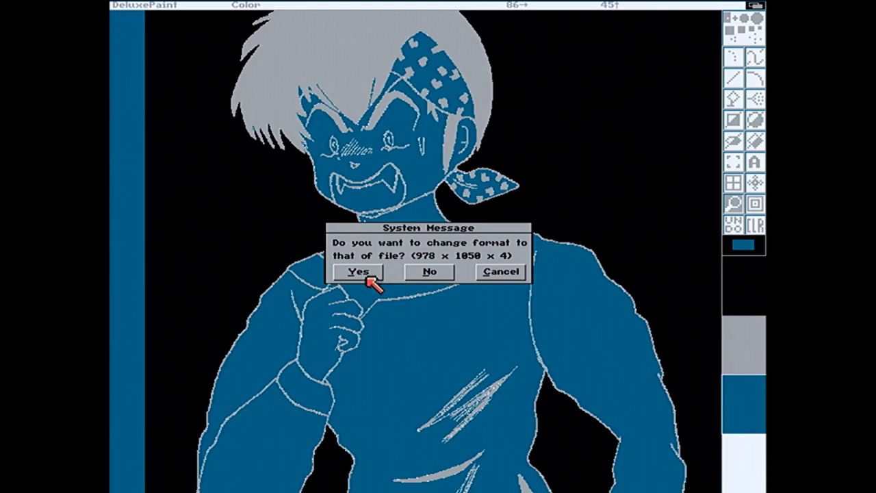
pyautogui.click(368, 276)
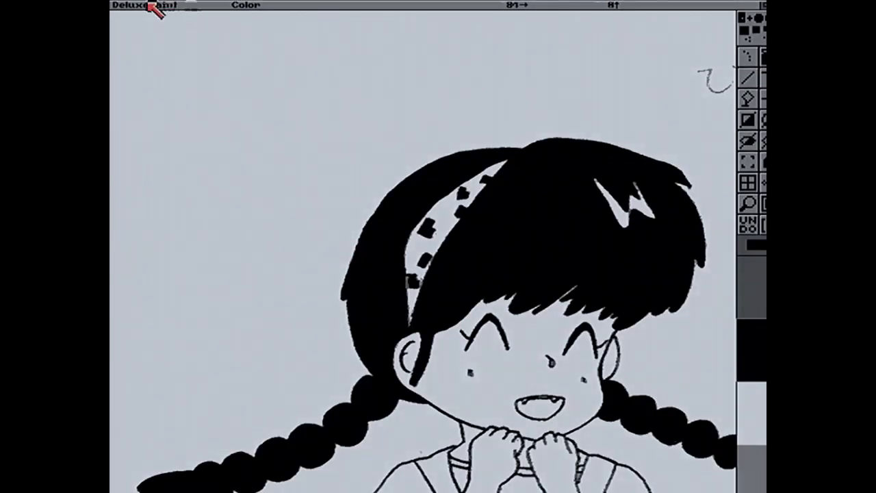
# Change the screen size in the screen format settings, keeping the same page size and retaining the picture
pyautogui.rightClick(156, 8)
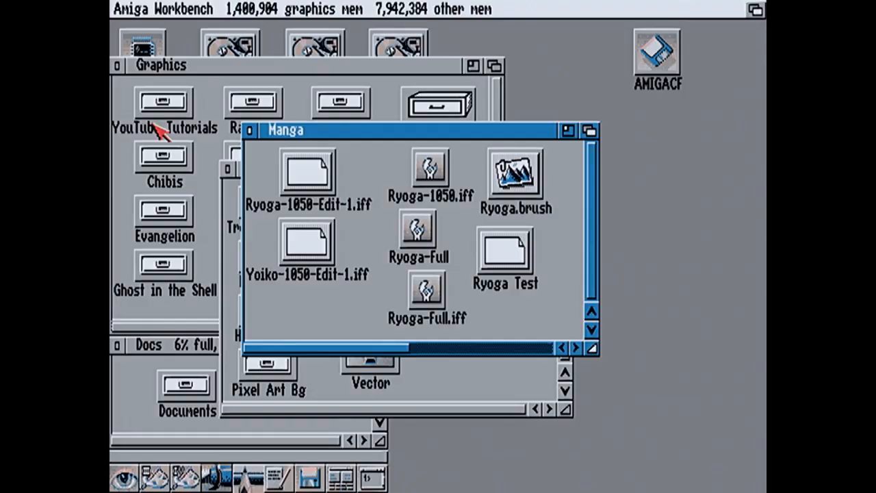
pyautogui.click(267, 246)
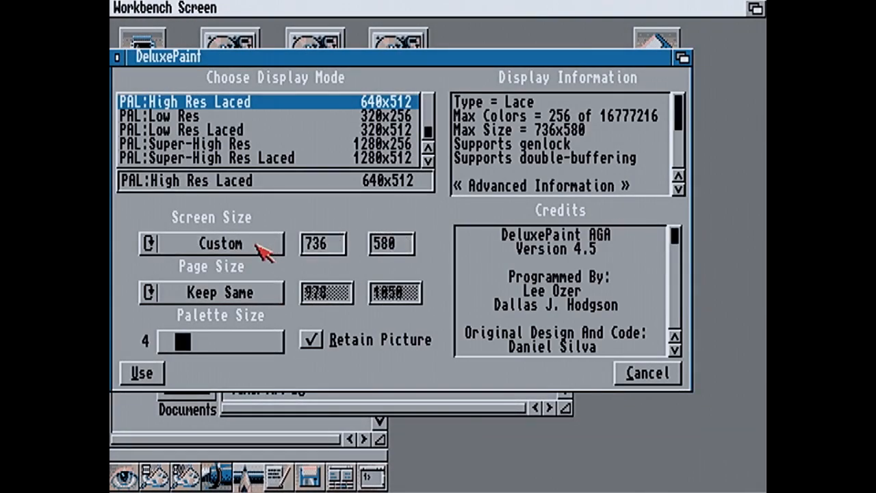
pyautogui.click(264, 250)
pyautogui.click(264, 249)
pyautogui.click(265, 249)
pyautogui.click(142, 378)
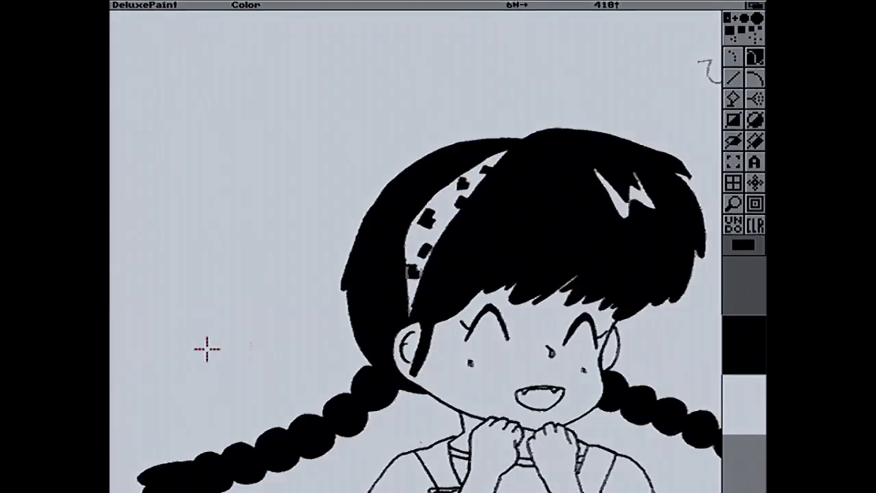
# Erase the stray grey specks just above the bib's upper edge between the forearms with light grey
pyautogui.press('Down')
pyautogui.press('Down')
pyautogui.press('Down')
pyautogui.press('Down')
pyautogui.press('Down')
pyautogui.press('Down')
pyautogui.press('Down')
pyautogui.press('Down')
pyautogui.press('Down')
pyautogui.press('Down')
pyautogui.press('Down')
pyautogui.press('Down')
pyautogui.press('Down')
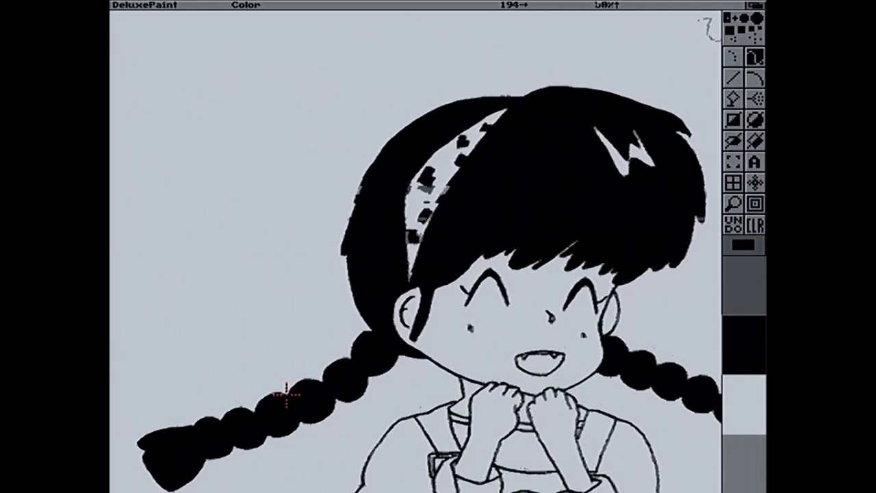
pyautogui.press('Down')
pyautogui.press('Down')
pyautogui.press('Down')
pyautogui.press('Down')
pyautogui.press('Down')
pyautogui.press('Down')
pyautogui.press('Down')
pyautogui.press('Down')
pyautogui.press('Down')
pyautogui.press('Down')
pyautogui.press('Down')
pyautogui.press('Down')
pyautogui.press('Down')
pyautogui.press('Down')
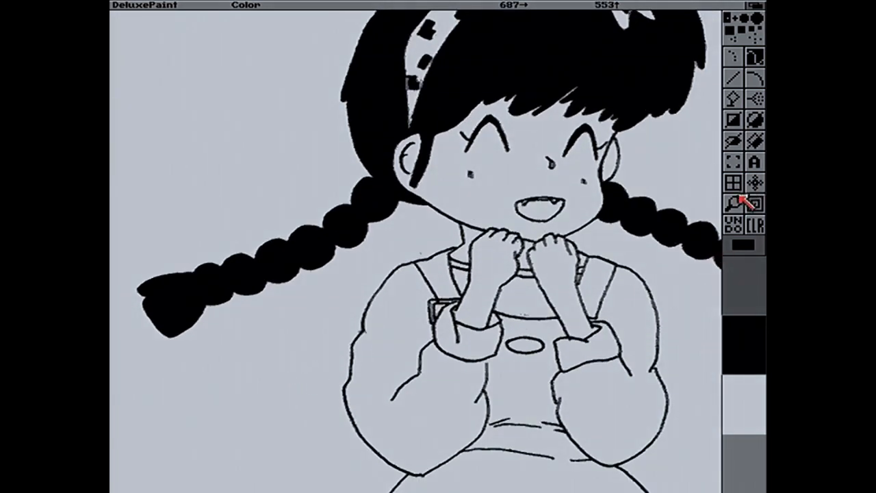
pyautogui.click(732, 203)
pyautogui.click(520, 301)
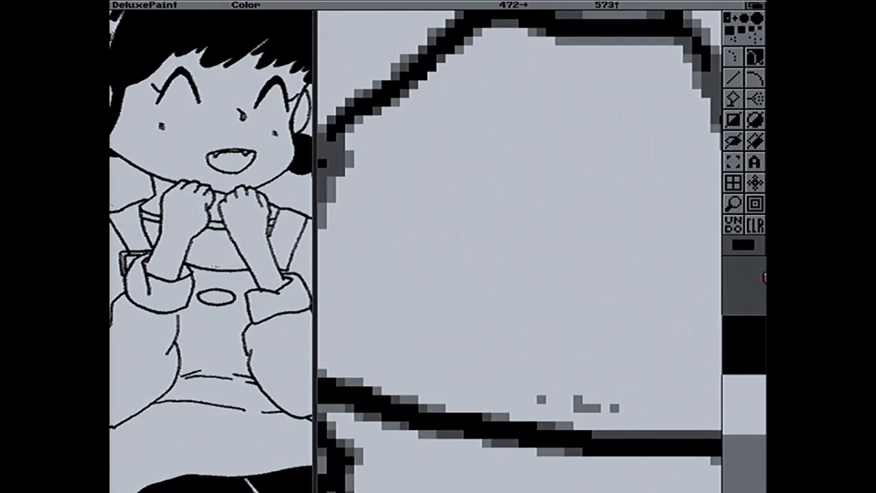
pyautogui.rightClick(760, 213)
pyautogui.rightClick(760, 212)
pyautogui.rightClick(760, 213)
pyautogui.rightClick(760, 213)
pyautogui.click(753, 407)
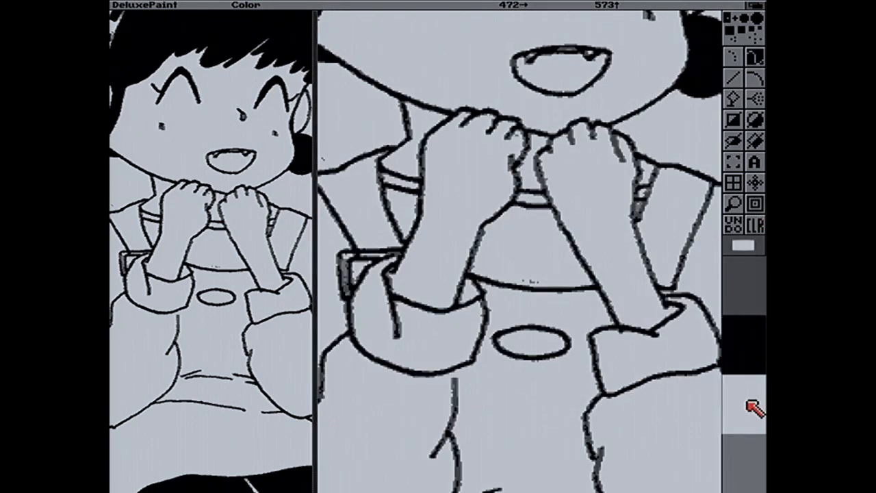
pyautogui.moveTo(530, 280); pyautogui.dragTo(541, 282)
pyautogui.moveTo(538, 282); pyautogui.dragTo(523, 279)
pyautogui.moveTo(522, 280); pyautogui.dragTo(536, 280)
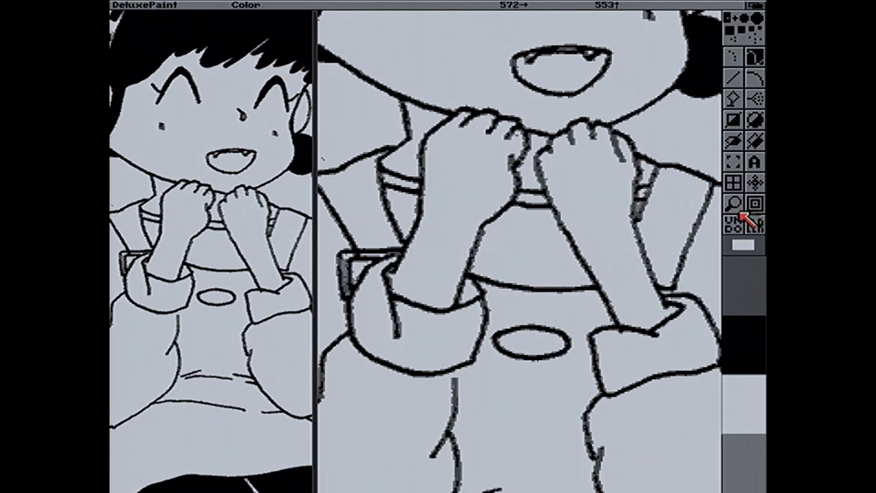
# Erase the stray speck above the shoulder line beside the neck with light grey
pyautogui.click(738, 209)
pyautogui.click(739, 209)
pyautogui.click(486, 239)
pyautogui.press('>')
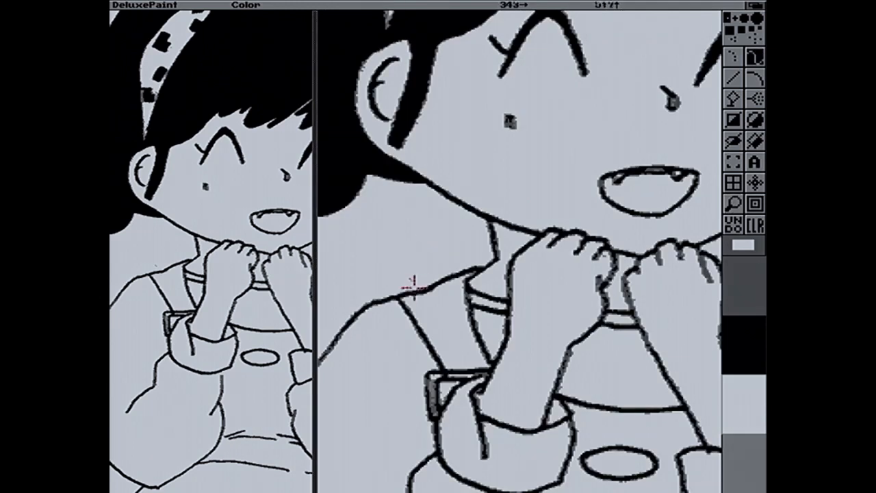
pyautogui.moveTo(408, 274); pyautogui.dragTo(411, 281)
pyautogui.click(733, 204)
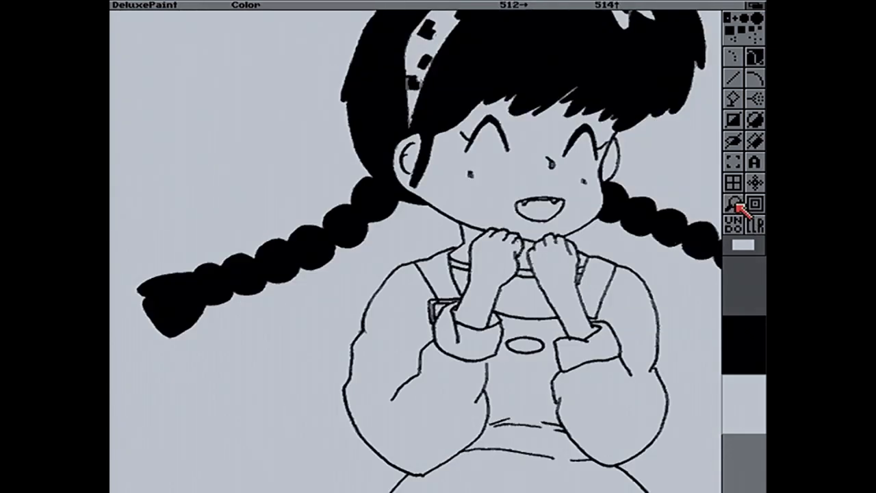
# Examine the figure's outline at the hip, around the hair and face, and down to the folded legs
pyautogui.press('n')
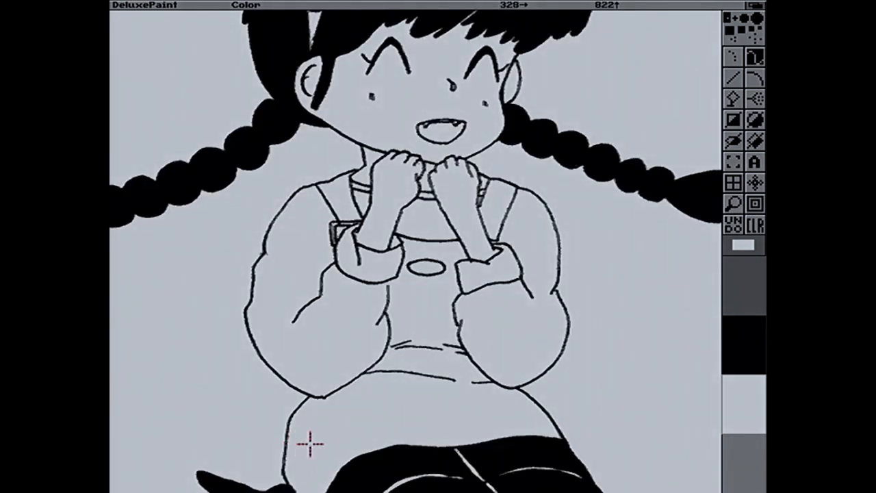
pyautogui.press('m')
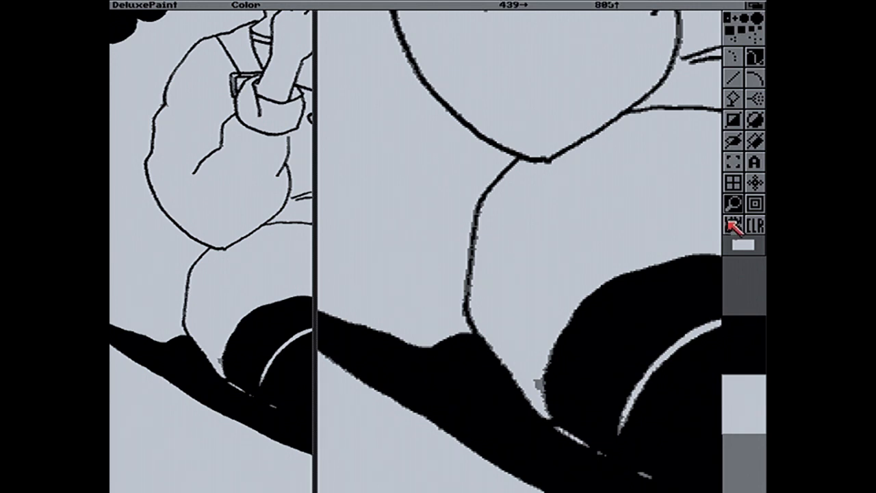
pyautogui.click(733, 203)
pyautogui.press('n')
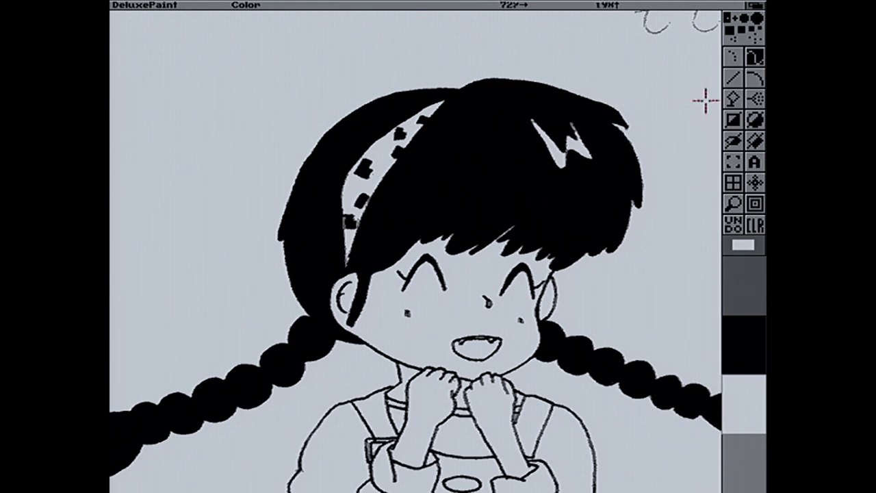
pyautogui.press('n')
pyautogui.press('n')
pyautogui.press('n')
pyautogui.press('n')
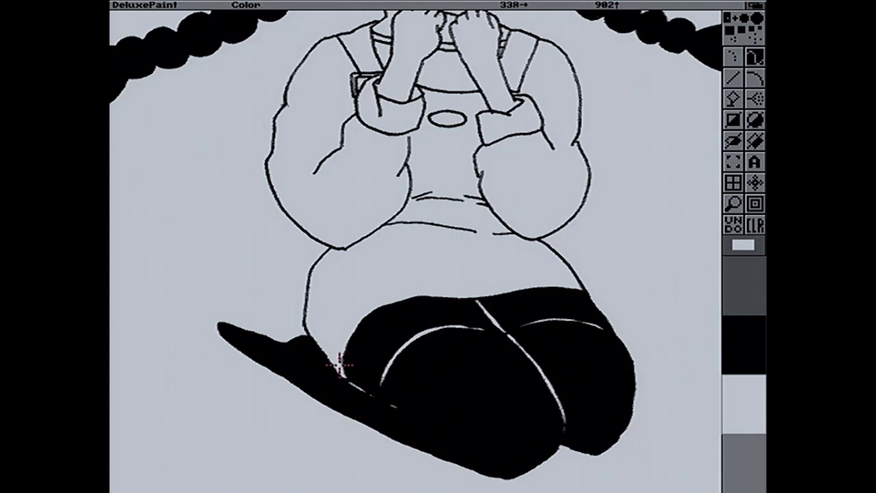
# Join the broken highlight between the thigh and the folded lower leg with thin light grey lines using the Line tool
pyautogui.press('m')
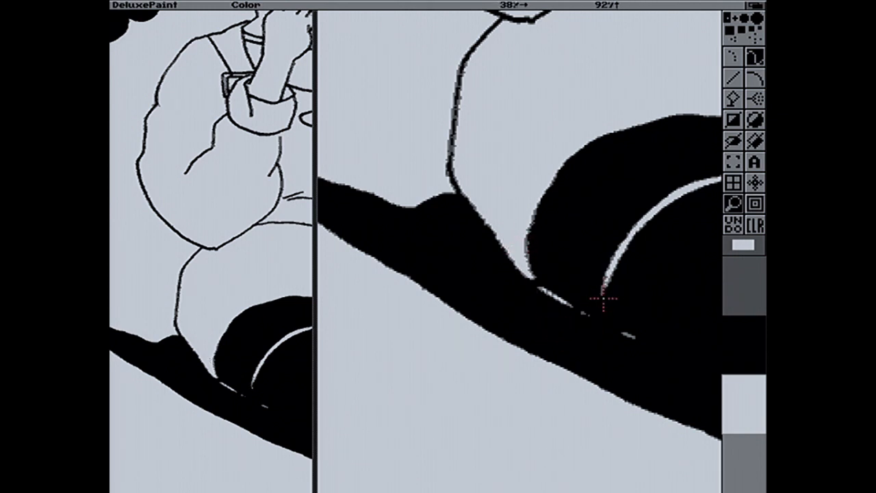
pyautogui.moveTo(570, 308); pyautogui.dragTo(600, 318)
pyautogui.press('v')
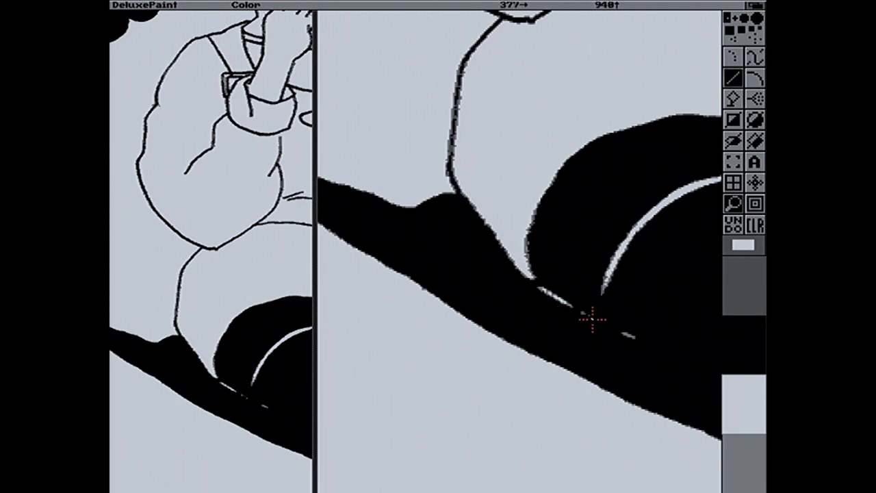
pyautogui.moveTo(589, 319); pyautogui.dragTo(684, 355)
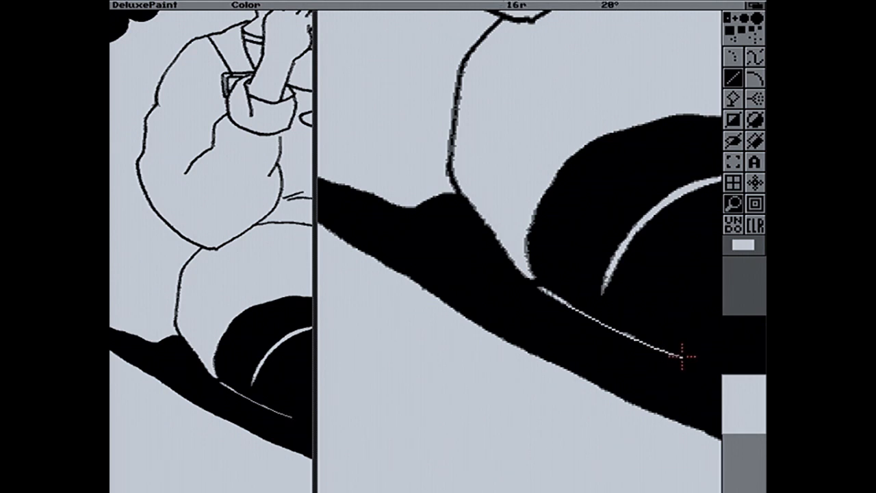
# Extend the light grey separation line a little further along the folded lower leg towards the knee
pyautogui.press('m')
pyautogui.press('m')
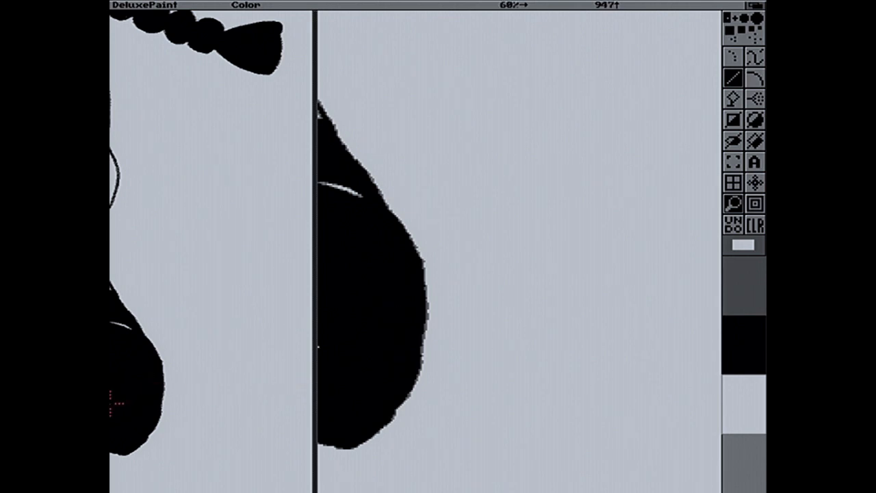
pyautogui.press('n')
pyautogui.press('n')
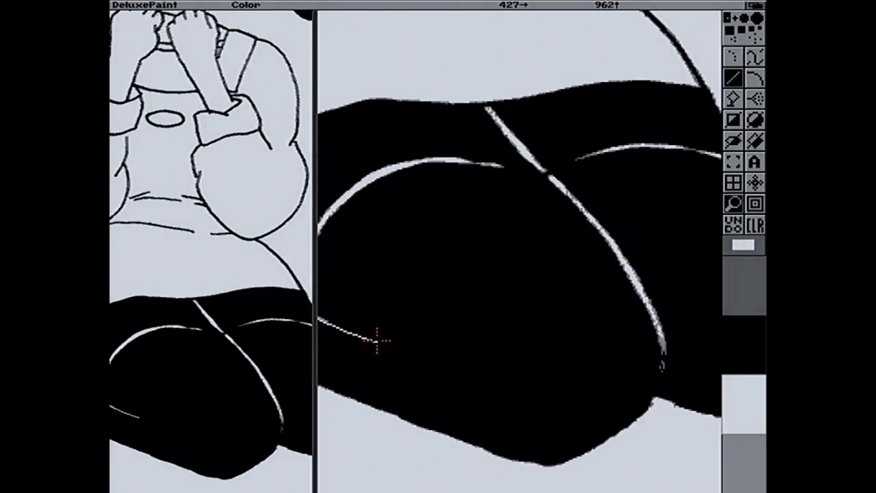
pyautogui.moveTo(408, 347)
pyautogui.mouseDown()
pyautogui.moveTo(439, 364)
pyautogui.moveTo(441, 357)
pyautogui.moveTo(440, 364)
pyautogui.moveTo(425, 356)
pyautogui.mouseUp()
pyautogui.moveTo(425, 356); pyautogui.dragTo(427, 357)
pyautogui.press('m')
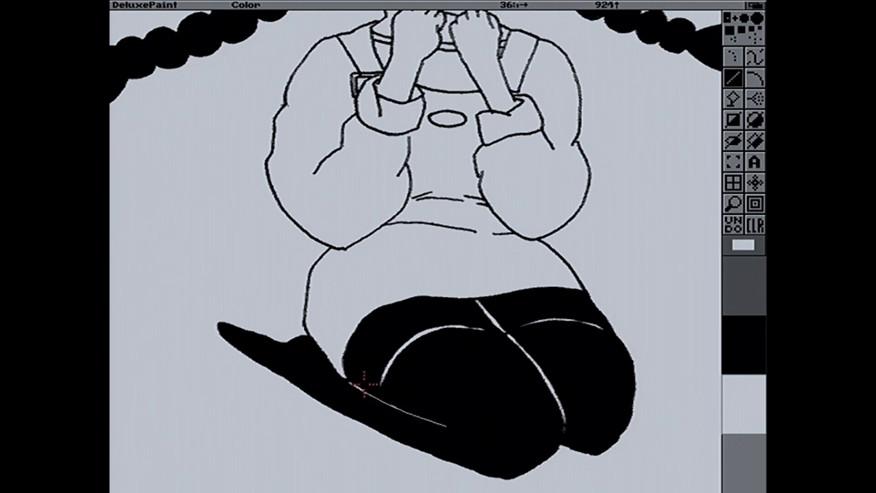
# Thicken the upper part of the leg's separation line with light grey straight lines and turn on anti-aliasing
pyautogui.press('m')
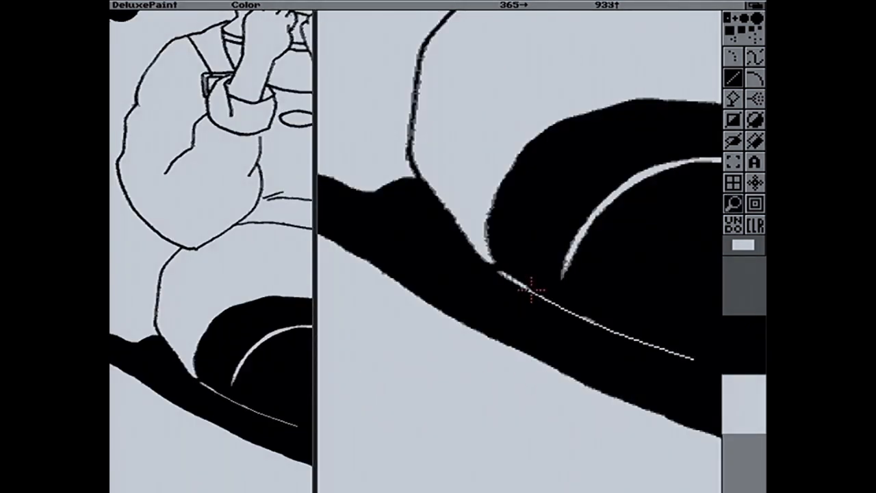
pyautogui.moveTo(531, 290); pyautogui.dragTo(585, 322)
pyautogui.rightClick(539, 6)
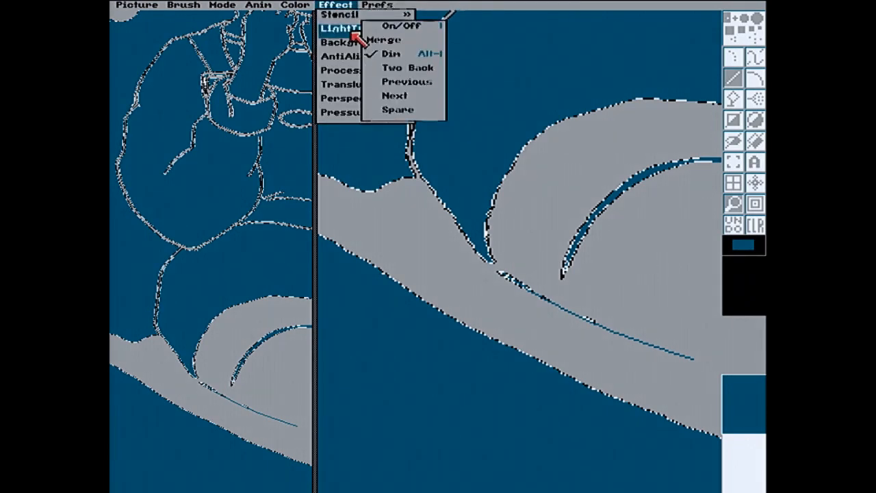
pyautogui.rightClick(394, 72)
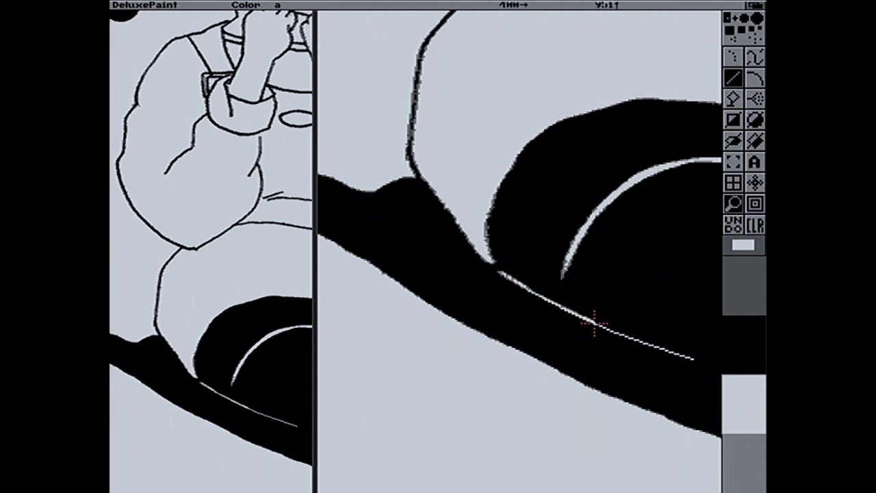
pyautogui.moveTo(556, 307); pyautogui.dragTo(564, 307)
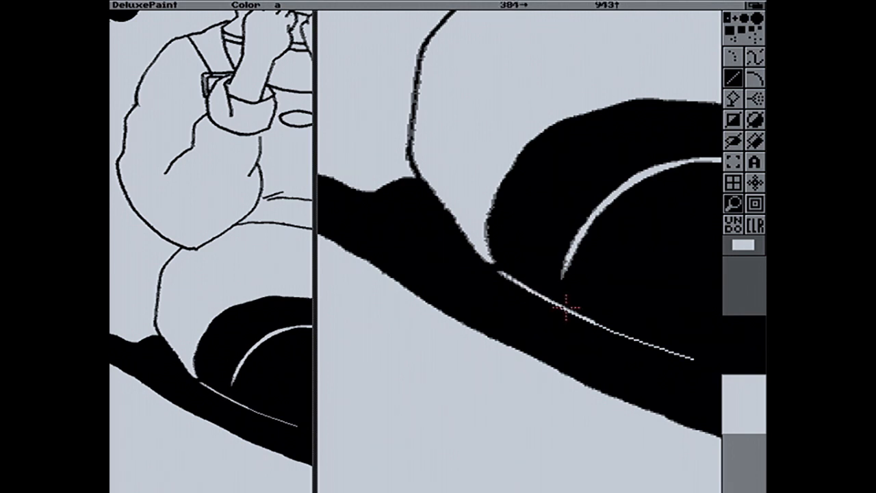
# Smooth and thicken the rest of the leg's separation line with anti-aliased light grey strokes using the Curve tool
pyautogui.click(755, 78)
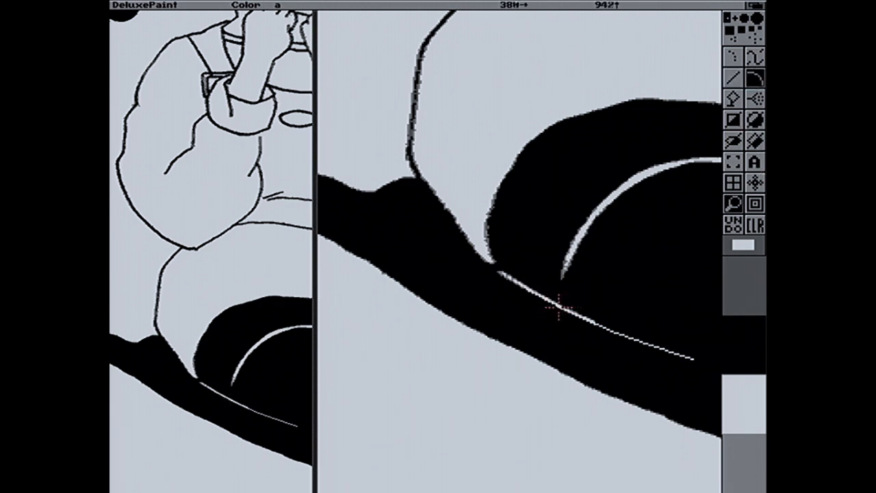
pyautogui.moveTo(556, 306); pyautogui.dragTo(694, 355)
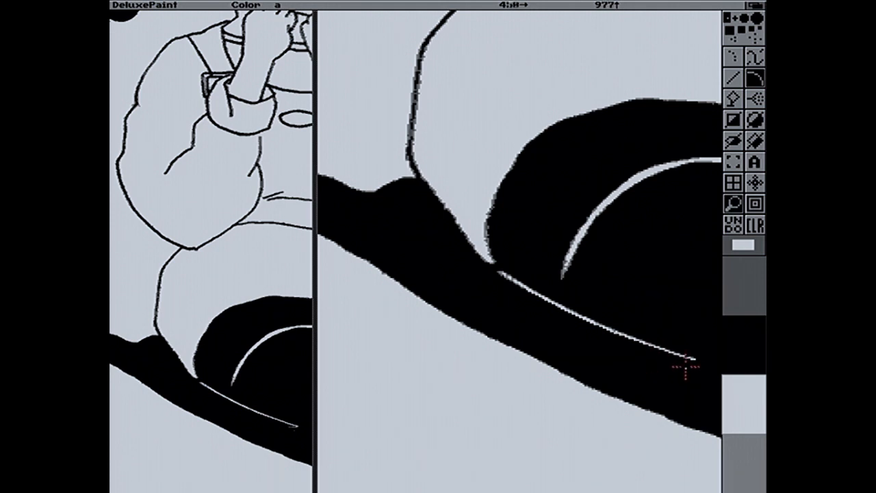
pyautogui.press('m')
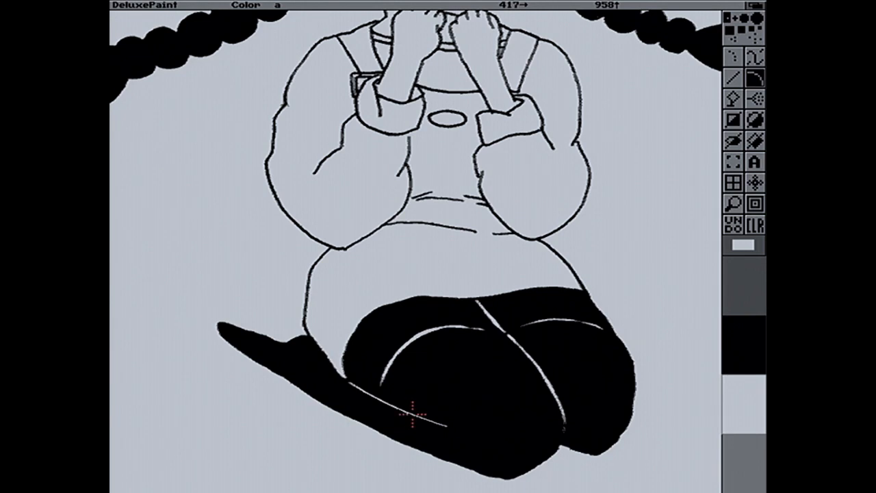
pyautogui.press('m')
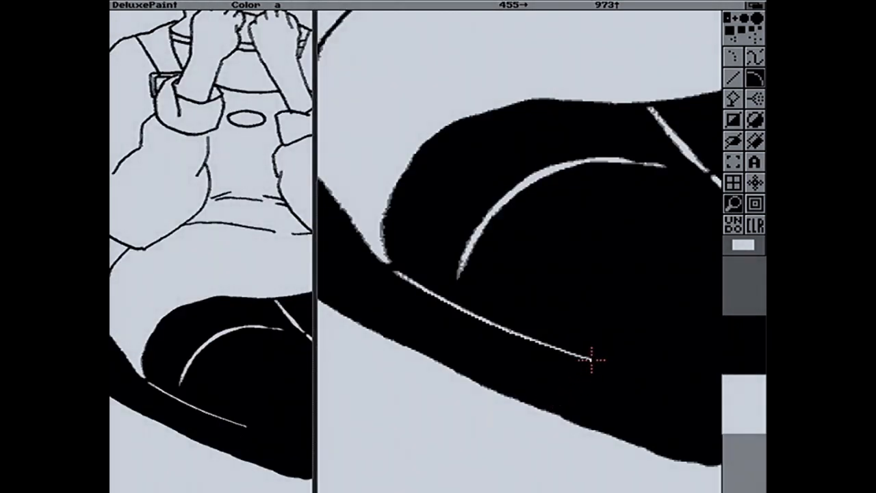
pyautogui.moveTo(591, 357)
pyautogui.mouseDown()
pyautogui.moveTo(463, 336)
pyautogui.moveTo(454, 303)
pyautogui.moveTo(437, 298)
pyautogui.moveTo(512, 321)
pyautogui.moveTo(508, 333)
pyautogui.moveTo(517, 336)
pyautogui.mouseUp()
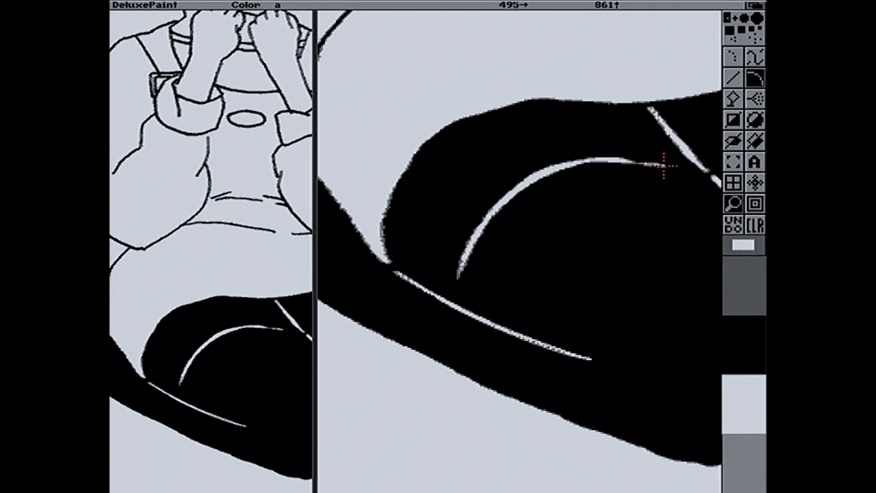
# Fill in the tapered upper end of the curved thigh highlight with light grey strokes, turning off anti-aliasing for the straight line
pyautogui.moveTo(600, 159)
pyautogui.mouseDown()
pyautogui.moveTo(577, 161)
pyautogui.moveTo(631, 156)
pyautogui.moveTo(613, 159)
pyautogui.mouseUp()
pyautogui.click(733, 77)
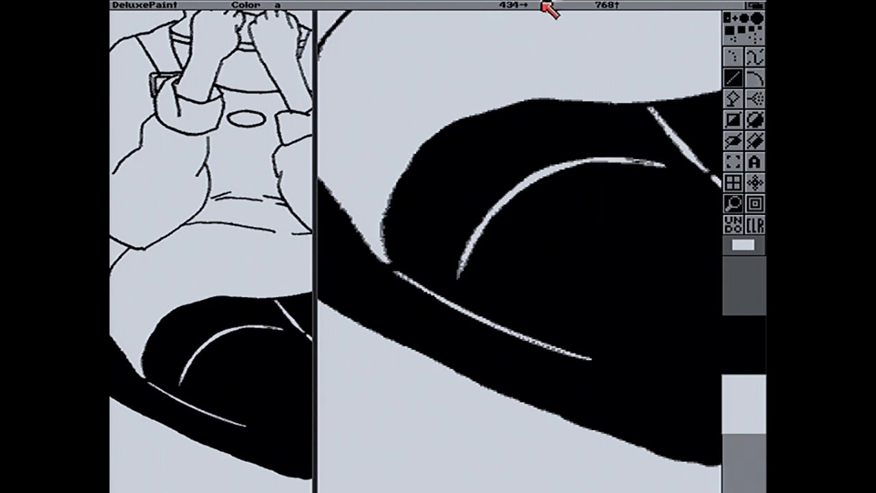
pyautogui.rightClick(543, 4)
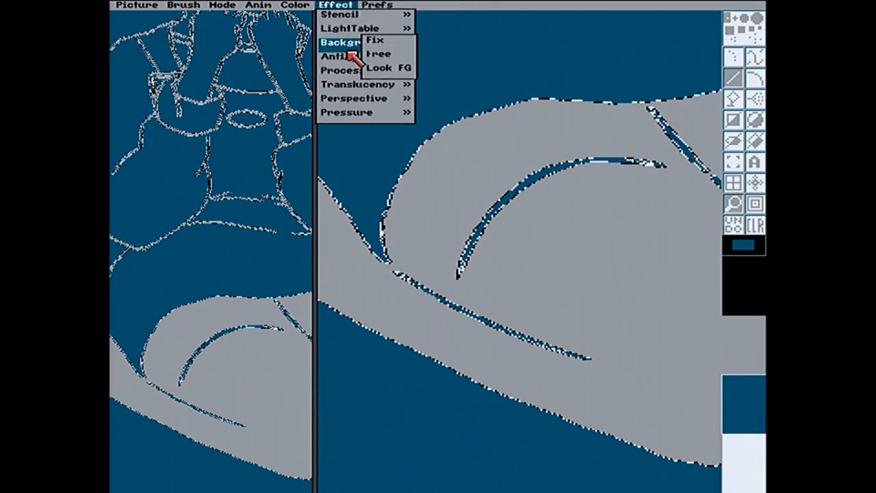
pyautogui.click(414, 56)
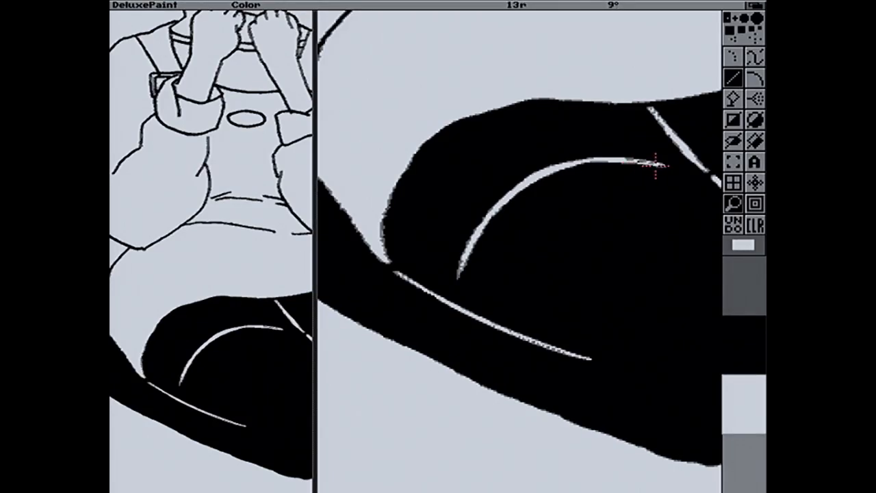
pyautogui.moveTo(657, 164); pyautogui.dragTo(624, 158)
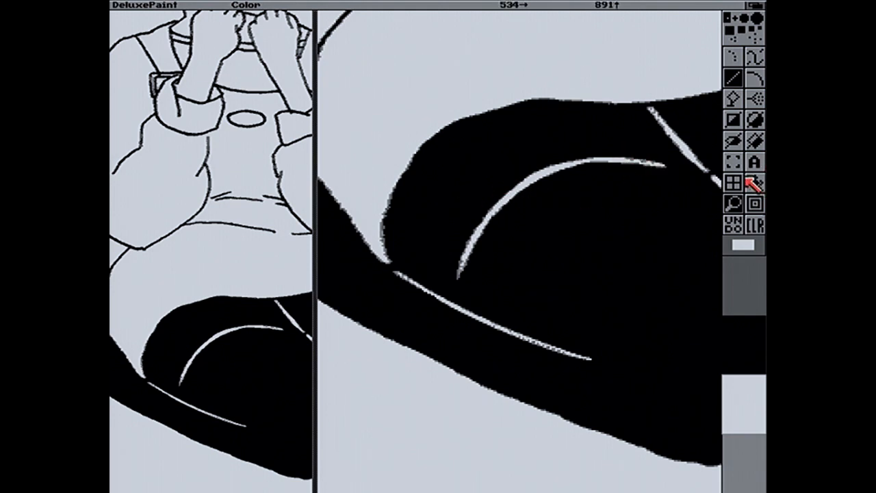
# Thin the upper part of the highlight line between the two thighs with black straight lines
pyautogui.click(733, 204)
pyautogui.click(505, 351)
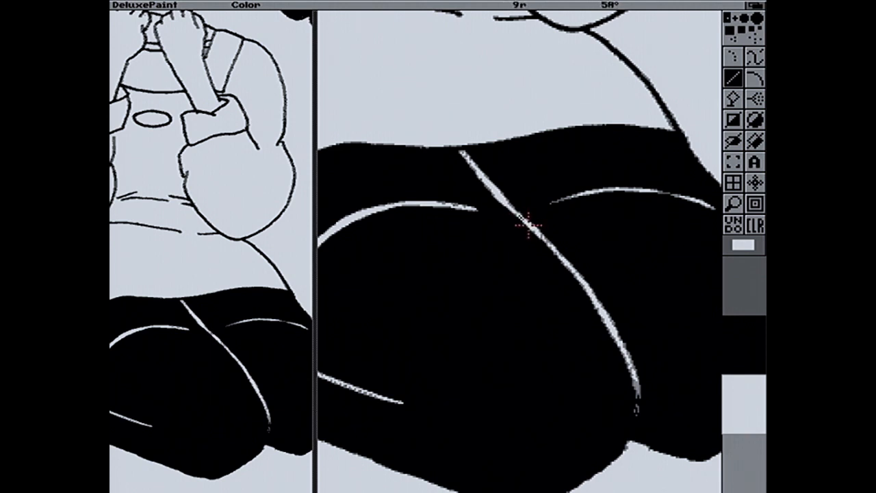
pyautogui.press('[')
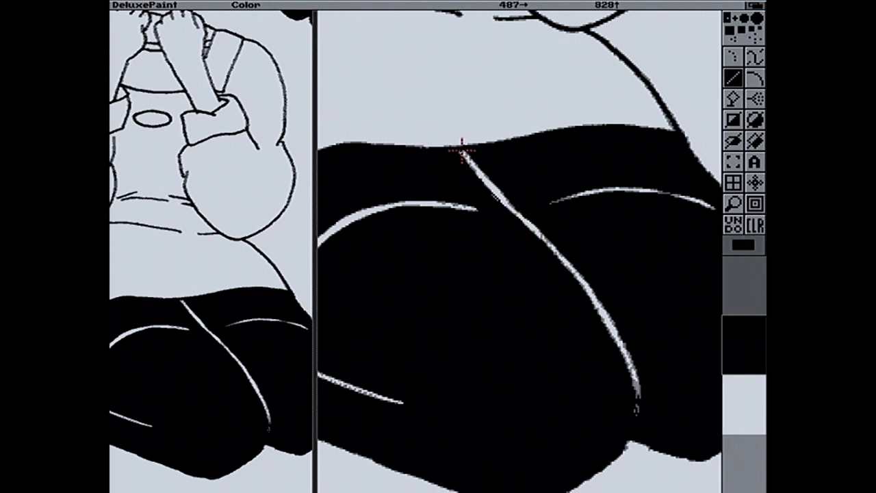
pyautogui.moveTo(485, 179)
pyautogui.mouseDown()
pyautogui.moveTo(498, 192)
pyautogui.moveTo(491, 168)
pyautogui.moveTo(512, 205)
pyautogui.mouseUp()
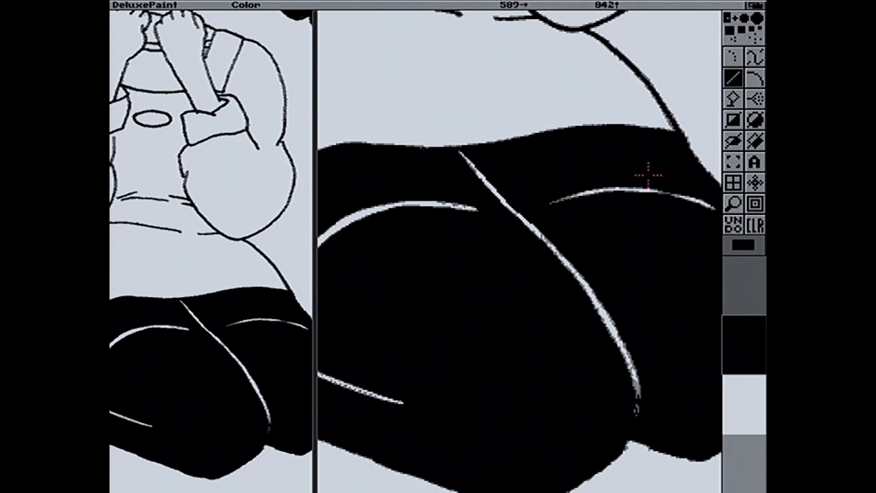
pyautogui.click(737, 200)
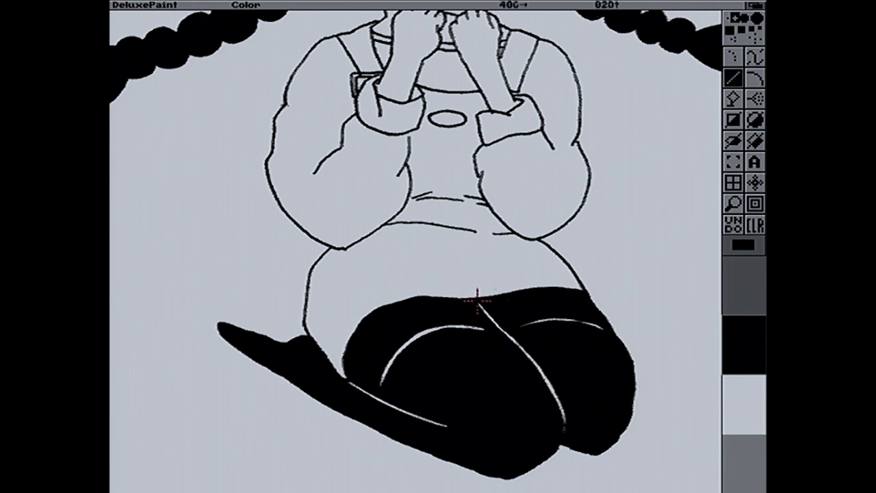
# Look over the picture from the legs up to the face, hair and braids
pyautogui.click(733, 204)
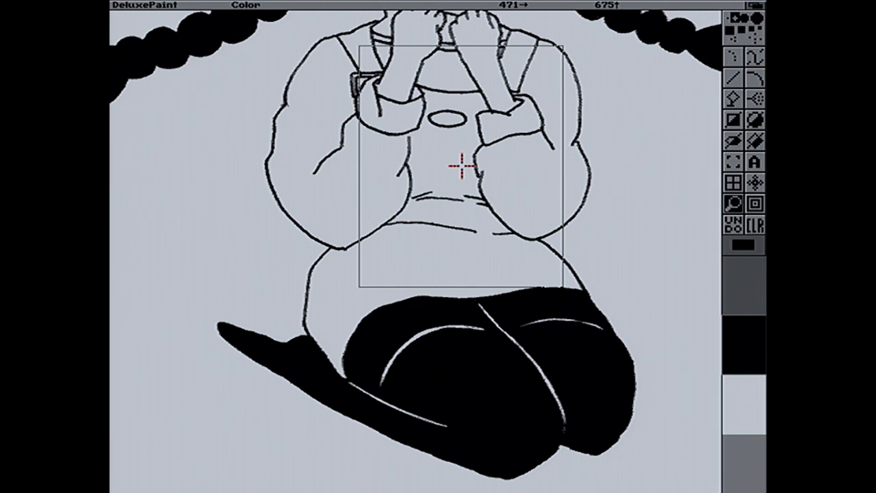
pyautogui.press('Up')
pyautogui.press('Up')
pyautogui.press('Up')
pyautogui.press('Up')
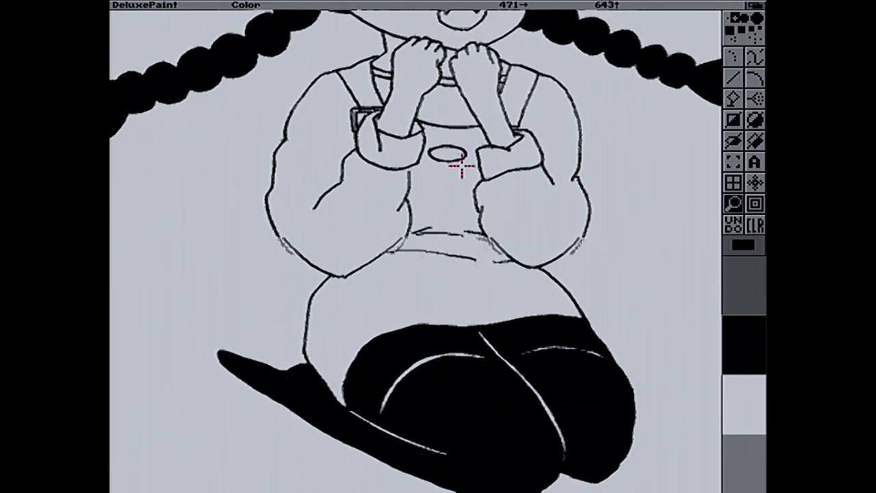
pyautogui.press('Up')
pyautogui.press('Up')
pyautogui.press('Up')
pyautogui.press('Up')
pyautogui.press('Up')
pyautogui.press('Up')
pyautogui.press('Up')
pyautogui.press('Up')
pyautogui.press('Up')
pyautogui.press('Up')
pyautogui.press('Up')
pyautogui.press('Left')
pyautogui.press('Left')
pyautogui.press('Left')
pyautogui.press('Left')
pyautogui.press('Left')
pyautogui.press('Left')
pyautogui.press('Left')
pyautogui.press('Left')
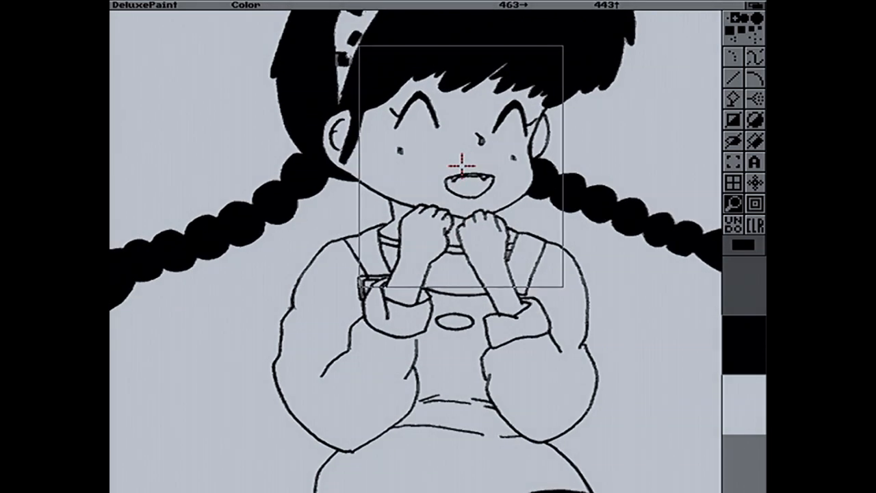
pyautogui.press('Up')
pyautogui.press('Up')
pyautogui.press('Up')
pyautogui.press('Up')
pyautogui.press('Up')
pyautogui.press('Up')
pyautogui.press('Up')
pyautogui.press('Up')
pyautogui.press('Up')
pyautogui.press('Up')
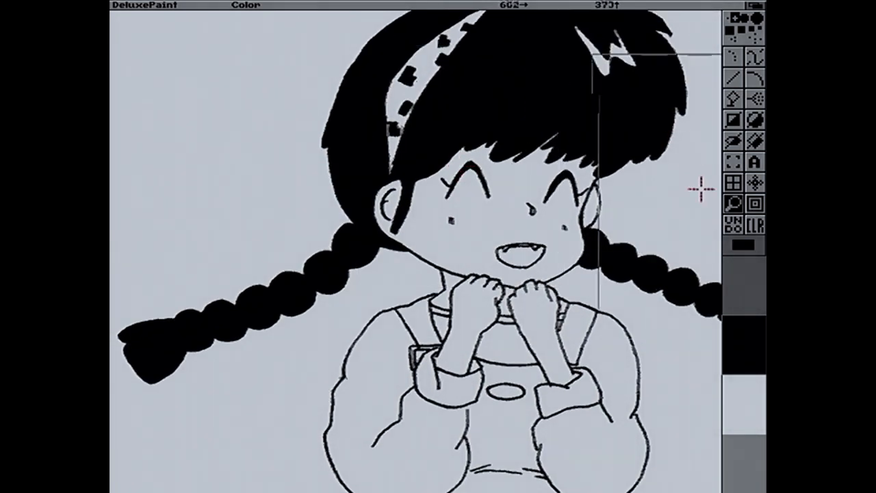
# Try cutting out the left braid and adjoining hair as a polygon brush, set the background colour to light grey, and undo the cut
pyautogui.click(733, 163)
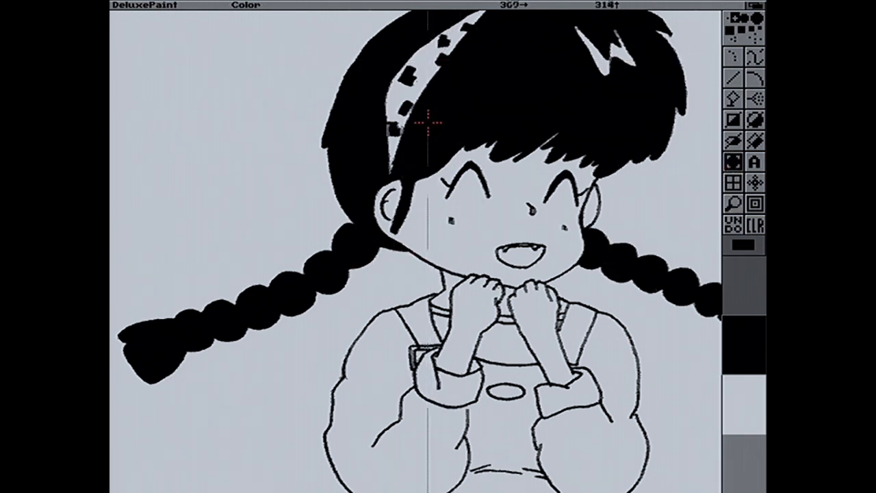
pyautogui.click(731, 166)
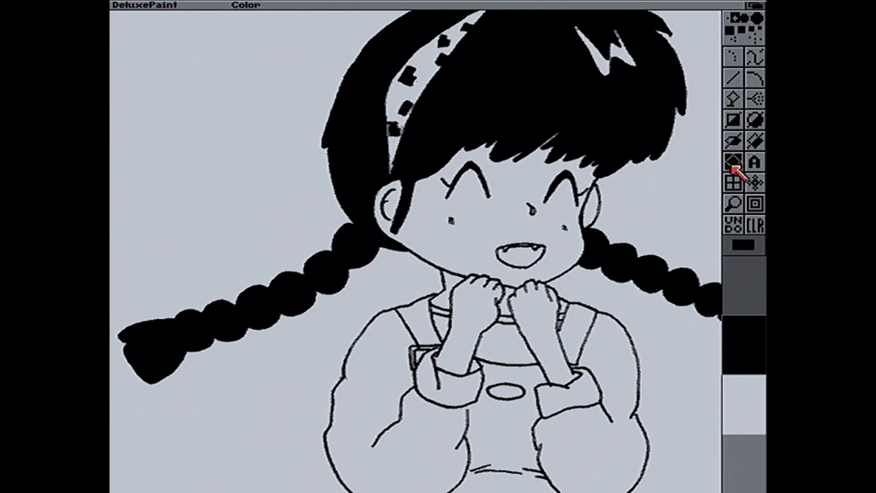
pyautogui.moveTo(487, 145); pyautogui.dragTo(503, 48)
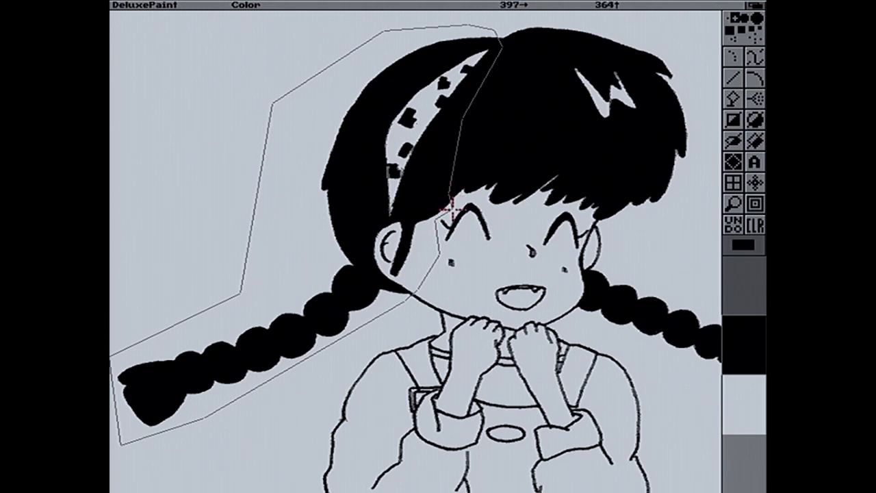
pyautogui.rightClick(452, 210)
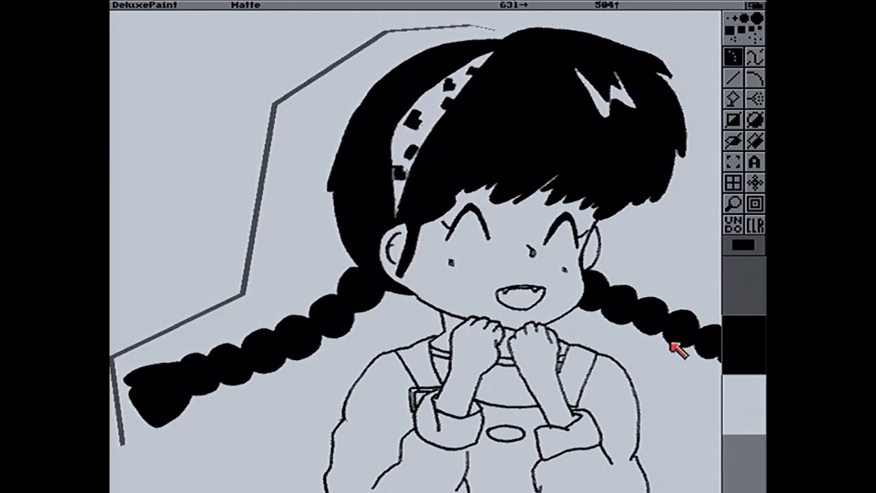
pyautogui.rightClick(745, 382)
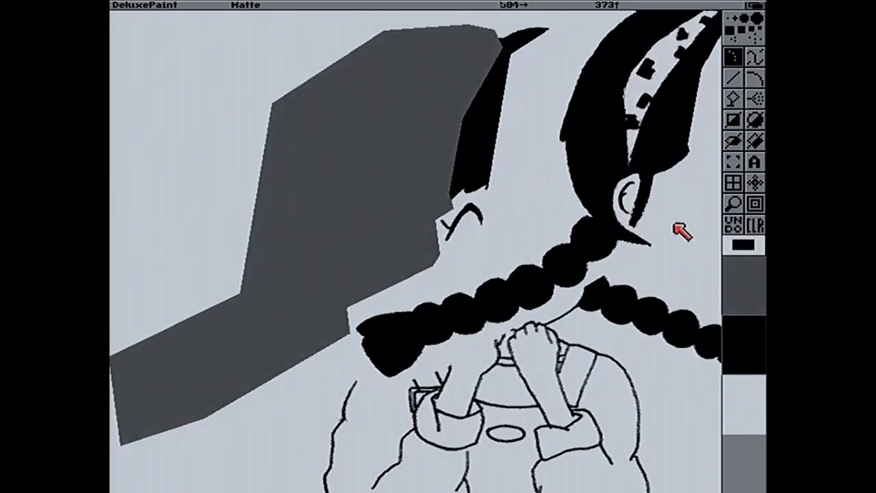
pyautogui.click(732, 224)
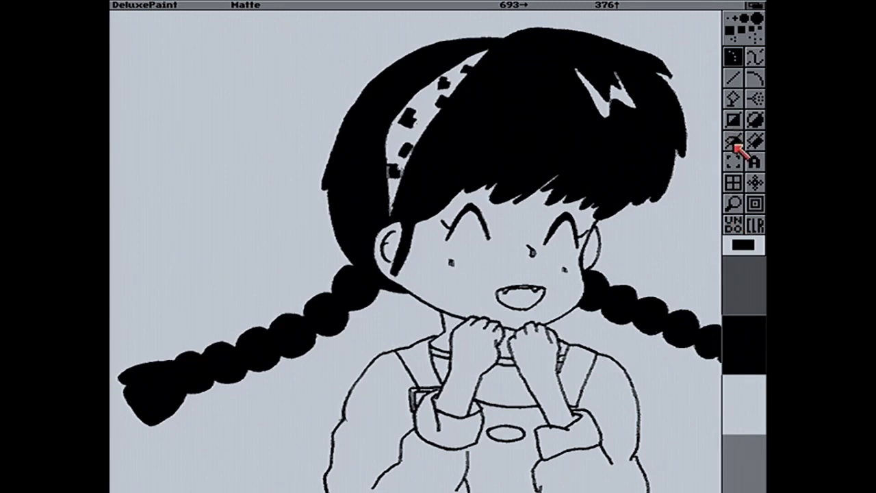
# Cut the left hair section, ear and braid out of the picture as a polygon brush and place it on the spare page
pyautogui.click(733, 162)
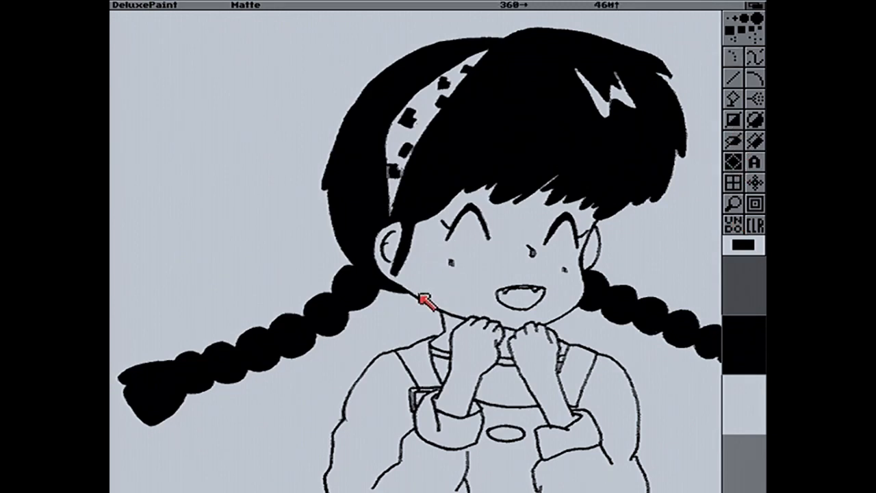
pyautogui.moveTo(416, 292)
pyautogui.mouseDown()
pyautogui.moveTo(359, 313)
pyautogui.moveTo(305, 376)
pyautogui.moveTo(172, 418)
pyautogui.moveTo(144, 437)
pyautogui.moveTo(142, 463)
pyautogui.moveTo(112, 373)
pyautogui.moveTo(118, 331)
pyautogui.mouseUp()
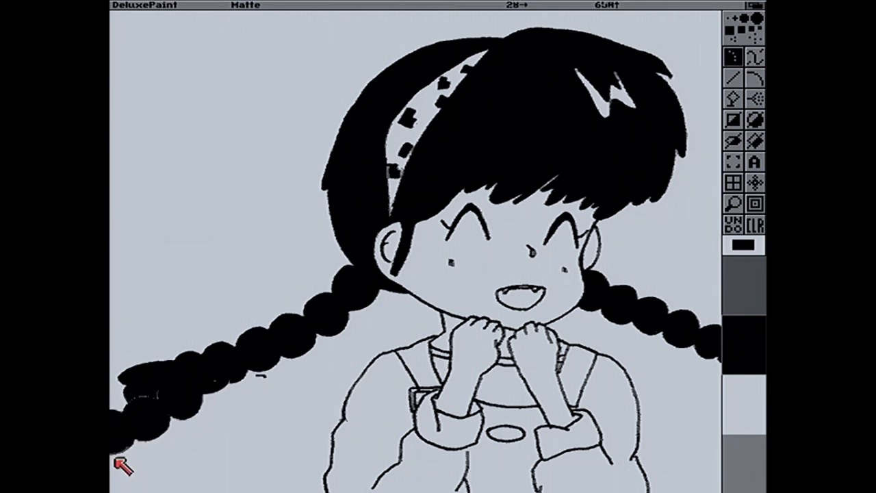
pyautogui.press('b')
pyautogui.press('b')
pyautogui.moveTo(121, 423)
pyautogui.mouseDown()
pyautogui.moveTo(152, 442)
pyautogui.moveTo(221, 416)
pyautogui.moveTo(288, 372)
pyautogui.moveTo(382, 336)
pyautogui.moveTo(392, 316)
pyautogui.moveTo(413, 308)
pyautogui.moveTo(436, 222)
pyautogui.moveTo(456, 216)
pyautogui.moveTo(442, 212)
pyautogui.moveTo(471, 177)
pyautogui.moveTo(475, 141)
pyautogui.moveTo(519, 34)
pyautogui.moveTo(518, 43)
pyautogui.moveTo(477, 15)
pyautogui.moveTo(295, 42)
pyautogui.moveTo(144, 296)
pyautogui.moveTo(115, 326)
pyautogui.moveTo(115, 445)
pyautogui.moveTo(124, 426)
pyautogui.mouseUp()
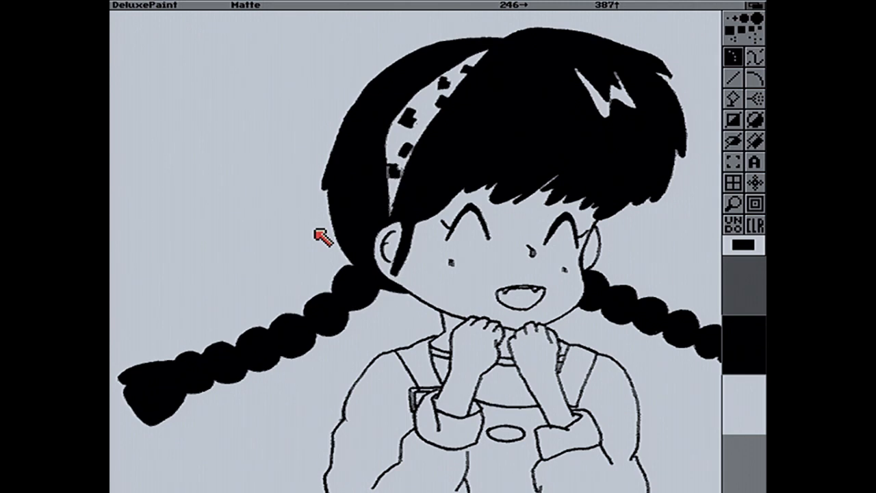
pyautogui.press('.')
pyautogui.hotkey('shift', 'b')
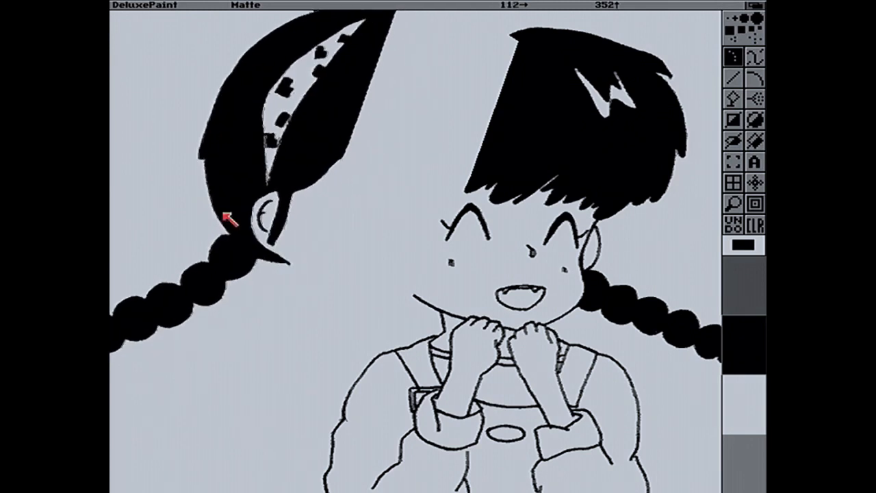
pyautogui.press('j')
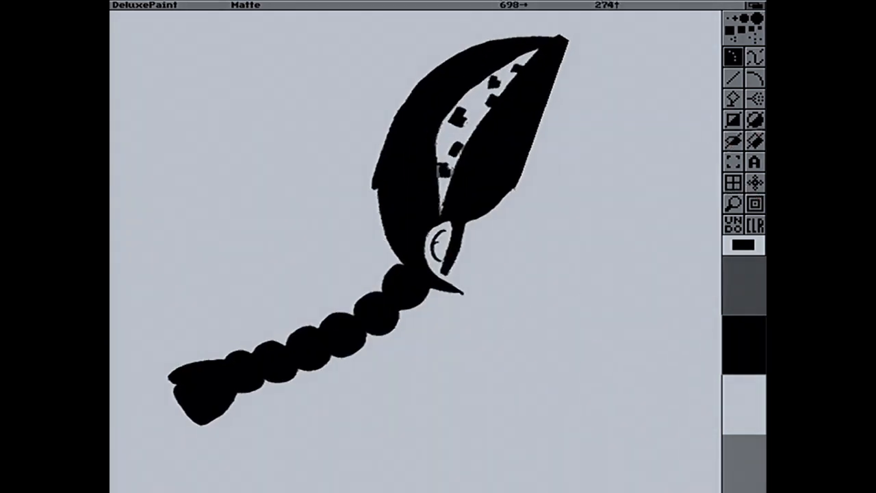
# On the spare page, cut off the hair corner beside the ear, set it aside, and pick up the remaining hair and braid as a brush
pyautogui.click(734, 162)
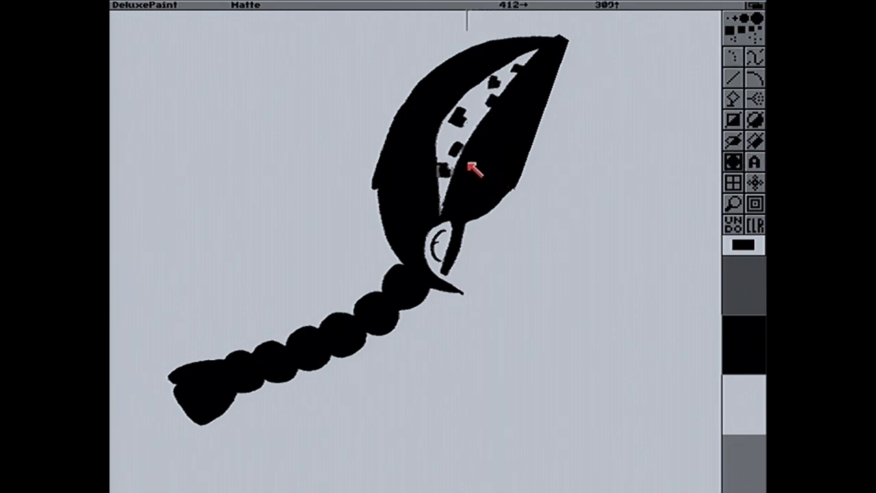
pyautogui.moveTo(464, 157); pyautogui.dragTo(590, 271)
pyautogui.click(589, 415)
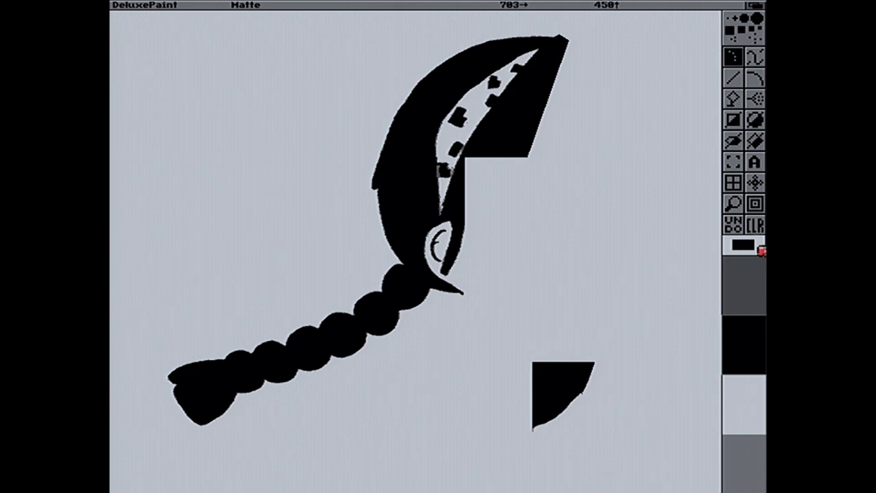
pyautogui.click(734, 163)
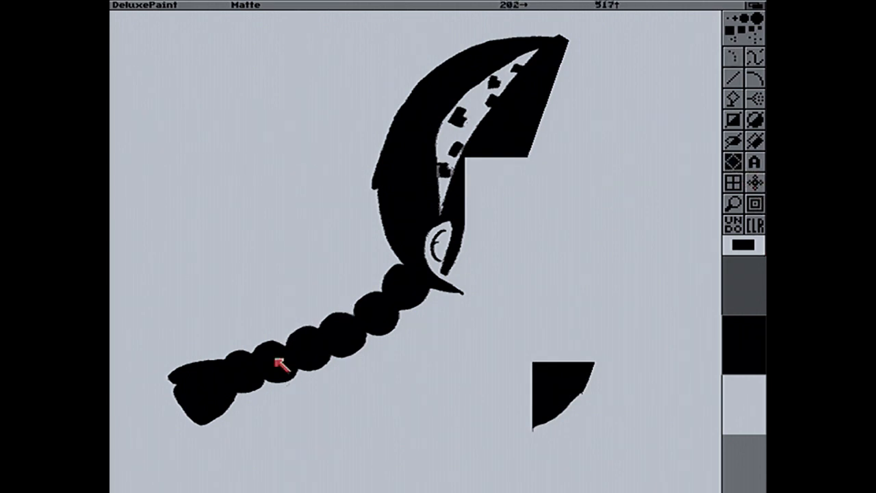
pyautogui.moveTo(239, 453)
pyautogui.mouseDown()
pyautogui.moveTo(427, 331)
pyautogui.moveTo(478, 335)
pyautogui.moveTo(567, 235)
pyautogui.moveTo(583, 200)
pyautogui.moveTo(594, 54)
pyautogui.moveTo(582, 30)
pyautogui.moveTo(438, 28)
pyautogui.moveTo(211, 125)
pyautogui.moveTo(151, 418)
pyautogui.moveTo(206, 458)
pyautogui.moveTo(239, 455)
pyautogui.mouseUp()
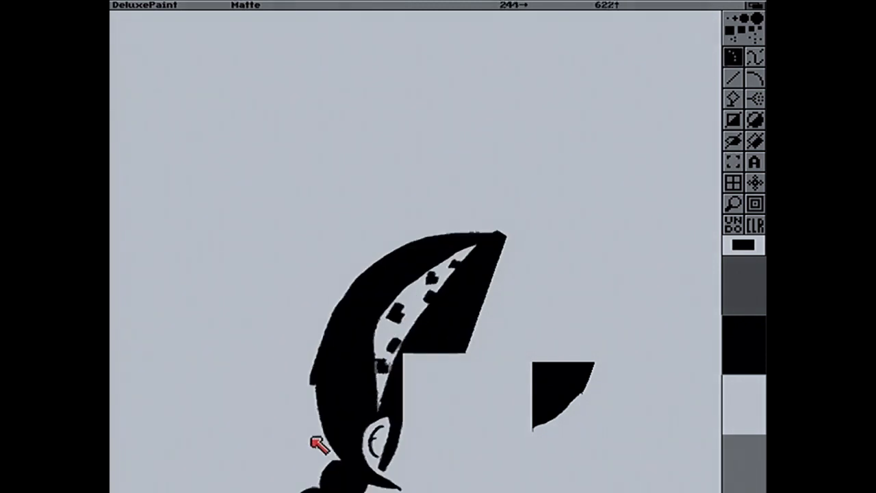
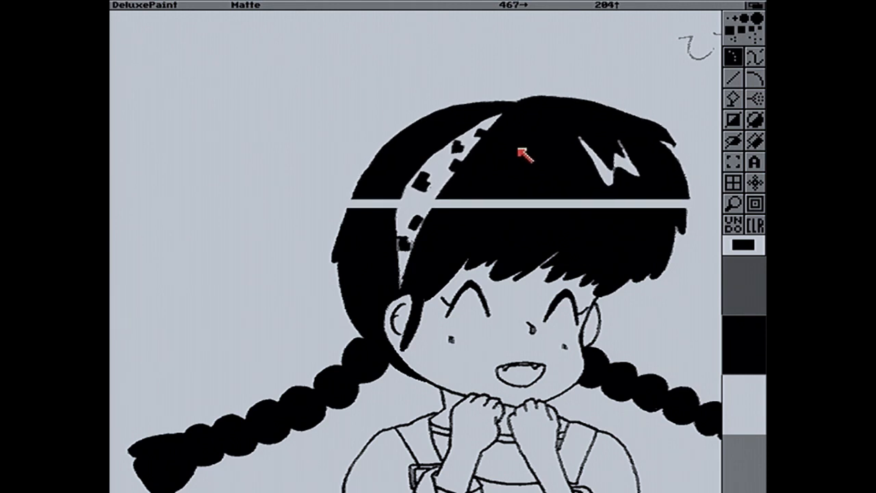
# Trim the hair outline where it protrudes at both ends of the horizontal gap, using background-coloured straight lines in Color mode
pyautogui.press('v')
pyautogui.press('F2')
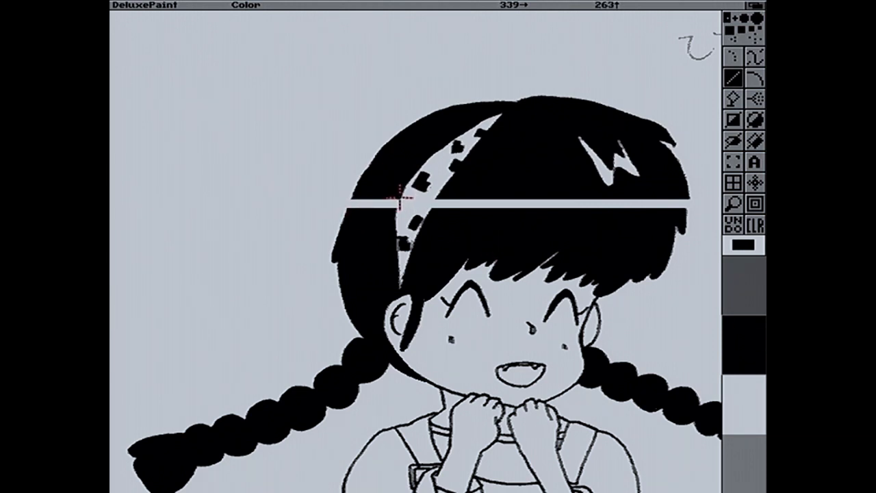
pyautogui.moveTo(400, 198); pyautogui.dragTo(341, 167)
pyautogui.moveTo(345, 208)
pyautogui.mouseDown()
pyautogui.moveTo(353, 197)
pyautogui.moveTo(336, 202)
pyautogui.moveTo(343, 217)
pyautogui.mouseUp()
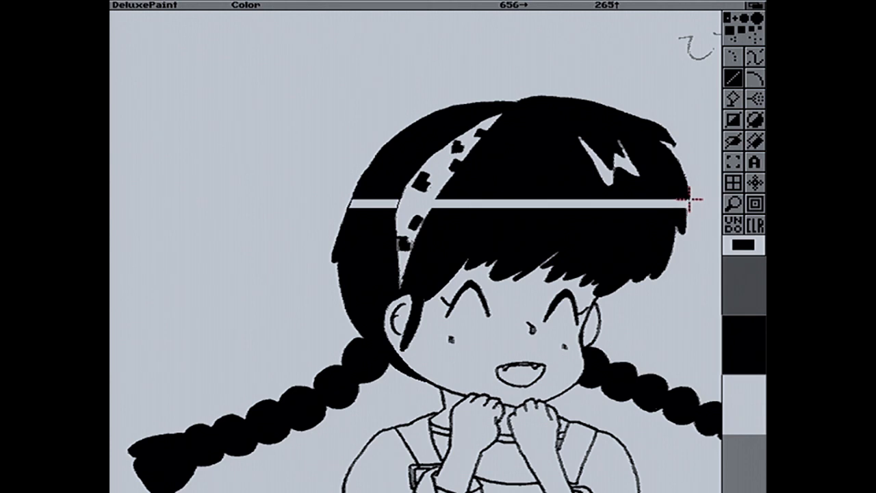
pyautogui.moveTo(689, 195); pyautogui.dragTo(691, 209)
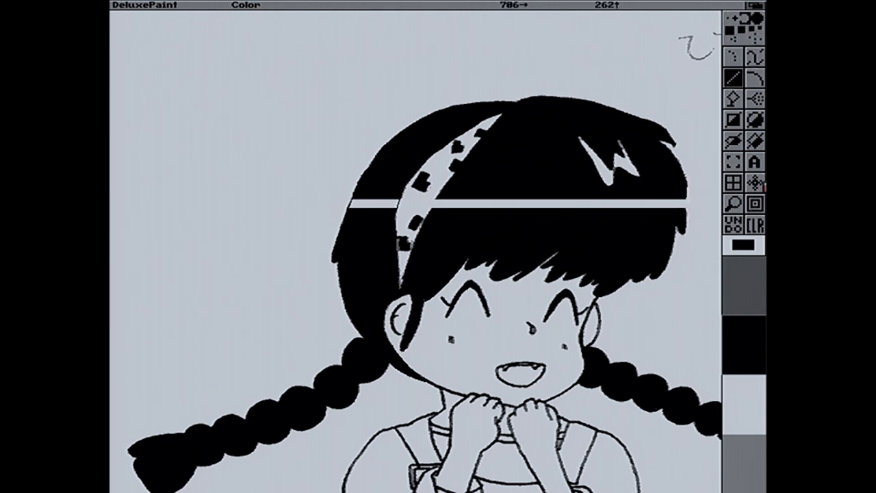
# Bridge the right end of the horizontal gap in the hair with thin black straight lines in the magnified view
pyautogui.click(730, 17)
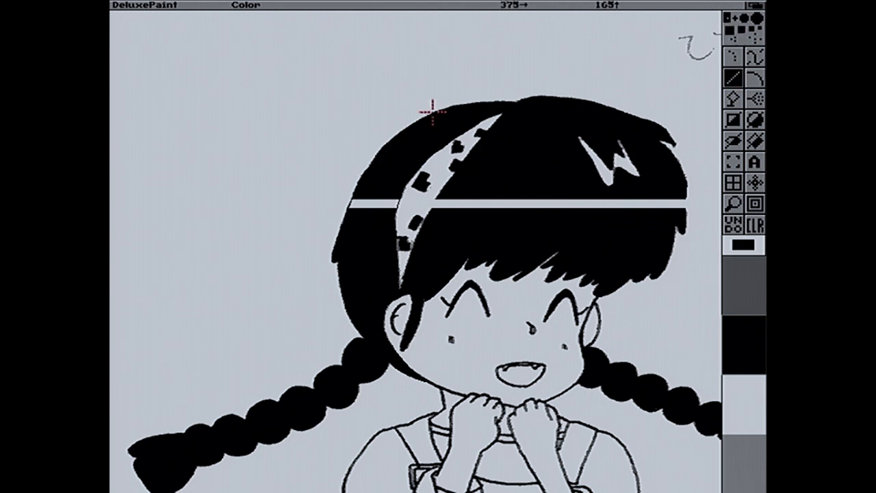
pyautogui.moveTo(675, 186); pyautogui.dragTo(678, 195)
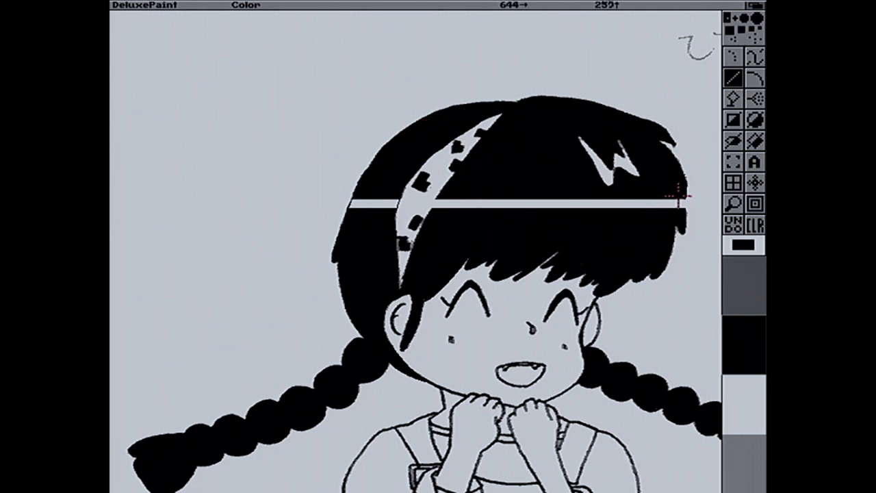
pyautogui.press('m')
pyautogui.moveTo(537, 231); pyautogui.dragTo(541, 262)
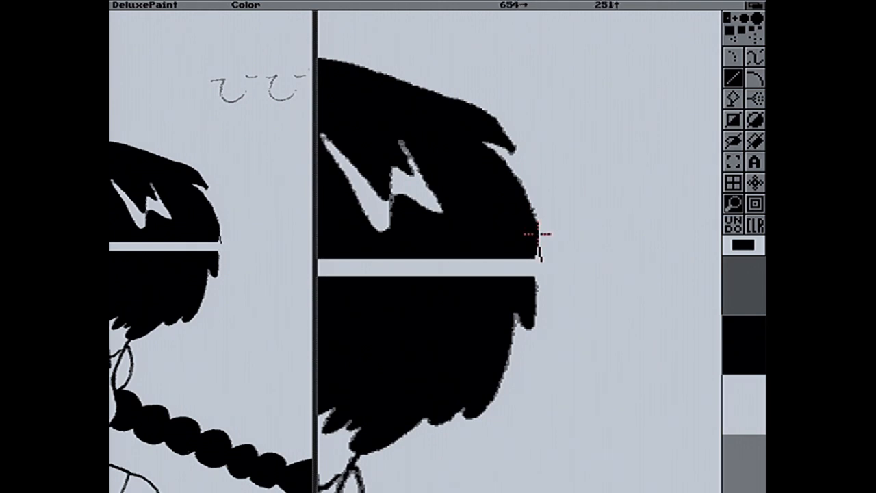
pyautogui.moveTo(540, 254); pyautogui.dragTo(537, 276)
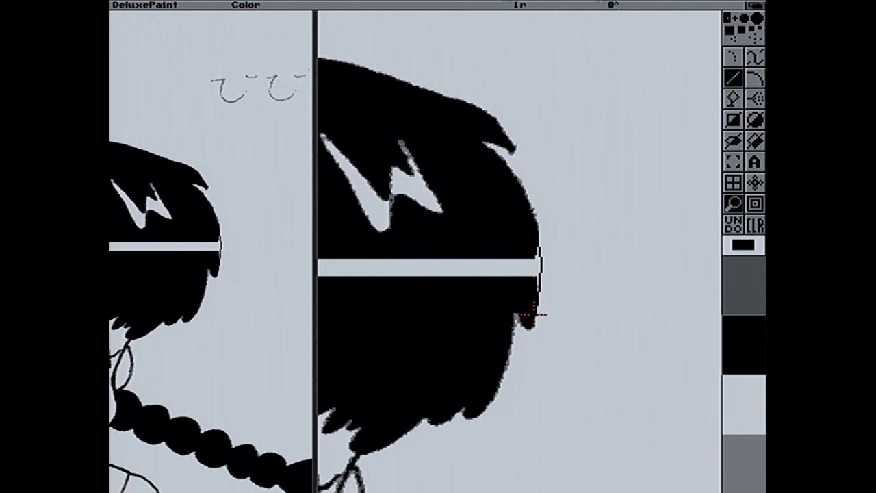
# Finish the black outline at the gap's right end and bridge the gap along both headband edges using anti-aliased straight lines
pyautogui.moveTo(537, 291); pyautogui.dragTo(536, 278)
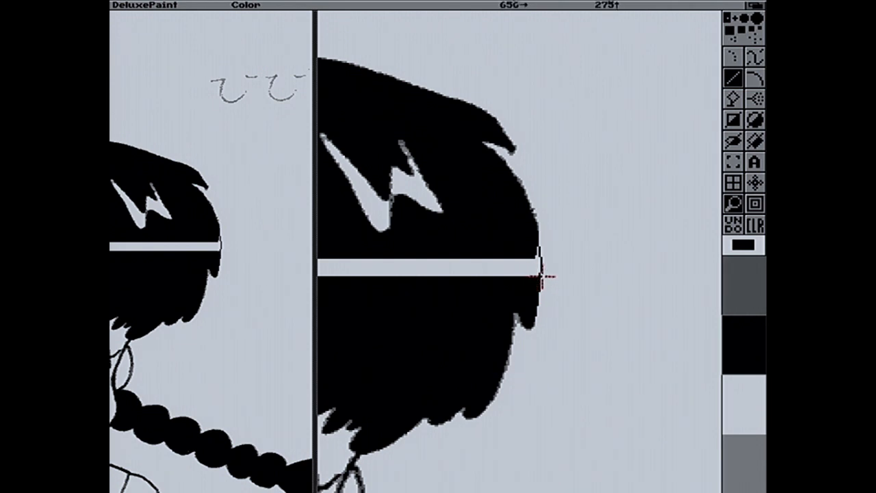
pyautogui.click(739, 209)
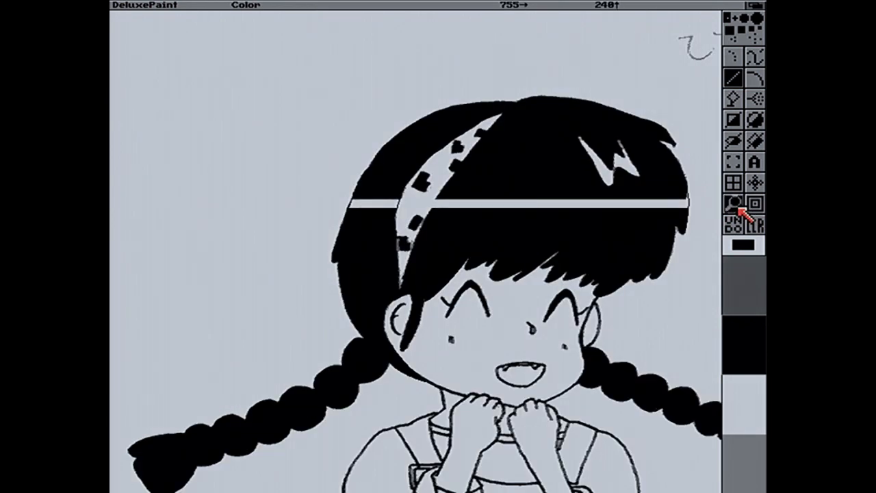
pyautogui.click(448, 203)
pyautogui.press('>')
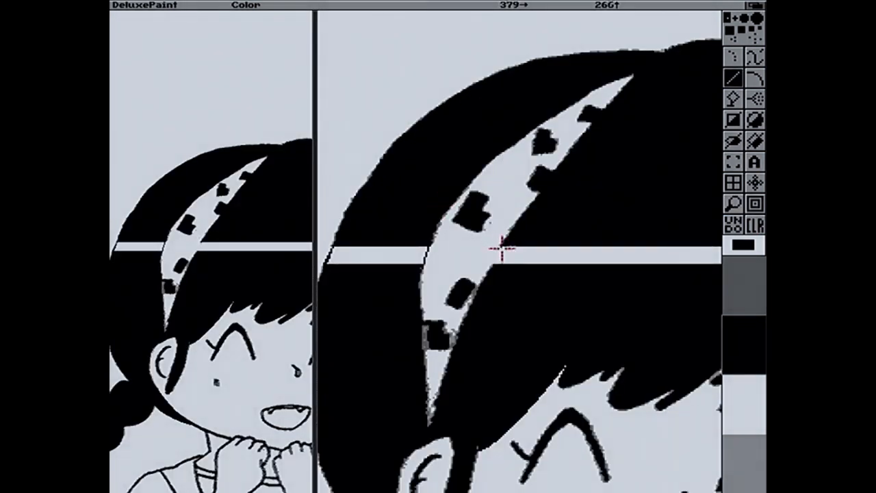
pyautogui.moveTo(499, 245)
pyautogui.mouseDown()
pyautogui.moveTo(495, 265)
pyautogui.moveTo(499, 247)
pyautogui.mouseUp()
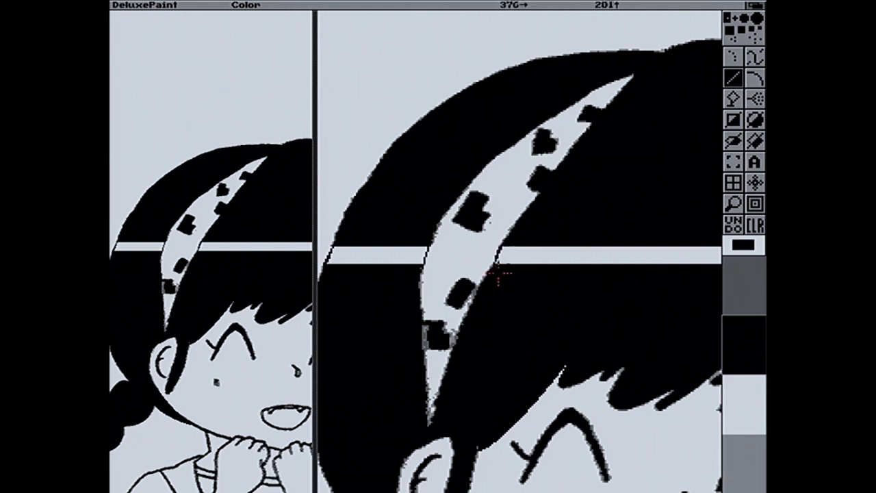
pyautogui.rightClick(525, 7)
pyautogui.moveTo(347, 57)
pyautogui.rightClick(369, 68)
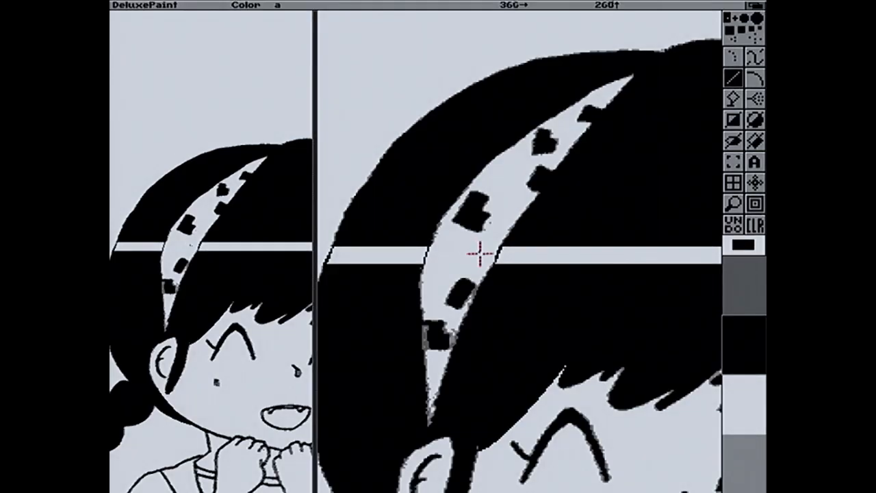
pyautogui.moveTo(501, 247); pyautogui.dragTo(483, 266)
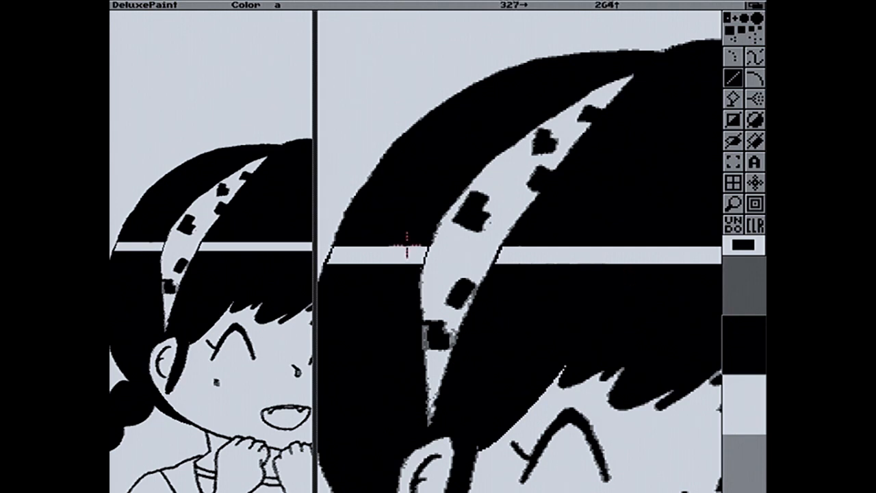
pyautogui.moveTo(424, 260); pyautogui.dragTo(431, 239)
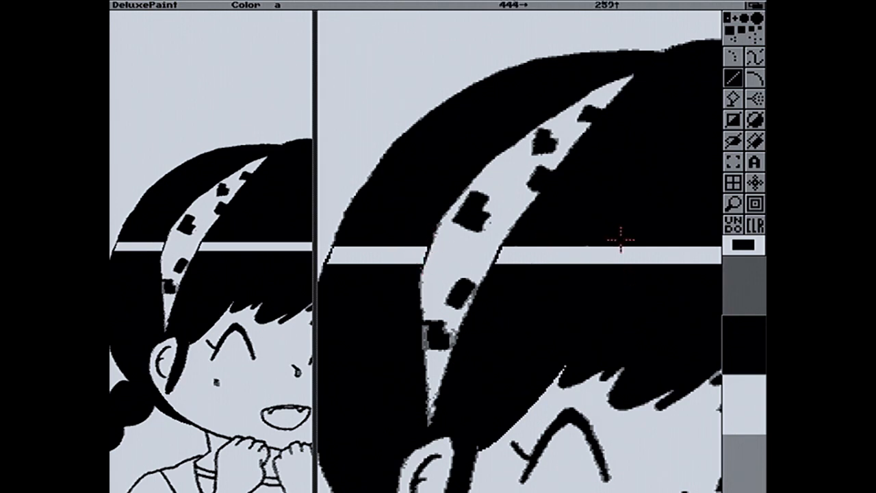
# Fill the horizontal gap in the hair with black on both sides of the headband
pyautogui.click(734, 104)
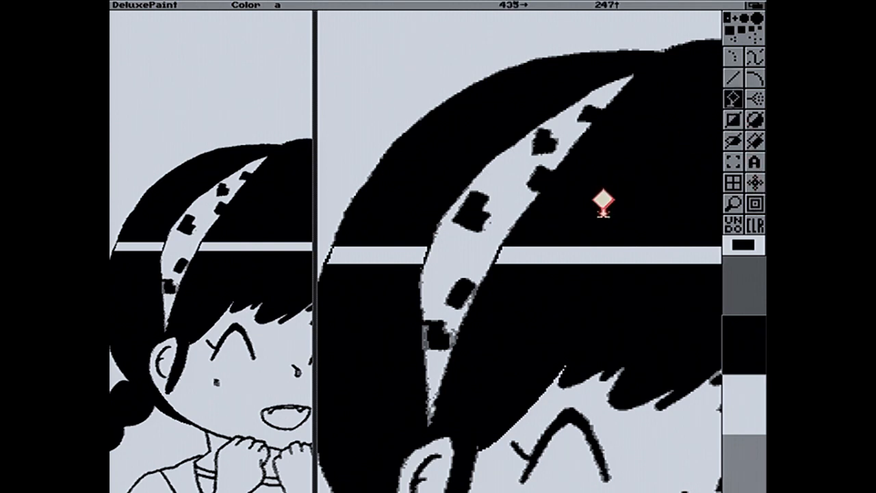
pyautogui.click(595, 250)
pyautogui.click(409, 250)
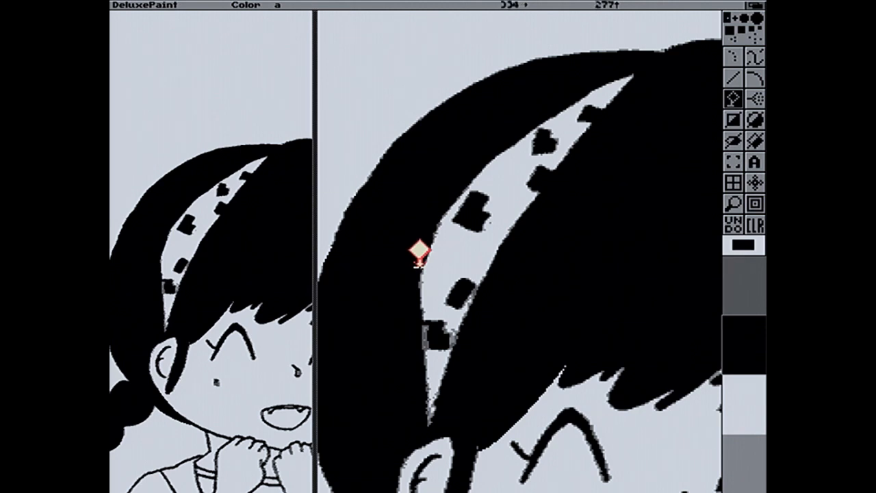
pyautogui.press('m')
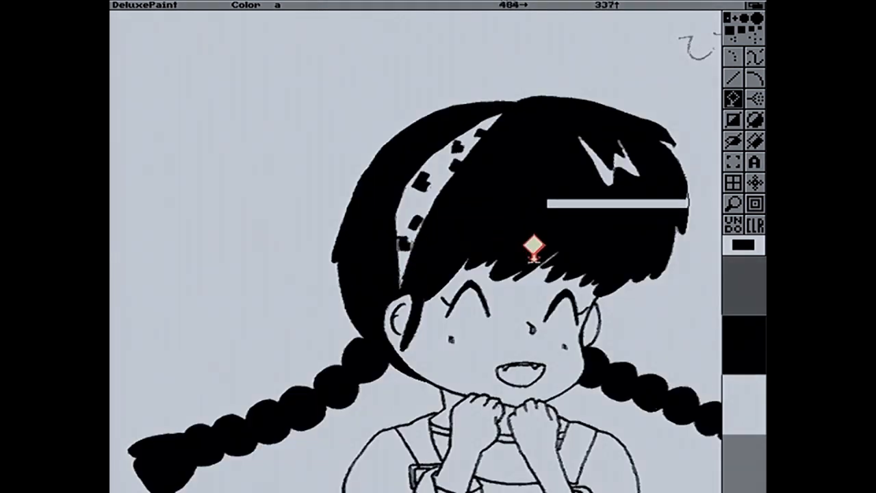
pyautogui.click(645, 198)
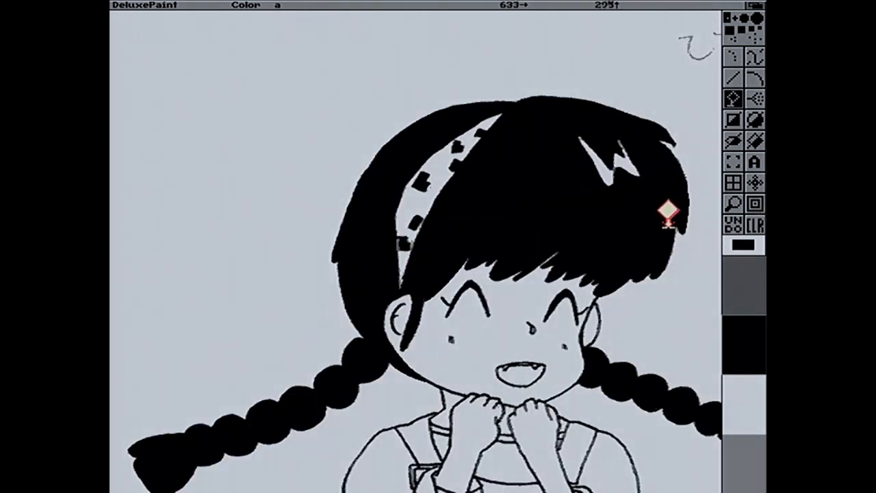
# Smooth the right outer edge of the hair with anti-aliased black straight lines in the magnified view
pyautogui.press('m')
pyautogui.press('v')
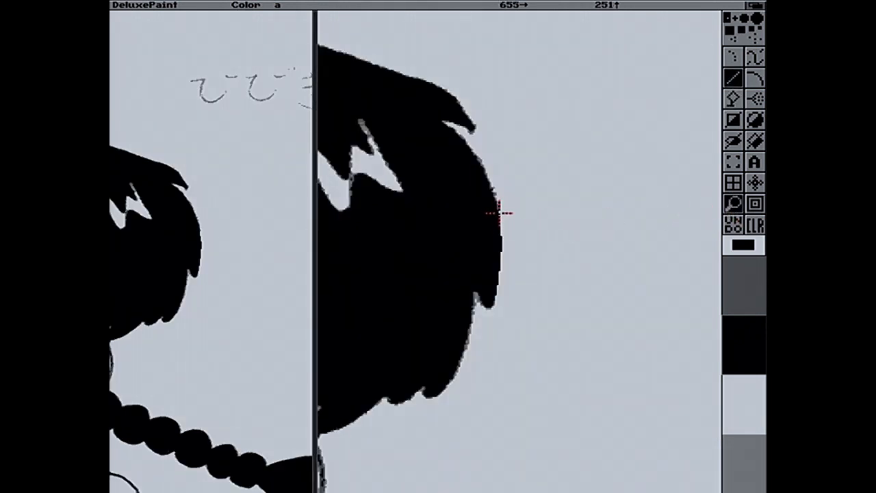
pyautogui.moveTo(499, 211); pyautogui.dragTo(497, 303)
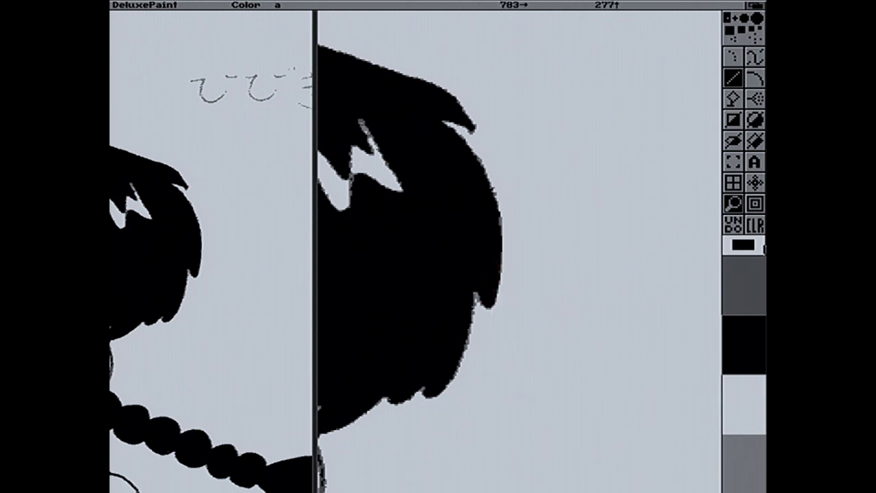
pyautogui.click(739, 209)
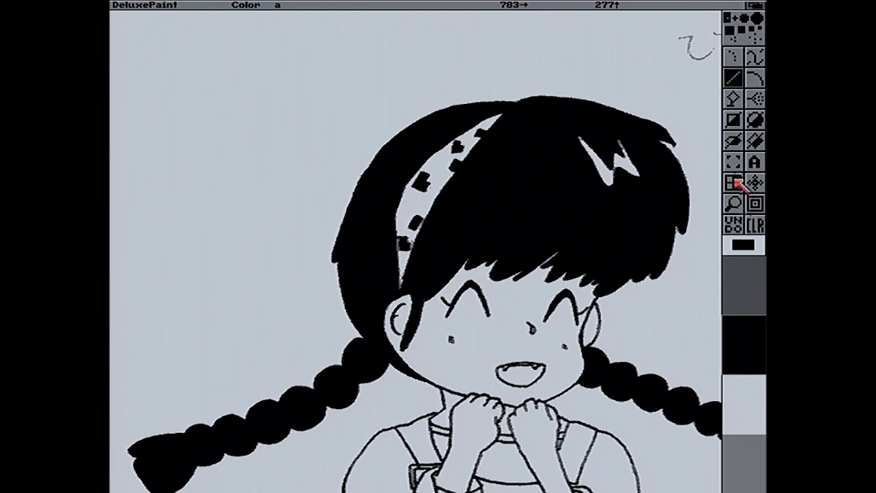
# Retouch the line between the face and the right ear above the braid with short black straight lines in the magnified view
pyautogui.click(733, 203)
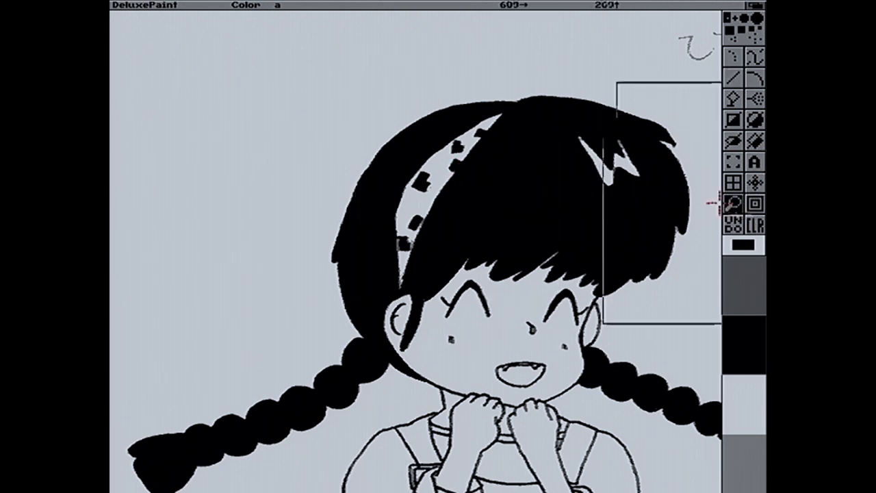
pyautogui.press('m')
pyautogui.press('Down')
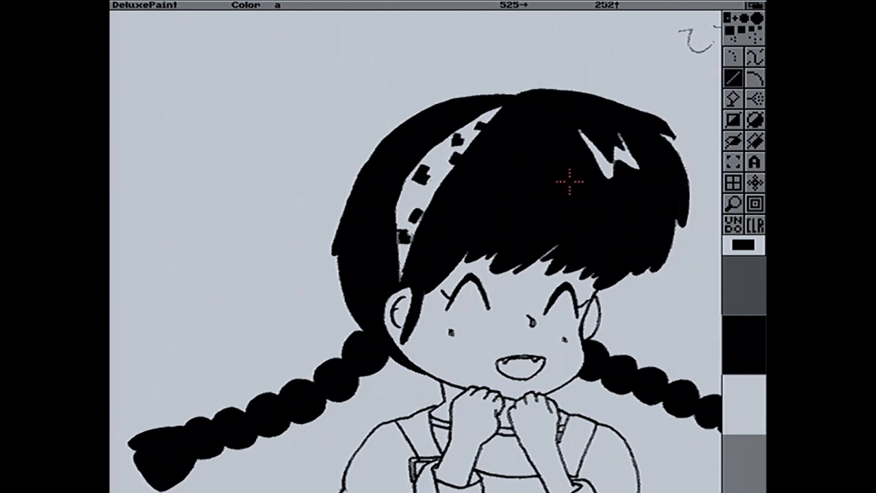
pyautogui.press('Down')
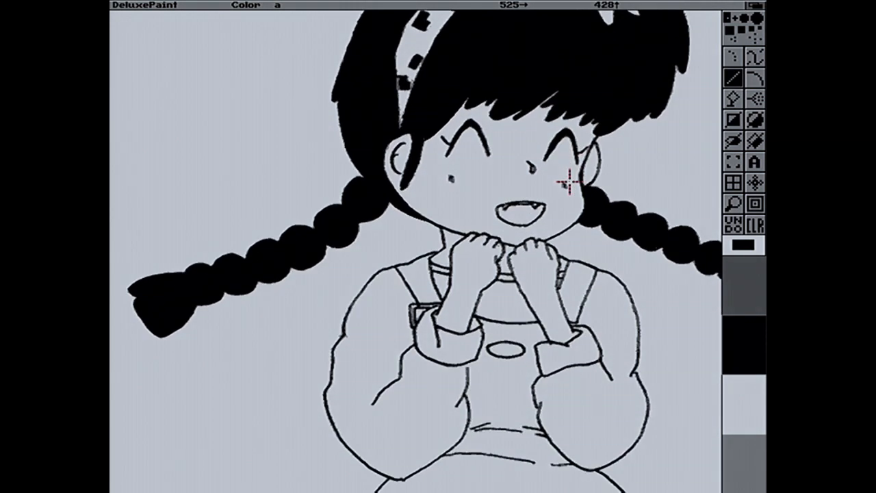
pyautogui.press('Down')
pyautogui.press('Down')
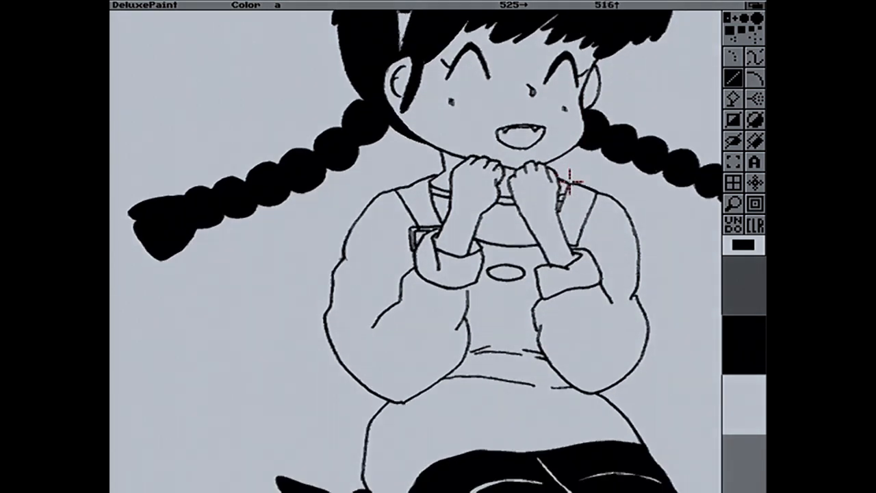
pyautogui.click(739, 202)
pyautogui.click(579, 168)
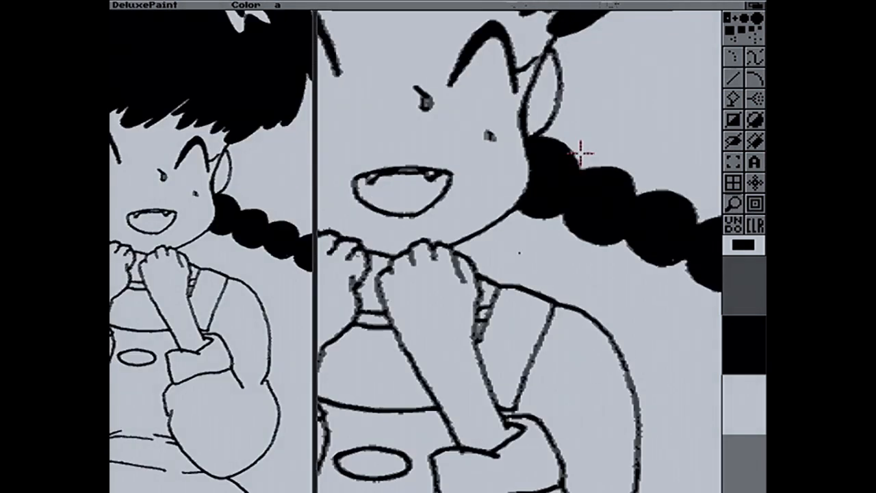
pyautogui.moveTo(525, 114); pyautogui.dragTo(533, 95)
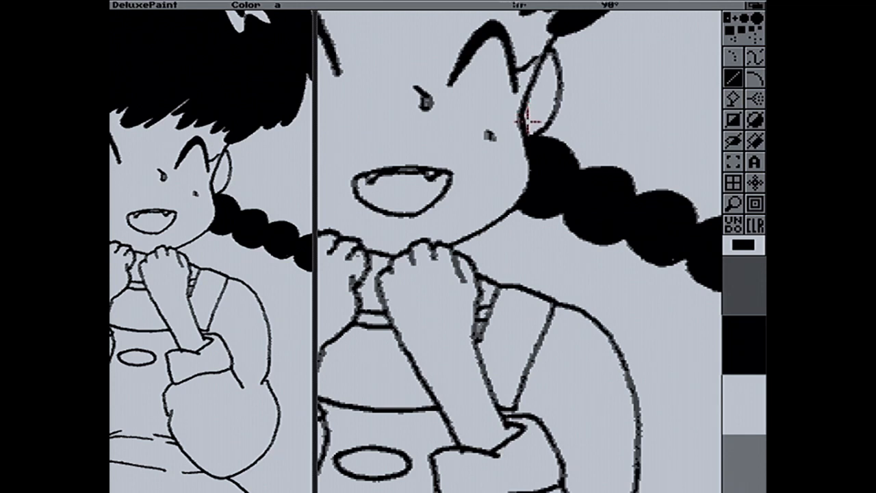
pyautogui.moveTo(524, 122)
pyautogui.mouseDown()
pyautogui.moveTo(528, 128)
pyautogui.moveTo(526, 119)
pyautogui.mouseUp()
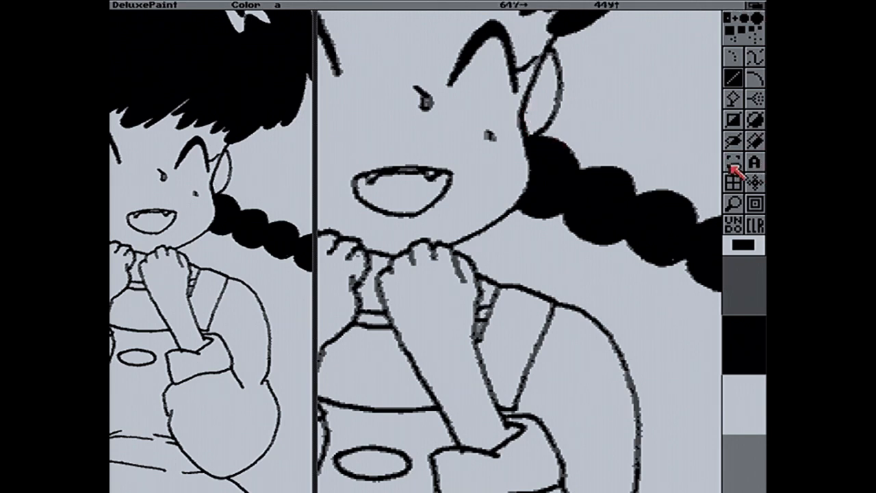
pyautogui.click(733, 203)
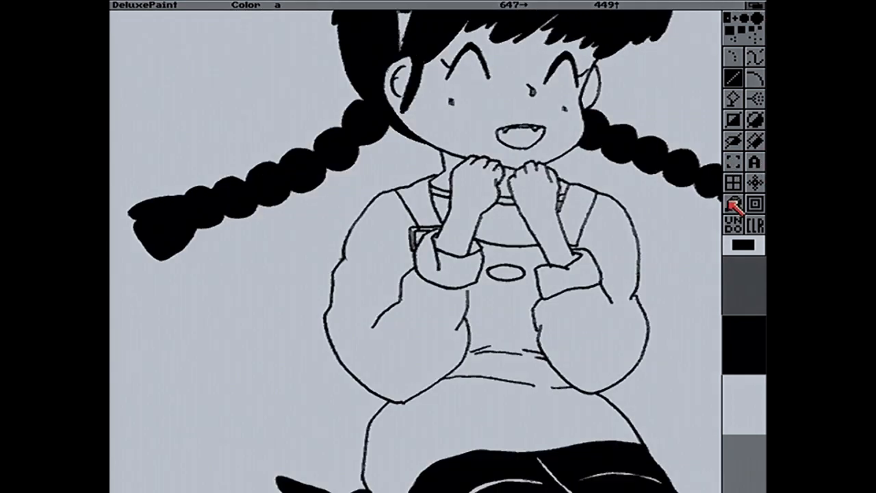
# Make a stencil that leaves only the dark grey paintable and protects the other colours
pyautogui.click(747, 277)
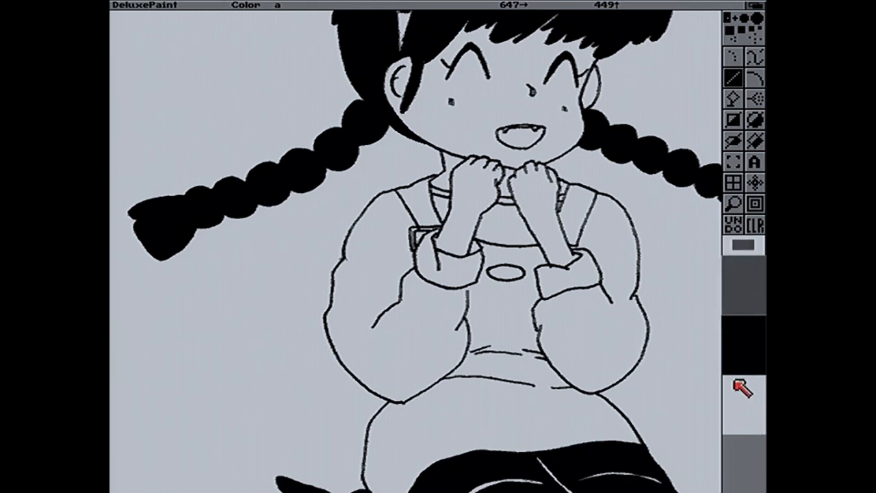
pyautogui.press('~')
pyautogui.click(239, 96)
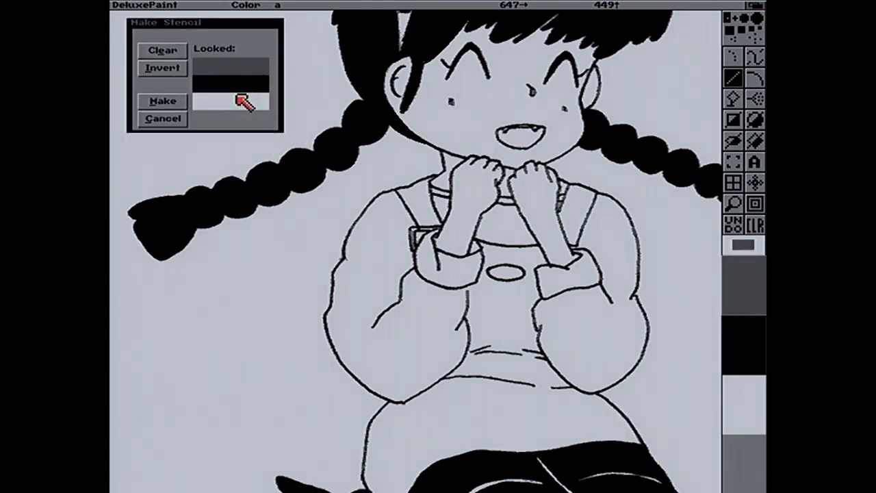
pyautogui.click(236, 65)
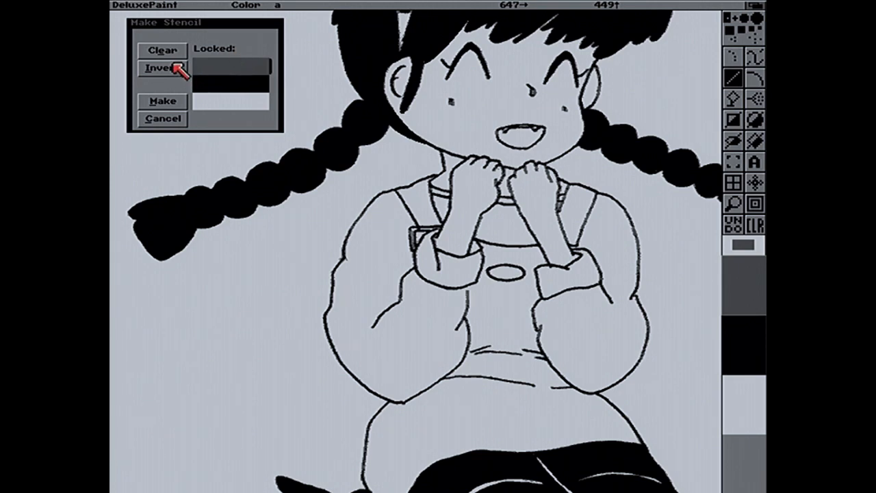
pyautogui.click(166, 103)
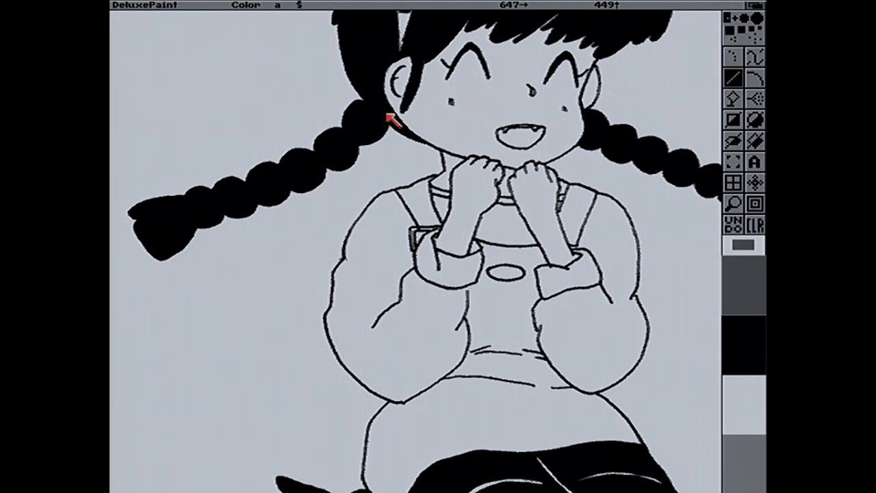
# Paint a filled black rectangle through the stencil over the upper picture, turning the dark grey pixels black
pyautogui.click(737, 122)
pyautogui.click(753, 351)
pyautogui.press('F10')
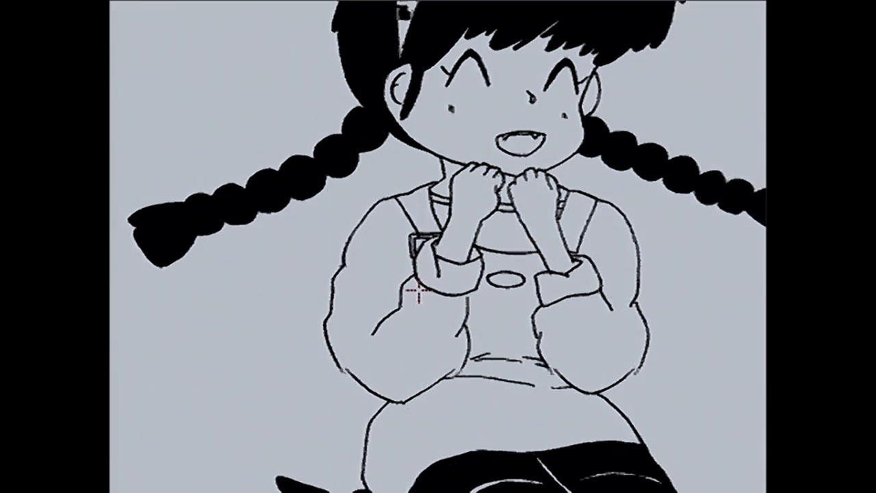
pyautogui.press('Up')
pyautogui.press('Up')
pyautogui.press('Up')
pyautogui.press('Up')
pyautogui.press('Up')
pyautogui.press('Up')
pyautogui.press('Up')
pyautogui.press('Up')
pyautogui.press('Up')
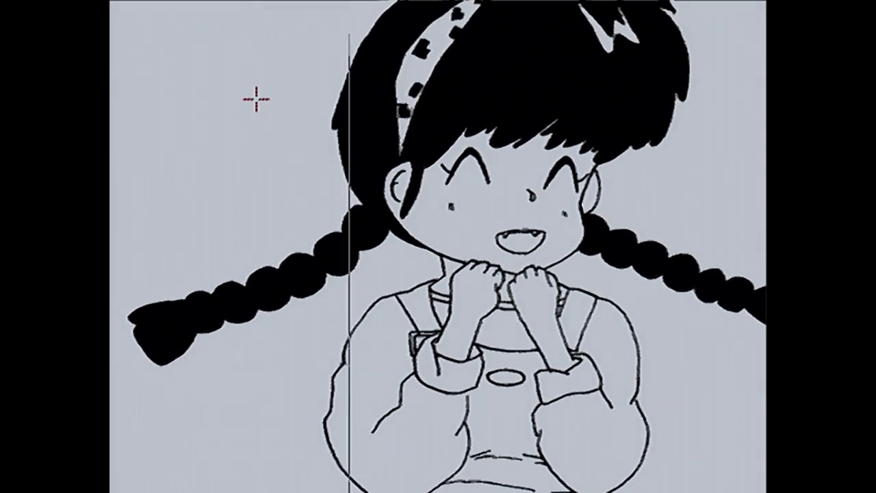
# Clean up the lowest dark check on the headband in the magnified view
pyautogui.press('b')
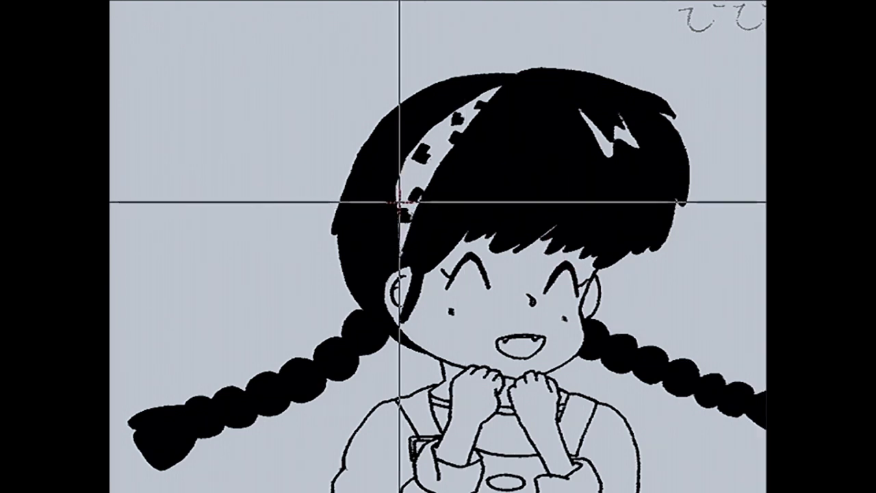
pyautogui.press('m')
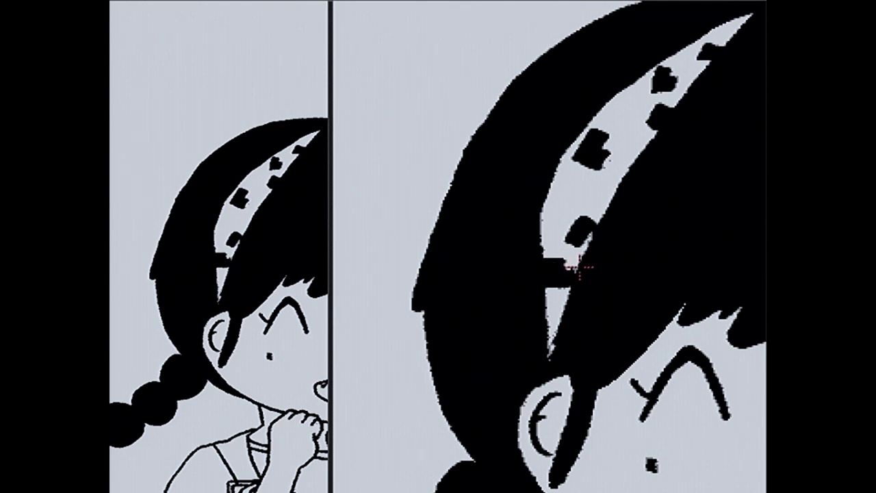
pyautogui.press('F10')
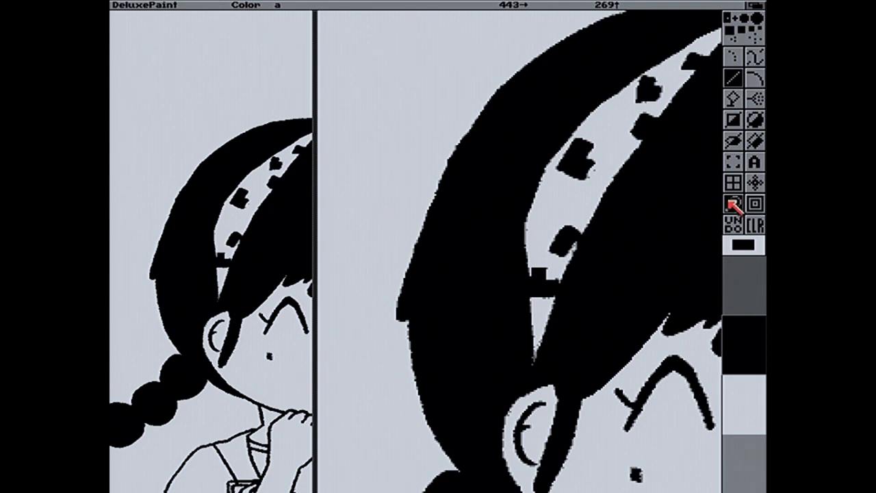
pyautogui.click(731, 204)
# Paint filled black rectangles through the stencil over the right braid and lower body, turning the remaining dark grey pixels black
pyautogui.click(733, 127)
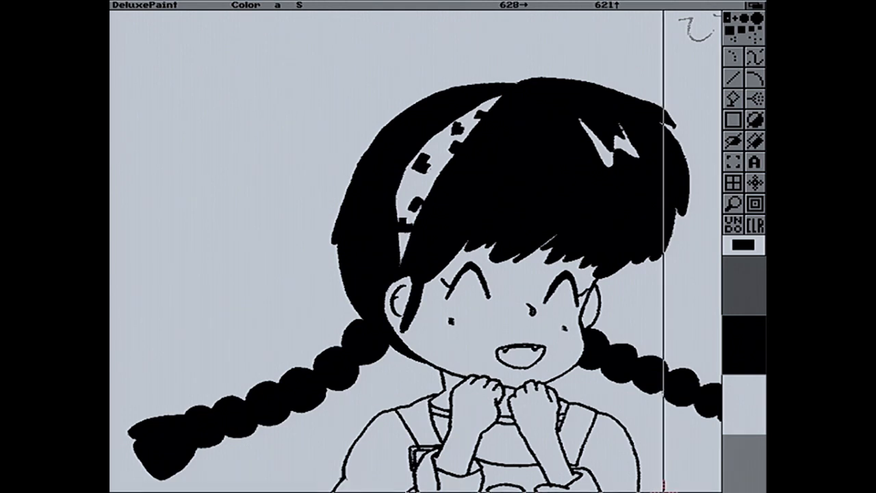
pyautogui.press('Right')
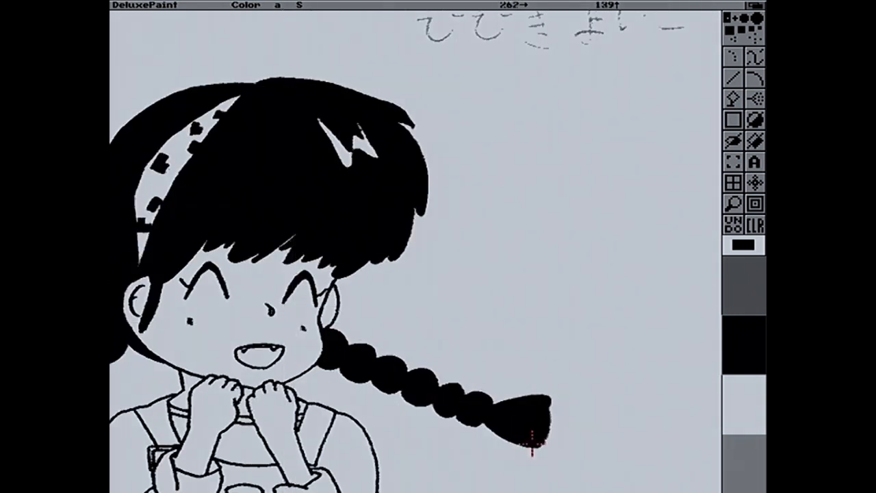
pyautogui.press('Down')
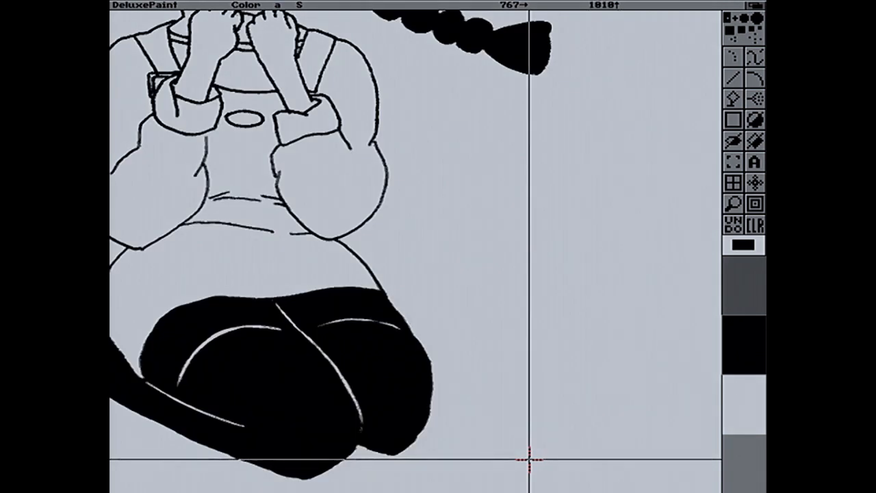
pyautogui.moveTo(260, 65)
pyautogui.mouseDown()
pyautogui.moveTo(397, 278)
pyautogui.moveTo(484, 486)
pyautogui.mouseUp()
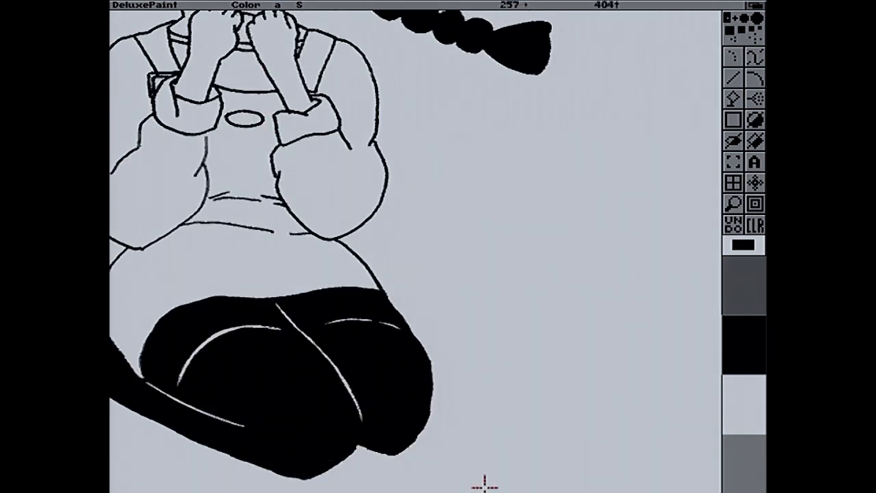
# Paint a filled black rectangle through the stencil over the upper left edge of the black thighs
pyautogui.moveTo(175, 300); pyautogui.dragTo(245, 345)
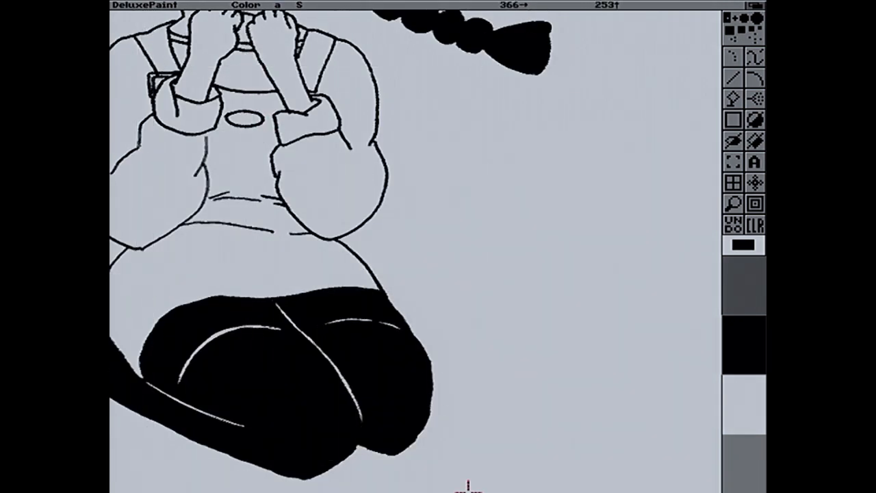
pyautogui.press('Left')
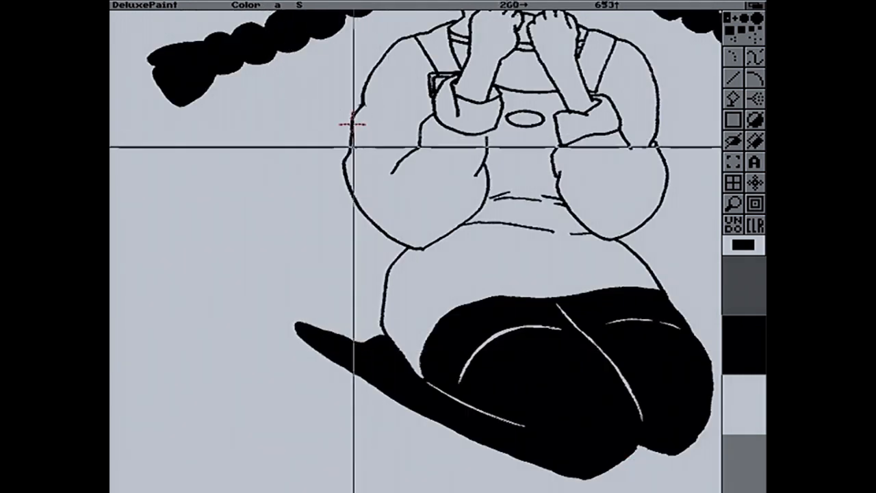
pyautogui.press('Up')
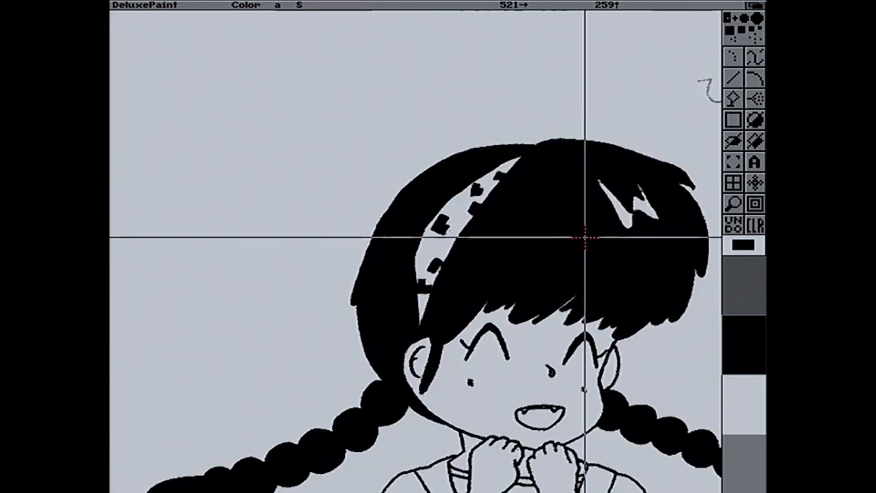
pyautogui.press('Down')
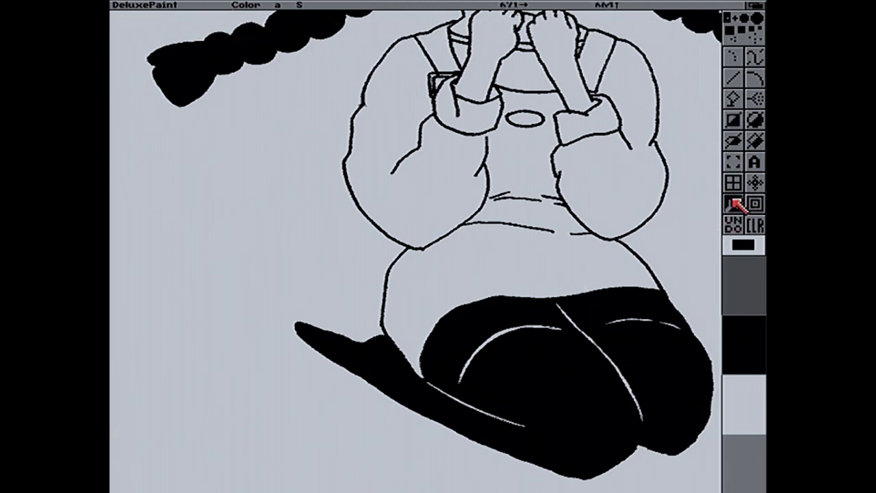
# Turn the dark grey palette colour red by setting its red component to 255
pyautogui.click(735, 274)
pyautogui.press('p')
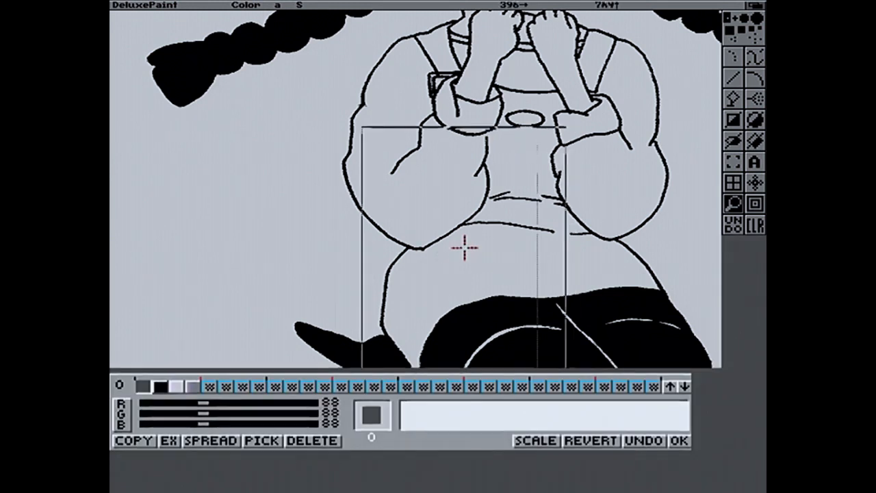
pyautogui.moveTo(207, 404); pyautogui.dragTo(475, 417)
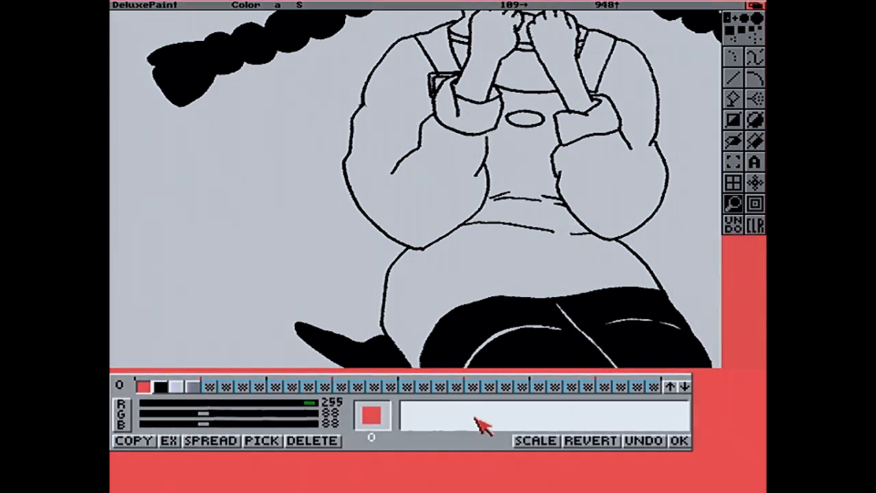
pyautogui.click(678, 441)
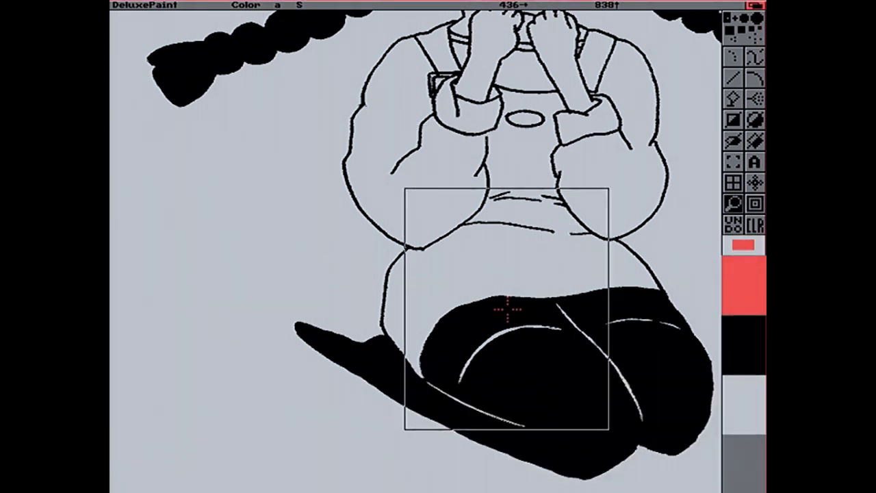
# Switch to the filled rectangle with black as the paint colour for the red pixels at the headband's lower end
pyautogui.press('Up')
pyautogui.press('Up')
pyautogui.press('Up')
pyautogui.press('Up')
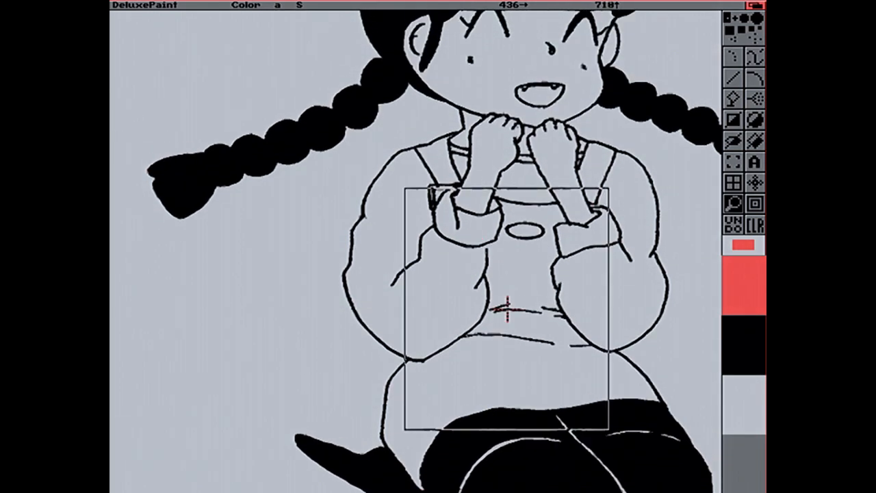
pyautogui.press('Up')
pyautogui.press('Up')
pyautogui.press('Up')
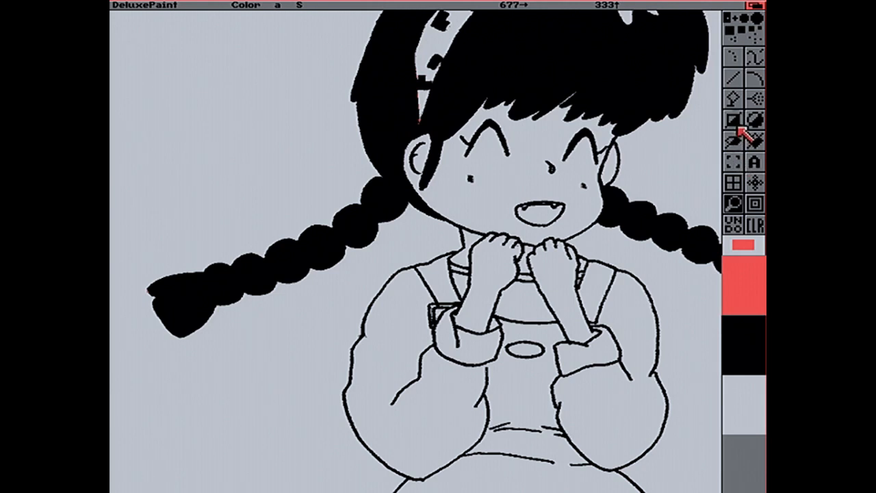
pyautogui.click(738, 127)
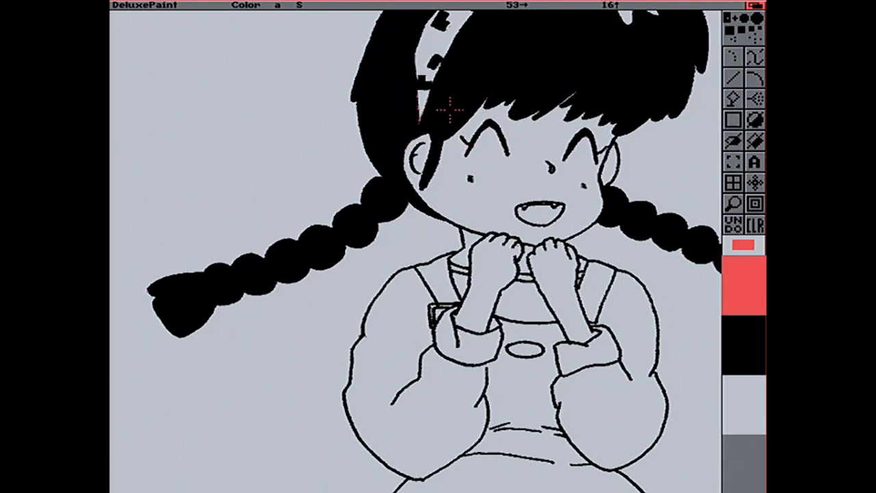
pyautogui.click(760, 346)
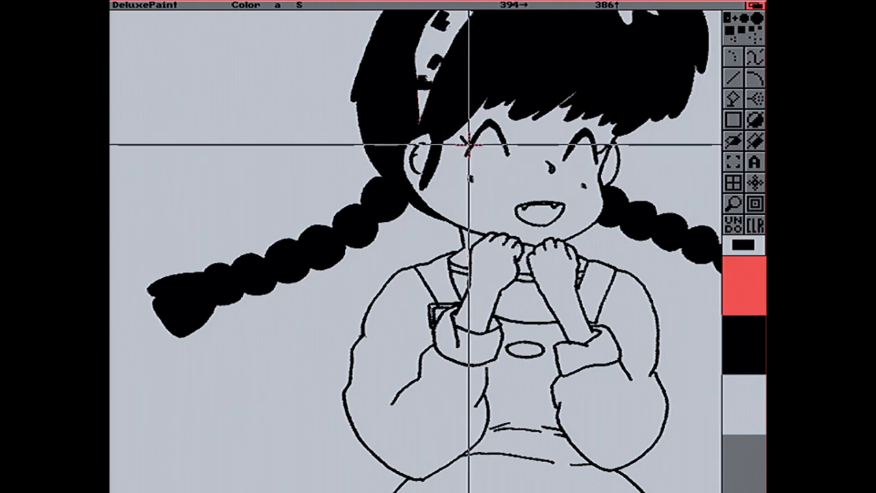
# Turn off anti-aliasing and, through a remade stencil that leaves only red paintable, blacken the red pixels at the headband's lower end
pyautogui.hotkey('shift', '`')
pyautogui.click(162, 122)
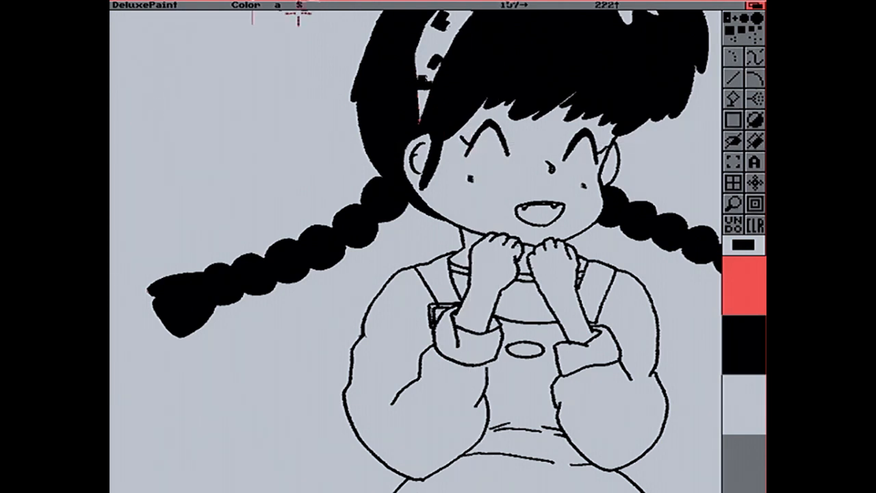
pyautogui.rightClick(485, 7)
pyautogui.moveTo(350, 56)
pyautogui.rightClick(388, 68)
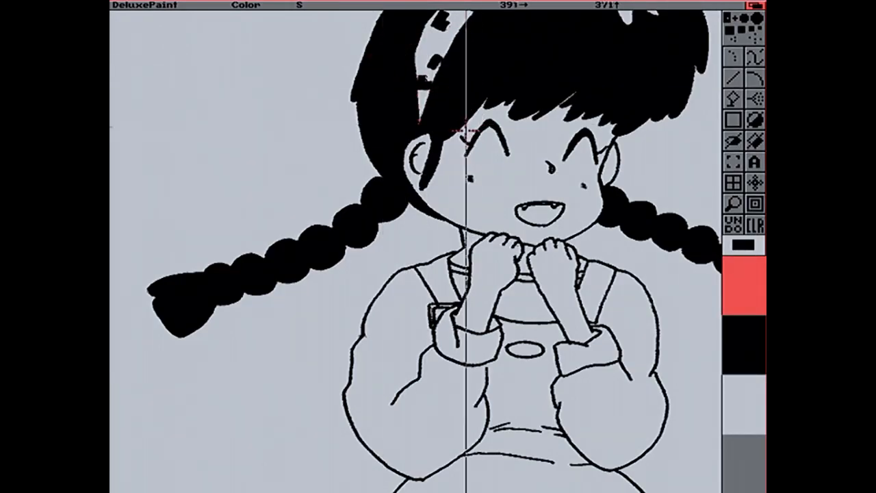
pyautogui.press('~')
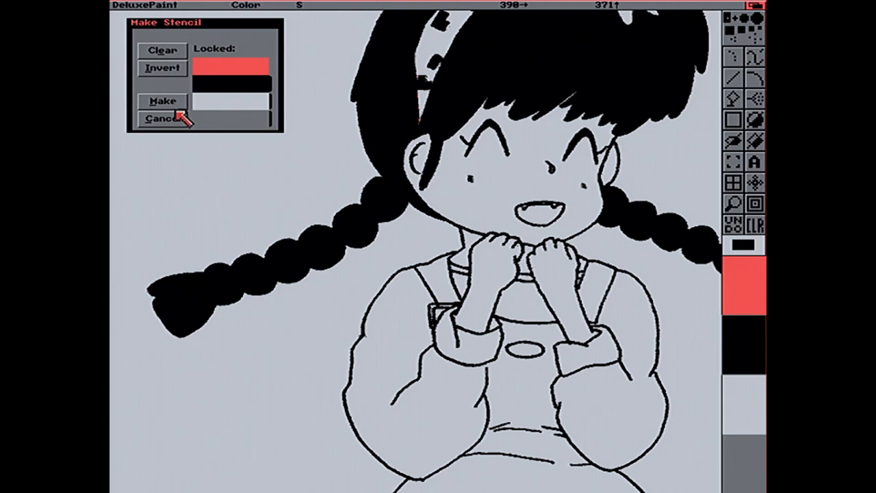
pyautogui.click(168, 111)
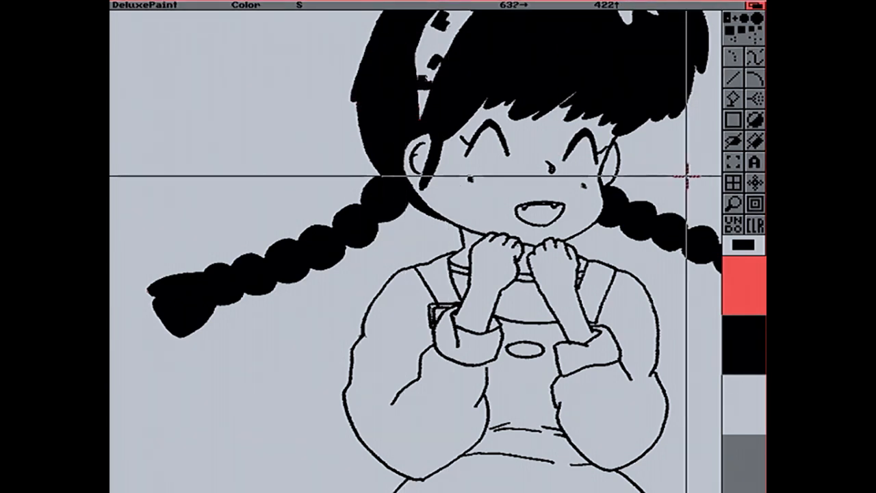
# Examine the hair, face and braids for remaining red pixels
pyautogui.press('Up')
pyautogui.press('Up')
pyautogui.press('Up')
pyautogui.press('Up')
pyautogui.press('Up')
pyautogui.press('Up')
pyautogui.press('Up')
pyautogui.press('Up')
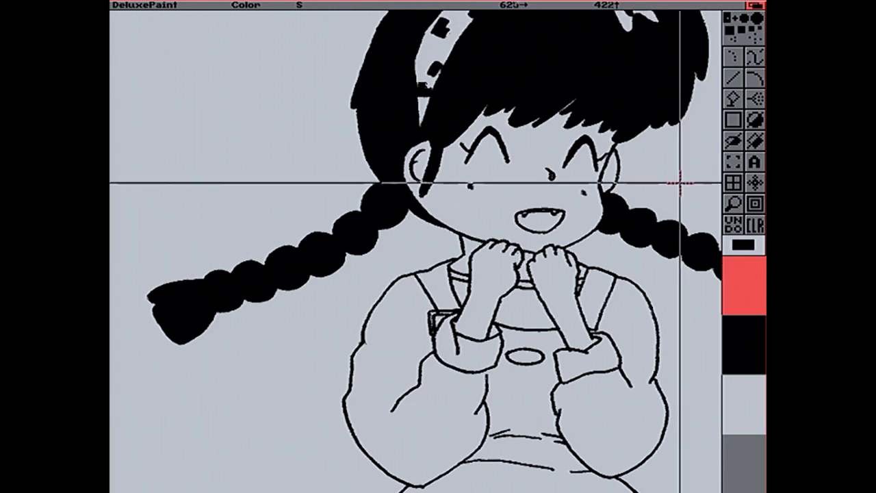
pyautogui.press('Up')
pyautogui.press('Up')
pyautogui.press('Up')
pyautogui.press('Up')
pyautogui.press('Up')
pyautogui.press('Up')
pyautogui.press('Up')
pyautogui.press('Up')
pyautogui.press('Up')
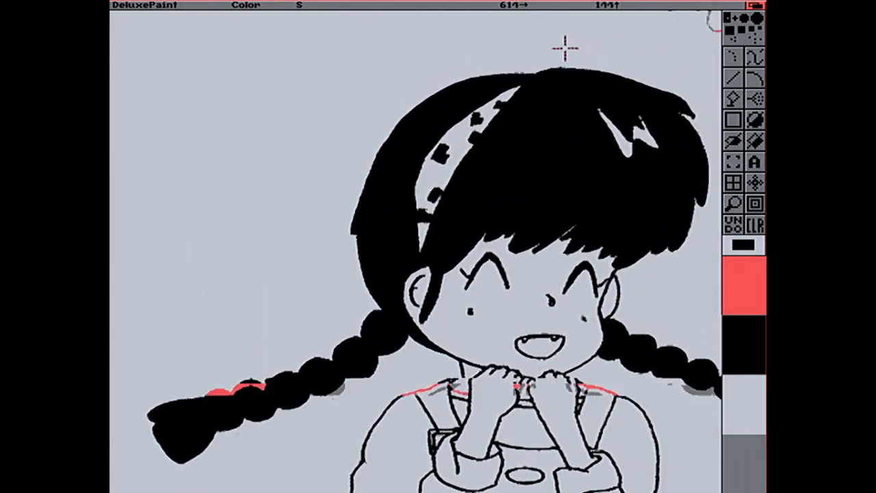
pyautogui.press('Right')
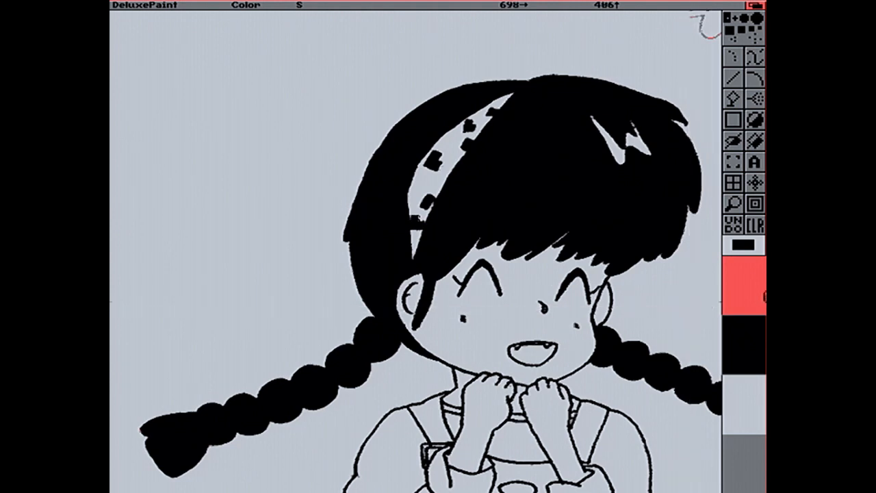
# Show the whole page to check the complete picture
pyautogui.rightClick(150, 9)
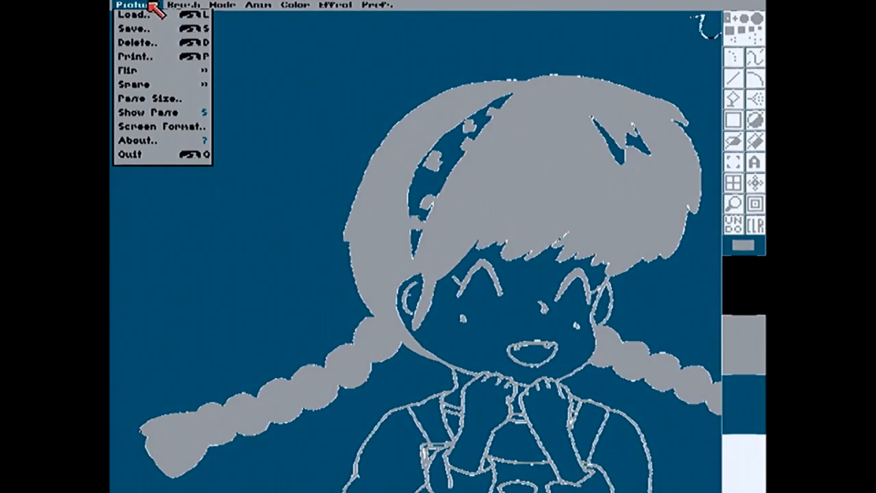
pyautogui.rightClick(136, 115)
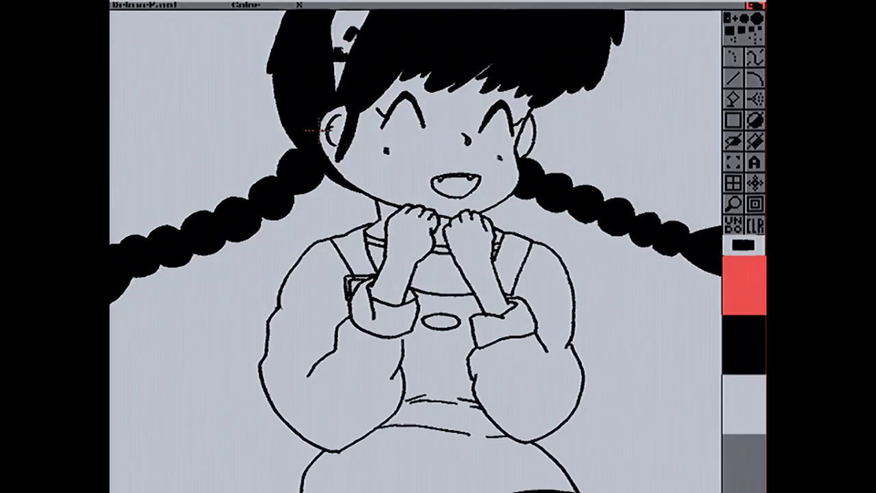
pyautogui.click(144, 111)
pyautogui.rightClick(157, 5)
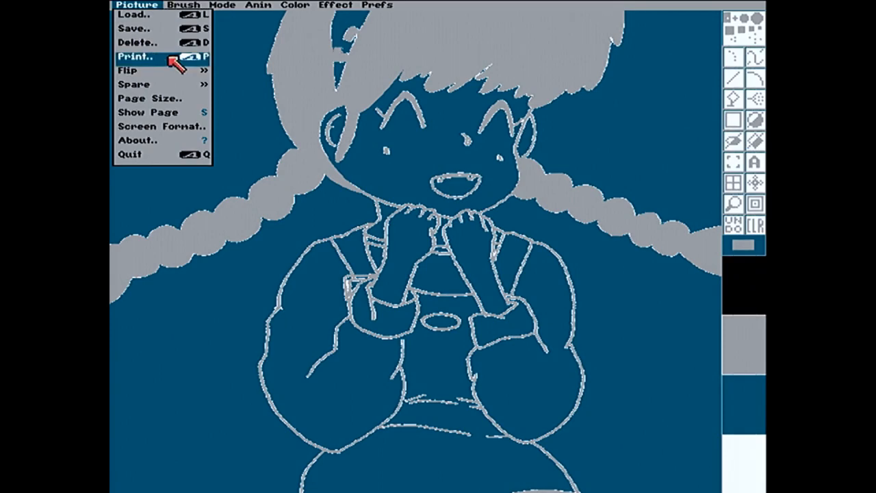
pyautogui.rightClick(158, 6)
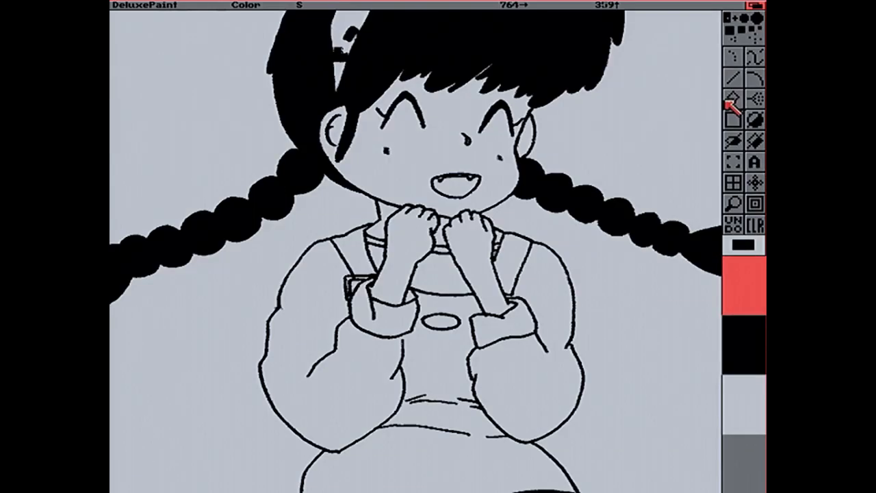
# Flood-fill the background beside the right braid and above the left braid with red, using the full screen without the toolbox
pyautogui.click(732, 102)
pyautogui.press('F10')
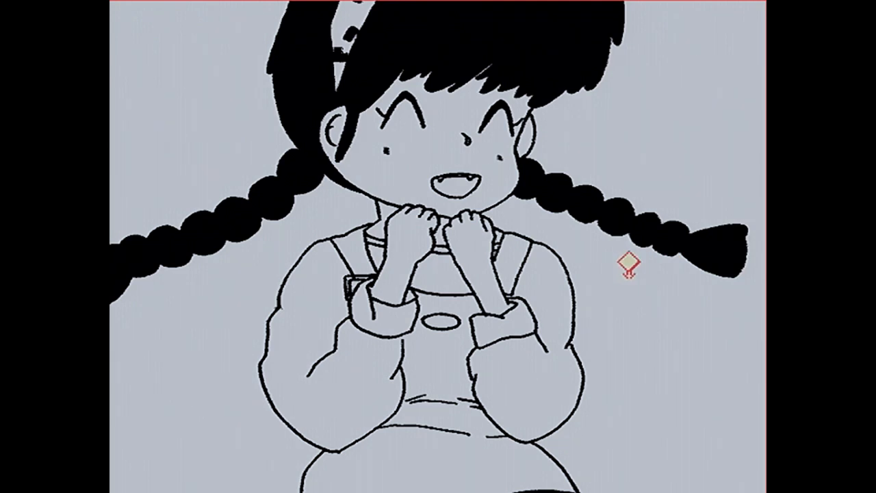
pyautogui.click(628, 264)
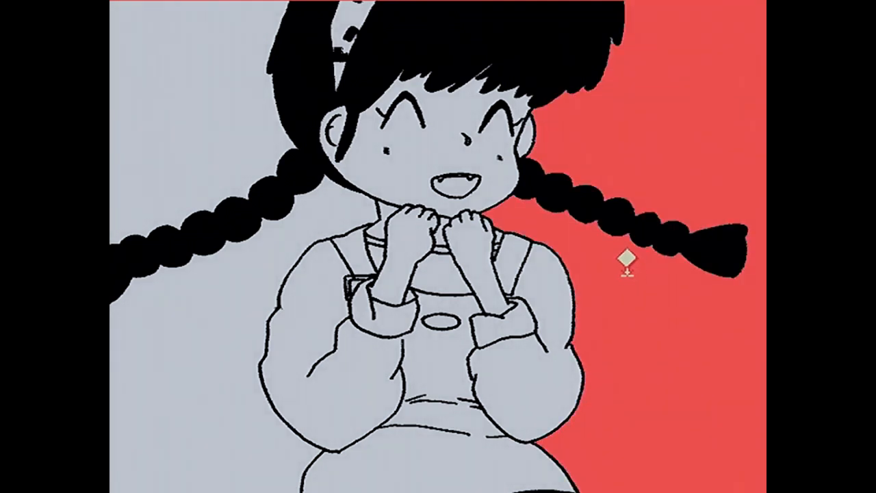
pyautogui.scroll(5, 301, 185)
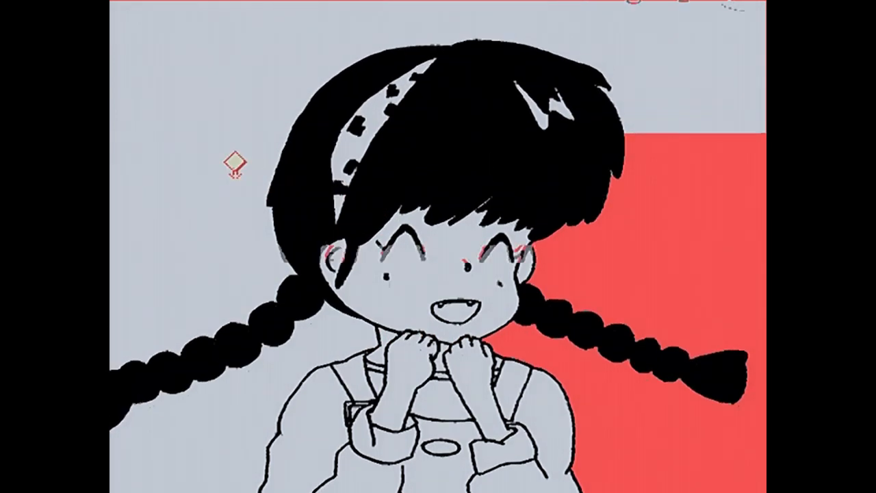
pyautogui.scroll(1, 232, 161)
pyautogui.click(224, 154)
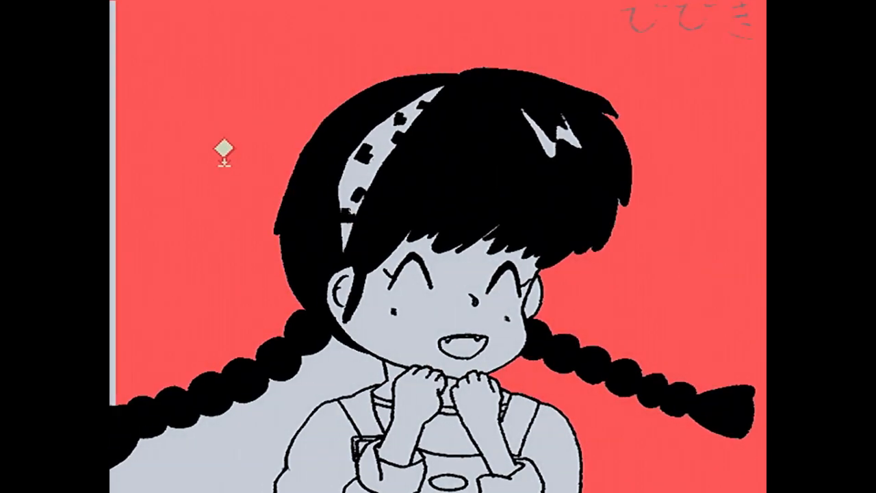
# Flood-fill the unfilled background at the picture's left edge and below the left braid with red
pyautogui.hscroll(-4, 223, 151)
pyautogui.click(183, 192)
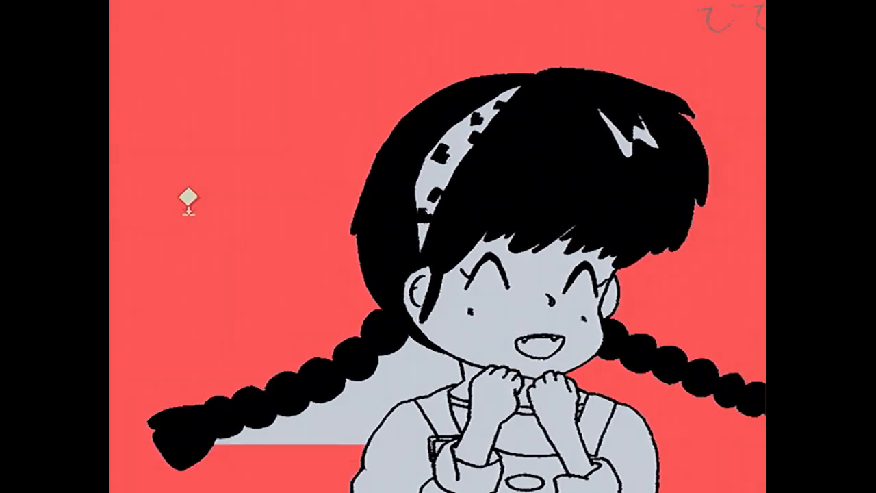
pyautogui.scroll(-6, 189, 199)
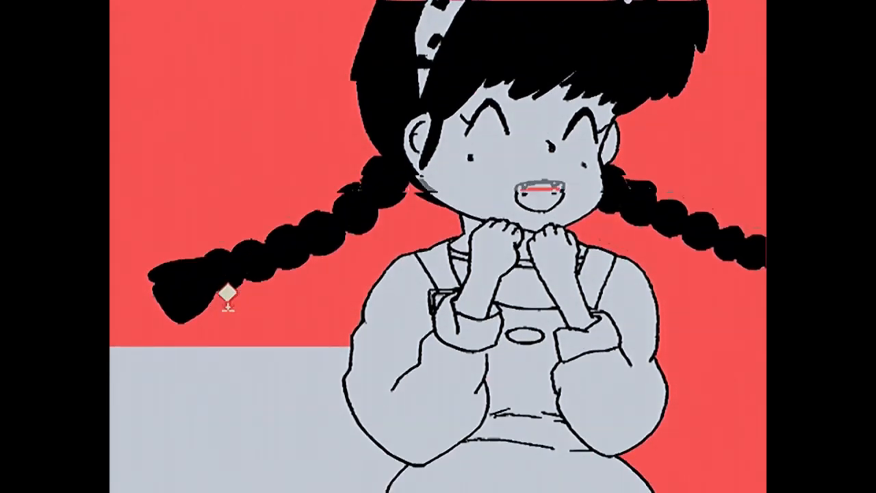
pyautogui.scroll(-4, 182, 284)
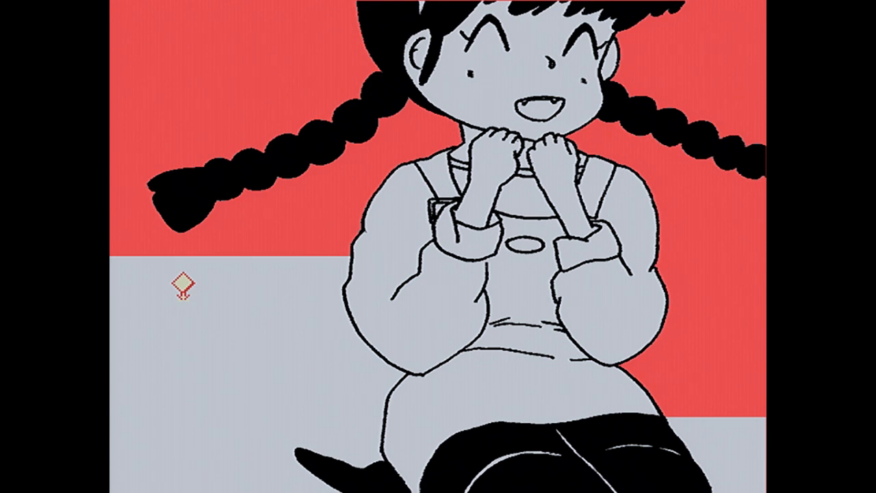
pyautogui.click(177, 331)
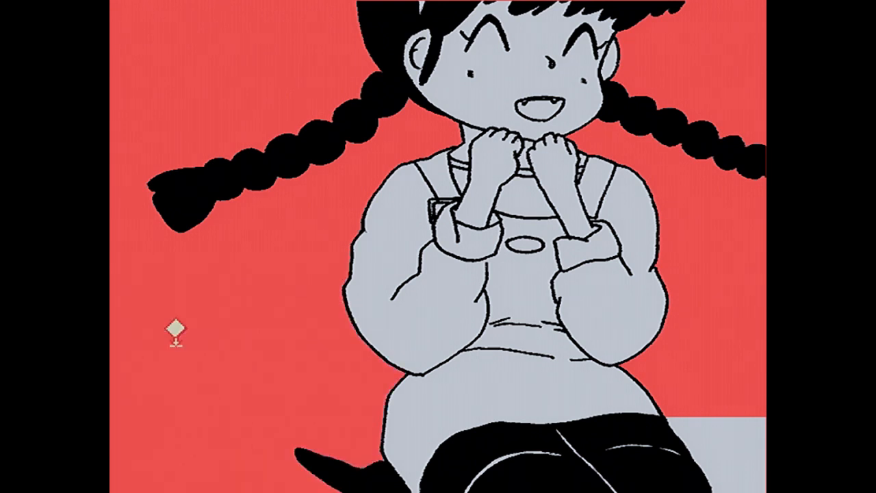
# Flood-fill the background below the legs and at the lower right of the picture with red
pyautogui.scroll(-3, 208, 328)
pyautogui.scroll(-5, 286, 349)
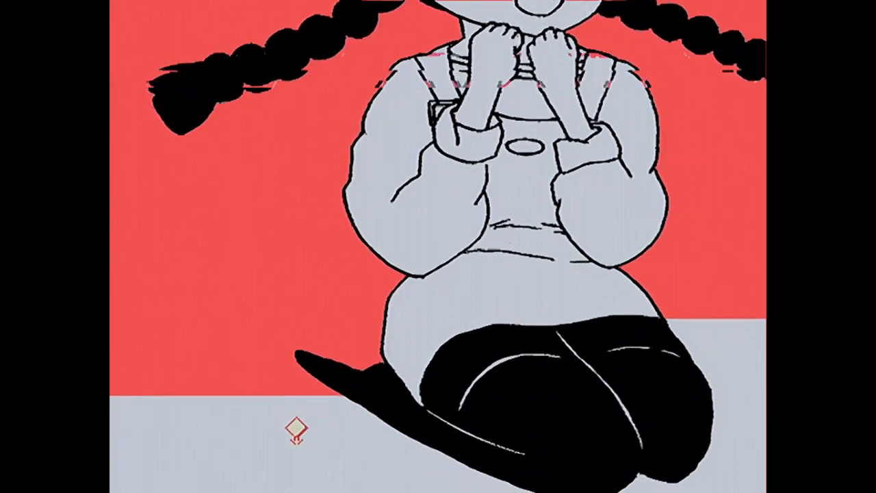
pyautogui.click(294, 430)
pyautogui.hscroll(6, 294, 430)
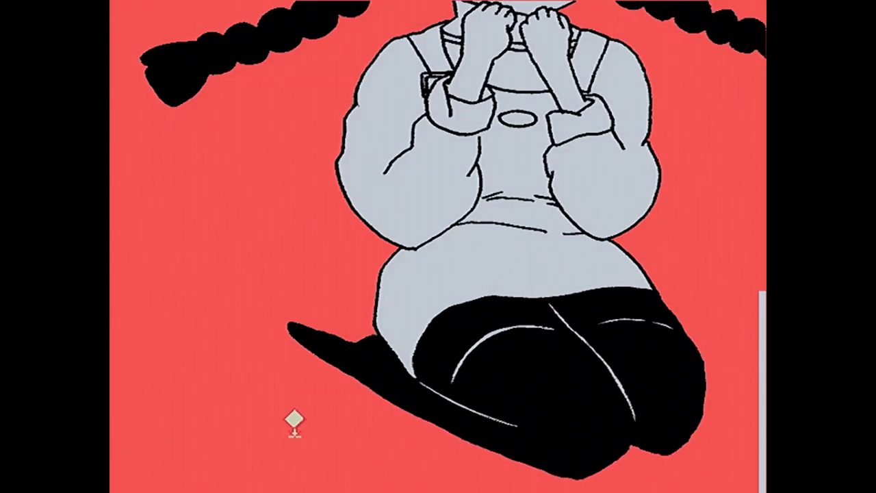
pyautogui.hscroll(6, 617, 414)
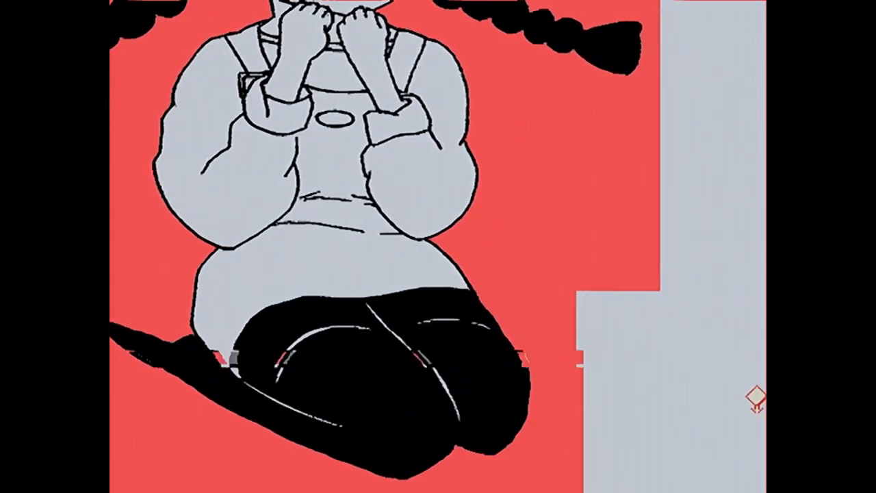
pyautogui.click(715, 395)
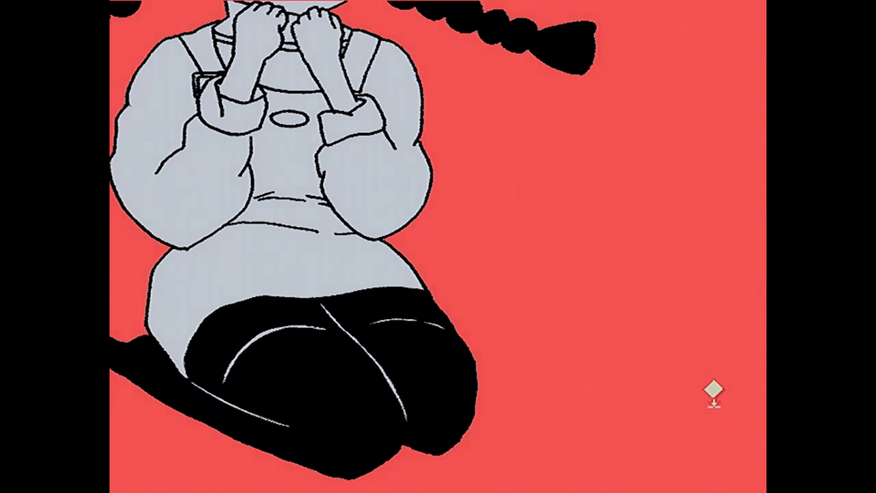
# Flood-fill the unfilled background around the lettering above the right braid and along the picture's upper edge with red
pyautogui.scroll(5, 711, 394)
pyautogui.scroll(6, 667, 98)
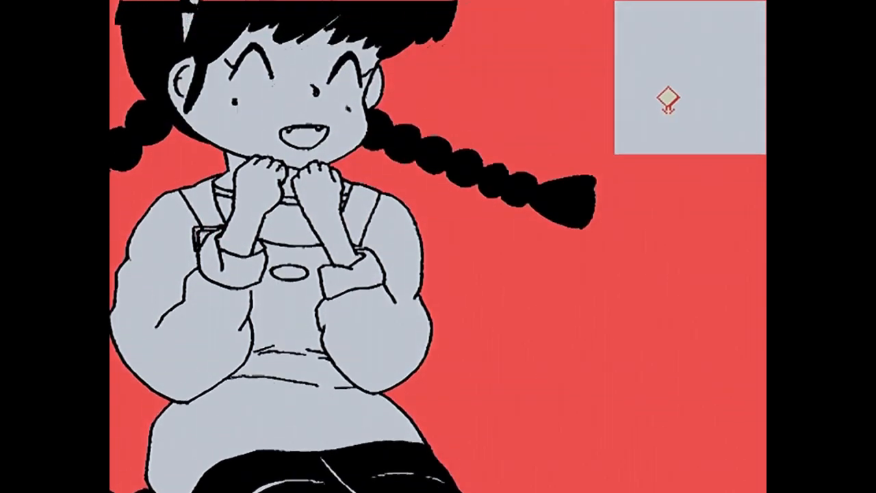
pyautogui.click(665, 98)
pyautogui.scroll(6, 664, 97)
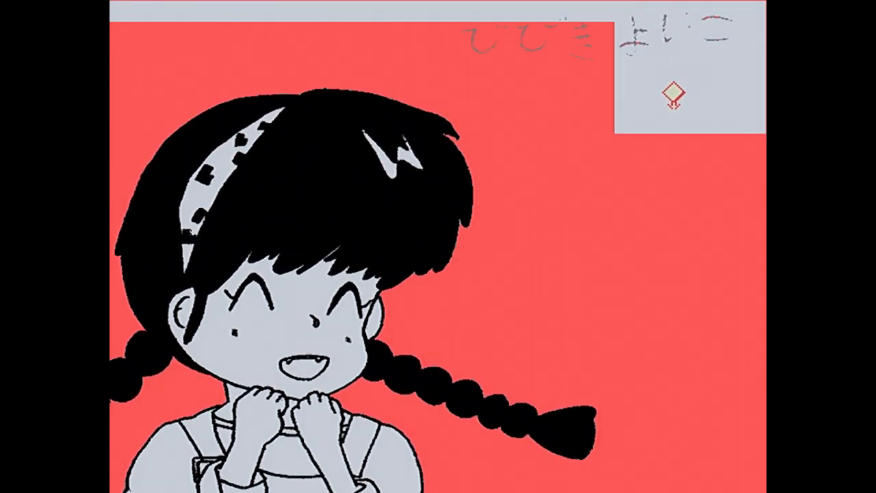
pyautogui.scroll(2, 674, 95)
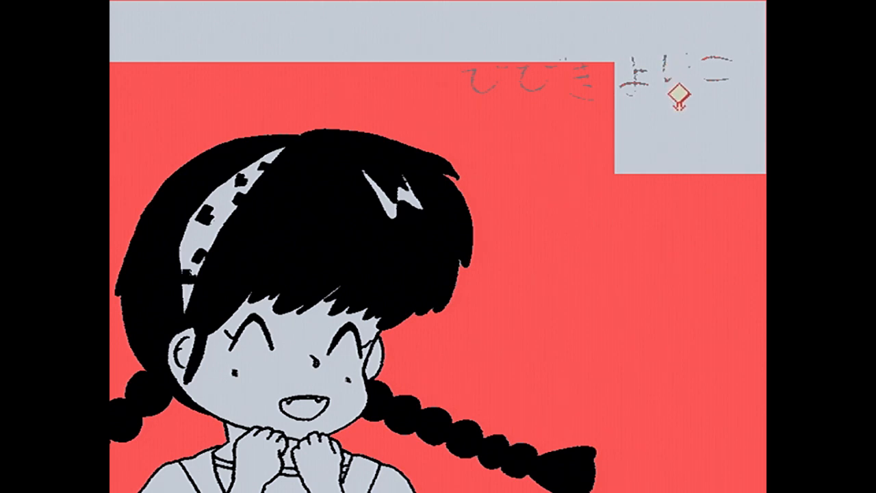
pyautogui.click(632, 154)
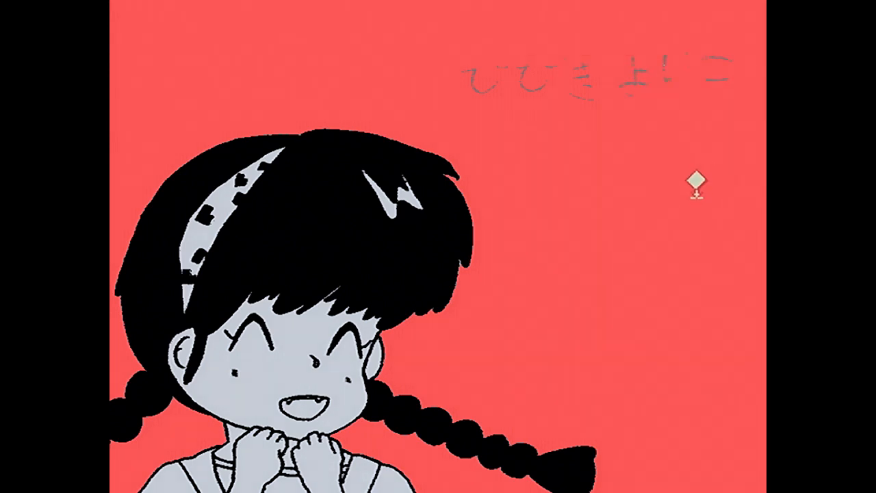
# Flood-fill the remaining background strip in the picture's upper-left corner with red, keeping the whole area behind the head red
pyautogui.hscroll(-5, 701, 178)
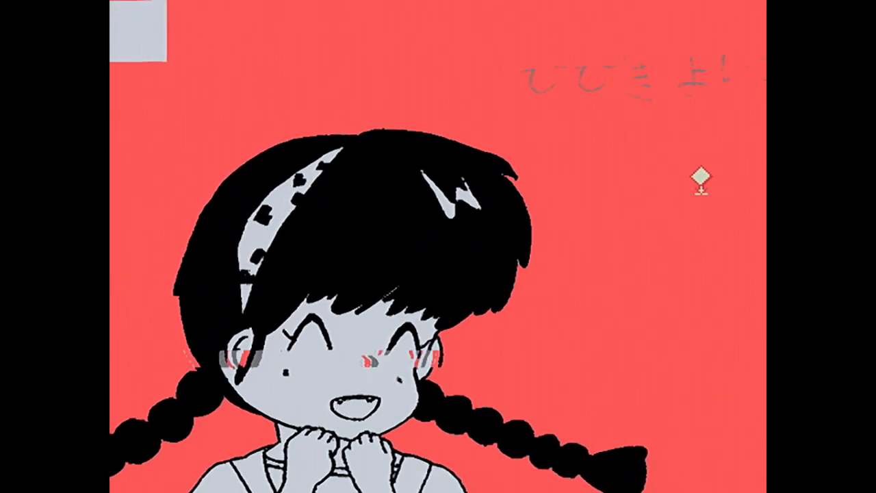
pyautogui.hscroll(-6, 700, 178)
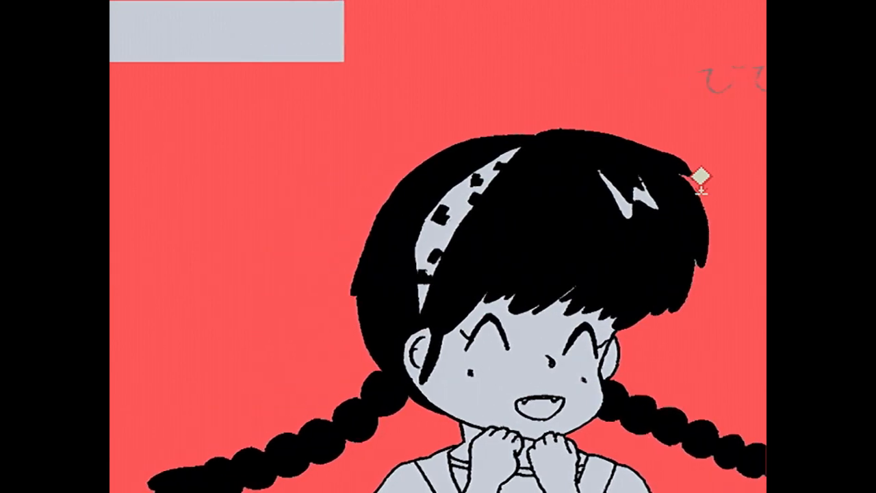
pyautogui.click(273, 15)
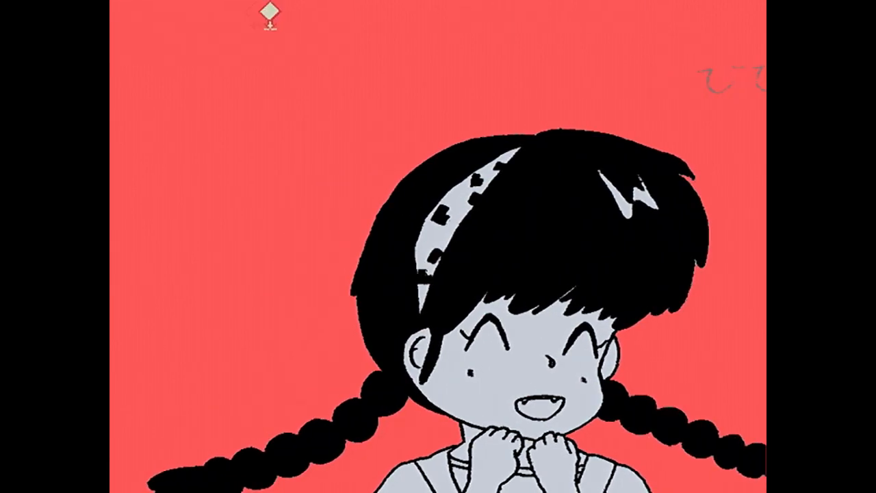
pyautogui.click(136, 12)
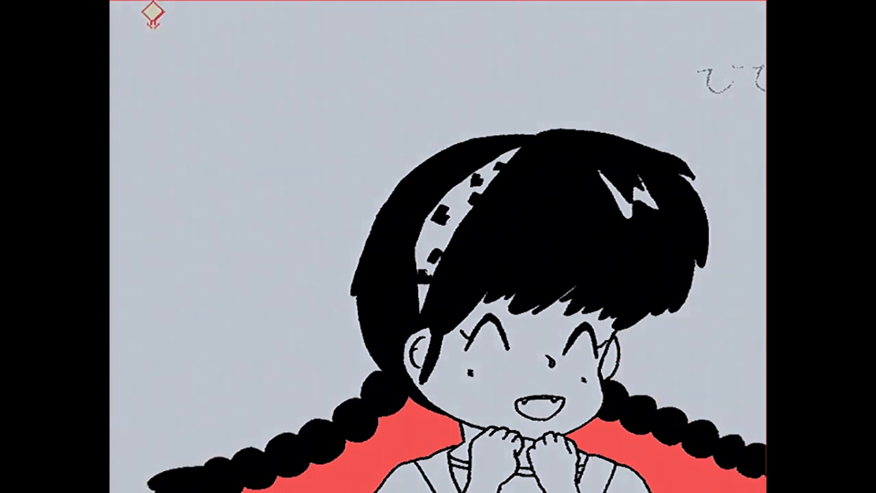
pyautogui.click(165, 24)
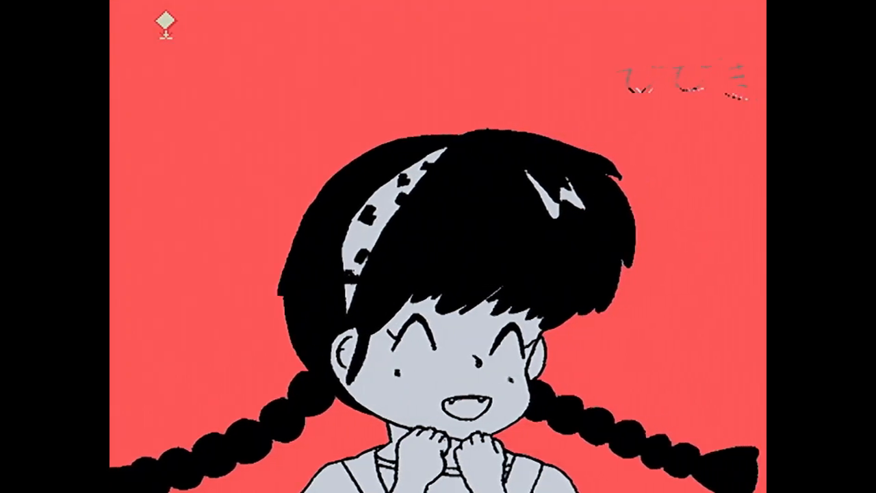
# Show the toolbox again and save the picture as Yoiko-1050-Edit-2.iff in the Manga drawer
pyautogui.press('F10')
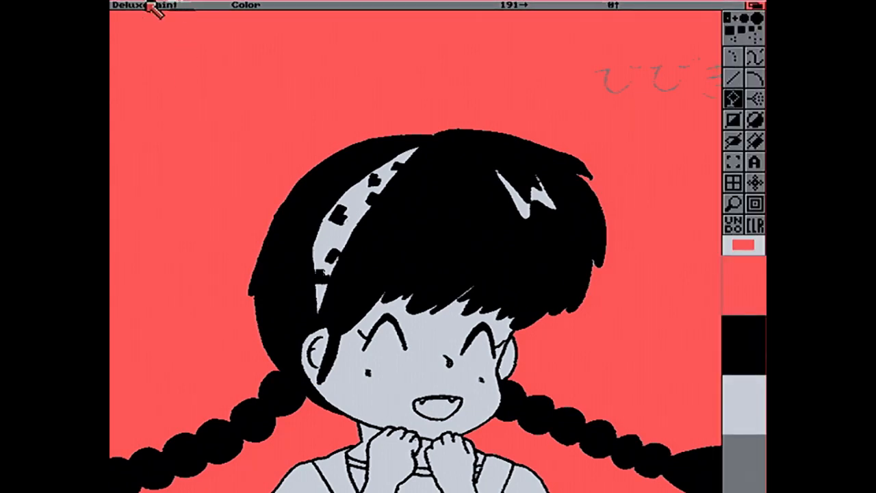
pyautogui.rightClick(162, 6)
pyautogui.click(146, 30)
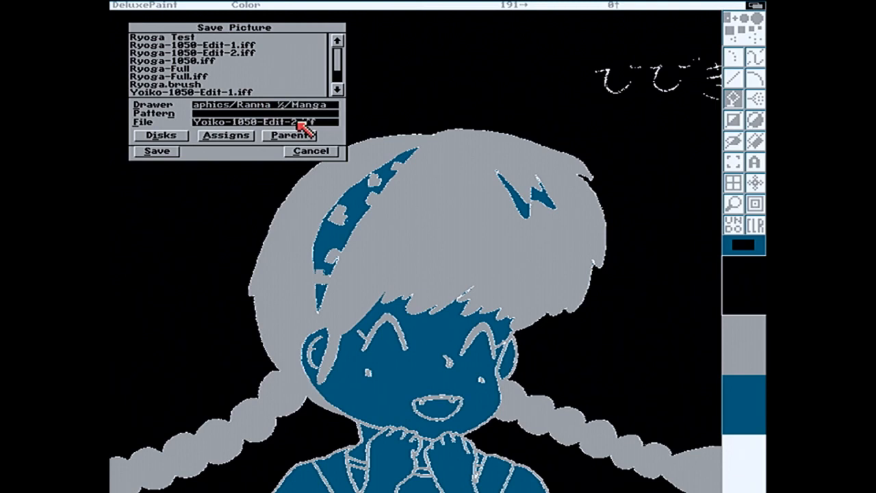
pyautogui.press('Return')
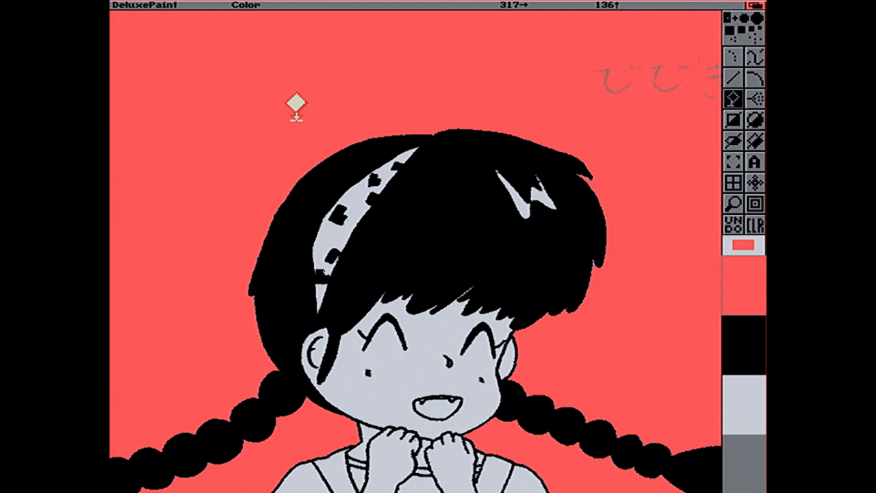
# Turn the light grey palette colour white by raising its blue and setting its red and green to 255
pyautogui.press('p')
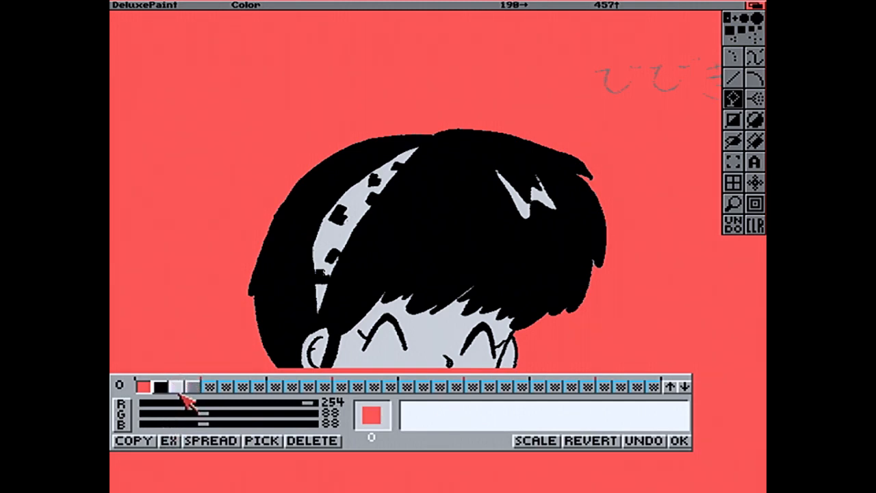
pyautogui.click(176, 387)
pyautogui.moveTo(299, 409); pyautogui.dragTo(357, 415)
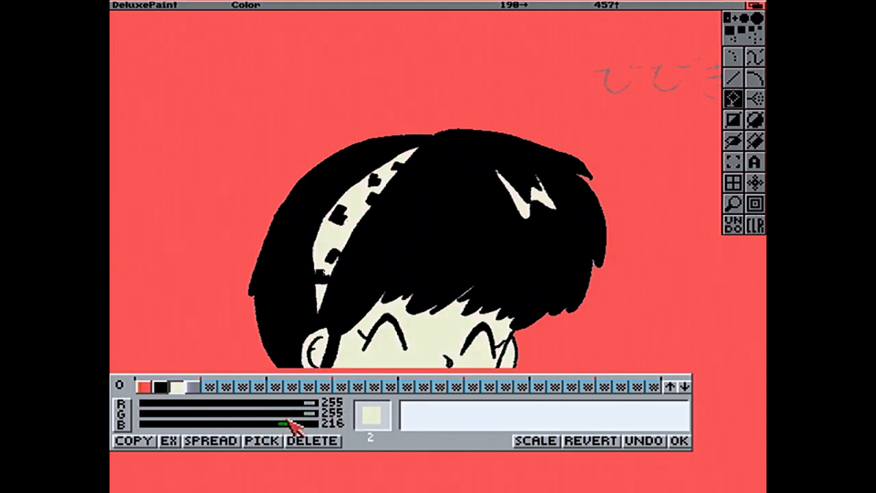
pyautogui.click(677, 441)
# Save the recoloured picture over Yoiko-1050-Edit-2.iff
pyautogui.rightClick(226, 6)
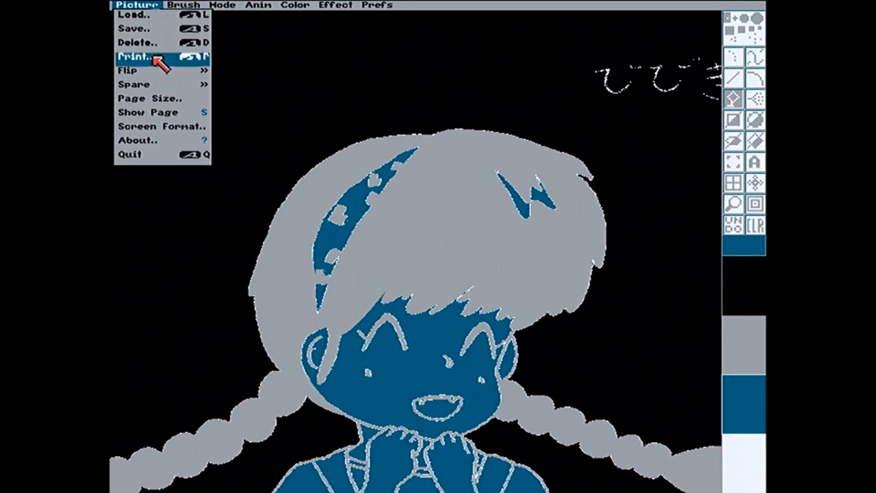
pyautogui.click(145, 28)
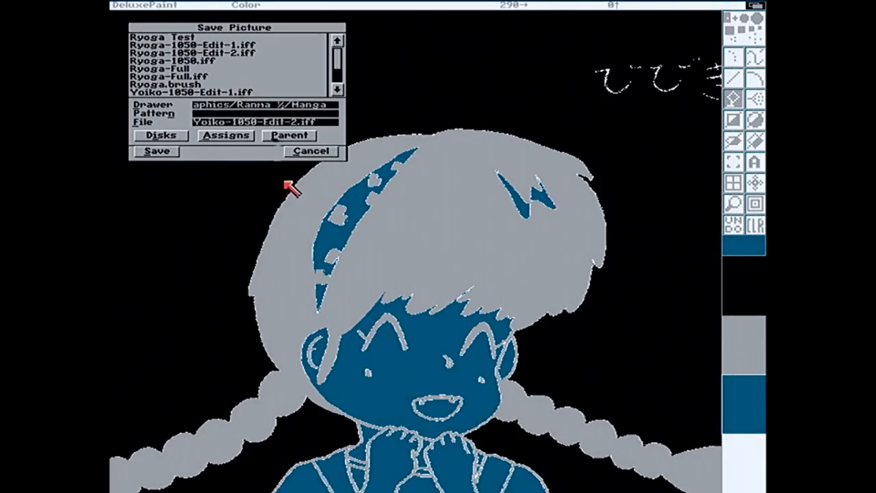
pyautogui.click(179, 156)
pyautogui.click(311, 269)
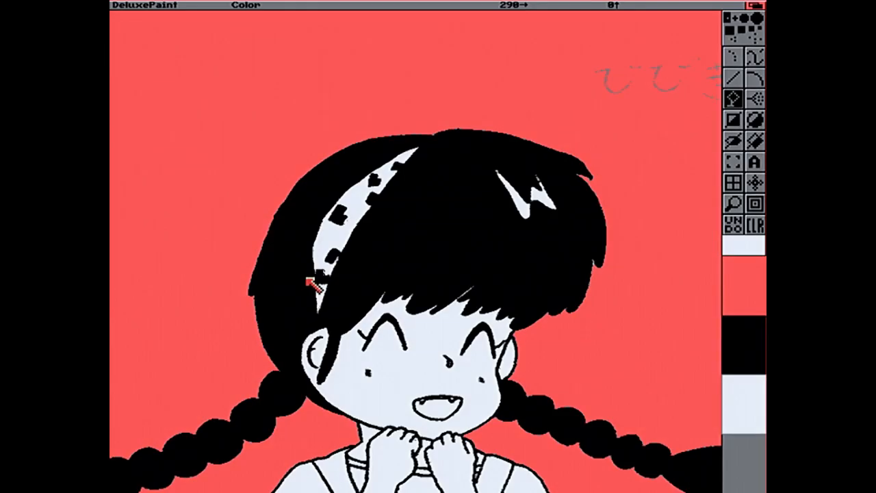
# Examine the picture with its new palette from the head down to the sleeves
pyautogui.press('Down')
pyautogui.press('Down')
pyautogui.press('Down')
pyautogui.press('Down')
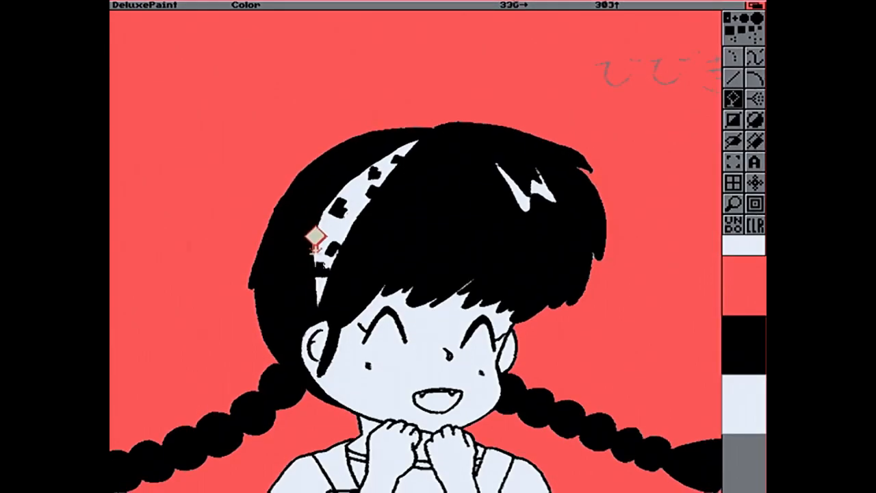
pyautogui.press('Down')
pyautogui.press('Down')
pyautogui.press('Down')
pyautogui.press('Down')
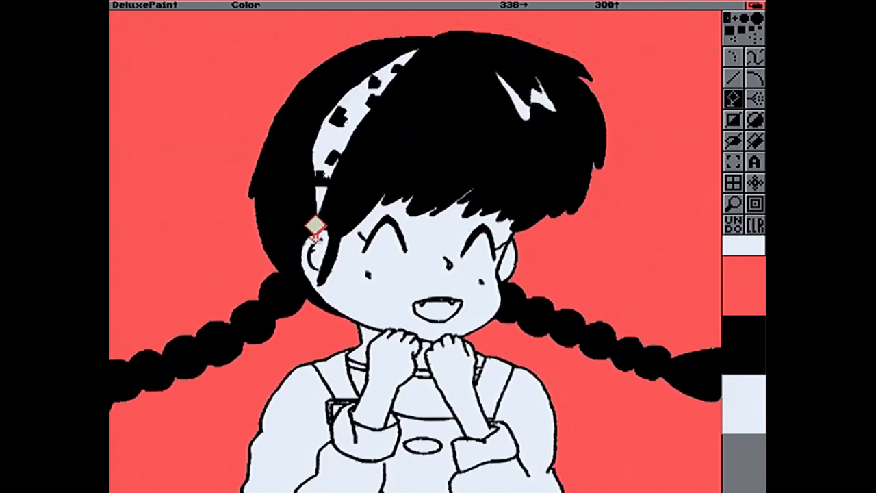
# Quit DeluxePaint to Amiga Workbench and close the Graphics drawer window, leaving the Docs window active
pyautogui.rightClick(114, 4)
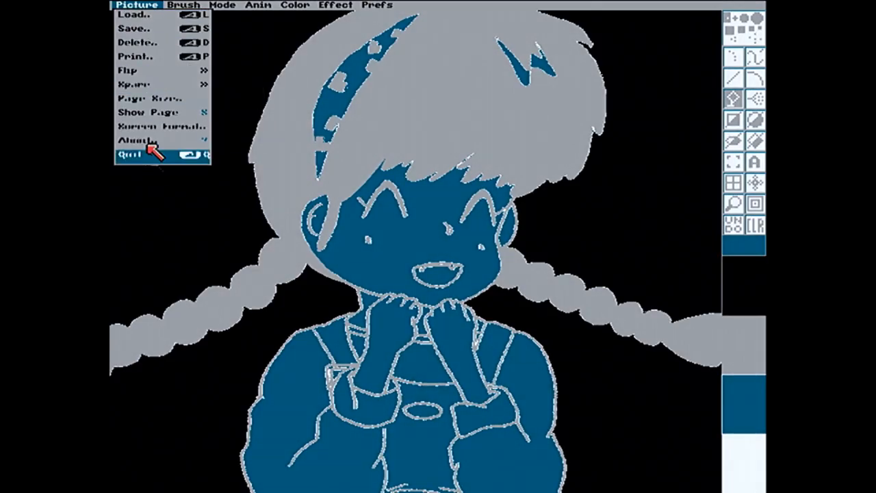
pyautogui.rightClick(142, 158)
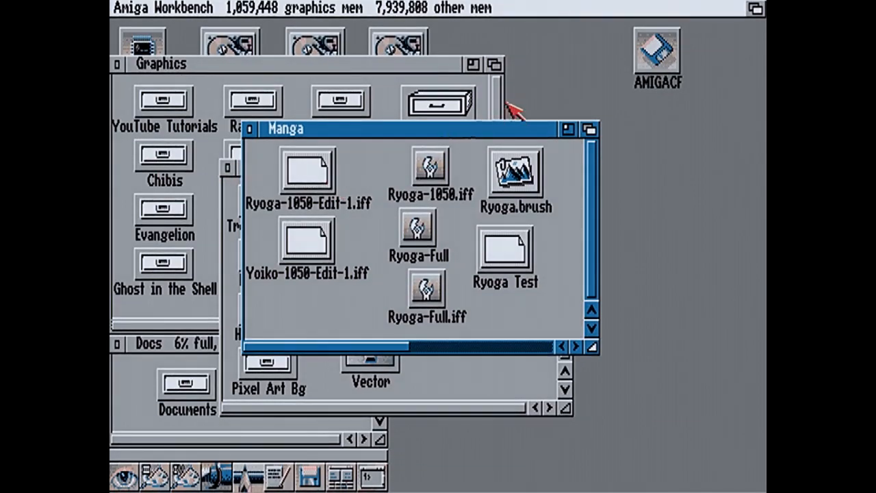
pyautogui.click(494, 64)
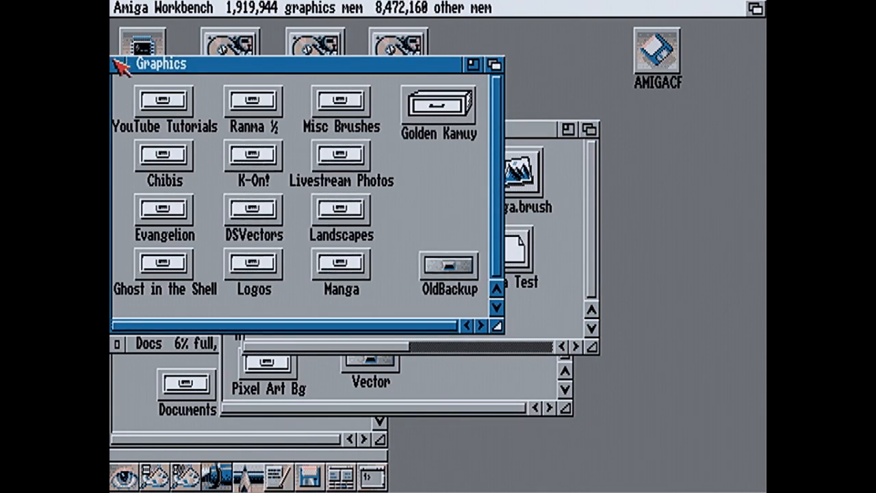
pyautogui.click(115, 67)
pyautogui.click(210, 381)
pyautogui.click(255, 436)
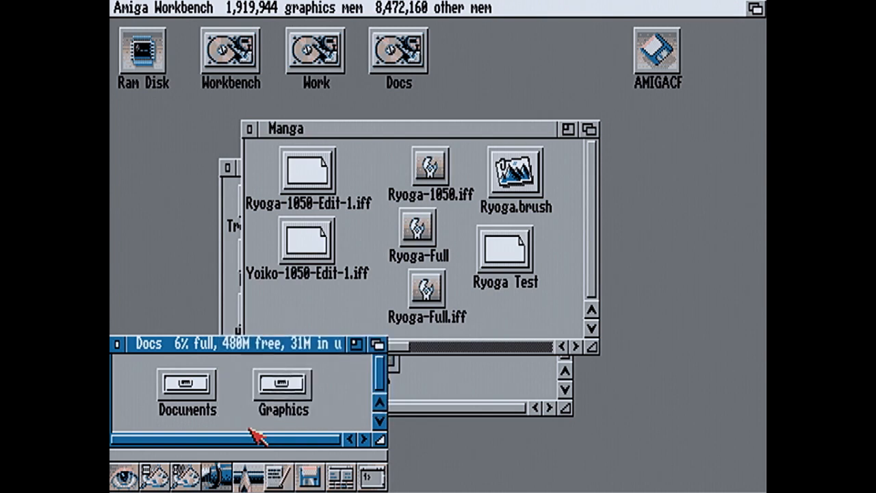
# Launch Personal Paint from the PPaint7.1 drawer inside the Work disk's Graphics drawer
pyautogui.doubleClick(277, 387)
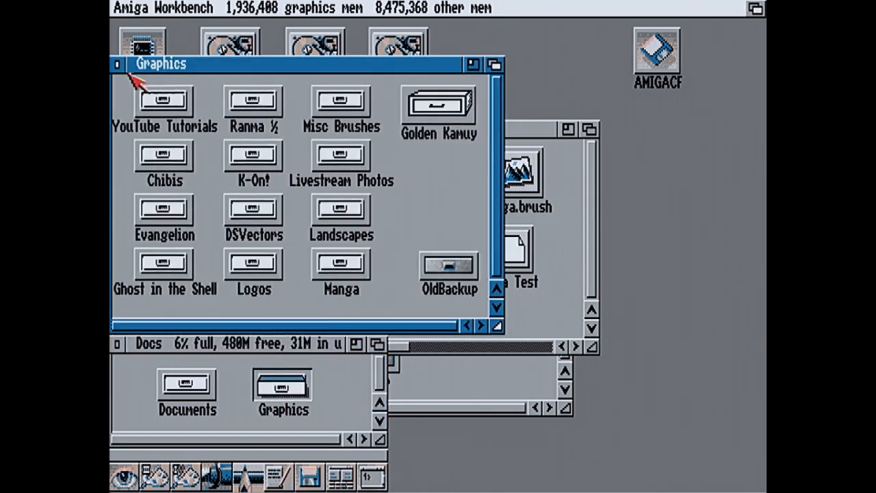
pyautogui.click(115, 62)
pyautogui.doubleClick(287, 59)
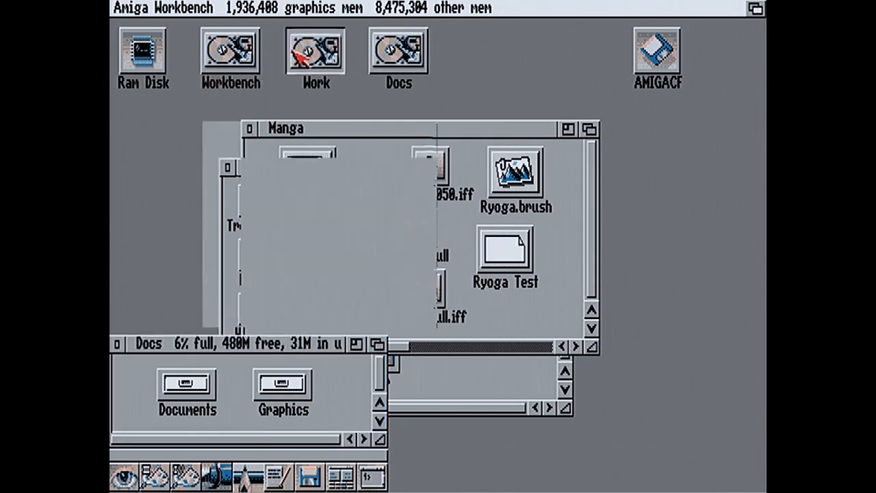
pyautogui.doubleClick(219, 264)
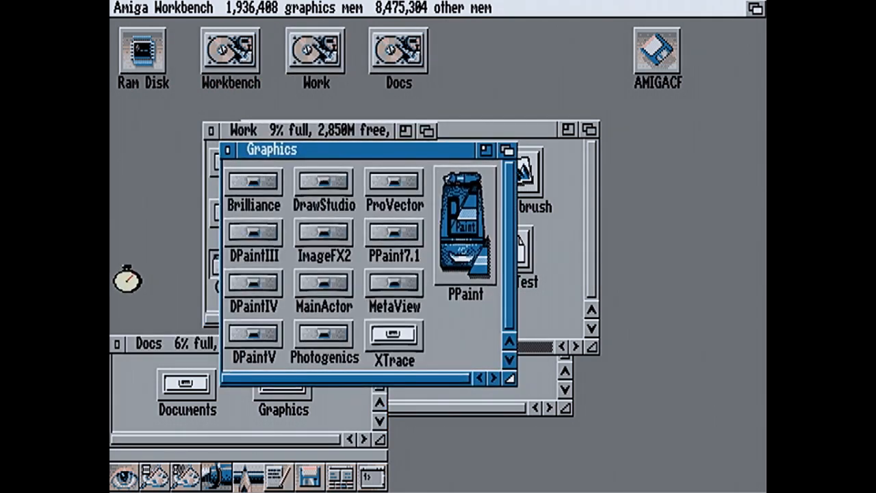
pyautogui.doubleClick(395, 236)
pyautogui.doubleClick(308, 234)
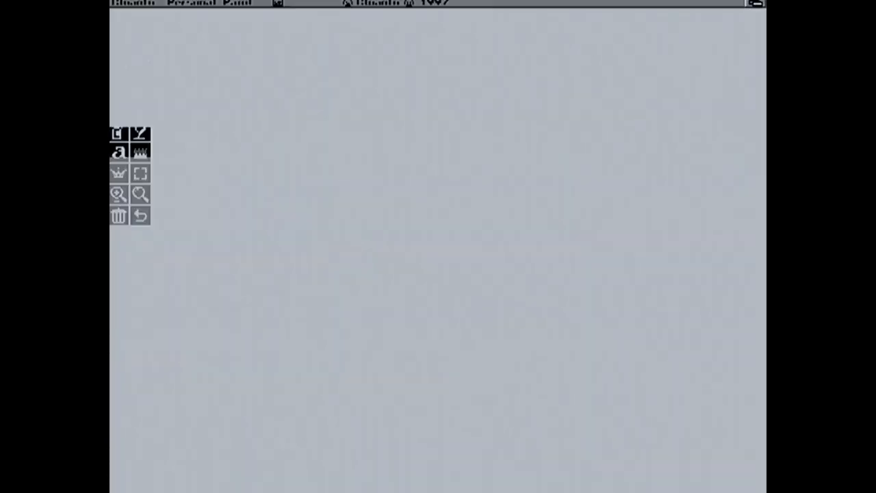
pyautogui.rightClick(164, 12)
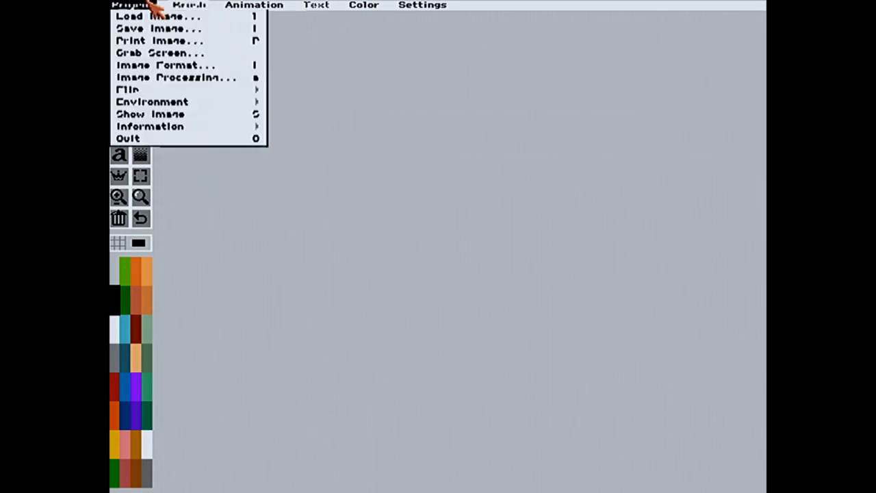
pyautogui.click(156, 17)
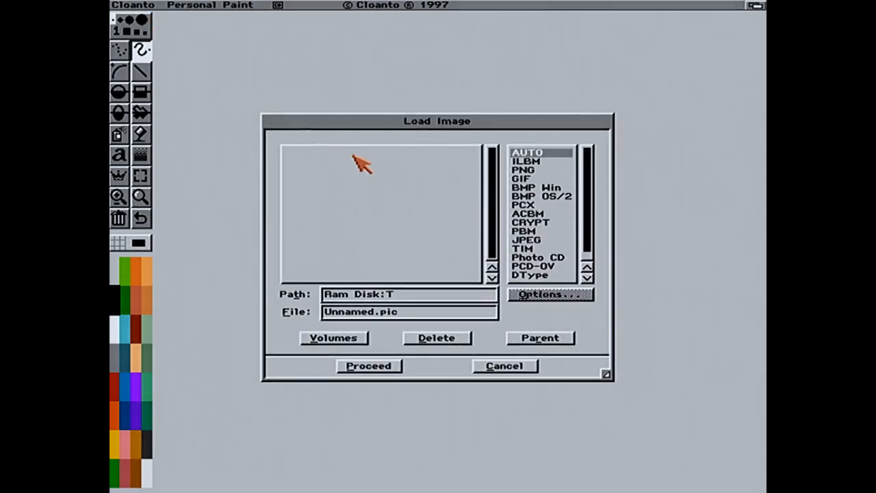
pyautogui.click(508, 364)
# Return to Workbench, clear away the extra drawers, and open Ryoga-1050-Edit-2.iff from the Manga drawer in Personal Paint
pyautogui.click(754, 5)
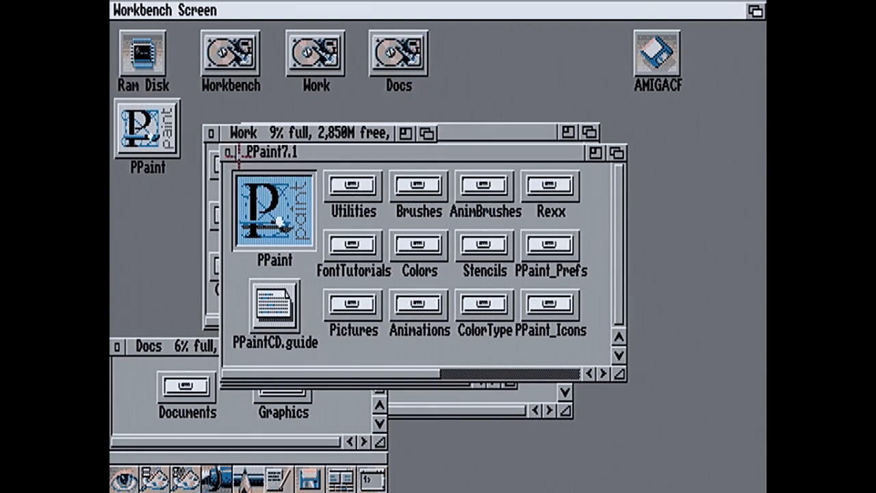
pyautogui.click(227, 151)
pyautogui.click(227, 152)
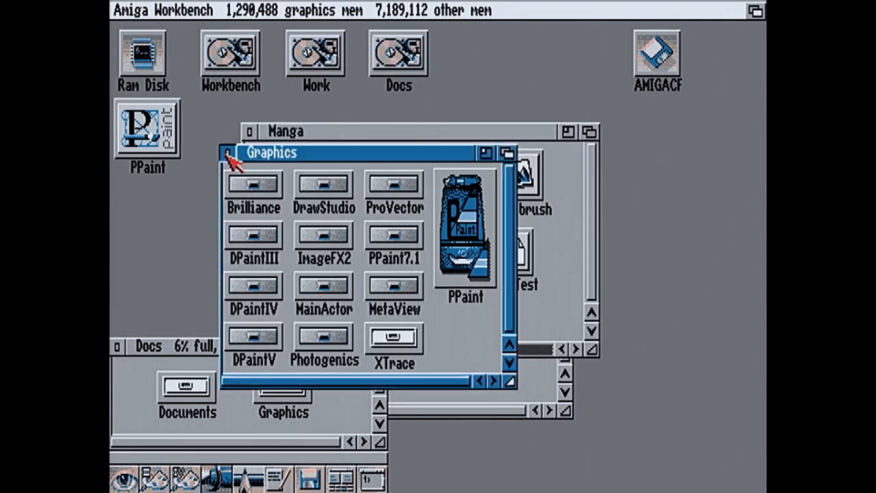
pyautogui.click(490, 339)
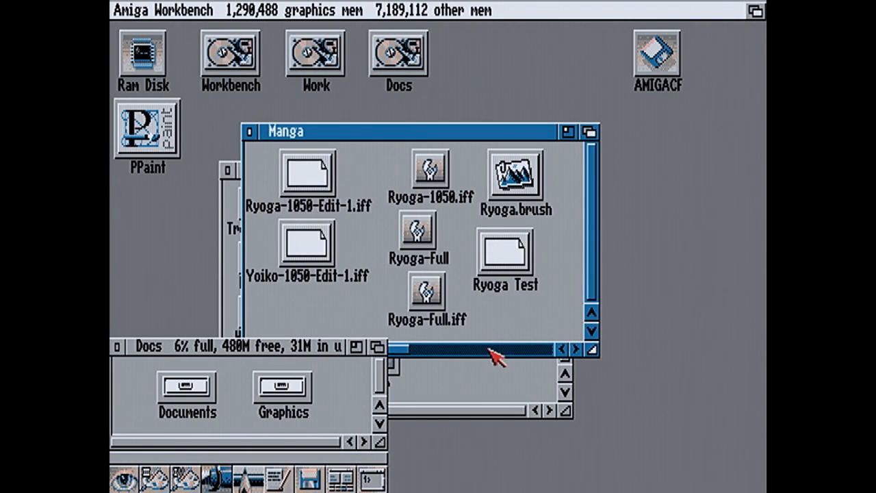
pyautogui.click(490, 349)
pyautogui.click(513, 232)
pyautogui.moveTo(513, 236); pyautogui.dragTo(152, 140)
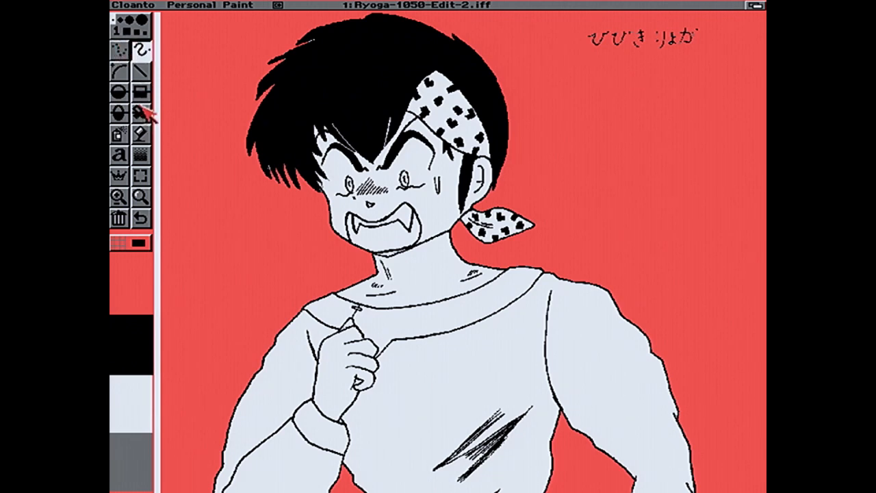
# Capture the whole figure and its Japanese caption as a rectangular brush, and clear the canvas
pyautogui.click(140, 176)
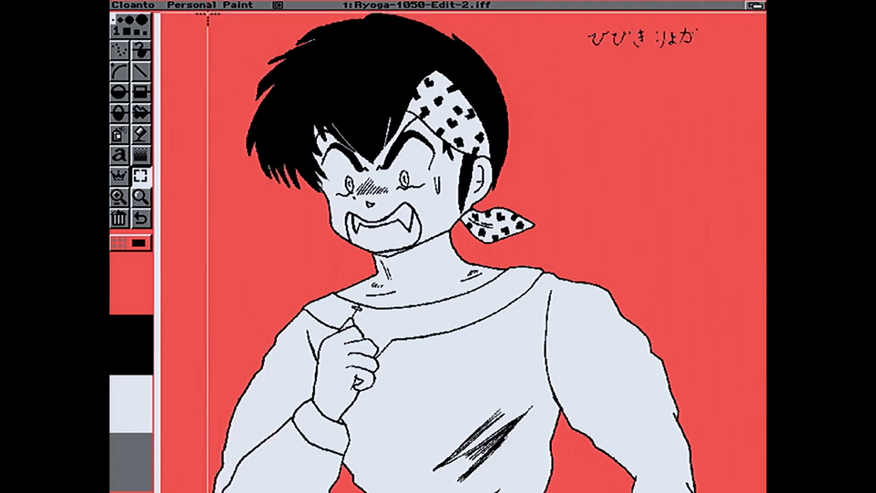
pyautogui.press('Up')
pyautogui.press('Up')
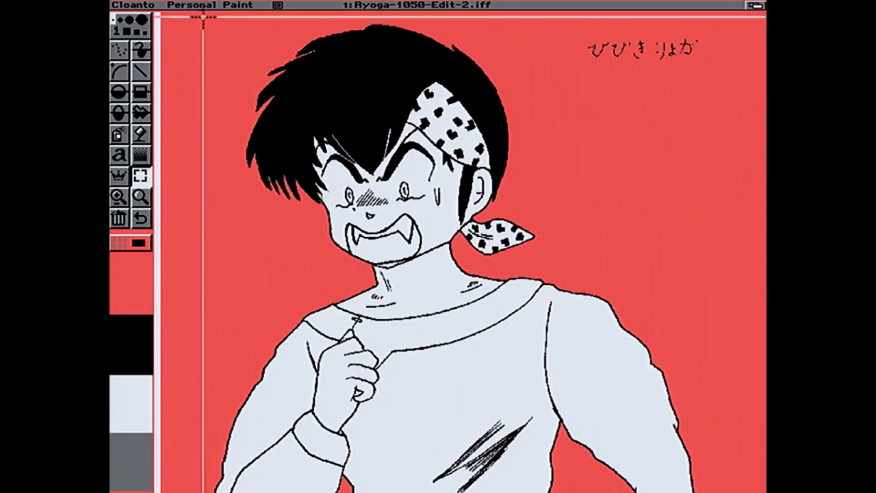
pyautogui.moveTo(204, 20)
pyautogui.mouseDown()
pyautogui.moveTo(518, 322)
pyautogui.moveTo(748, 478)
pyautogui.moveTo(700, 479)
pyautogui.moveTo(703, 489)
pyautogui.moveTo(713, 422)
pyautogui.mouseUp()
pyautogui.moveTo(713, 422); pyautogui.dragTo(713, 416)
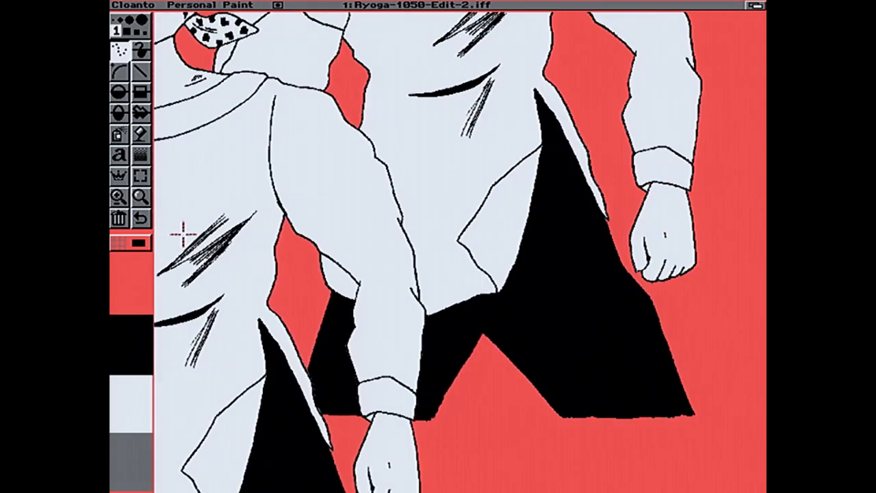
pyautogui.click(125, 219)
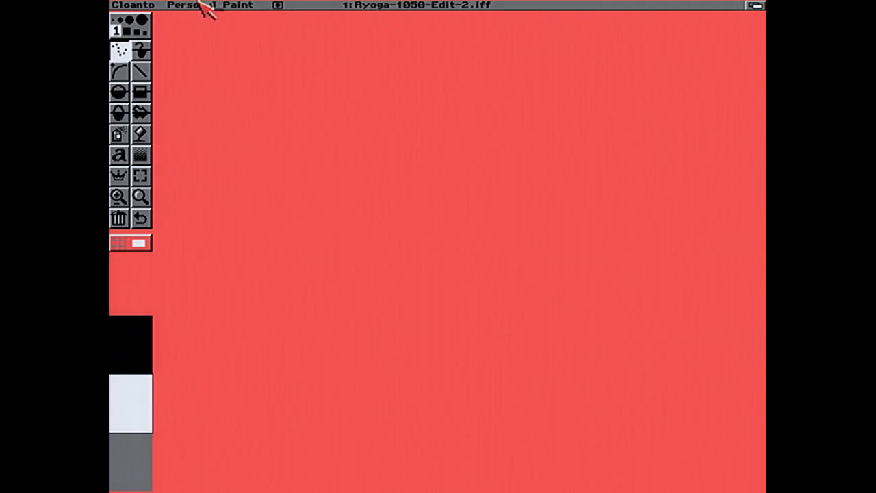
# Outline the captured brush in white and set its handle to the top-left corner
pyautogui.rightClick(190, 4)
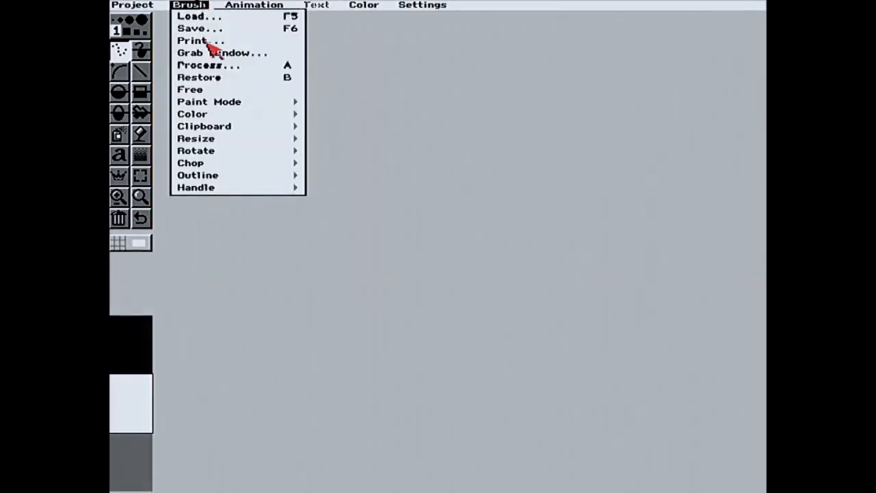
pyautogui.moveTo(215, 168)
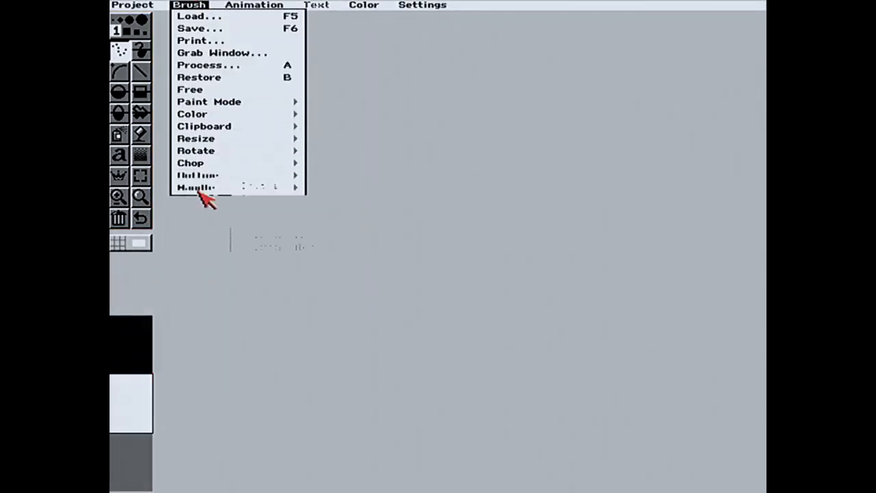
pyautogui.moveTo(205, 189)
pyautogui.click(297, 198)
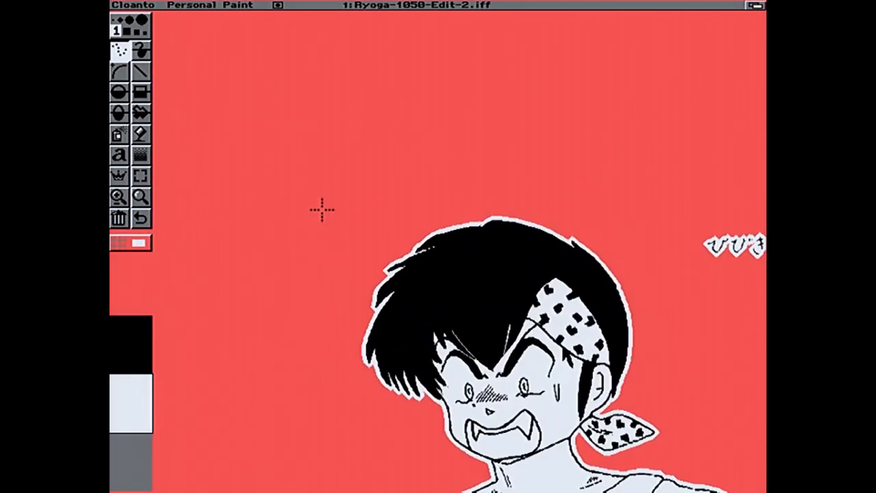
# Turn on the coordinates display and stamp the outlined figure at the canvas's top-left corner
pyautogui.rightClick(425, 3)
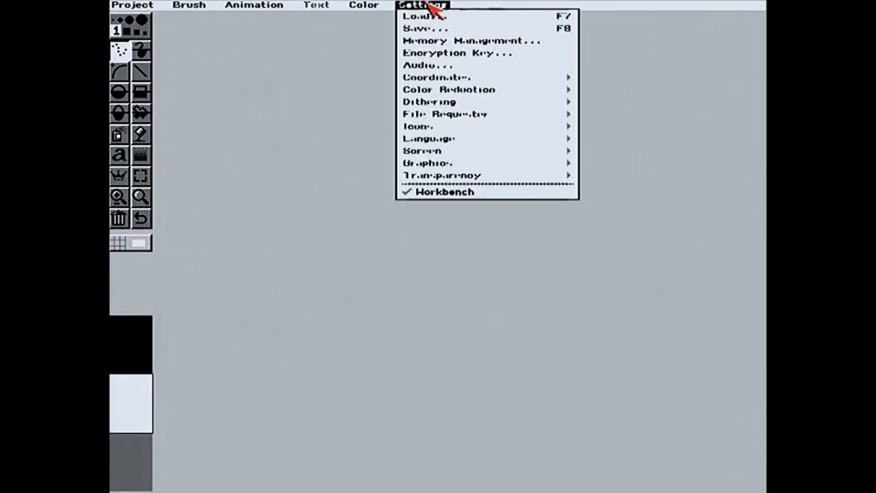
pyautogui.moveTo(443, 176)
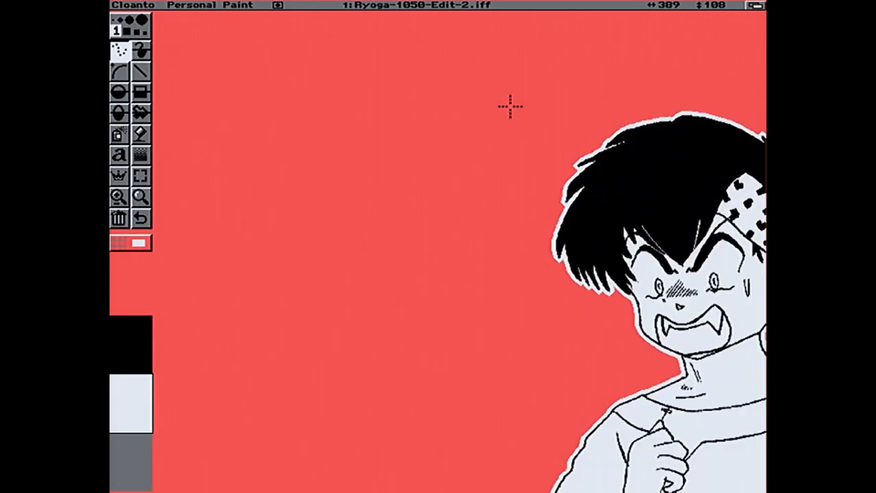
pyautogui.click(143, 33)
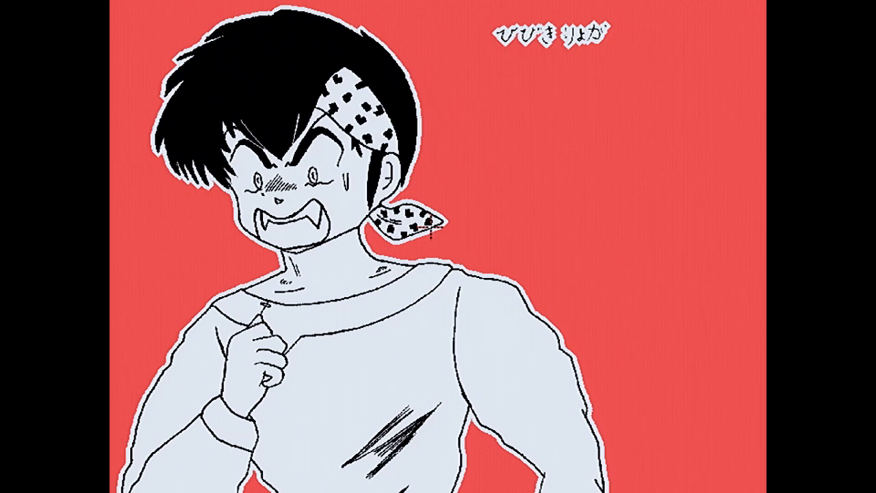
# Switch to Workbench, launch SysInfo from the Workbench disk, and run its processor speed comparison
pyautogui.press('super+m')
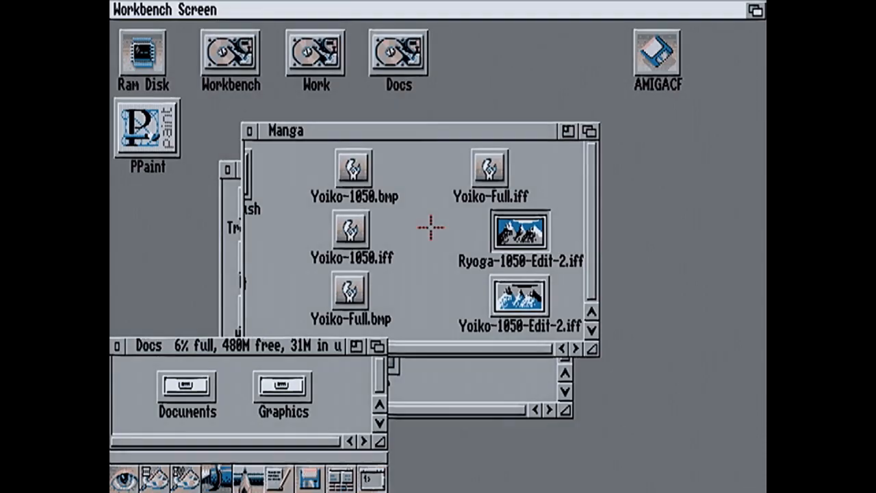
pyautogui.click(473, 61)
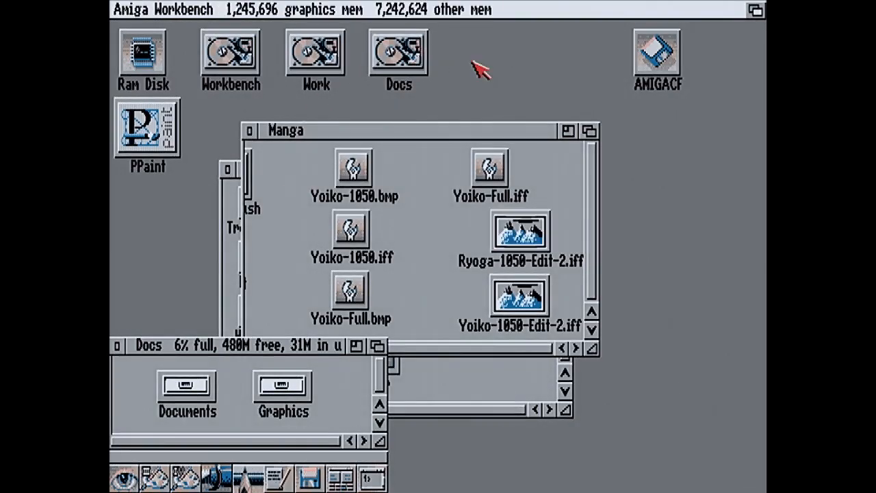
pyautogui.doubleClick(253, 62)
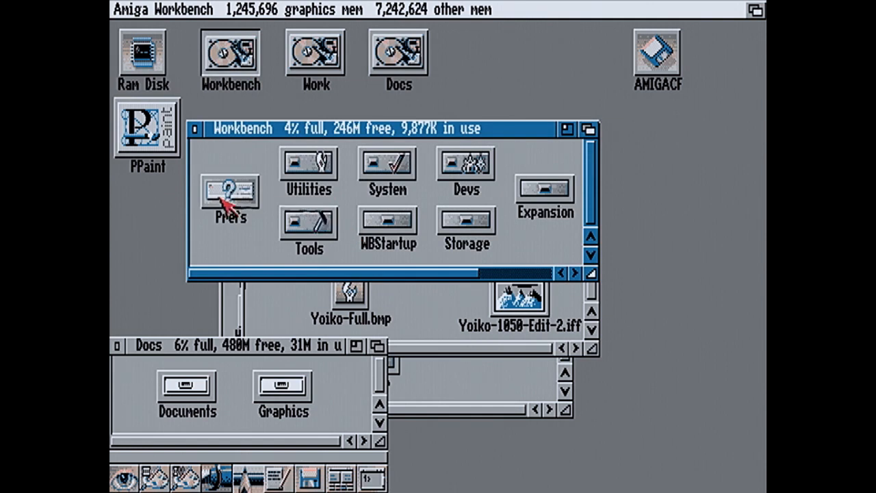
pyautogui.doubleClick(333, 220)
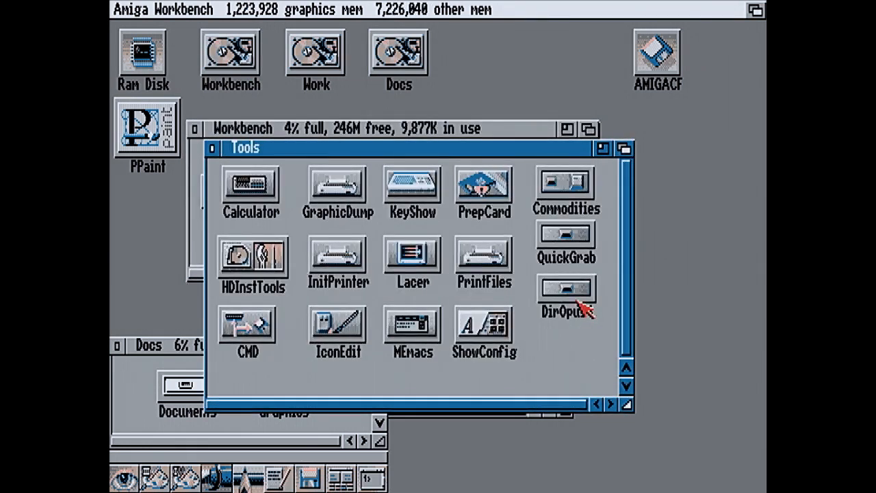
pyautogui.press('super+k')
pyautogui.click(397, 168)
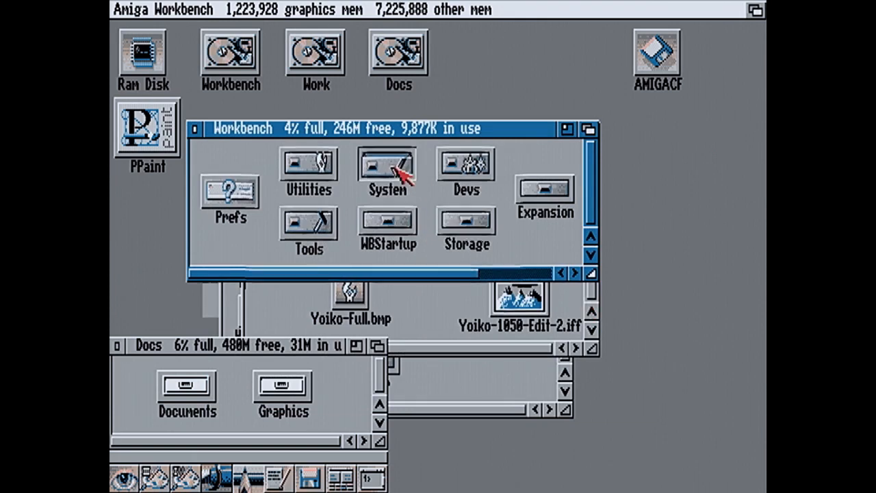
pyautogui.doubleClick(397, 170)
pyautogui.doubleClick(467, 252)
pyautogui.doubleClick(221, 272)
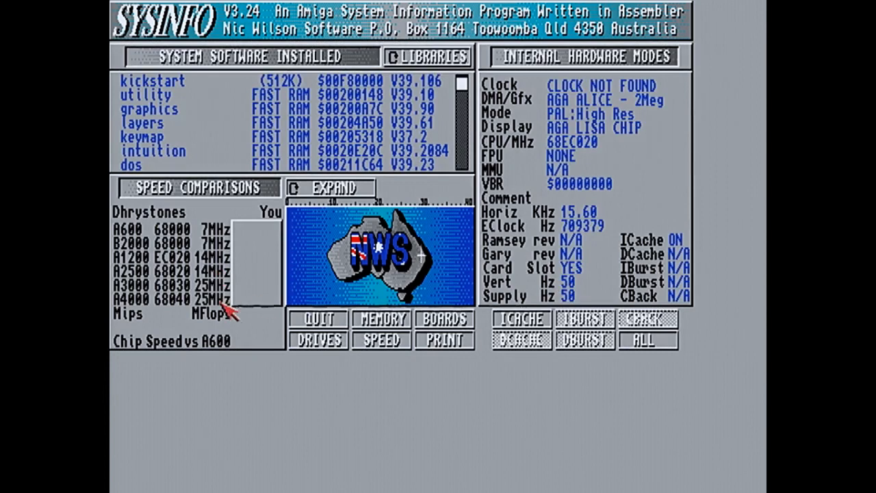
pyautogui.click(405, 338)
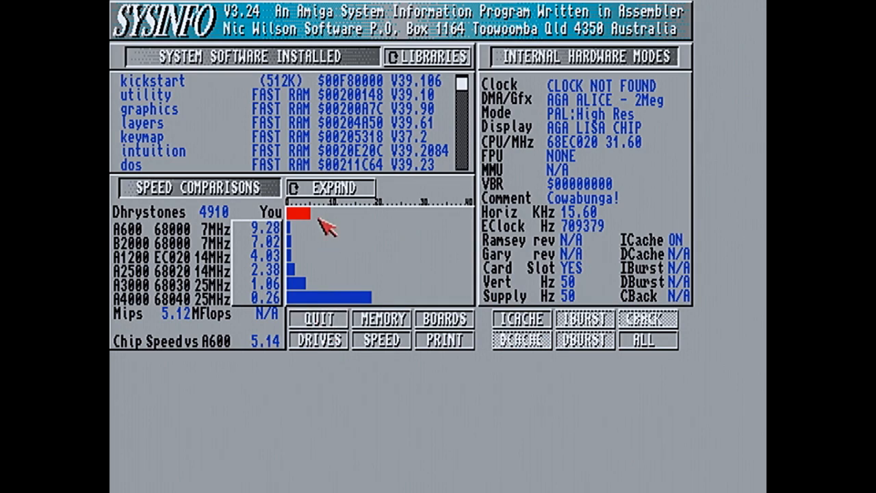
pyautogui.click(318, 319)
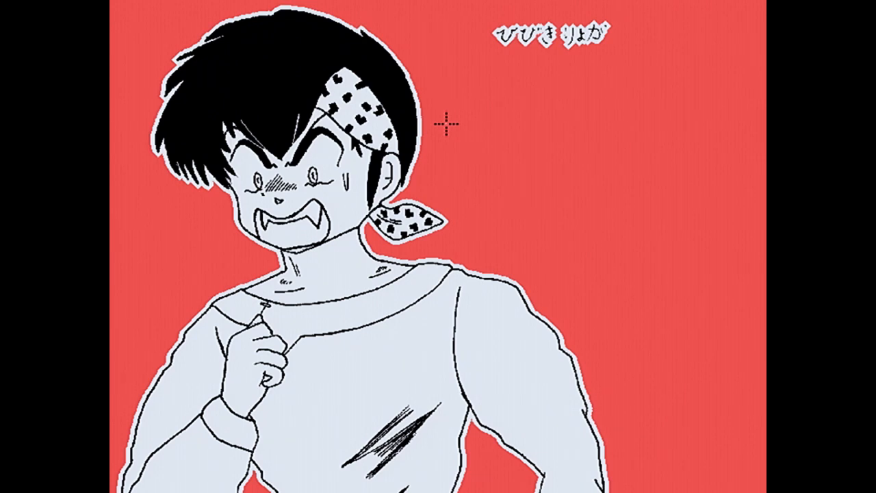
# Save the outlined picture from Personal Paint as an ILBM file in the Ranma ½/Manga drawer under an edited file name
pyautogui.moveTo(116, 13); pyautogui.dragTo(123, 30)
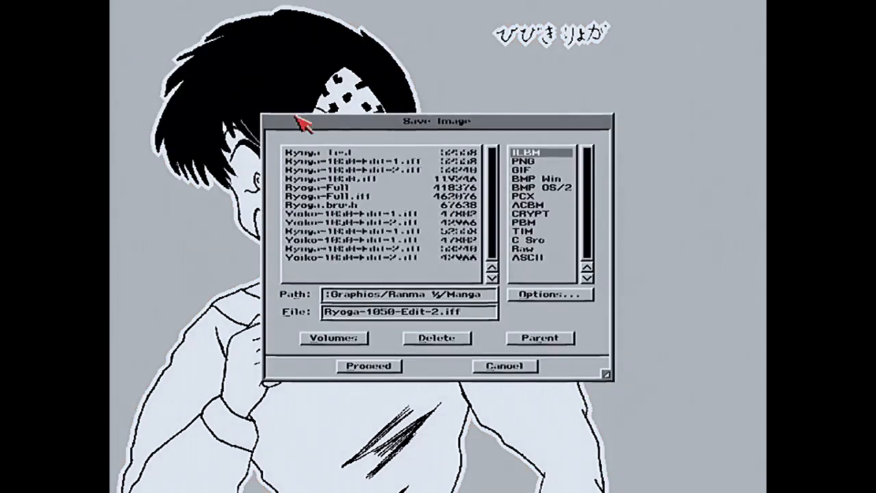
pyautogui.click(439, 313)
pyautogui.press('BackSpace')
pyautogui.press('Return')
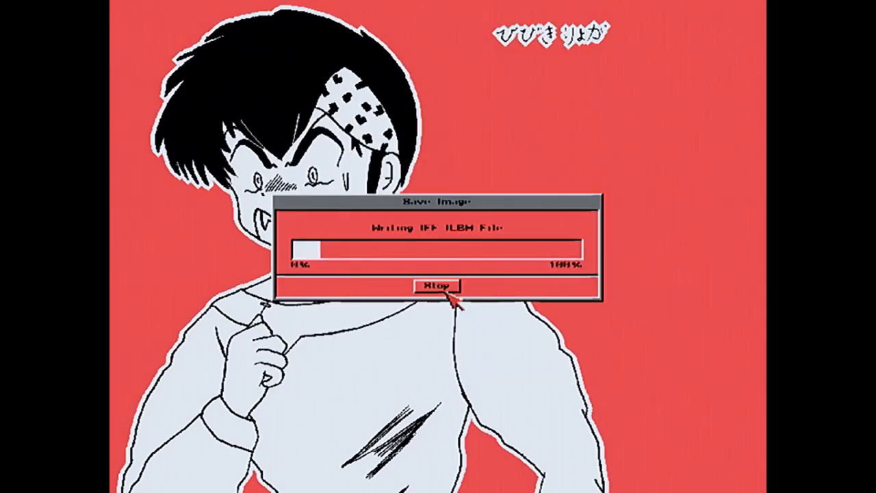
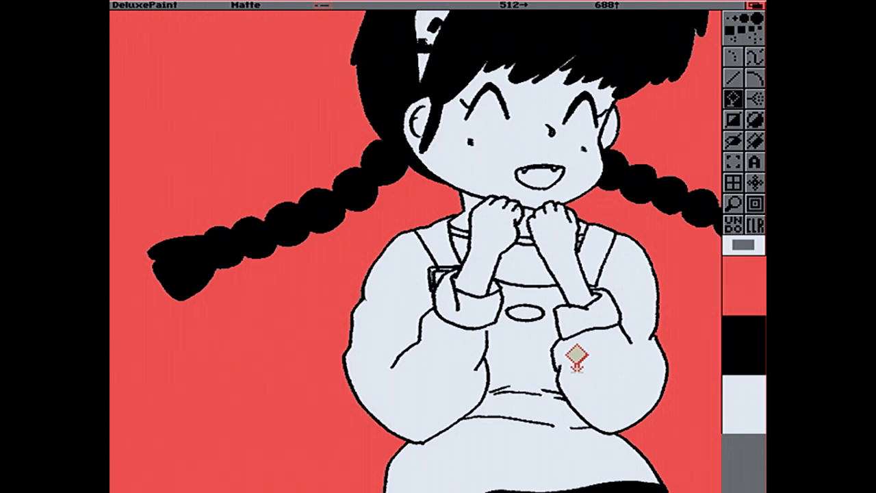
# In DeluxePaint, try filling the girl's right-hand sleeve with the dashed line pattern, and undo the fill
pyautogui.click(576, 354)
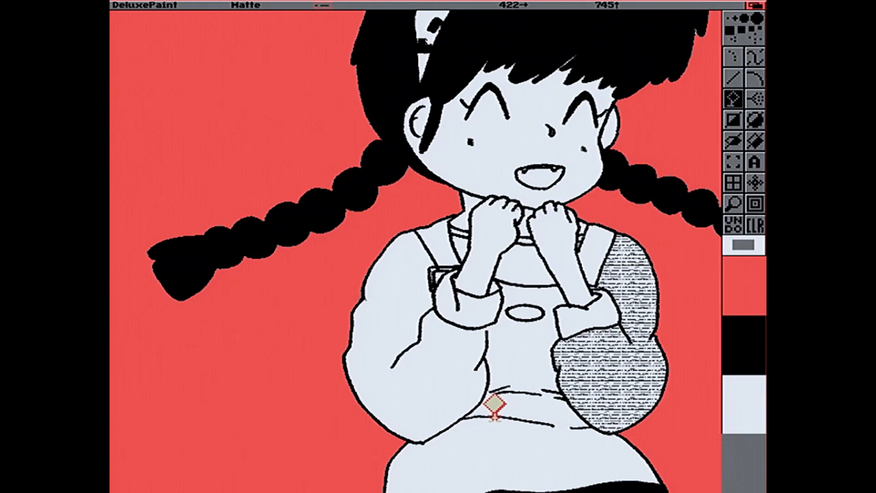
pyautogui.click(734, 226)
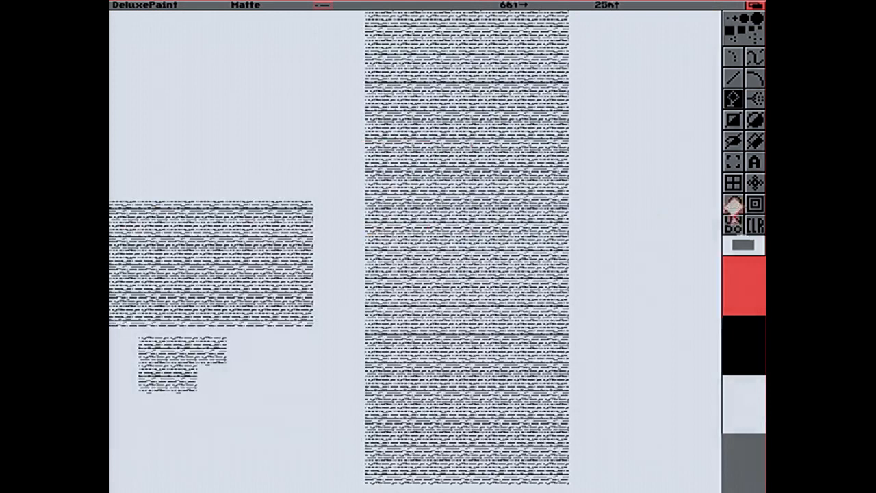
# Clear the canvas, magnify the blank page, and select black as the drawing colour for a single-pixel brush
pyautogui.click(755, 225)
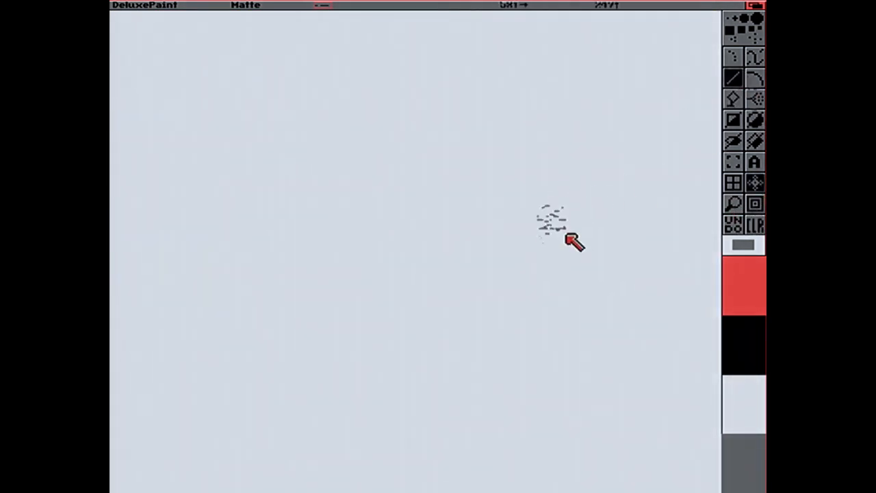
pyautogui.click(732, 204)
pyautogui.click(550, 225)
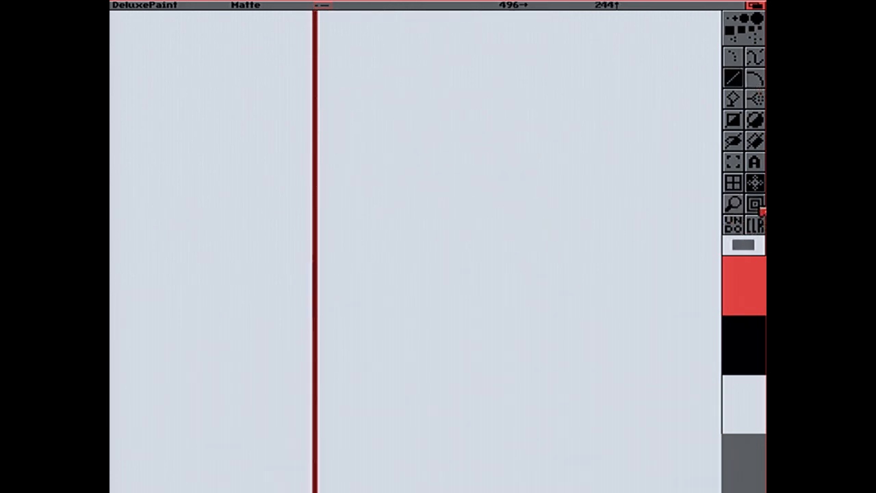
pyautogui.click(760, 333)
pyautogui.click(758, 463)
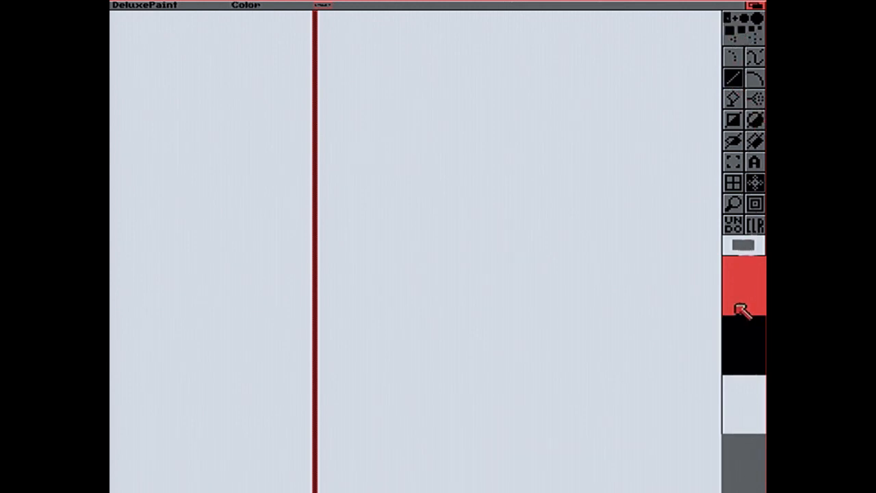
pyautogui.click(744, 342)
# Try a tiled black diagonal line descending to the right, and clear the canvas
pyautogui.click(457, 165)
pyautogui.moveTo(539, 256); pyautogui.dragTo(618, 318)
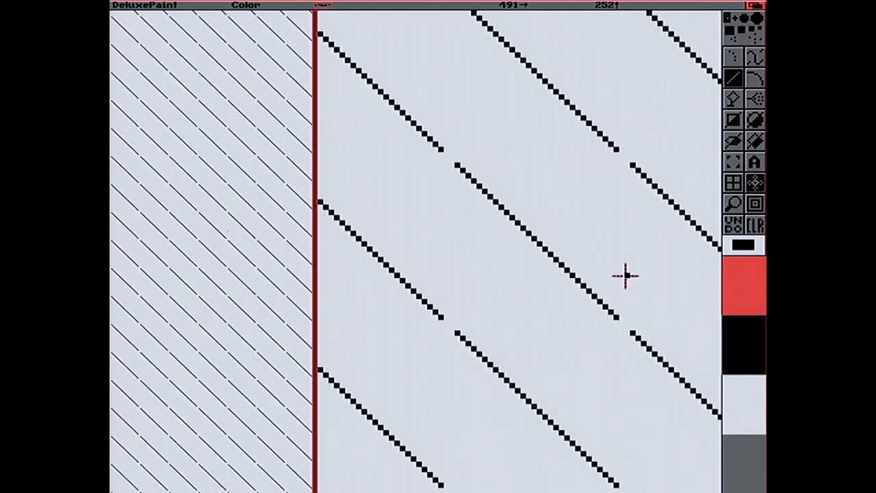
pyautogui.click(754, 225)
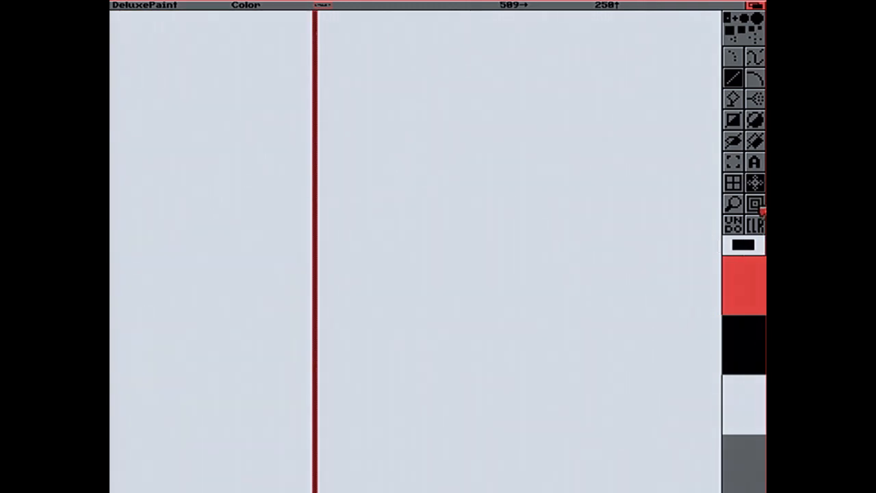
# Set the tile symmetry's width and height to 24
pyautogui.rightClick(755, 183)
pyautogui.click(426, 251)
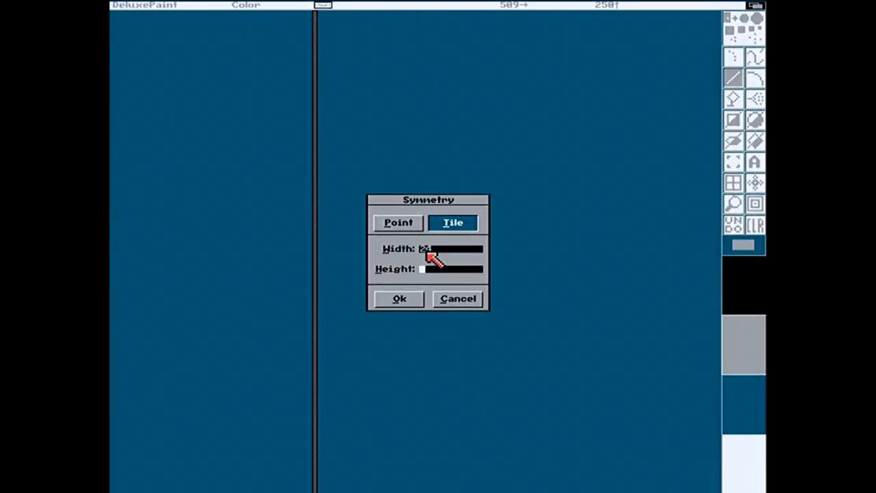
pyautogui.click(415, 298)
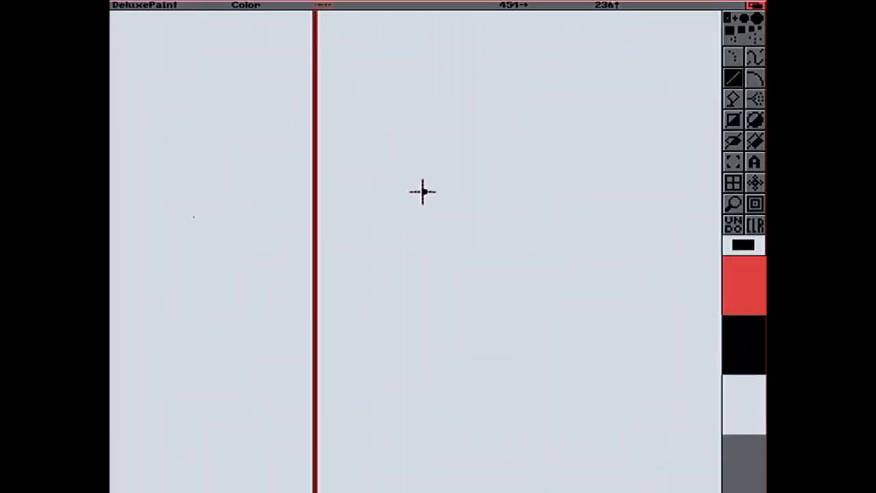
# Try a tiled brick pattern of long diagonals and short cross strokes, overlaid with horizontal and vertical lines, and clear it
pyautogui.moveTo(413, 170); pyautogui.dragTo(572, 326)
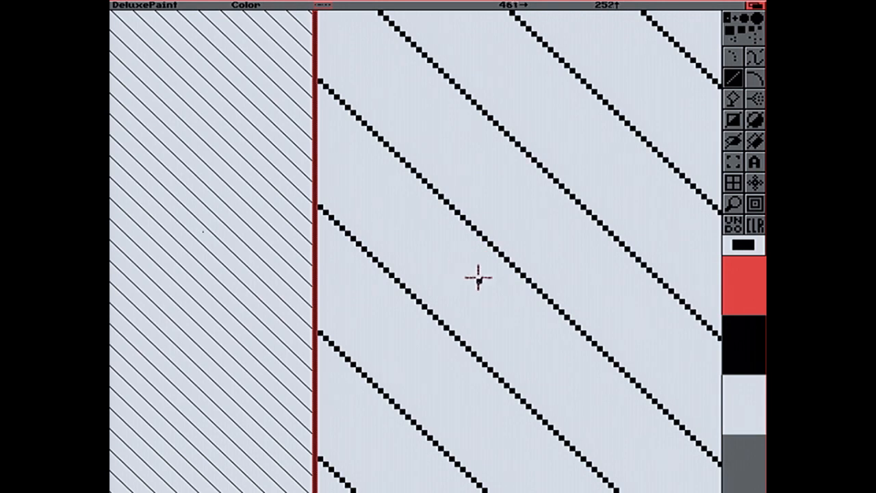
pyautogui.moveTo(431, 309); pyautogui.dragTo(493, 249)
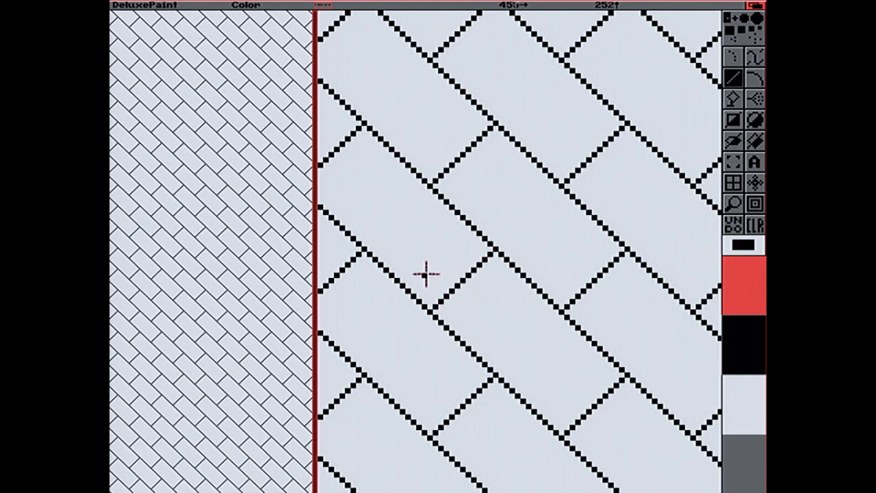
pyautogui.moveTo(389, 269); pyautogui.dragTo(516, 270)
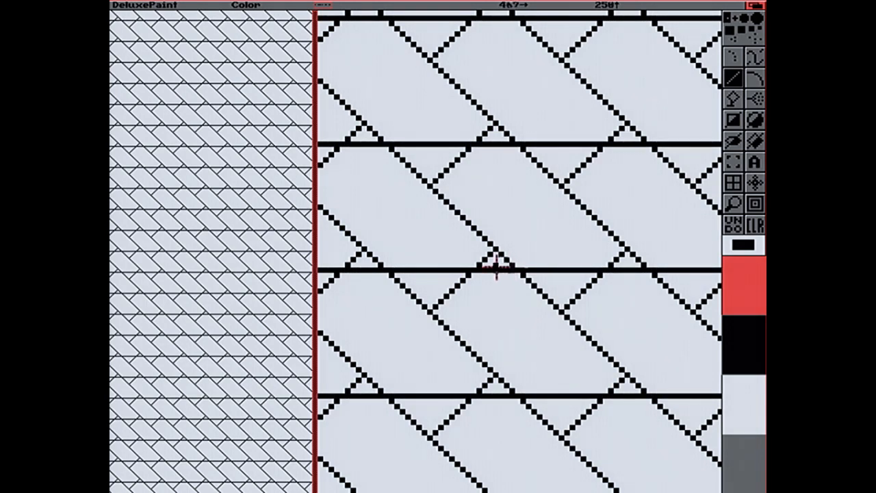
pyautogui.moveTo(494, 244); pyautogui.dragTo(494, 125)
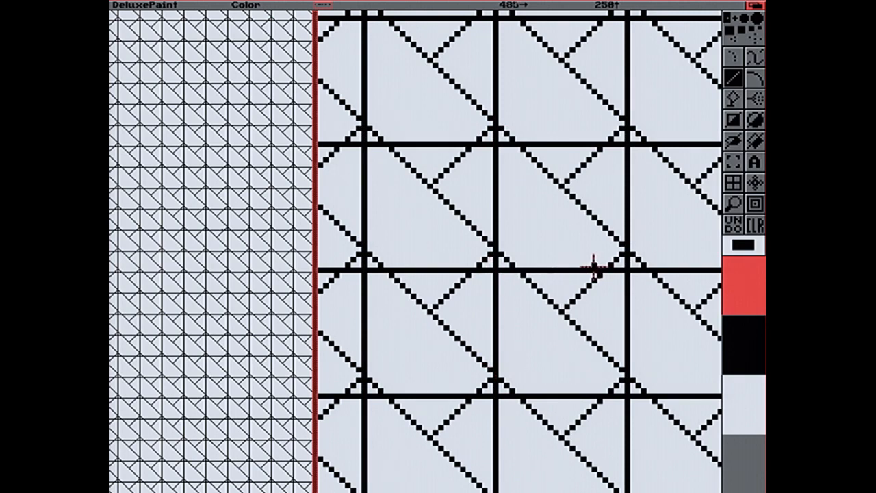
pyautogui.click(758, 230)
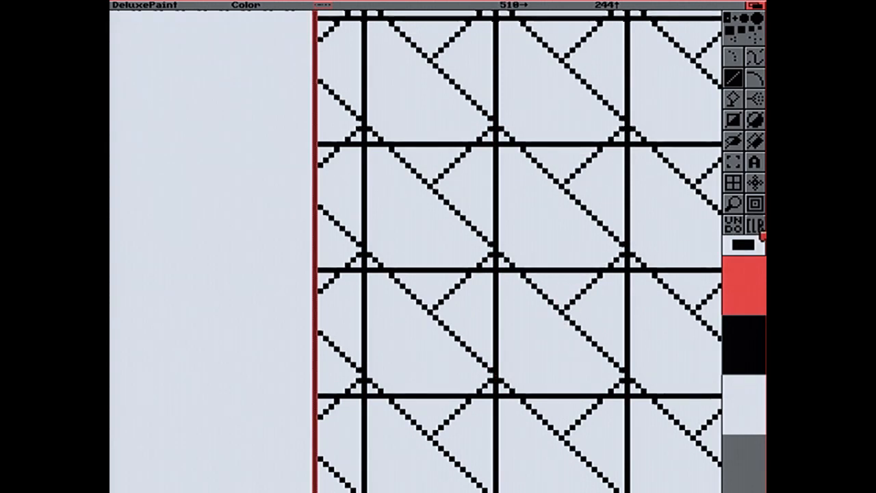
# Draw a tiled diamond lattice from crossing diagonals, and subdivide its diamonds with further diagonal lines in both directions
pyautogui.moveTo(407, 139); pyautogui.dragTo(621, 342)
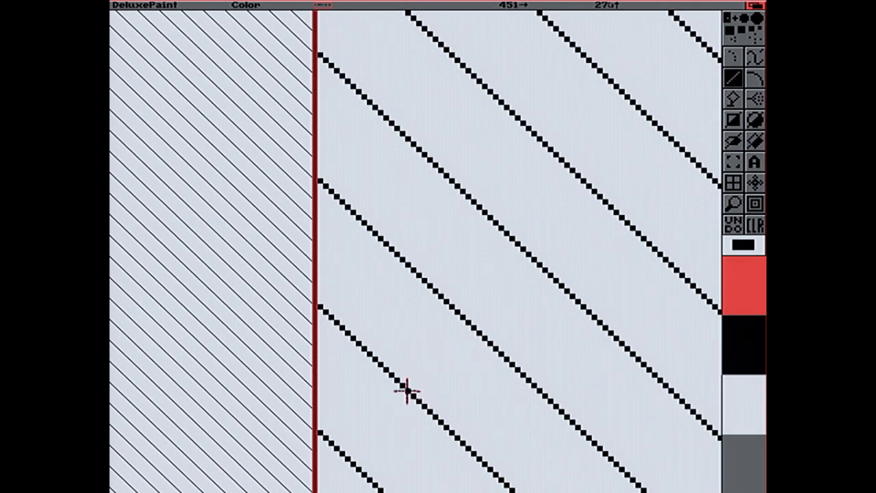
pyautogui.moveTo(403, 385)
pyautogui.mouseDown()
pyautogui.moveTo(513, 243)
pyautogui.moveTo(622, 207)
pyautogui.moveTo(588, 190)
pyautogui.moveTo(451, 344)
pyautogui.moveTo(504, 254)
pyautogui.moveTo(535, 260)
pyautogui.mouseUp()
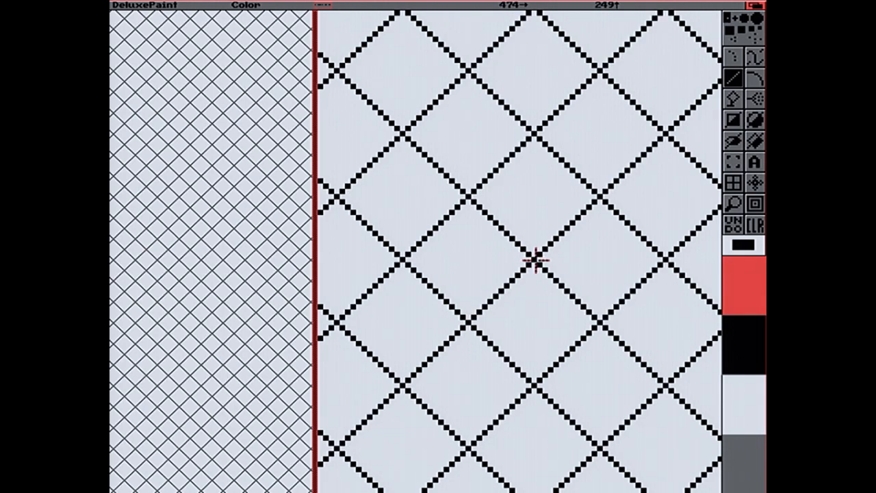
pyautogui.moveTo(438, 226); pyautogui.dragTo(500, 290)
pyautogui.moveTo(442, 283); pyautogui.dragTo(500, 226)
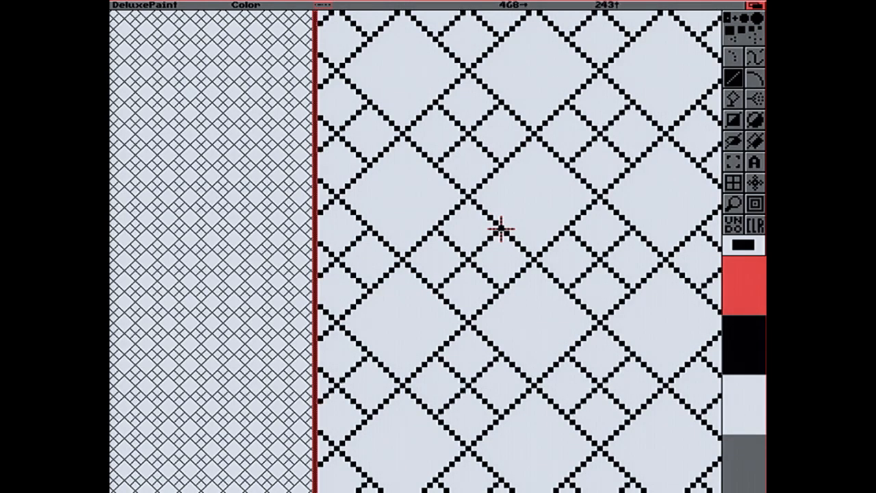
pyautogui.moveTo(564, 161); pyautogui.dragTo(564, 161)
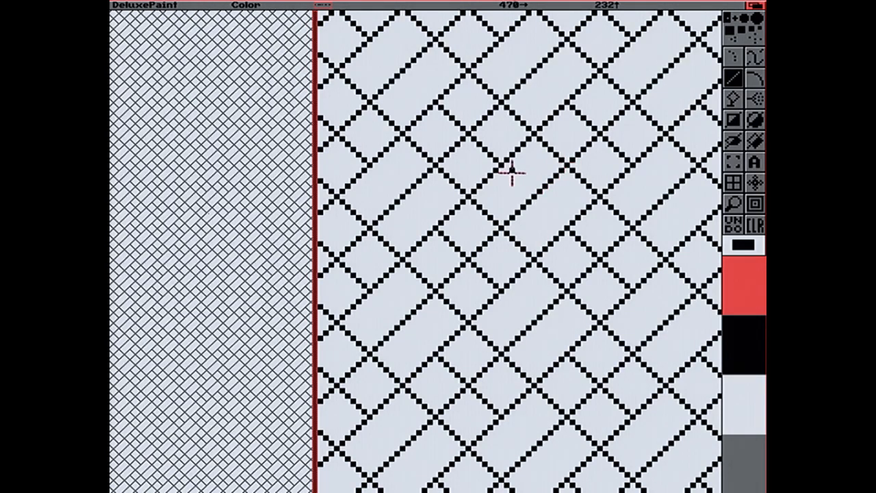
pyautogui.moveTo(520, 181); pyautogui.dragTo(565, 229)
# Overlay the diamond lattice with straight horizontal and vertical lines through its intersections until it forms an even grid of squares
pyautogui.moveTo(468, 195); pyautogui.dragTo(664, 195)
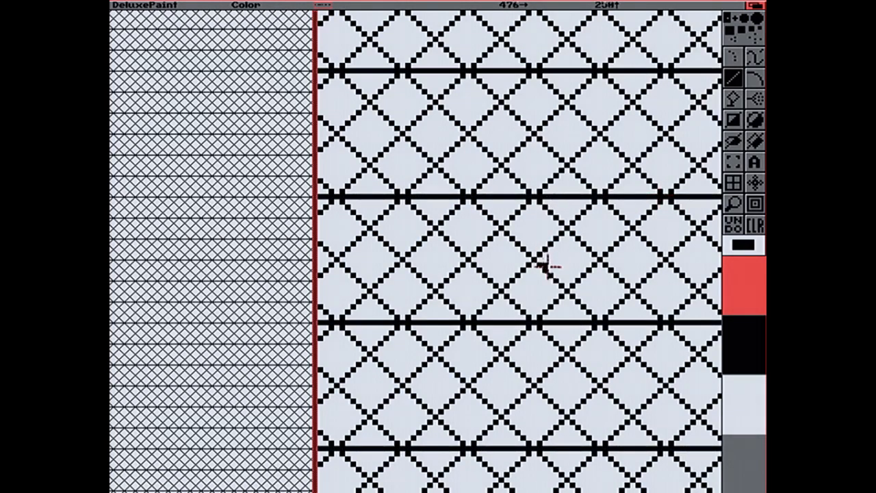
pyautogui.moveTo(567, 290); pyautogui.dragTo(566, 88)
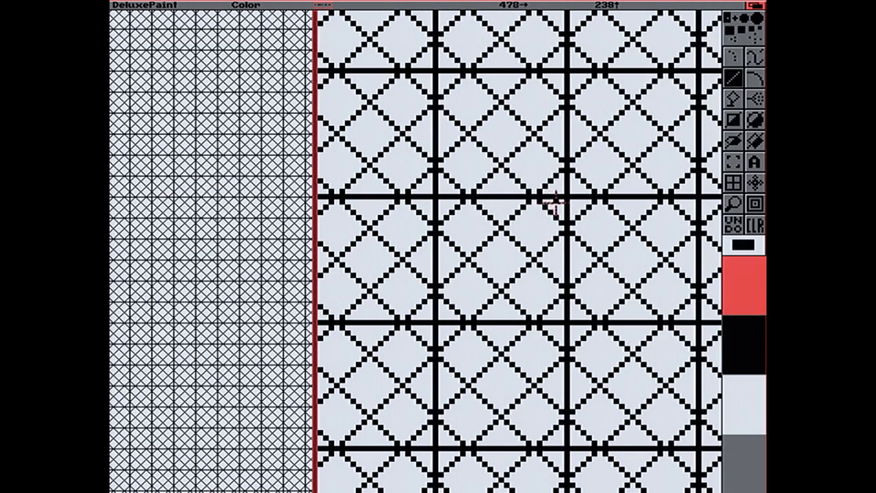
pyautogui.moveTo(451, 226); pyautogui.dragTo(693, 229)
pyautogui.moveTo(469, 198); pyautogui.dragTo(466, 319)
pyautogui.moveTo(534, 198); pyautogui.dragTo(532, 321)
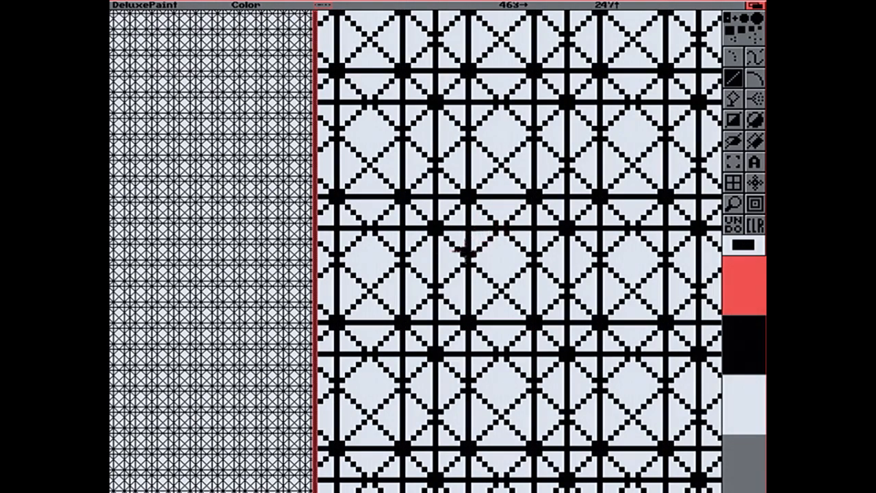
pyautogui.moveTo(404, 258); pyautogui.dragTo(560, 254)
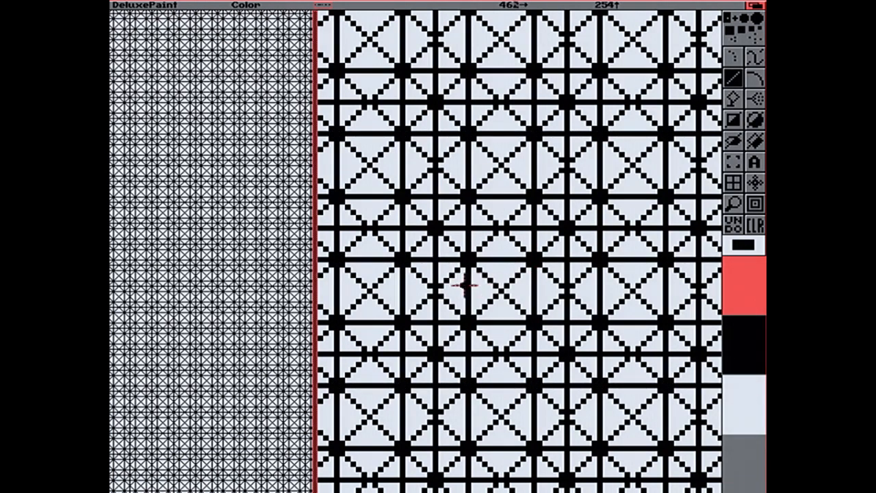
pyautogui.moveTo(415, 291); pyautogui.dragTo(537, 290)
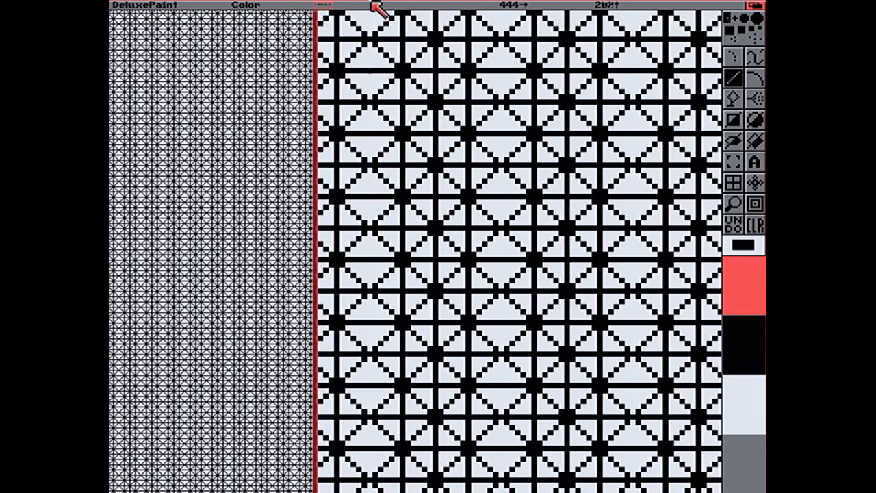
pyautogui.moveTo(369, 23); pyautogui.dragTo(369, 334)
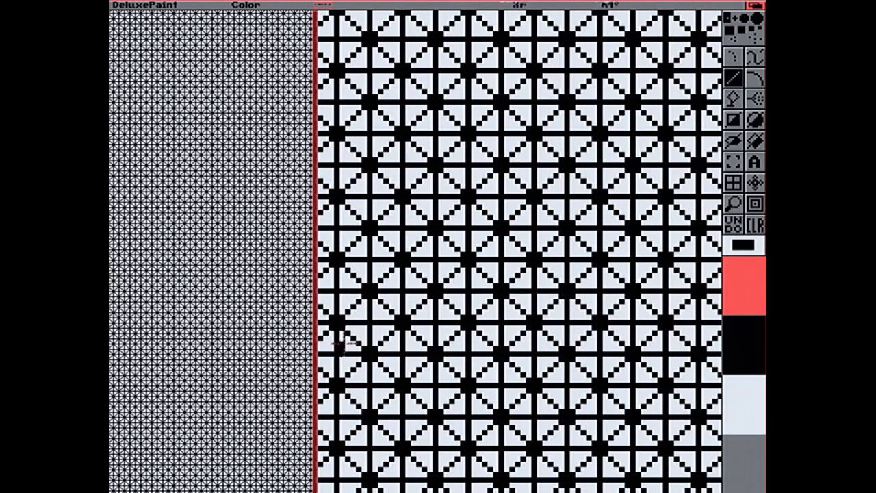
# Add short opposing diagonals to make small crosses in most of the grid's squares, and clear the whole pattern
pyautogui.moveTo(403, 290); pyautogui.dragTo(403, 290)
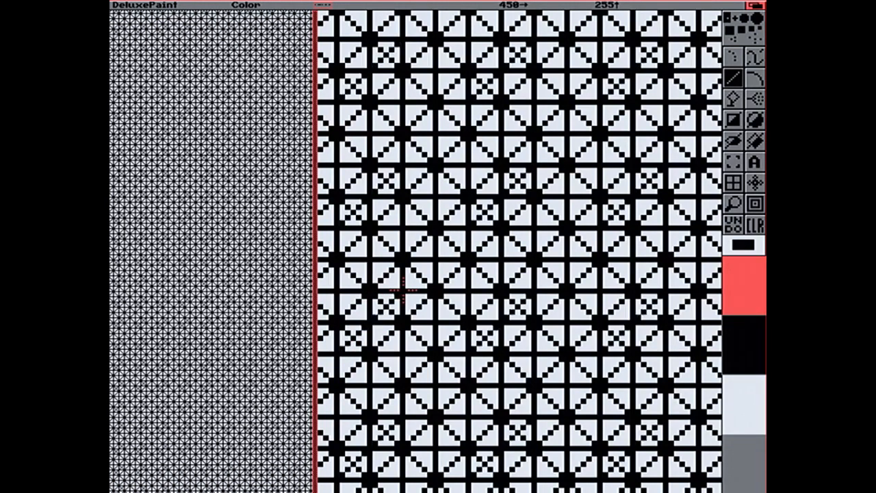
pyautogui.click(402, 352)
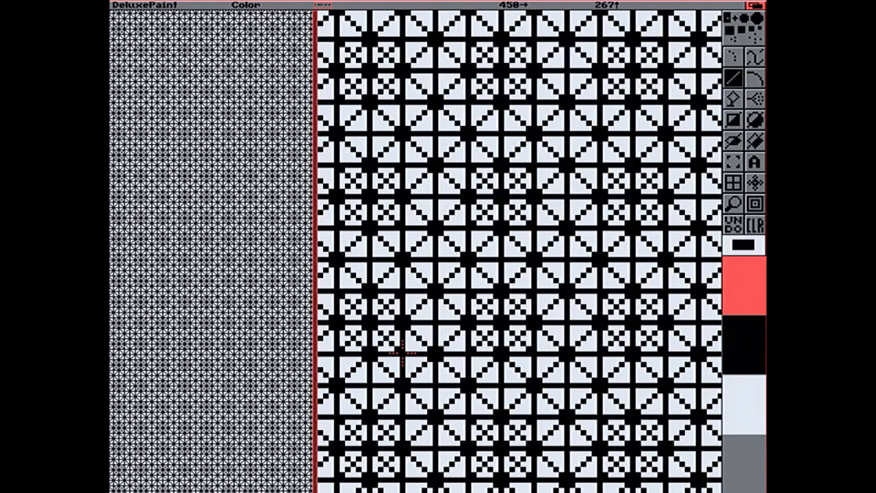
pyautogui.moveTo(404, 354)
pyautogui.mouseDown()
pyautogui.moveTo(429, 304)
pyautogui.moveTo(458, 275)
pyautogui.moveTo(468, 293)
pyautogui.mouseUp()
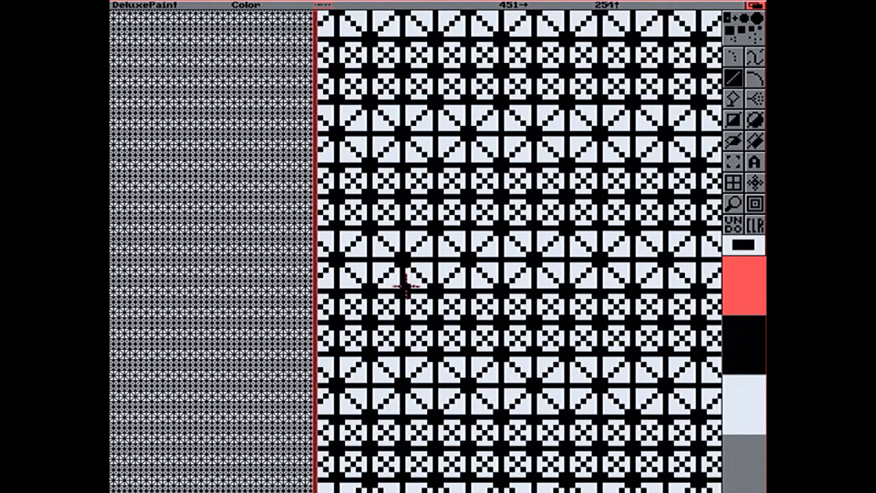
pyautogui.moveTo(405, 292); pyautogui.dragTo(445, 272)
pyautogui.moveTo(461, 289); pyautogui.dragTo(468, 288)
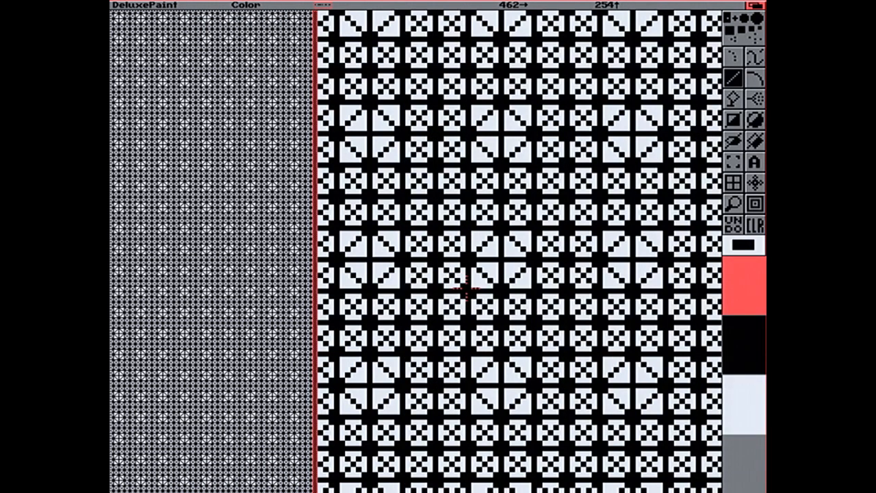
pyautogui.click(754, 226)
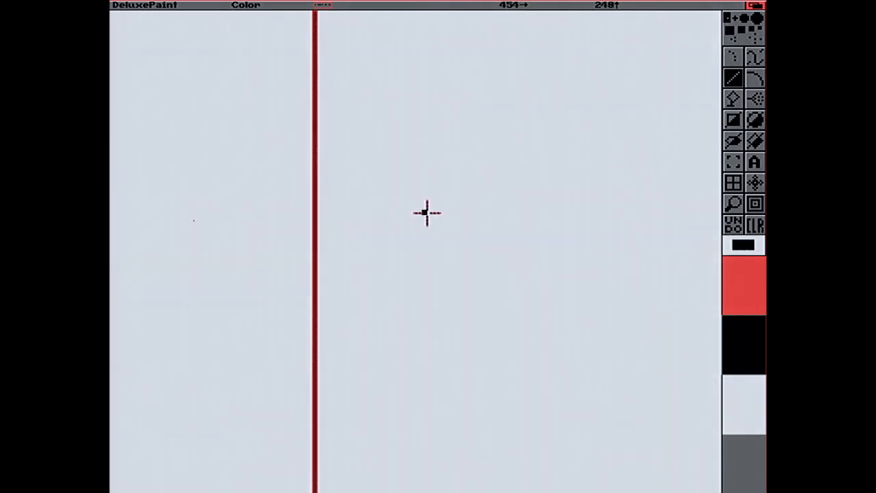
# Build a tiled five-dot cluster from single black pixels, with four corner dots and one in the middle
pyautogui.click(425, 211)
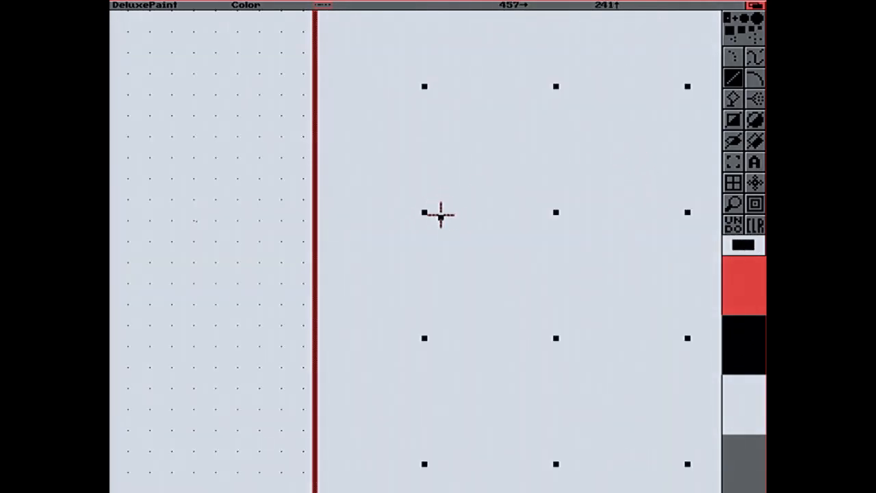
pyautogui.click(440, 211)
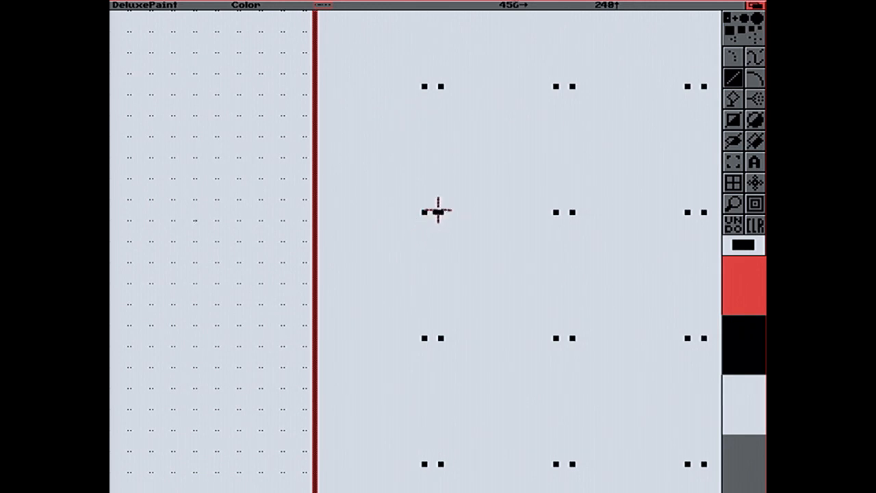
pyautogui.press('u')
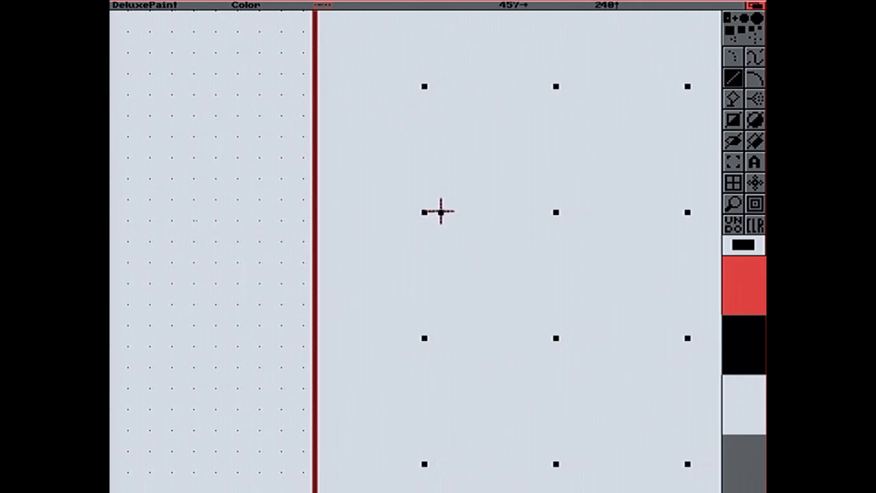
pyautogui.click(447, 212)
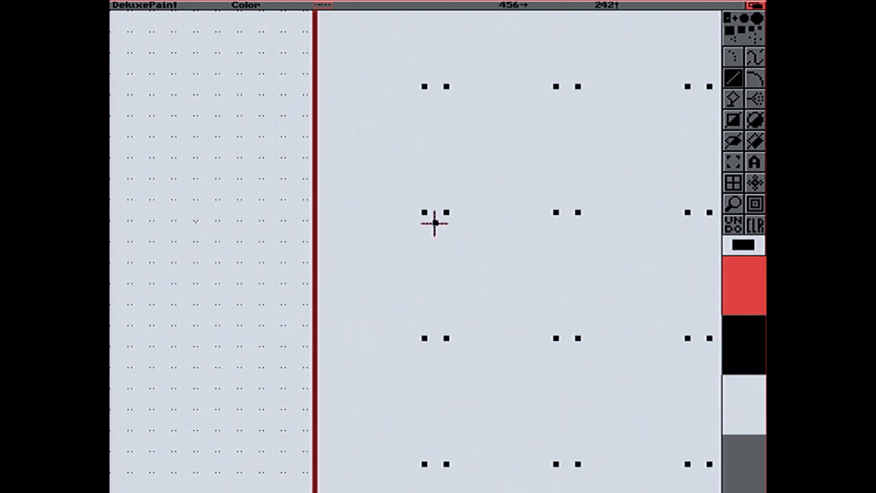
pyautogui.click(435, 227)
pyautogui.click(424, 244)
pyautogui.click(446, 243)
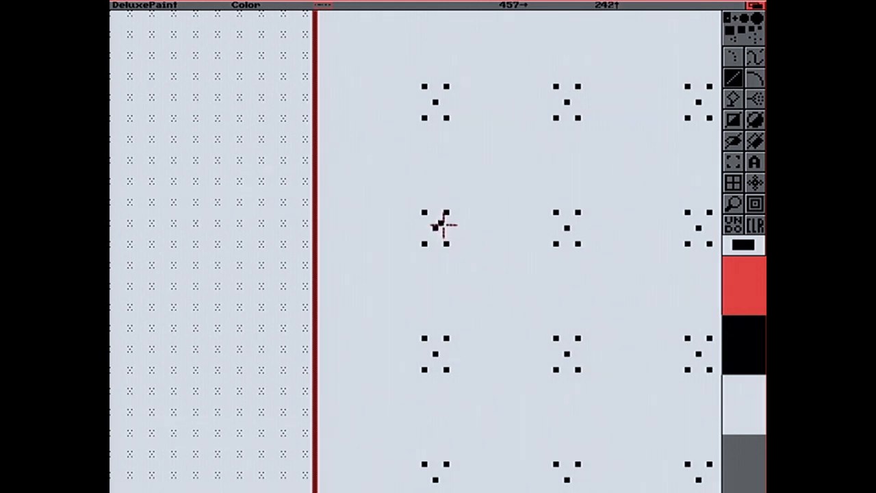
# Widen the five-dot cluster by erasing its middle and two right-hand dots and redrawing them further to the right
pyautogui.rightClick(447, 244)
pyautogui.rightClick(446, 212)
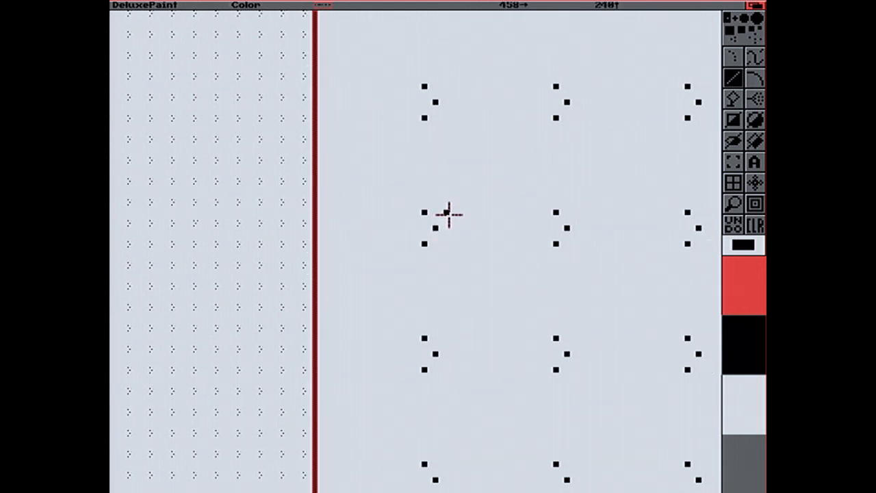
pyautogui.rightClick(435, 228)
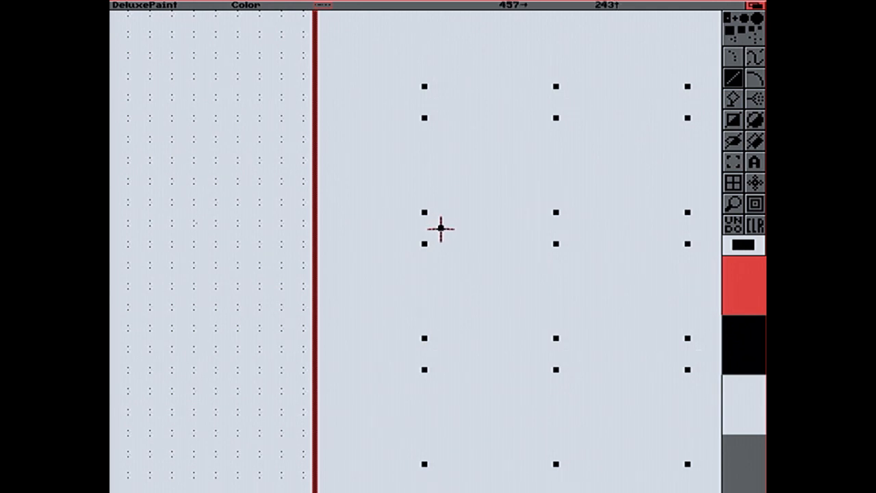
pyautogui.click(440, 228)
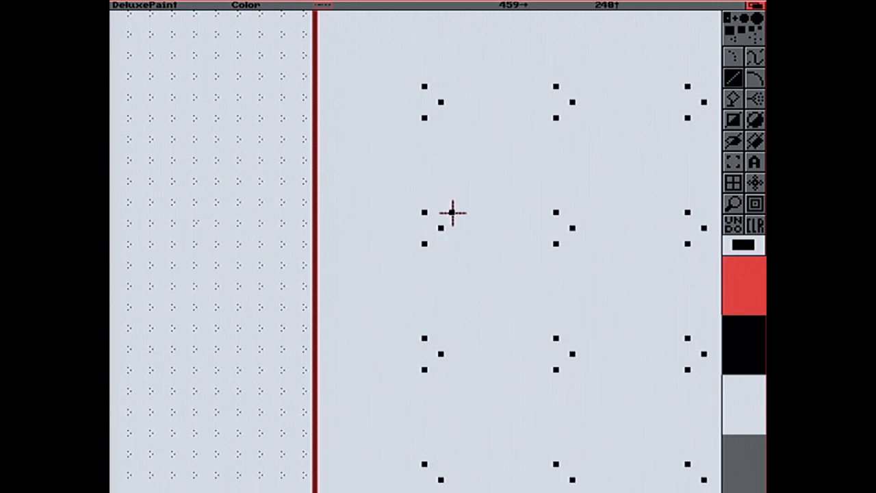
pyautogui.click(456, 212)
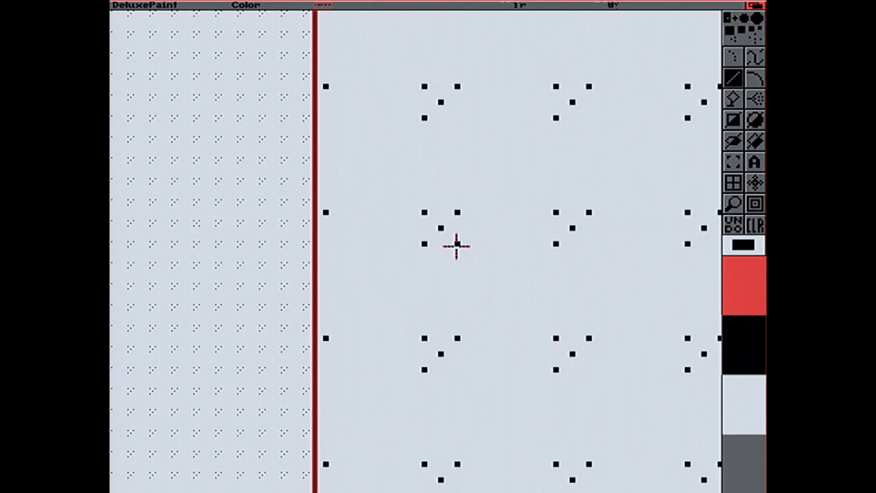
pyautogui.click(457, 244)
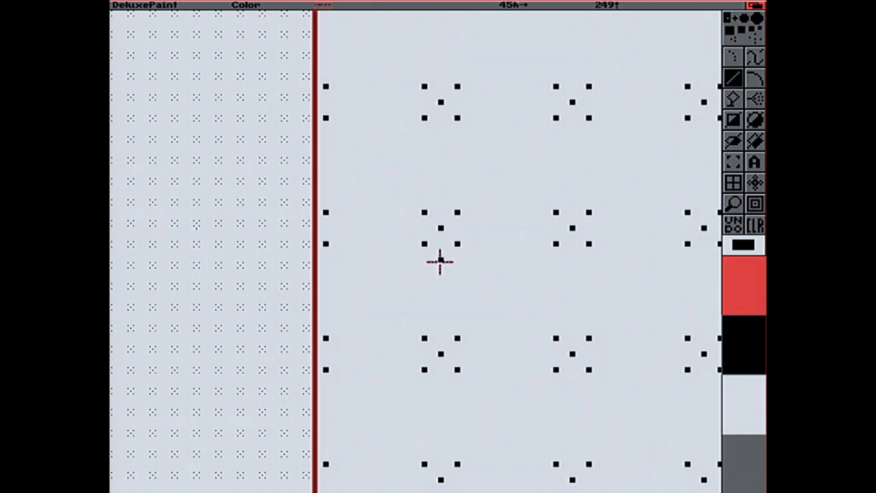
# Extend the dot cluster downward with two more rows of black pixels at the same spacing
pyautogui.click(440, 259)
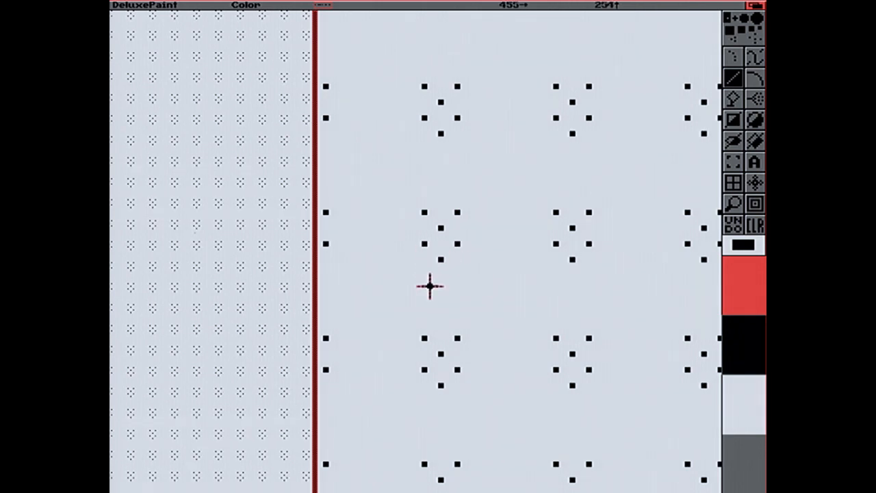
pyautogui.click(424, 274)
pyautogui.click(457, 275)
pyautogui.click(424, 260)
pyautogui.click(440, 275)
pyautogui.click(457, 259)
# Fill the remaining gaps in the cluster and add another row, making a block three dots wide and six dots high
pyautogui.click(422, 225)
pyautogui.press('u')
pyautogui.click(424, 227)
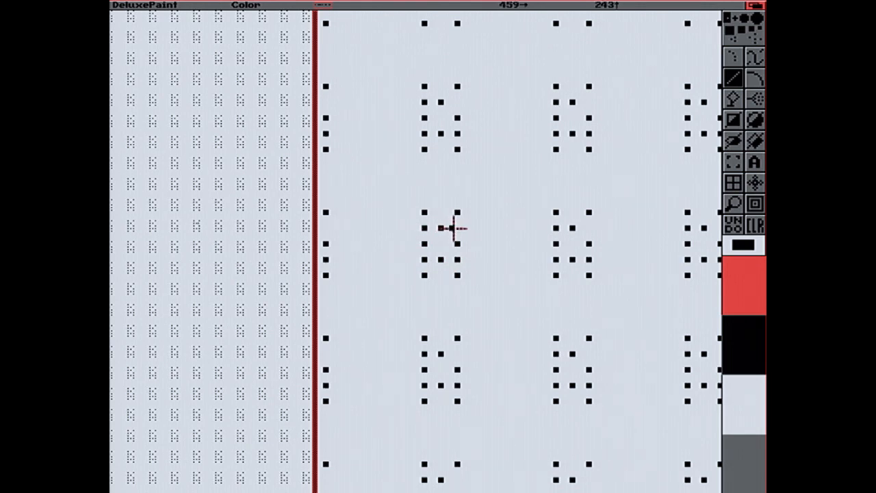
pyautogui.click(455, 228)
pyautogui.click(440, 212)
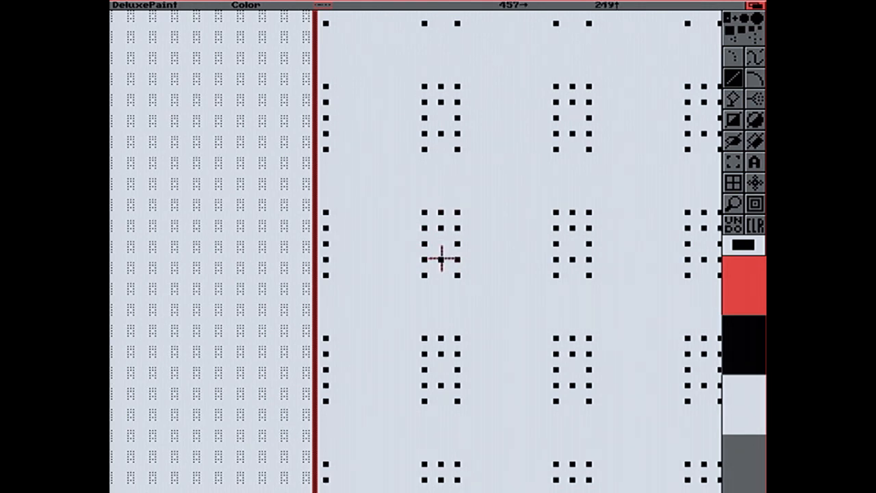
pyautogui.click(441, 243)
pyautogui.click(440, 274)
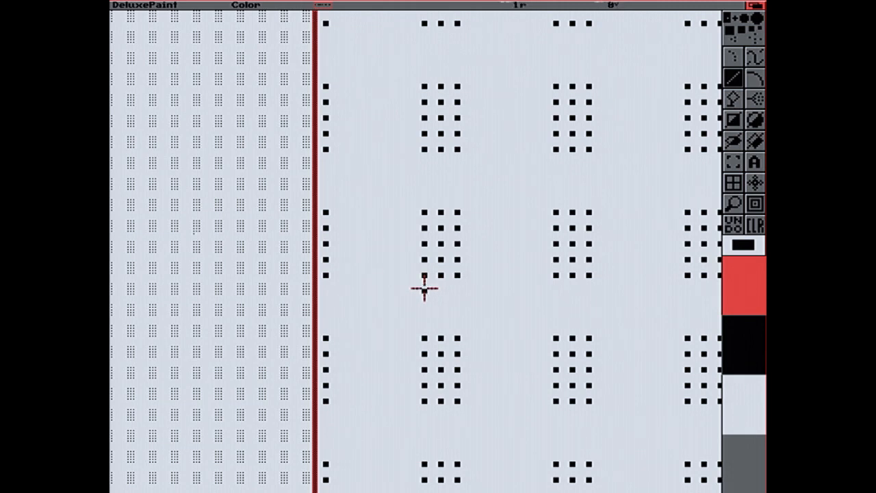
pyautogui.click(424, 290)
pyautogui.click(441, 291)
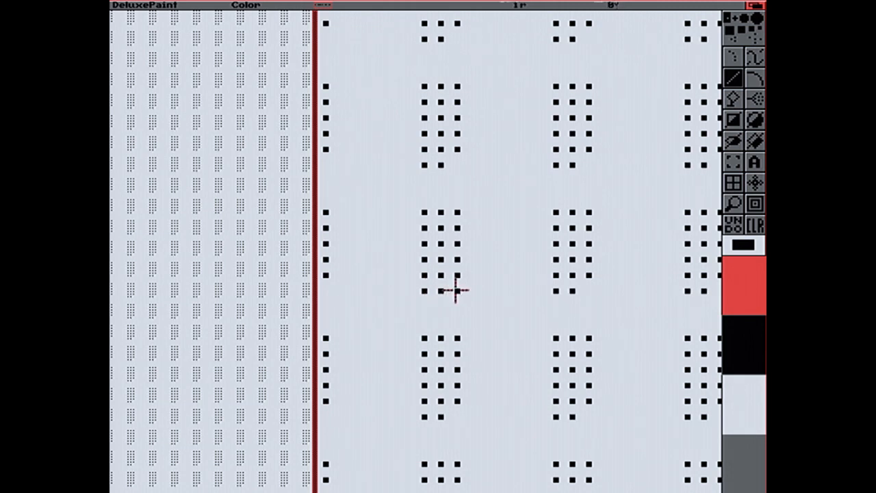
# Pick up one three-by-six dot block as a brush and set it as the fill pattern
pyautogui.click(732, 161)
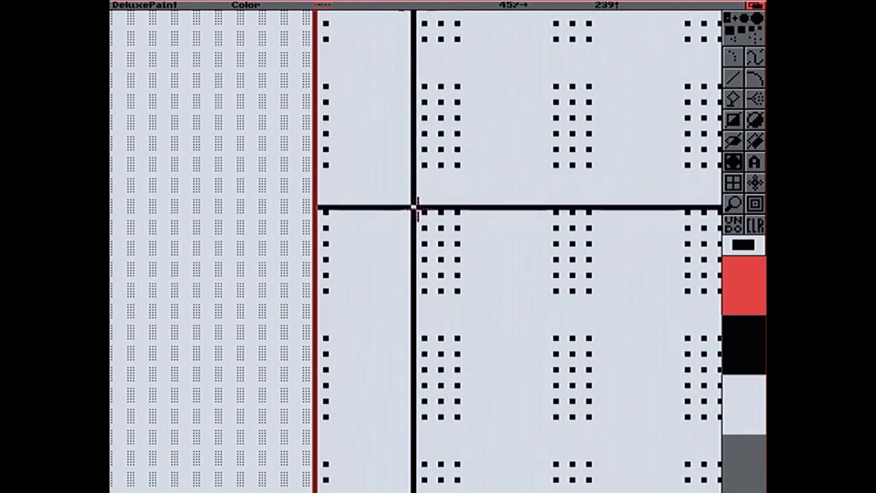
pyautogui.moveTo(423, 212); pyautogui.dragTo(471, 300)
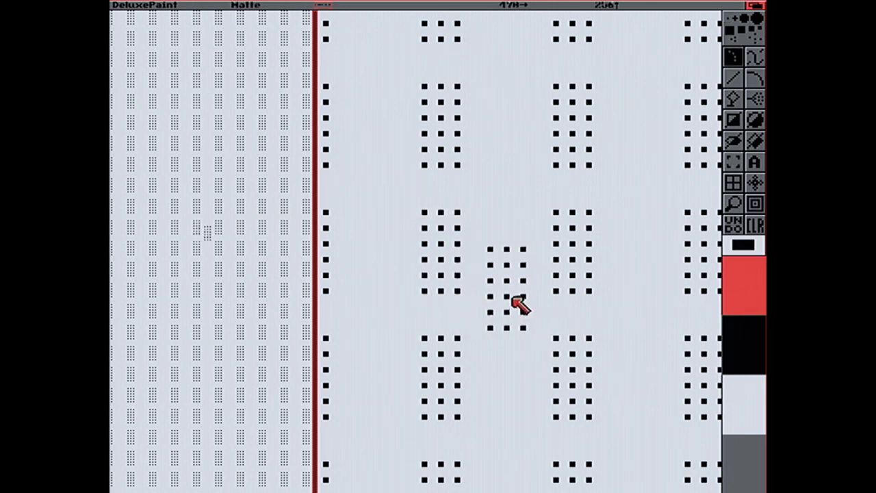
pyautogui.rightClick(732, 99)
pyautogui.click(363, 241)
pyautogui.click(360, 339)
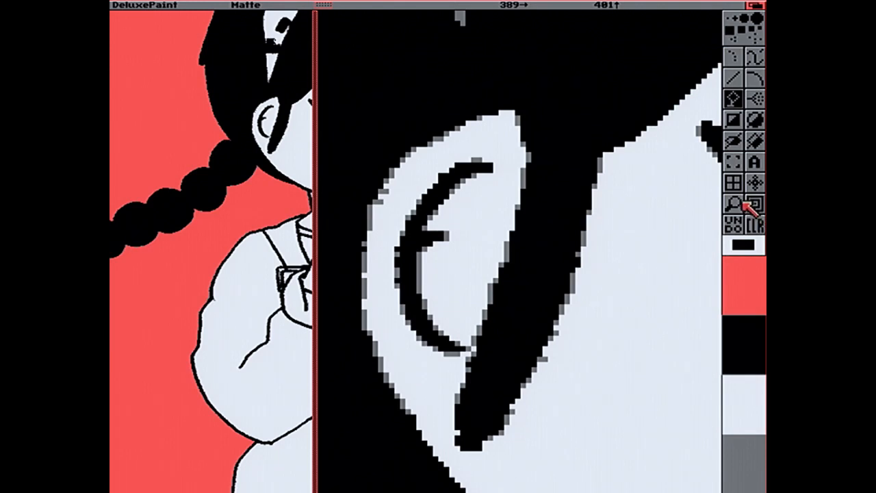
# Fill the girl's dress and sleeves with the dot pattern, leaving the cuffs and straps white
pyautogui.click(739, 202)
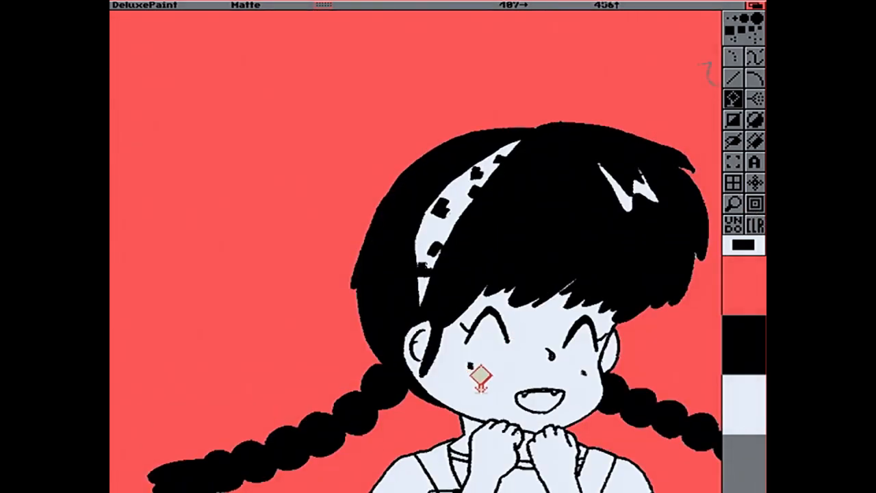
pyautogui.press('Down')
pyautogui.press('Down')
pyautogui.press('Down')
pyautogui.press('Down')
pyautogui.press('Down')
pyautogui.press('Down')
pyautogui.press('Down')
pyautogui.press('Down')
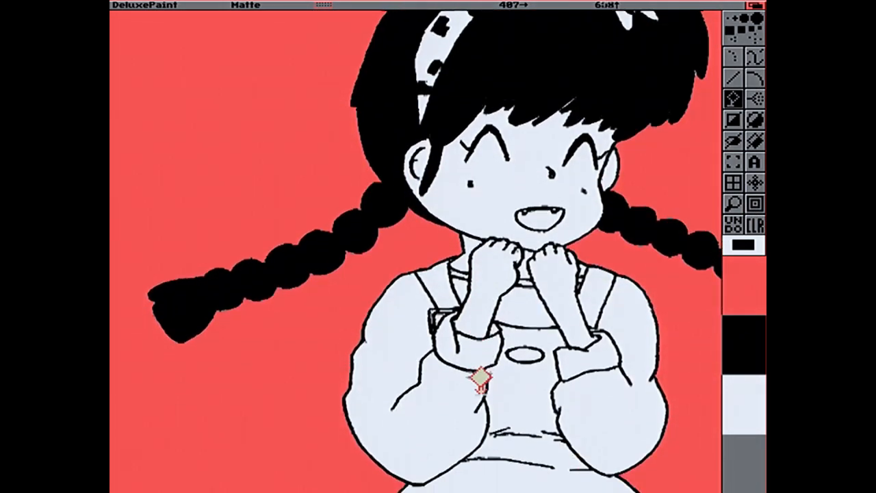
pyautogui.press('Down')
pyautogui.click(524, 256)
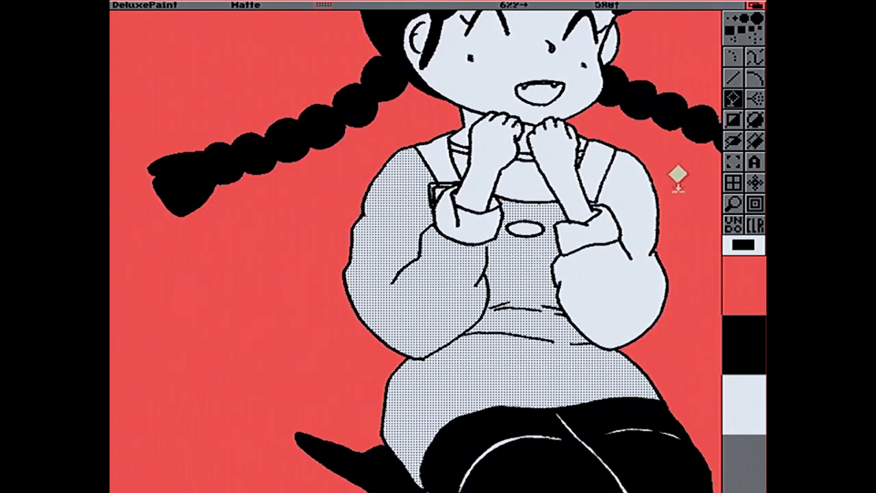
pyautogui.click(641, 180)
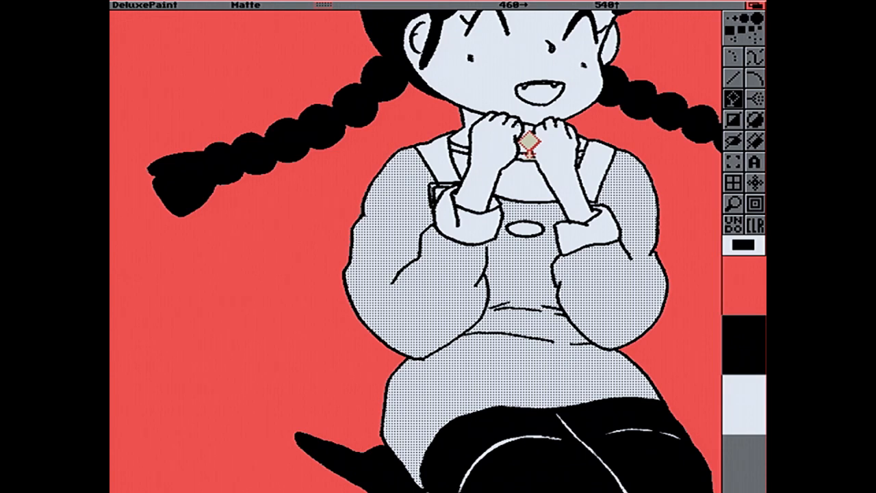
# Return to the single-pixel brush and examine the dot-filled clothing, including in a view of the whole page
pyautogui.click(738, 204)
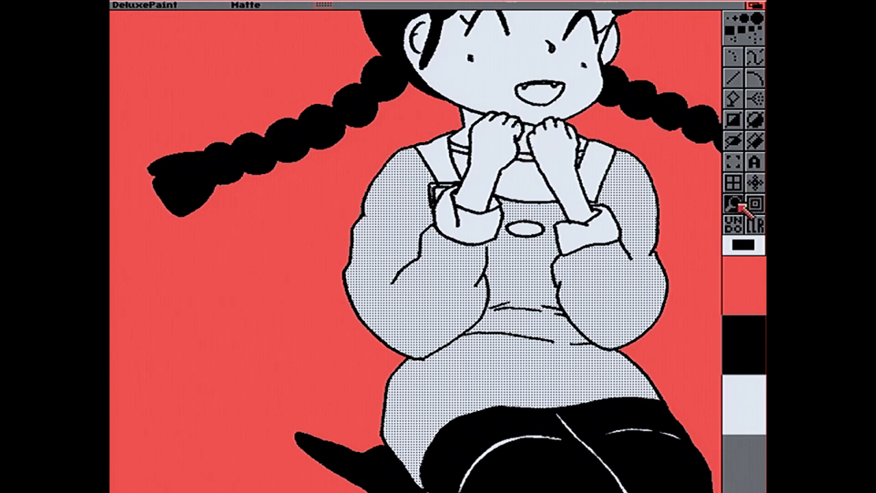
pyautogui.press('.')
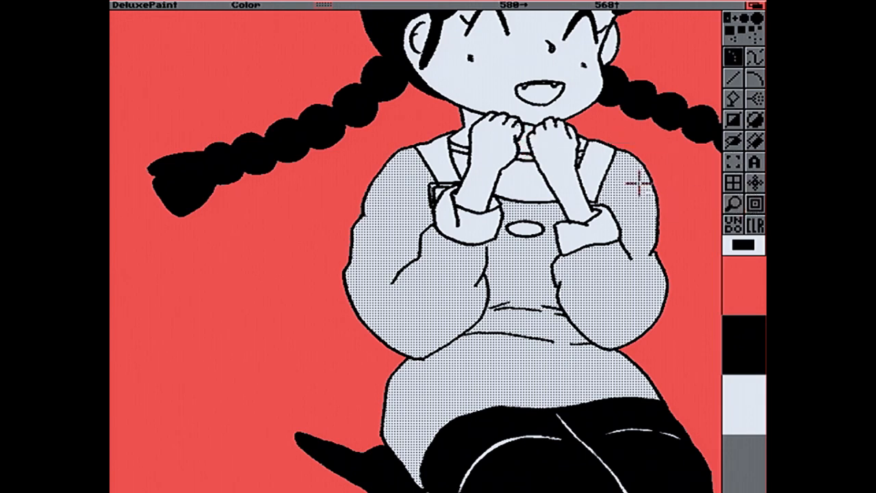
pyautogui.press('Down')
pyautogui.press('Down')
pyautogui.press('Down')
pyautogui.press('Down')
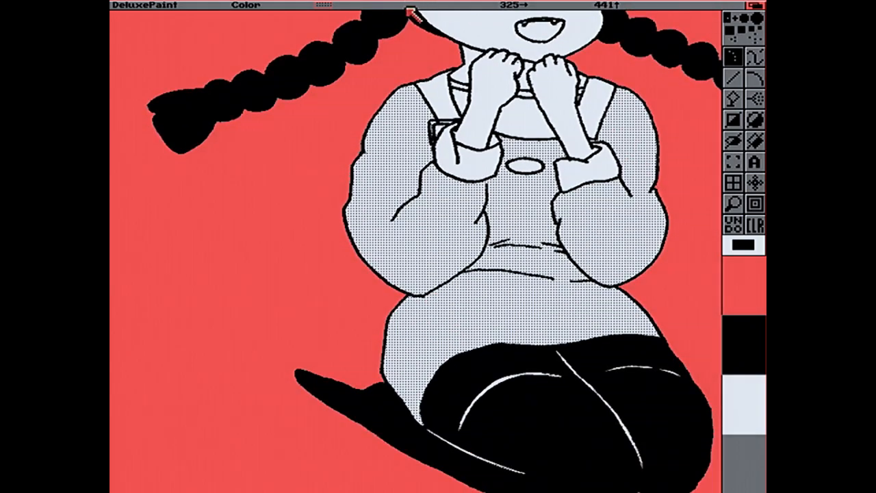
pyautogui.hotkey('shift', 's')
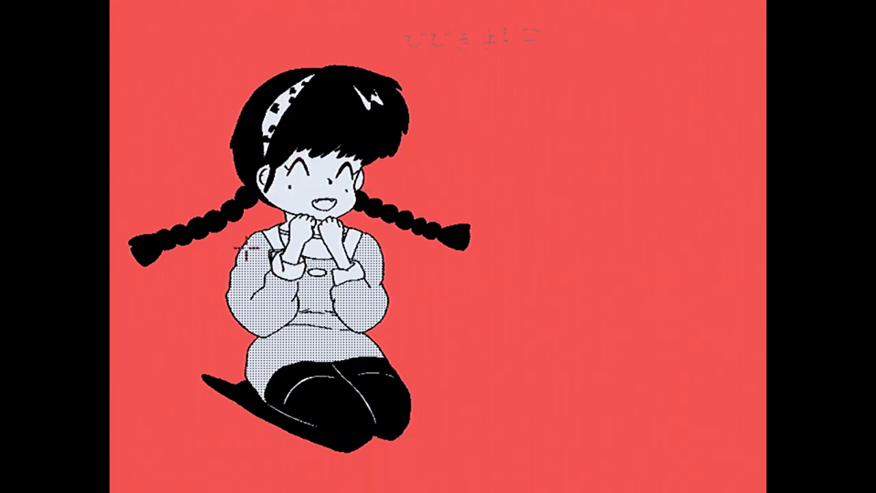
pyautogui.click(291, 197)
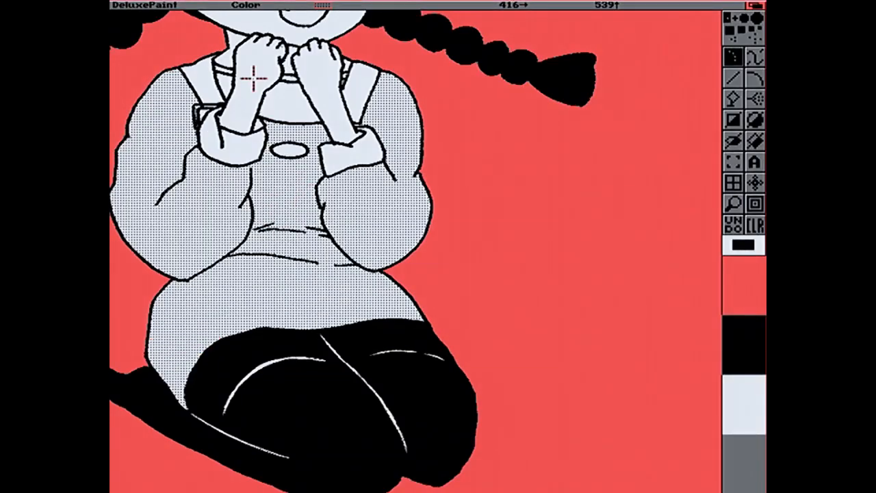
# Erase the small dark mark on the girl's left cheek with white strokes and a filled rectangle
pyautogui.press('Up')
pyautogui.press('Up')
pyautogui.press('Up')
pyautogui.press('Up')
pyautogui.press('Up')
pyautogui.press('Up')
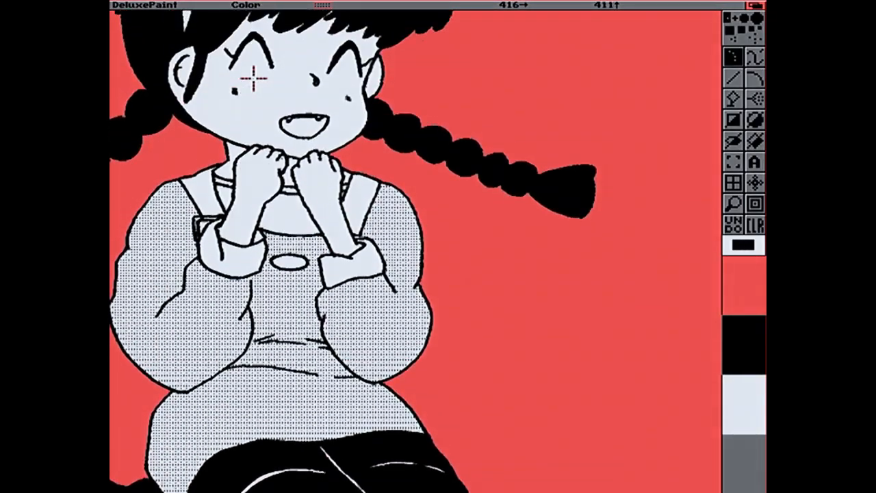
pyautogui.click(733, 203)
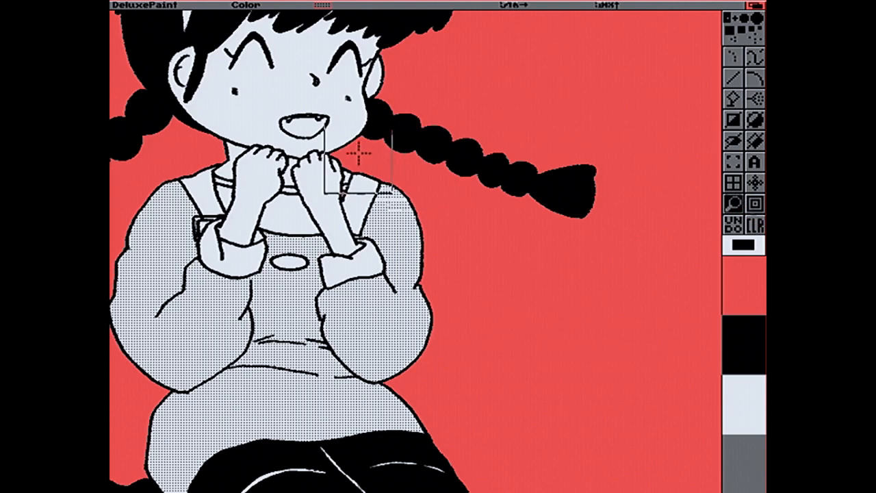
pyautogui.click(260, 103)
pyautogui.moveTo(462, 146); pyautogui.dragTo(448, 209)
pyautogui.moveTo(450, 174); pyautogui.dragTo(449, 201)
pyautogui.moveTo(457, 147); pyautogui.dragTo(454, 183)
pyautogui.moveTo(457, 147); pyautogui.dragTo(447, 196)
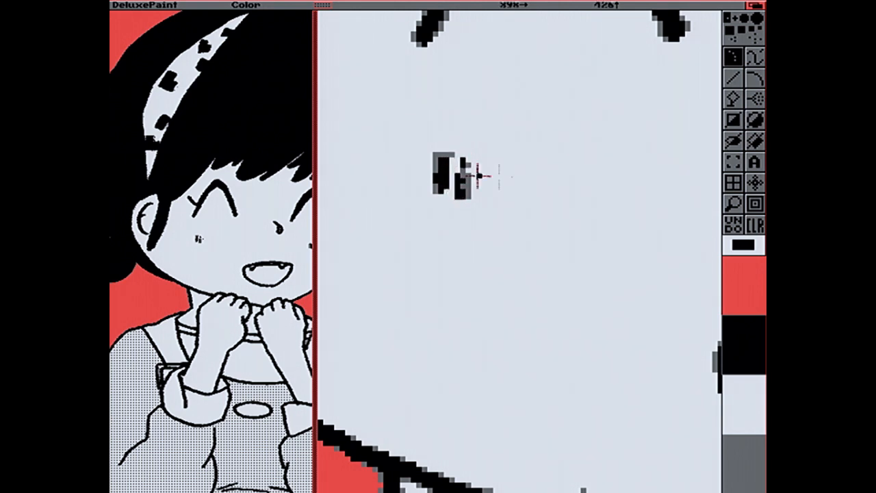
pyautogui.click(732, 120)
pyautogui.moveTo(435, 149); pyautogui.dragTo(415, 111)
pyautogui.press('u')
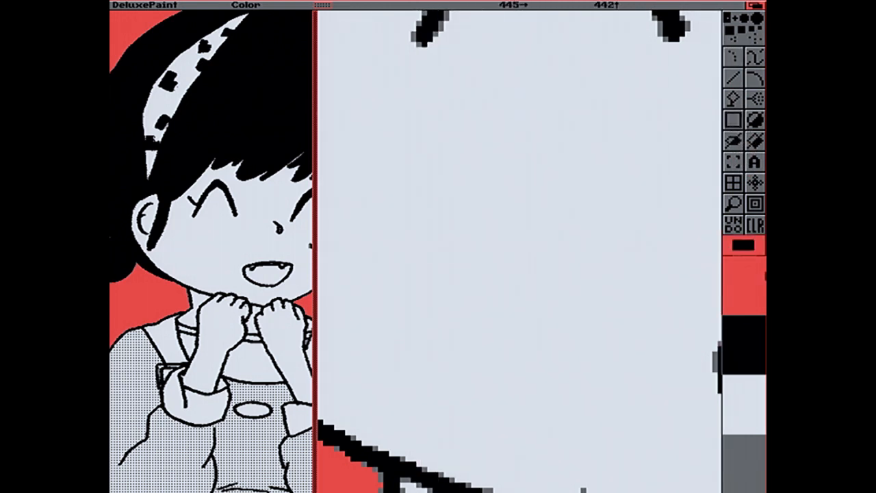
# Set anti-aliasing to Low and draw short, slightly slanted lines on the girl's left cheek with the line tool
pyautogui.press('m')
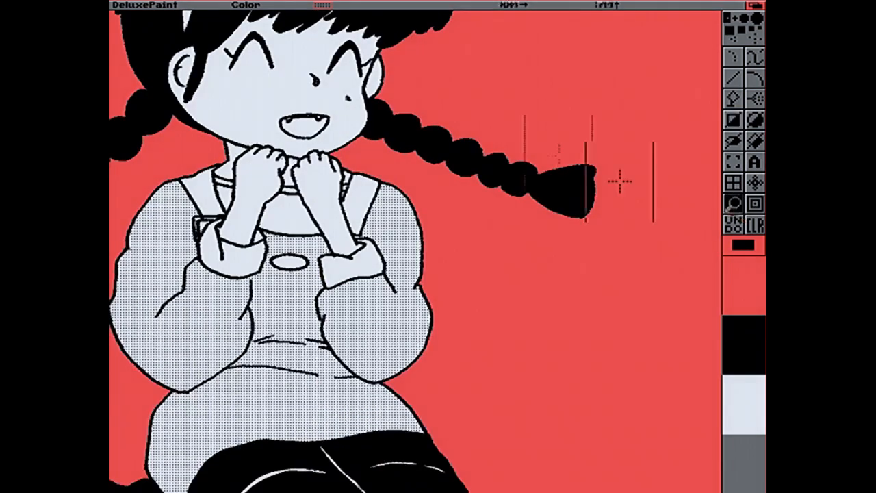
pyautogui.click(264, 103)
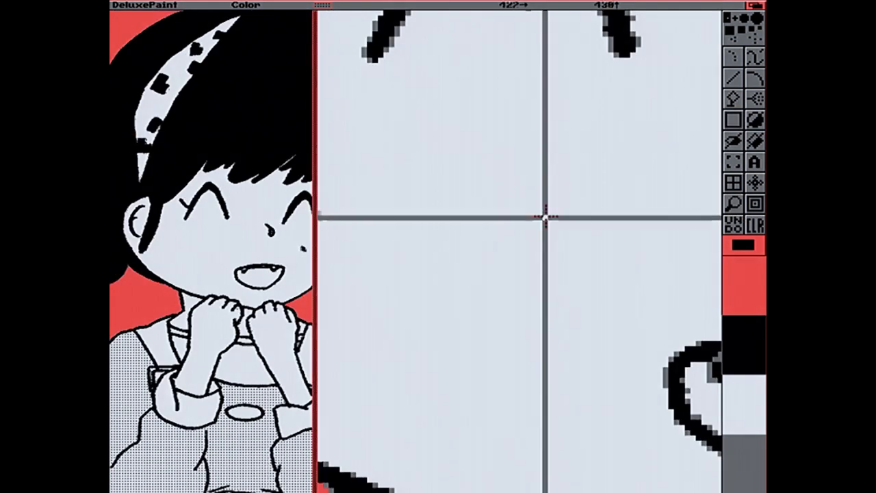
pyautogui.rightClick(761, 204)
pyautogui.rightClick(761, 204)
pyautogui.click(732, 78)
pyautogui.rightClick(506, 4)
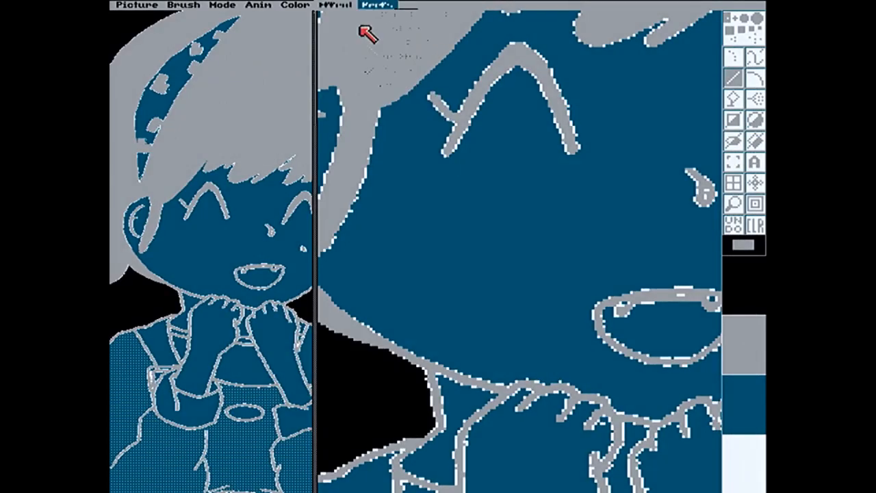
pyautogui.moveTo(340, 7)
pyautogui.moveTo(338, 74)
pyautogui.moveTo(346, 57)
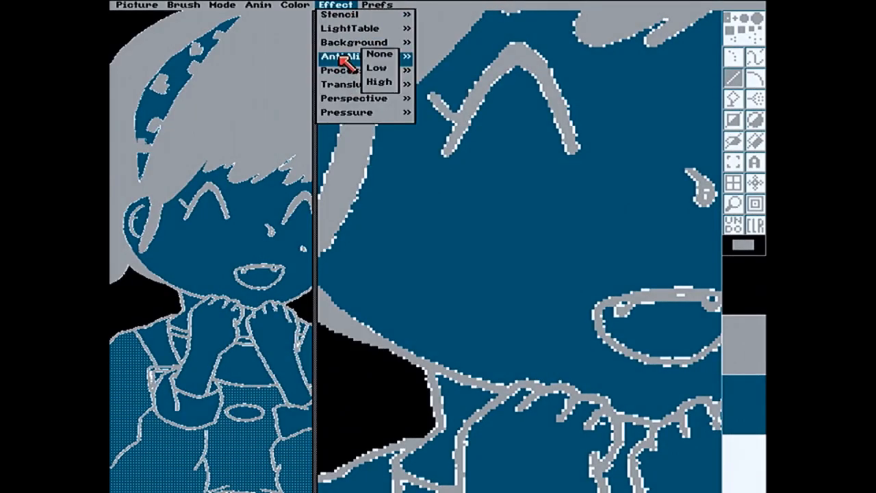
pyautogui.click(380, 66)
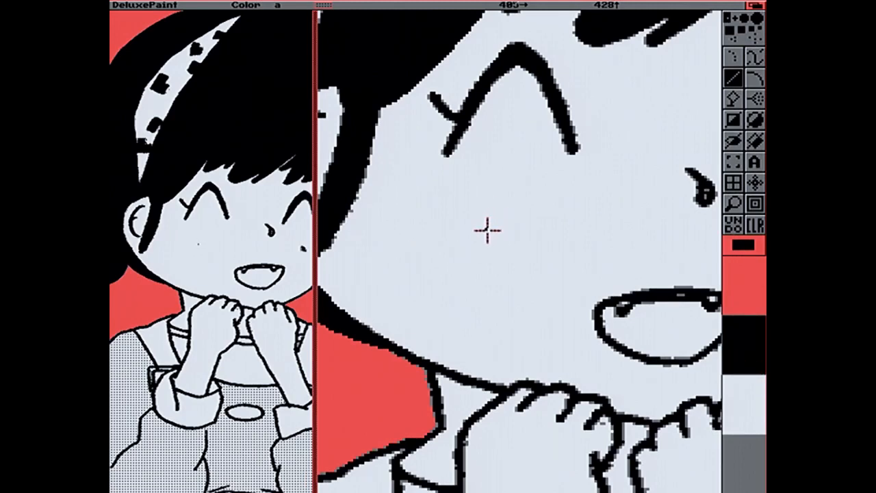
pyautogui.moveTo(479, 227); pyautogui.dragTo(476, 238)
# Magnify the girl's right cheek and try to cover its small dark mark with a white filled rectangle
pyautogui.click(733, 202)
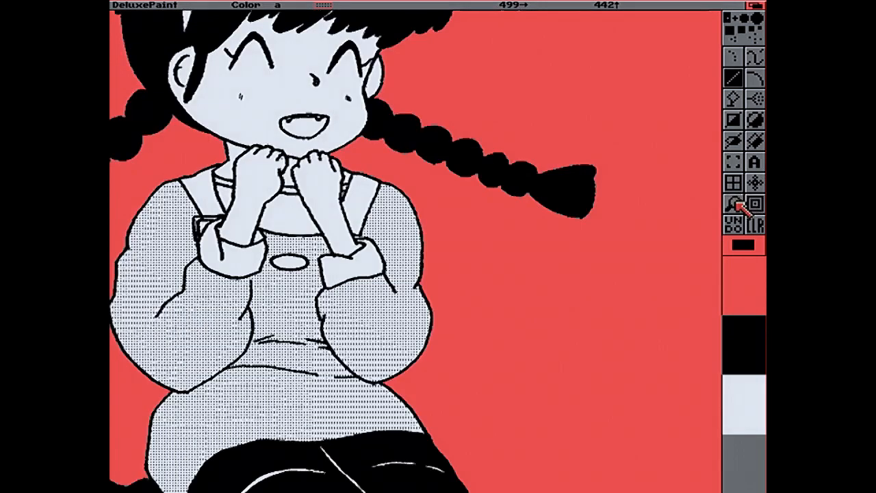
pyautogui.click(357, 108)
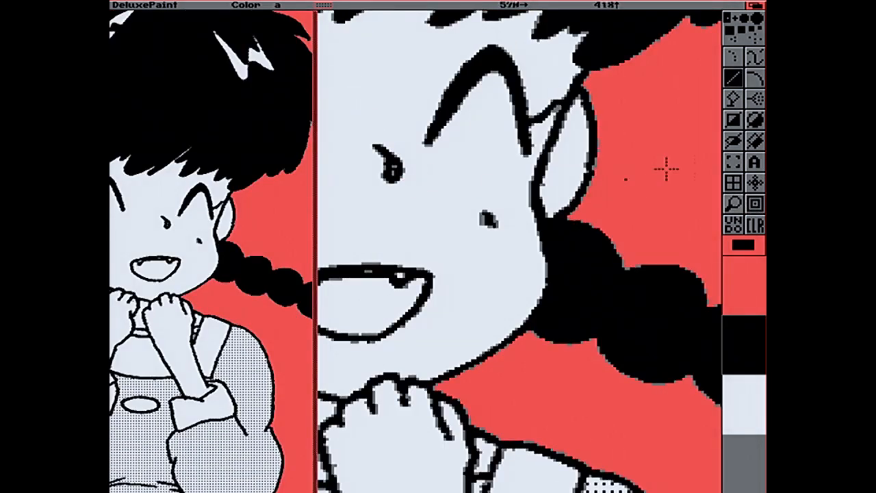
pyautogui.click(733, 122)
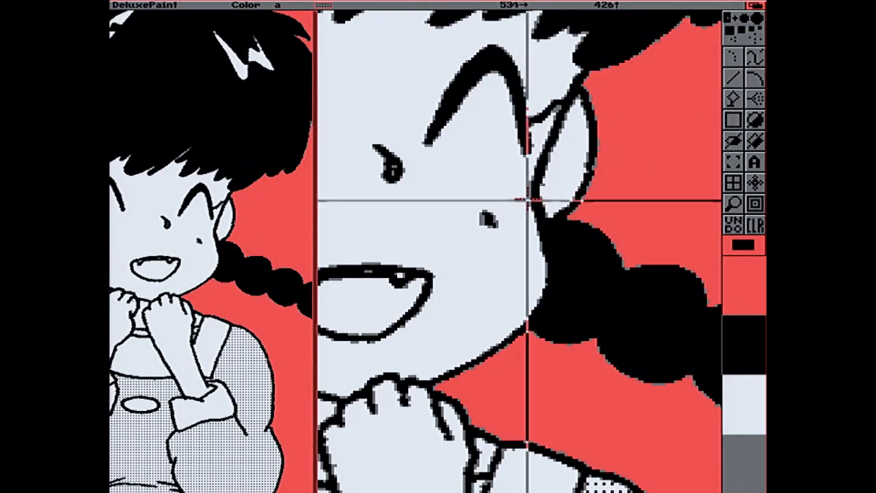
pyautogui.click(752, 424)
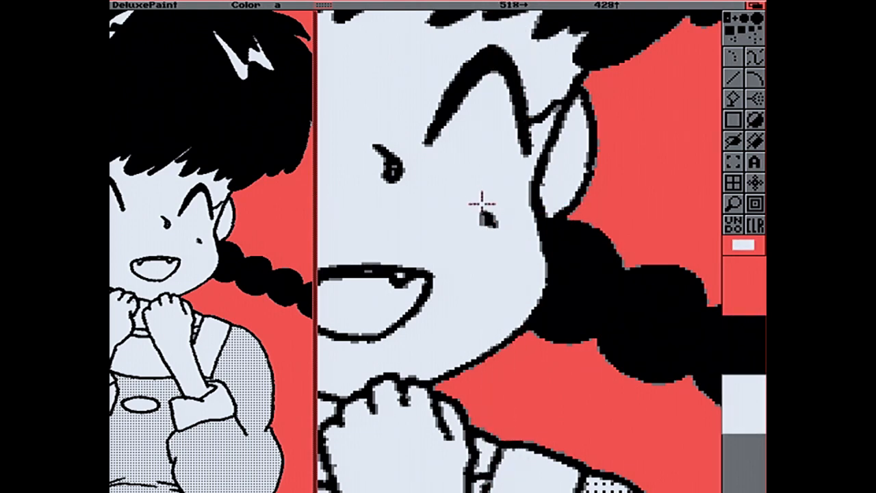
pyautogui.moveTo(480, 206); pyautogui.dragTo(494, 221)
# Turn anti-aliasing off and try again to cover the right cheek's dark mark with a white filled rectangle
pyautogui.click(759, 359)
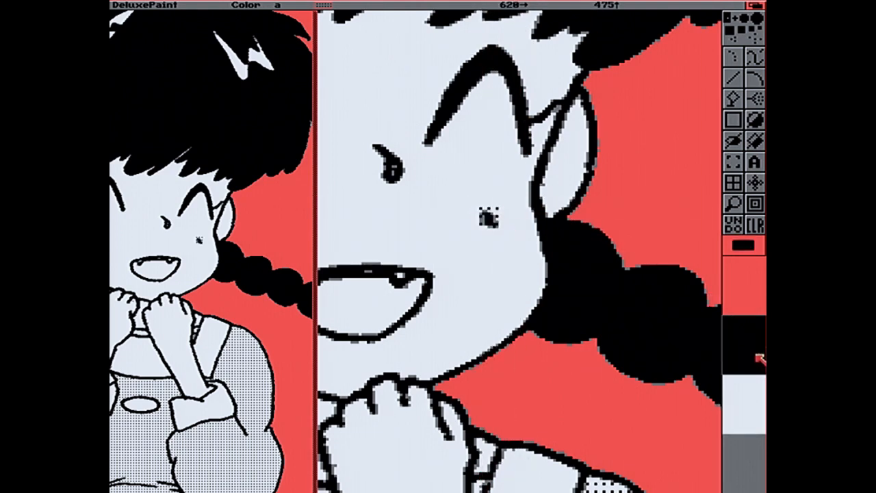
pyautogui.click(732, 77)
pyautogui.click(748, 397)
pyautogui.rightClick(506, 4)
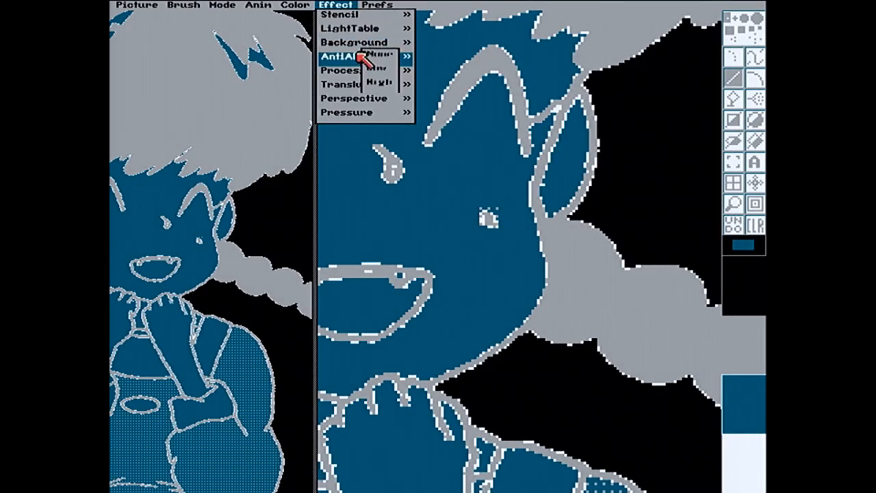
pyautogui.rightClick(368, 55)
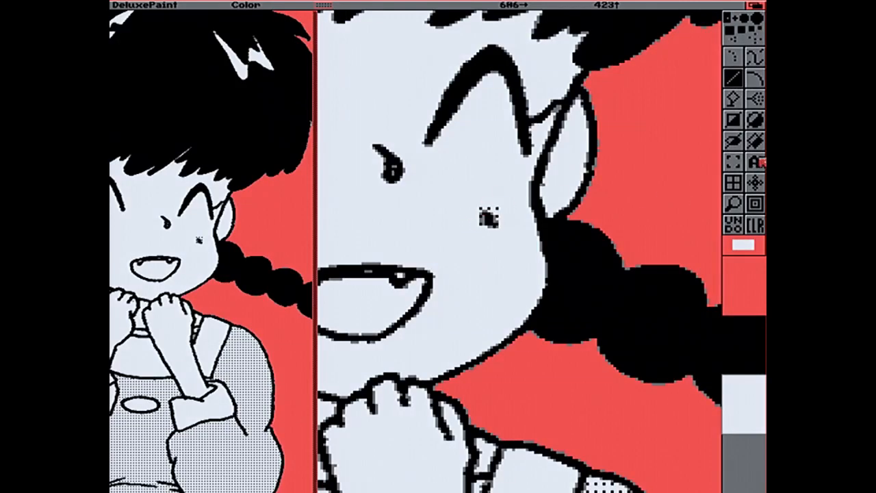
pyautogui.click(736, 125)
pyautogui.moveTo(470, 198); pyautogui.dragTo(494, 237)
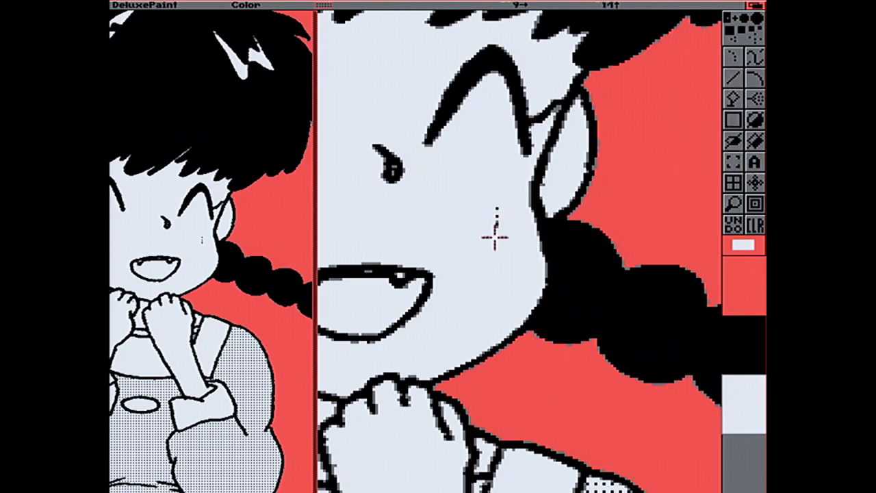
# Turn anti-aliasing back on and change the fill type from Pattern to Solid
pyautogui.rightClick(445, 7)
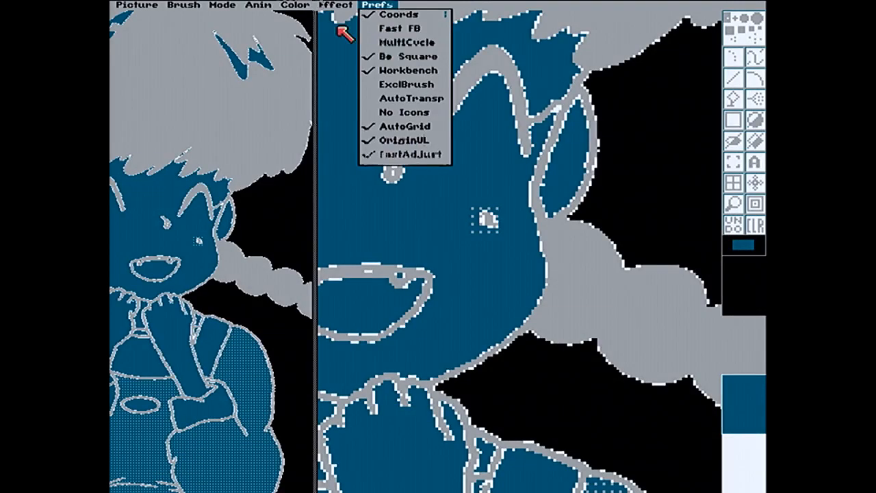
pyautogui.moveTo(335, 57)
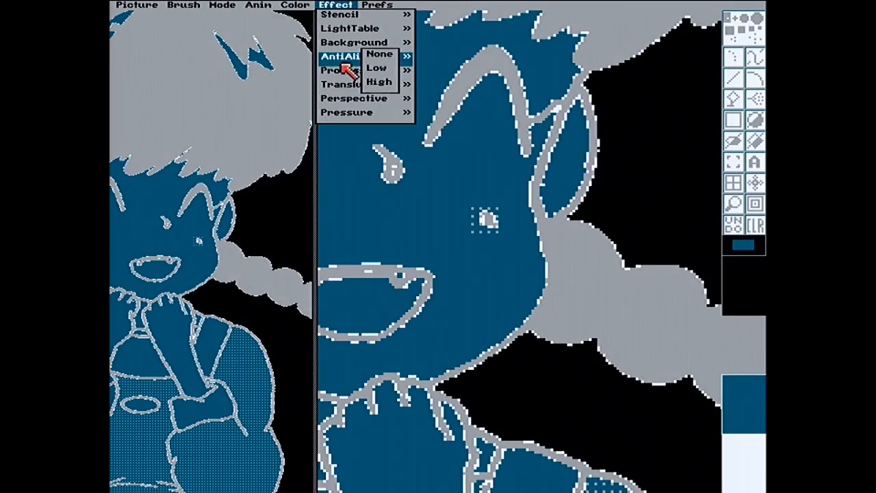
pyautogui.click(381, 55)
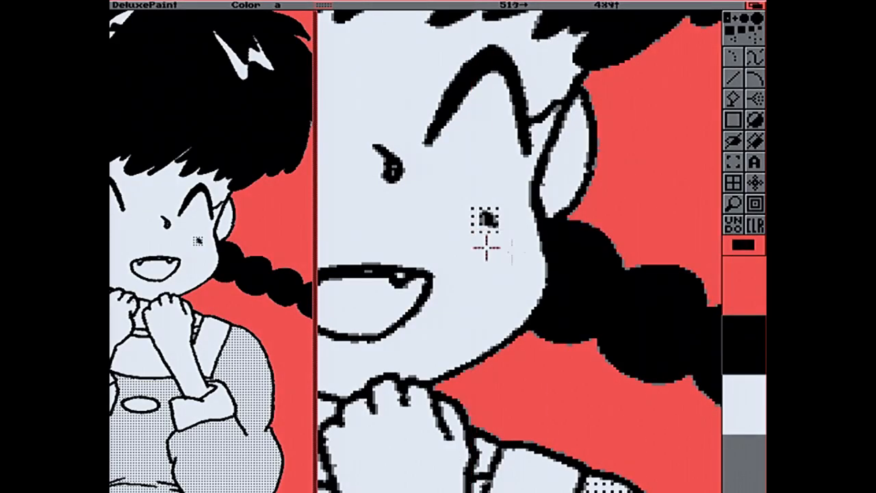
pyautogui.rightClick(753, 132)
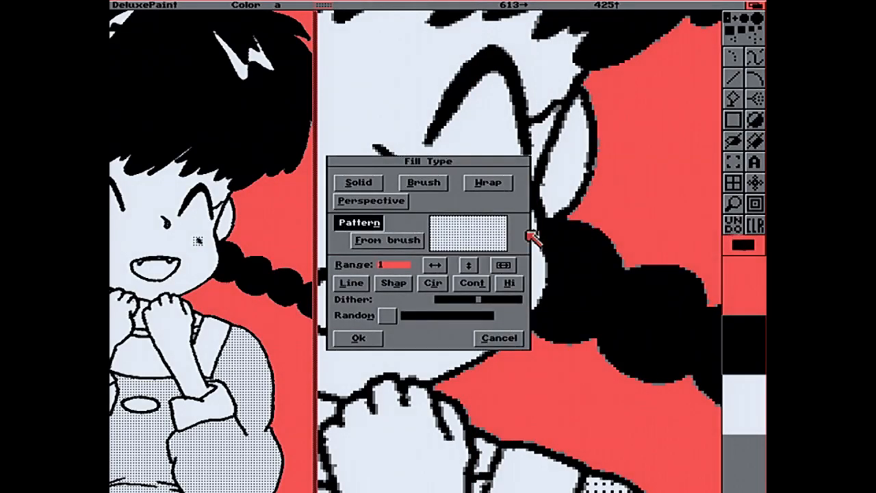
pyautogui.click(372, 183)
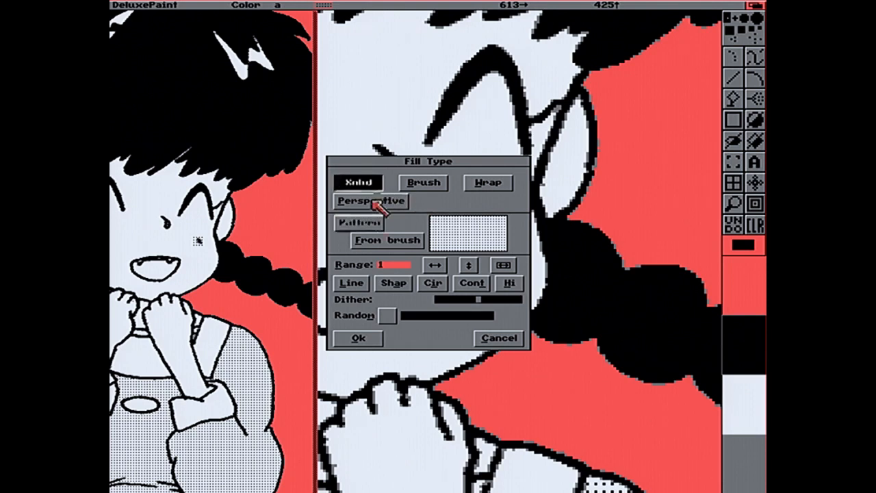
pyautogui.click(377, 338)
# Erase the dark mark and stray dots on the girl's right cheek with a solid white filled rectangle
pyautogui.moveTo(469, 210)
pyautogui.mouseDown()
pyautogui.moveTo(534, 243)
pyautogui.moveTo(509, 241)
pyautogui.mouseUp()
pyautogui.press('u')
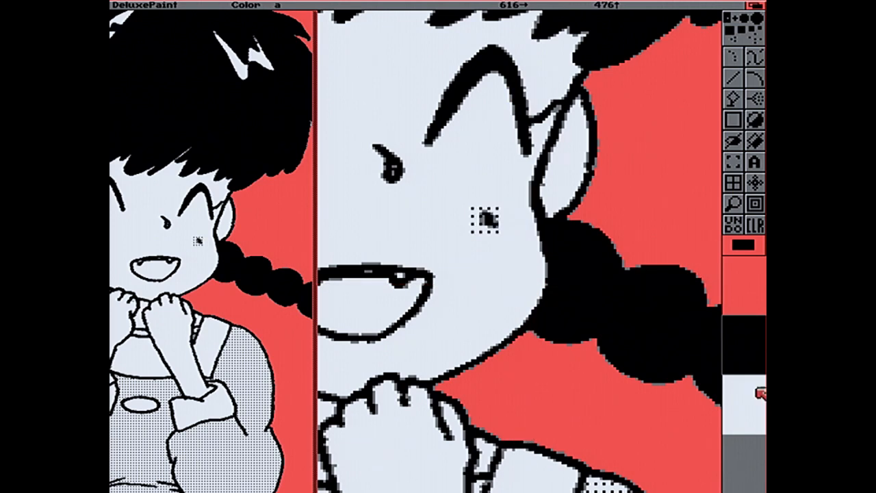
pyautogui.click(758, 411)
pyautogui.click(487, 220)
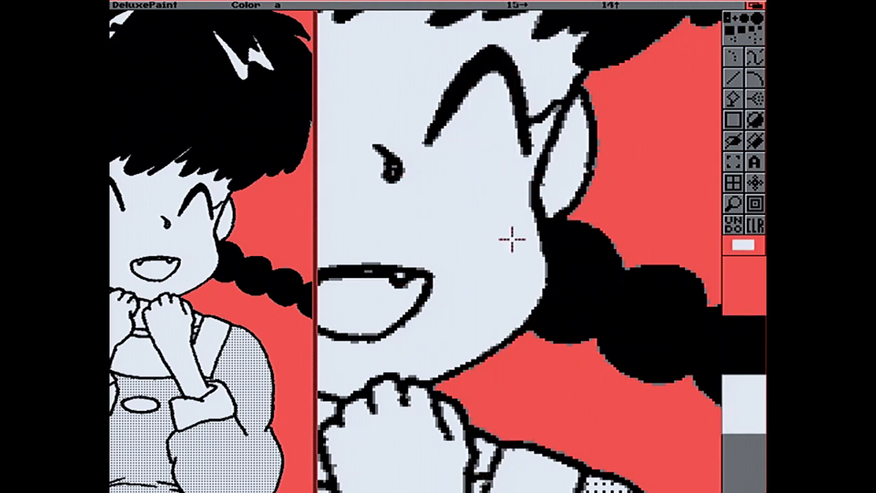
# Draw short, slightly slanted black lines on the girl's right cheek with the line tool
pyautogui.click(760, 369)
pyautogui.click(732, 78)
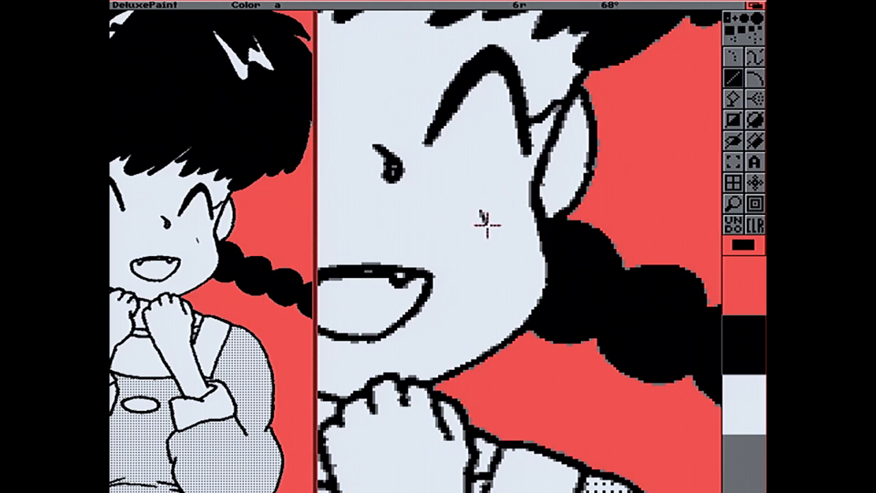
pyautogui.press('u')
pyautogui.moveTo(492, 210); pyautogui.dragTo(502, 221)
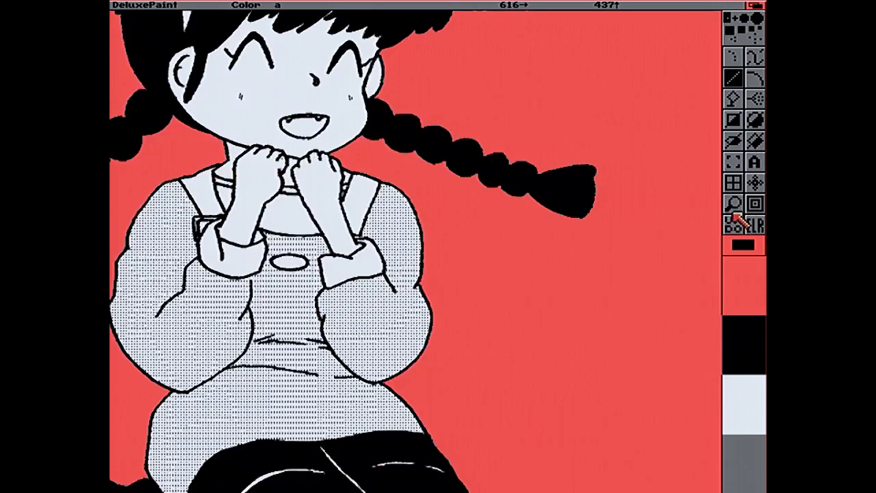
pyautogui.click(733, 208)
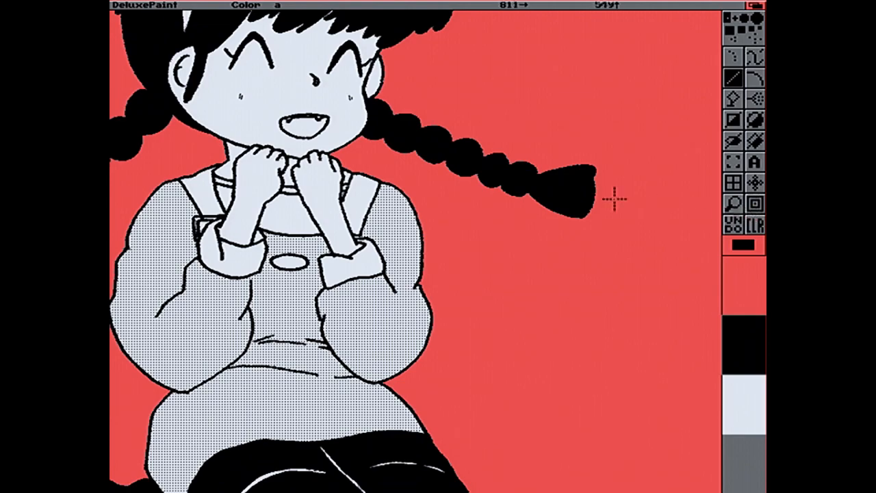
# Examine the edited girl at normal size, from her hair and face down to her dress and legs
pyautogui.press('Left')
pyautogui.press('Left')
pyautogui.press('Left')
pyautogui.press('Left')
pyautogui.press('Left')
pyautogui.press('Left')
pyautogui.press('Left')
pyautogui.press('Left')
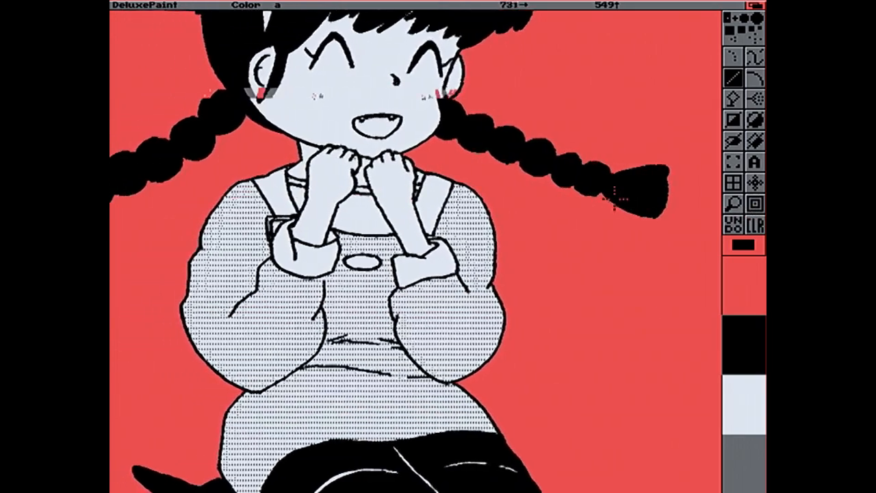
pyautogui.press('Up')
pyautogui.press('Up')
pyautogui.press('Up')
pyautogui.press('Up')
pyautogui.press('Up')
pyautogui.press('Up')
pyautogui.press('Up')
pyautogui.press('Up')
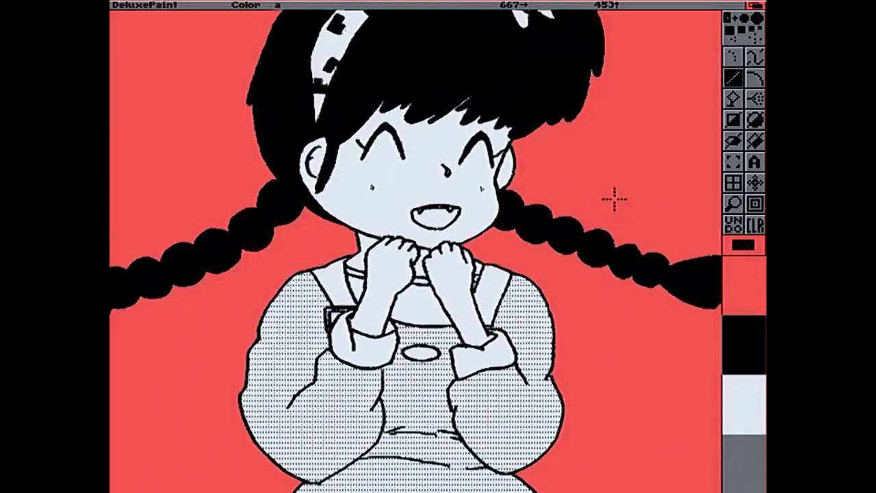
pyautogui.press('Down')
pyautogui.press('Down')
pyautogui.press('Down')
pyautogui.press('Down')
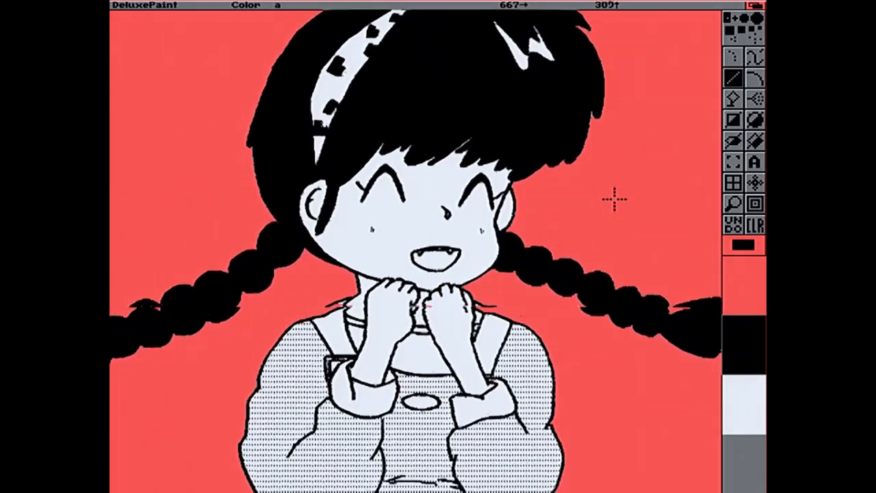
pyautogui.press('Down')
pyautogui.press('Down')
pyautogui.press('Down')
pyautogui.press('Down')
pyautogui.press('Down')
pyautogui.press('Down')
pyautogui.press('Down')
pyautogui.press('Down')
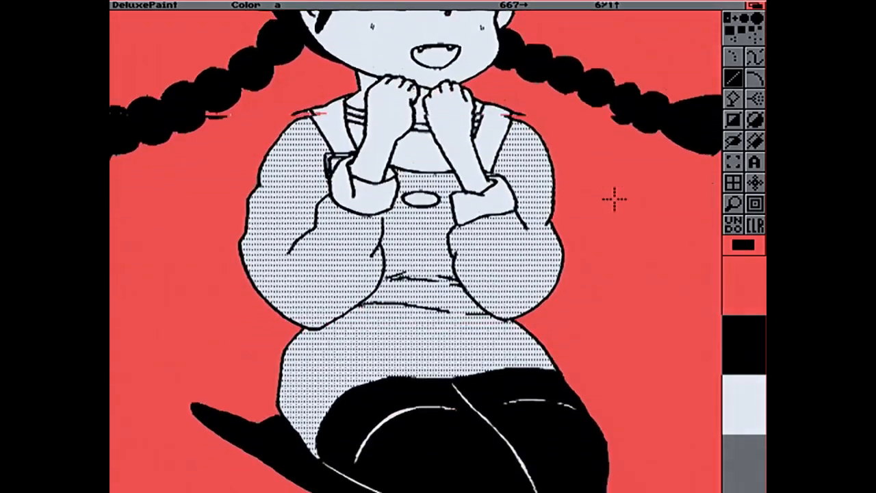
# Save the picture as Yoiko-1050-Edit-3.iff in the Manga drawer
pyautogui.rightClick(117, 8)
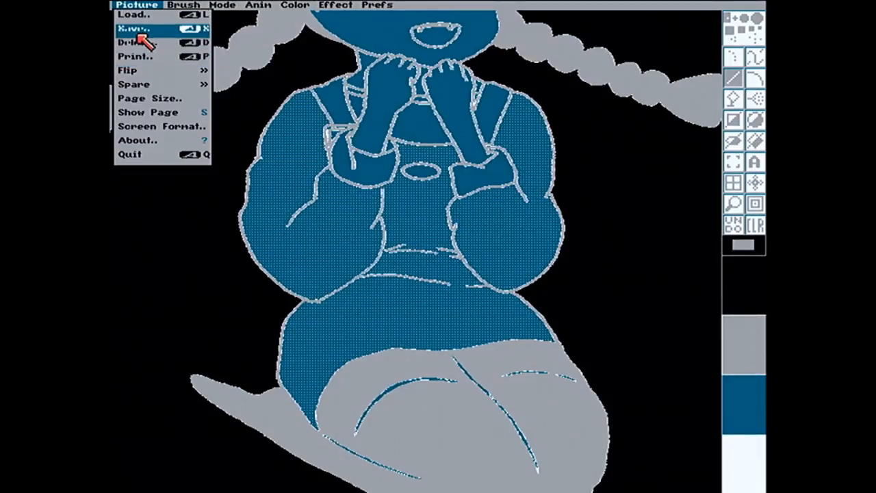
pyautogui.click(135, 31)
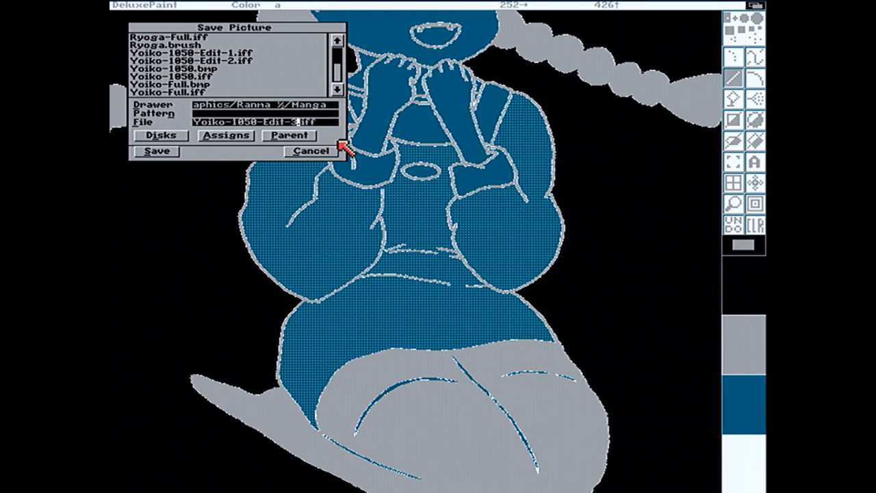
pyautogui.click(140, 149)
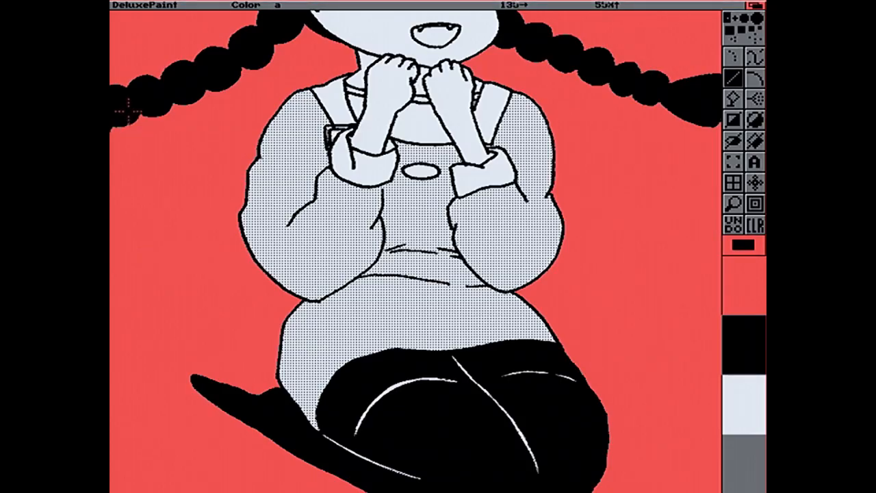
# Load the picture Ryoga-1050-Edit-4.iff from the Manga drawer
pyautogui.rightClick(135, 6)
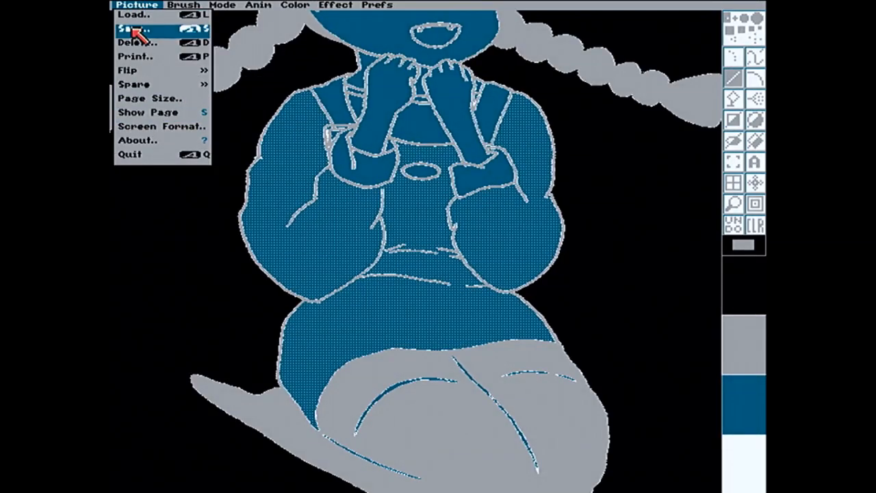
pyautogui.click(137, 15)
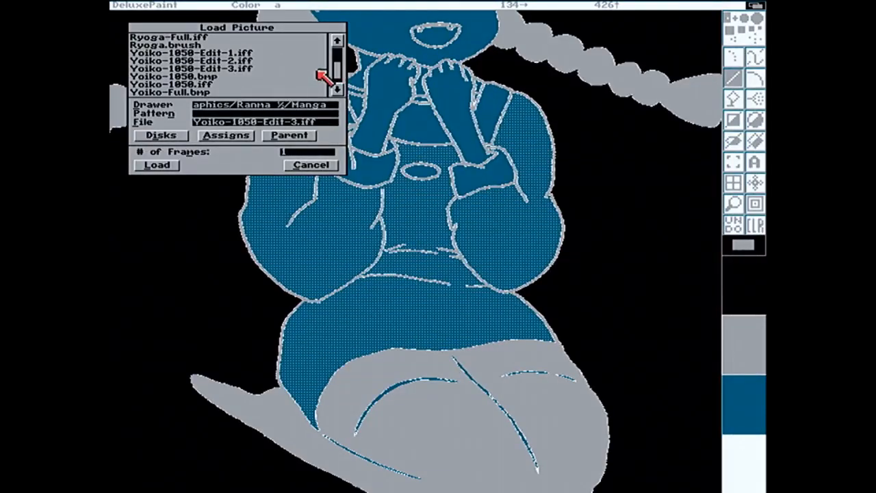
pyautogui.moveTo(339, 64); pyautogui.dragTo(339, 58)
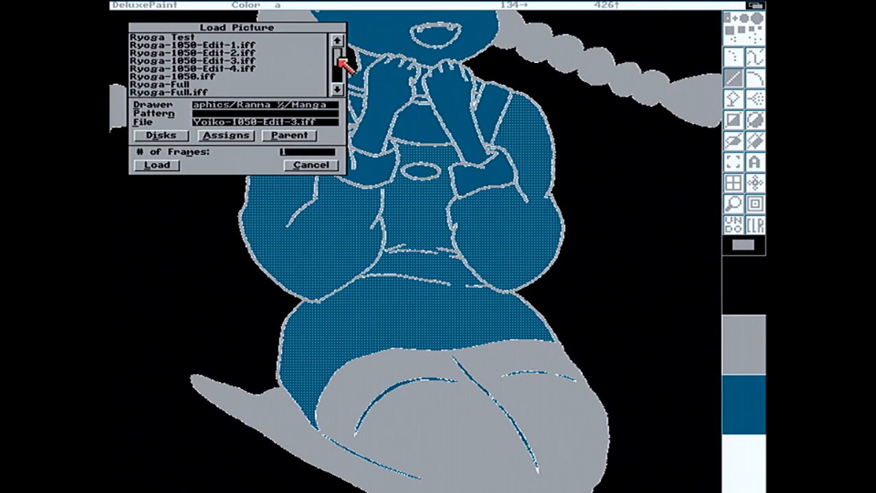
pyautogui.doubleClick(263, 70)
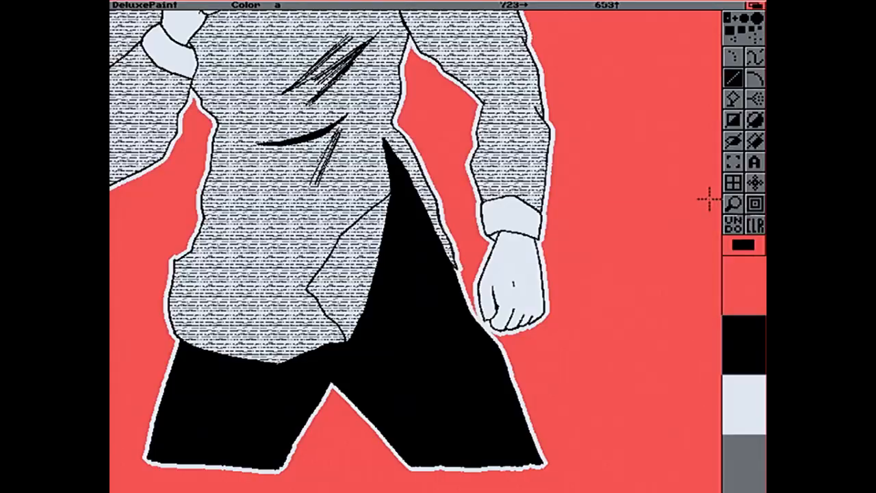
# Examine the loaded picture of the boy from his trousers up past the patterned shirt to his head
pyautogui.press('Up')
pyautogui.press('Up')
pyautogui.press('Up')
pyautogui.press('Up')
pyautogui.press('Up')
pyautogui.press('Up')
pyautogui.press('Up')
pyautogui.press('Up')
pyautogui.press('Up')
pyautogui.press('Up')
pyautogui.press('Up')
pyautogui.press('Up')
pyautogui.press('Up')
pyautogui.press('Up')
pyautogui.press('Up')
pyautogui.press('Up')
pyautogui.press('Up')
pyautogui.press('Up')
pyautogui.press('Up')
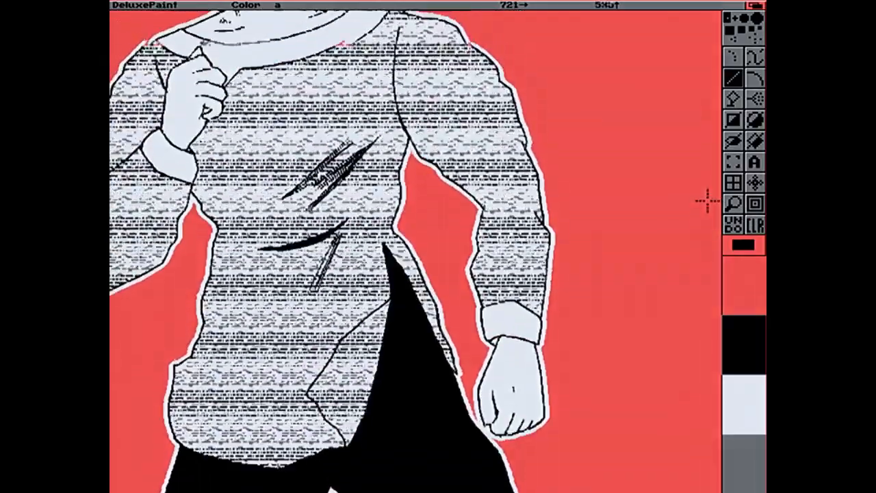
pyautogui.press('Up')
pyautogui.press('Up')
pyautogui.press('Left')
pyautogui.press('Left')
pyautogui.press('Left')
pyautogui.press('Left')
pyautogui.press('Left')
pyautogui.press('Left')
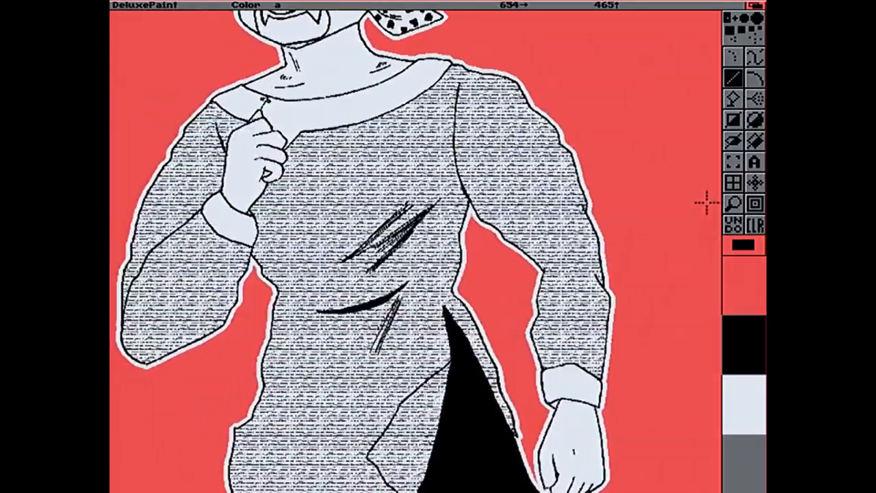
pyautogui.press('Up')
pyautogui.press('Up')
pyautogui.press('Up')
pyautogui.press('Up')
pyautogui.press('Up')
pyautogui.press('Up')
pyautogui.press('Up')
pyautogui.press('Up')
pyautogui.press('Up')
pyautogui.press('Up')
pyautogui.press('Up')
pyautogui.press('Up')
pyautogui.press('Up')
pyautogui.press('Up')
pyautogui.press('Up')
pyautogui.press('Up')
pyautogui.press('Up')
pyautogui.press('Up')
pyautogui.press('Up')
pyautogui.press('Up')
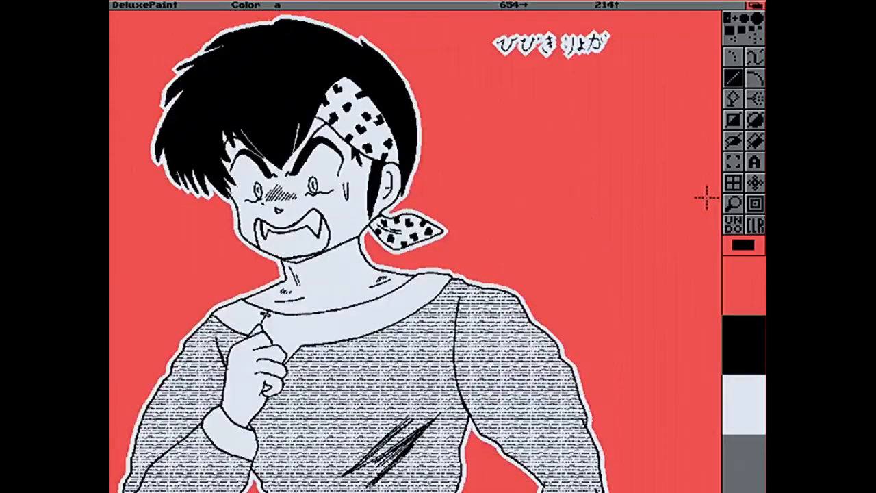
# Erase the Japanese lettering beside the boy's head with a filled rectangle in the red background colour
pyautogui.click(755, 121)
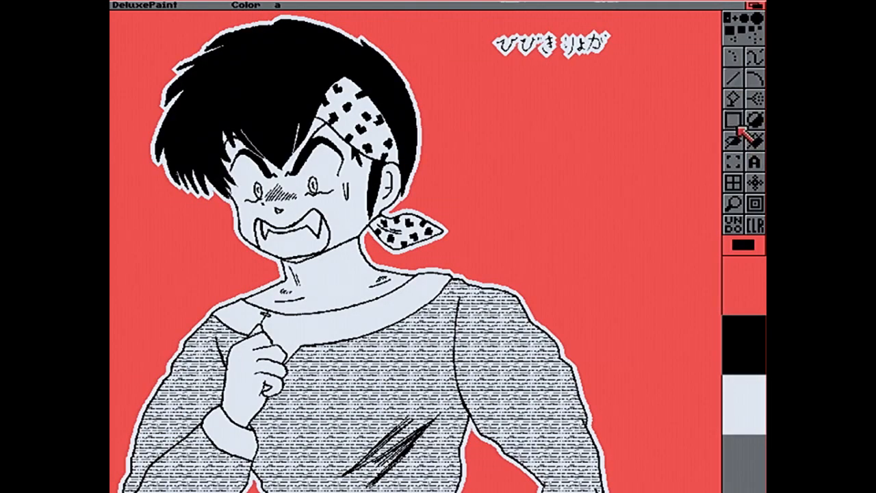
pyautogui.moveTo(477, 27)
pyautogui.mouseDown()
pyautogui.moveTo(672, 55)
pyautogui.moveTo(671, 68)
pyautogui.mouseUp()
# Save the boy picture over the existing Ryoga-1050-Edit-4.iff in the Manga drawer
pyautogui.moveTo(118, 10); pyautogui.dragTo(84, 32)
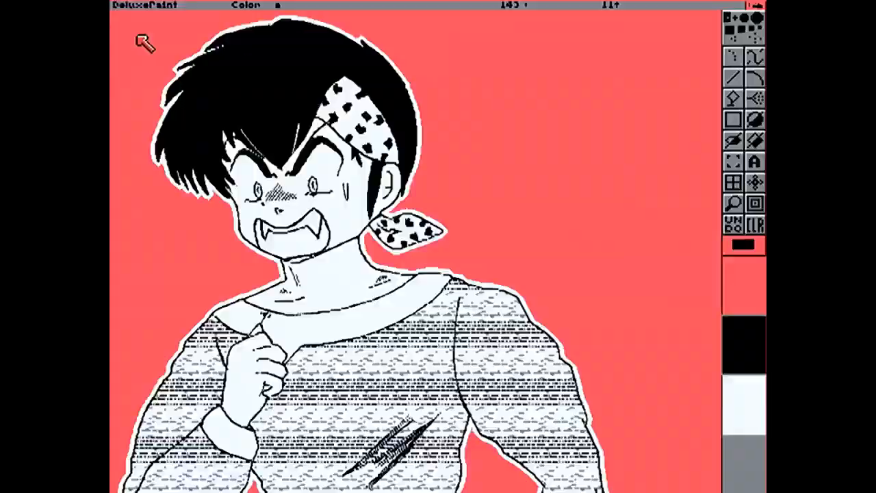
pyautogui.click(146, 152)
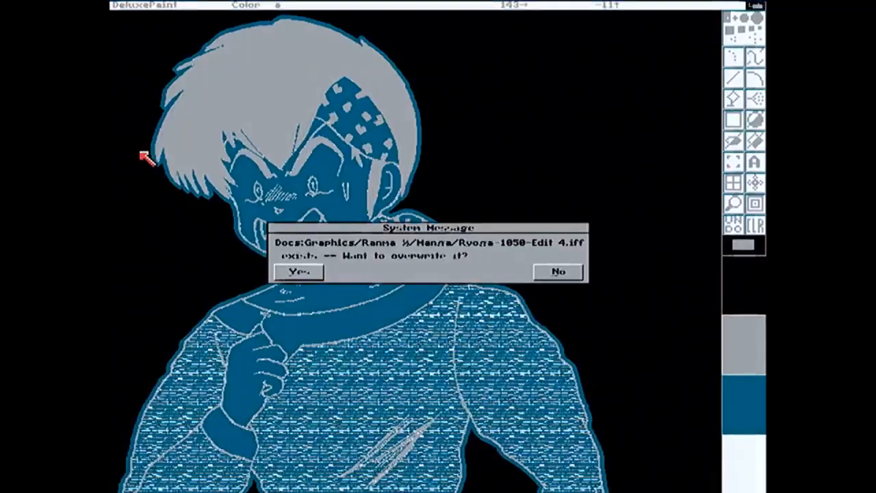
pyautogui.click(298, 272)
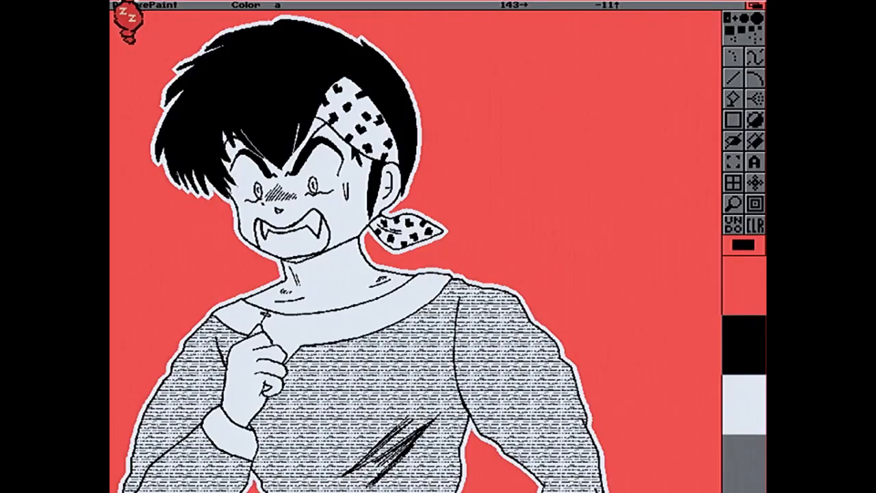
# Load the picture Yoiko-1050-Edit-3.iff from the Manga drawer
pyautogui.moveTo(118, 6); pyautogui.dragTo(141, 19)
pyautogui.click(336, 77)
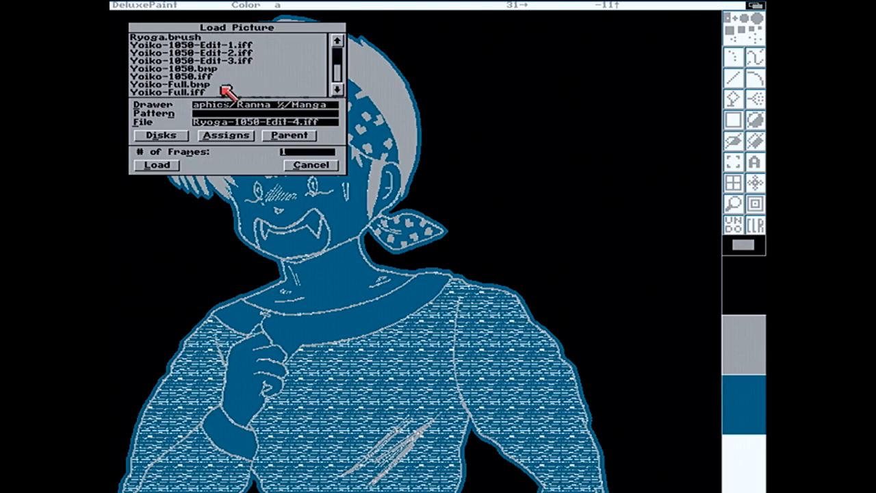
pyautogui.doubleClick(238, 61)
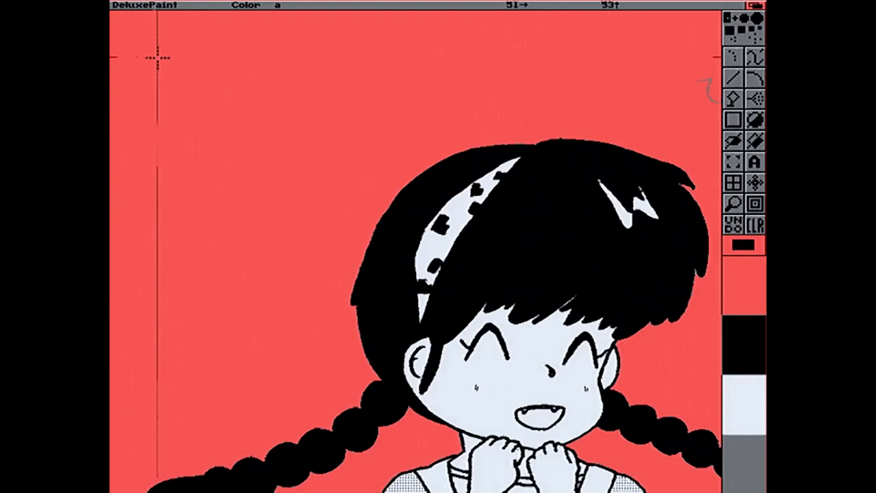
# Erase the stray grey mark beside the girl's head using the red background colour
pyautogui.press('Right')
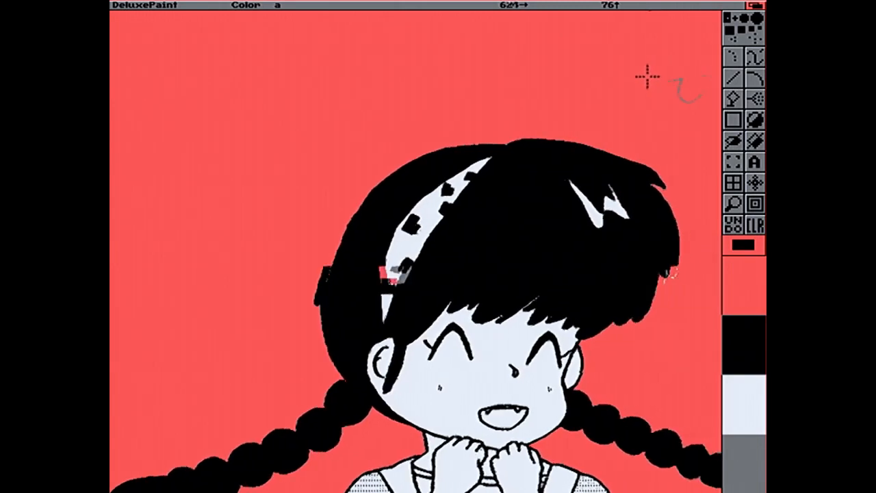
pyautogui.press('Right')
pyautogui.press('Right')
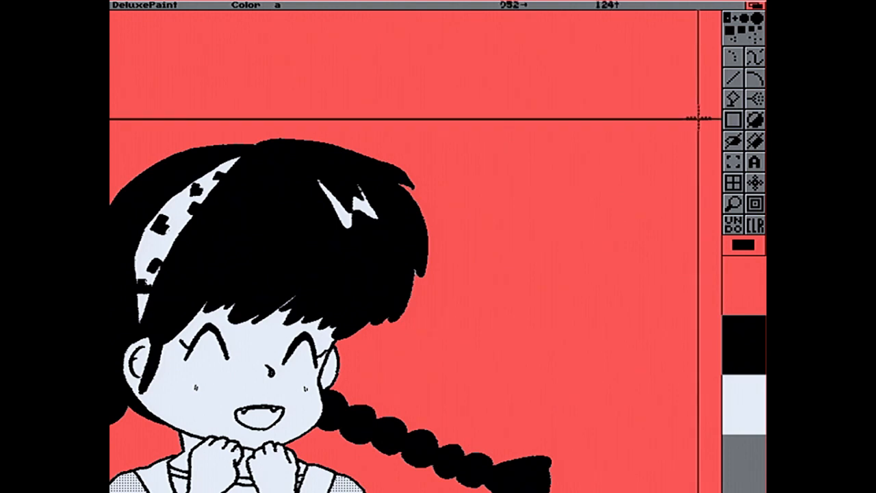
# Save the girl picture over the existing Yoiko-1050-Edit-3.iff and quit DeluxePaint to return to Workbench
pyautogui.rightClick(179, 8)
pyautogui.rightClick(143, 38)
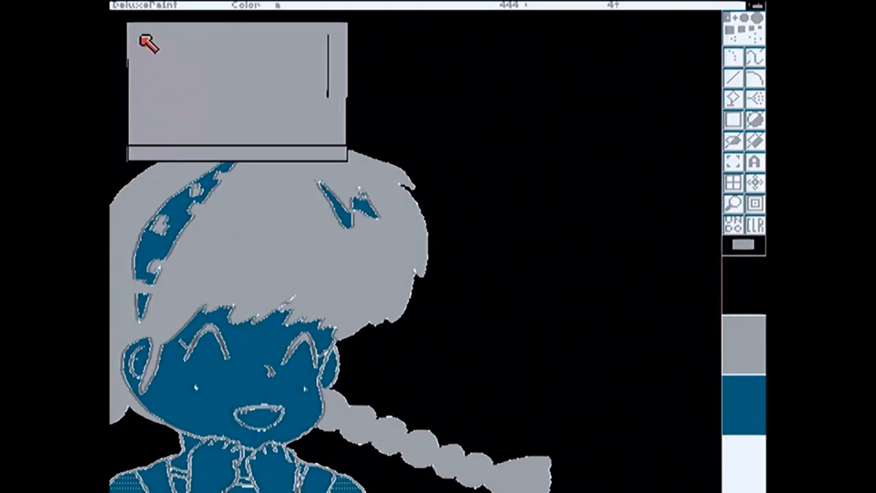
pyautogui.click(177, 151)
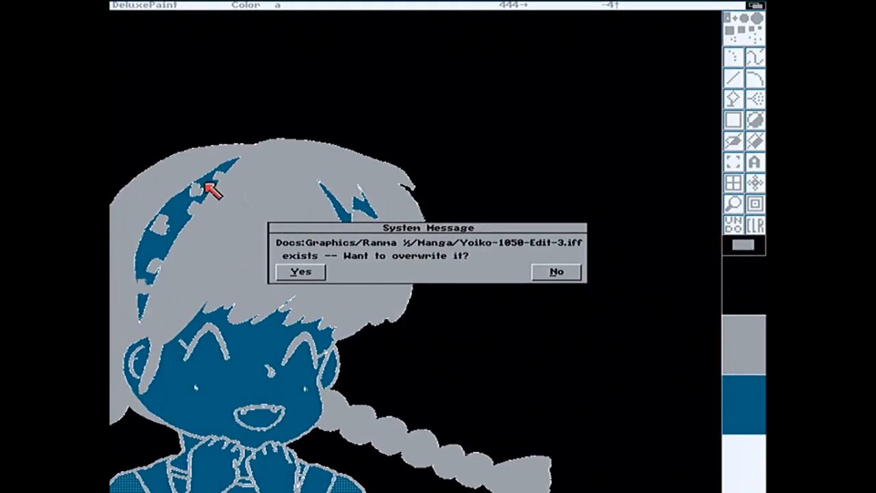
pyautogui.click(315, 268)
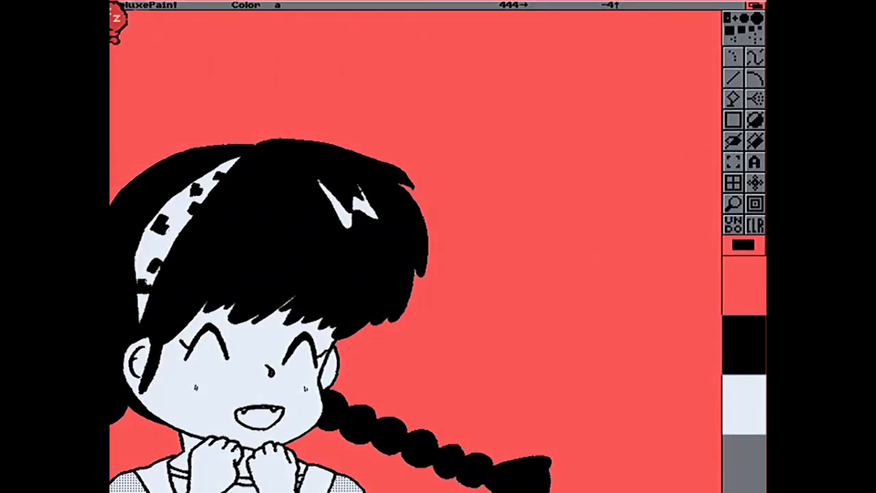
pyautogui.moveTo(130, 9); pyautogui.dragTo(134, 156)
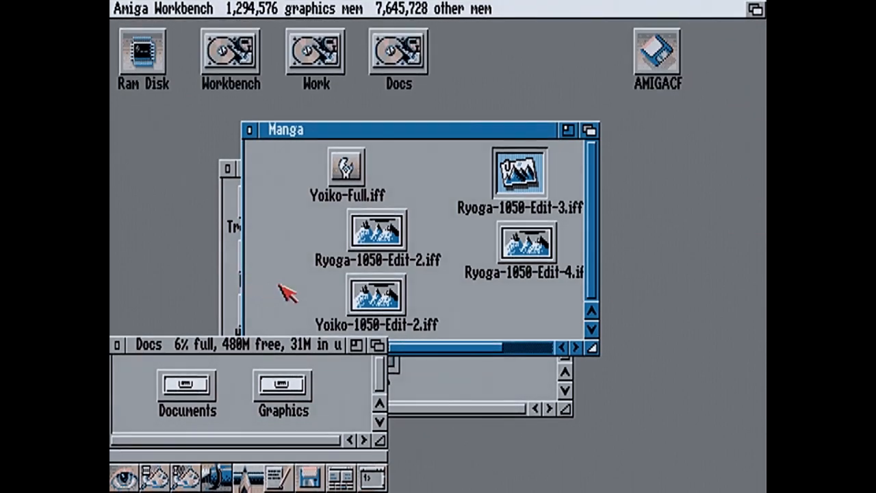
# Rename Ryoga-1050-Edit-4.iff in the Manga drawer as Ryoga-1050-Edit-4F.iff
pyautogui.click(435, 288)
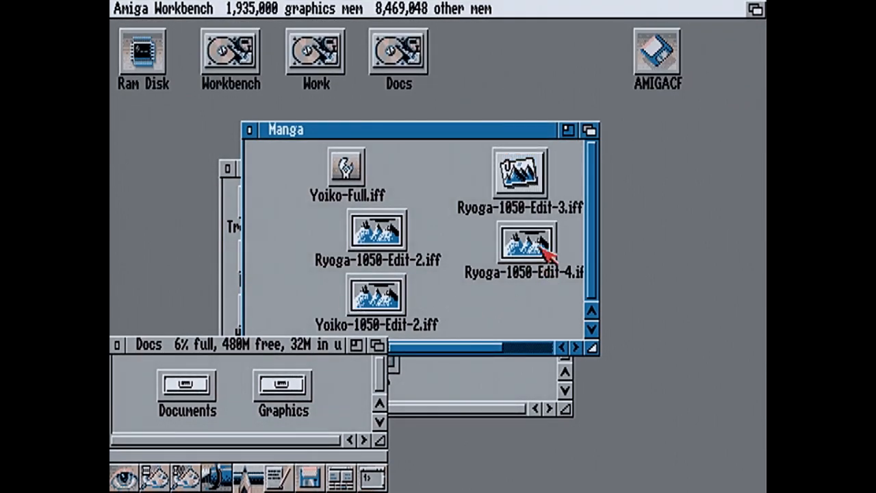
pyautogui.click(544, 247)
pyautogui.click(545, 349)
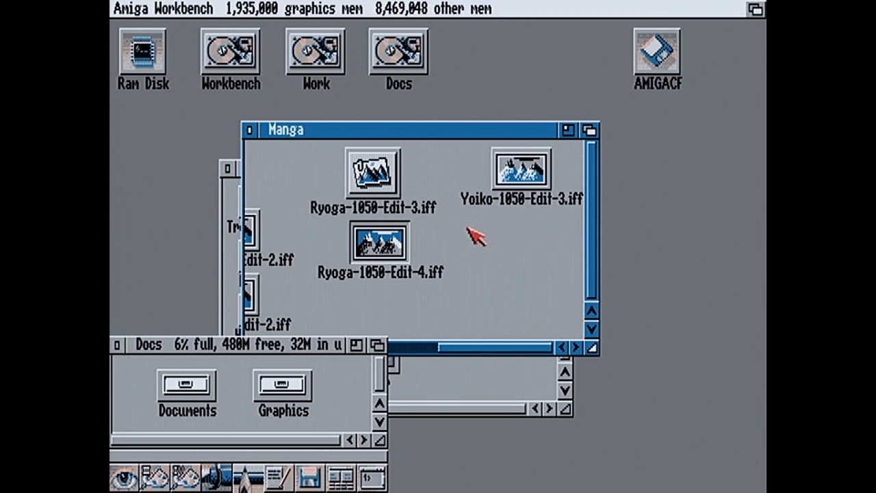
pyautogui.press('super+r')
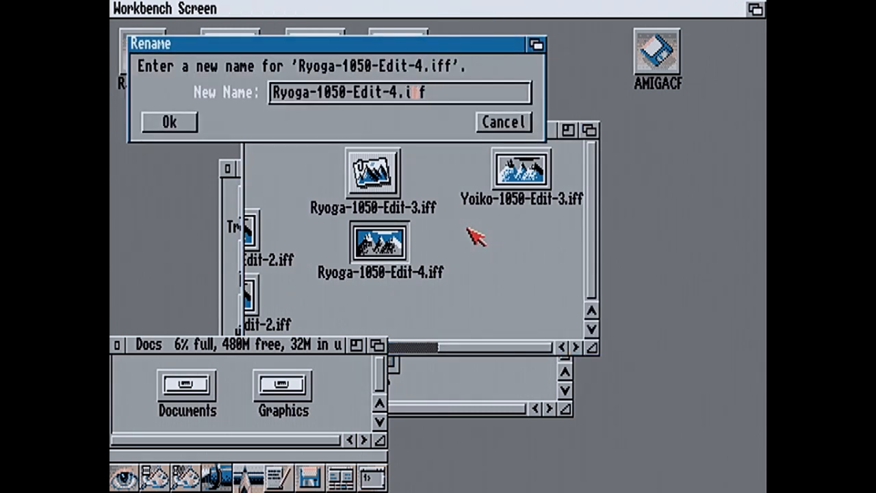
pyautogui.write('F')
pyautogui.press('Return')
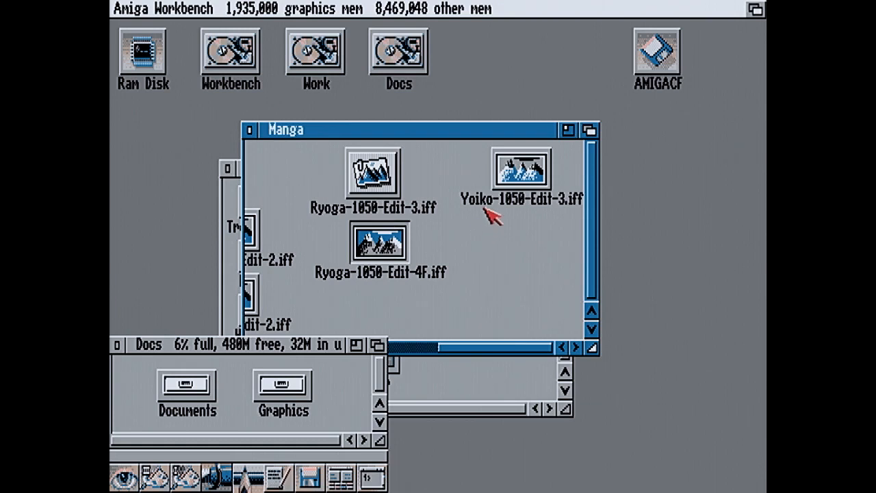
# Rename Yoiko-1050-Edit-3.iff in the Manga drawer as Yoiko-1050-Edit-3F.iff
pyautogui.click(500, 179)
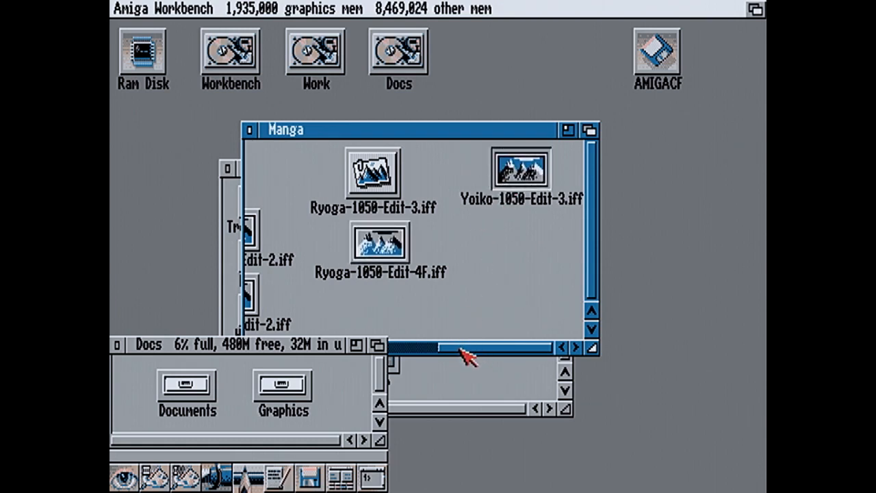
pyautogui.moveTo(460, 347); pyautogui.dragTo(452, 348)
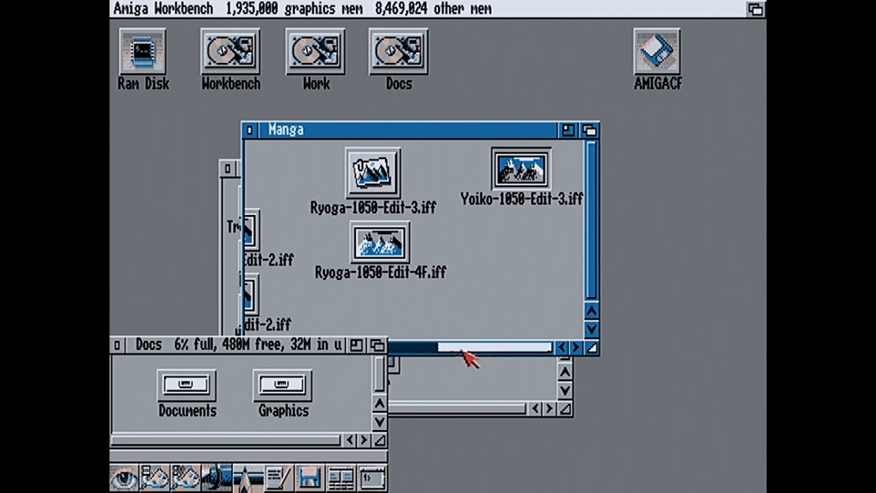
pyautogui.moveTo(467, 349); pyautogui.dragTo(431, 351)
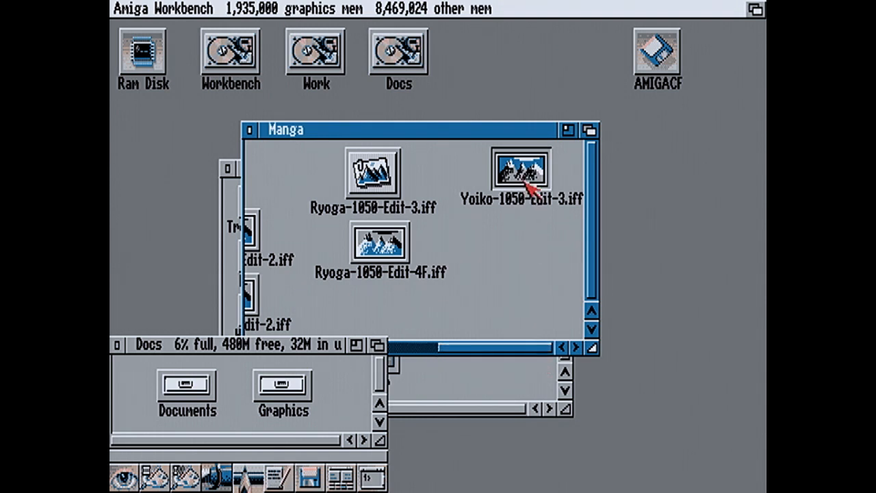
pyautogui.press('super+r')
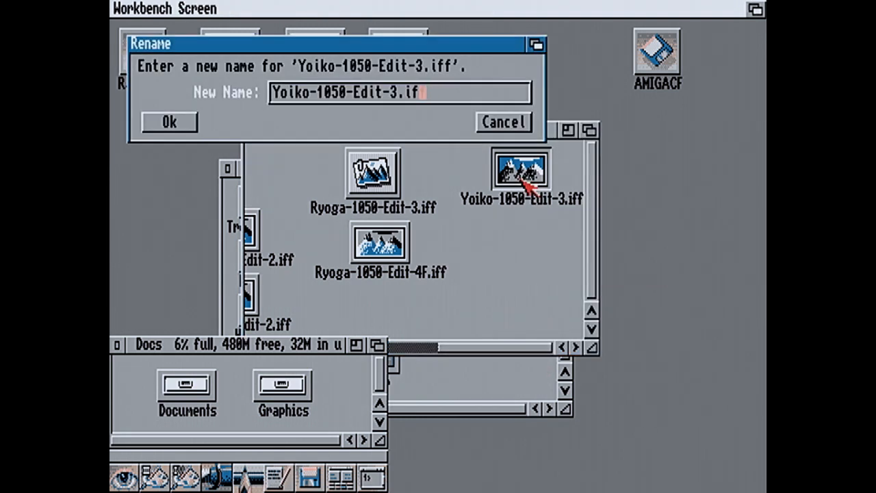
pyautogui.press('Return')
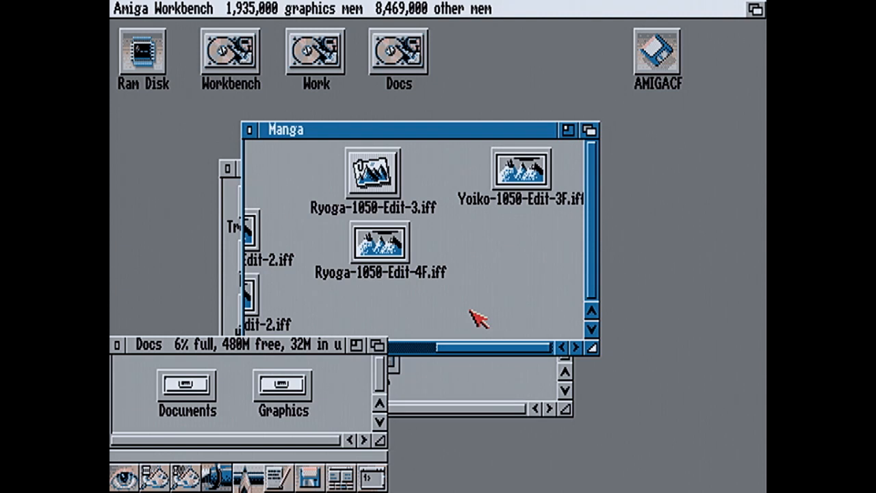
# Create a new drawer named Work Files inside the Manga drawer
pyautogui.press('super+n')
pyautogui.press('super+x')
pyautogui.write('Work File')
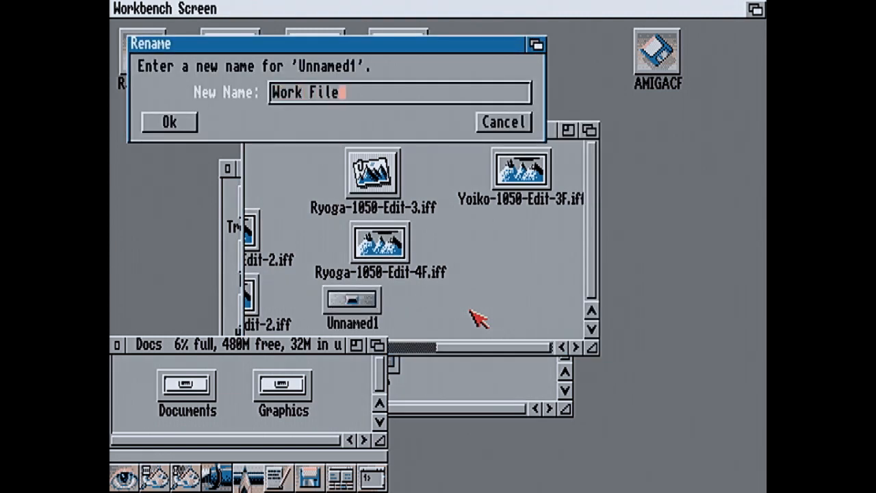
pyautogui.press('Return')
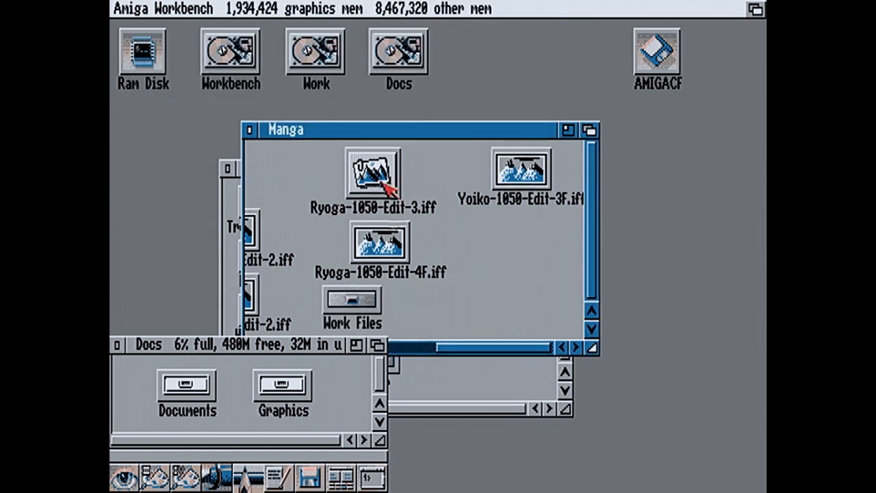
# Move Ryoga-1050-Edit-3.iff, Yoiko-Full.iff and the two Edit-2 pictures into the Work Files drawer
pyautogui.moveTo(383, 193); pyautogui.dragTo(366, 311)
pyautogui.moveTo(452, 347); pyautogui.dragTo(401, 344)
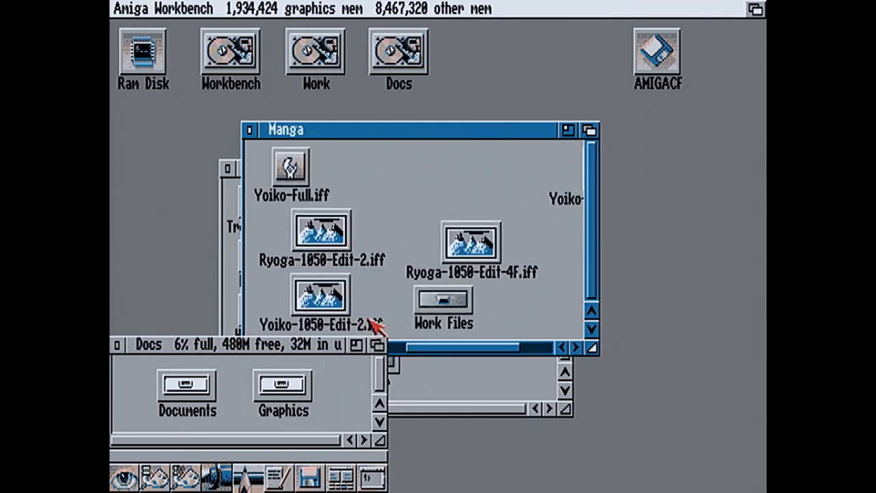
pyautogui.click(291, 167)
pyautogui.moveTo(289, 166); pyautogui.dragTo(435, 297)
# Move the remaining source scans and Edit-1 pictures into Work Files, leaving only the 4F and 3F pictures in the Manga drawer
pyautogui.click(391, 348)
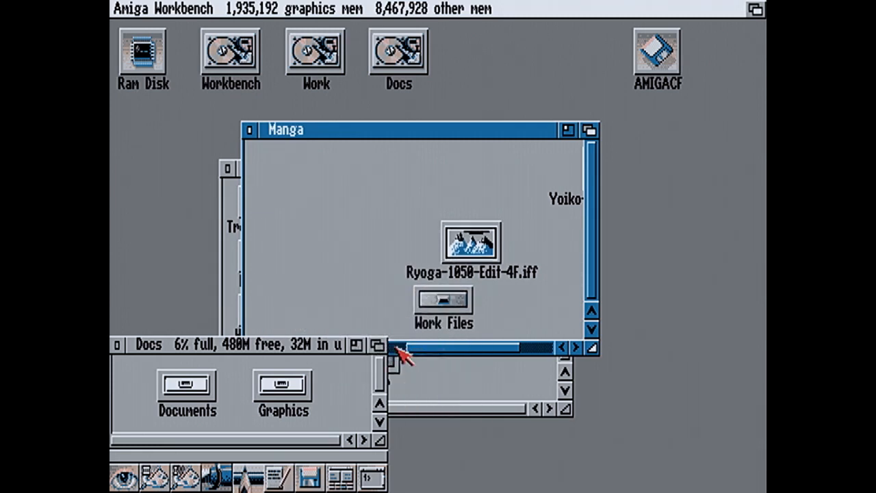
pyautogui.moveTo(533, 315)
pyautogui.mouseDown()
pyautogui.moveTo(349, 195)
pyautogui.moveTo(288, 168)
pyautogui.mouseUp()
pyautogui.moveTo(392, 349)
pyautogui.mouseDown()
pyautogui.moveTo(472, 350)
pyautogui.moveTo(464, 345)
pyautogui.mouseUp()
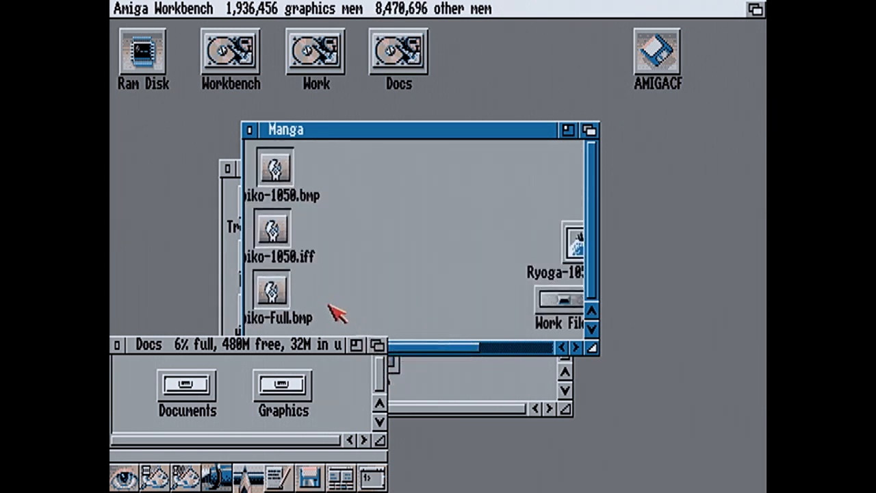
pyautogui.moveTo(284, 294); pyautogui.dragTo(438, 295)
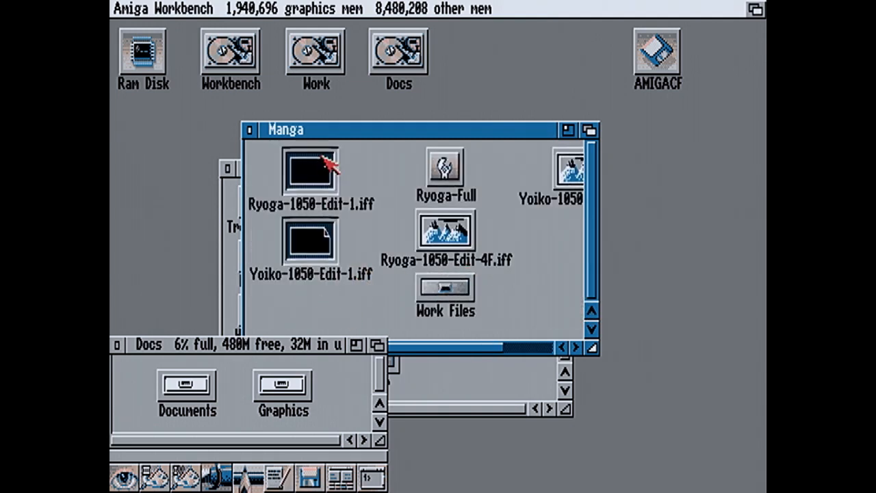
pyautogui.moveTo(327, 163); pyautogui.dragTo(448, 291)
pyautogui.moveTo(445, 164); pyautogui.dragTo(445, 293)
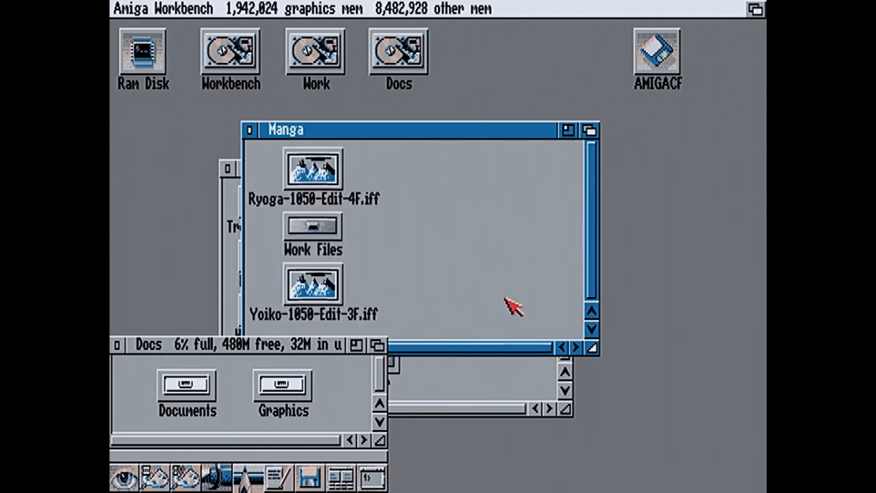
# Close the Docs window, display Ryoga-1050-Edit-4F.iff in the picture viewer, and check its file information
pyautogui.click(116, 345)
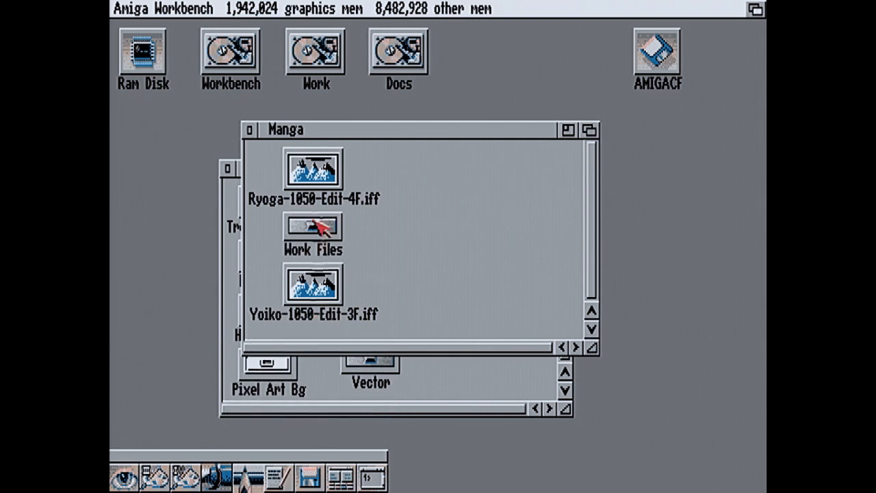
pyautogui.click(317, 177)
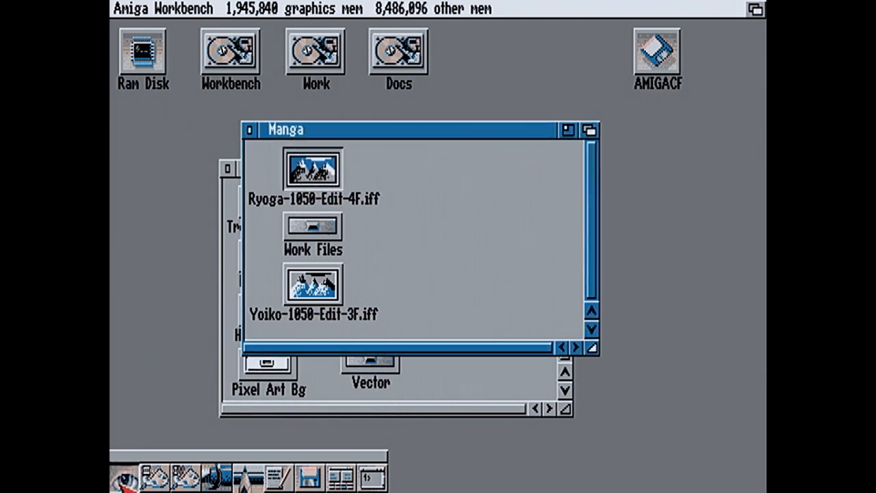
pyautogui.doubleClick(317, 177)
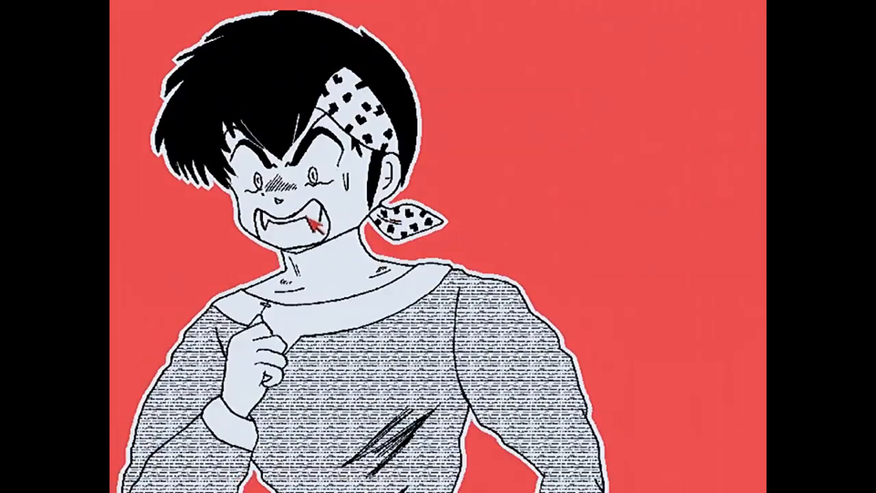
pyautogui.rightClick(299, 205)
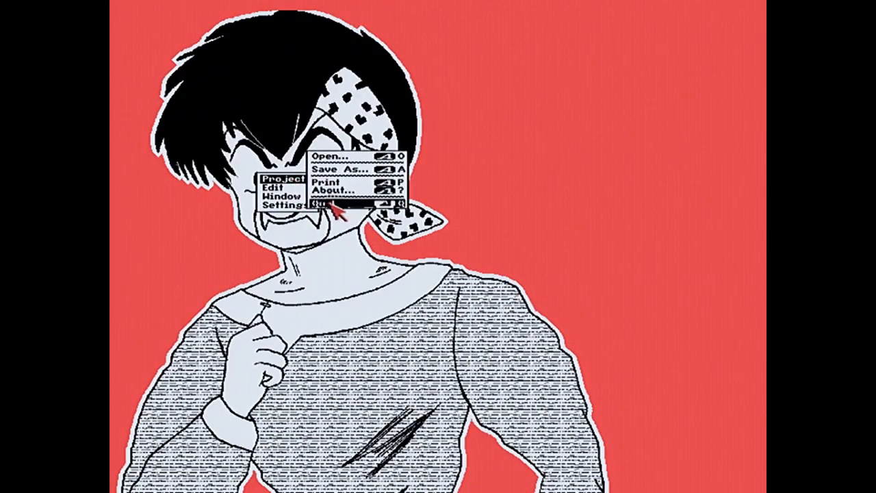
pyautogui.rightClick(333, 206)
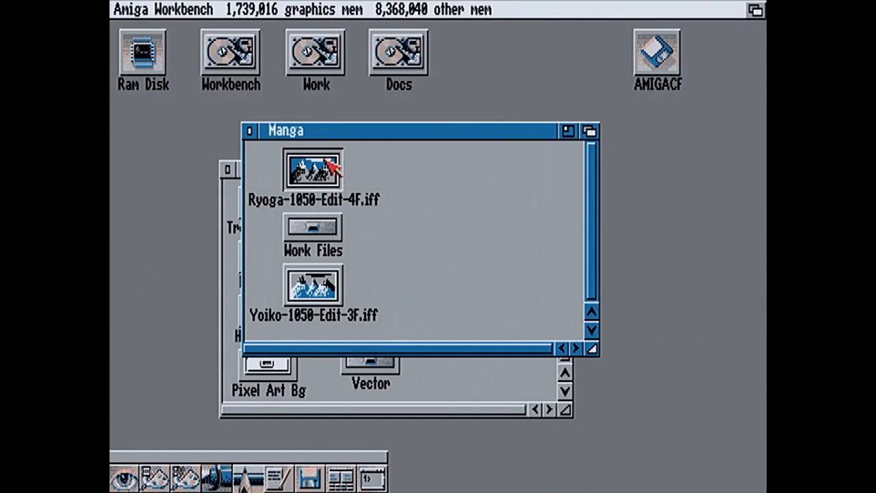
pyautogui.press('super+i')
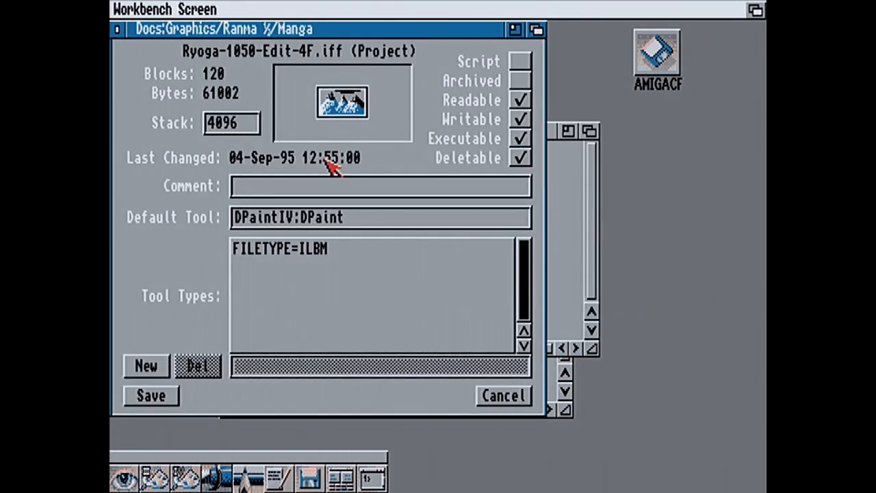
pyautogui.click(483, 397)
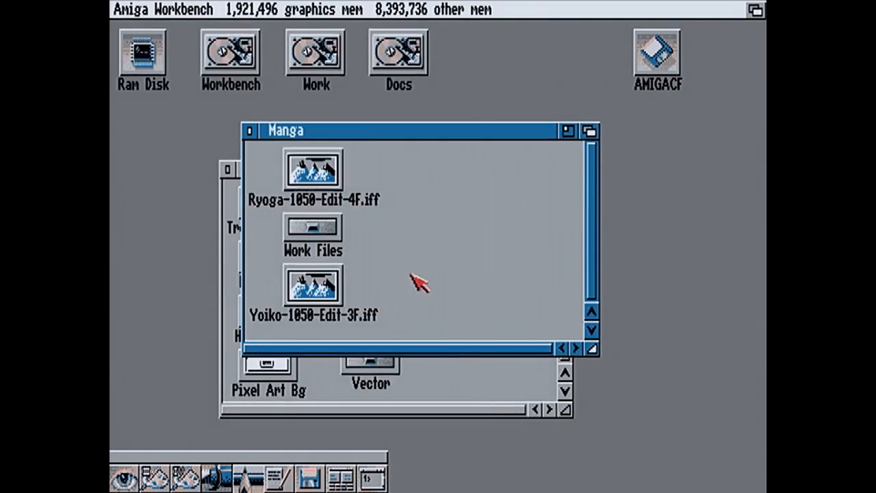
# Display Yoiko-1050-Edit-3F.iff in the picture viewer
pyautogui.moveTo(351, 284); pyautogui.dragTo(134, 480)
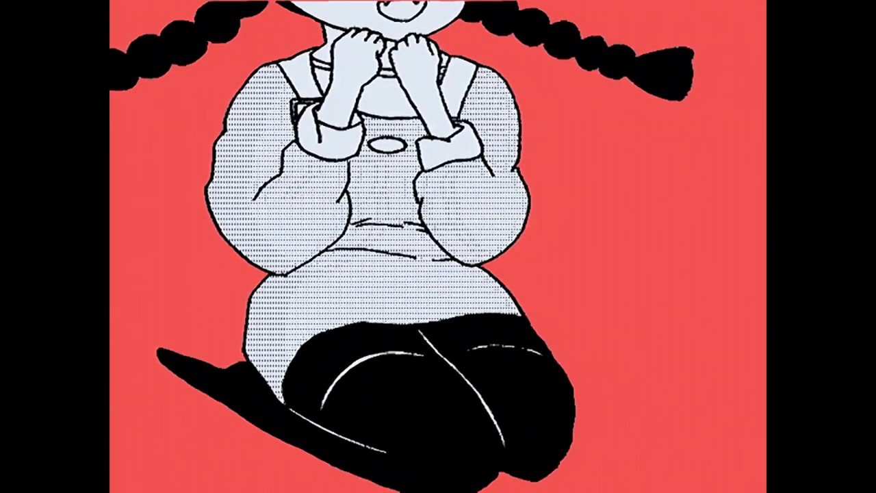
# Close the picture viewer and check the file information of Yoiko-1050-Edit-3F.iff in the Manga drawer
pyautogui.rightClick(349, 99)
pyautogui.moveTo(356, 104)
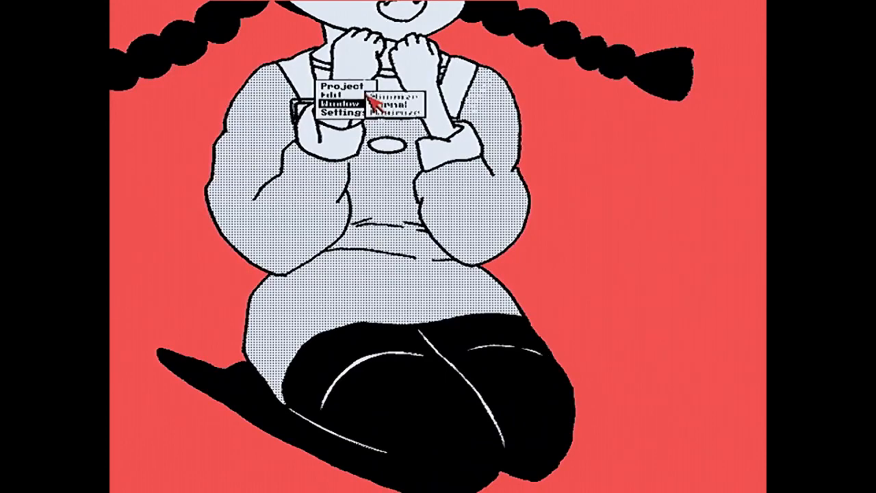
pyautogui.click(386, 110)
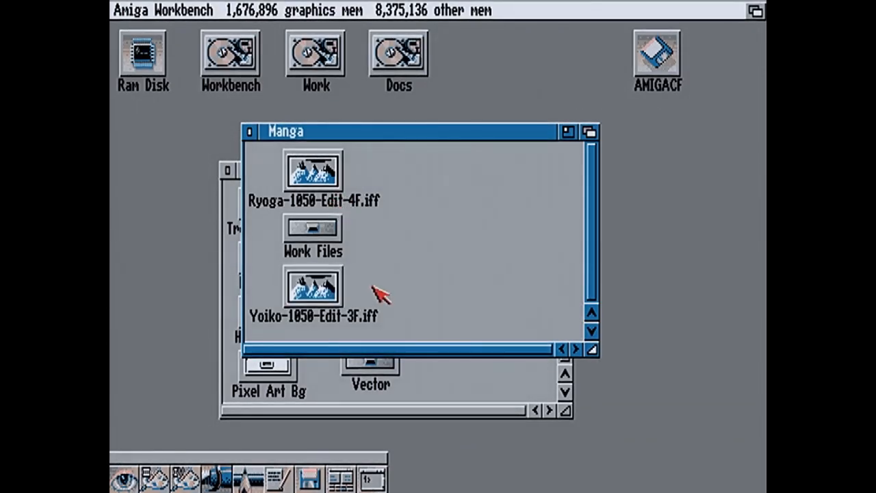
pyautogui.click(335, 294)
pyautogui.press('super+i')
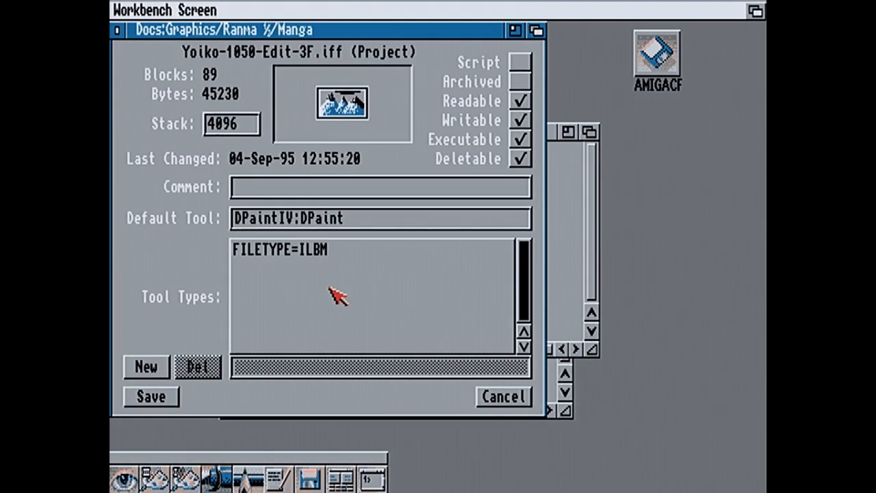
pyautogui.click(500, 397)
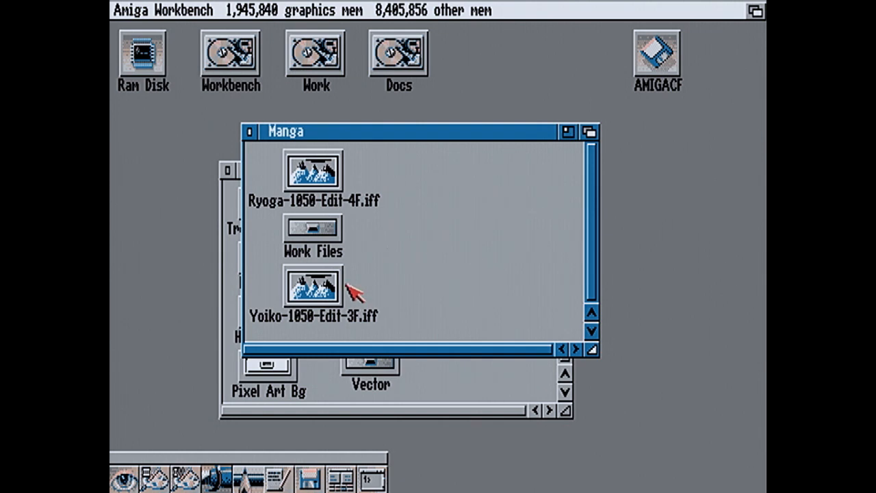
# Launch ProVector.FFP from the ProVector drawer in the Graphics drawer of the Work disk
pyautogui.moveTo(360, 143); pyautogui.dragTo(431, 137)
pyautogui.click(419, 370)
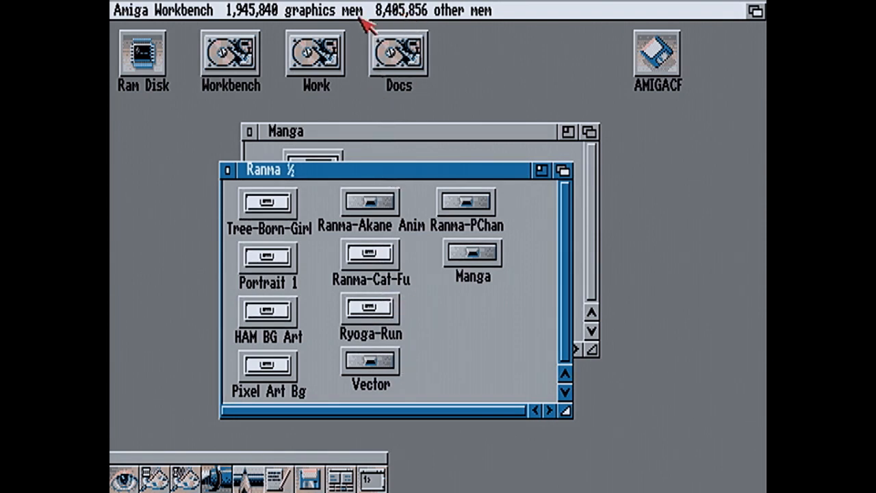
pyautogui.doubleClick(341, 41)
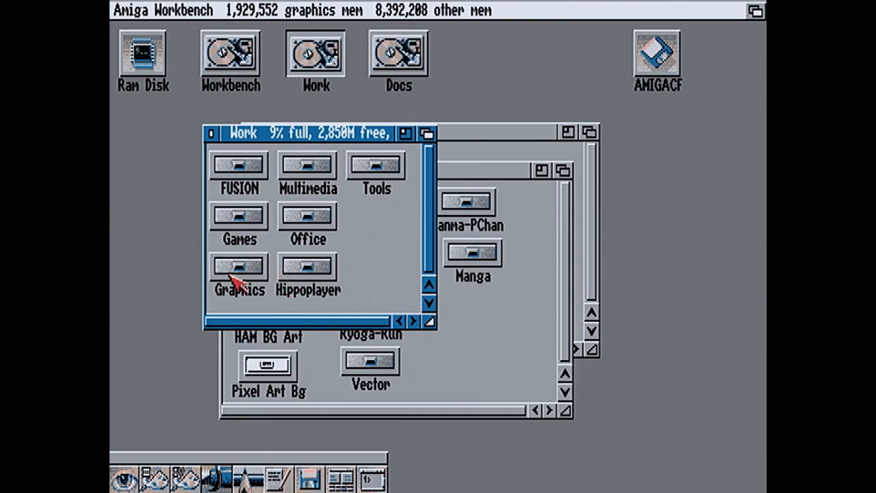
pyautogui.doubleClick(240, 269)
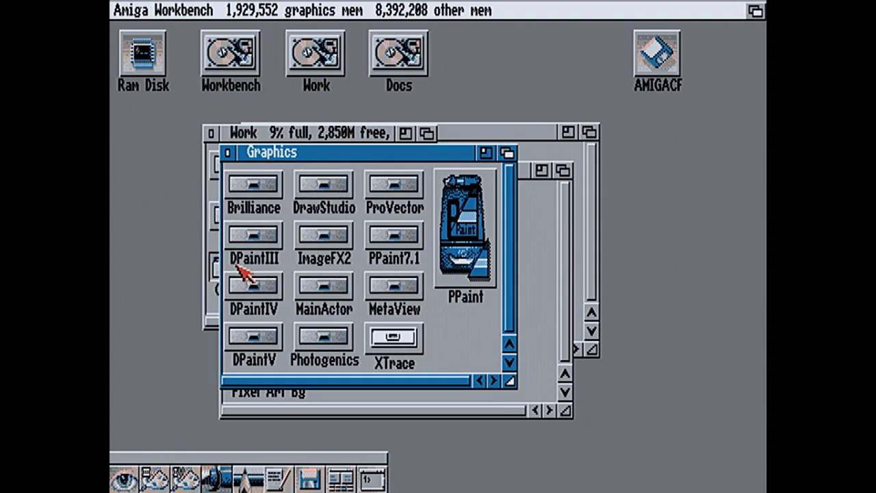
pyautogui.doubleClick(373, 206)
pyautogui.doubleClick(282, 218)
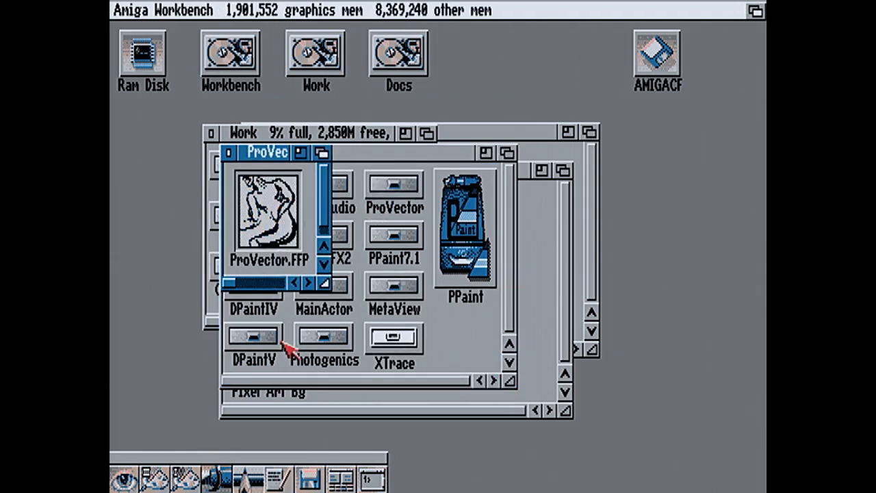
pyautogui.click(366, 233)
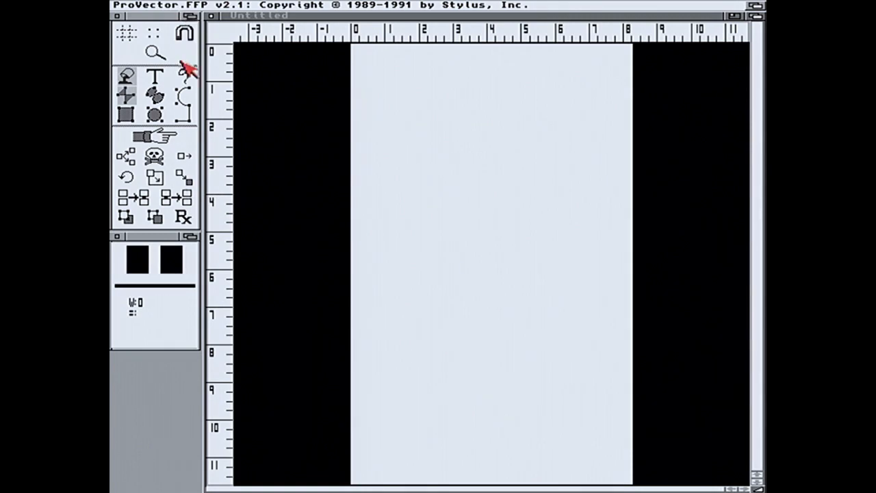
# Draw a closed, black-filled freeform shape with curved edges in the upper part of the page using the curve tool
pyautogui.click(185, 106)
pyautogui.click(415, 154)
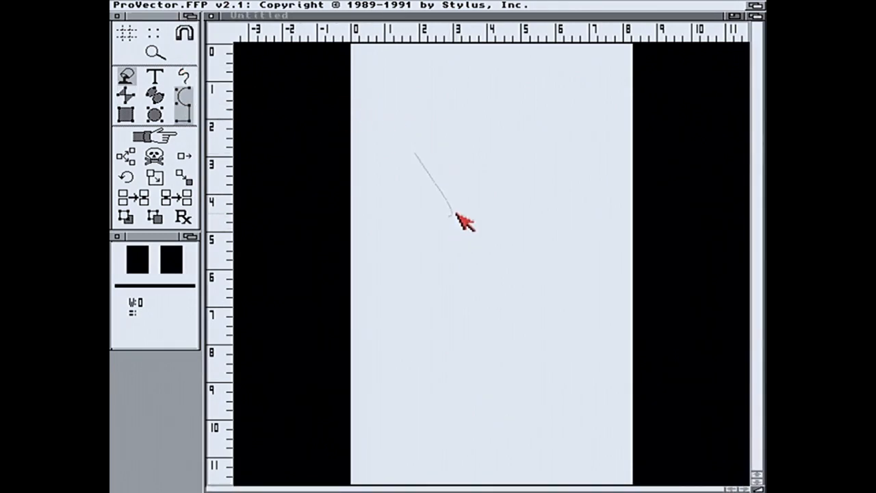
pyautogui.click(453, 214)
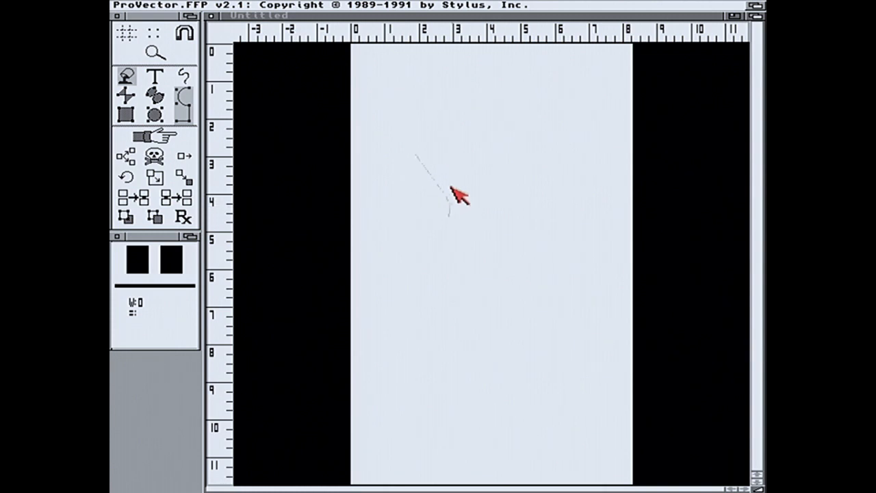
pyautogui.click(413, 193)
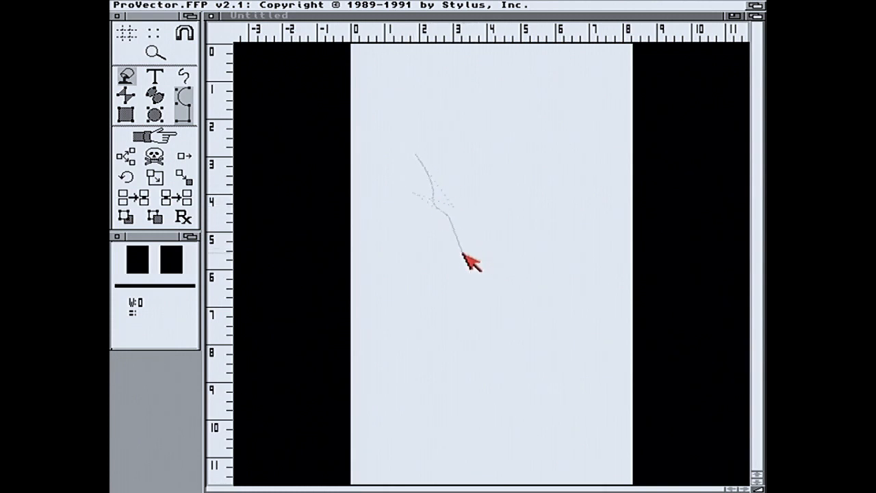
pyautogui.click(456, 254)
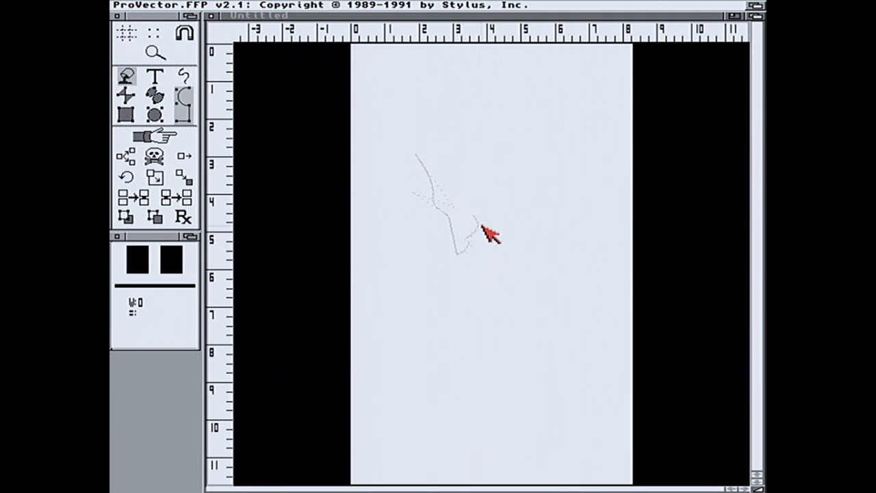
pyautogui.click(488, 192)
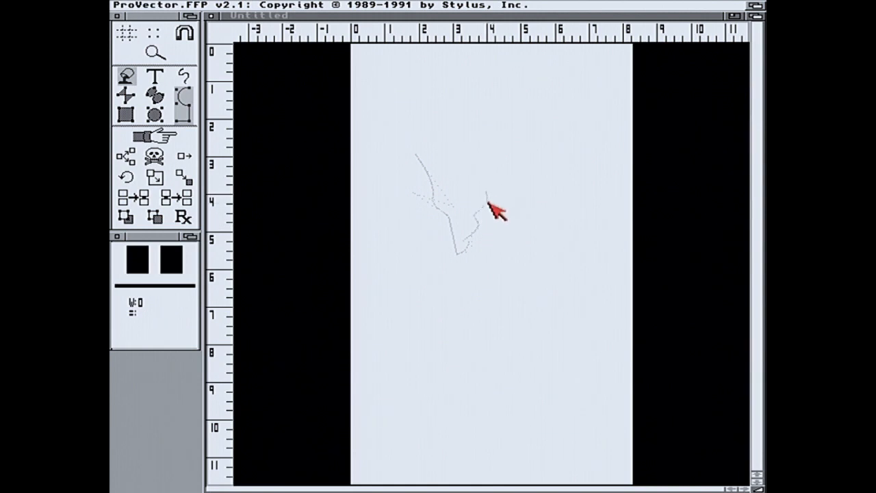
pyautogui.doubleClick(490, 197)
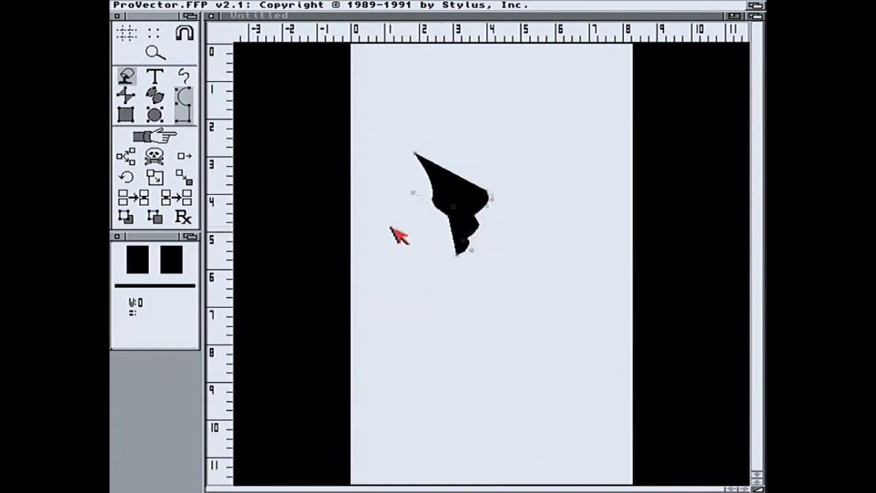
pyautogui.click(184, 158)
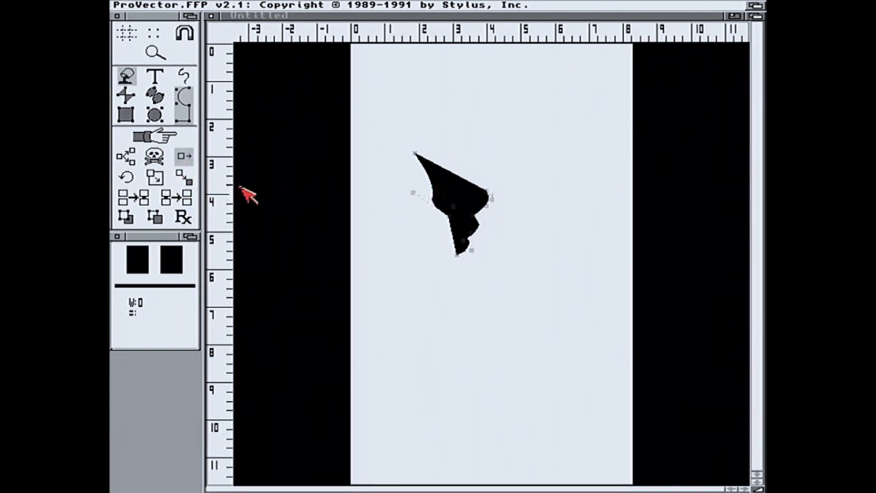
pyautogui.click(186, 176)
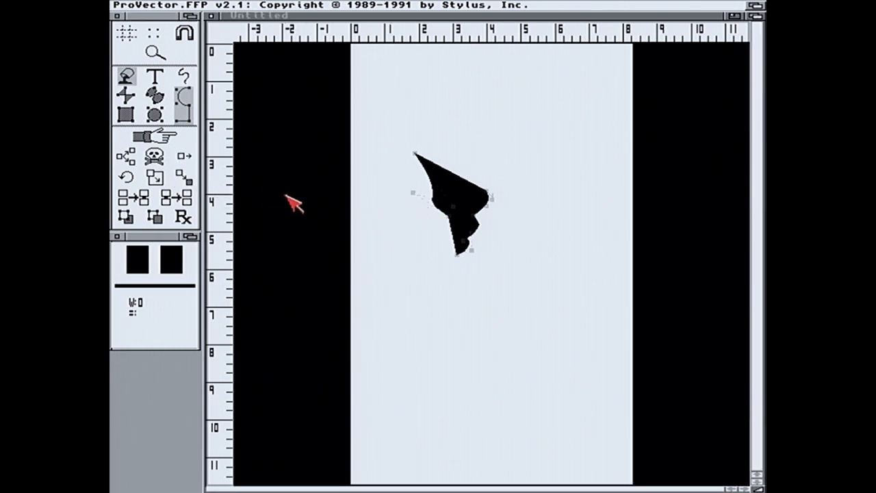
pyautogui.click(186, 177)
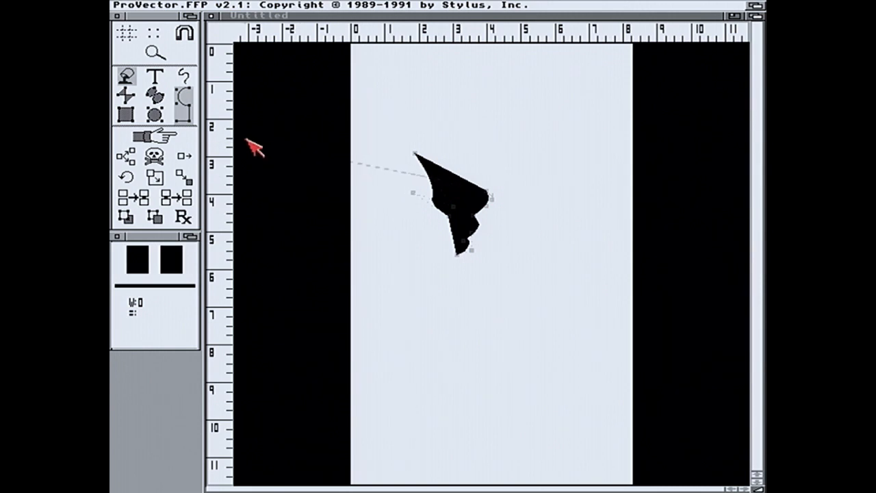
pyautogui.click(386, 176)
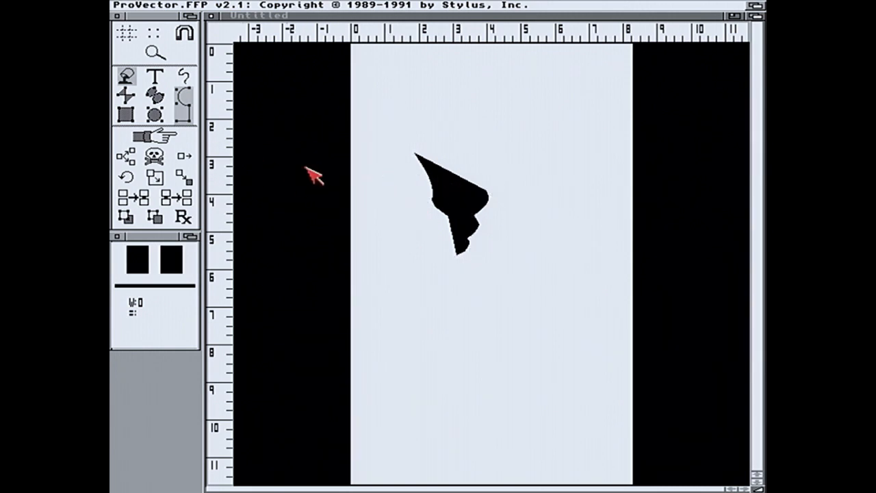
# Select the black freeform shape and move it up and slightly right, near the head of the page
pyautogui.click(163, 139)
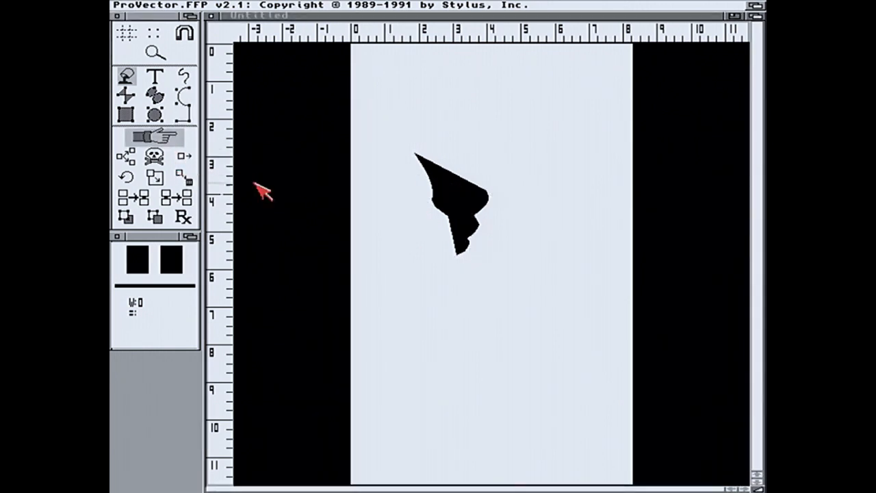
pyautogui.click(441, 193)
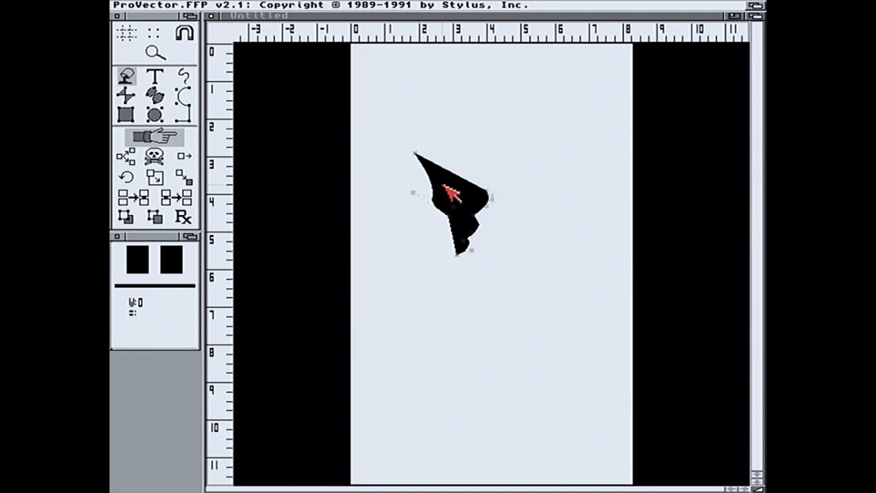
pyautogui.click(183, 157)
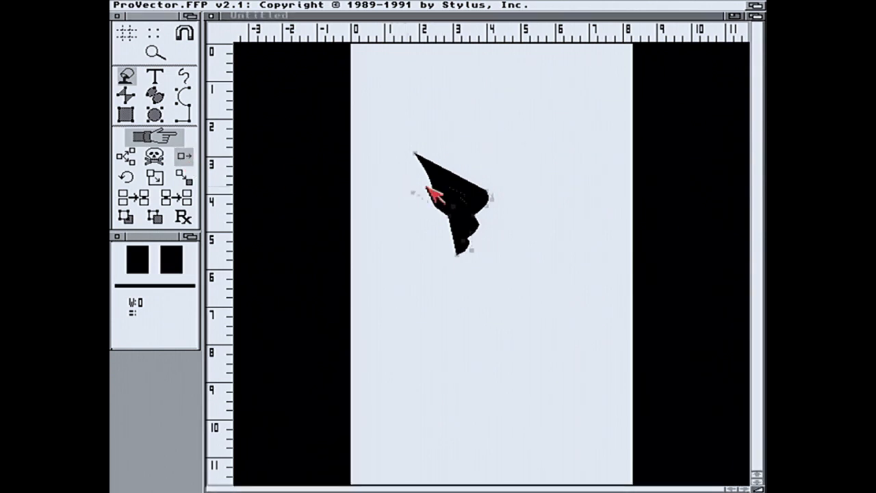
pyautogui.moveTo(494, 217); pyautogui.dragTo(489, 127)
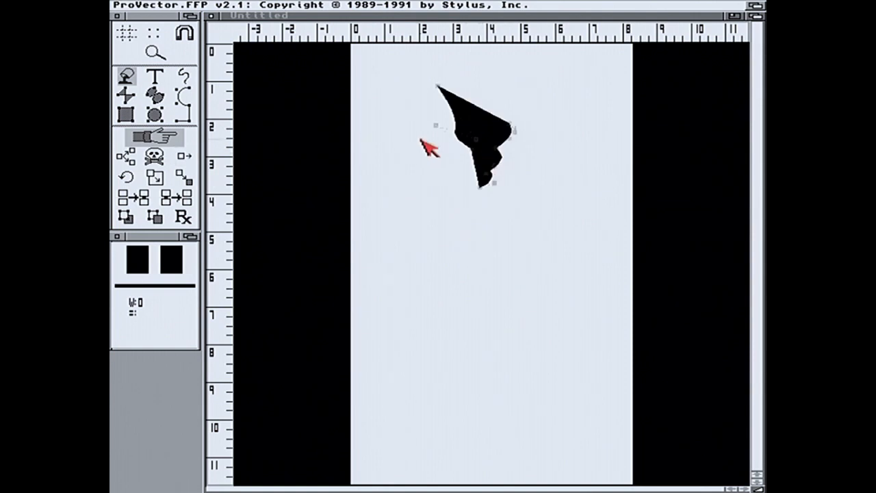
# Scale the black shape so it is larger and mirrored horizontally, and rotate it counter-clockwise until its tip points upward
pyautogui.click(162, 181)
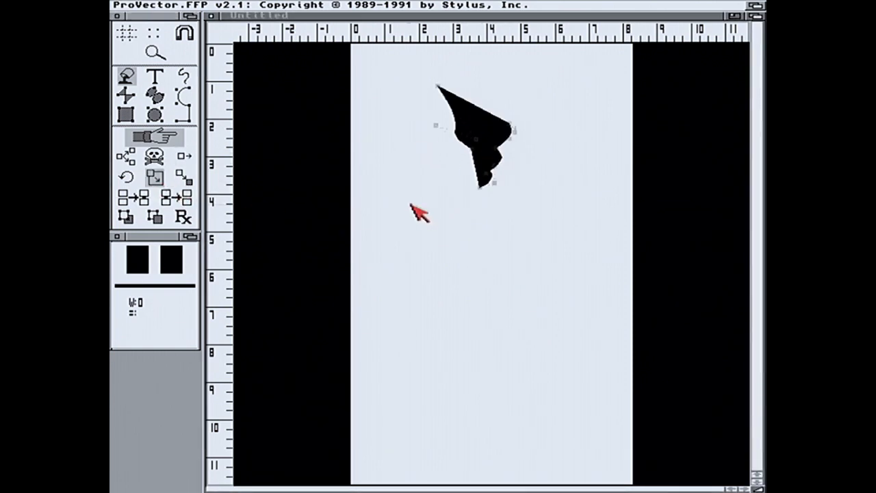
pyautogui.moveTo(483, 188); pyautogui.dragTo(469, 210)
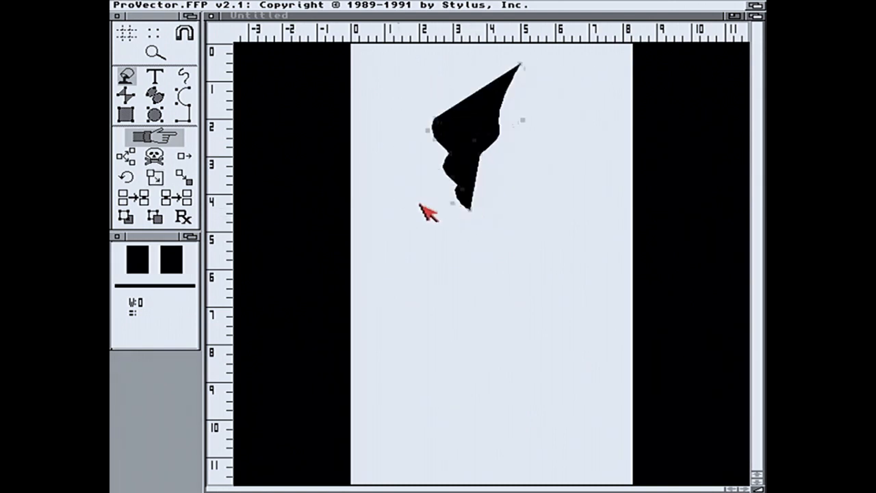
pyautogui.click(129, 177)
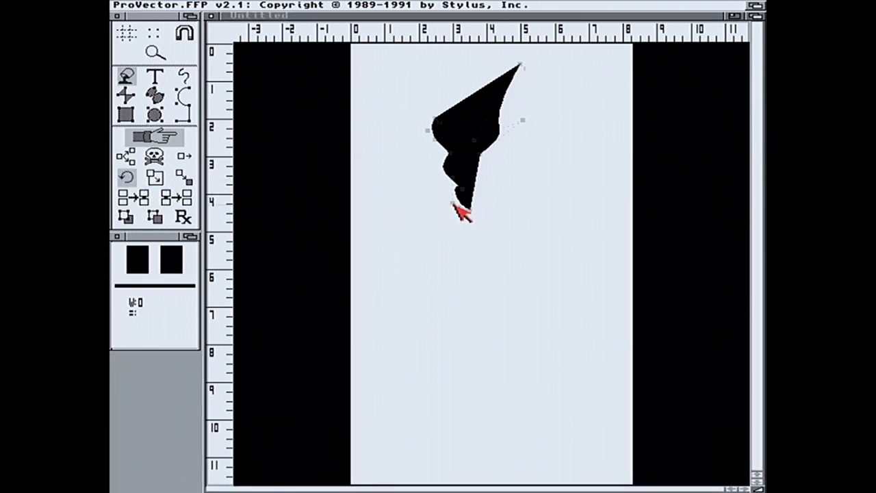
pyautogui.moveTo(454, 204); pyautogui.dragTo(494, 207)
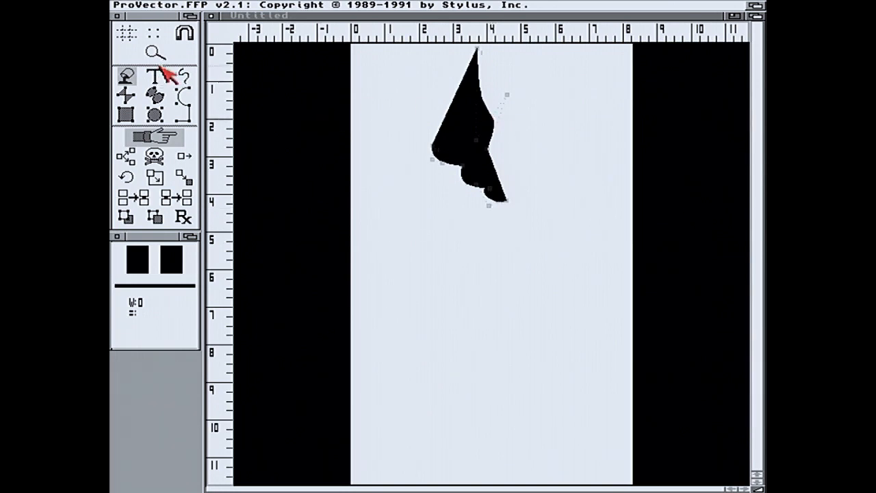
# Set the fill style to Color 10, the dark grey with RGB 68, 68, 68
pyautogui.rightClick(147, 5)
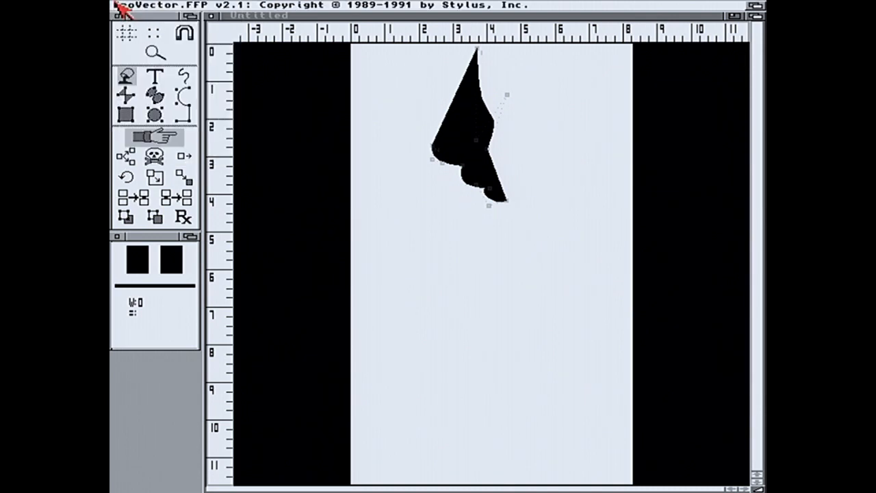
pyautogui.rightClick(185, 8)
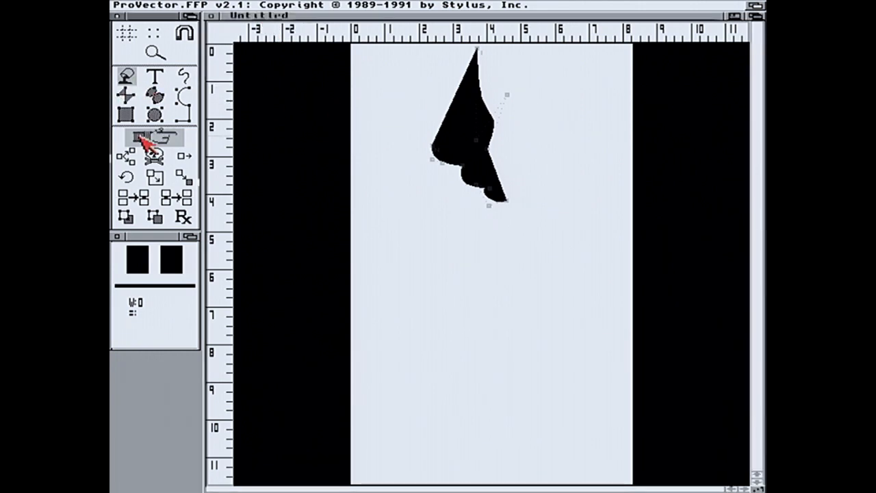
pyautogui.rightClick(232, 8)
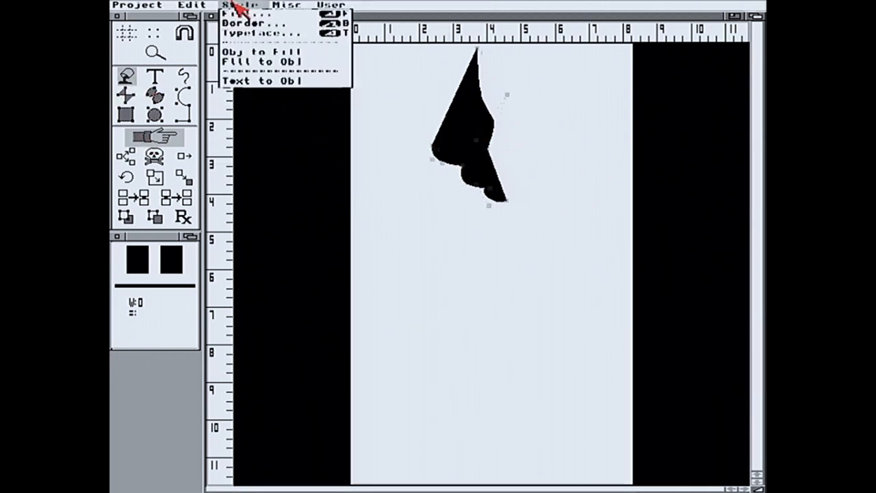
pyautogui.click(263, 15)
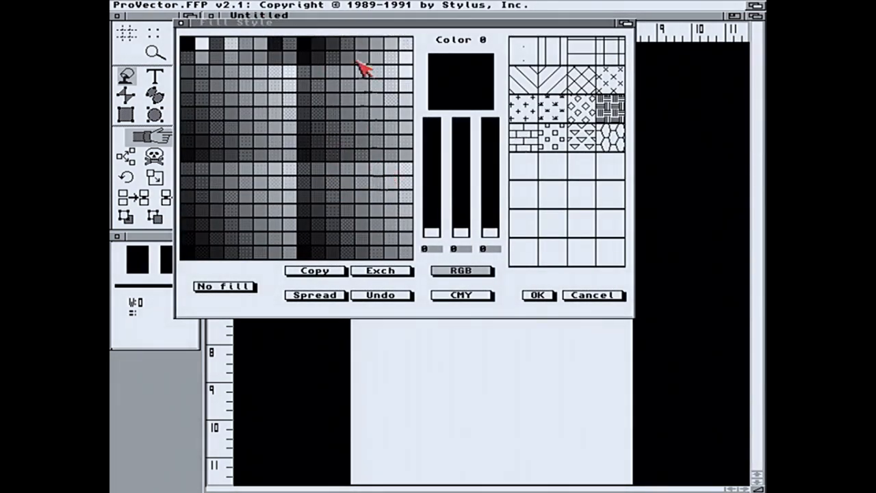
pyautogui.click(334, 53)
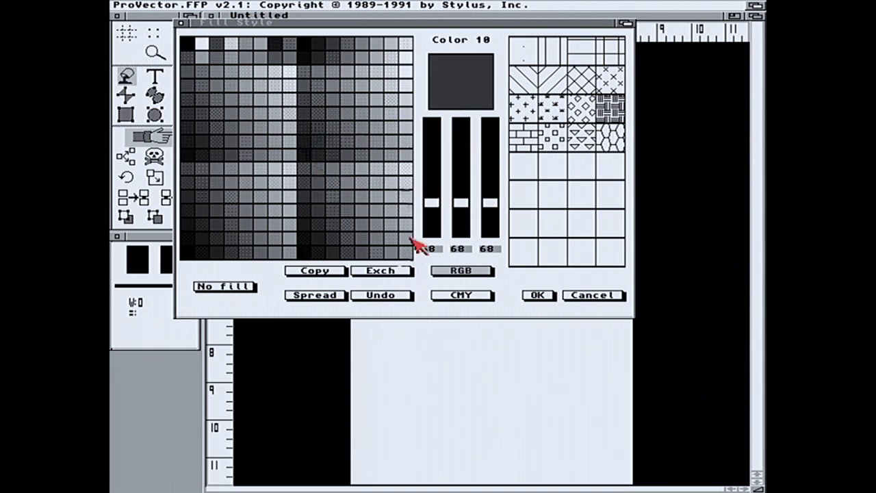
pyautogui.click(528, 296)
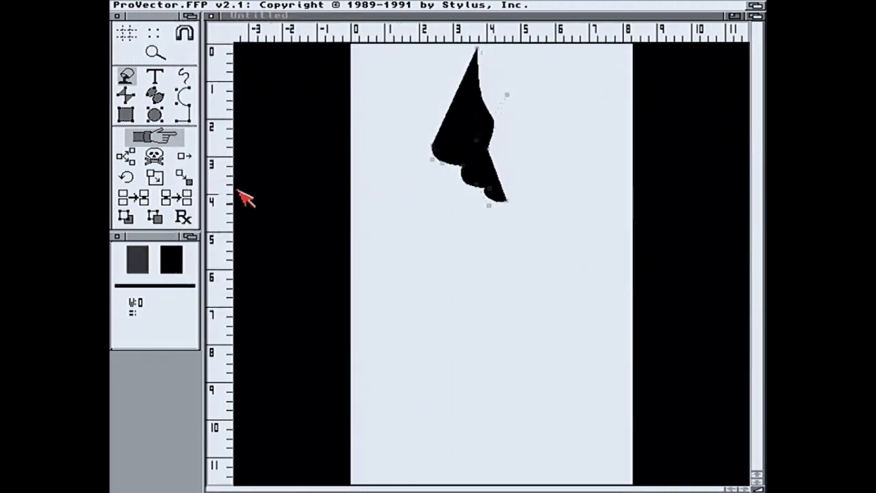
# Try to apply the dark grey Color 10 fill style to the black freeform shape
pyautogui.click(185, 160)
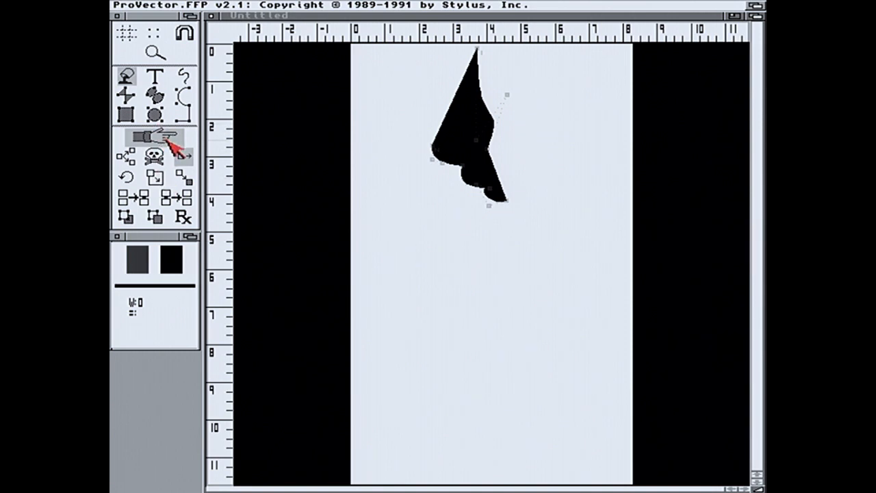
pyautogui.click(127, 79)
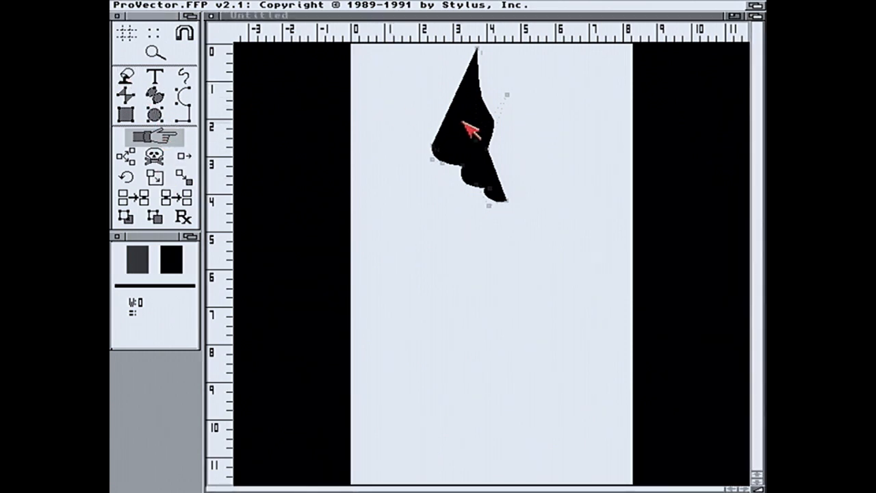
pyautogui.click(171, 137)
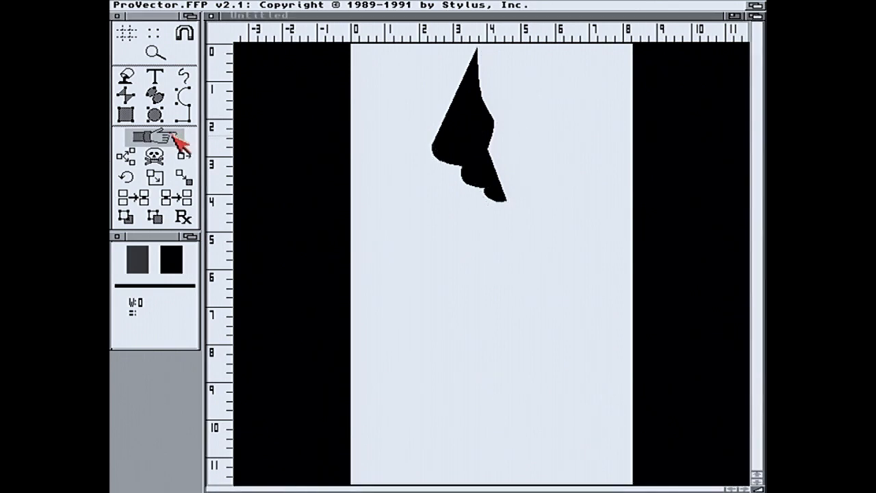
pyautogui.click(186, 157)
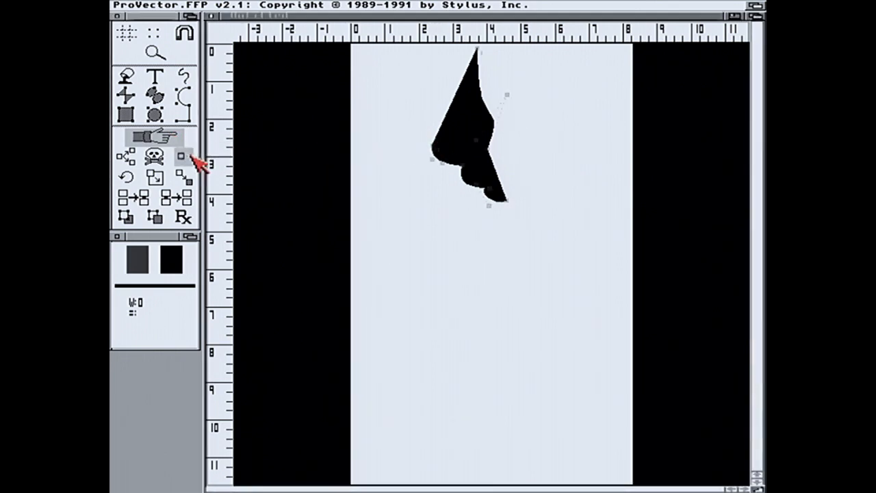
pyautogui.click(450, 139)
pyautogui.rightClick(371, 3)
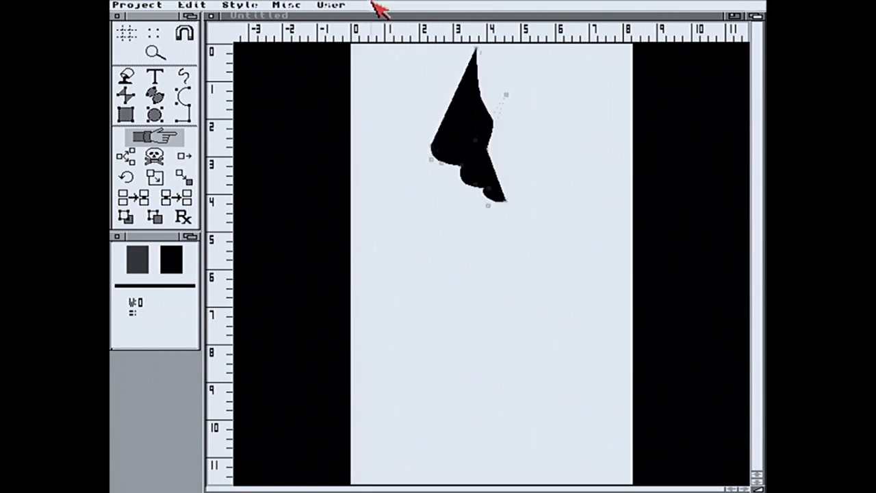
pyautogui.rightClick(262, 12)
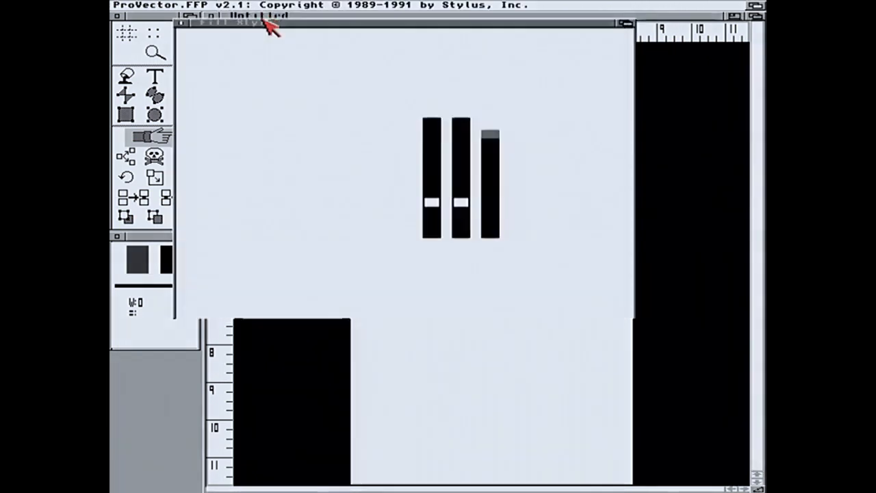
pyautogui.click(537, 294)
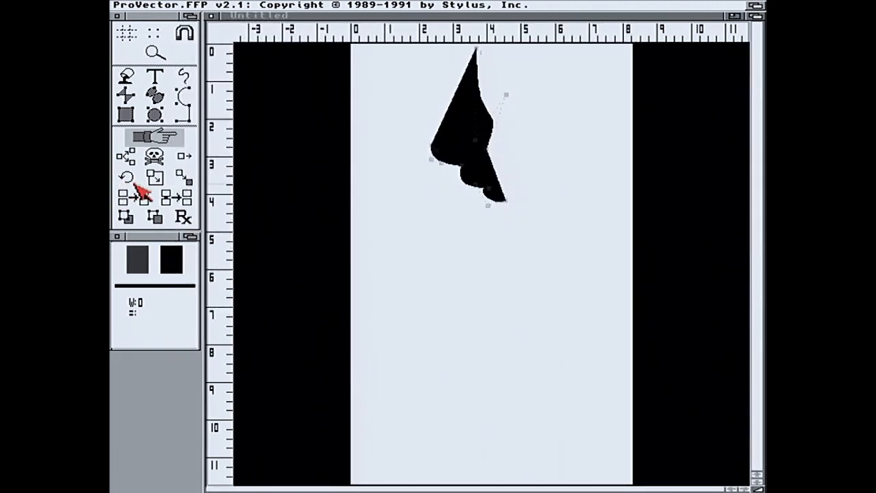
pyautogui.click(183, 176)
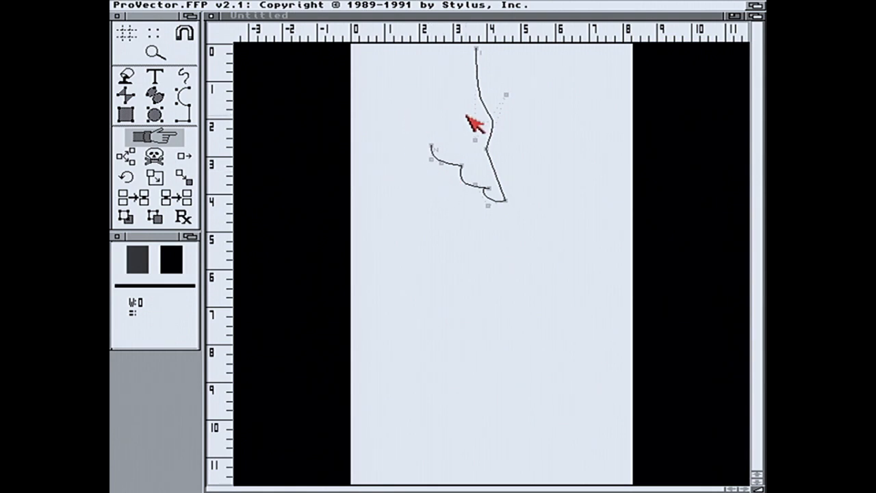
# Set the fill style to Color 25, the darker grey with RGB 51, 51, 51, for the freeform shape
pyautogui.rightClick(282, 7)
pyautogui.rightClick(273, 19)
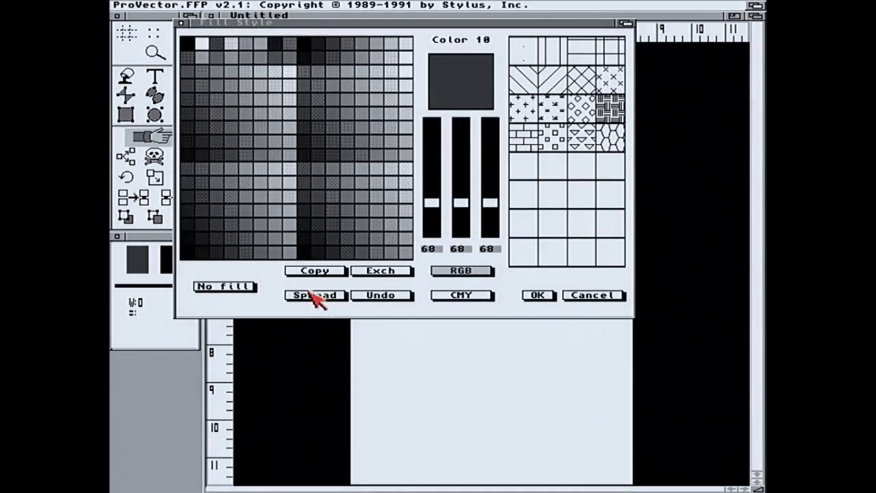
pyautogui.click(322, 57)
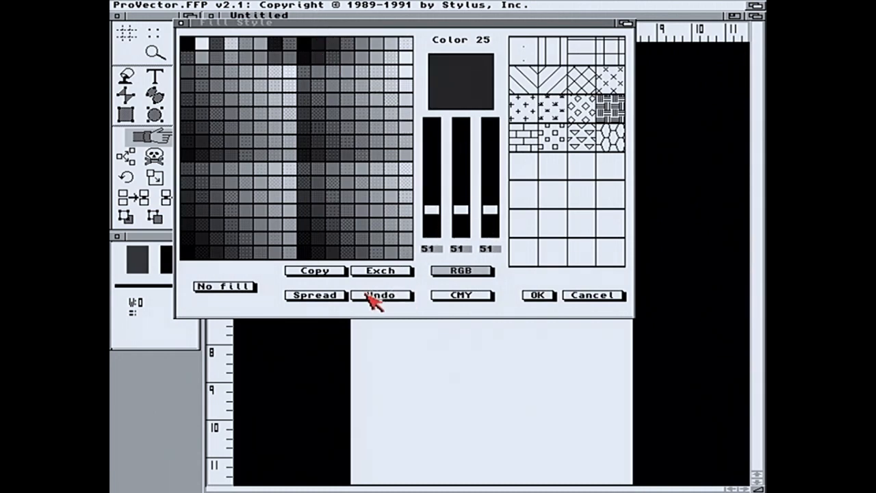
pyautogui.click(535, 295)
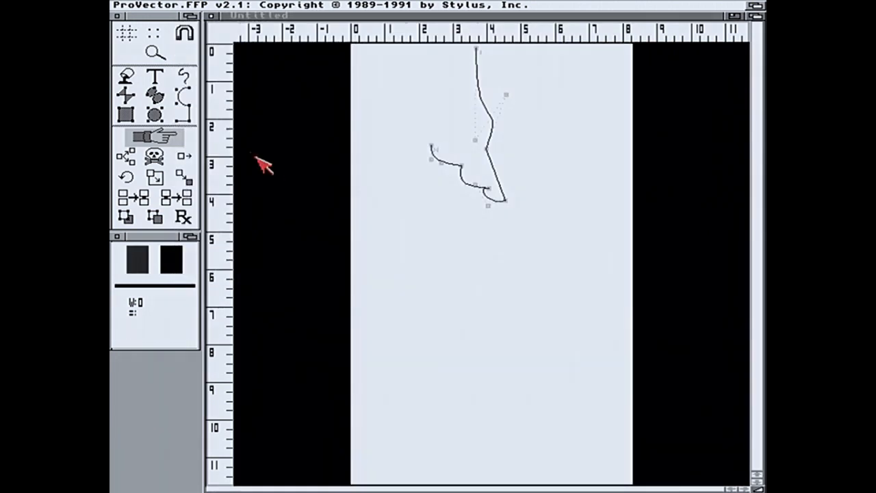
pyautogui.click(187, 194)
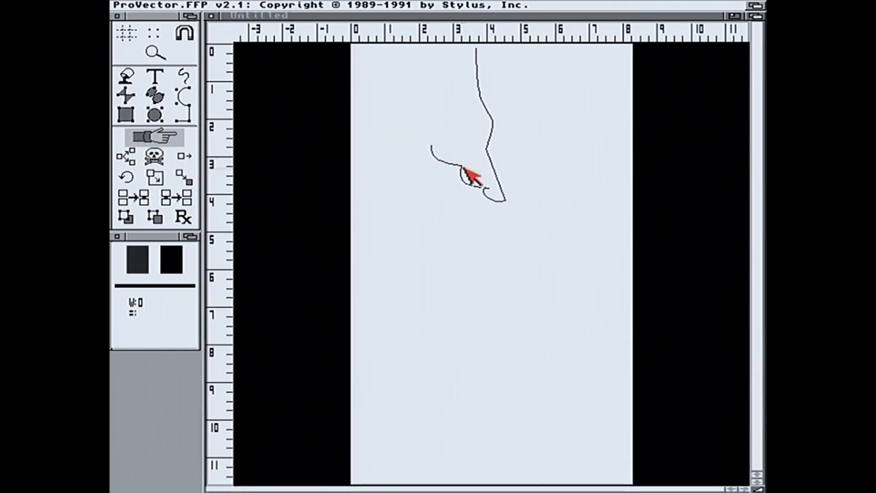
# Delete the freeform shape, quit ProVector discarding the changes, and close the ProVector drawer window
pyautogui.click(155, 159)
pyautogui.rightClick(185, 9)
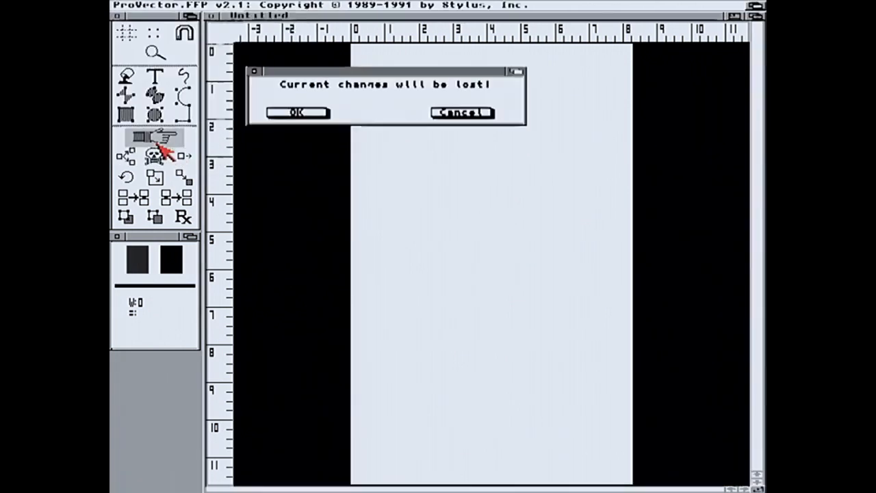
pyautogui.click(316, 114)
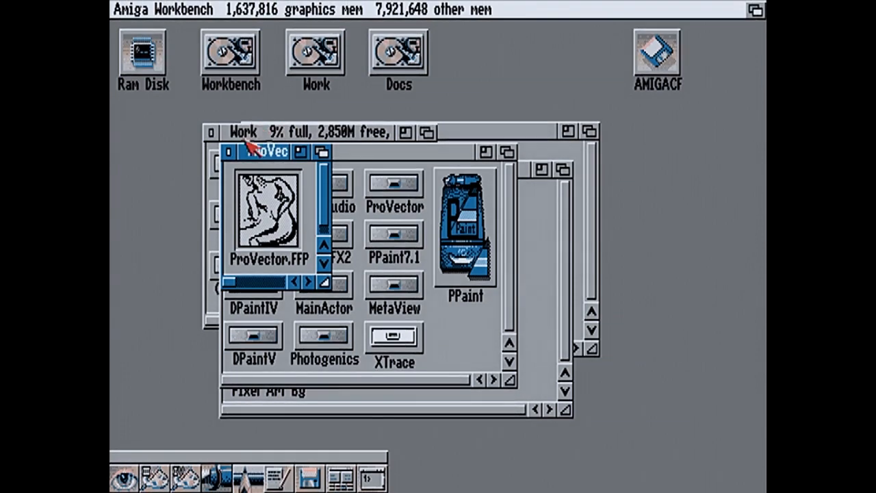
pyautogui.click(229, 148)
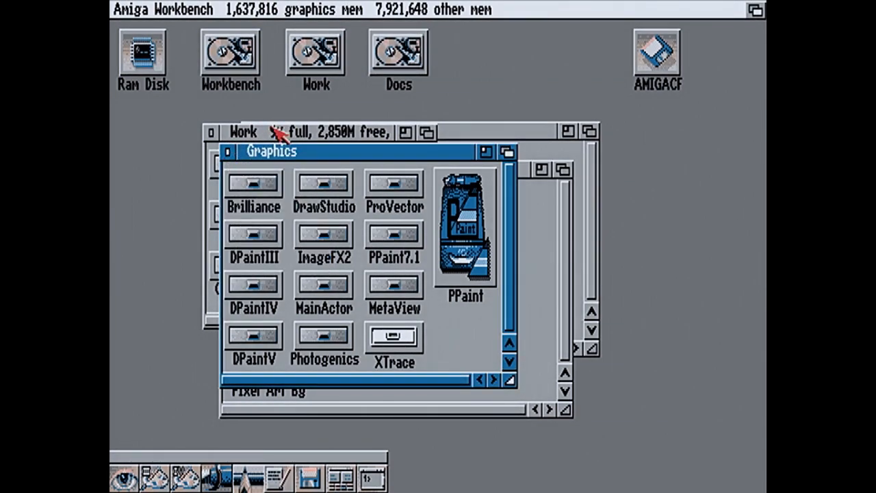
# Launch DrawStudio from its drawer in Graphics and switch back to the Workbench screen
pyautogui.doubleClick(317, 195)
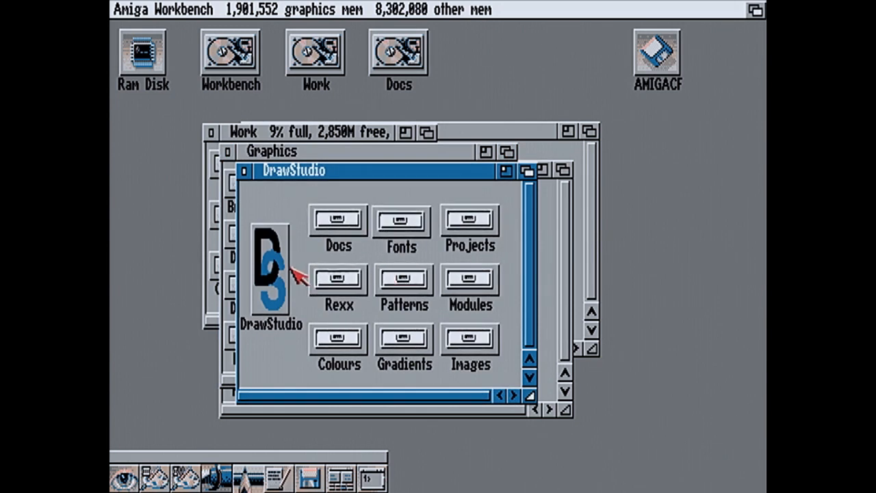
pyautogui.doubleClick(278, 248)
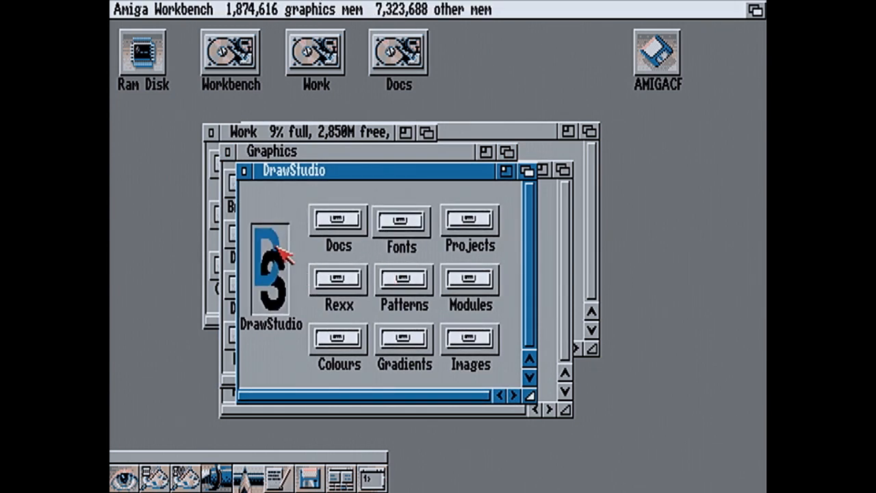
pyautogui.click(296, 154)
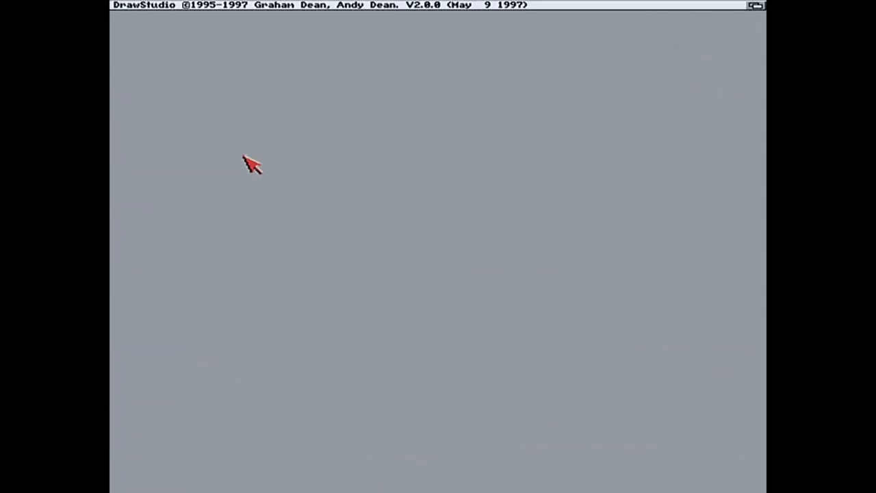
pyautogui.press('super+m')
pyautogui.click(754, 10)
pyautogui.press('super+m')
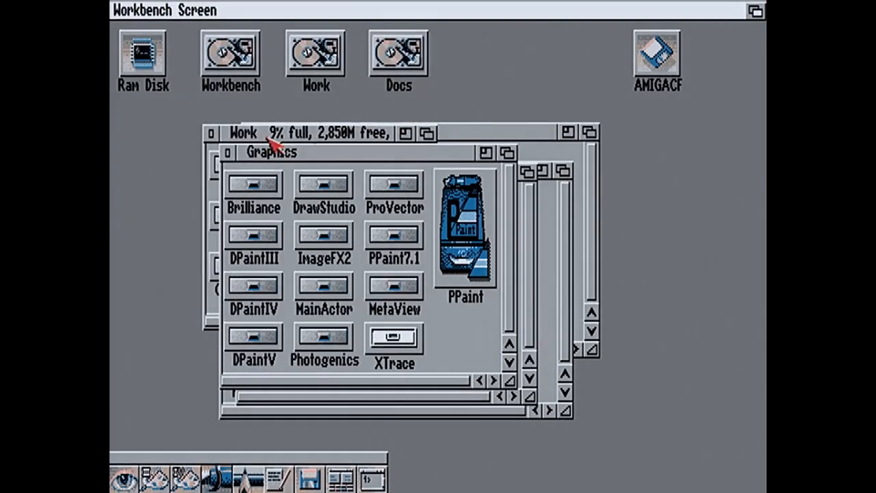
# Launch TypeSmith from its drawer in Tools, cancelling the request for the ImageFX volume and dismissing the splash window
pyautogui.click(229, 152)
pyautogui.doubleClick(236, 133)
pyautogui.doubleClick(377, 167)
pyautogui.doubleClick(318, 189)
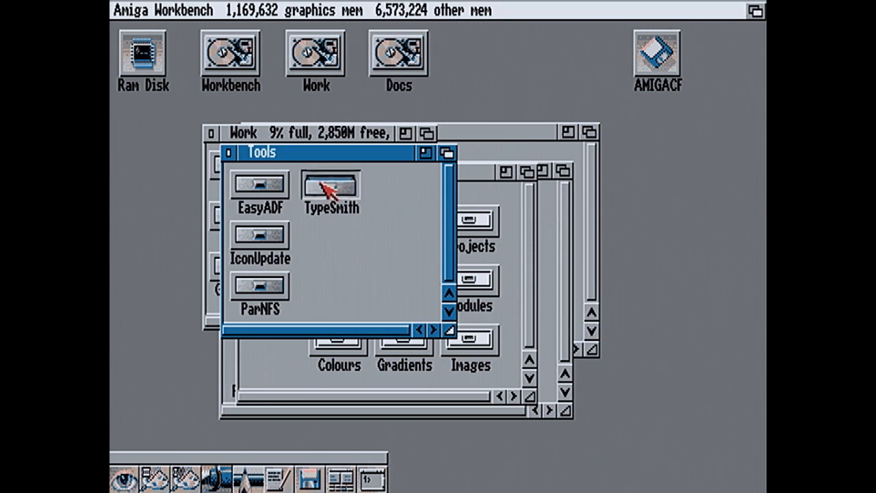
pyautogui.doubleClick(342, 226)
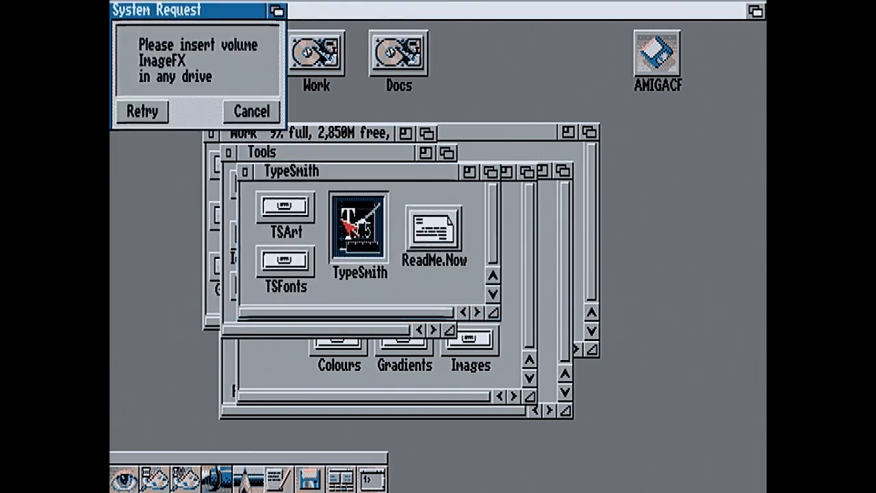
pyautogui.click(271, 107)
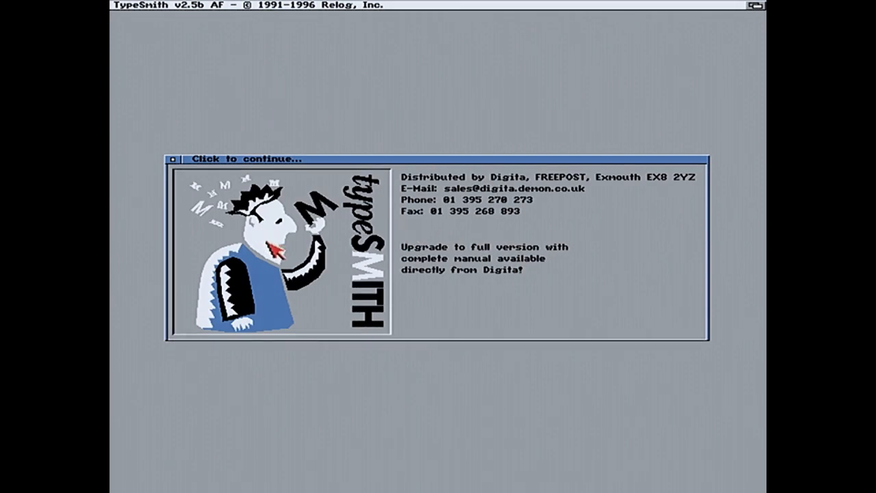
pyautogui.click(178, 166)
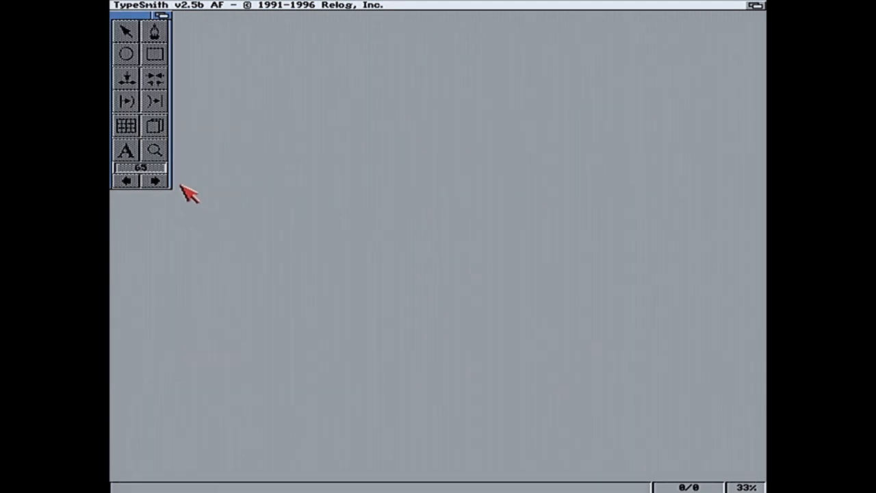
# Browse the PDexamples drawer in TSFonts for an outline font and cancel the file requester
pyautogui.rightClick(144, 3)
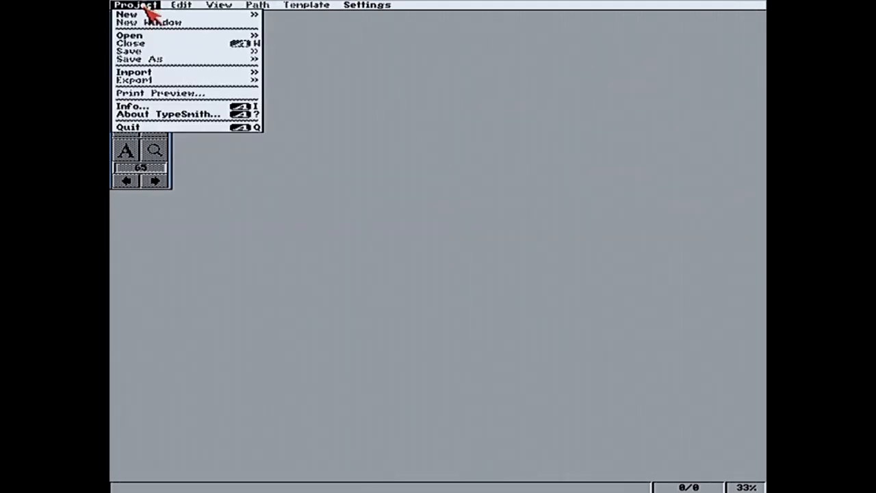
pyautogui.moveTo(141, 38)
pyautogui.click(293, 39)
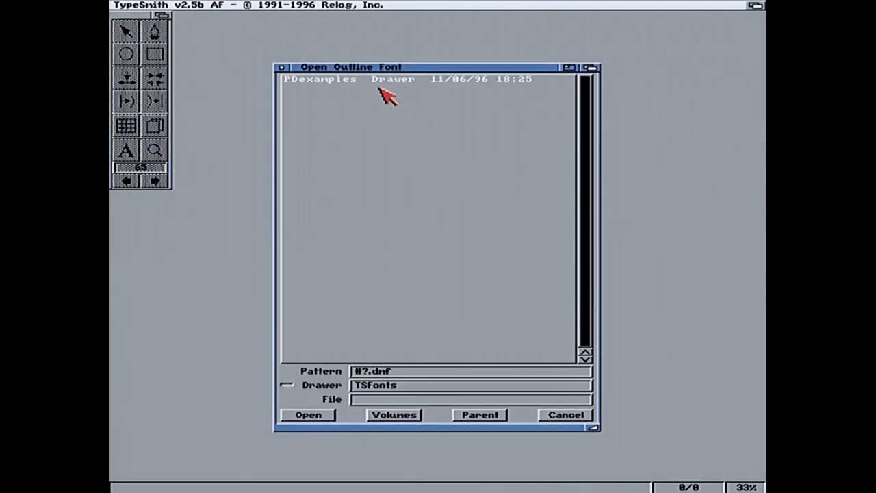
pyautogui.click(376, 79)
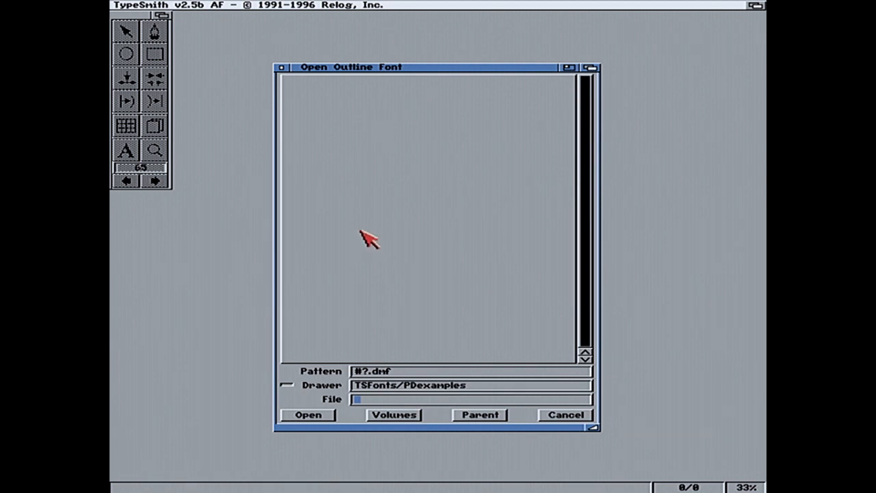
pyautogui.click(553, 417)
# Browse the Fonts and Temp drawers on the AMIGACF volume for an outline font, and cancel the file requester
pyautogui.rightClick(123, 5)
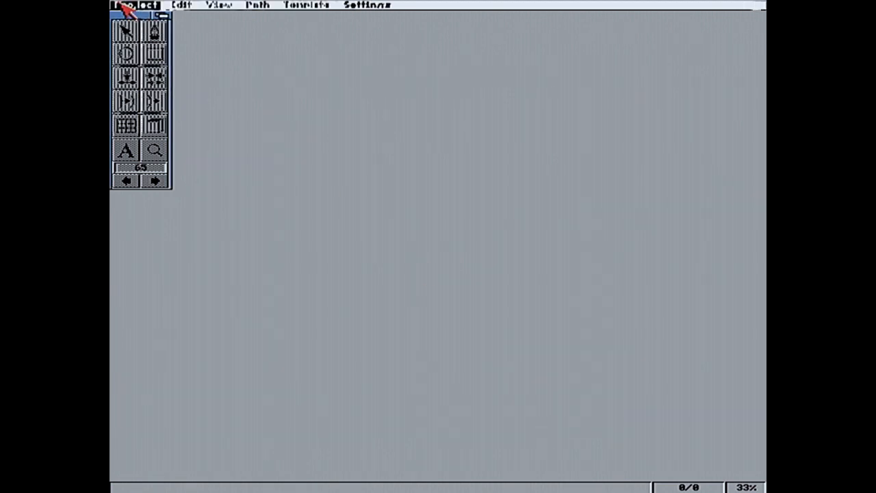
pyautogui.rightClick(134, 35)
pyautogui.rightClick(134, 35)
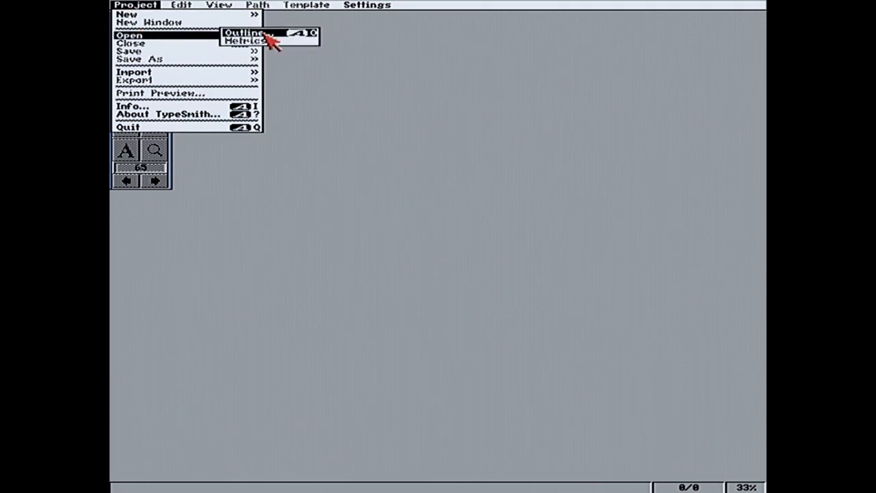
pyautogui.rightClick(271, 39)
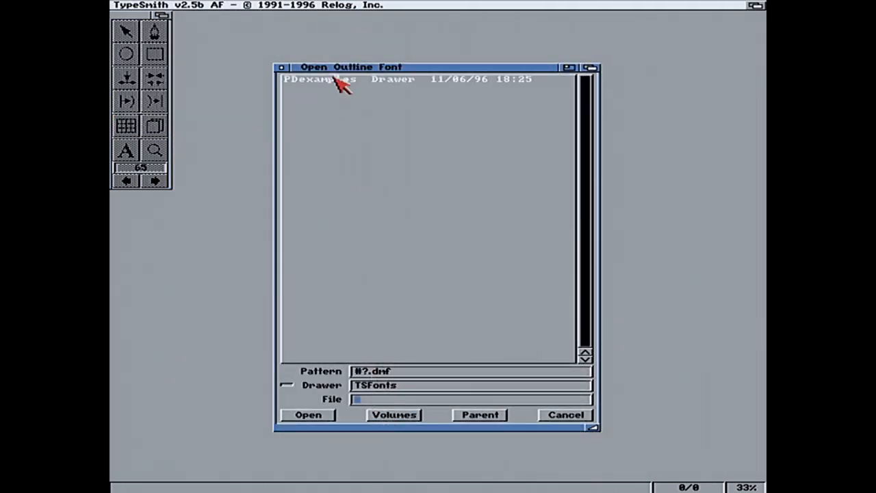
pyautogui.click(382, 414)
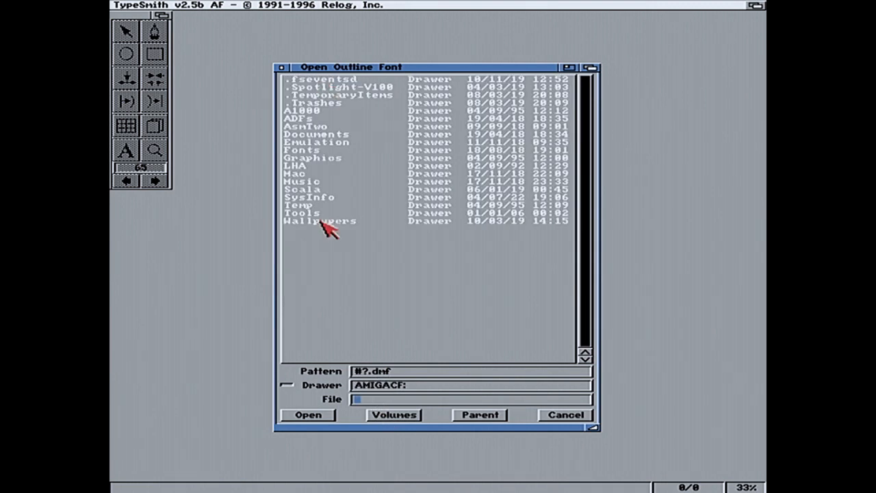
pyautogui.click(313, 151)
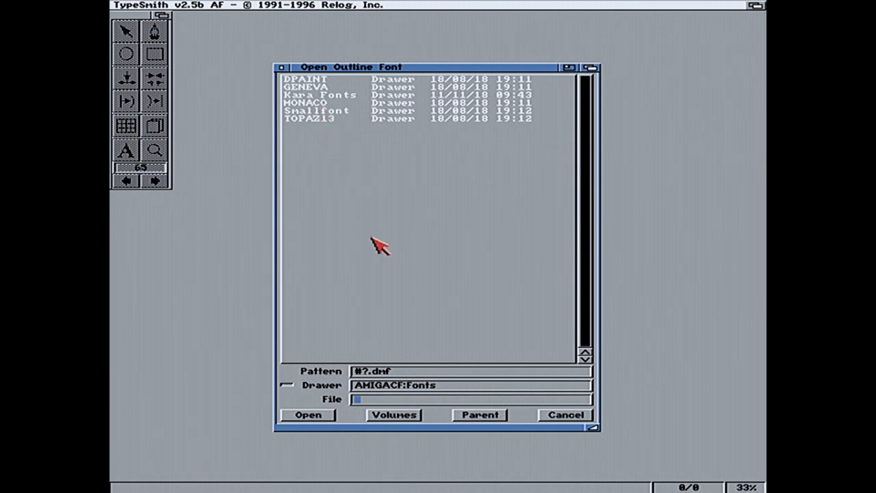
pyautogui.click(474, 414)
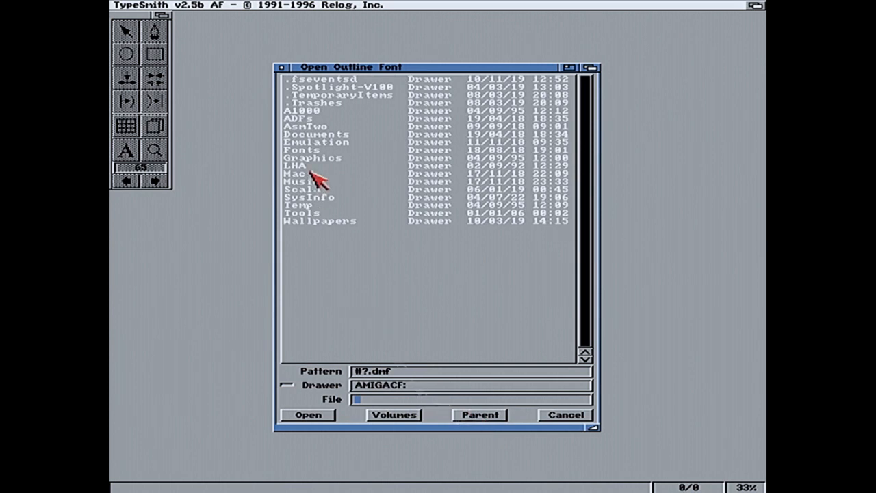
pyautogui.click(307, 204)
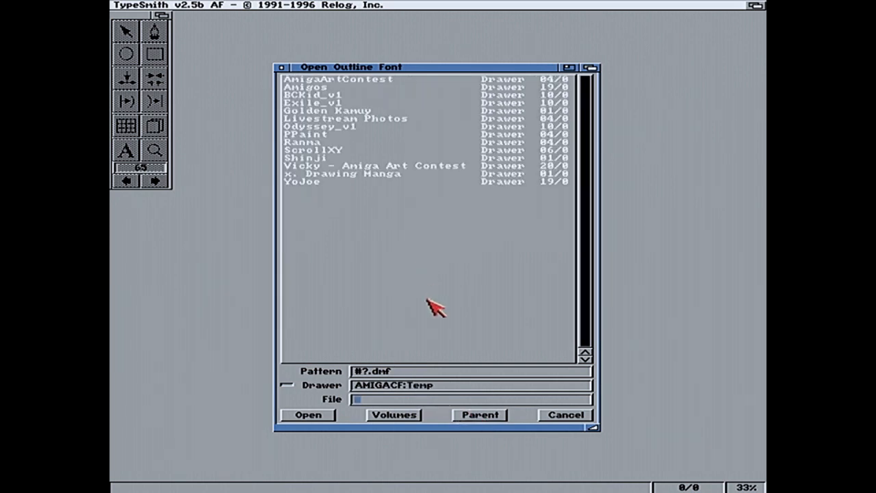
pyautogui.click(469, 415)
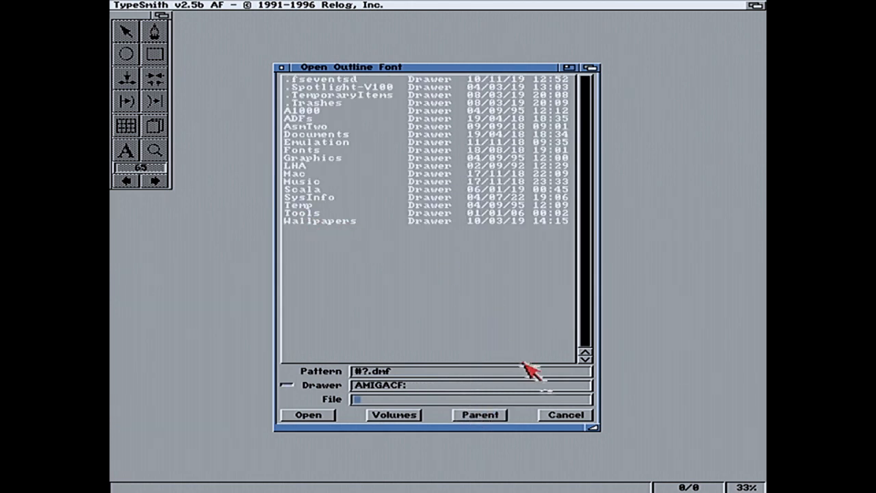
pyautogui.click(547, 414)
# Quit TypeSmith and close its drawer window and the Tools window on the Workbench screen
pyautogui.rightClick(139, 4)
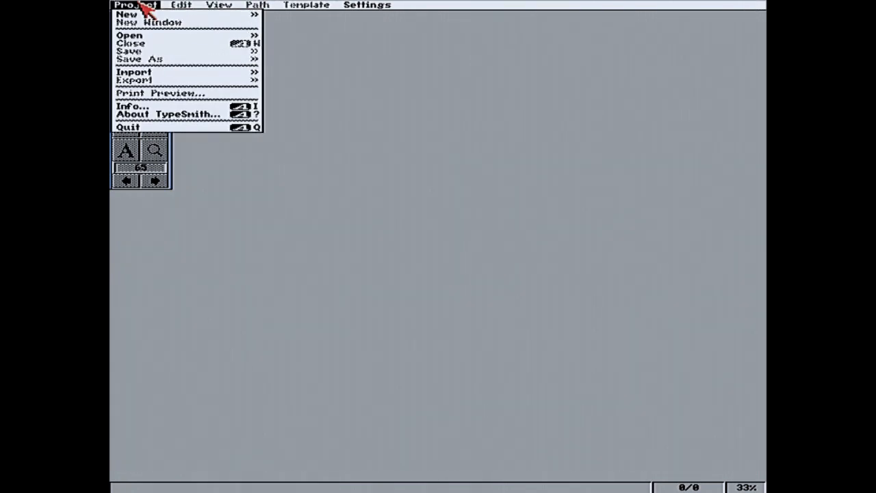
pyautogui.rightClick(141, 2)
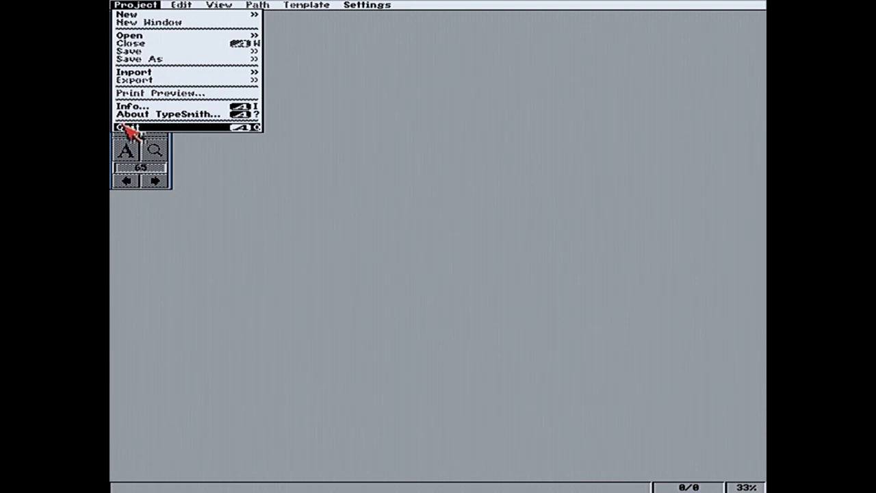
pyautogui.rightClick(112, 3)
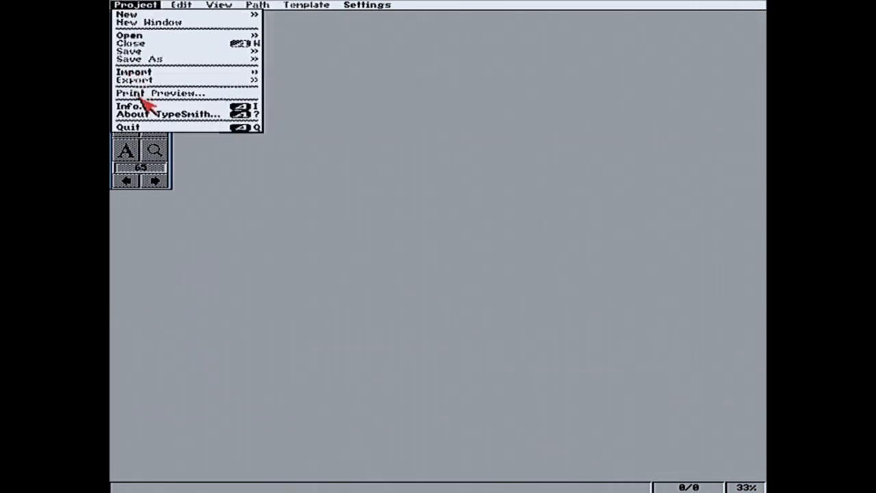
pyautogui.rightClick(123, 126)
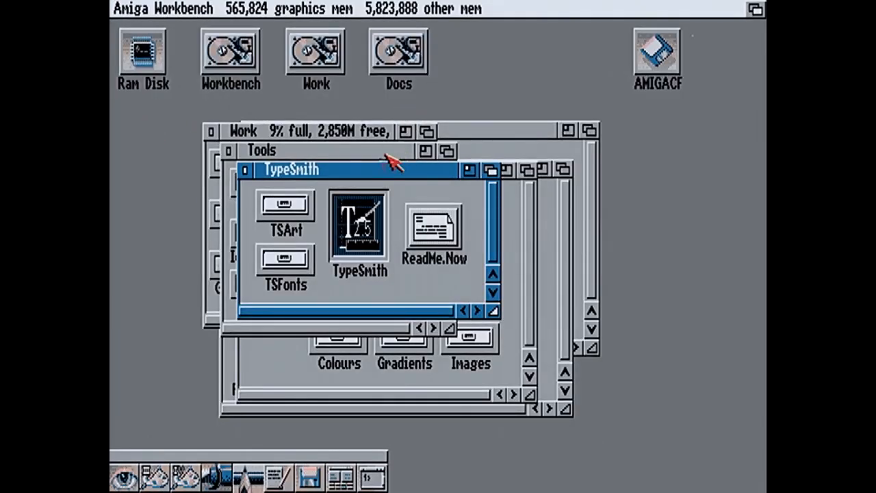
pyautogui.click(244, 170)
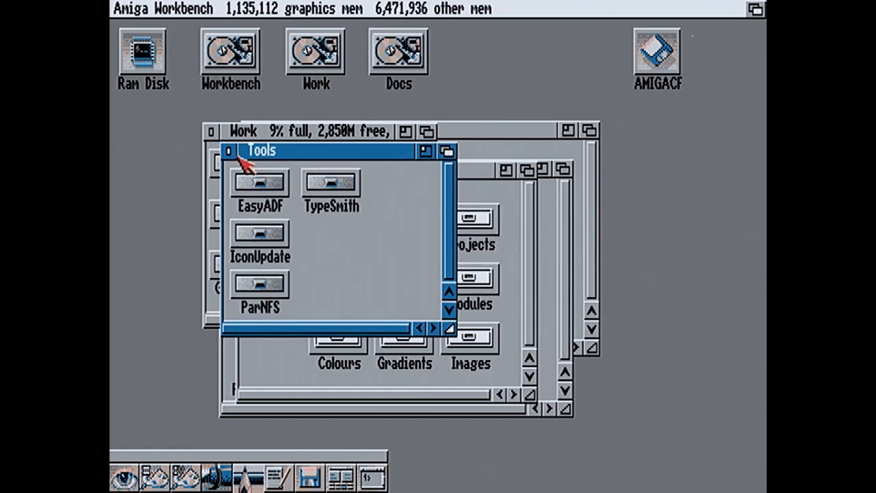
pyautogui.click(228, 150)
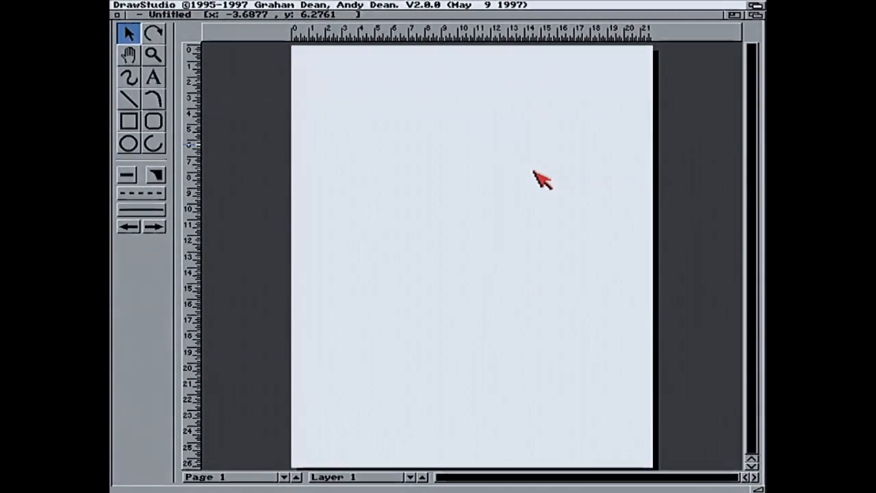
# Open the drawing Vector.ds in DrawStudio from the Docs:Graphics/Ranma ½/Vector drawer
pyautogui.rightClick(146, 6)
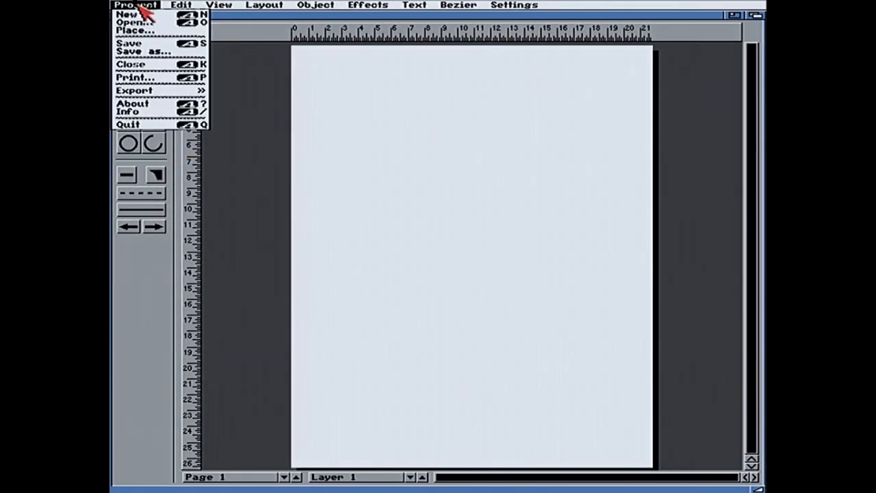
pyautogui.click(141, 24)
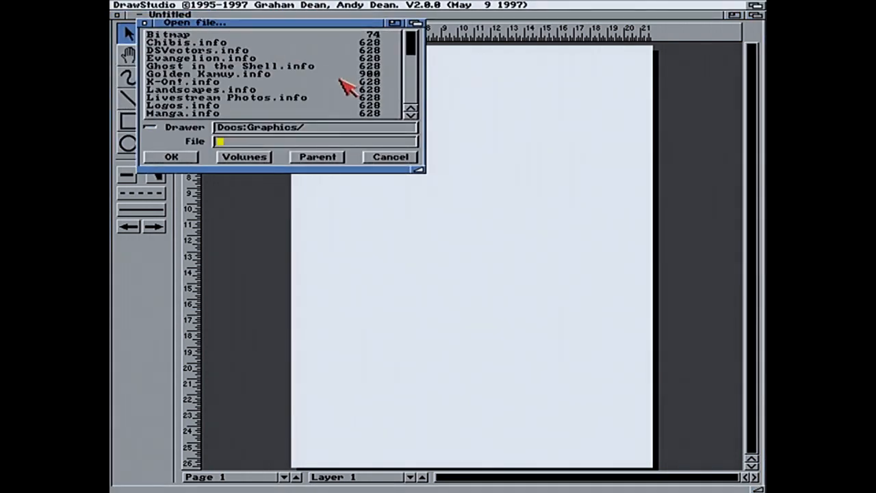
pyautogui.click(413, 59)
pyautogui.moveTo(417, 62); pyautogui.dragTo(413, 114)
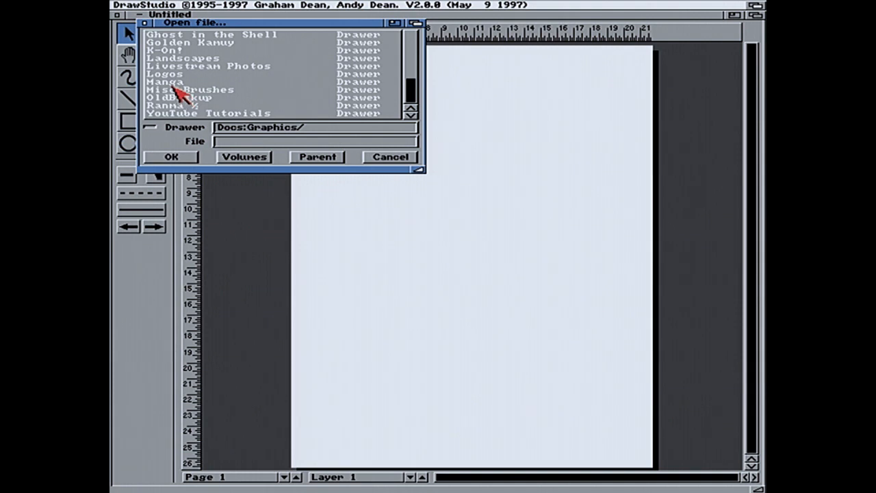
pyautogui.click(187, 104)
pyautogui.click(405, 99)
pyautogui.click(405, 100)
pyautogui.click(195, 113)
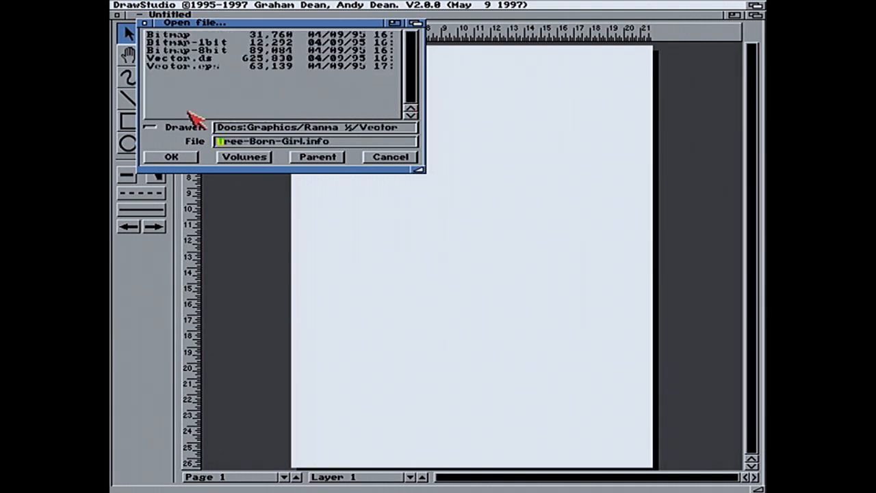
pyautogui.doubleClick(194, 60)
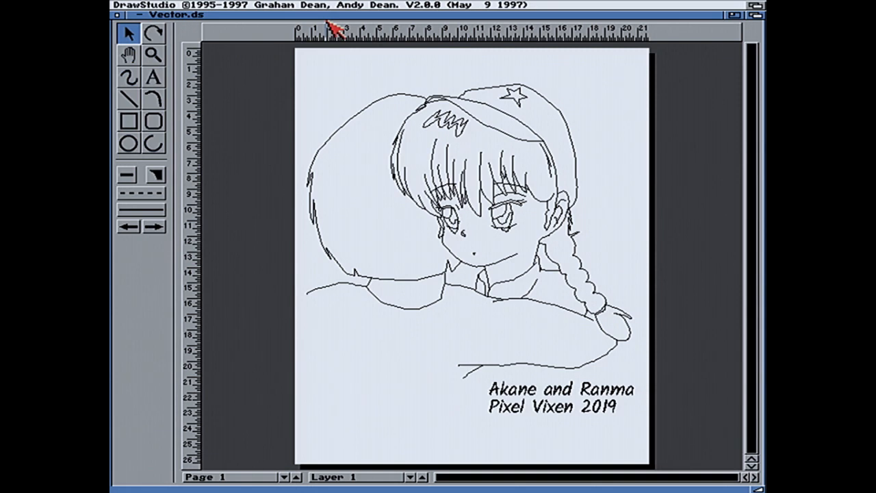
pyautogui.click(152, 54)
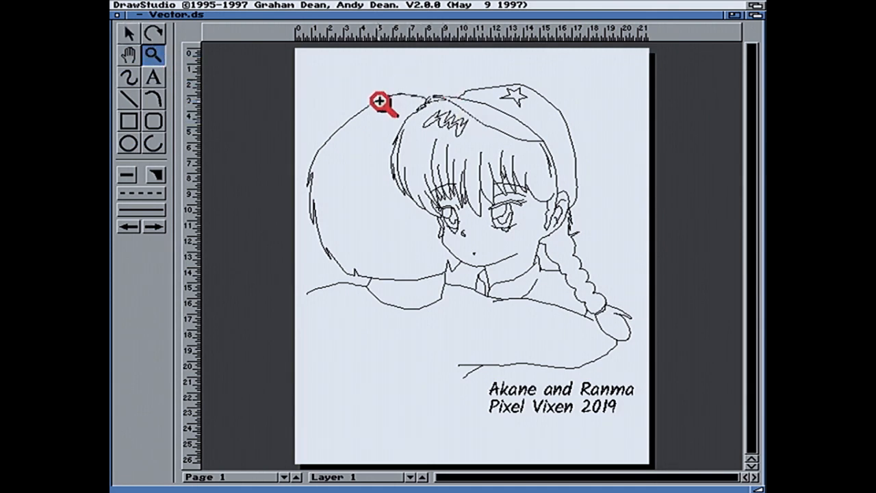
pyautogui.click(130, 34)
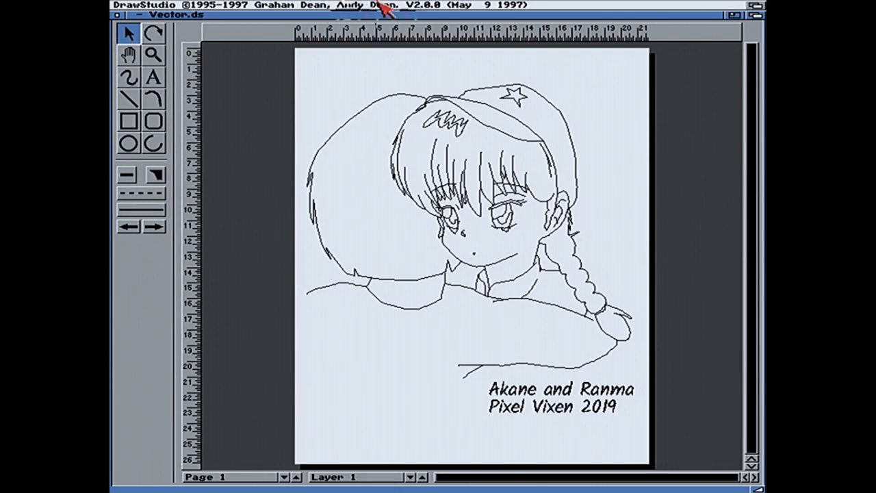
pyautogui.rightClick(457, 8)
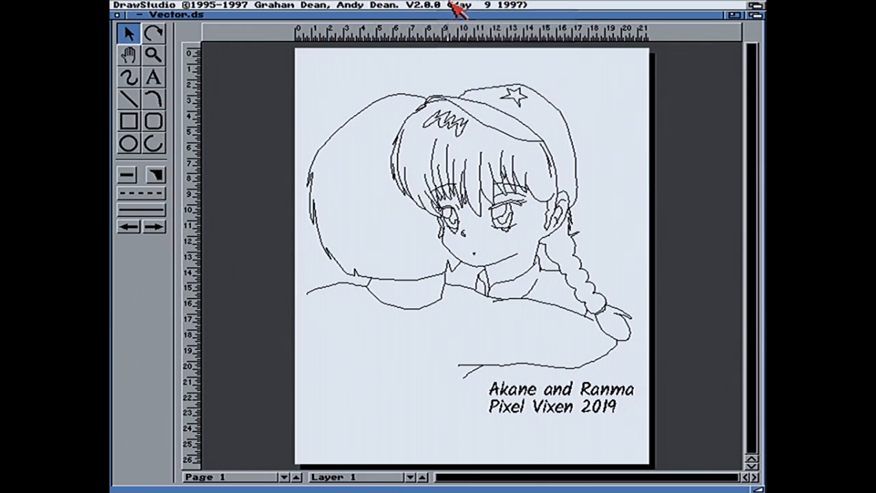
pyautogui.rightClick(118, 6)
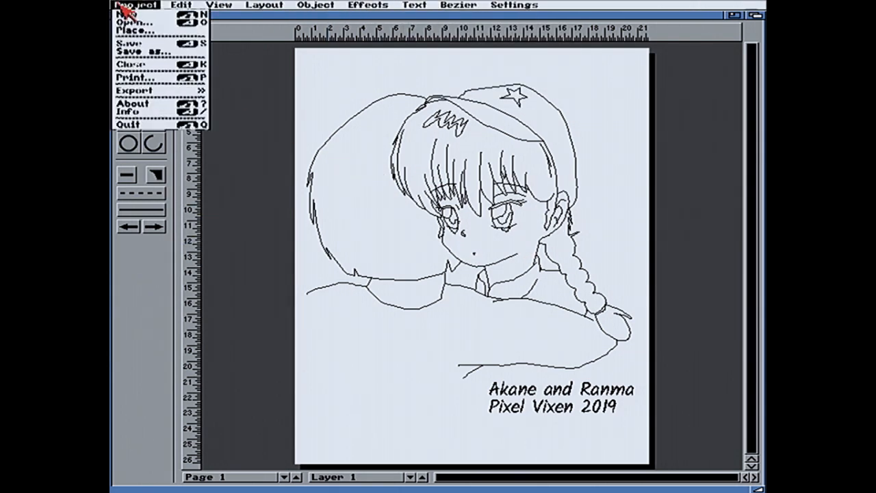
# Switch to the Workbench screen and open the Vector drawer inside Ranma ½ in the Graphics drawer on Docs
pyautogui.click(757, 4)
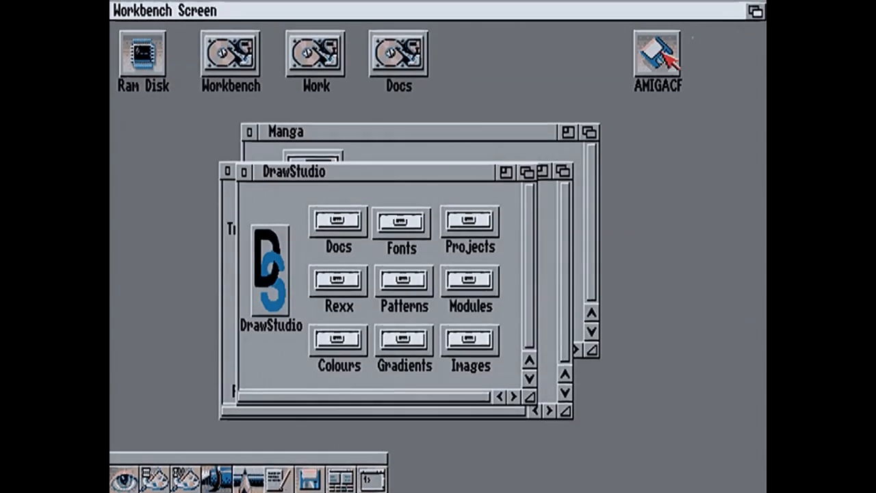
pyautogui.doubleClick(415, 73)
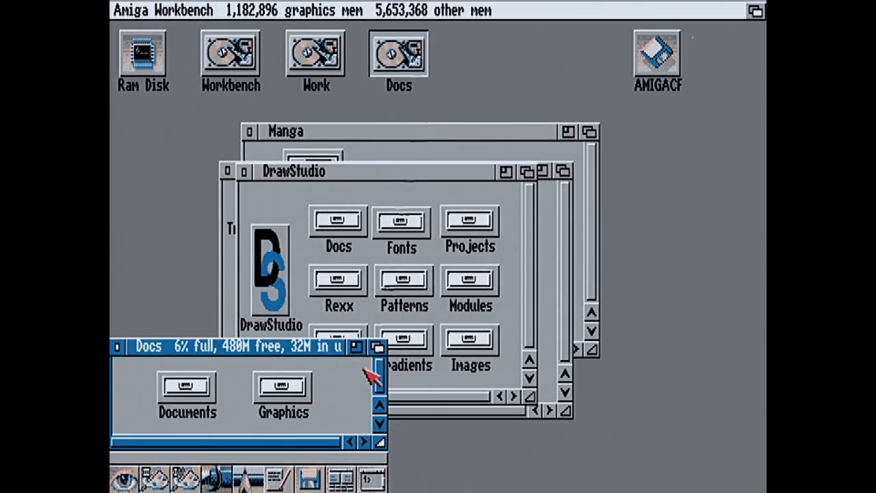
pyautogui.doubleClick(297, 398)
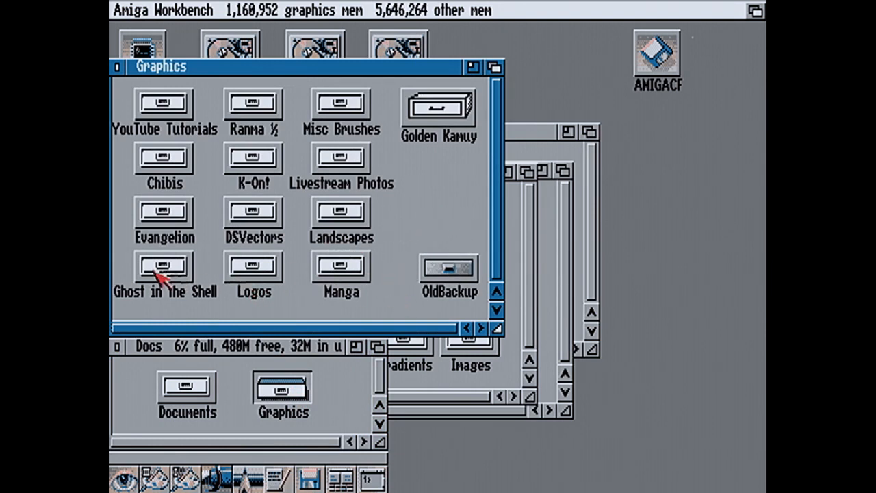
pyautogui.doubleClick(253, 105)
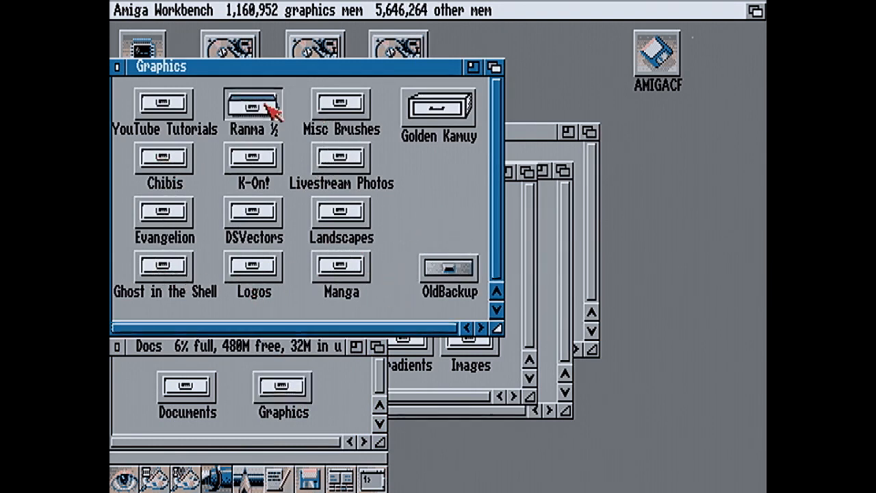
pyautogui.doubleClick(383, 366)
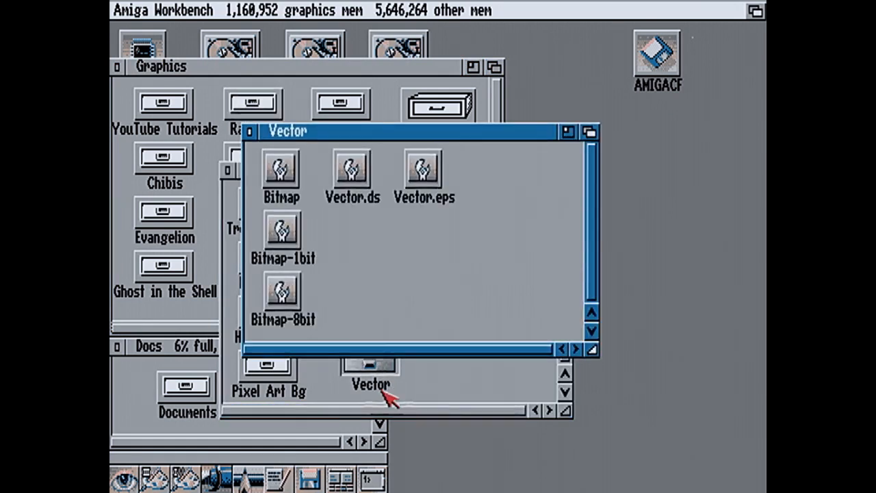
# View the Bitmap-1bit and Bitmap-8bit images in the picture viewer, quitting the viewer after each
pyautogui.moveTo(280, 229); pyautogui.dragTo(125, 467)
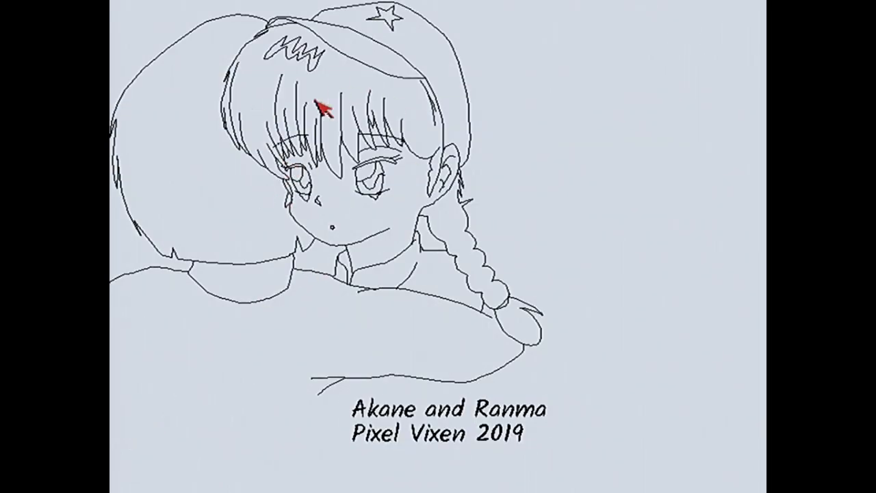
pyautogui.rightClick(307, 164)
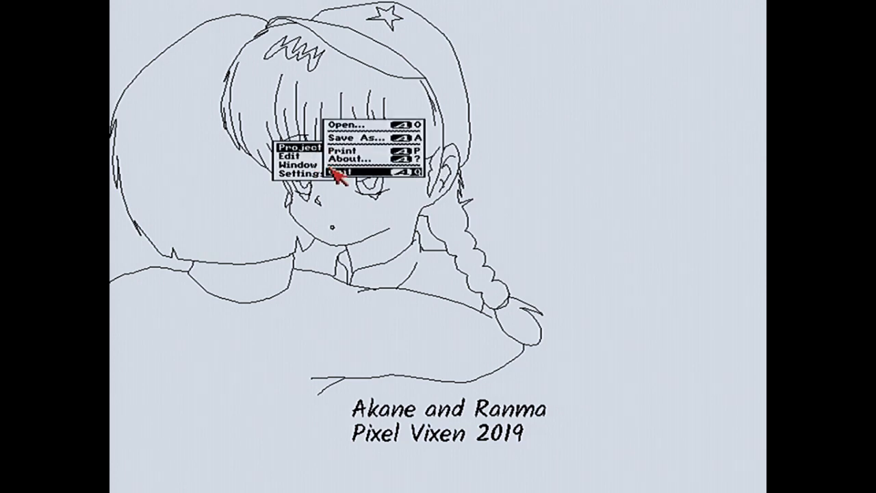
pyautogui.rightClick(334, 174)
pyautogui.click(283, 293)
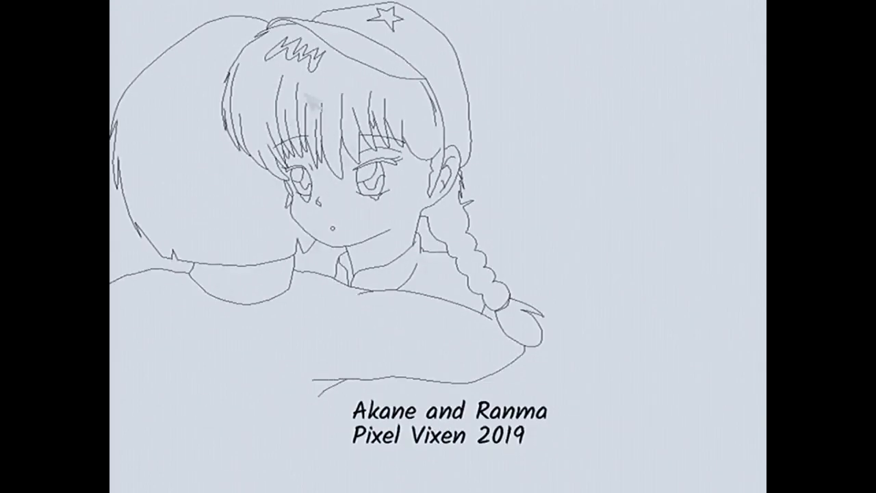
pyautogui.rightClick(340, 138)
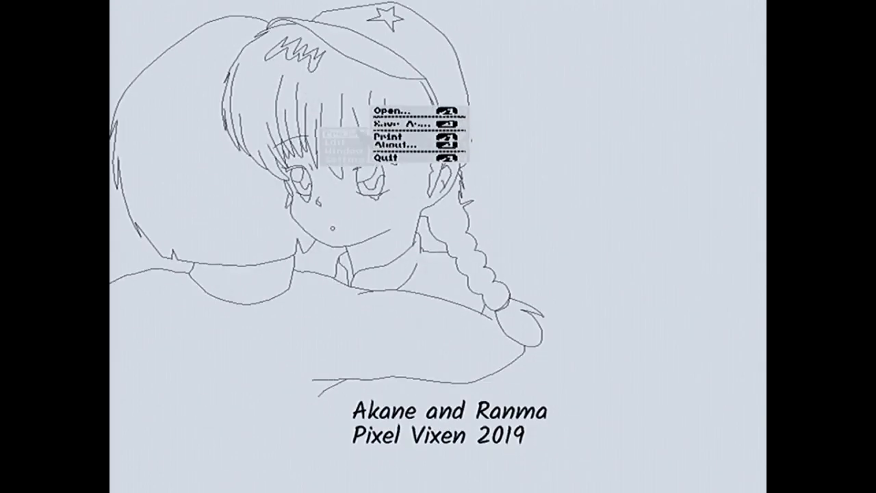
pyautogui.click(402, 158)
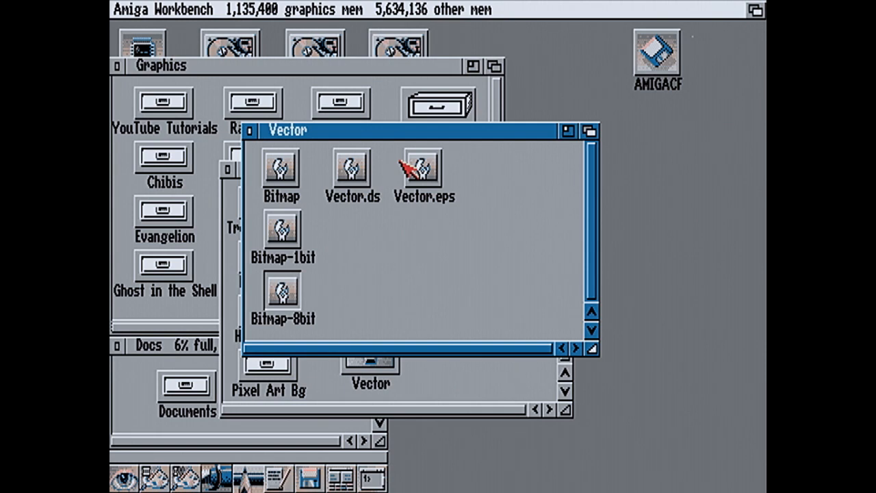
# View the Bitmap image from the Vector drawer in the picture viewer and quit the viewer
pyautogui.click(121, 479)
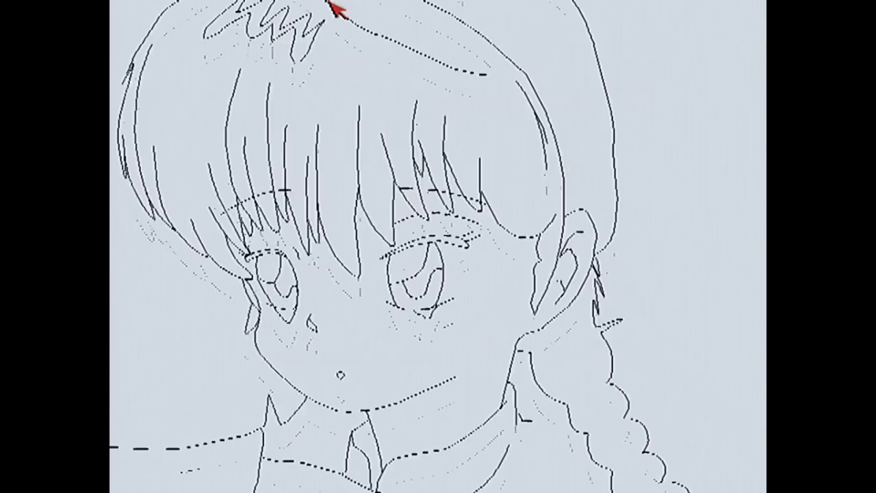
pyautogui.rightClick(306, 138)
pyautogui.moveTo(317, 127)
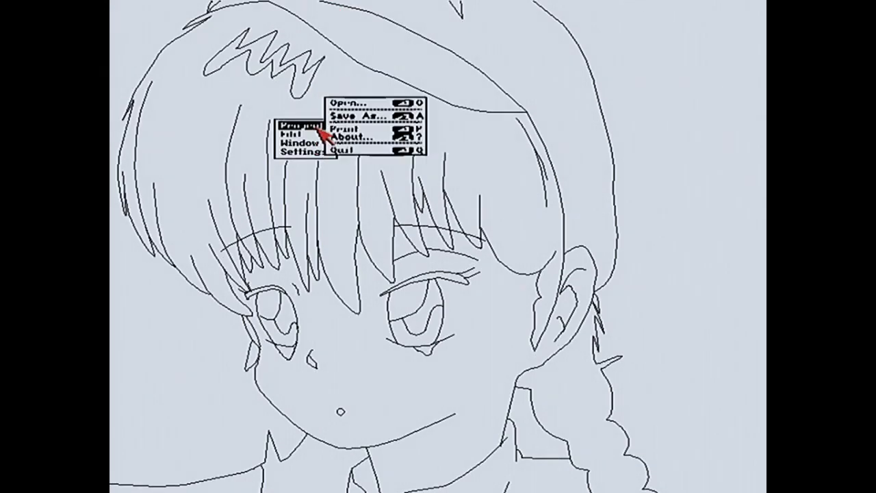
pyautogui.click(368, 151)
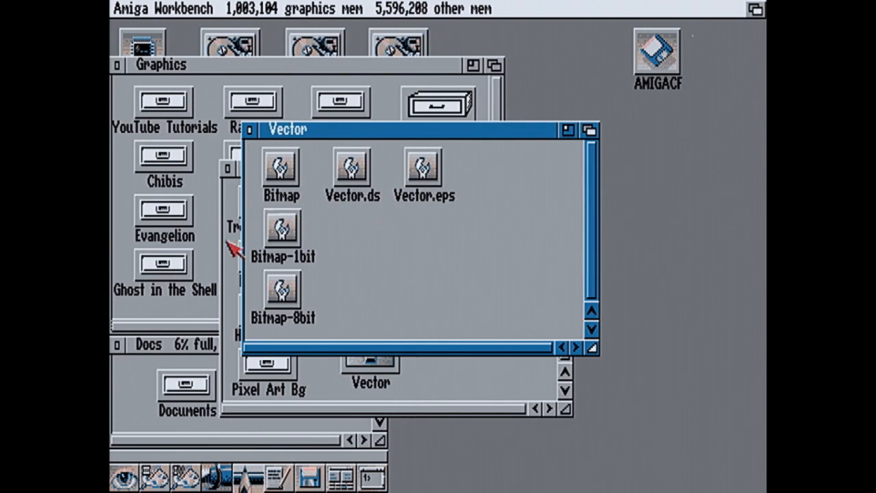
# Move the Vector window clear of the Ranma ½ drawer, and close the Graphics window
pyautogui.moveTo(370, 130); pyautogui.dragTo(534, 267)
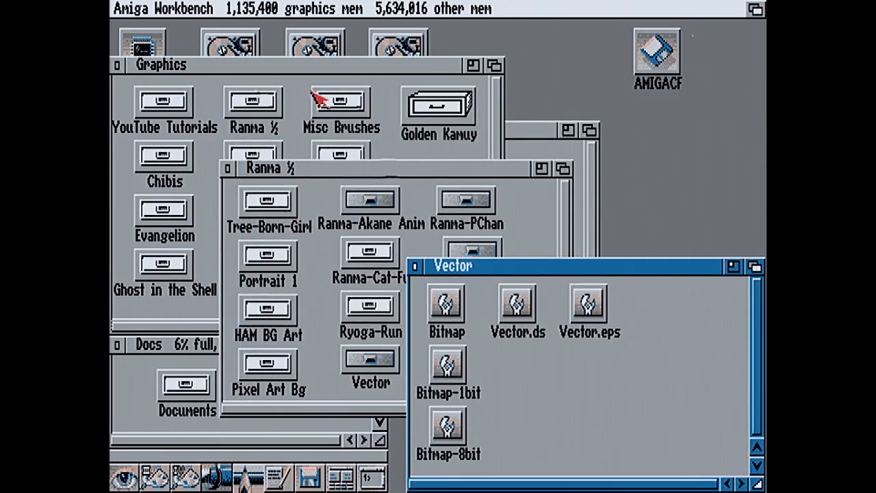
pyautogui.click(117, 65)
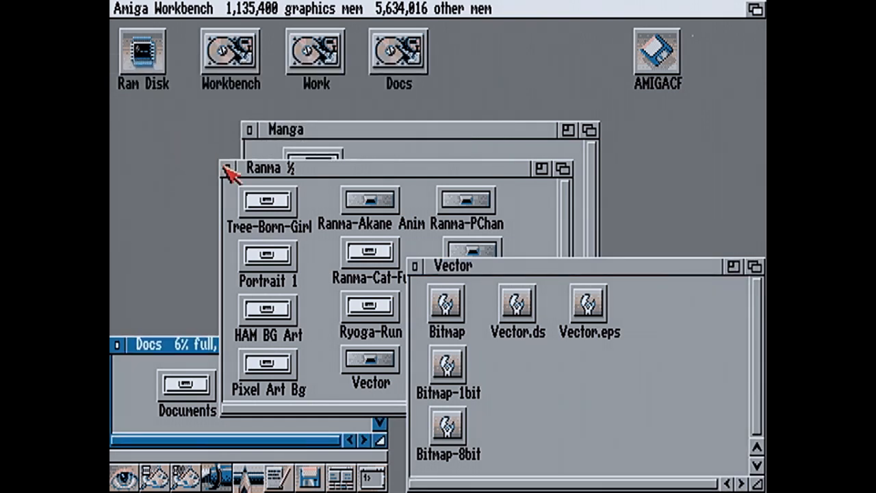
pyautogui.click(606, 302)
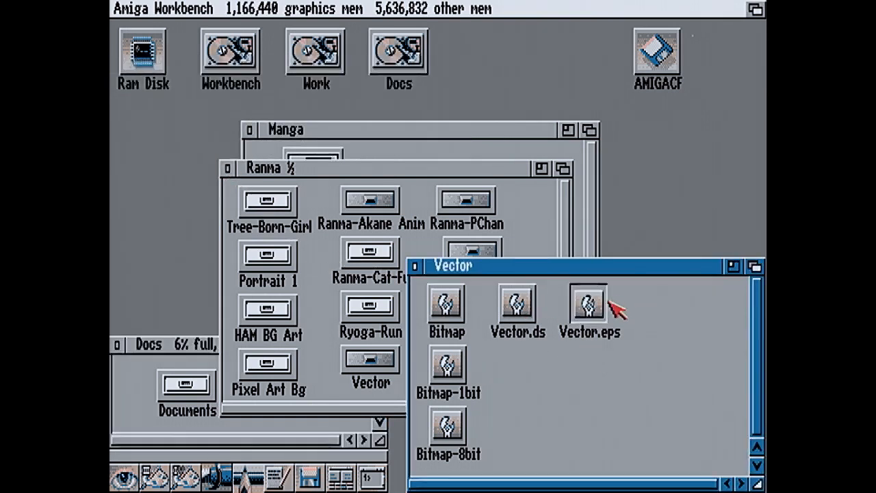
pyautogui.click(528, 424)
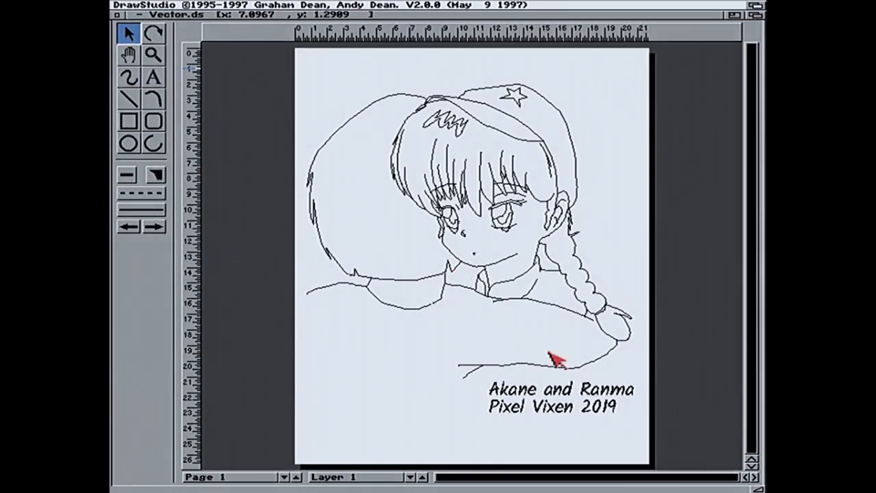
# Bring up the file requester for opening a drawing and go up from the Vector drawer to Docs:Graphics
pyautogui.click(594, 409)
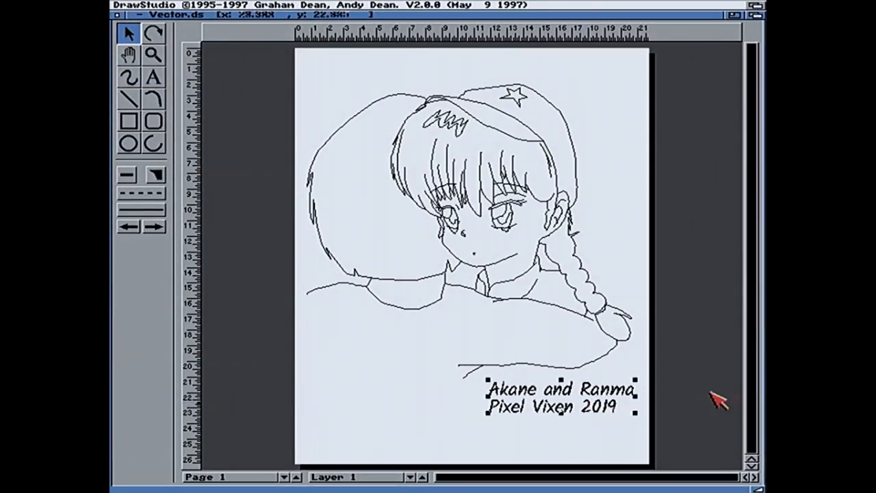
pyautogui.moveTo(137, 8); pyautogui.dragTo(142, 27)
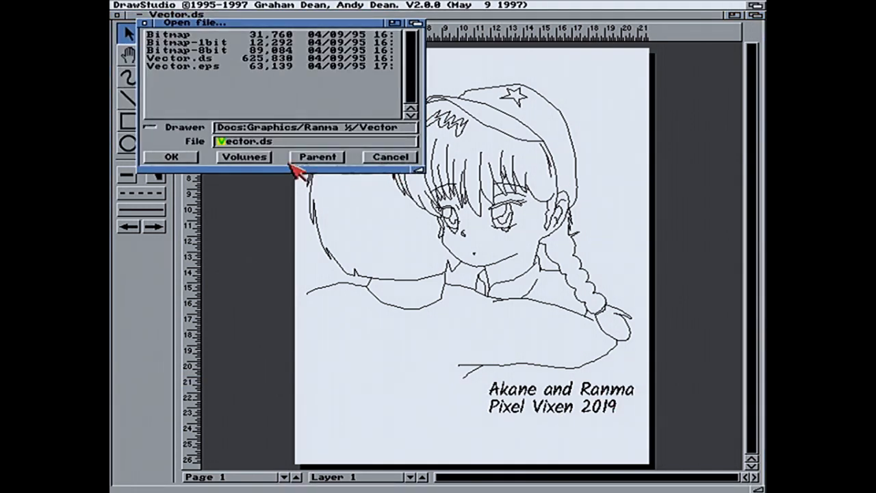
pyautogui.click(311, 157)
pyautogui.click(410, 110)
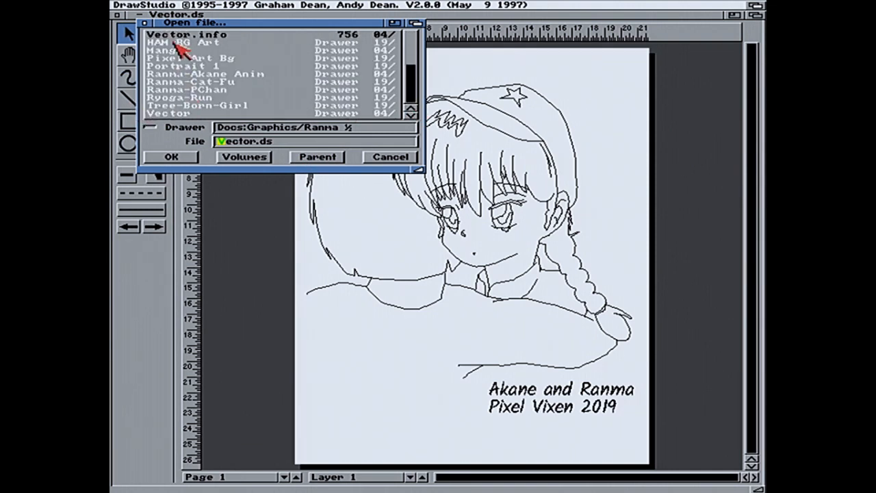
pyautogui.click(336, 157)
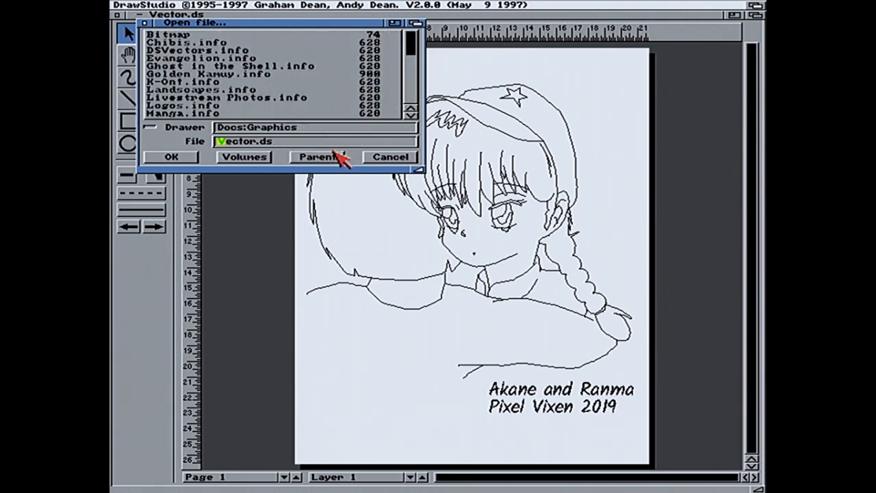
pyautogui.click(401, 97)
pyautogui.click(409, 98)
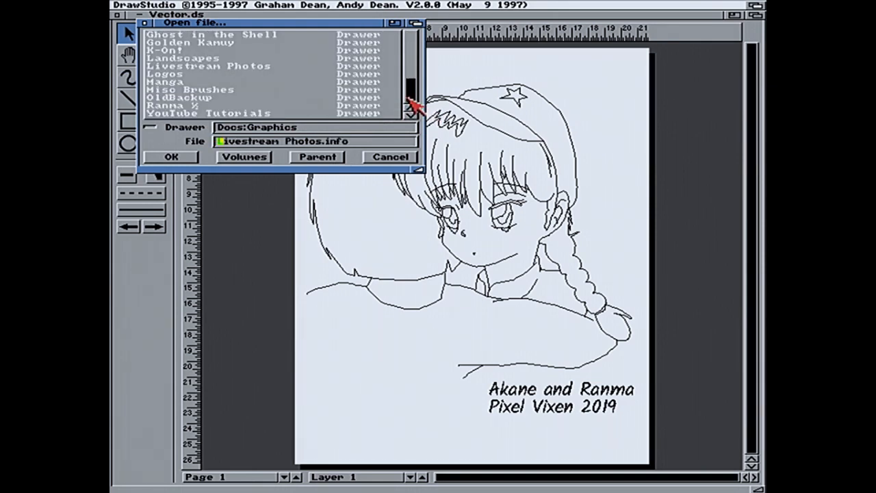
pyautogui.moveTo(409, 98); pyautogui.dragTo(410, 88)
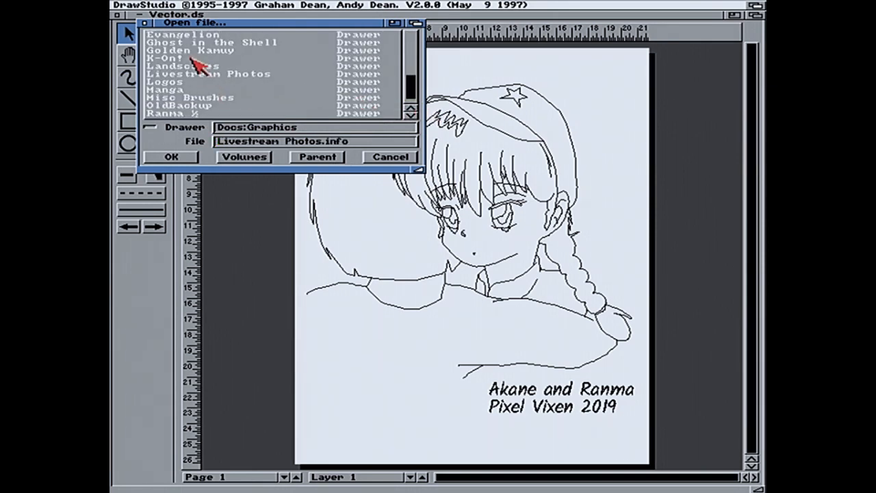
# Look for drawings in the Ritsu drawer inside K-On!, and return to the Graphics drawer
pyautogui.click(171, 58)
pyautogui.click(171, 98)
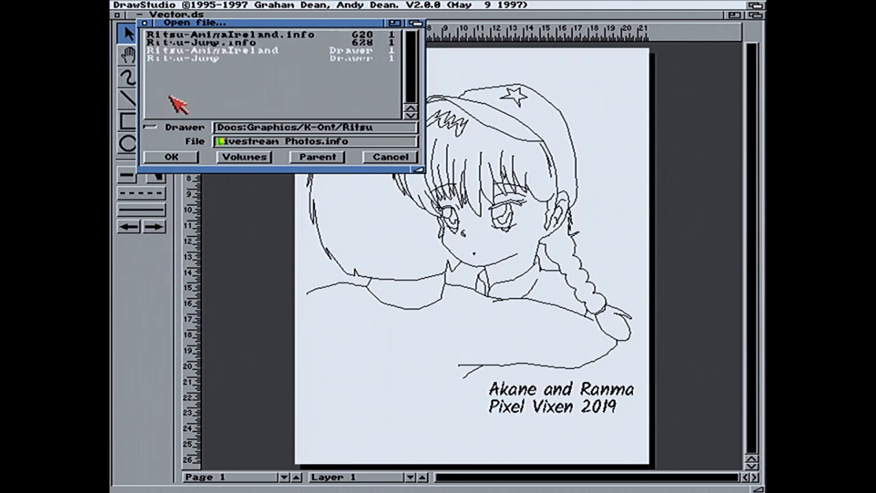
pyautogui.click(314, 157)
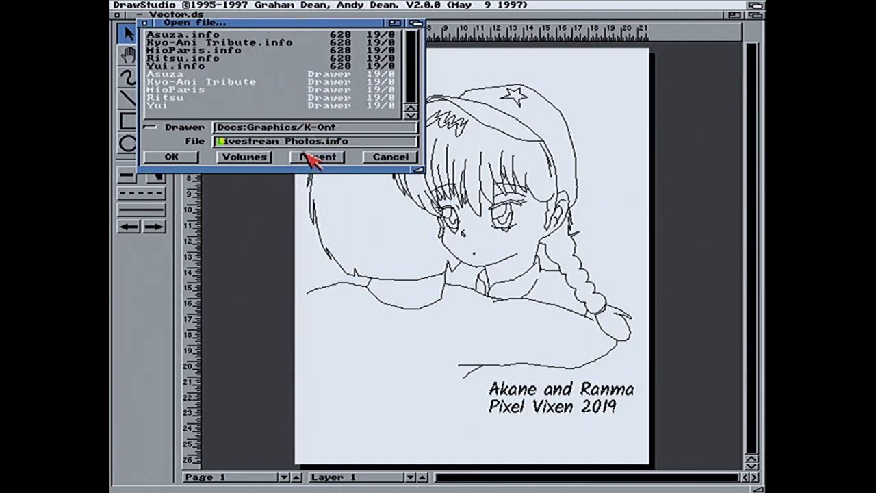
pyautogui.click(308, 157)
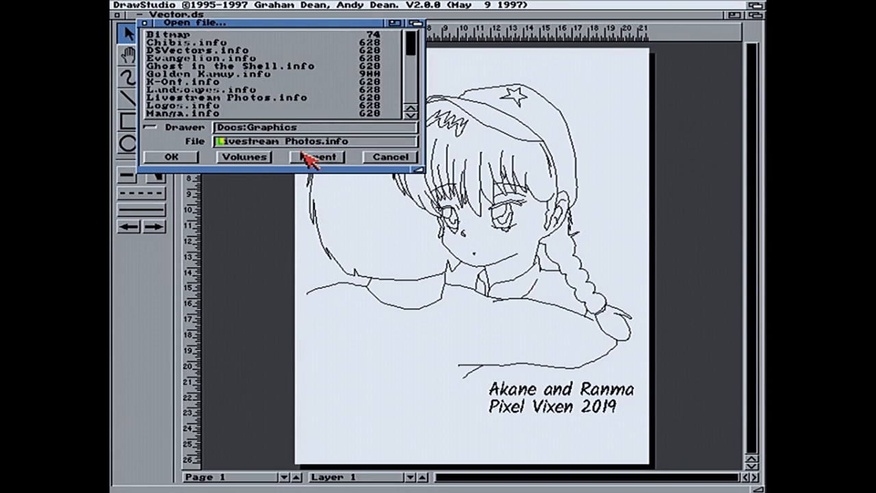
# Open the drawing Ritsu-chan.ds from the DSVectors drawer in Graphics
pyautogui.click(410, 94)
pyautogui.click(410, 95)
pyautogui.click(411, 69)
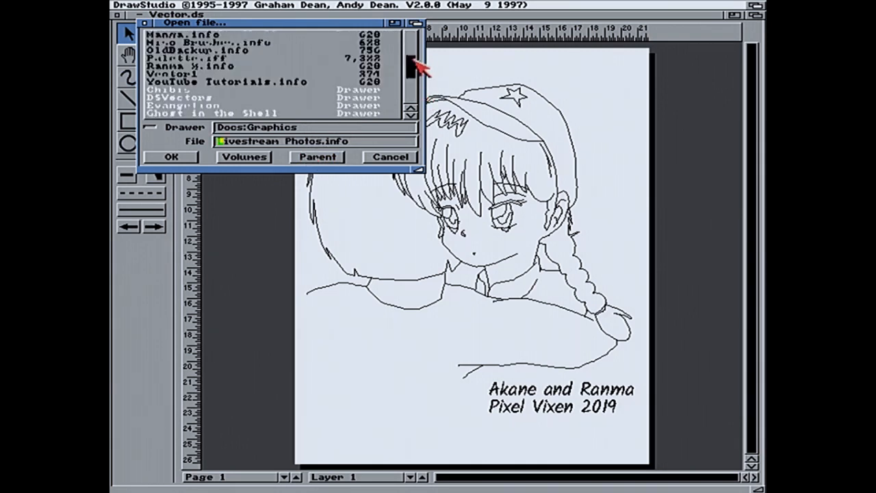
pyautogui.click(178, 97)
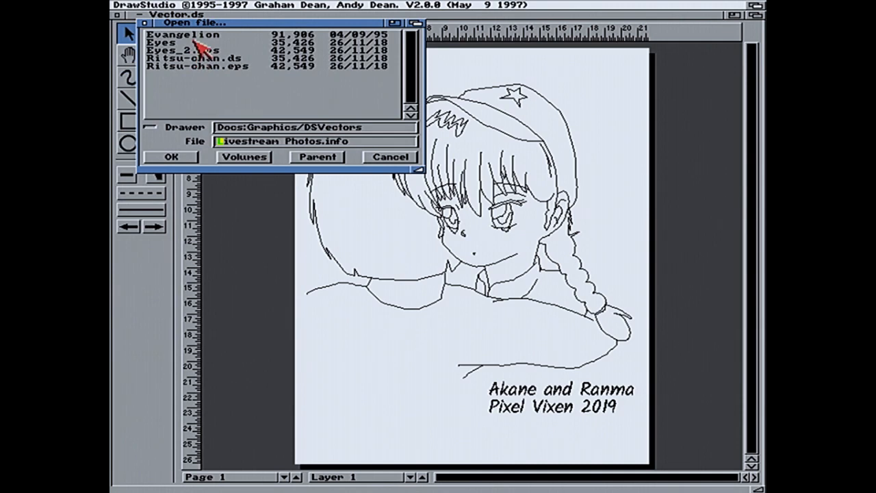
pyautogui.doubleClick(200, 60)
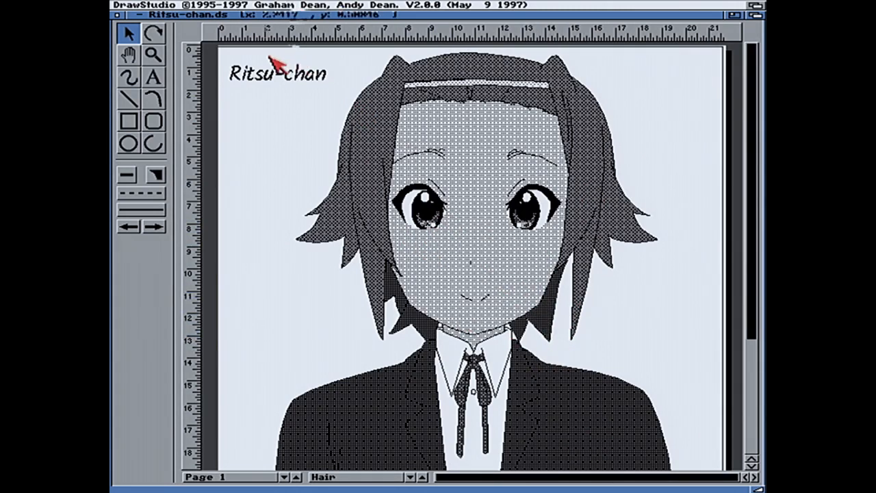
pyautogui.rightClick(130, 14)
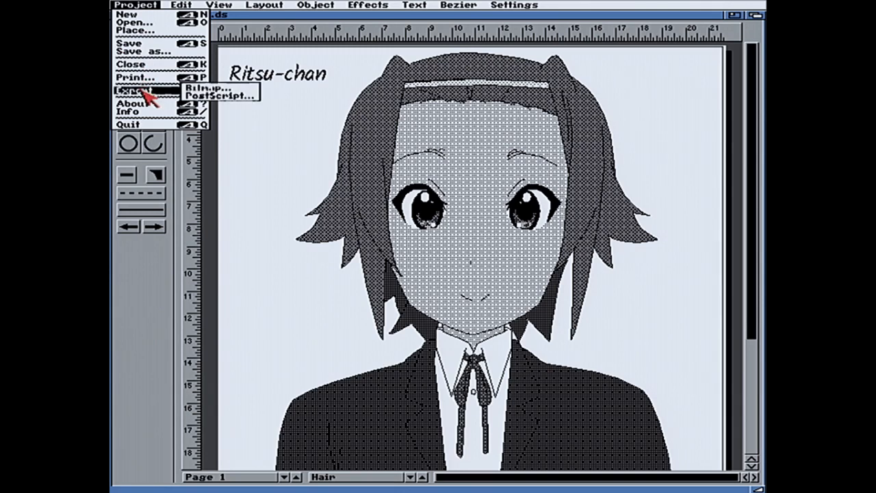
pyautogui.rightClick(217, 87)
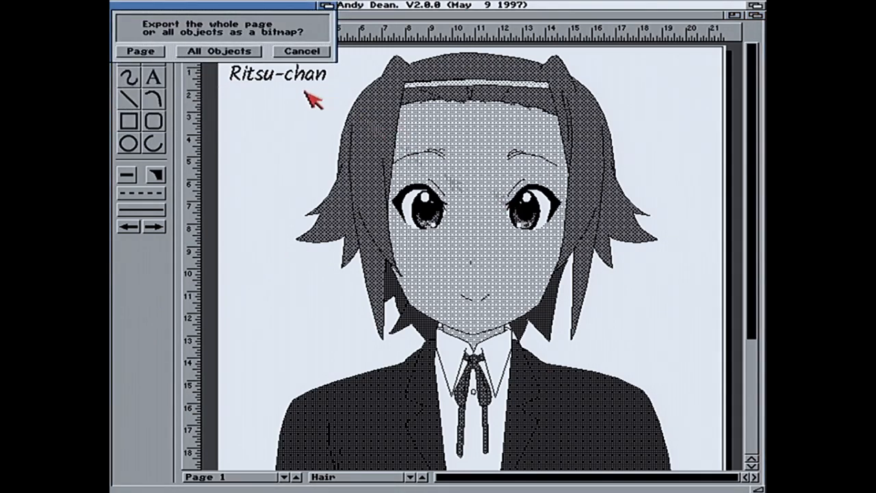
pyautogui.click(198, 50)
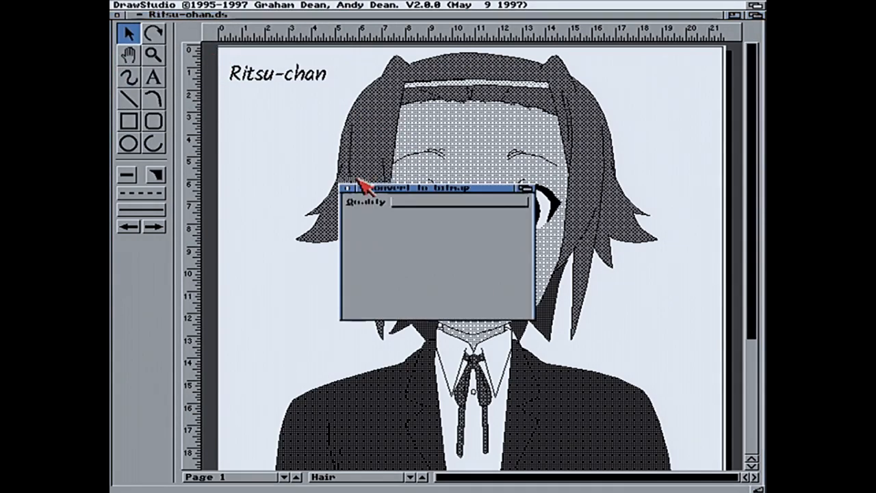
pyautogui.moveTo(498, 197); pyautogui.dragTo(488, 215)
pyautogui.click(454, 248)
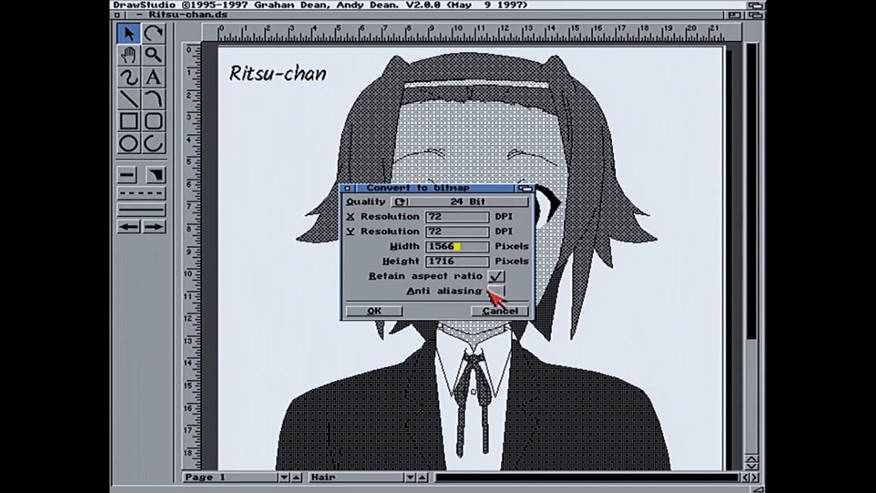
pyautogui.click(500, 275)
pyautogui.click(495, 275)
pyautogui.click(483, 248)
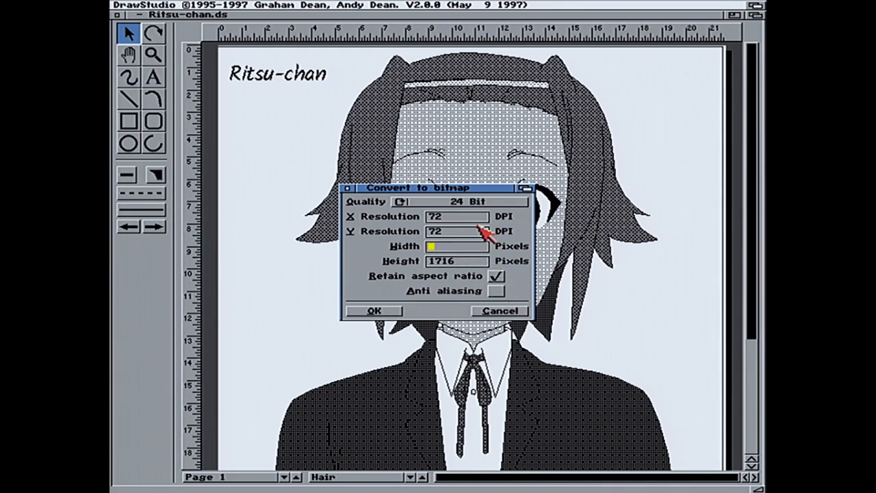
pyautogui.click(501, 311)
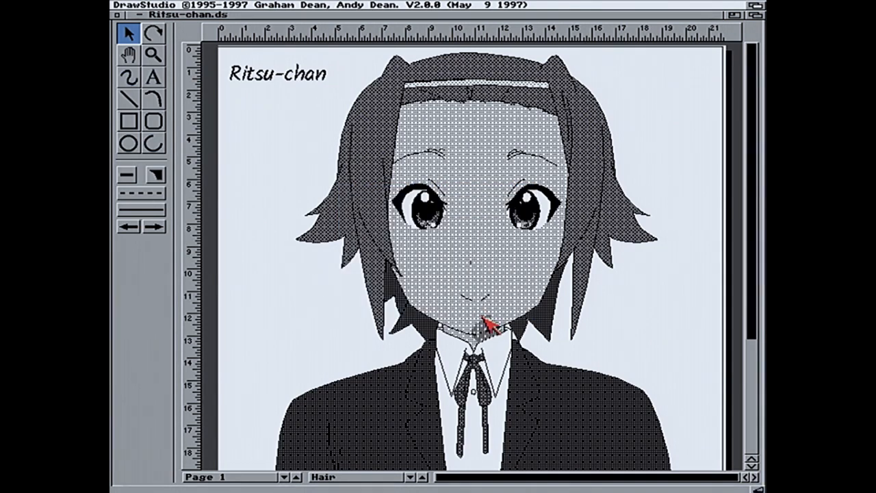
pyautogui.rightClick(122, 8)
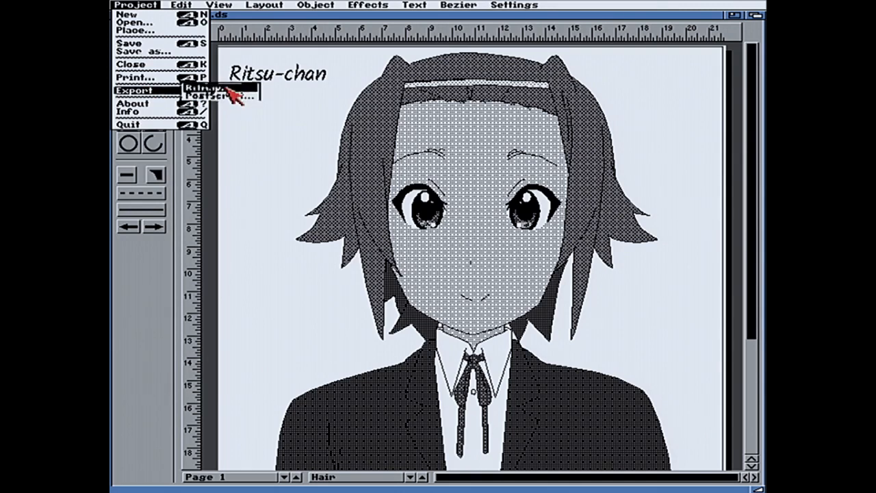
pyautogui.rightClick(231, 90)
pyautogui.click(299, 50)
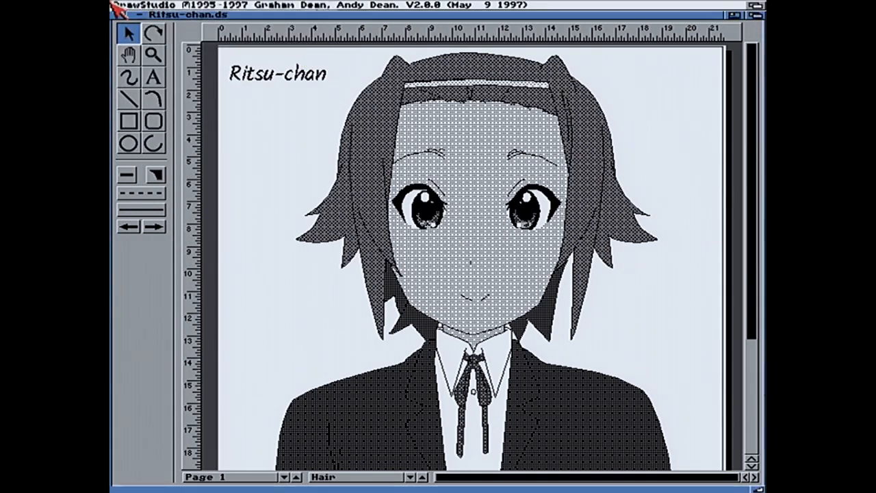
# Start a bitmap export of all objects in the Ritsu-chan drawing
pyautogui.rightClick(122, 7)
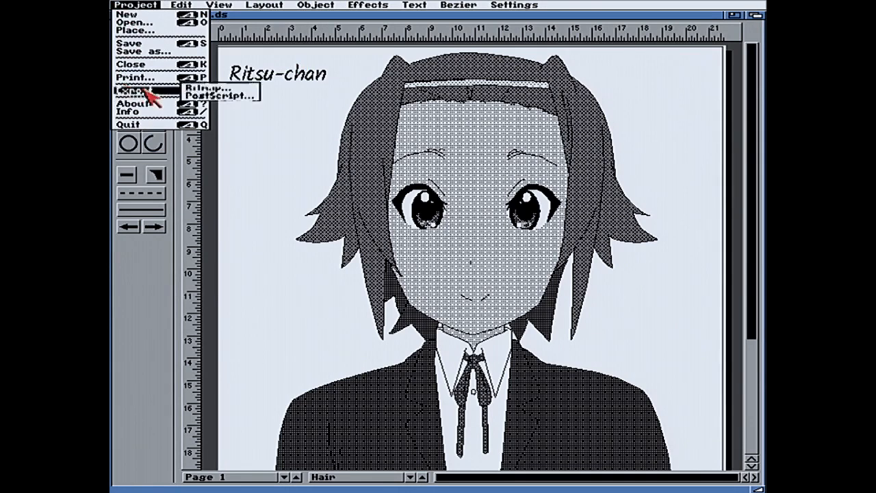
pyautogui.rightClick(231, 90)
pyautogui.click(162, 50)
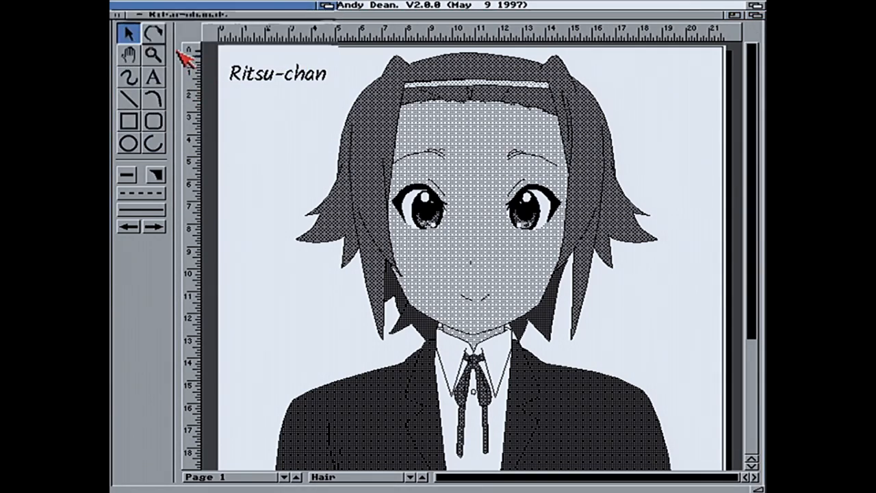
# Work out a third of 1566 with the Calculator from the Workbench Tools drawer and set the bitmap width to 522 pixels
pyautogui.click(756, 6)
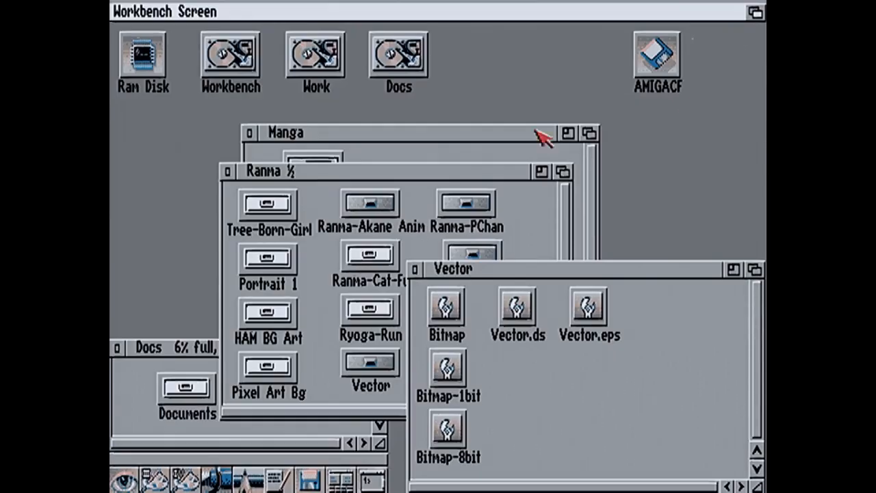
pyautogui.doubleClick(254, 57)
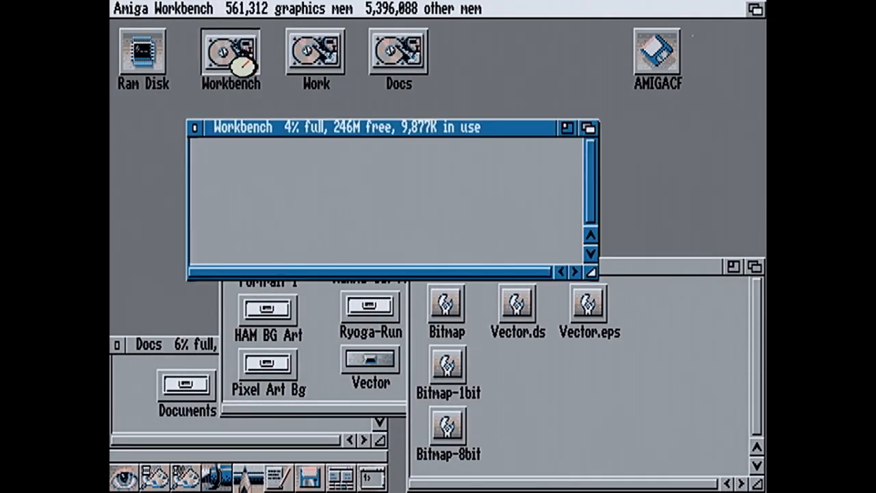
pyautogui.doubleClick(307, 217)
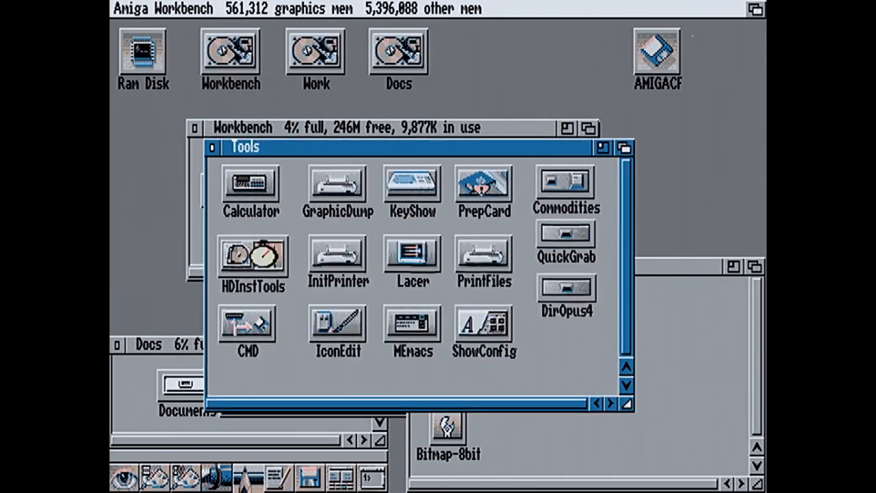
pyautogui.doubleClick(255, 208)
pyautogui.write('1566')
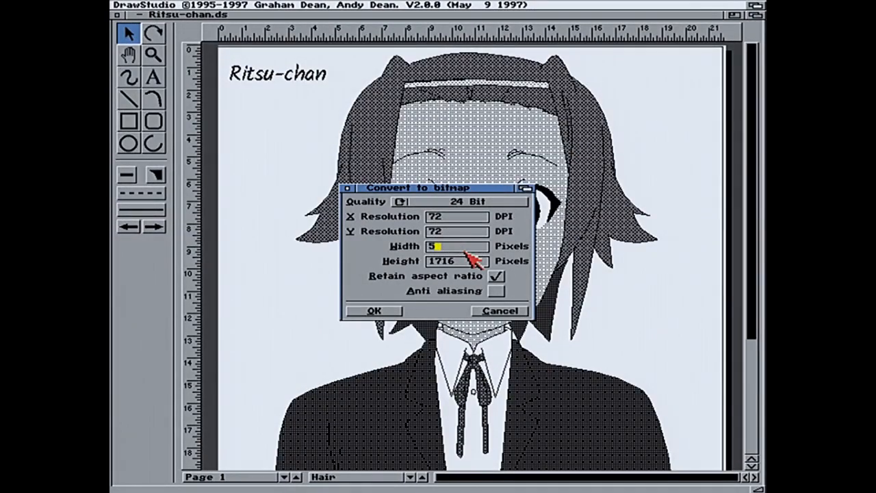
pyautogui.write('2')
# Restart the Calculator to work out a third of 1716, set the bitmap height to 572 pixels and enable anti-aliasing
pyautogui.click(755, 6)
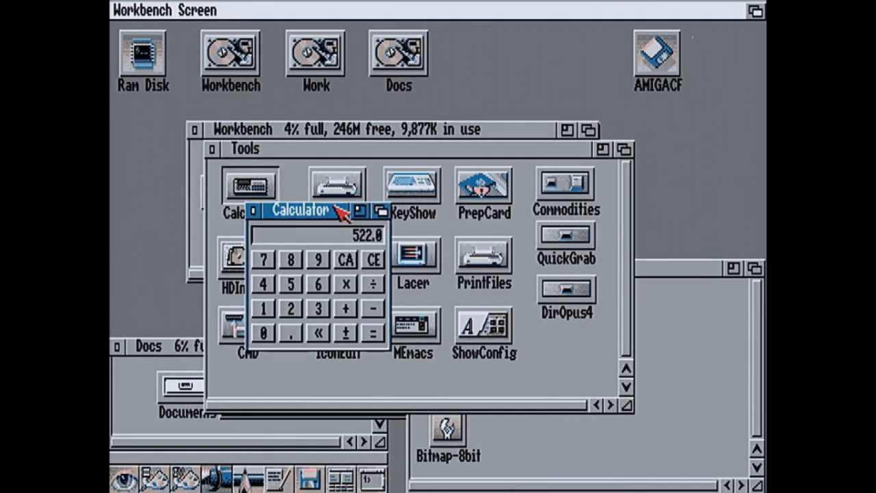
pyautogui.click(357, 210)
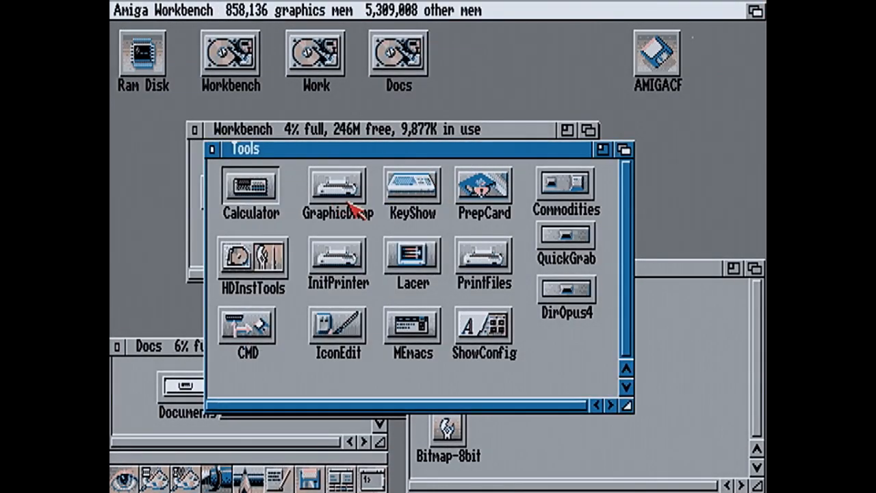
pyautogui.doubleClick(239, 189)
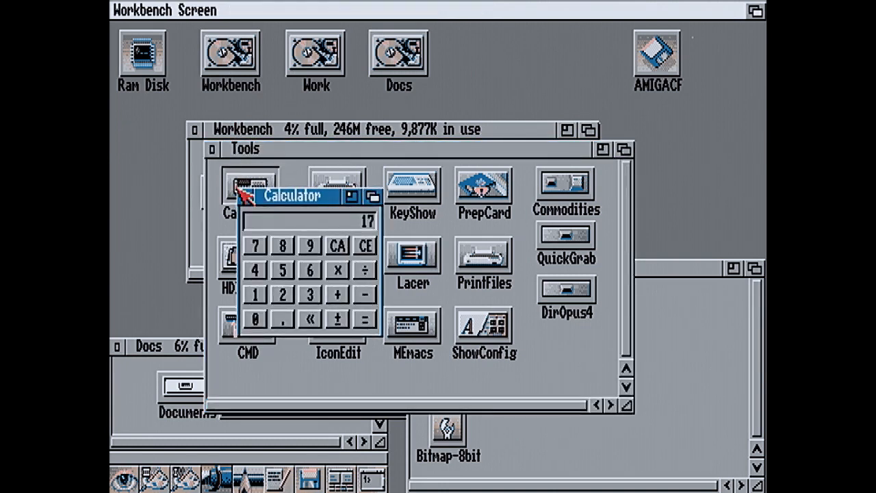
pyautogui.click(756, 10)
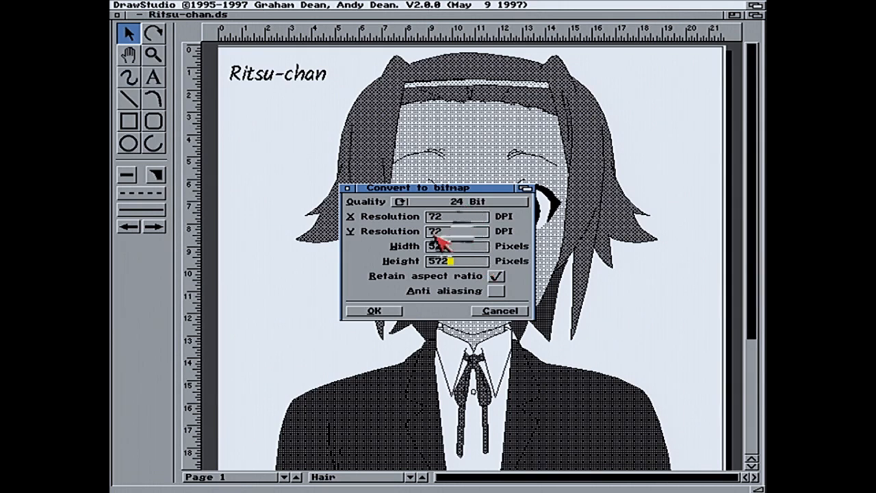
pyautogui.click(497, 291)
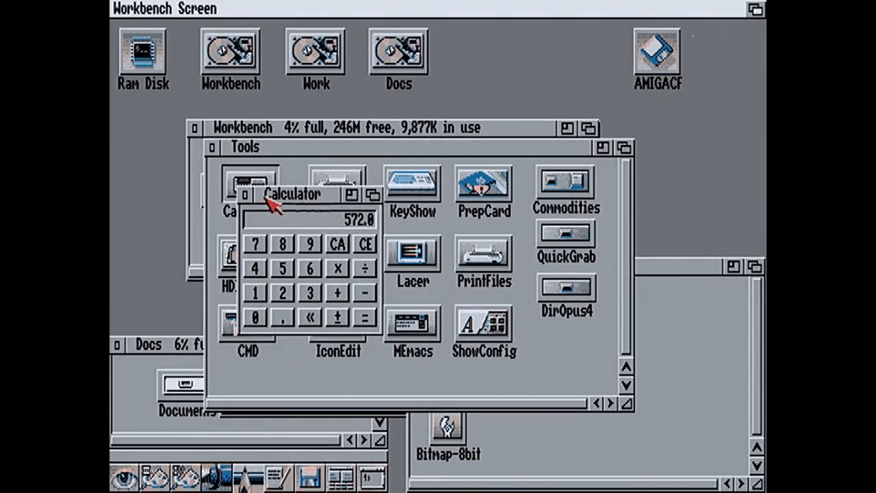
# Close the Calculator, Tools and Workbench windows, and confirm the 24-bit bitmap conversion in DrawStudio
pyautogui.click(239, 194)
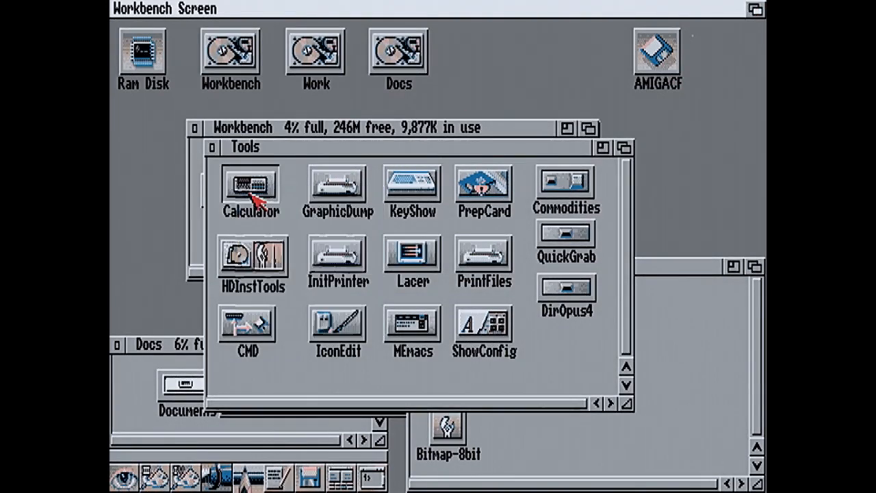
pyautogui.click(216, 156)
pyautogui.click(212, 148)
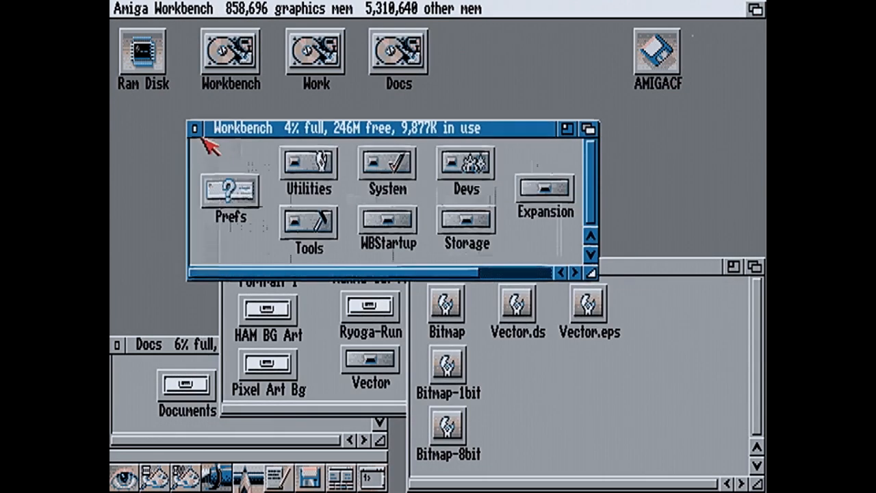
pyautogui.click(194, 128)
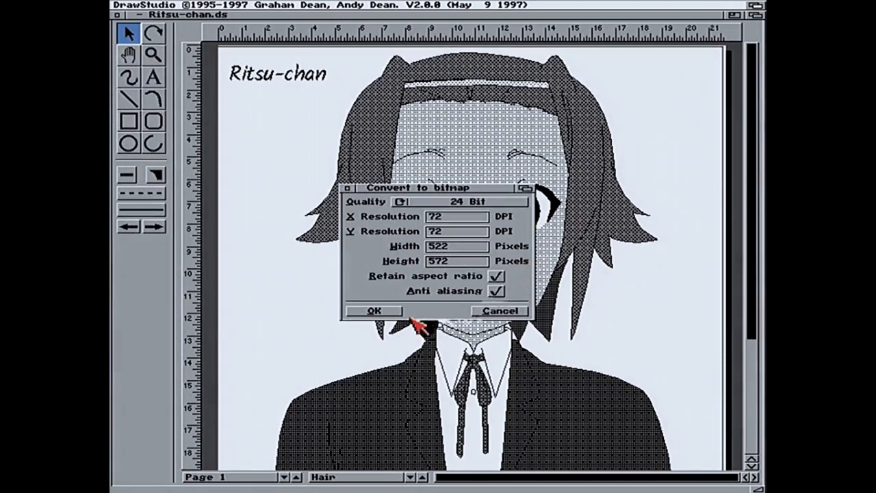
pyautogui.click(395, 314)
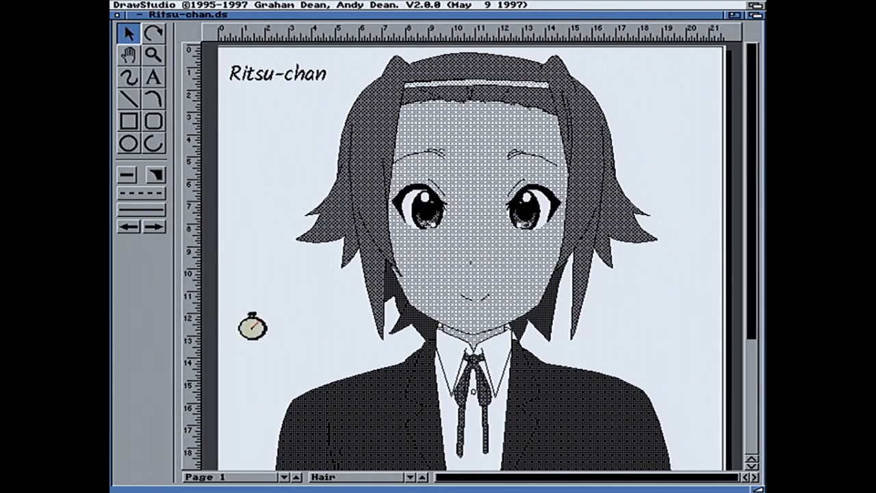
# Export the Ritsu-chan bitmap in IFF-ILBM format to Docs:Bitmap, overwriting the existing file
pyautogui.moveTo(303, 7); pyautogui.dragTo(322, 71)
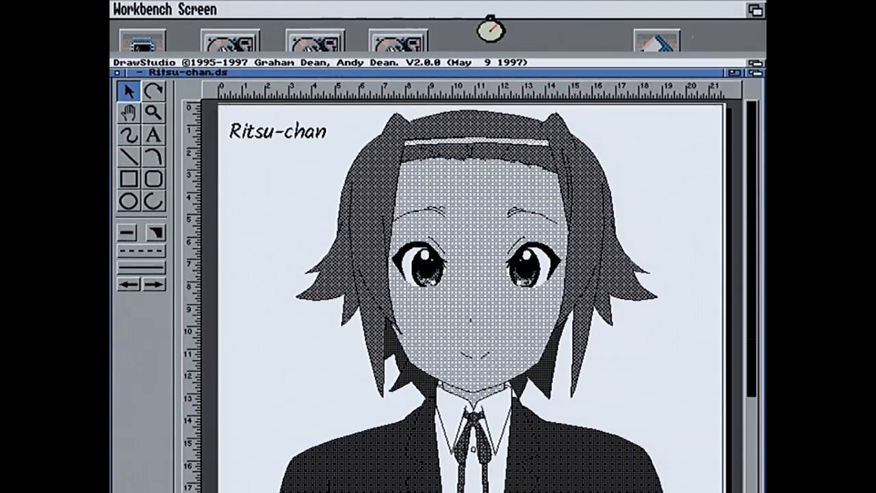
pyautogui.moveTo(469, 64); pyautogui.dragTo(472, 6)
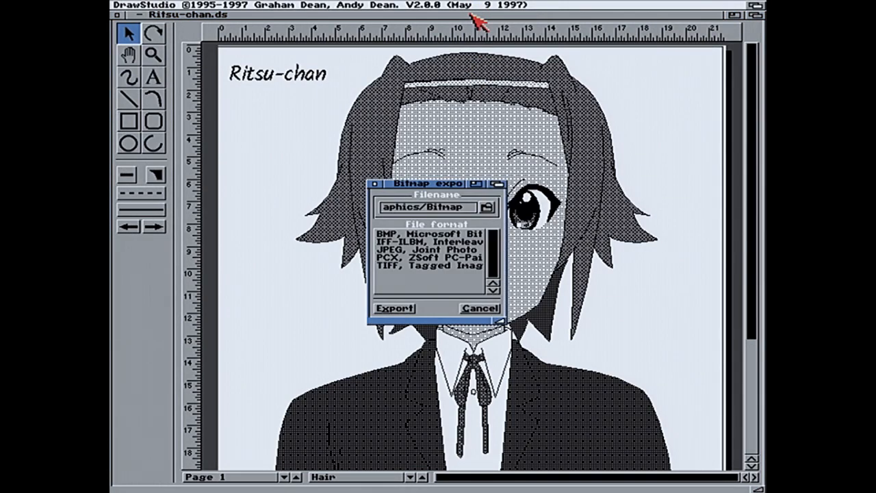
pyautogui.click(411, 243)
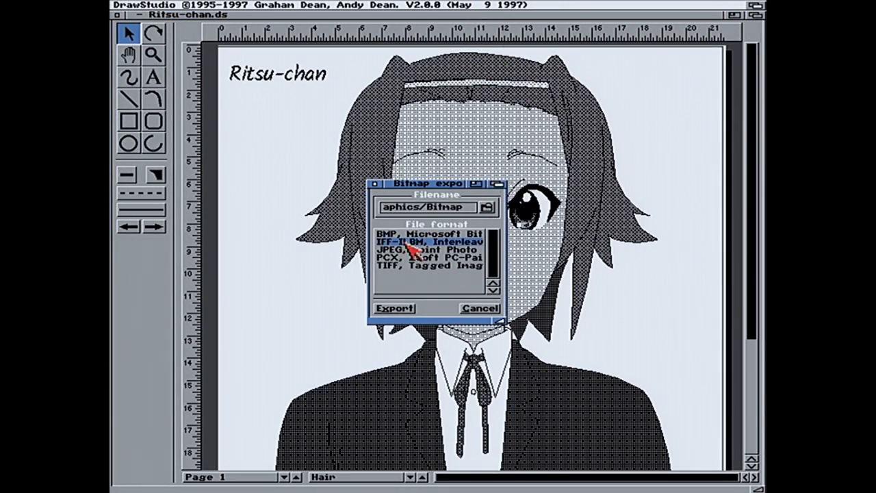
pyautogui.click(486, 206)
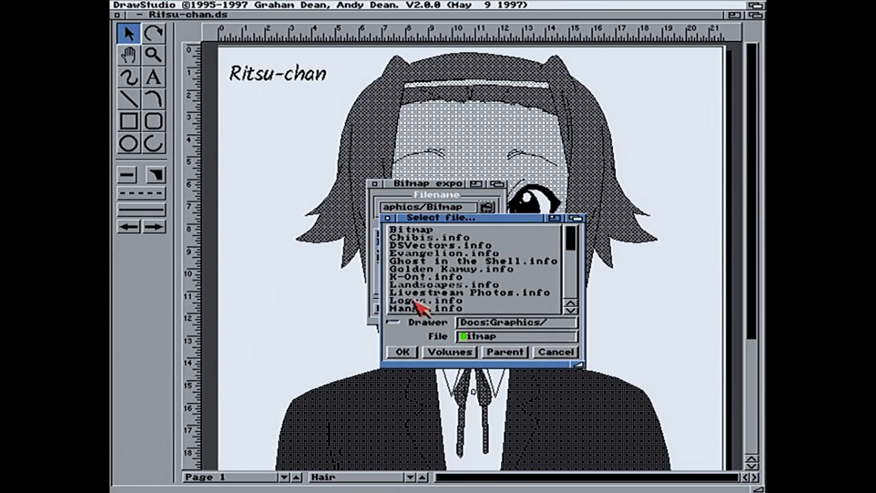
pyautogui.click(451, 352)
pyautogui.click(413, 252)
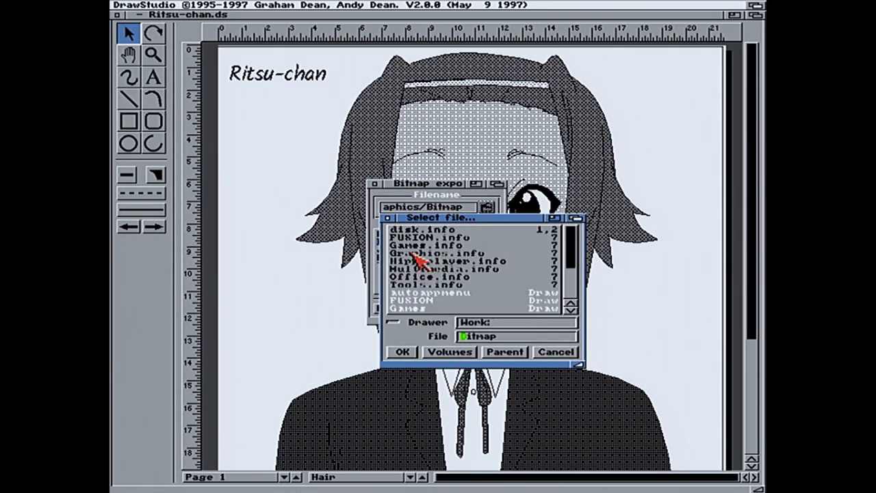
pyautogui.click(566, 302)
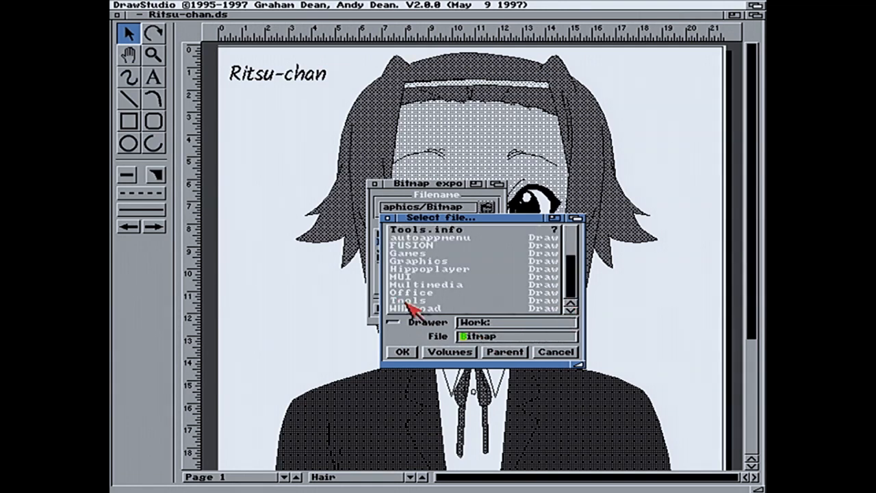
pyautogui.click(513, 351)
pyautogui.click(409, 239)
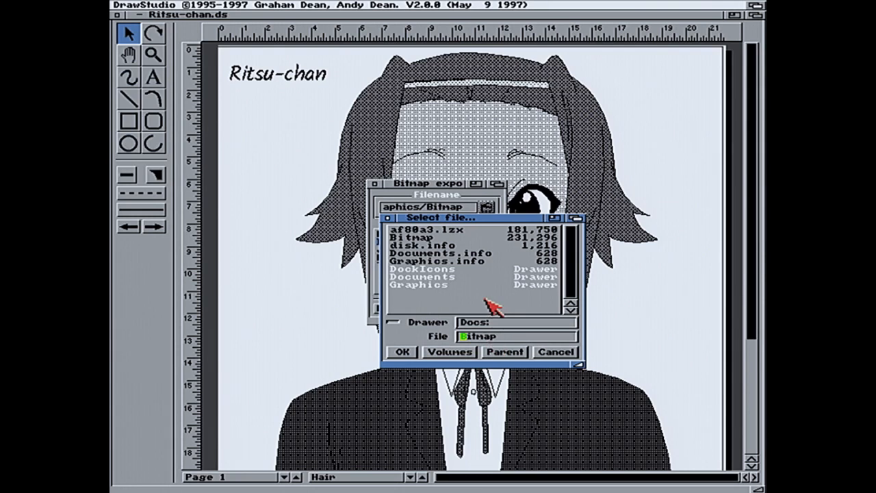
pyautogui.press('Return')
pyautogui.click(409, 311)
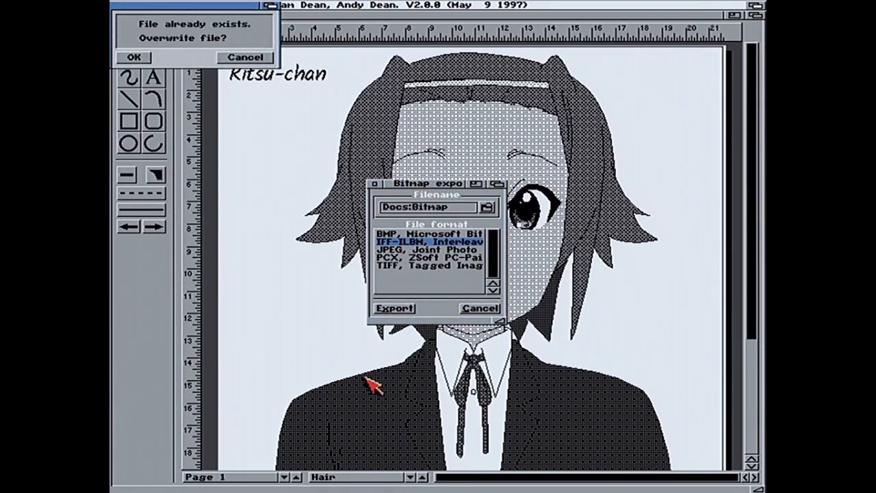
pyautogui.click(135, 58)
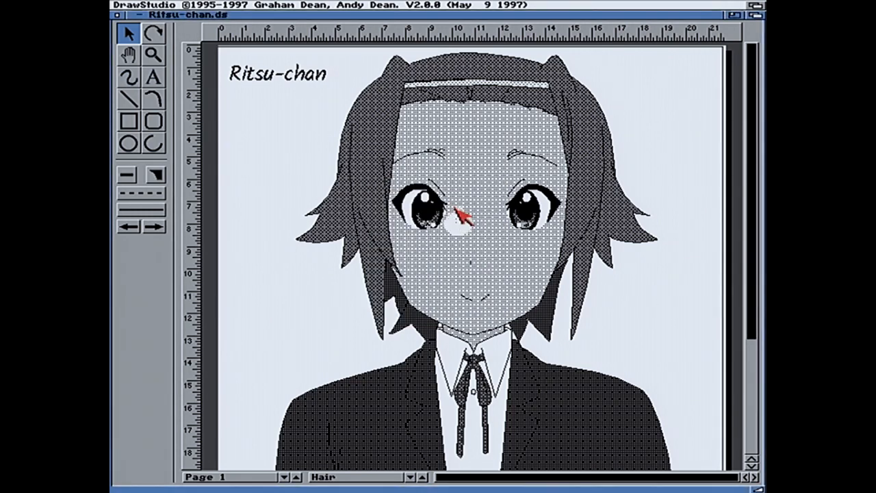
# Set the page display type to 8 Bit colour and zoom in on the eye beside the brown hair strand
pyautogui.rightClick(445, 6)
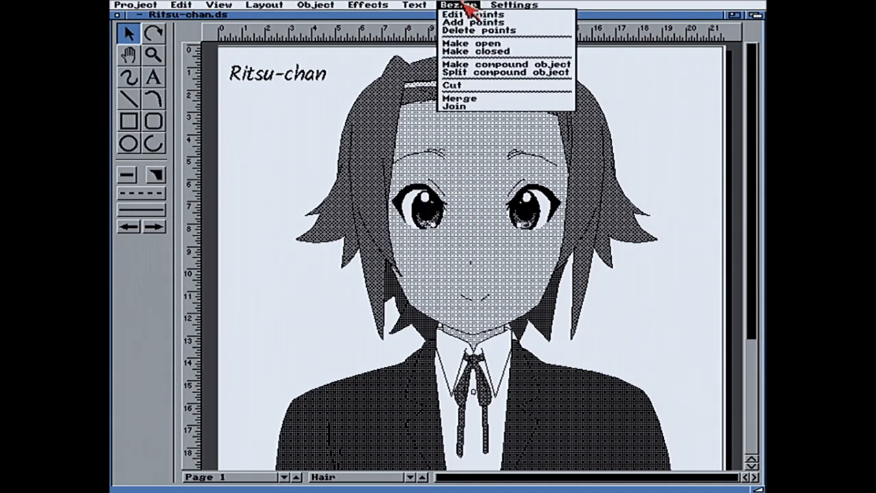
pyautogui.rightClick(518, 35)
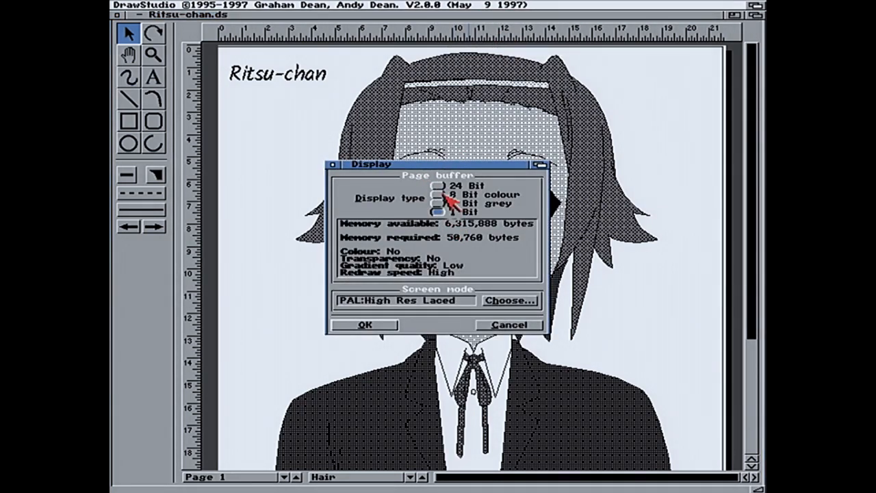
pyautogui.click(441, 195)
pyautogui.click(370, 327)
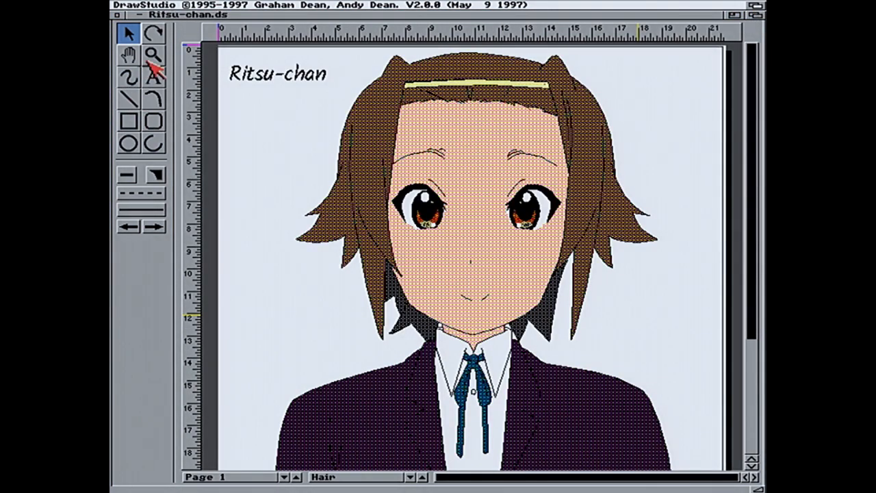
pyautogui.click(152, 56)
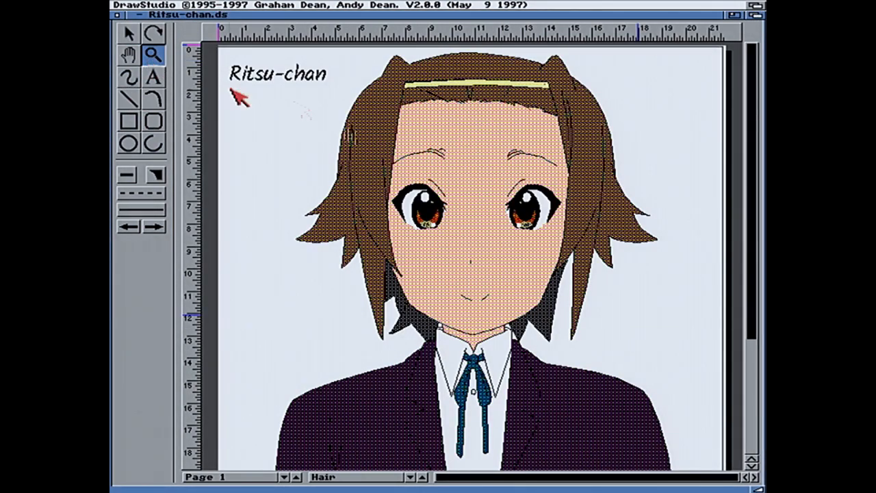
pyautogui.click(475, 262)
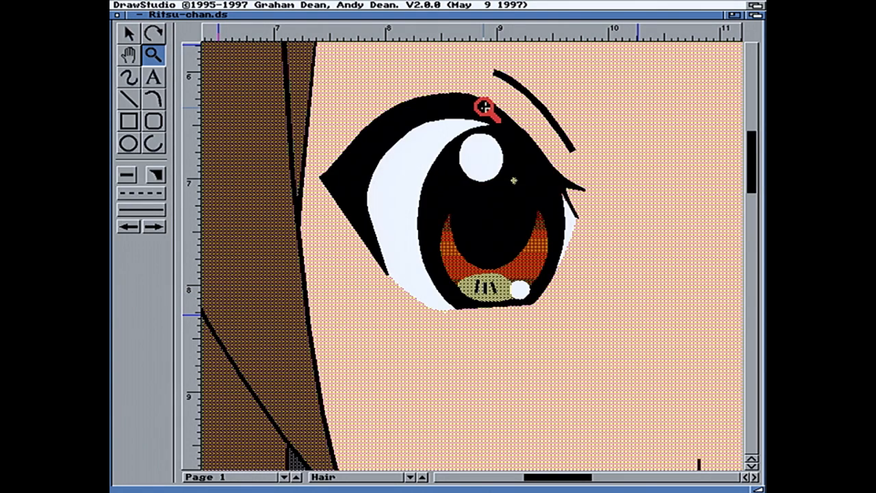
# Set the page display type to 1 Bit
pyautogui.rightClick(470, 10)
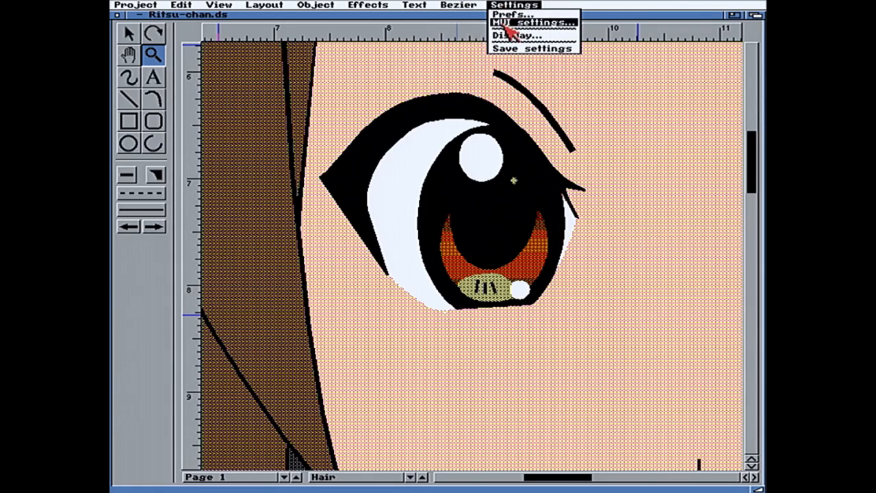
pyautogui.click(512, 35)
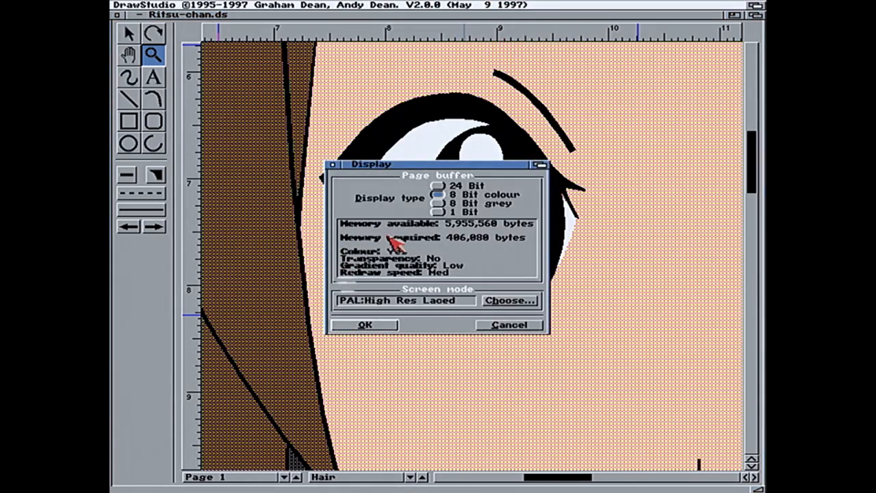
pyautogui.click(436, 212)
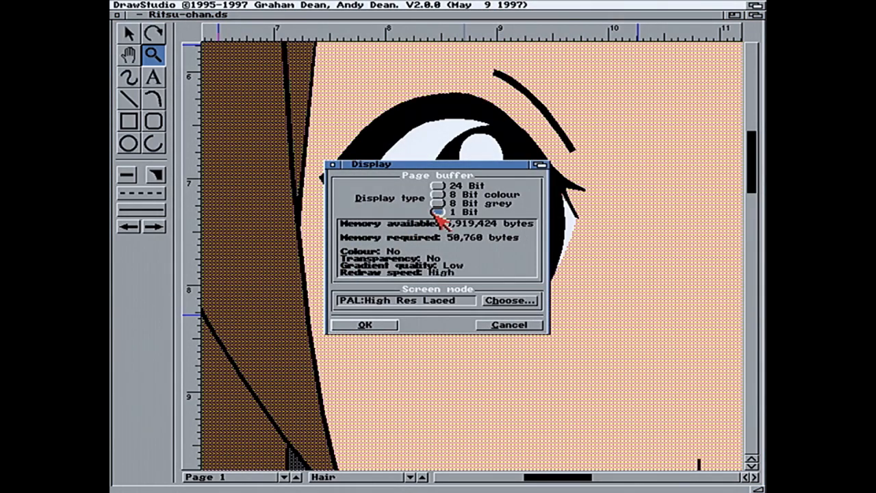
pyautogui.click(364, 325)
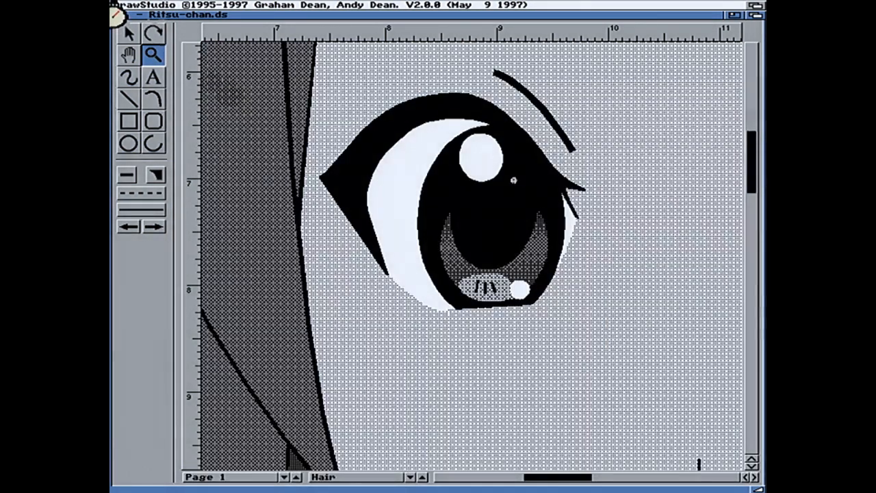
# Switch to the Workbench screen and launch the image viewer from the Workbench volume's Utilities drawer
pyautogui.click(117, 14)
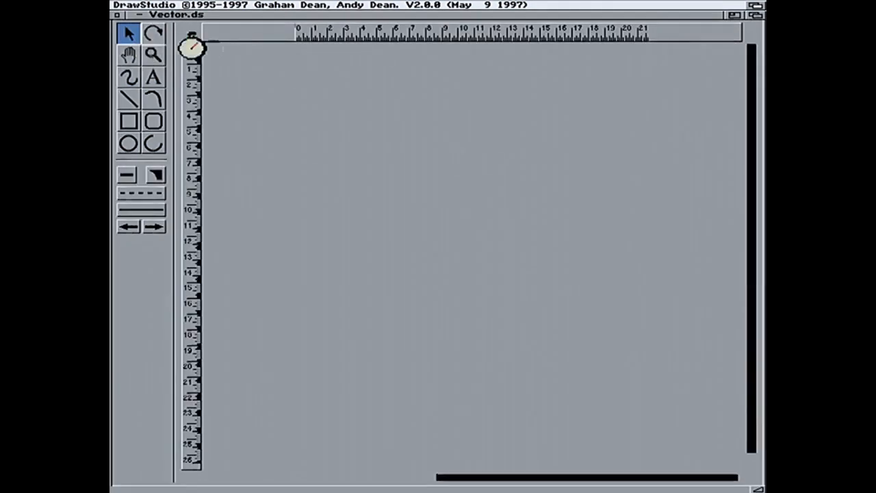
pyautogui.click(755, 5)
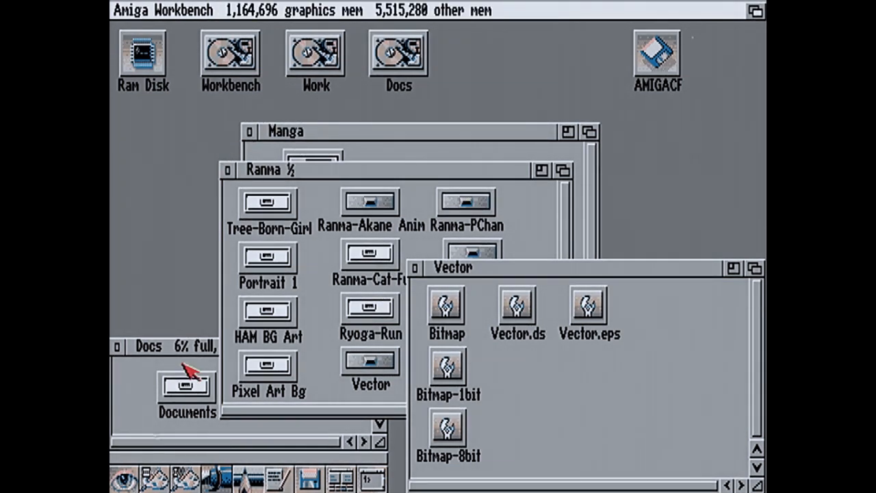
pyautogui.doubleClick(258, 58)
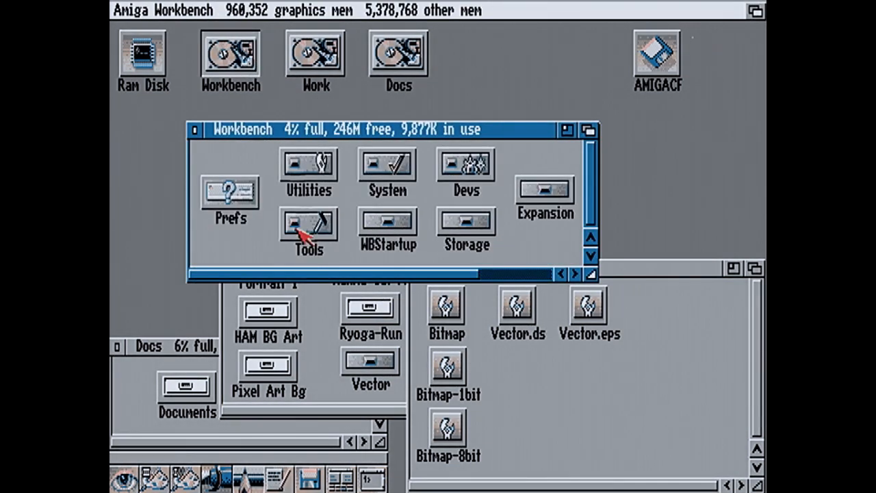
pyautogui.doubleClick(309, 237)
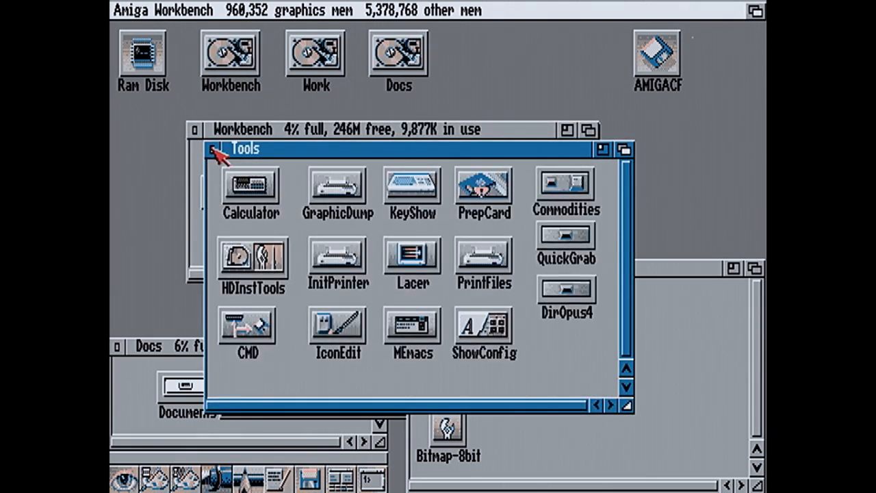
pyautogui.click(214, 145)
pyautogui.doubleClick(329, 168)
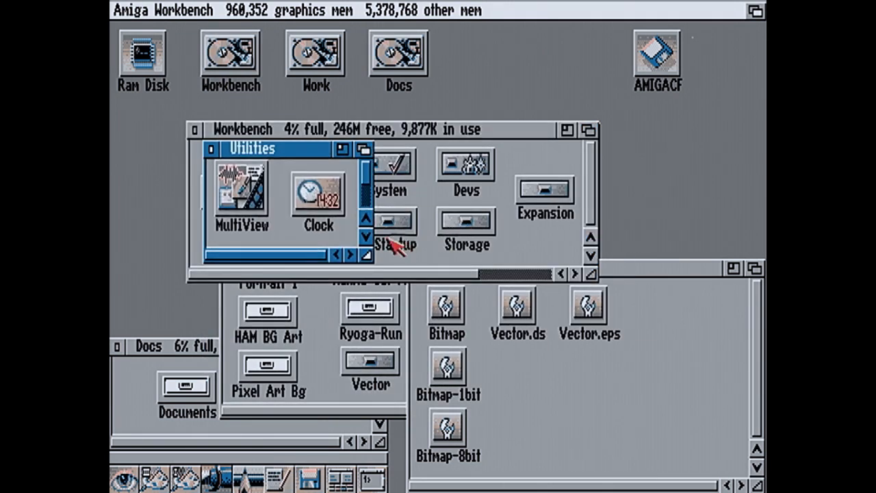
pyautogui.click(367, 194)
pyautogui.doubleClick(276, 214)
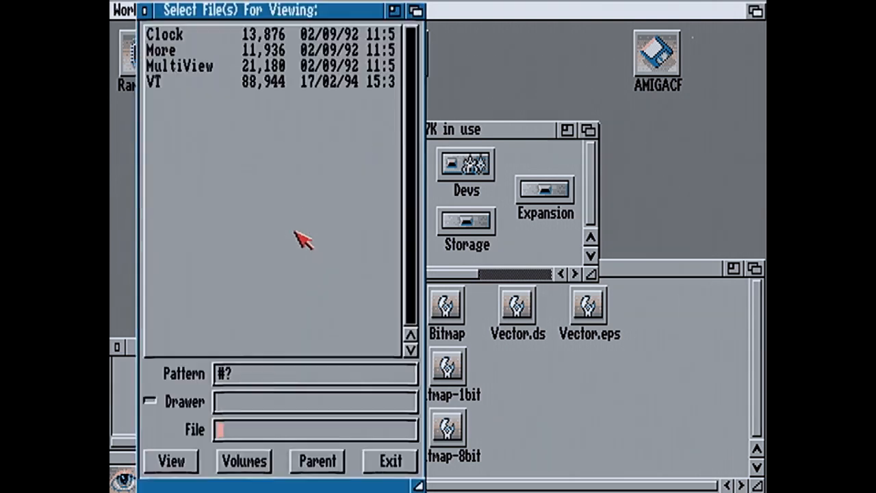
# Open the exported Bitmap file from the Docs volume in the viewer
pyautogui.click(228, 464)
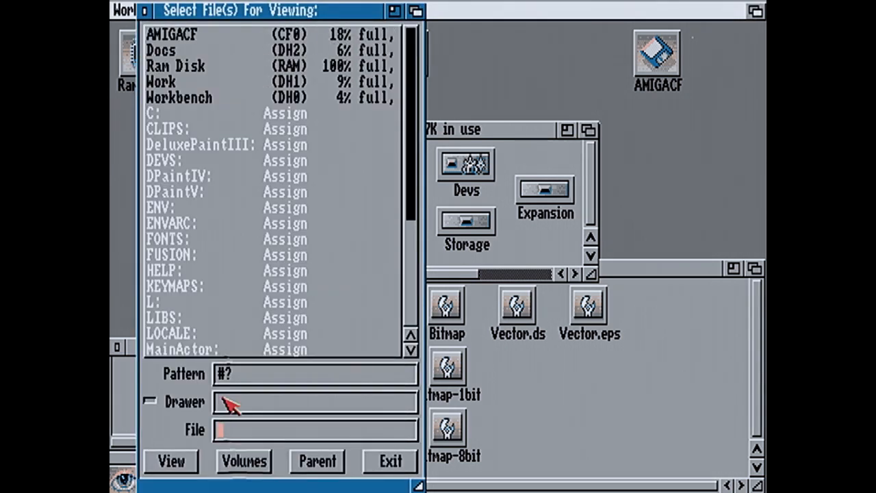
pyautogui.click(184, 54)
pyautogui.doubleClick(186, 50)
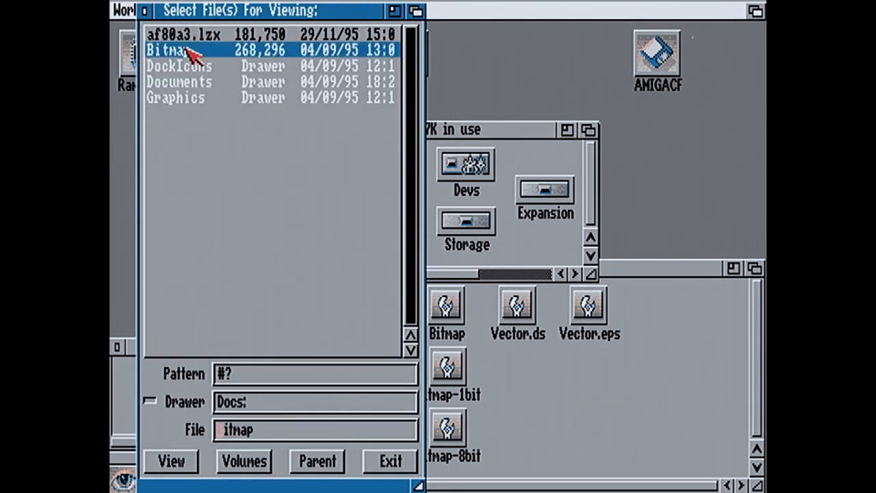
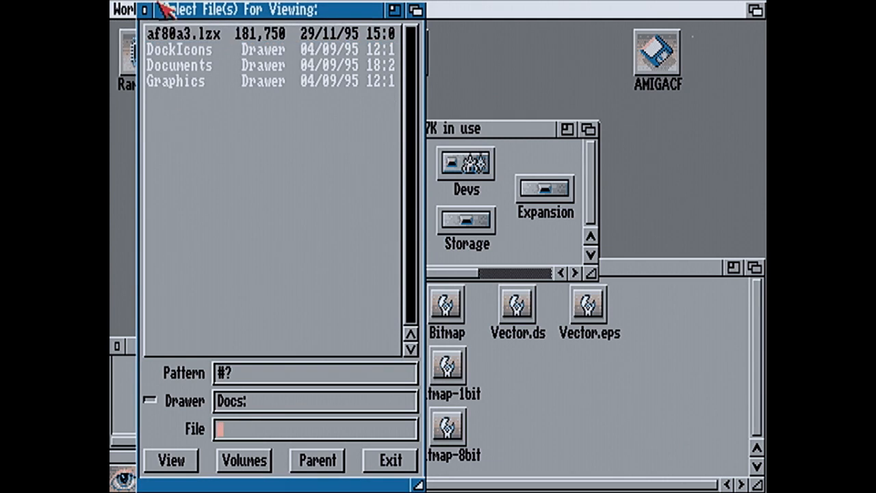
# Close the Utilities, Workbench, Vector, Ranma ½ and Docs windows on the Workbench screen
pyautogui.click(214, 148)
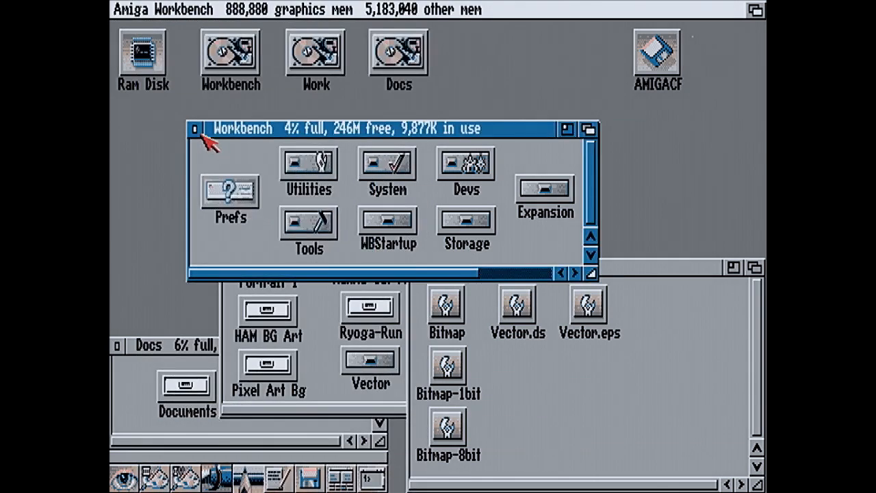
pyautogui.click(195, 128)
pyautogui.click(414, 267)
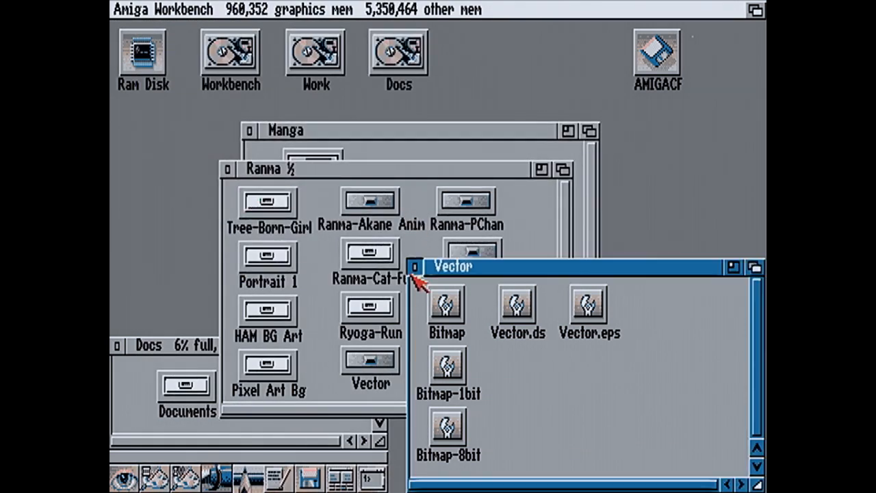
pyautogui.click(226, 169)
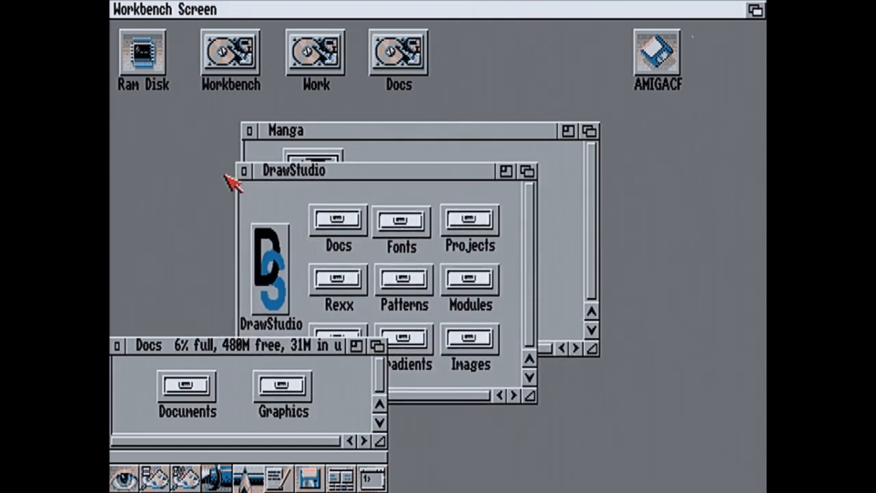
pyautogui.click(116, 345)
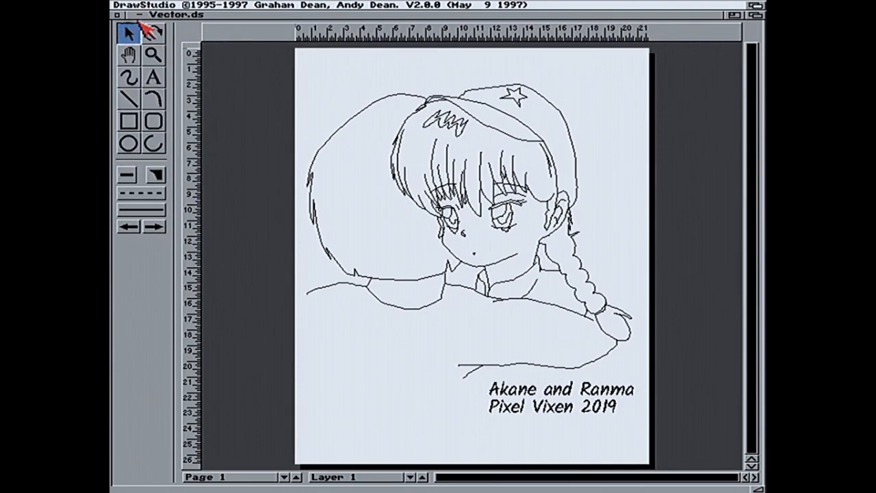
# Close the Vector.ds and Ritsu-chan.ds drawings in DrawStudio and create a new blank drawing
pyautogui.click(119, 14)
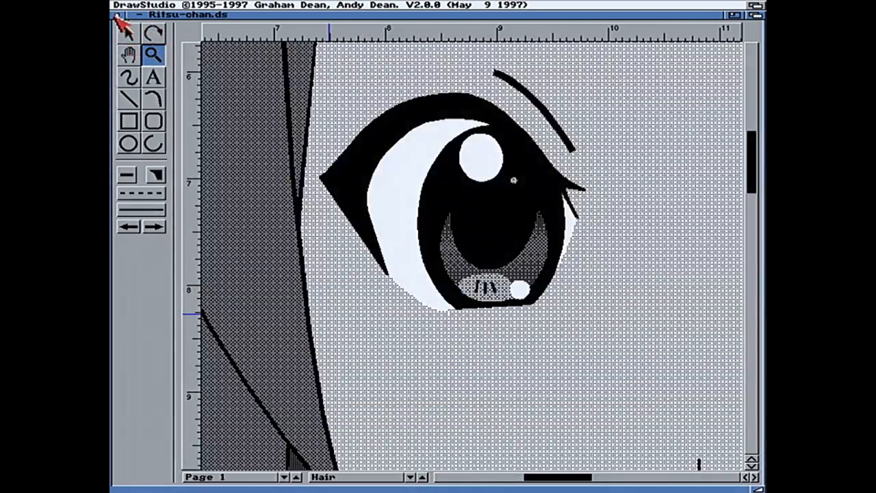
pyautogui.click(117, 15)
pyautogui.rightClick(131, 6)
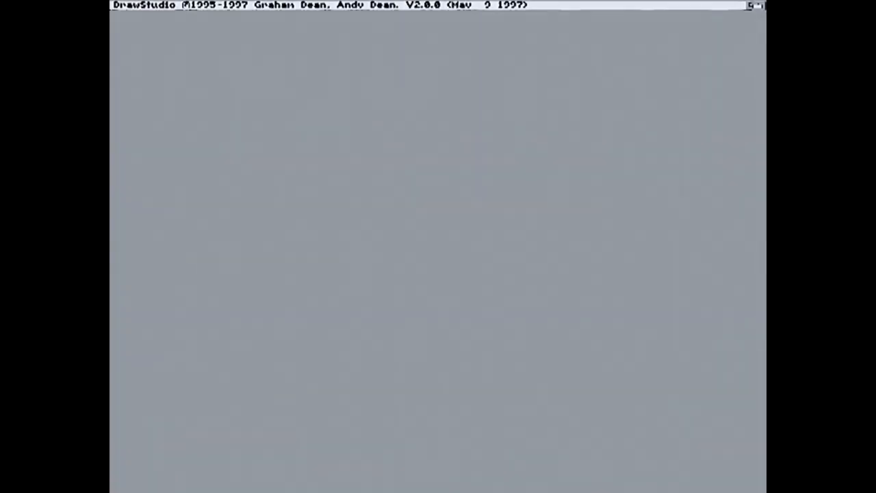
pyautogui.rightClick(164, 14)
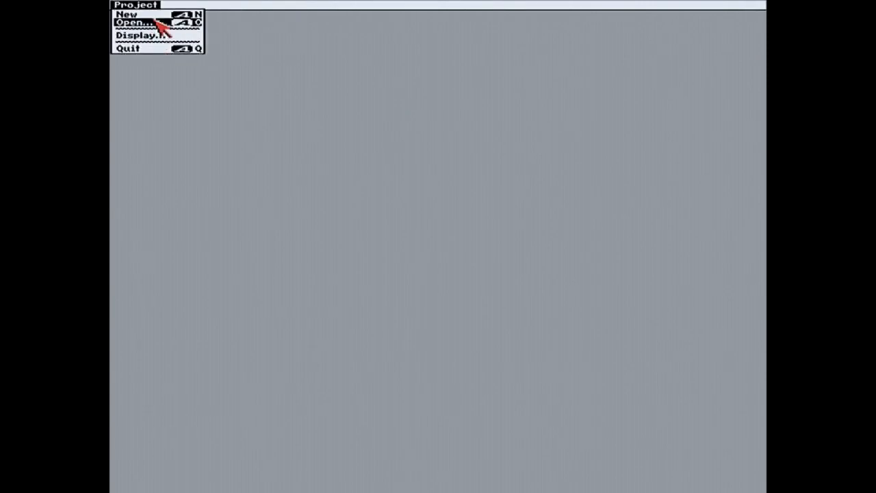
pyautogui.rightClick(157, 15)
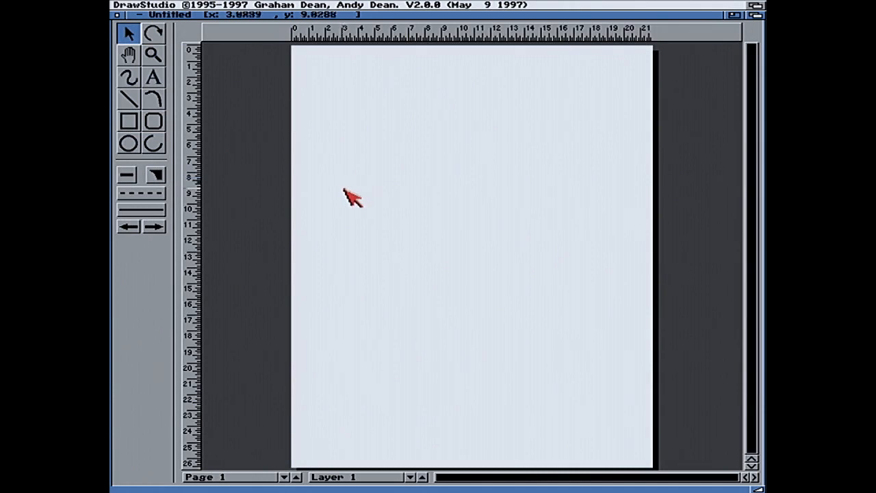
# Set Page 1 of the new drawing to the A4 page preset
pyautogui.rightClick(273, 7)
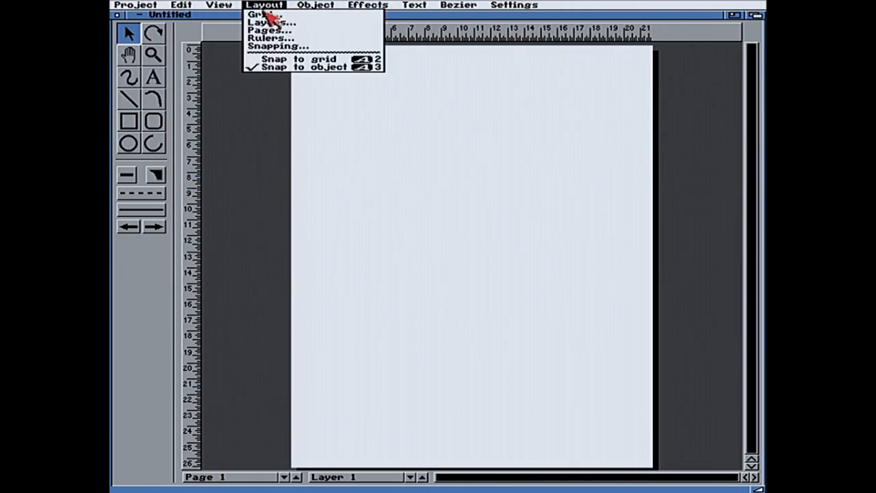
pyautogui.click(269, 31)
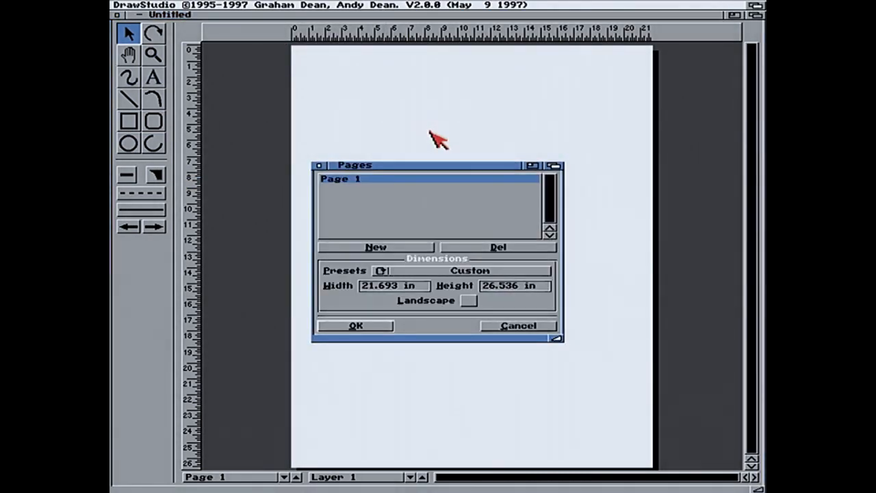
pyautogui.moveTo(443, 272); pyautogui.dragTo(429, 307)
pyautogui.moveTo(425, 262); pyautogui.dragTo(405, 290)
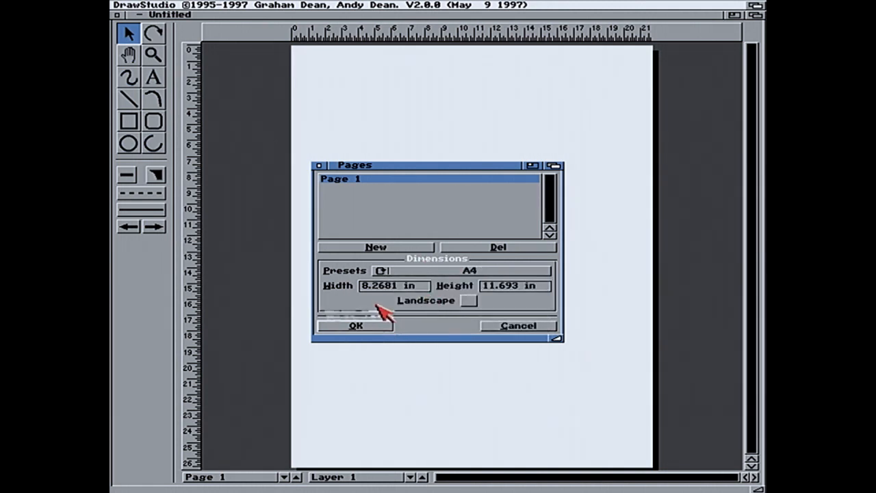
pyautogui.click(358, 325)
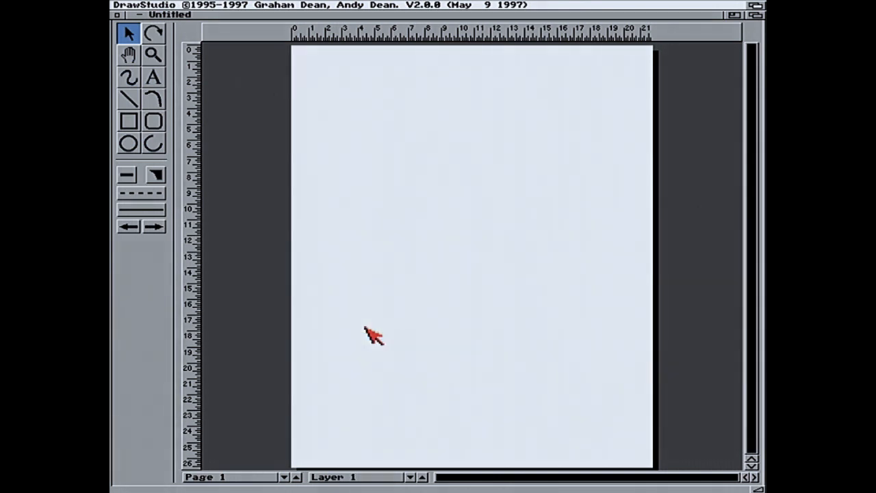
# Look at the page settings and the layer settings of the drawing, closing both dialogs without changes
pyautogui.click(260, 477)
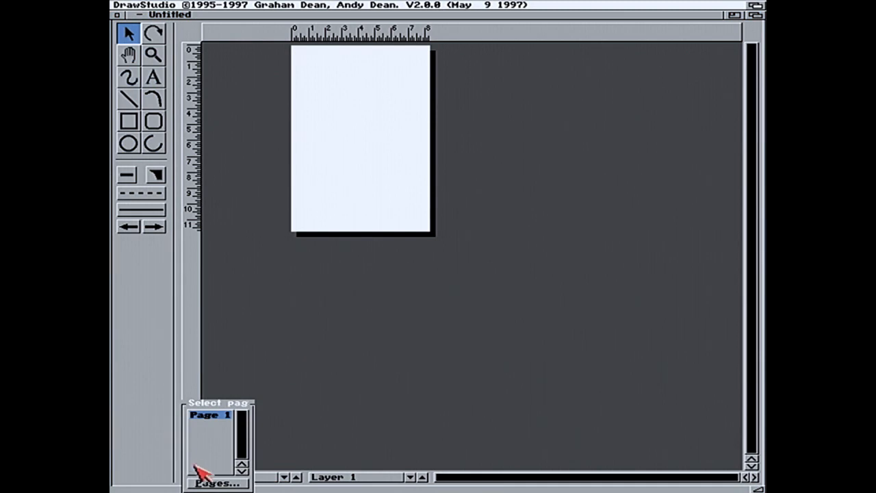
pyautogui.click(205, 483)
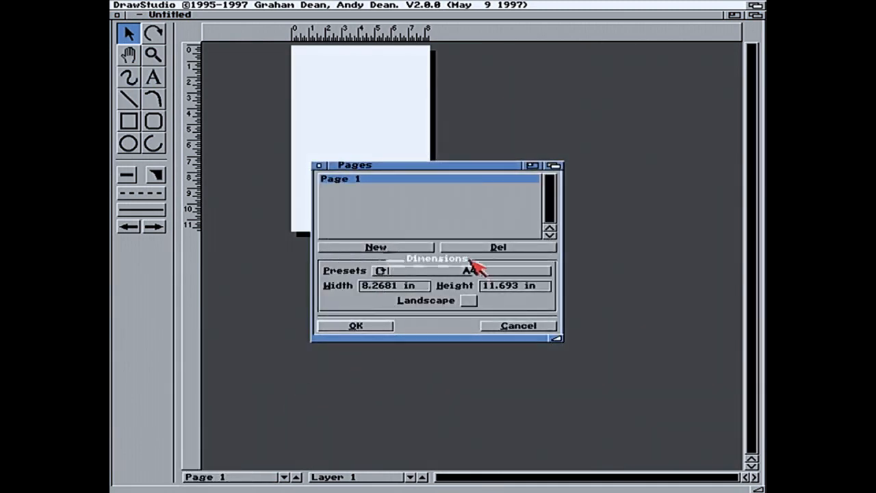
pyautogui.click(318, 165)
pyautogui.click(355, 477)
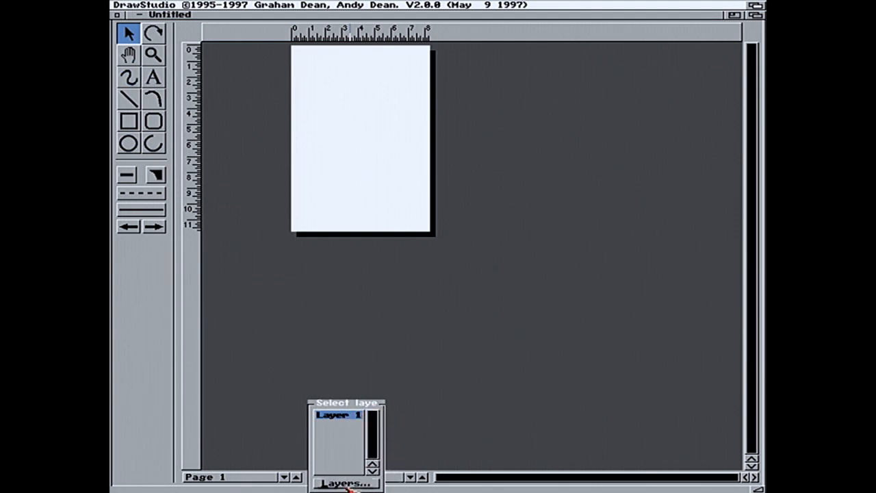
pyautogui.click(346, 483)
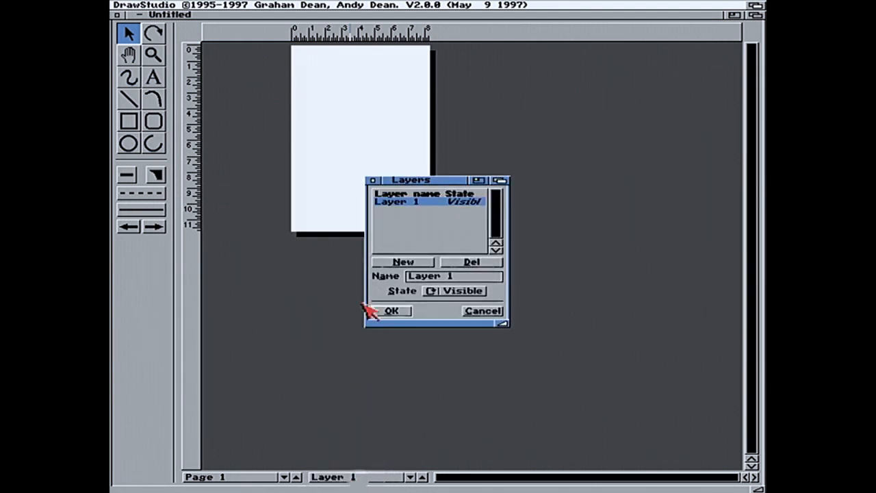
pyautogui.click(479, 312)
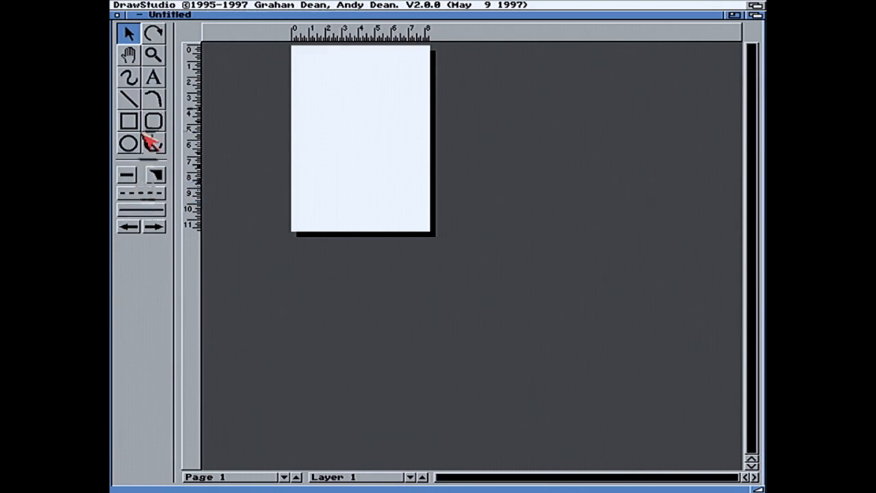
# Inspect the available fill colours, pen colours, dash patterns and line widths without choosing any
pyautogui.click(153, 179)
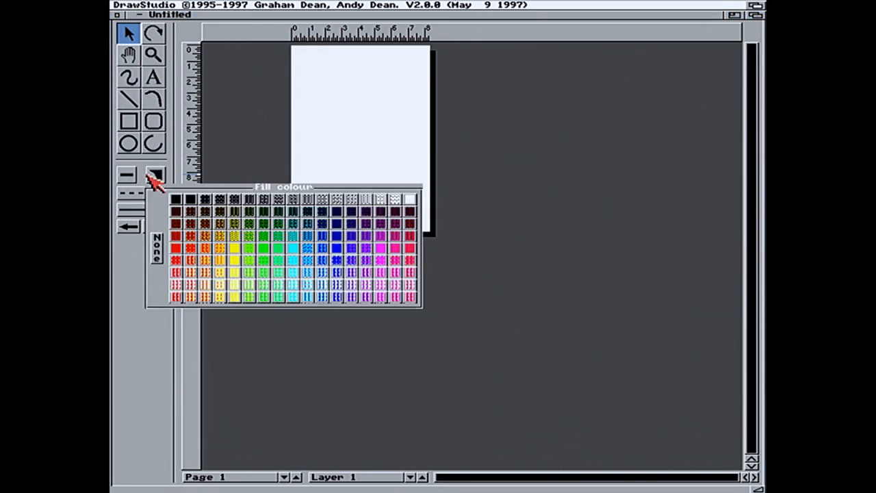
pyautogui.click(128, 178)
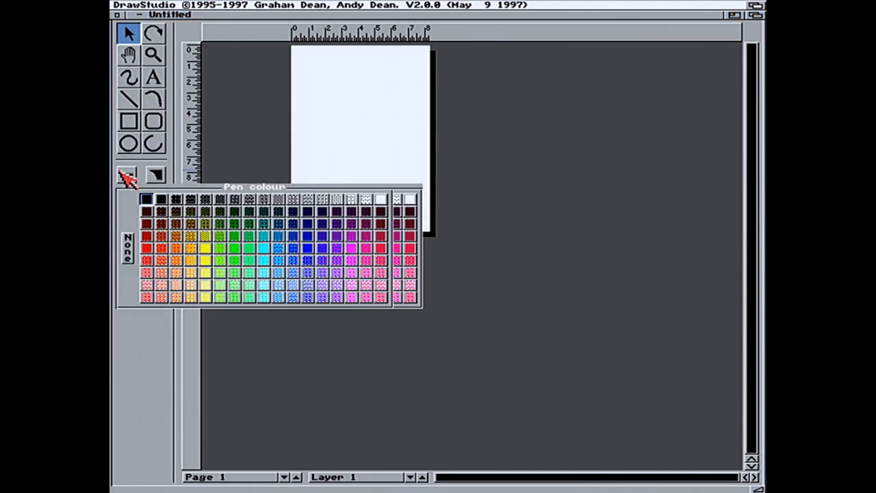
pyautogui.click(140, 175)
pyautogui.click(145, 194)
pyautogui.click(146, 196)
pyautogui.click(139, 206)
pyautogui.click(138, 205)
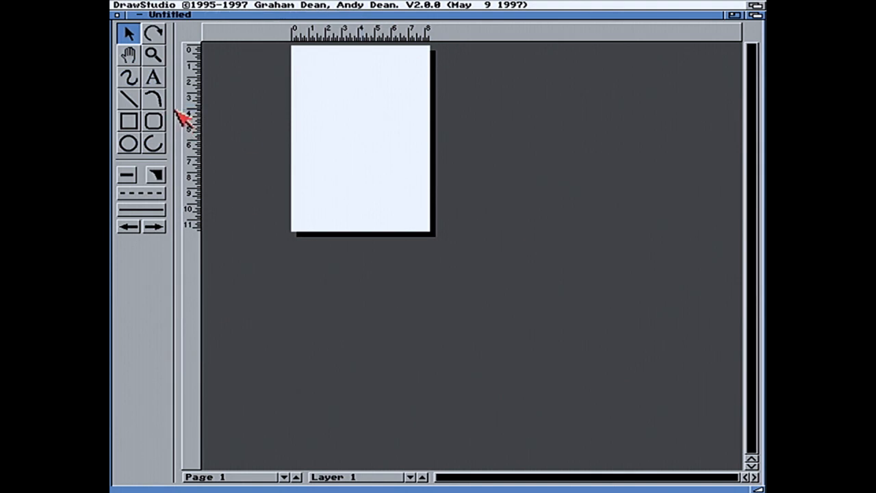
# Zoom in so the A4 page fills the drawing area, and activate the Rectangle tool
pyautogui.click(153, 55)
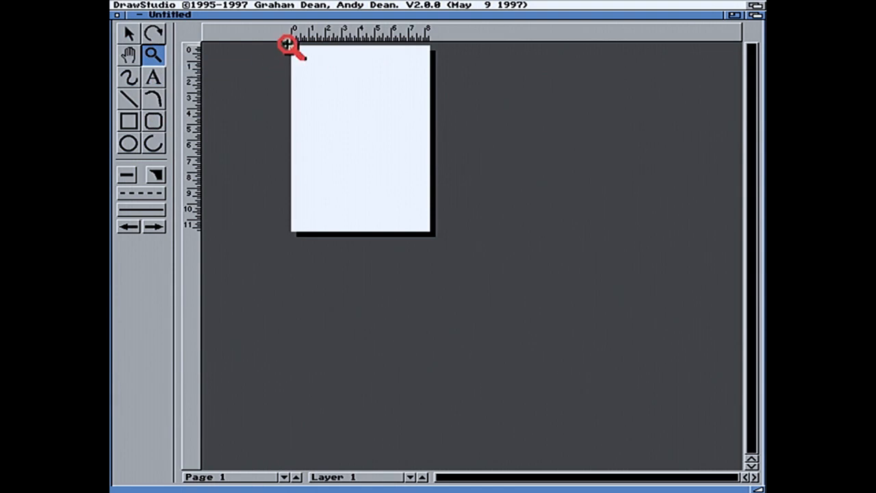
pyautogui.click(444, 248)
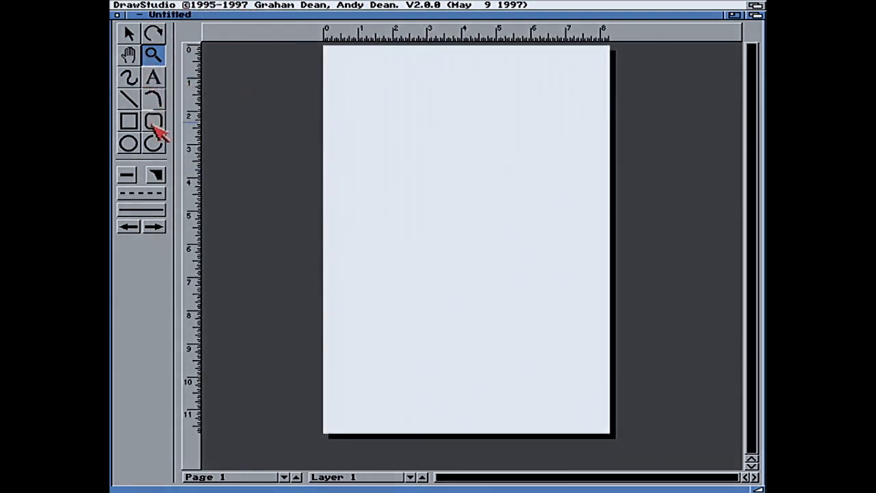
pyautogui.click(128, 122)
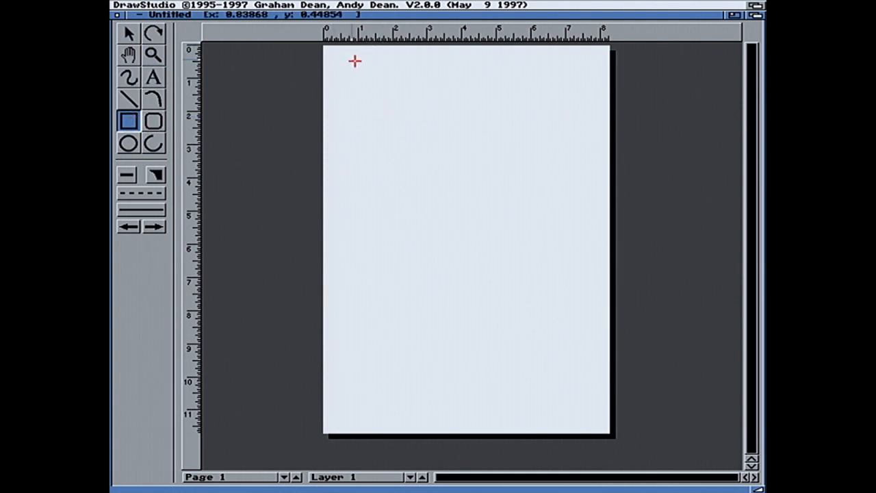
pyautogui.rightClick(209, 10)
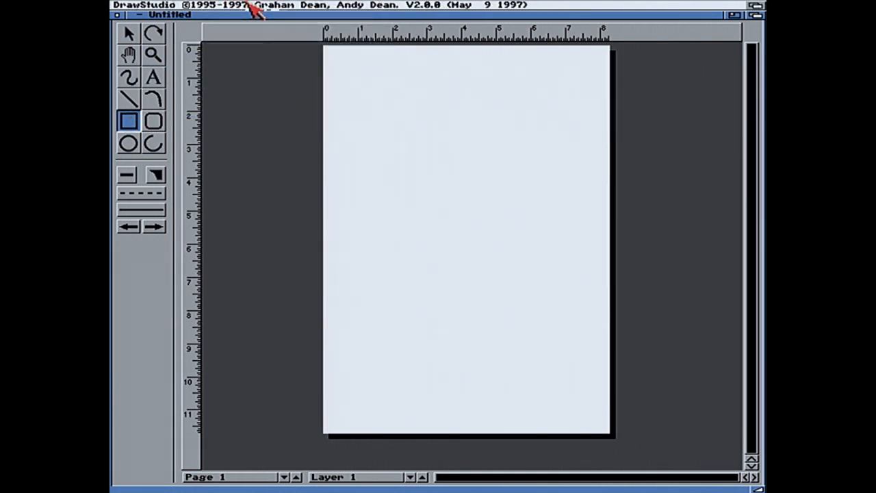
pyautogui.rightClick(249, 4)
pyautogui.rightClick(264, 5)
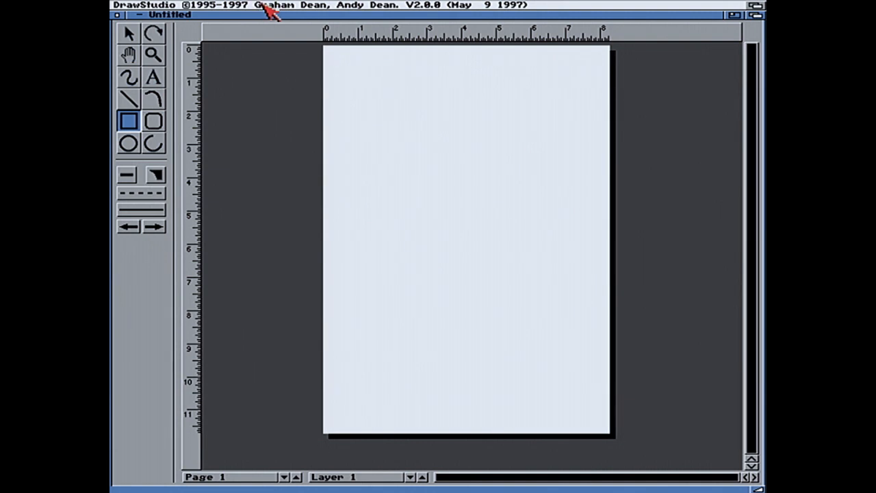
# Import the picture Ryoga-1050-Edit-4F.iff from the Docs:Graphics/Ranma ½/Manga drawer into the drawing
pyautogui.rightClick(221, 5)
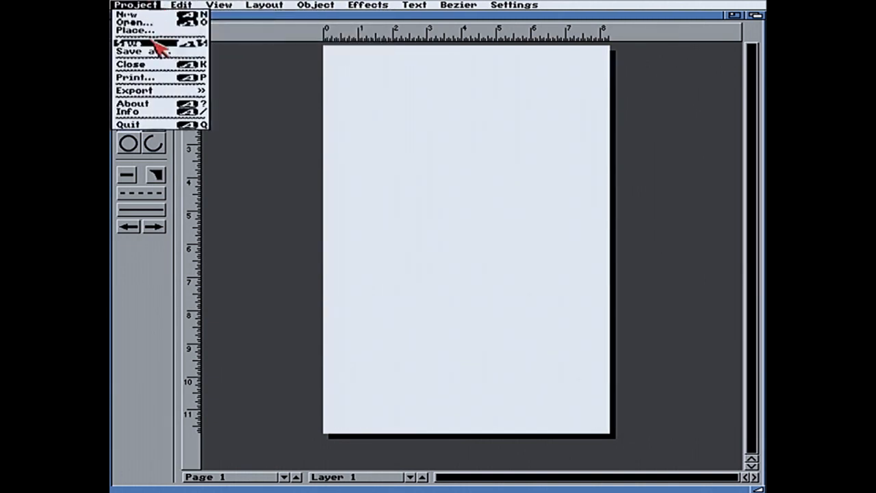
pyautogui.rightClick(160, 32)
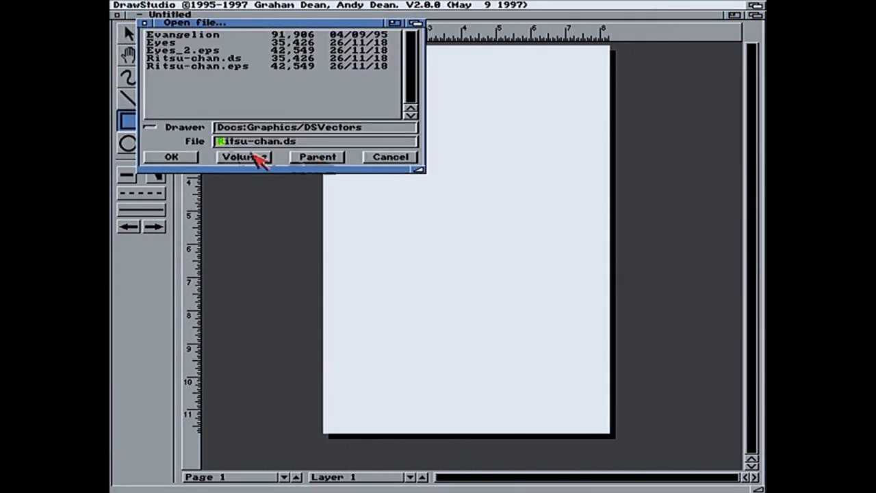
pyautogui.click(317, 157)
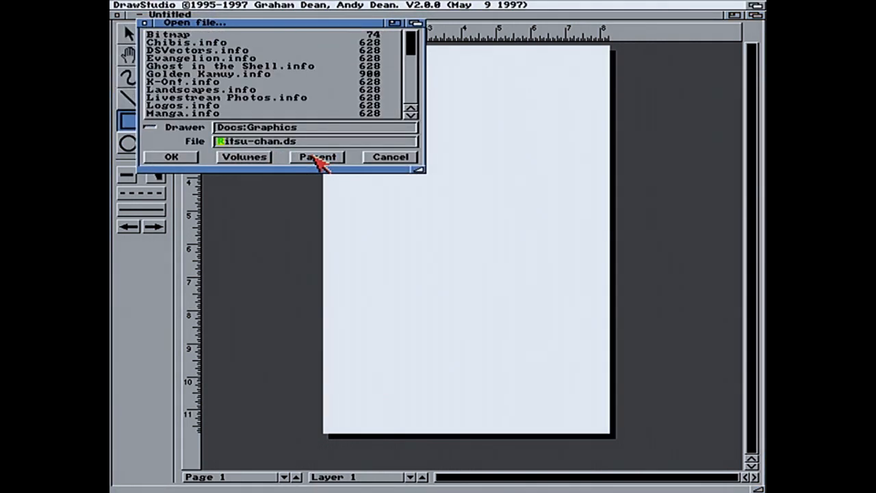
pyautogui.click(416, 100)
pyautogui.click(416, 99)
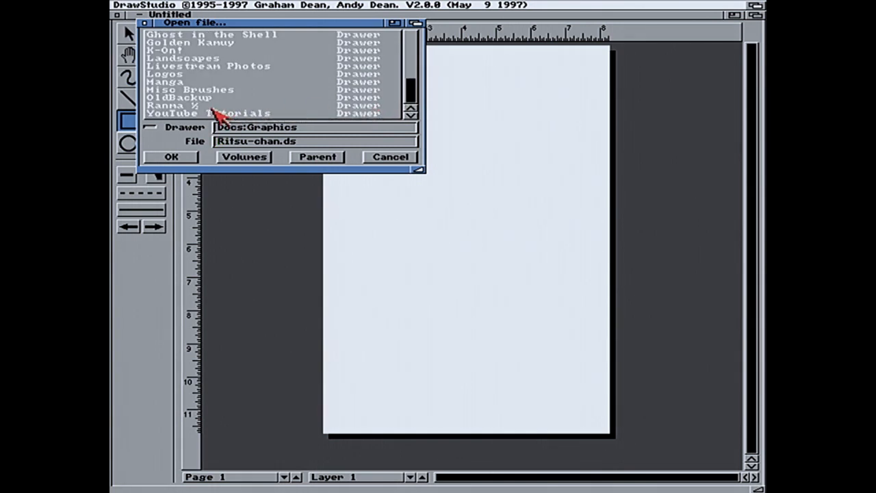
pyautogui.click(215, 107)
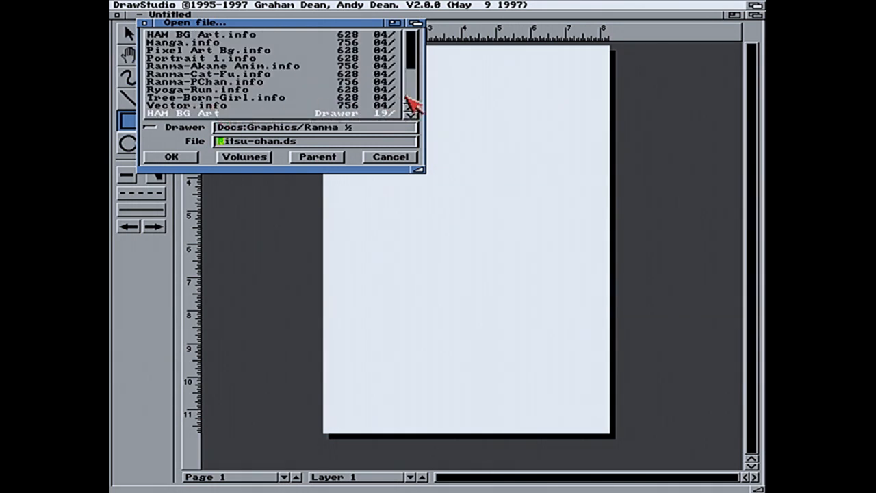
pyautogui.click(408, 99)
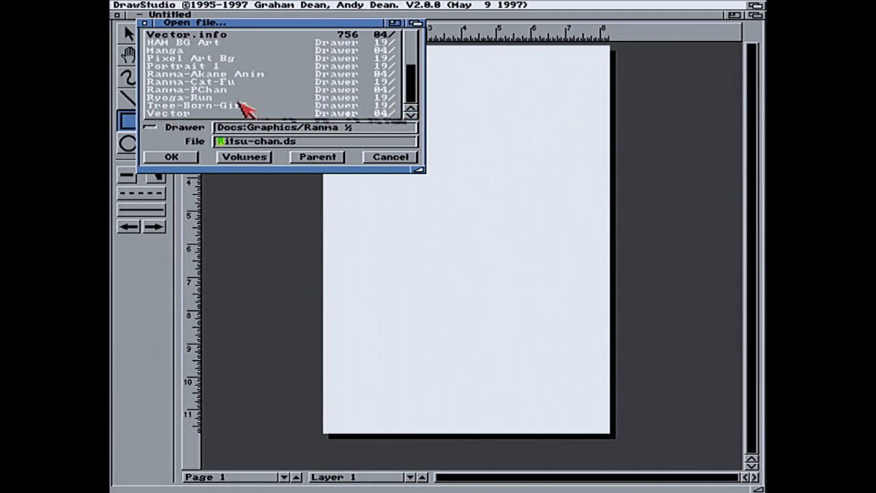
pyautogui.click(182, 50)
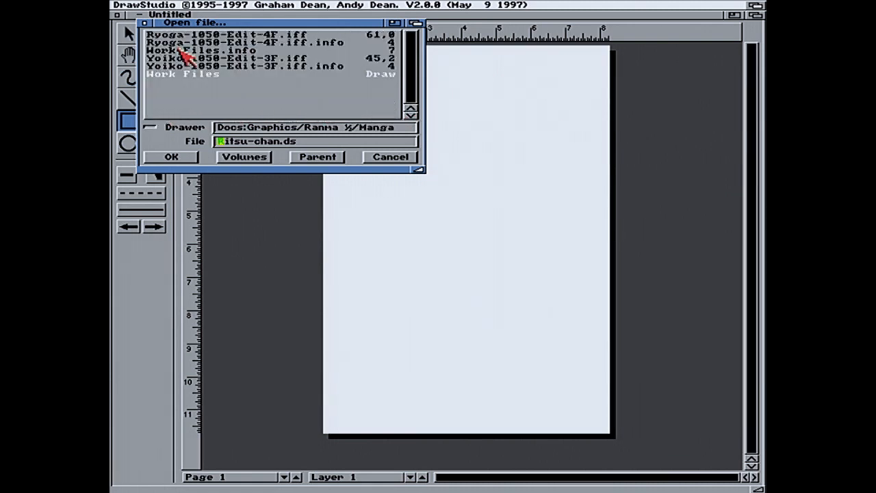
pyautogui.doubleClick(192, 36)
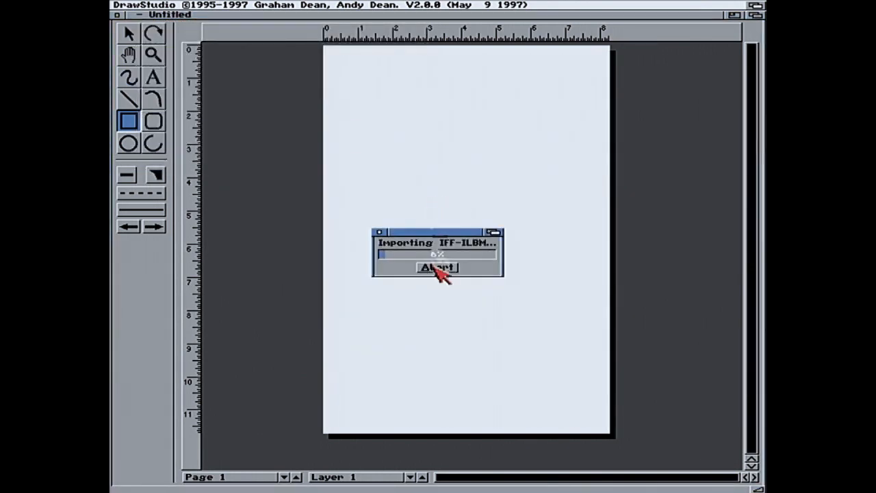
# Place the imported picture near the middle of the page and enlarge it to about 4.3 by 6 inches
pyautogui.moveTo(629, 10); pyautogui.dragTo(571, 226)
pyautogui.click(550, 97)
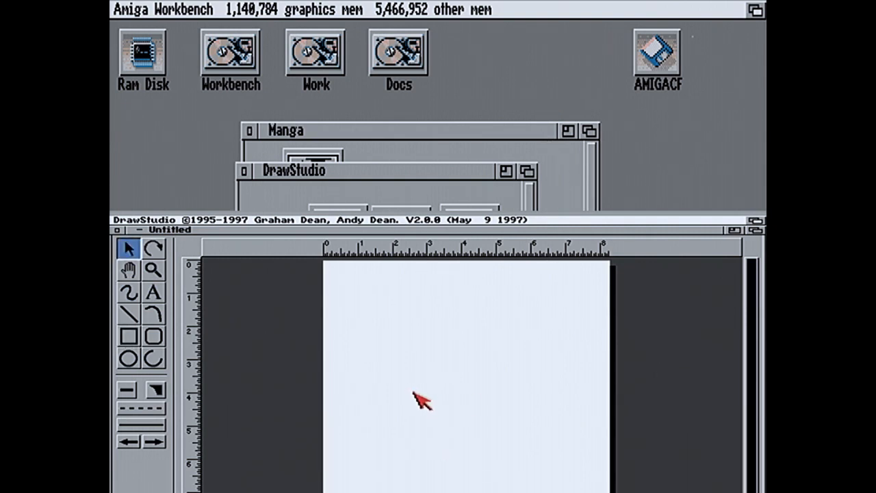
pyautogui.click(407, 382)
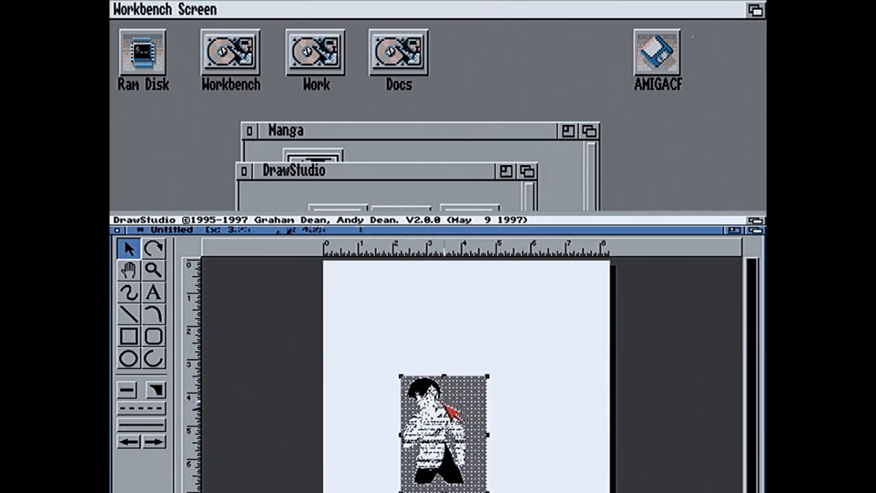
pyautogui.moveTo(435, 225); pyautogui.dragTo(448, 6)
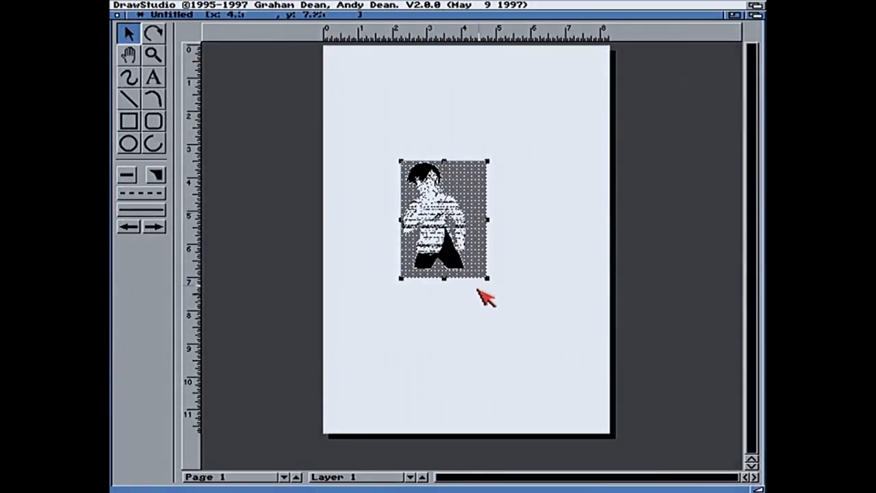
pyautogui.moveTo(488, 276); pyautogui.dragTo(551, 290)
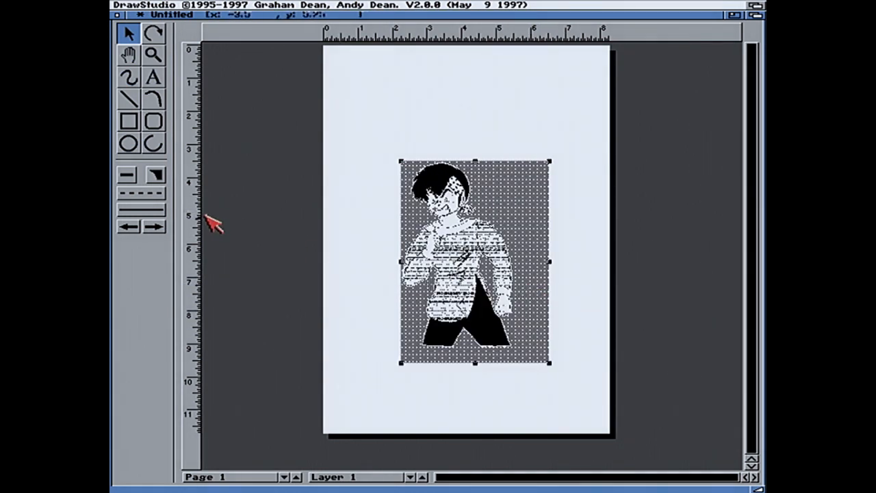
# Zoom in on the head of the placed manga picture to examine its detail
pyautogui.click(154, 55)
pyautogui.moveTo(380, 136); pyautogui.dragTo(485, 240)
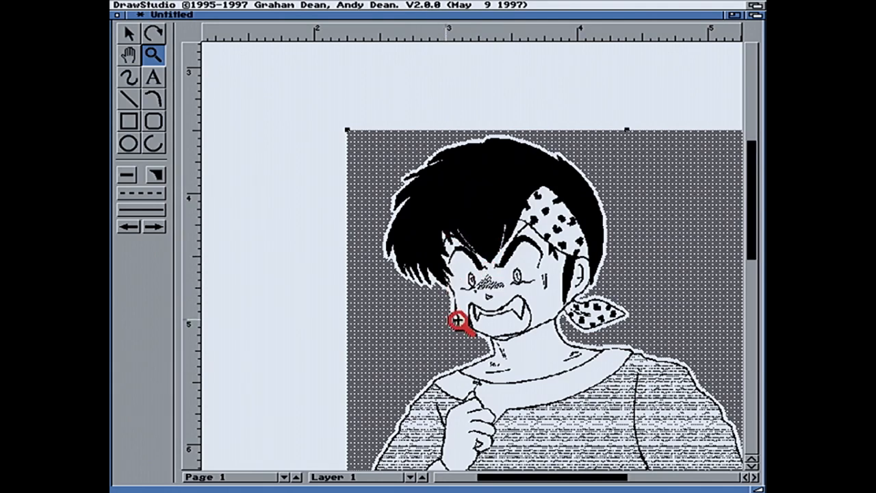
pyautogui.click(432, 281)
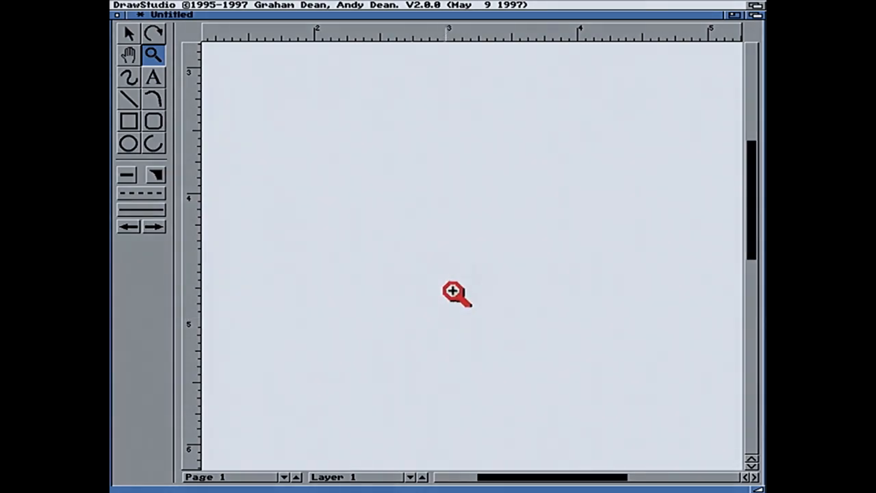
# Switch to the Workbench screen and open the same manga picture from the Manga drawer in DeluxePaint
pyautogui.click(756, 6)
pyautogui.click(428, 171)
pyautogui.click(244, 169)
pyautogui.click(372, 201)
pyautogui.click(334, 172)
pyautogui.moveTo(335, 172); pyautogui.dragTo(193, 482)
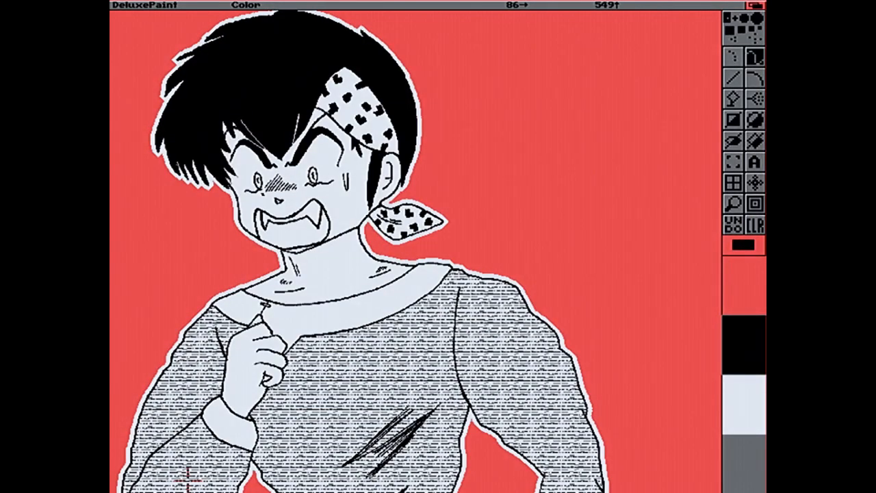
# Change the picture's red background, palette colour 0, to white with RGB 255, 255, 255
pyautogui.press('p')
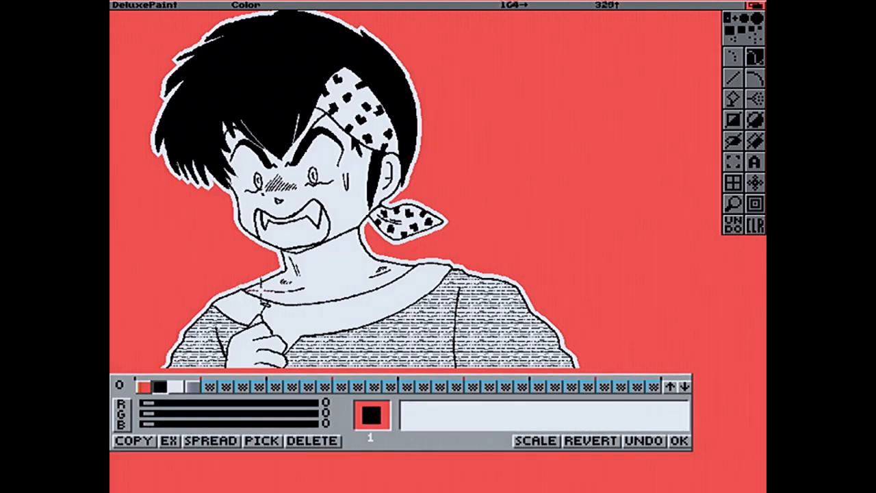
pyautogui.click(143, 386)
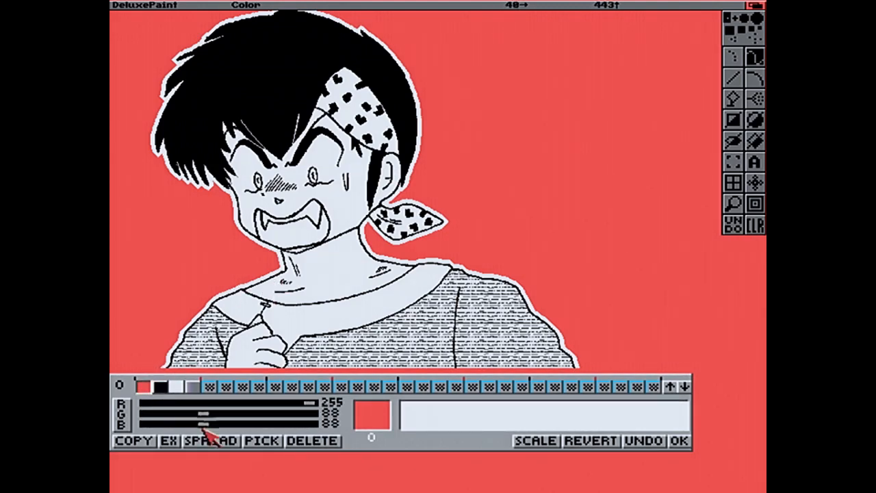
pyautogui.moveTo(236, 425); pyautogui.dragTo(268, 418)
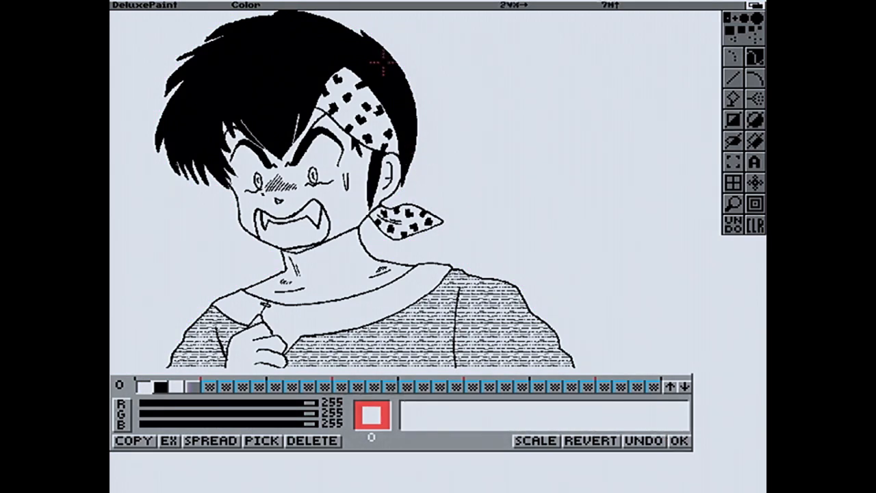
# Try palette colour 2, the figure's white fill, with its red value at 0, and restore red to 255
pyautogui.click(178, 387)
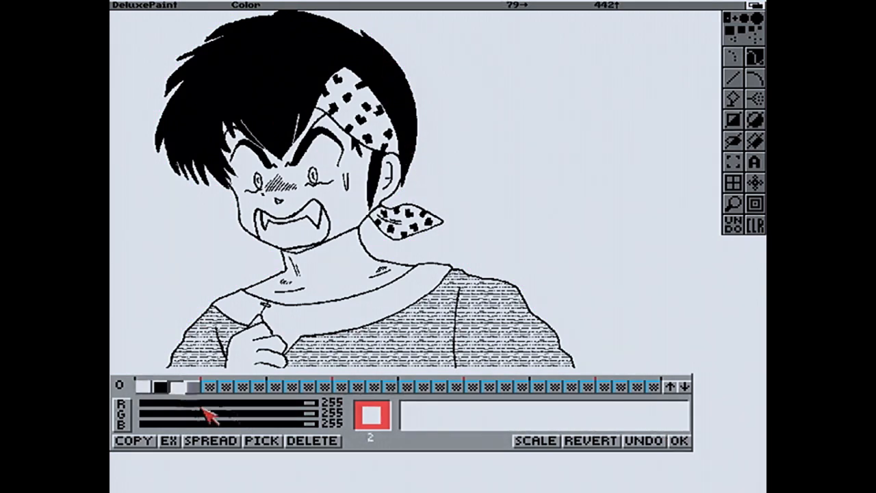
pyautogui.moveTo(309, 411); pyautogui.dragTo(116, 405)
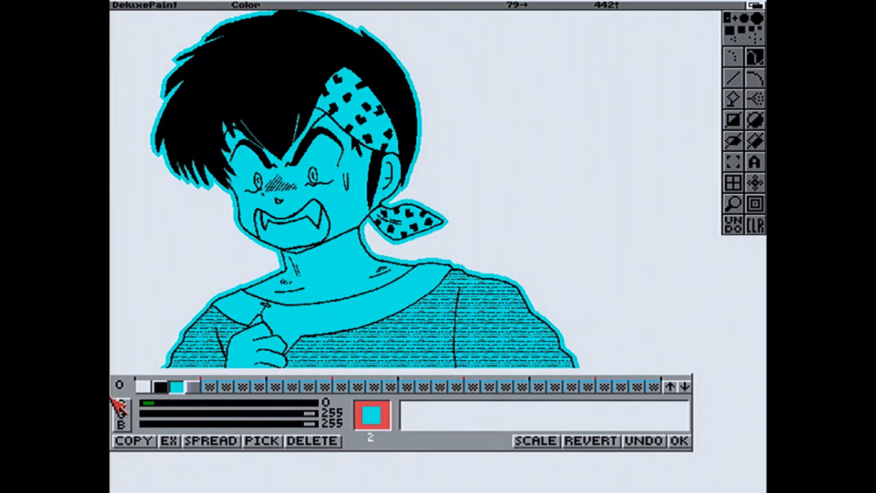
pyautogui.moveTo(170, 408); pyautogui.dragTo(490, 408)
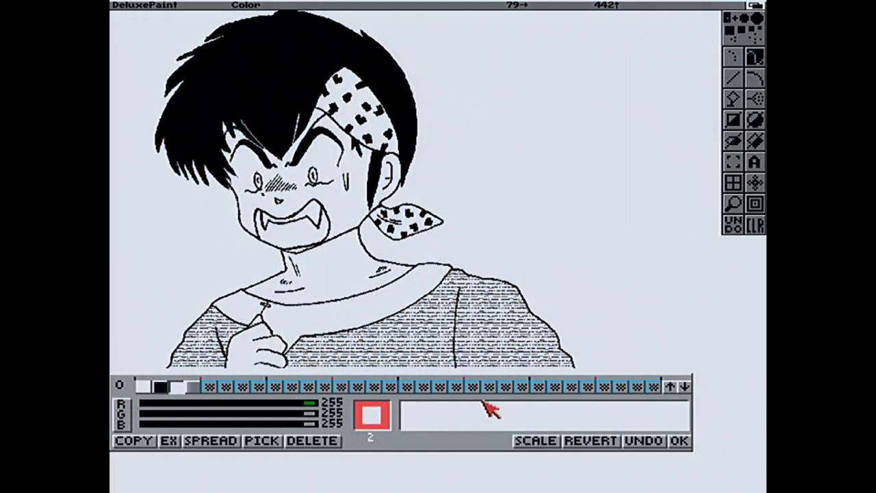
# Accept the palette changes and save the picture as Ryoga-1050-Edit-4aF.iff in the Manga drawer
pyautogui.click(680, 441)
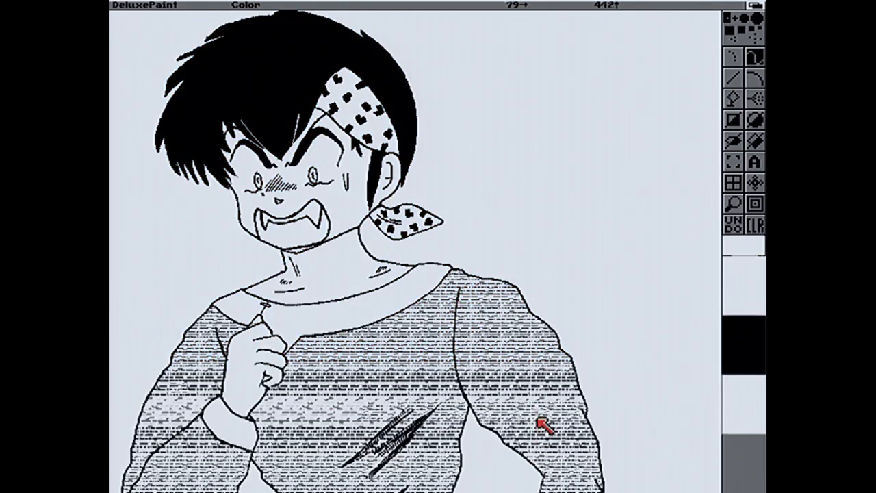
pyautogui.rightClick(127, 6)
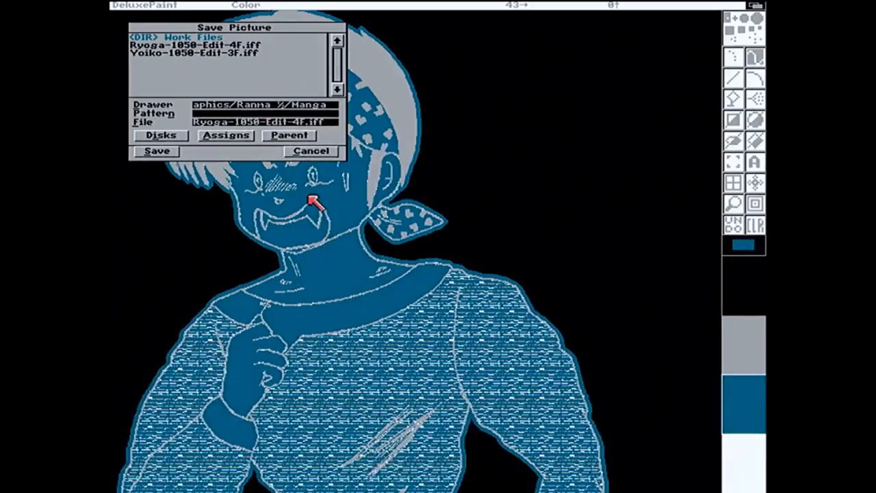
pyautogui.write('a')
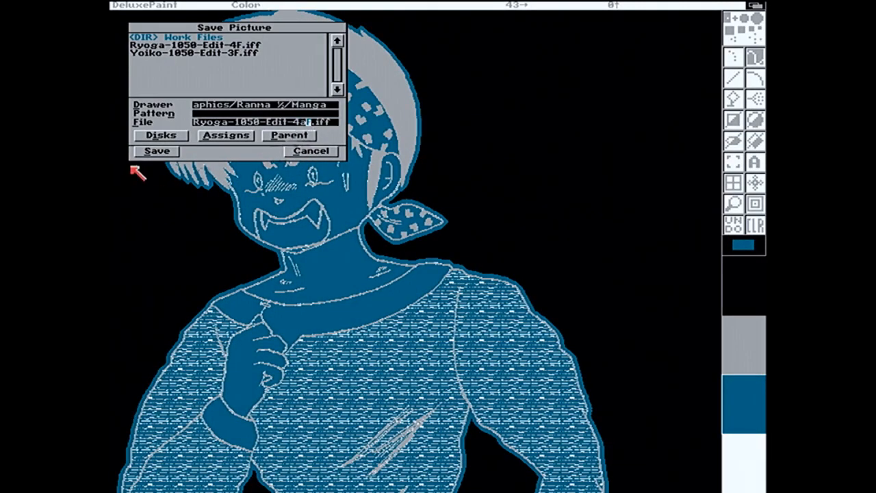
pyautogui.click(155, 153)
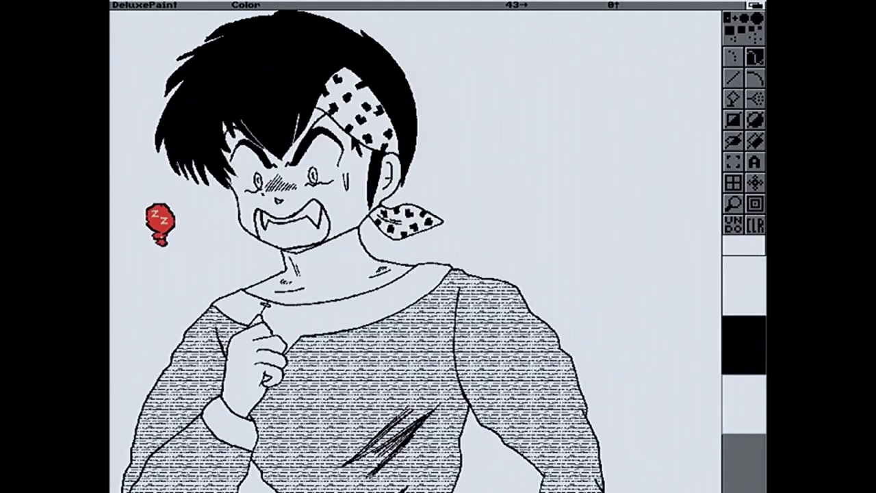
# Load the picture Yoiko-1050-Edit-3F.iff from the Manga drawer
pyautogui.rightClick(148, 8)
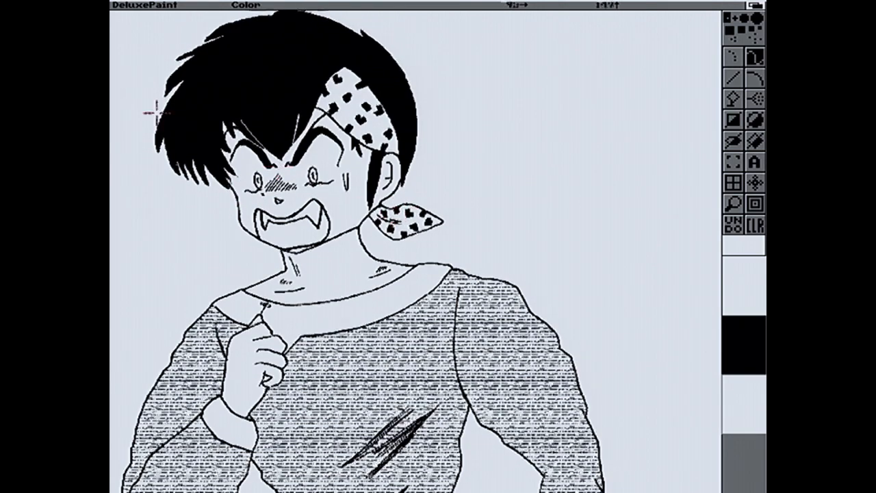
pyautogui.rightClick(113, 4)
pyautogui.click(123, 20)
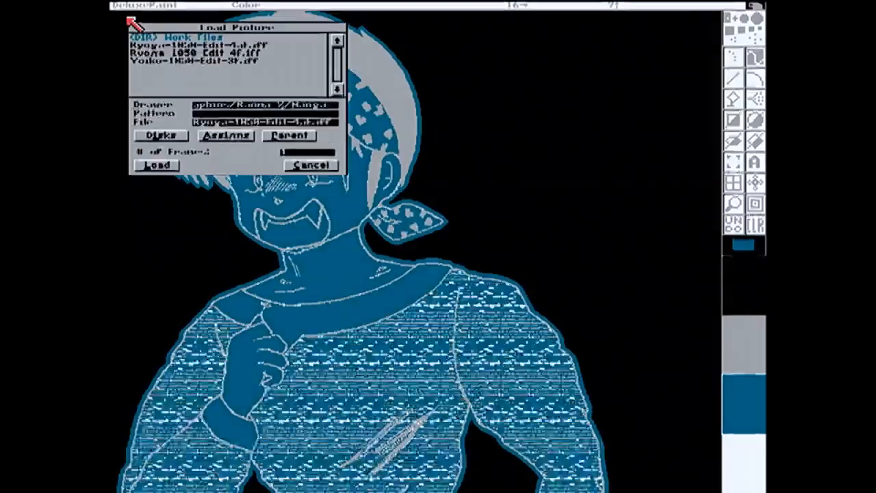
pyautogui.doubleClick(257, 61)
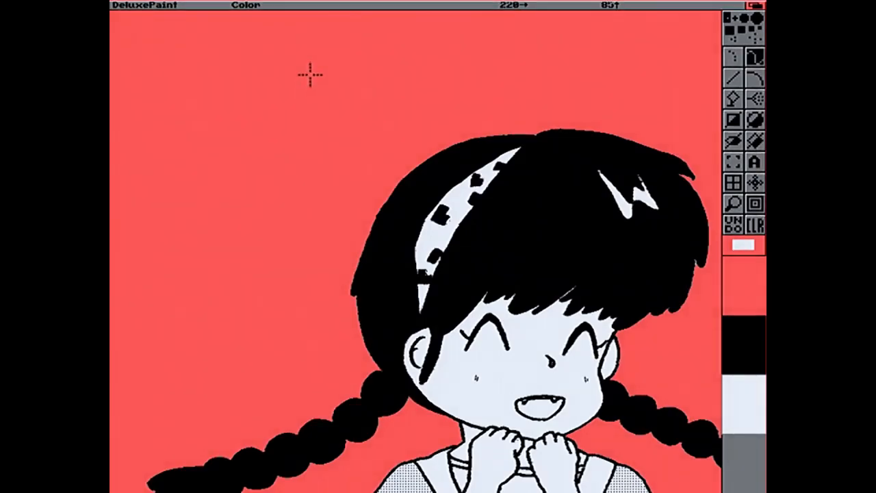
# Change the picture's red background, palette colour 0, to near-white with RGB 254, 255, 255 and accept the palette
pyautogui.press('p')
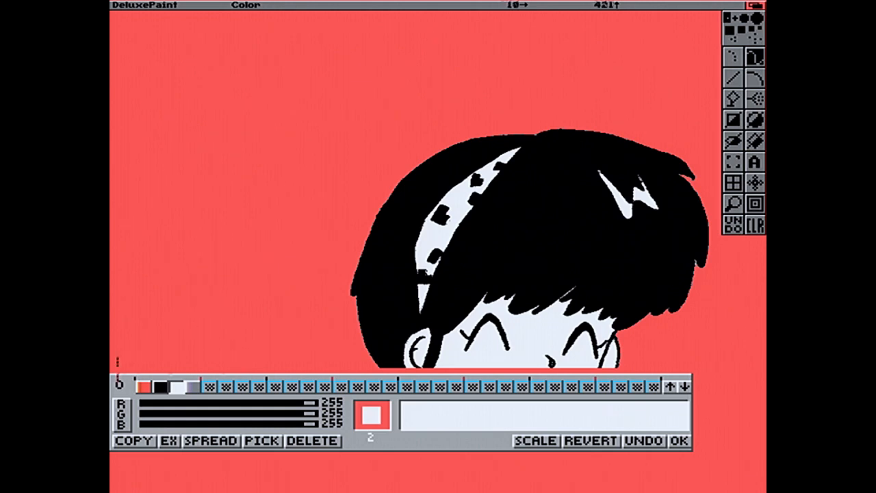
pyautogui.click(143, 386)
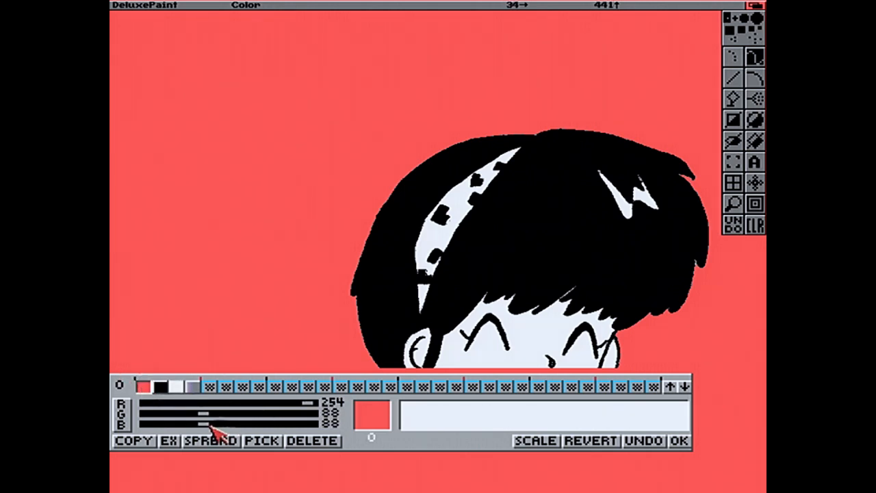
pyautogui.moveTo(205, 424); pyautogui.dragTo(416, 437)
pyautogui.moveTo(209, 415); pyautogui.dragTo(373, 415)
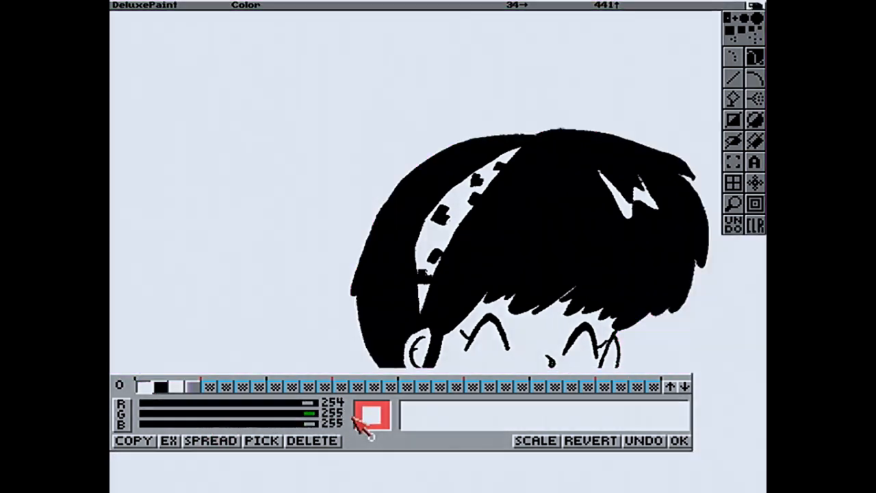
pyautogui.click(676, 441)
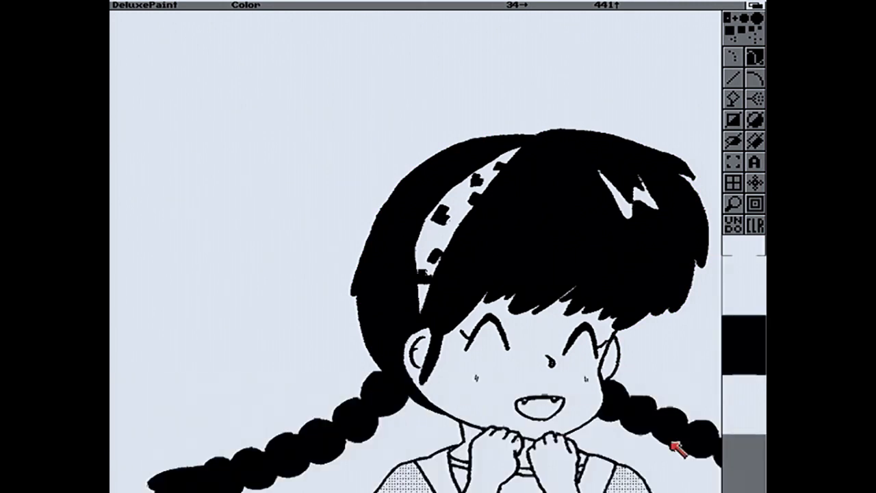
# Save the edited picture as Yoiko-1050-Edit-3aF.iff in the Manga drawer
pyautogui.rightClick(116, 6)
pyautogui.click(137, 29)
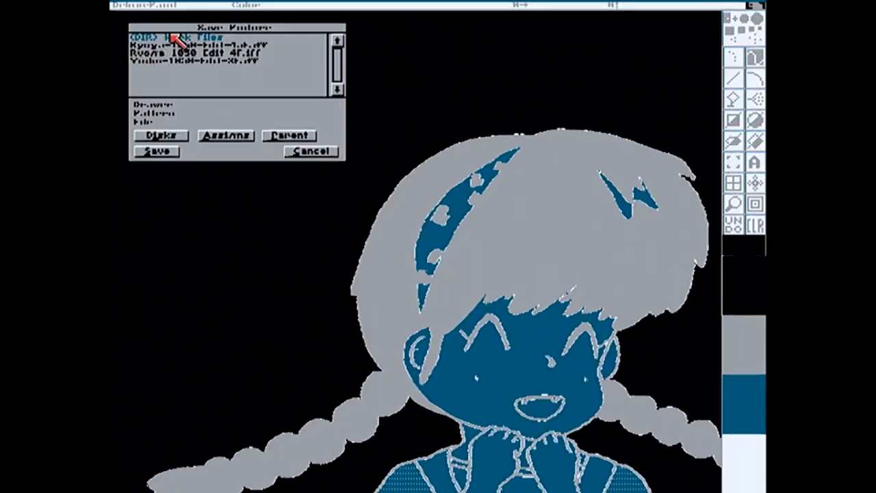
pyautogui.click(304, 122)
pyautogui.write('a')
pyautogui.click(163, 151)
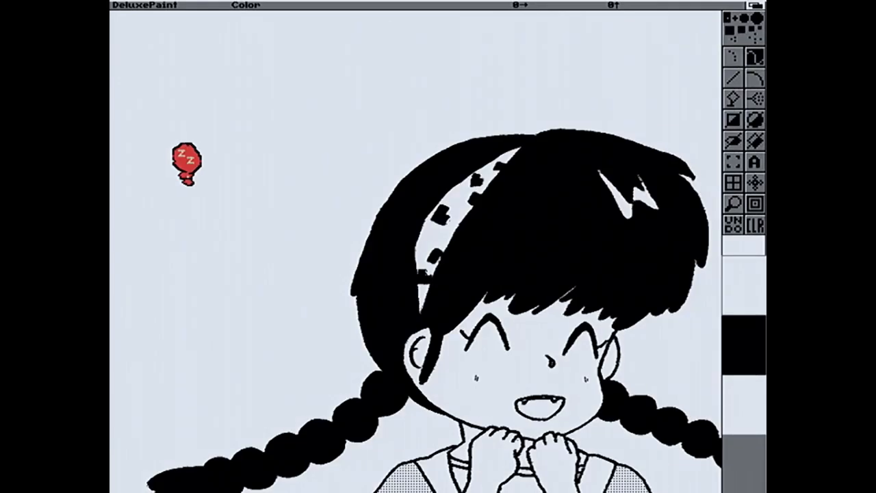
# Leave DeluxePaint and switch from the Workbench screen back to the untitled DrawStudio drawing
pyautogui.rightClick(164, 7)
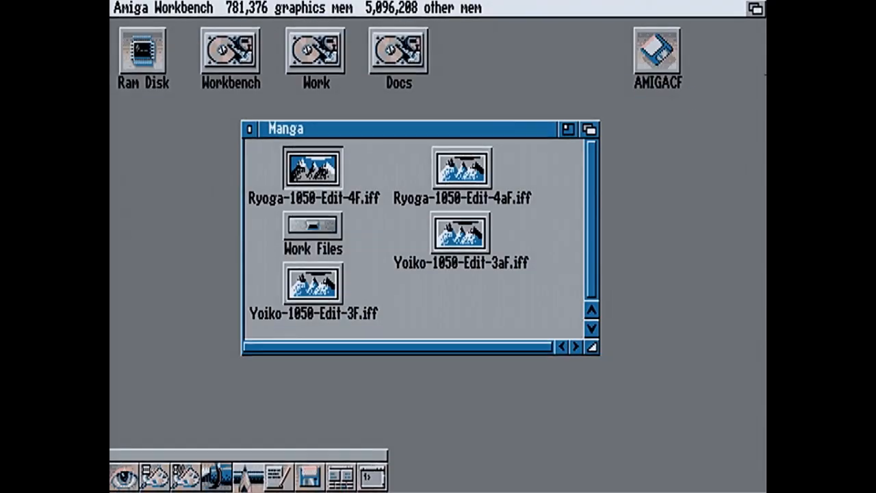
pyautogui.click(754, 11)
pyautogui.click(530, 191)
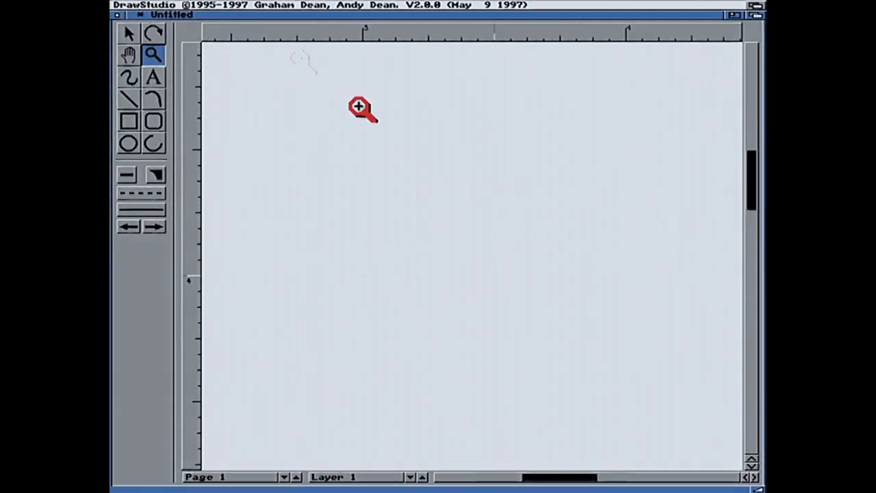
# Import Ryoga-1050-Edit-4aF.iff from the Manga drawer and place it in the visible area of page 1
pyautogui.rightClick(176, 7)
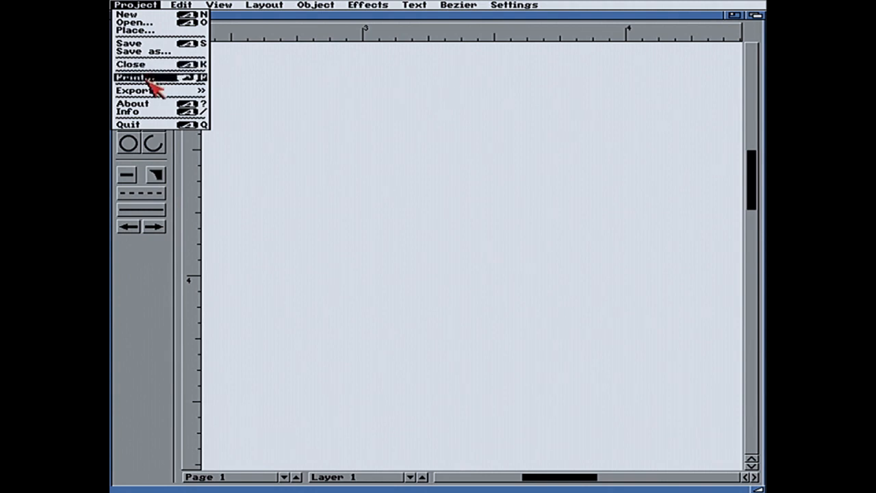
pyautogui.click(145, 23)
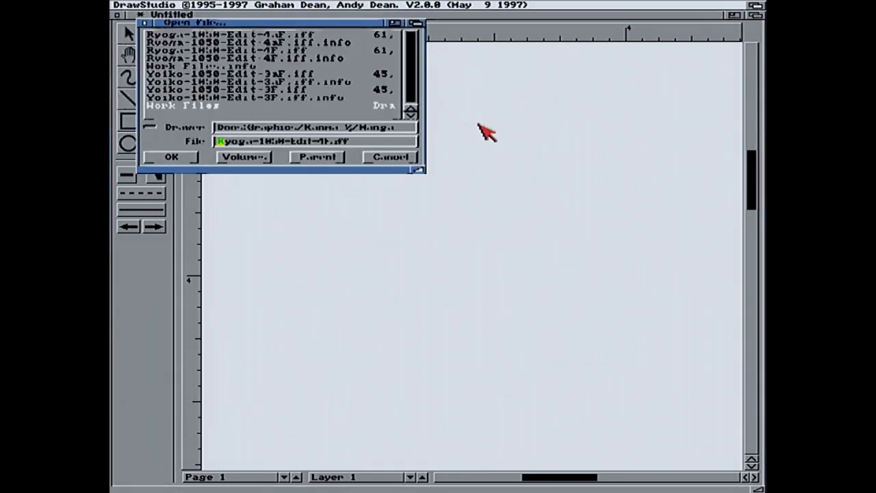
pyautogui.doubleClick(225, 35)
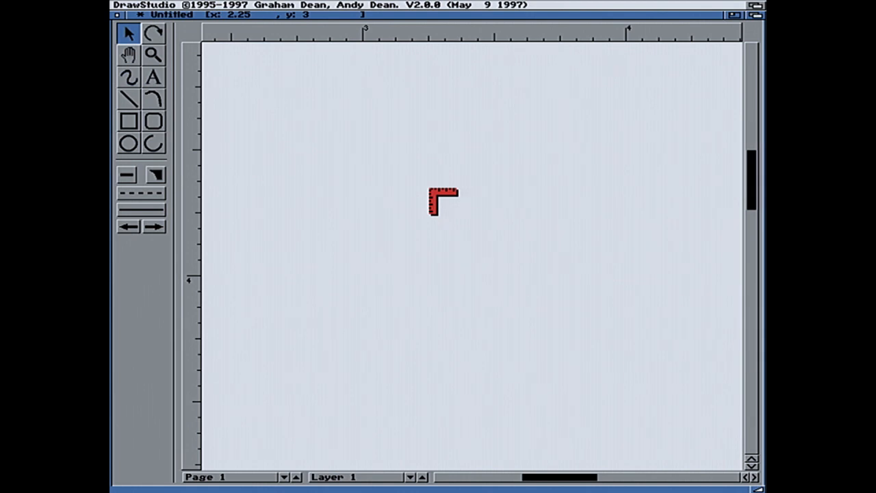
pyautogui.click(296, 106)
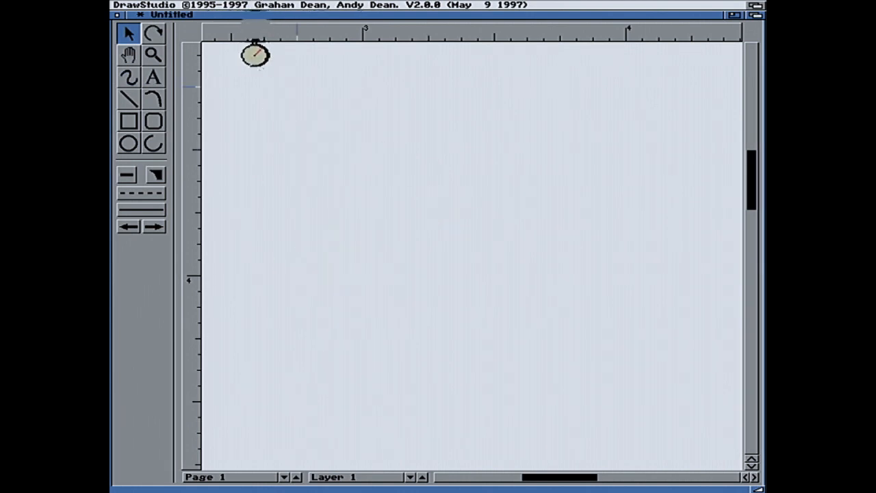
pyautogui.rightClick(247, 6)
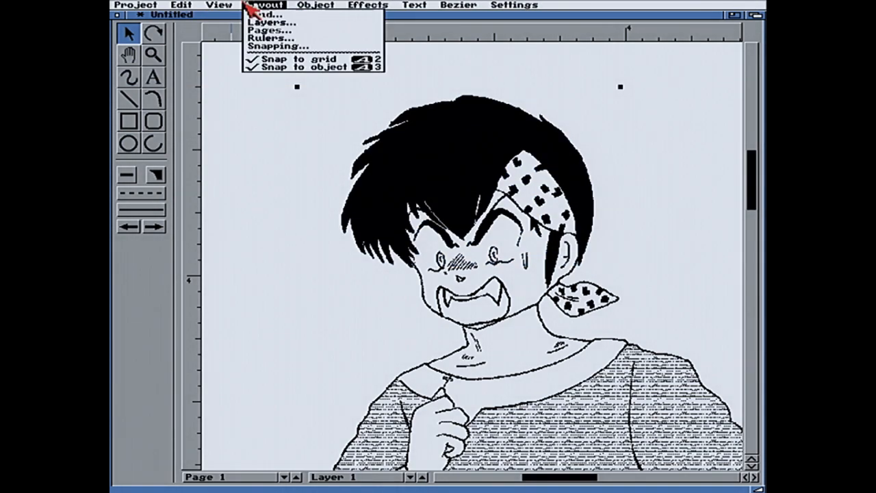
# Draw a rectangle about 1.5 by 0.75 in around the upper part of the character's head and fill it with black
pyautogui.click(128, 121)
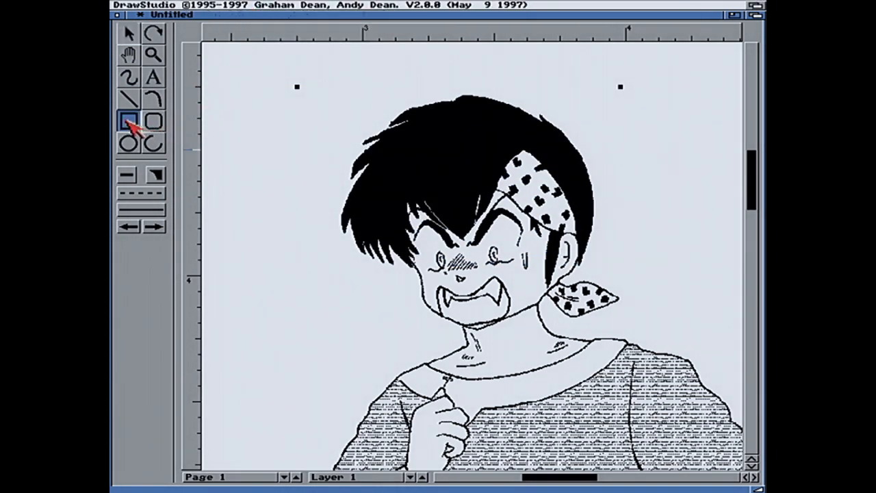
pyautogui.moveTo(229, 86); pyautogui.dragTo(628, 277)
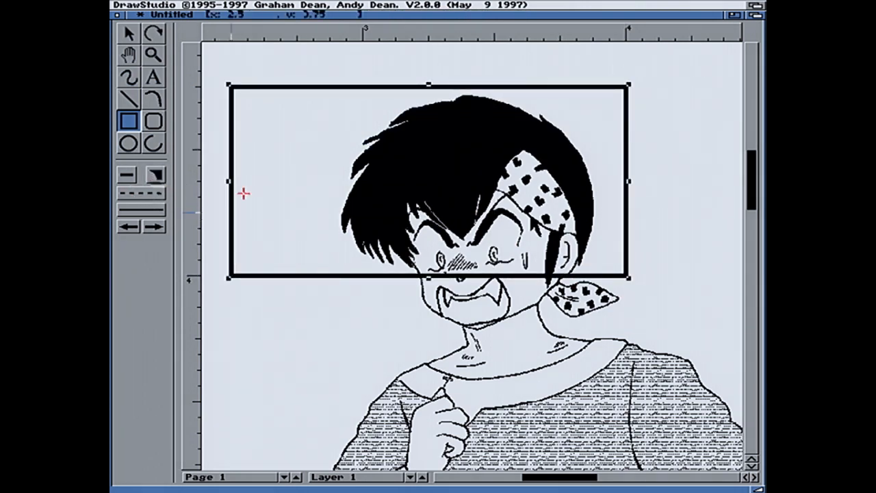
pyautogui.moveTo(159, 176); pyautogui.dragTo(176, 203)
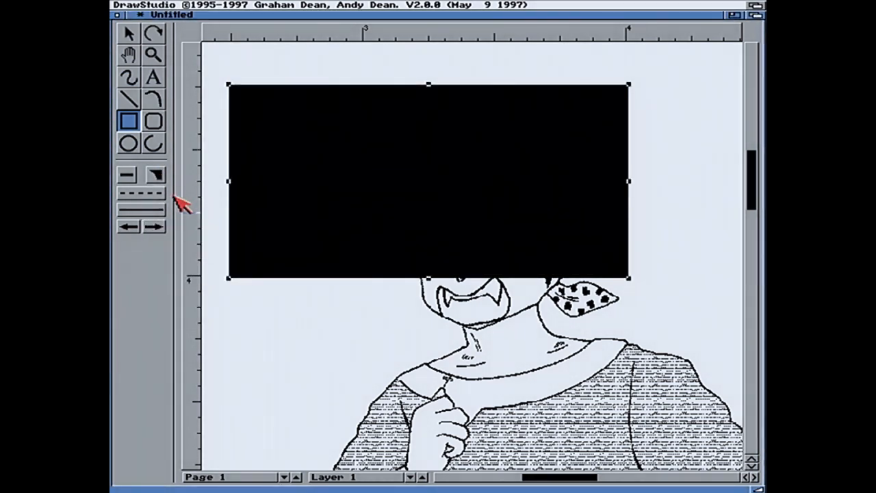
# Send the black rectangle to the back, behind the character bitmap
pyautogui.rightClick(254, 8)
pyautogui.rightClick(303, 122)
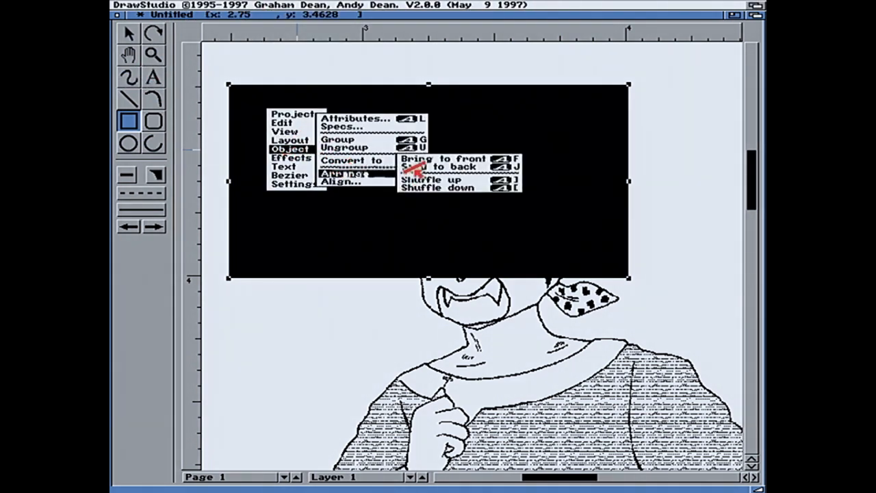
pyautogui.rightClick(429, 189)
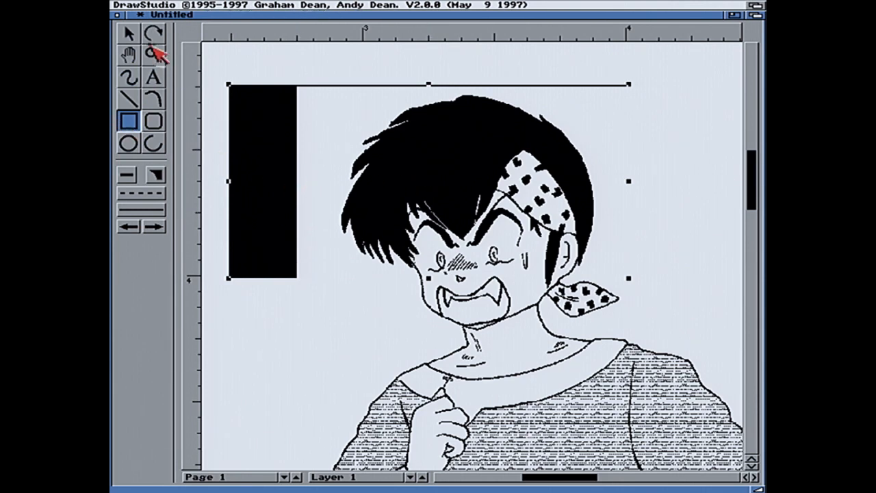
# Open the object specs of the character bitmap and make the bitmap transparent
pyautogui.click(139, 32)
pyautogui.doubleClick(408, 148)
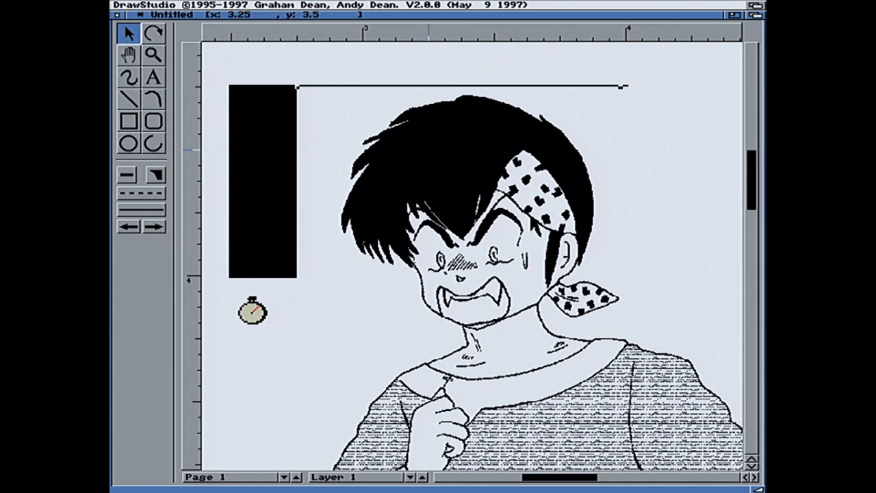
pyautogui.moveTo(344, 6); pyautogui.dragTo(347, 234)
pyautogui.click(457, 92)
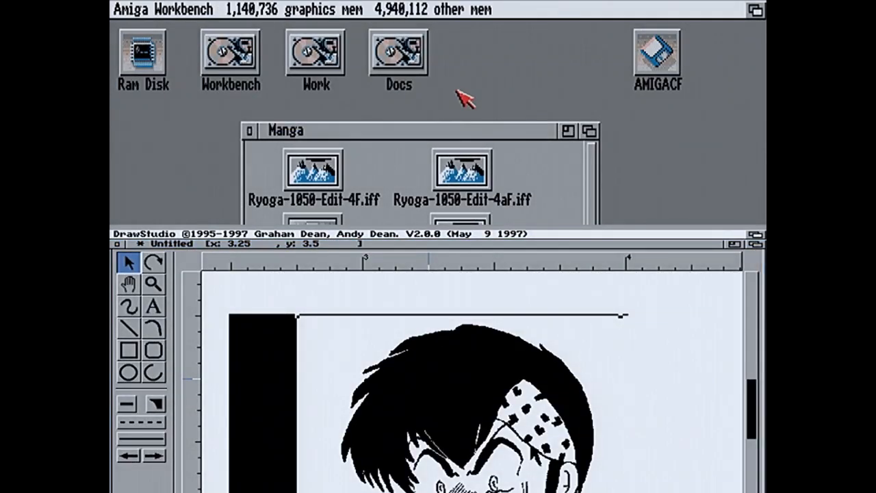
pyautogui.moveTo(416, 243); pyautogui.dragTo(420, 33)
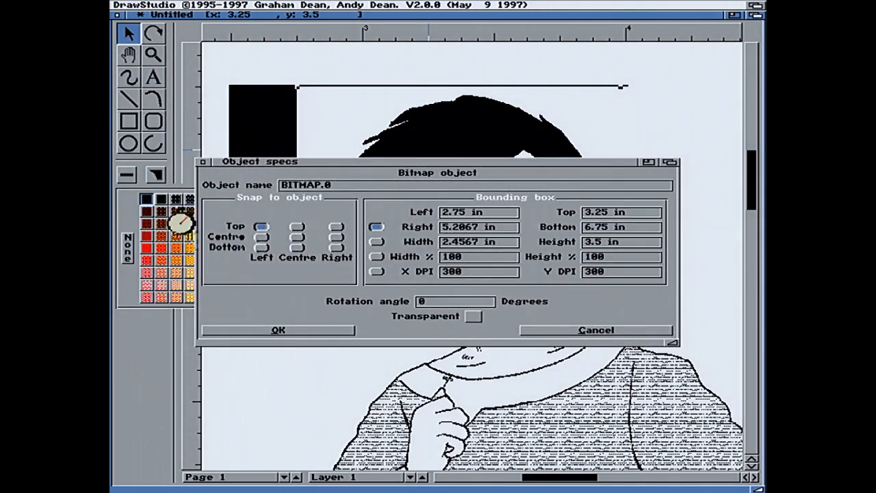
pyautogui.click(474, 317)
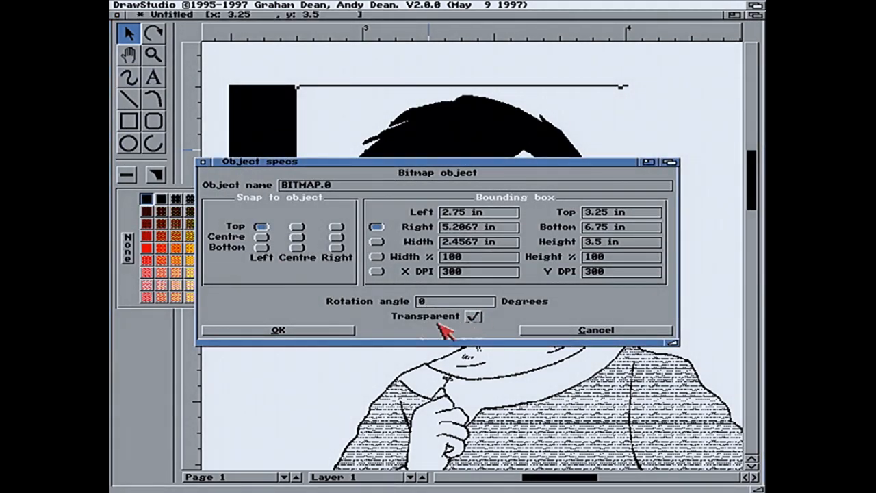
pyautogui.click(319, 331)
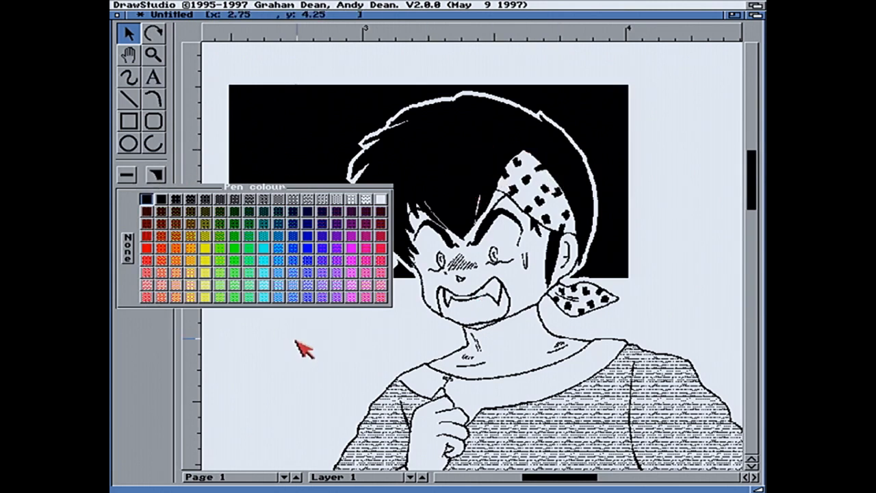
# Close the pen and fill colour palettes
pyautogui.click(156, 175)
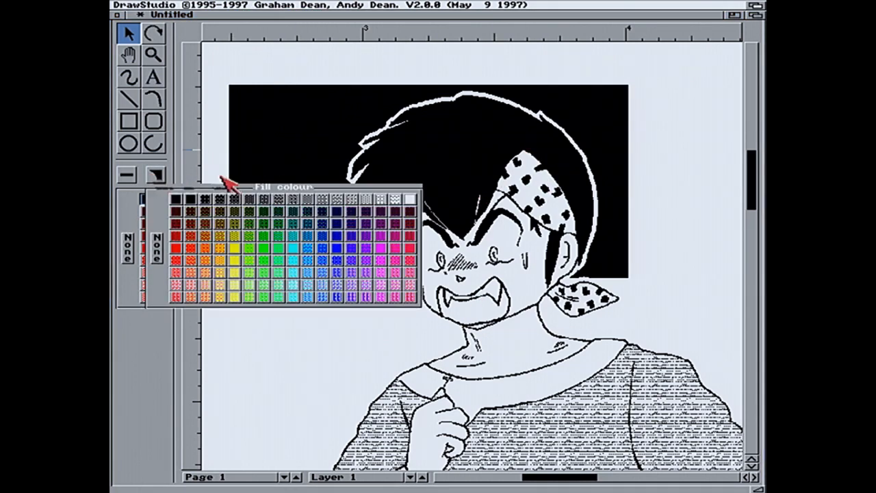
pyautogui.click(156, 173)
pyautogui.click(134, 176)
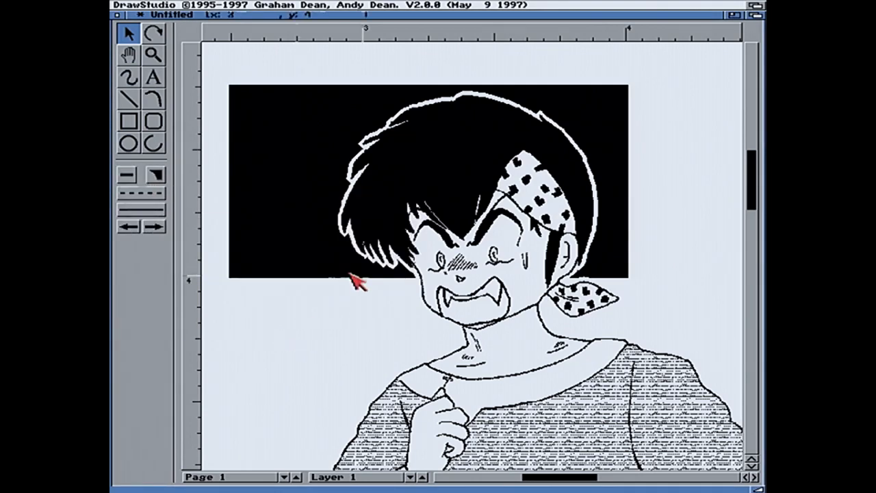
# Move the black rectangle about 0.25 in left, and the character bitmap about 0.25 in left and 0.25 in down
pyautogui.click(325, 248)
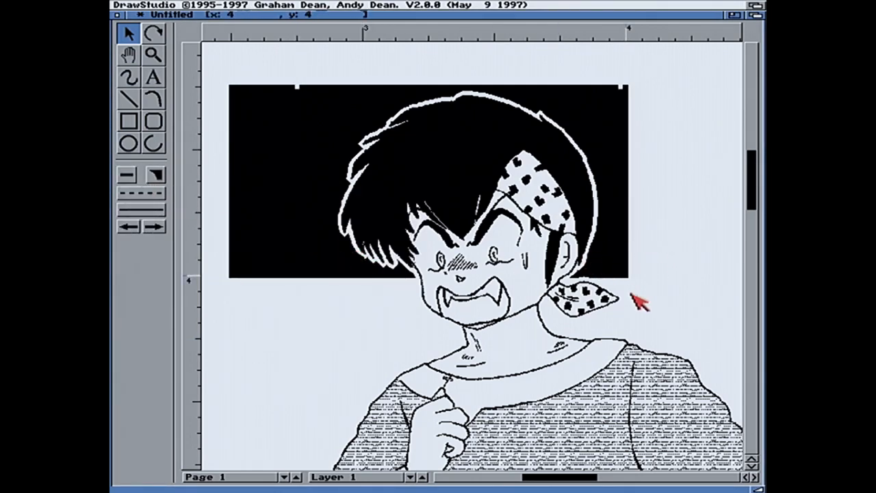
pyautogui.moveTo(248, 218); pyautogui.dragTo(215, 204)
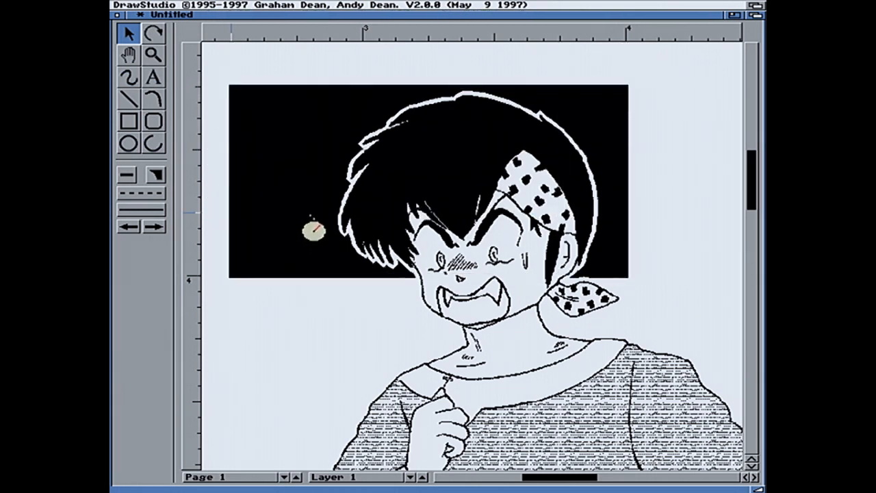
pyautogui.moveTo(301, 202); pyautogui.dragTo(240, 257)
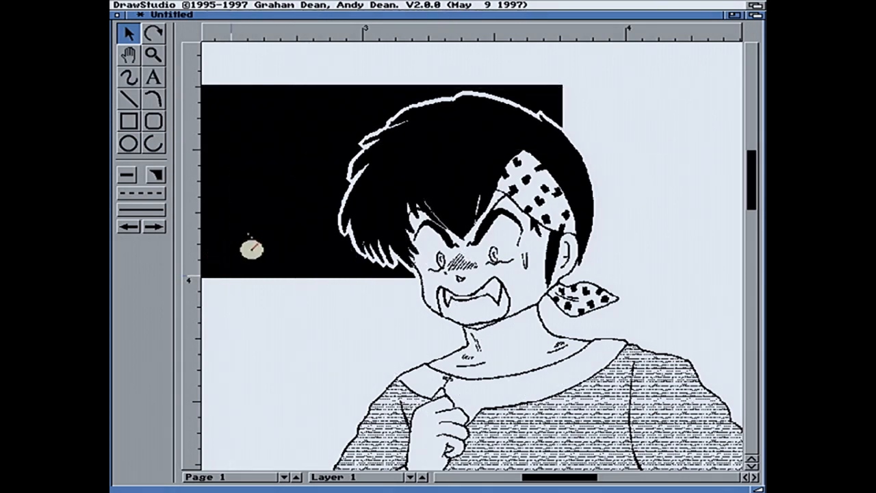
# Enlarge the black rectangle so it extends behind the whole character, with its lower-right corner at about 4.75 in across and 7 in down
pyautogui.rightClick(250, 10)
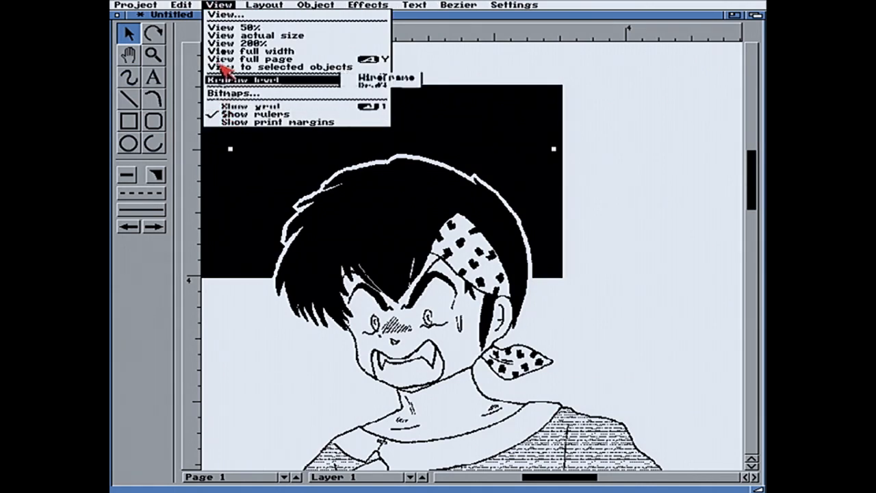
pyautogui.rightClick(231, 27)
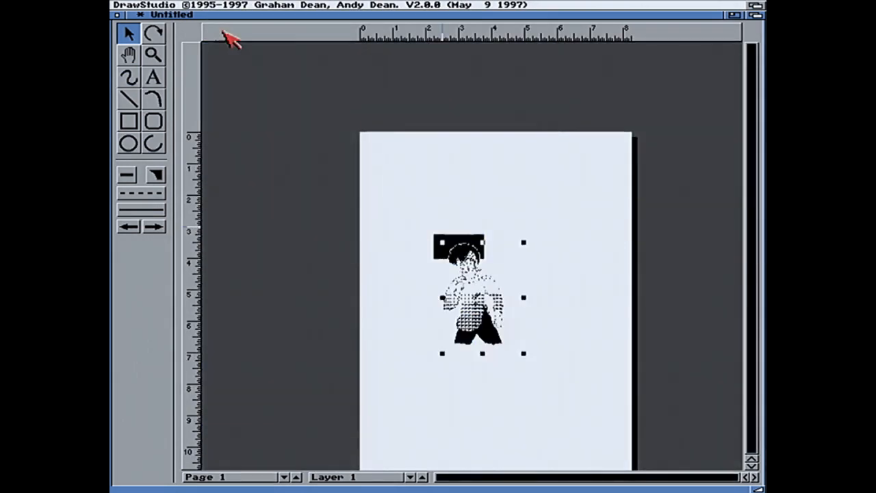
pyautogui.click(445, 240)
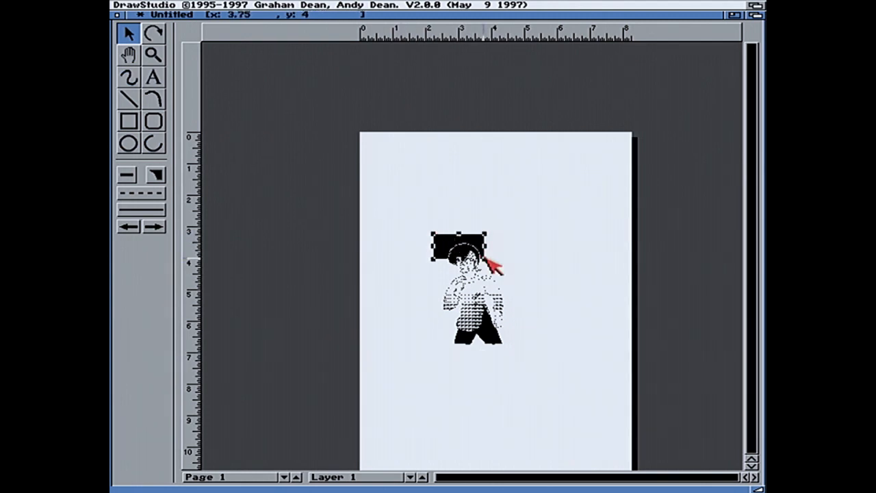
pyautogui.moveTo(484, 259); pyautogui.dragTo(518, 353)
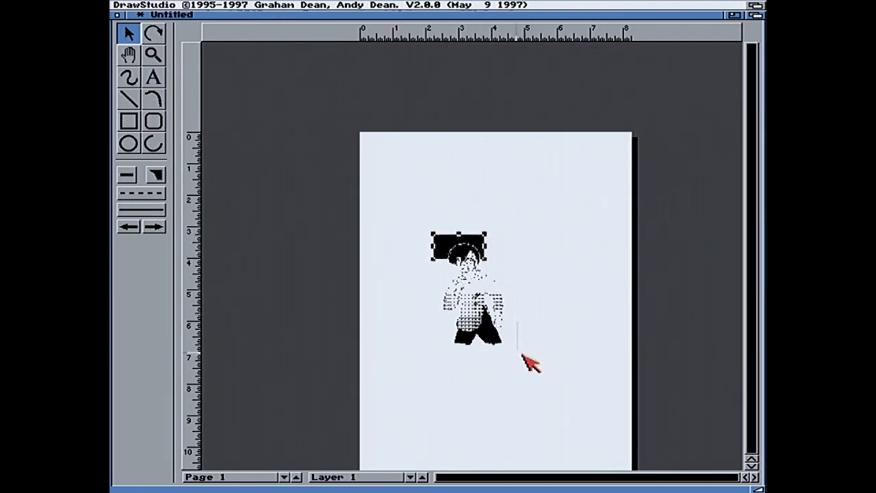
# Examine the character's outline against the black background up close around the head and torso, then return to the full page width
pyautogui.click(153, 55)
pyautogui.moveTo(400, 210); pyautogui.dragTo(555, 362)
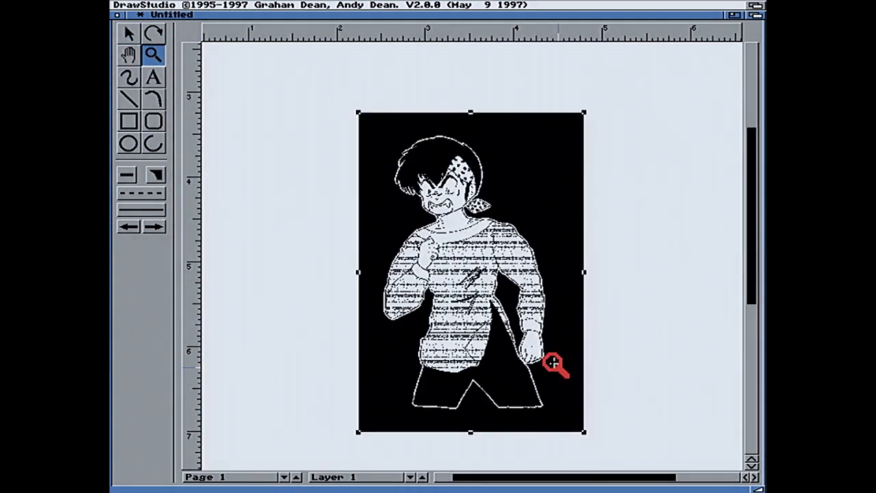
pyautogui.moveTo(346, 96); pyautogui.dragTo(513, 262)
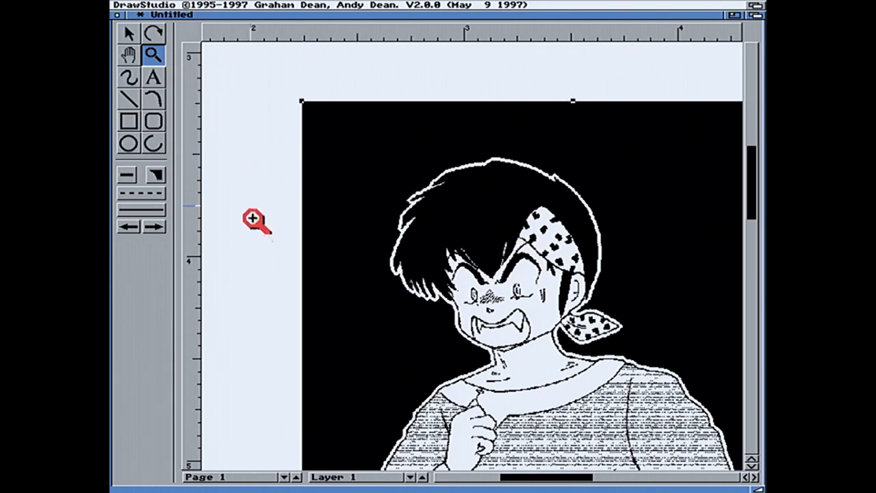
pyautogui.click(130, 34)
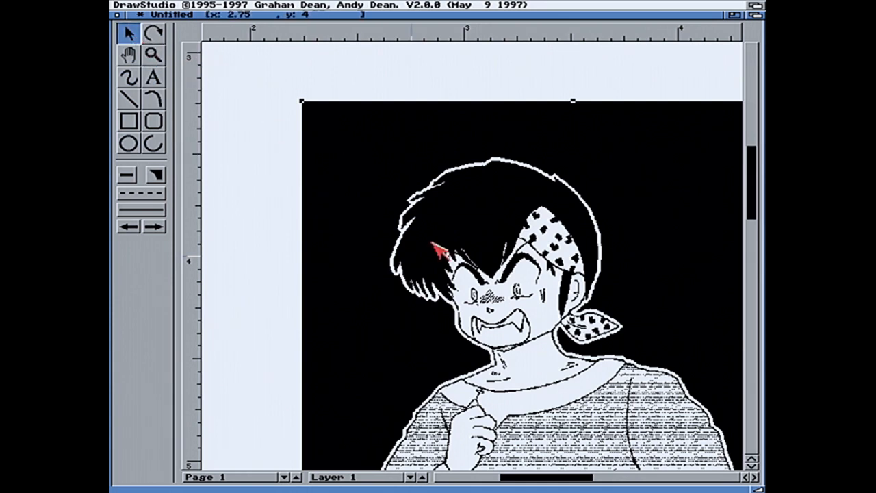
pyautogui.moveTo(757, 218)
pyautogui.mouseDown()
pyautogui.moveTo(757, 250)
pyautogui.moveTo(755, 180)
pyautogui.moveTo(750, 248)
pyautogui.mouseUp()
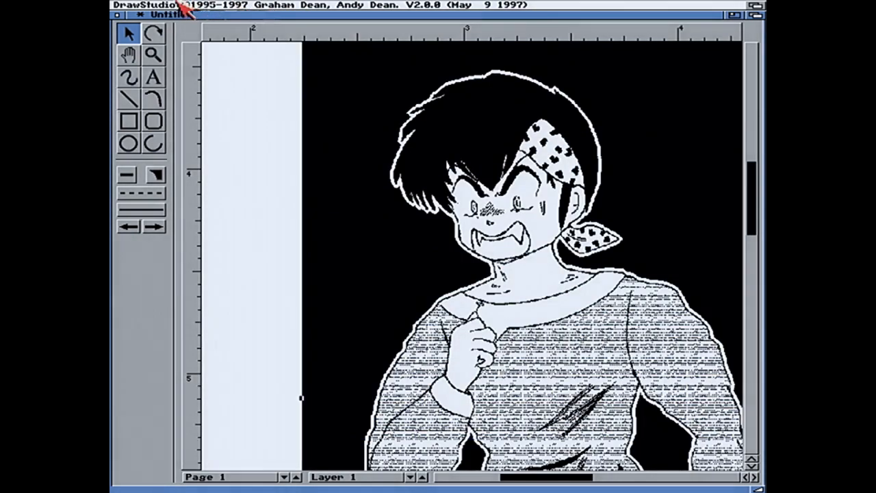
pyautogui.rightClick(181, 5)
pyautogui.moveTo(218, 5)
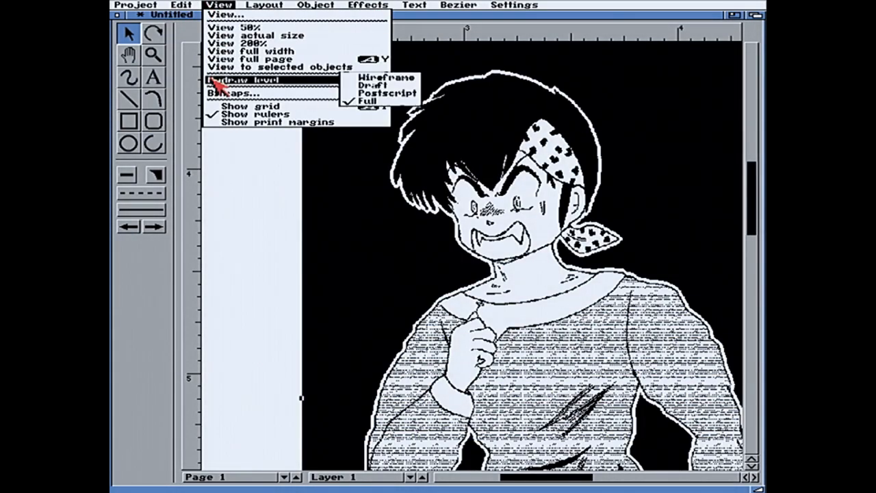
pyautogui.rightClick(221, 52)
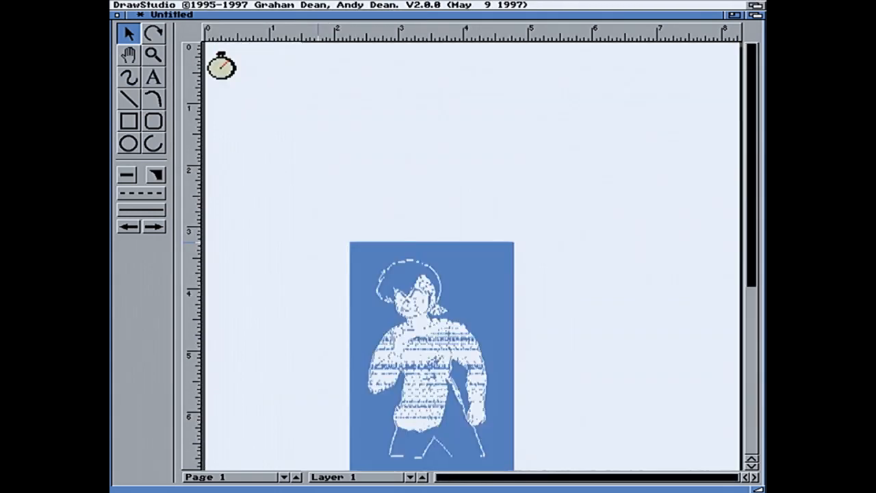
# Group the black rectangle with the character bitmap and move the group up to about 1.75 in across and 0.5 in down the page
pyautogui.click(407, 249)
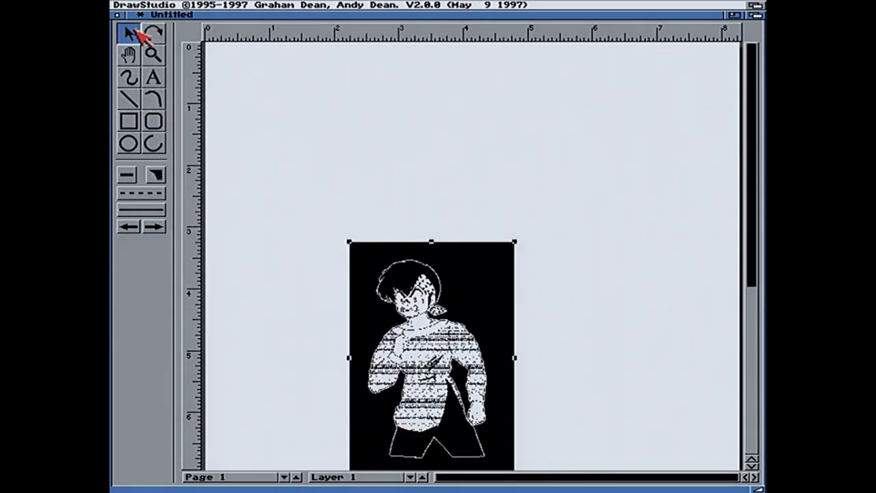
pyautogui.press('Down')
pyautogui.press('Down')
pyautogui.press('Down')
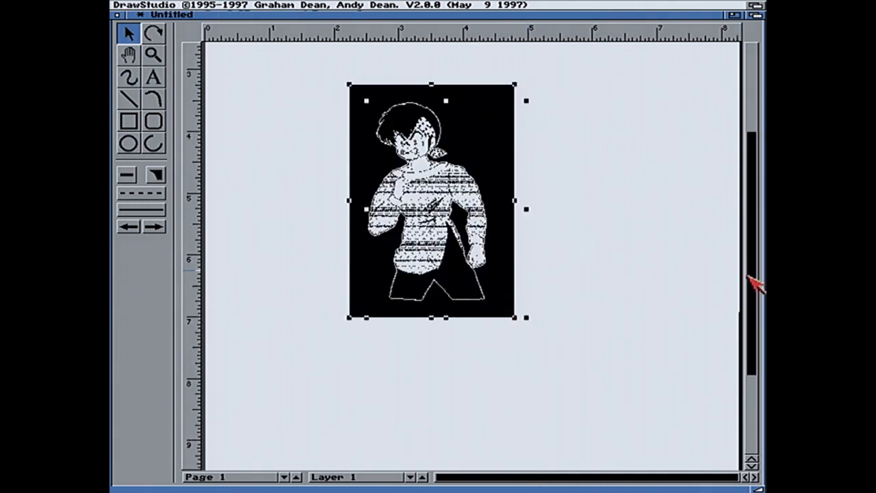
pyautogui.moveTo(758, 262); pyautogui.dragTo(756, 175)
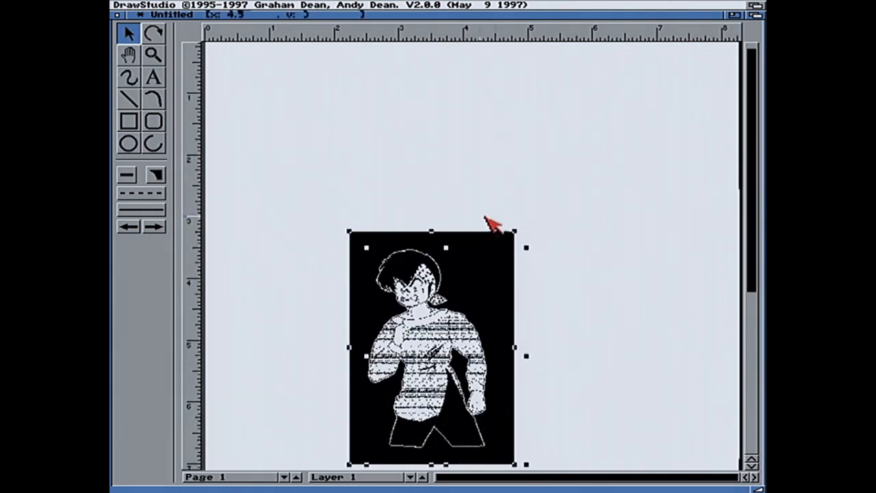
pyautogui.rightClick(455, 289)
pyautogui.moveTo(438, 298)
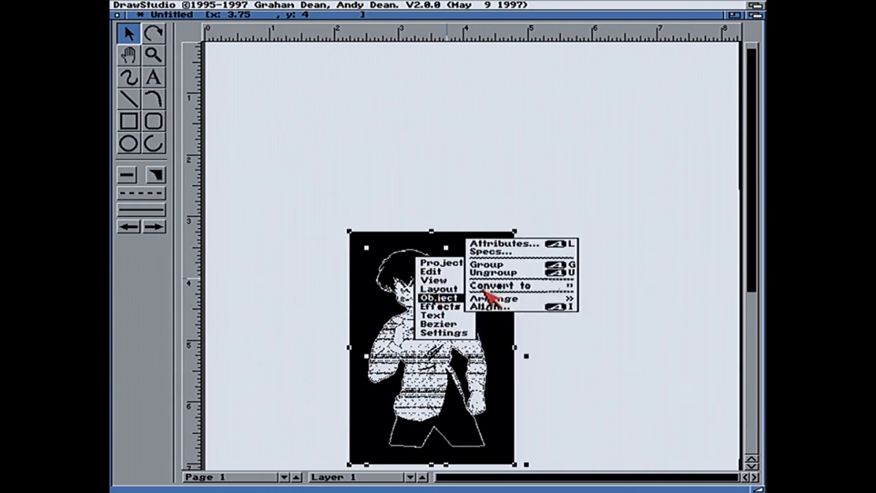
pyautogui.click(489, 272)
pyautogui.moveTo(382, 277); pyautogui.dragTo(354, 114)
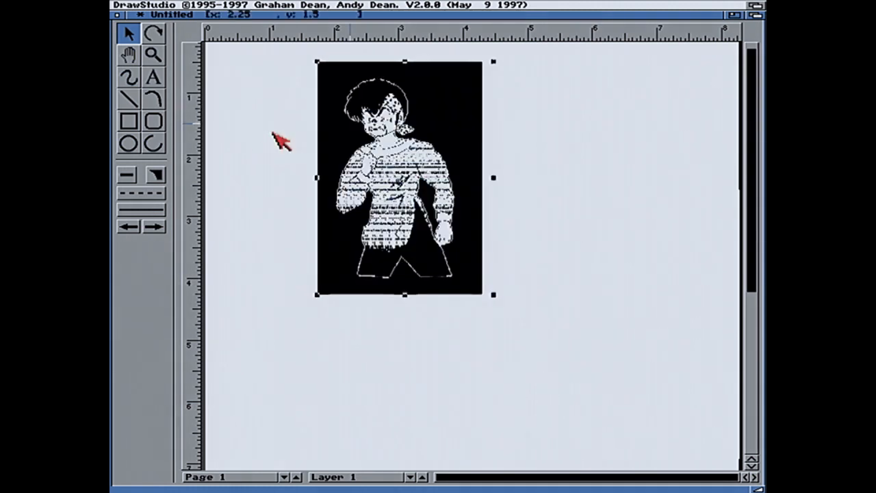
pyautogui.click(588, 176)
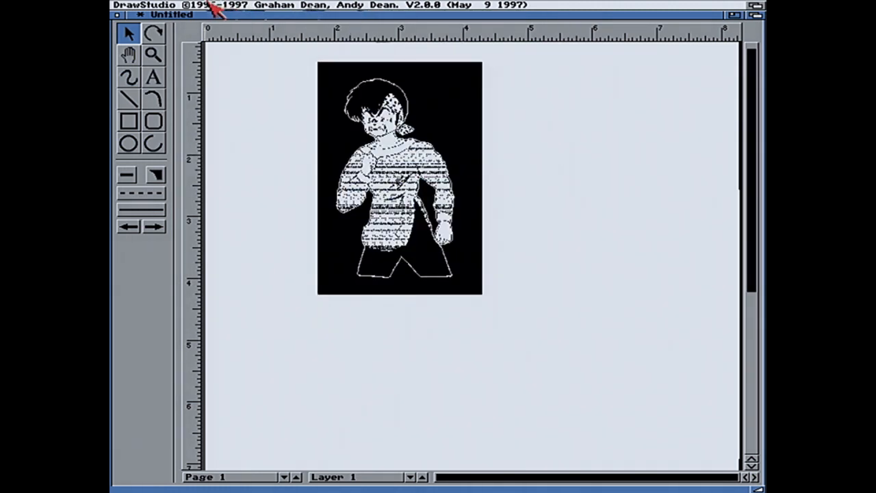
# Import the bitmap Yoiko-1050-Edit-3aF.iff onto the page and make it transparent
pyautogui.rightClick(219, 10)
pyautogui.rightClick(146, 27)
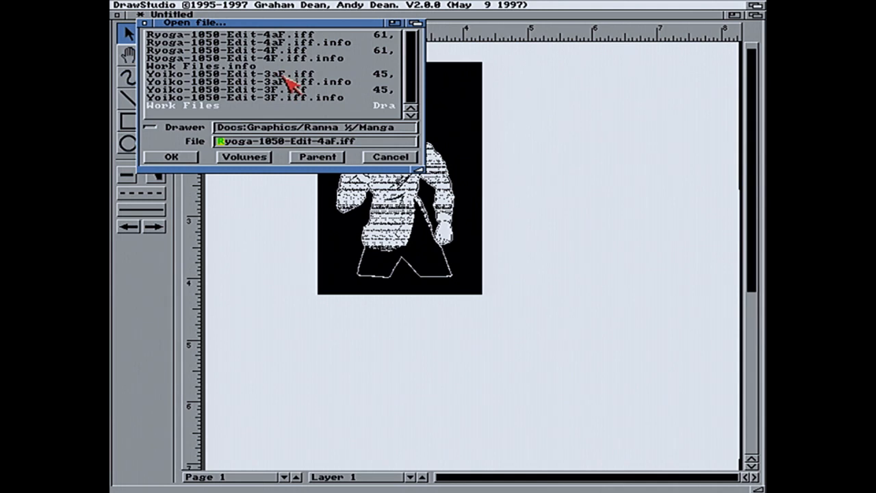
pyautogui.doubleClick(284, 75)
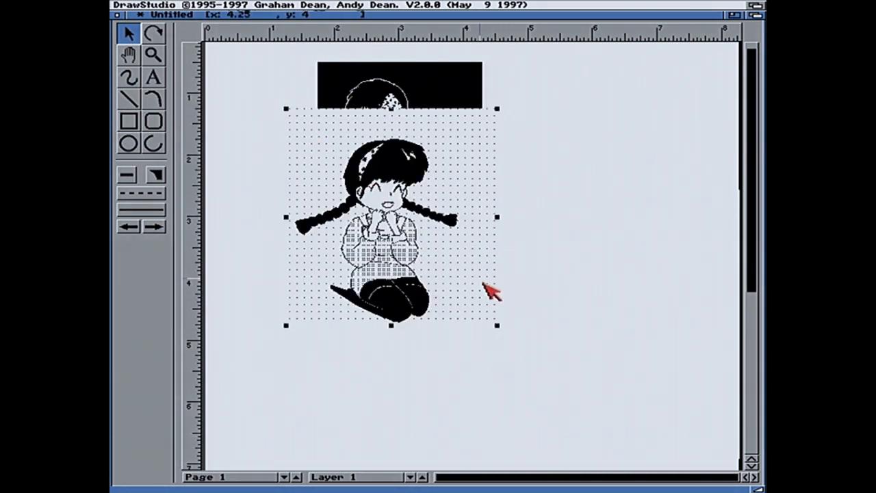
pyautogui.doubleClick(482, 282)
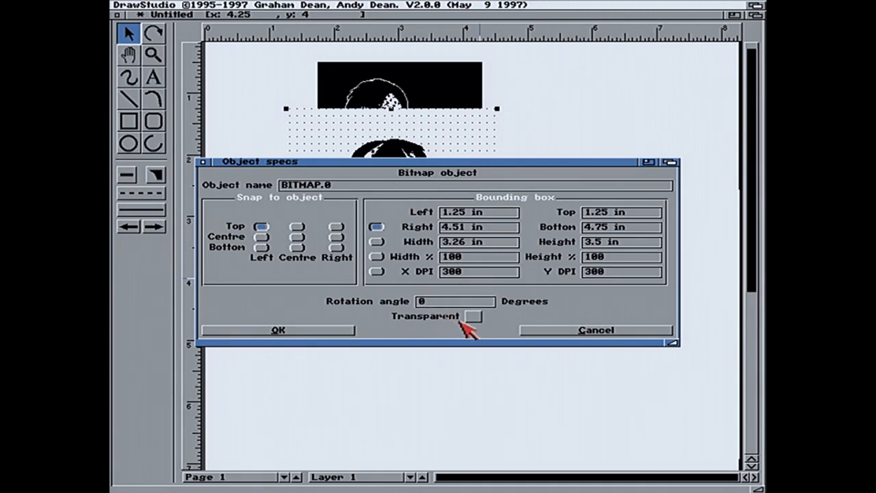
pyautogui.click(348, 332)
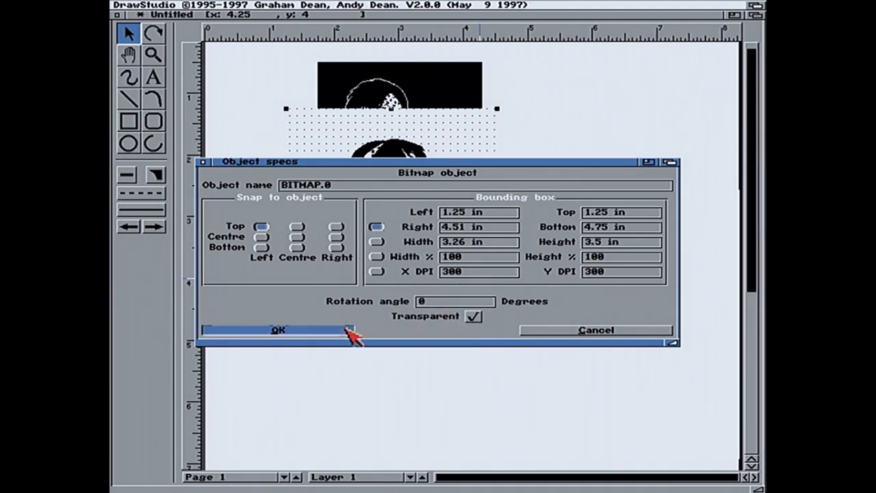
# Move the girl bitmap up so it overlaps the black rectangle's edge, and examine the overlapping outlines up close around her head
pyautogui.moveTo(420, 324); pyautogui.dragTo(311, 264)
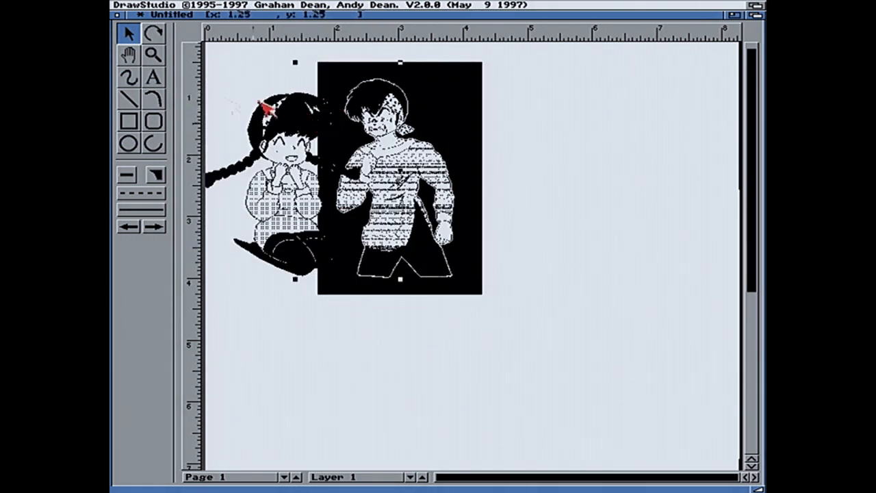
pyautogui.click(152, 55)
pyautogui.moveTo(349, 256); pyautogui.dragTo(384, 54)
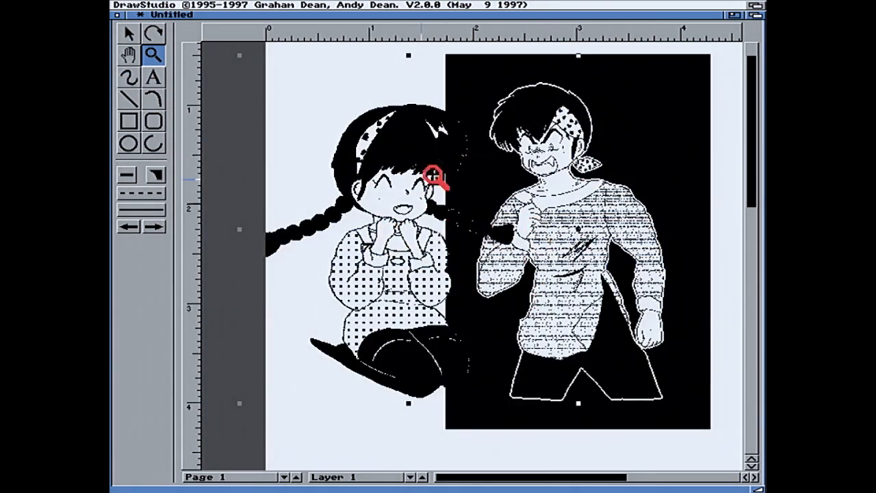
pyautogui.moveTo(440, 88); pyautogui.dragTo(497, 230)
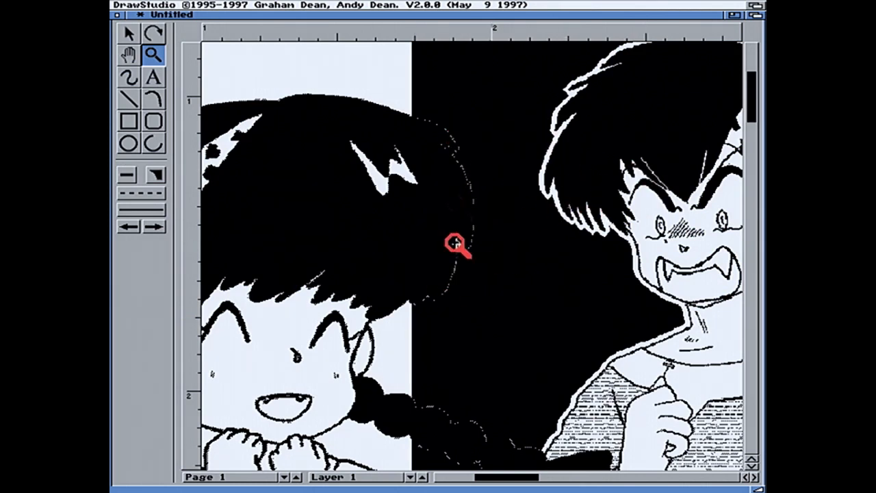
pyautogui.rightClick(155, 44)
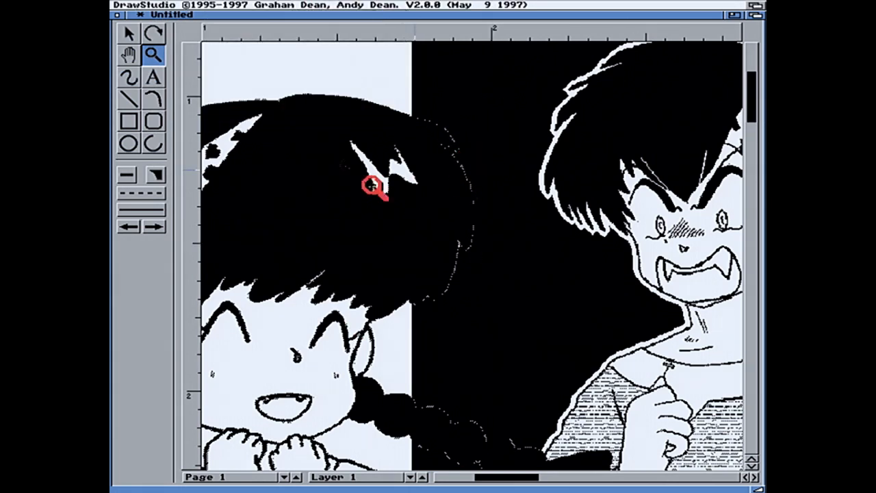
pyautogui.rightClick(253, 10)
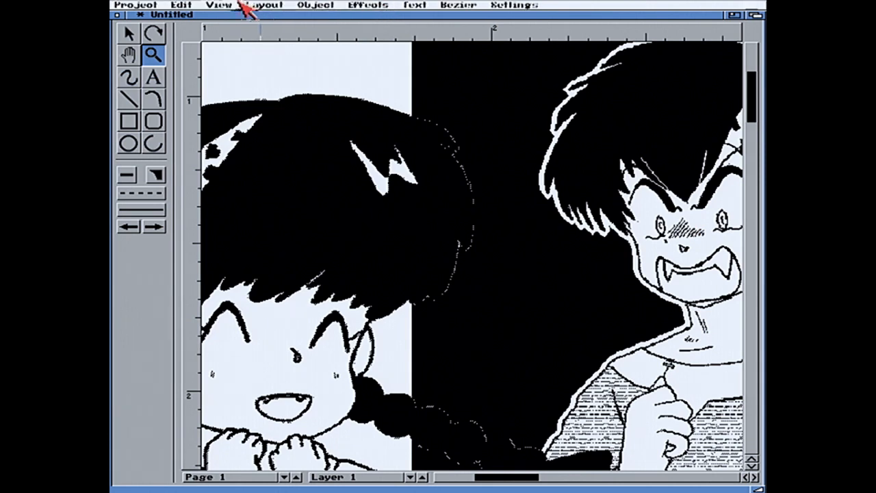
pyautogui.rightClick(250, 51)
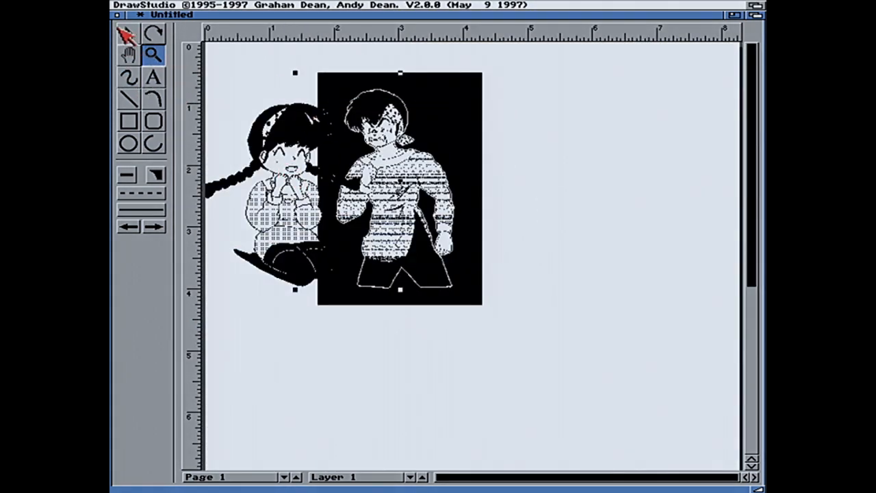
# Move the black-backed character to about 0.25 in across and 0.5 in down, and the girl bitmap to about 4.5 in across and 0.5 in down
pyautogui.click(120, 29)
pyautogui.moveTo(398, 136); pyautogui.dragTo(571, 134)
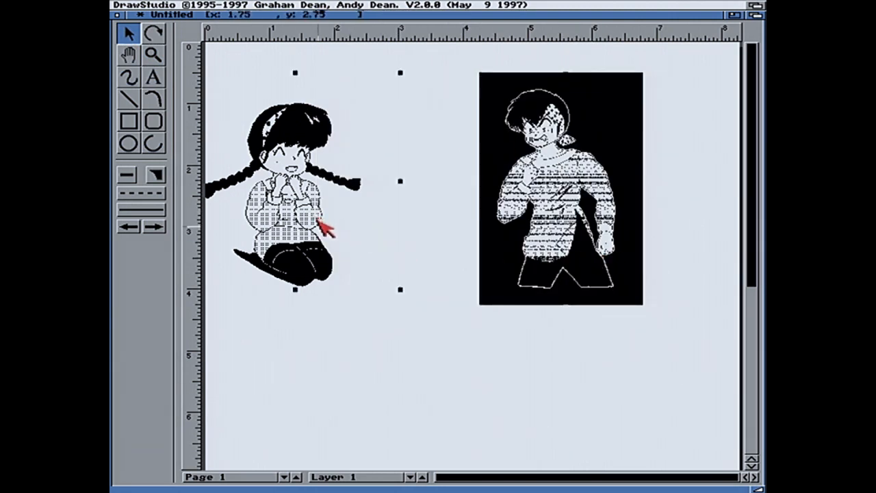
pyautogui.moveTo(331, 221); pyautogui.dragTo(409, 327)
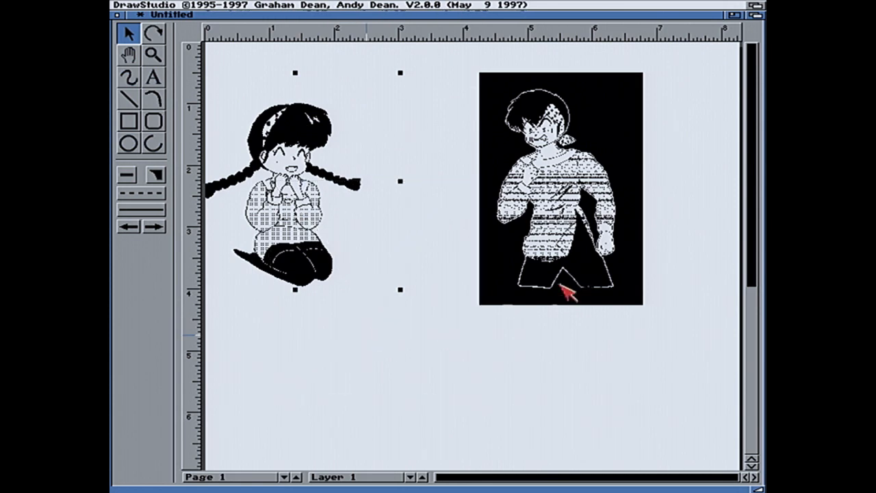
pyautogui.moveTo(580, 231); pyautogui.dragTo(321, 232)
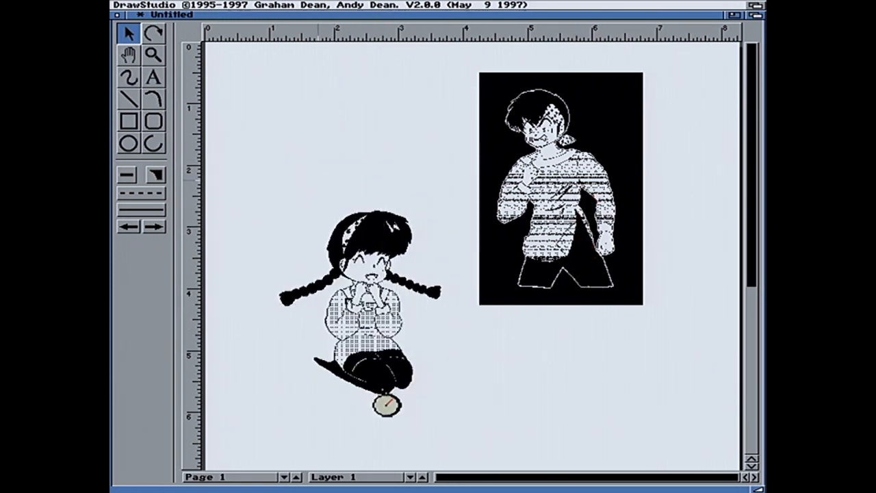
pyautogui.moveTo(530, 346); pyautogui.dragTo(596, 260)
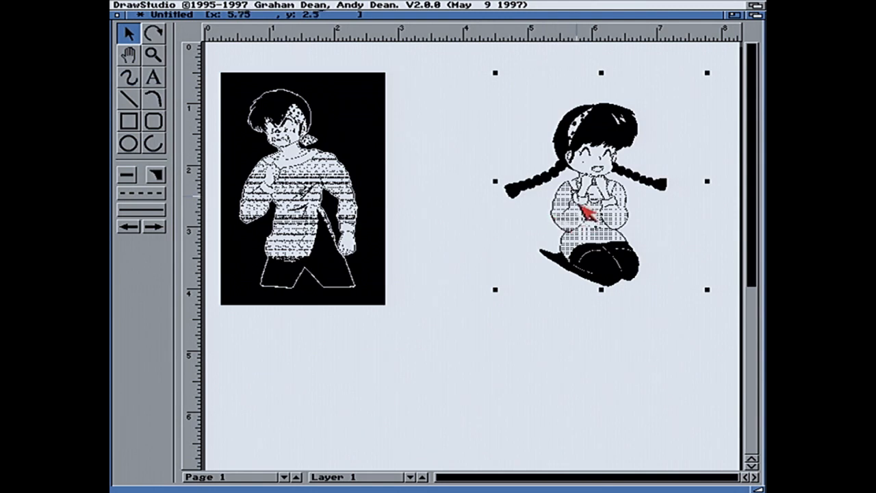
# Flip the girl bitmap horizontally and inspect the mirrored artwork up close before returning to the full page width
pyautogui.rightClick(271, 6)
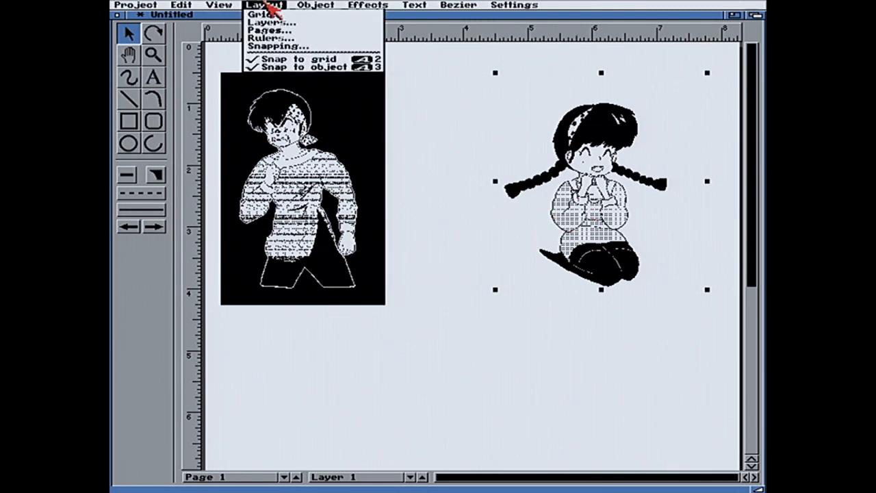
pyautogui.moveTo(330, 8)
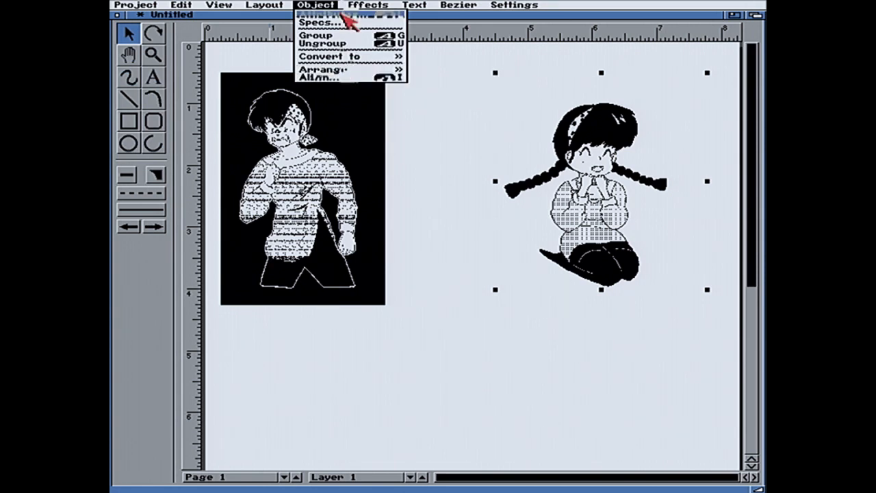
pyautogui.moveTo(369, 7)
pyautogui.click(376, 54)
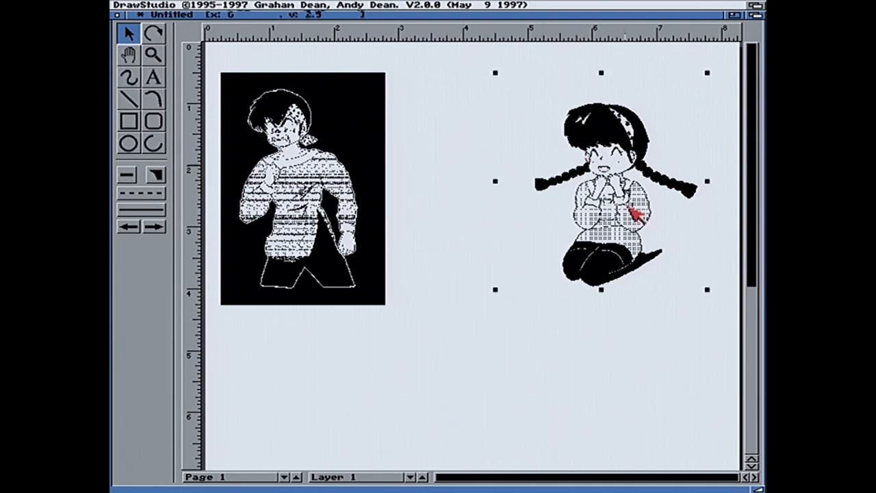
pyautogui.click(147, 58)
pyautogui.moveTo(480, 76); pyautogui.dragTo(701, 296)
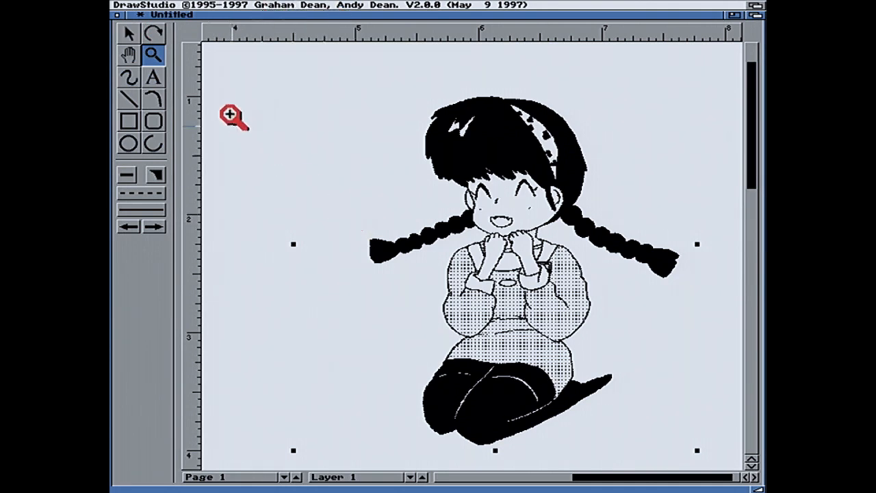
pyautogui.rightClick(233, 7)
pyautogui.click(231, 52)
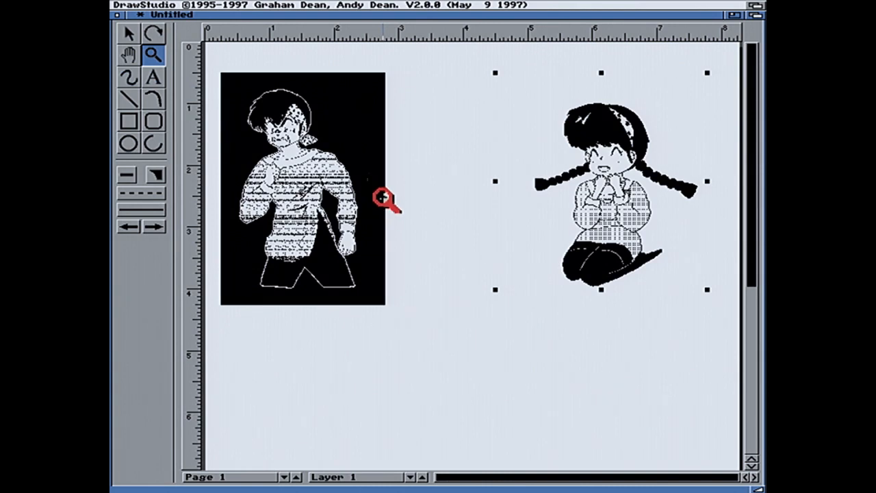
# Draw a thin-lined rectangle around the girl from about 4.25 in across, 0.25 in down to 8 in across, 4.5 in down
pyautogui.click(128, 121)
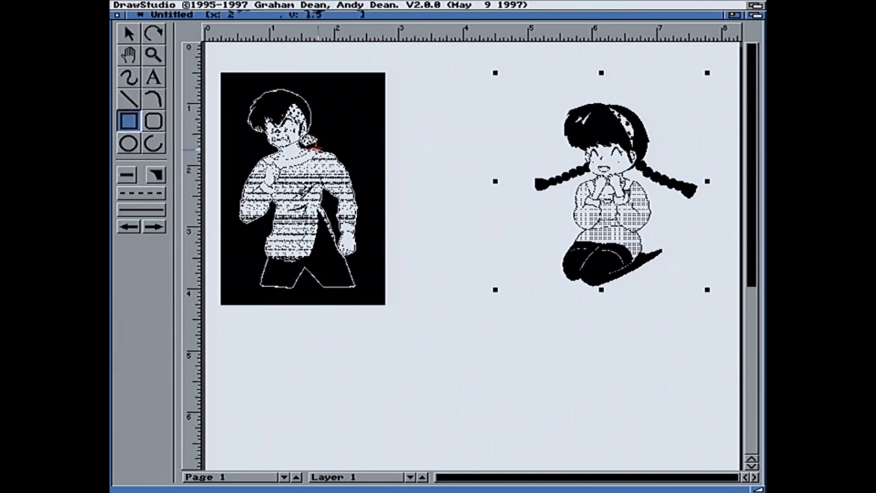
pyautogui.click(154, 211)
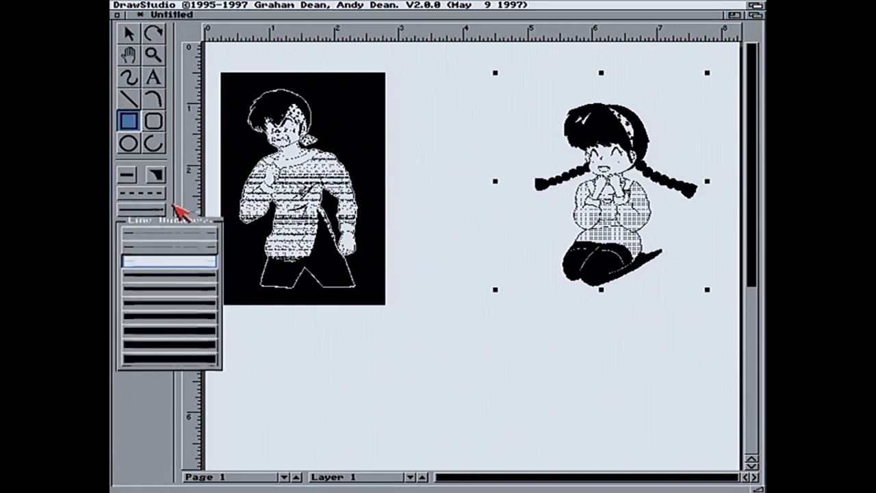
pyautogui.click(164, 258)
pyautogui.moveTo(483, 65)
pyautogui.mouseDown()
pyautogui.moveTo(561, 134)
pyautogui.moveTo(712, 324)
pyautogui.moveTo(729, 312)
pyautogui.mouseUp()
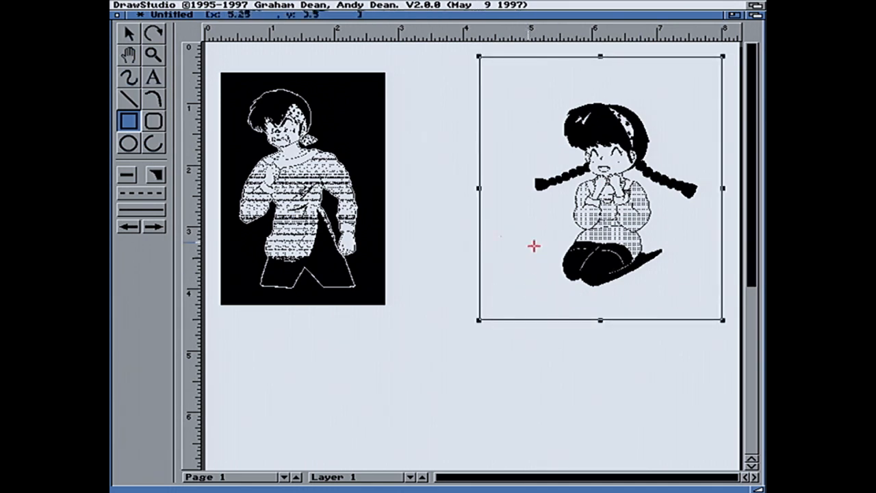
# Move the girl bitmap against the lower-left corner of the rectangular frame
pyautogui.click(128, 33)
pyautogui.click(623, 214)
pyautogui.moveTo(623, 213); pyautogui.dragTo(594, 256)
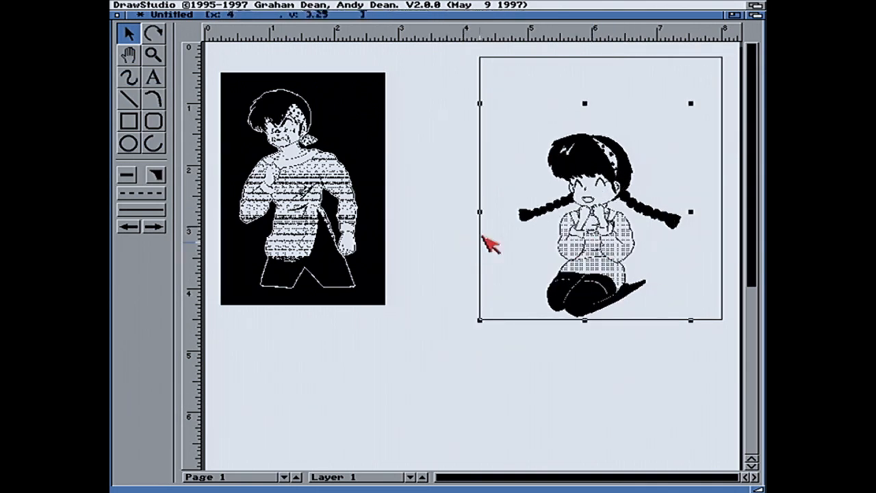
# Draw a nearly horizontal line across the girl, send it behind her bitmap, and delete the line
pyautogui.click(133, 106)
pyautogui.moveTo(452, 221); pyautogui.dragTo(690, 217)
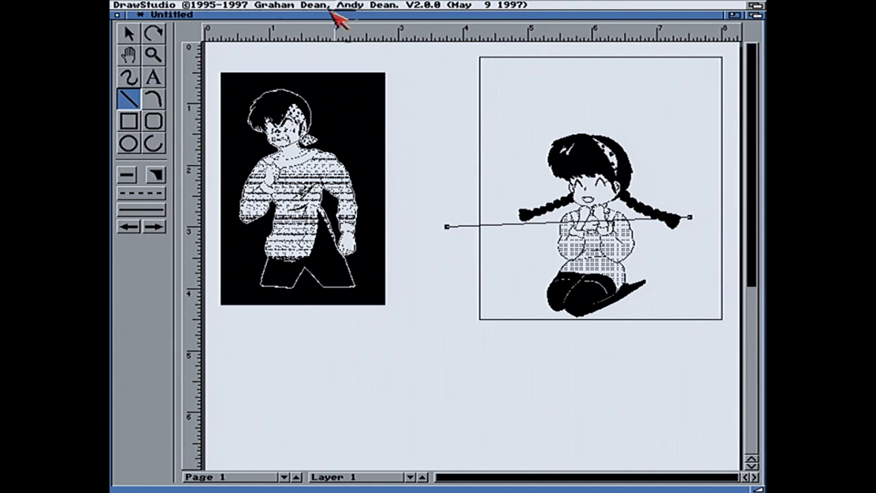
pyautogui.rightClick(252, 13)
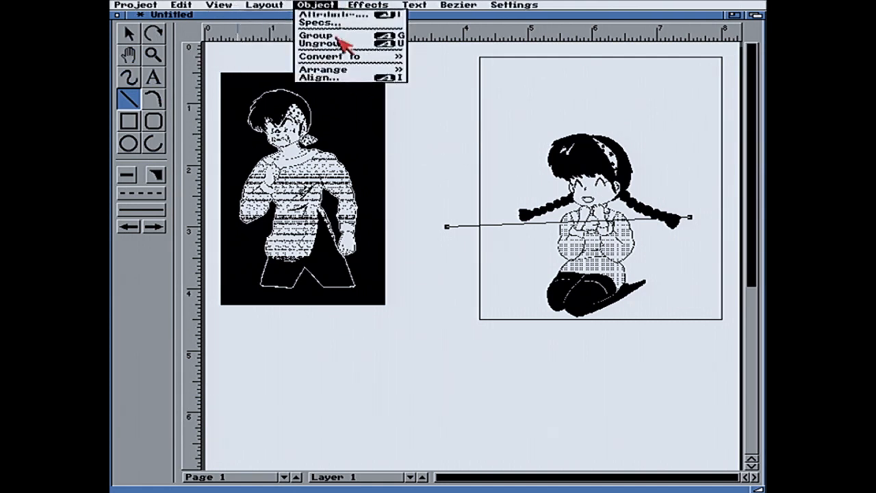
pyautogui.rightClick(450, 75)
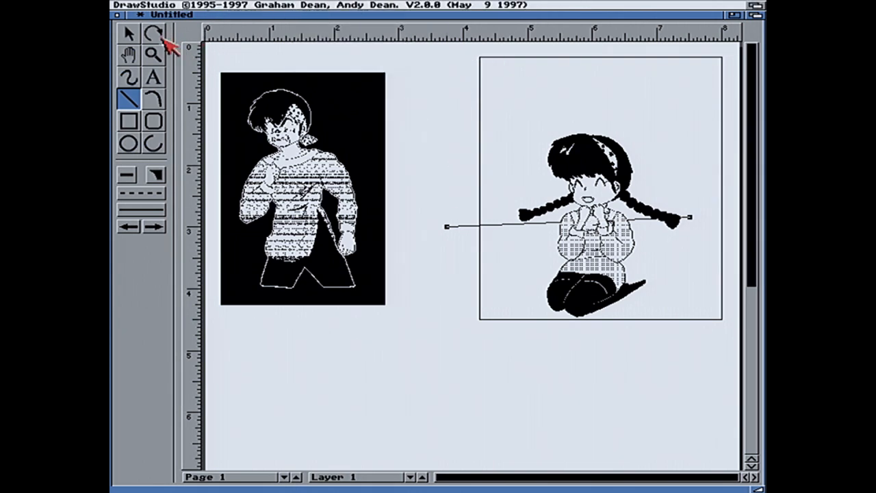
pyautogui.click(127, 32)
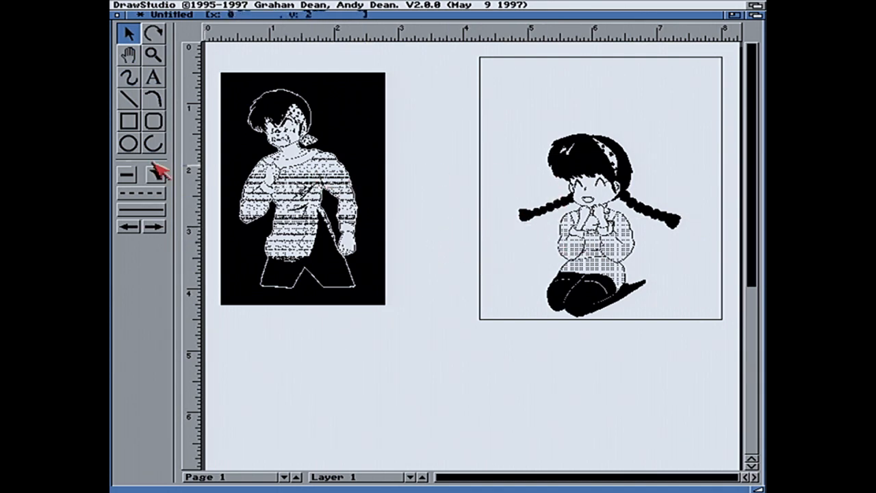
# Place the girl bitmap inside the frame at about 4.5 in across and 0.5 in down, and deselect it
pyautogui.click(591, 231)
pyautogui.moveTo(591, 231); pyautogui.dragTo(607, 200)
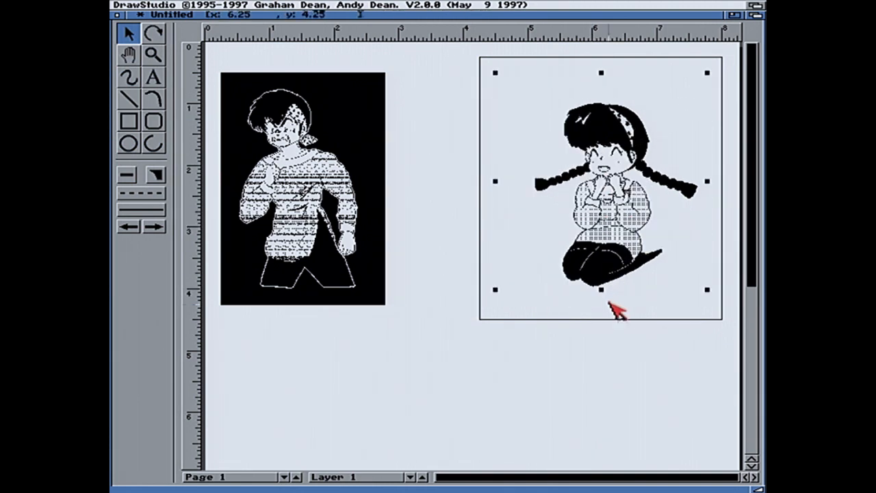
pyautogui.rightClick(256, 5)
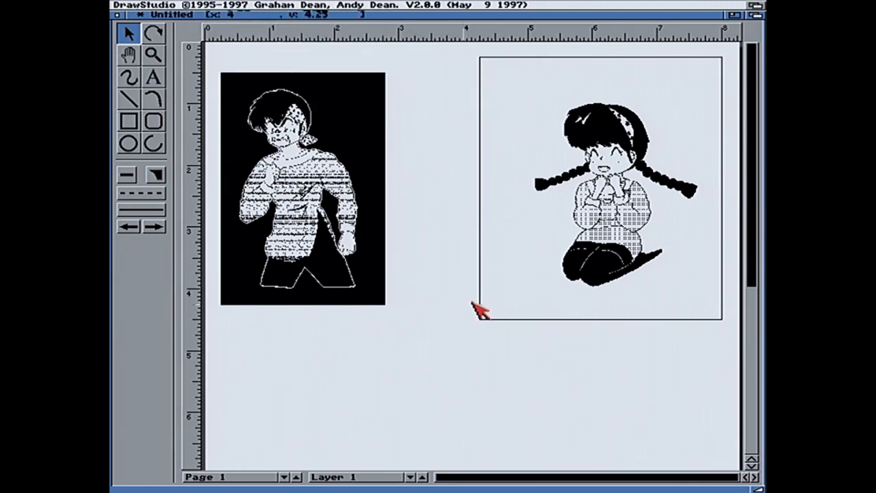
# Ungroup the black rectangle and its character, and place both together at about 0.75 in across and 1.5 in down the page
pyautogui.moveTo(299, 193); pyautogui.dragTo(460, 250)
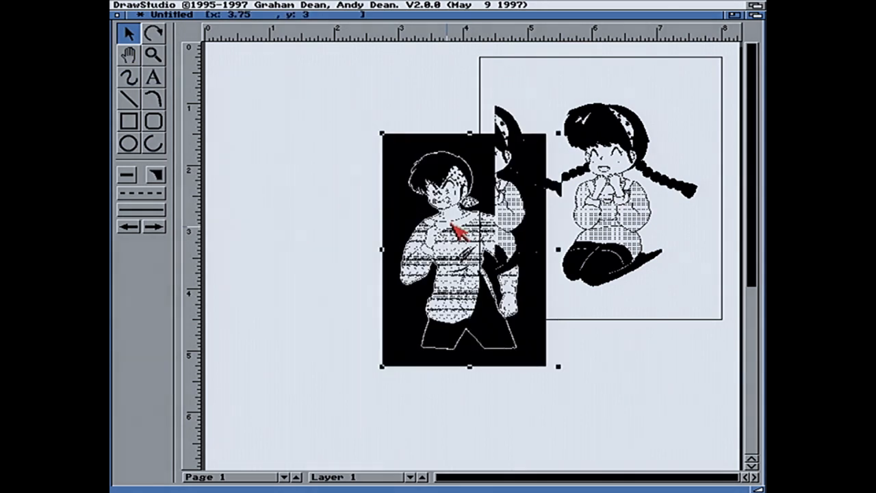
pyautogui.rightClick(263, 7)
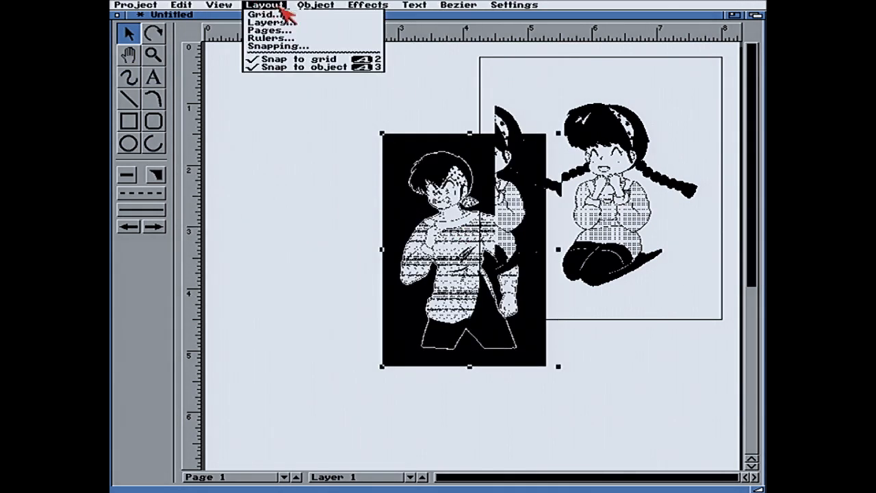
pyautogui.click(308, 43)
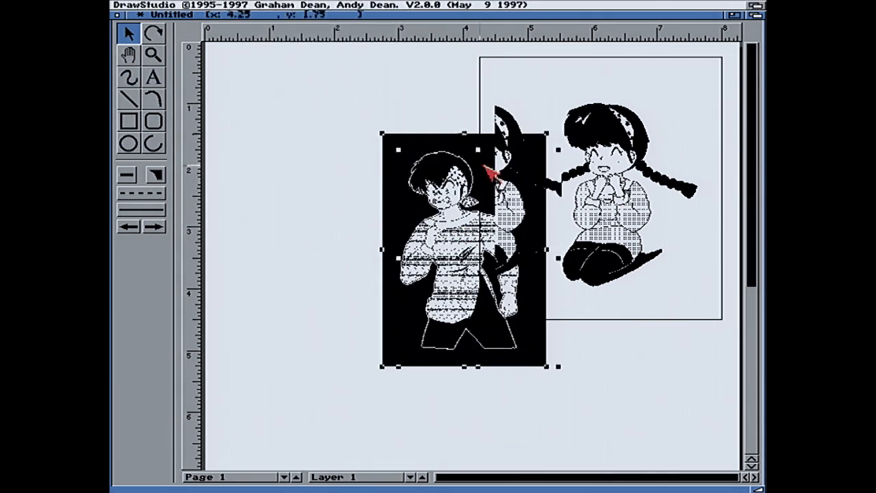
pyautogui.moveTo(435, 194); pyautogui.dragTo(305, 194)
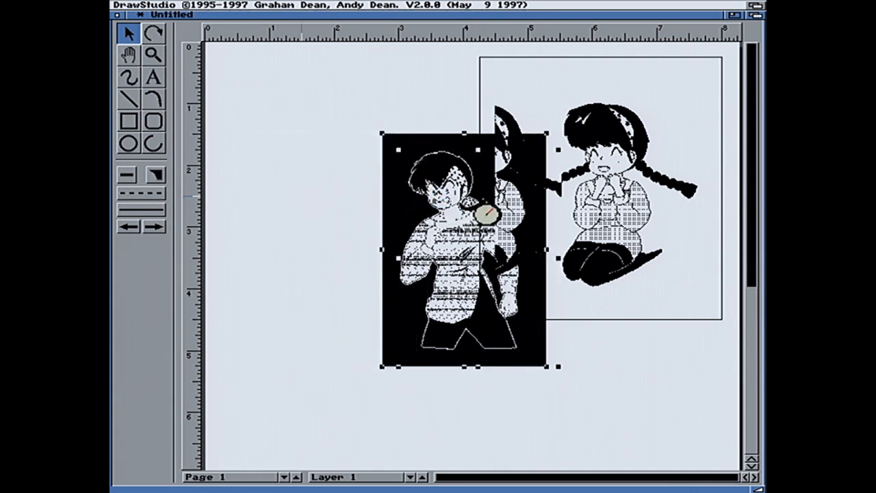
pyautogui.click(419, 68)
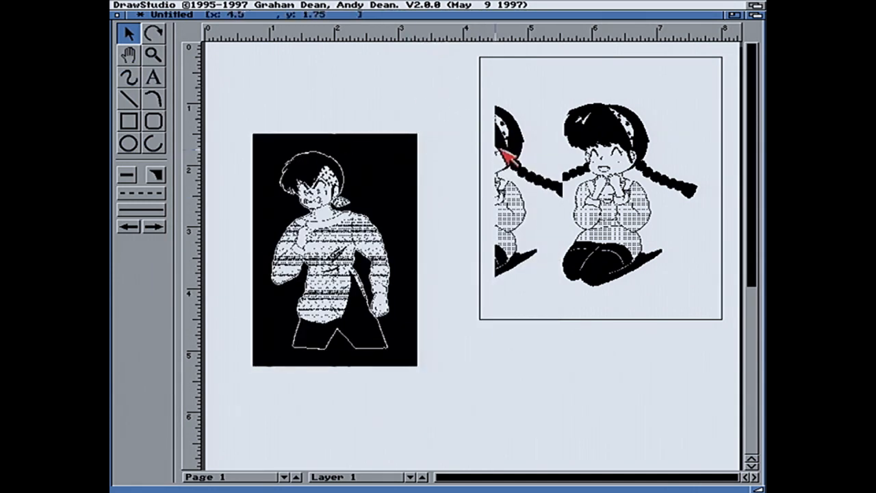
# Review the girl bitmap's object specs without changing them, and look over the lower part of the page before returning to the top
pyautogui.doubleClick(550, 161)
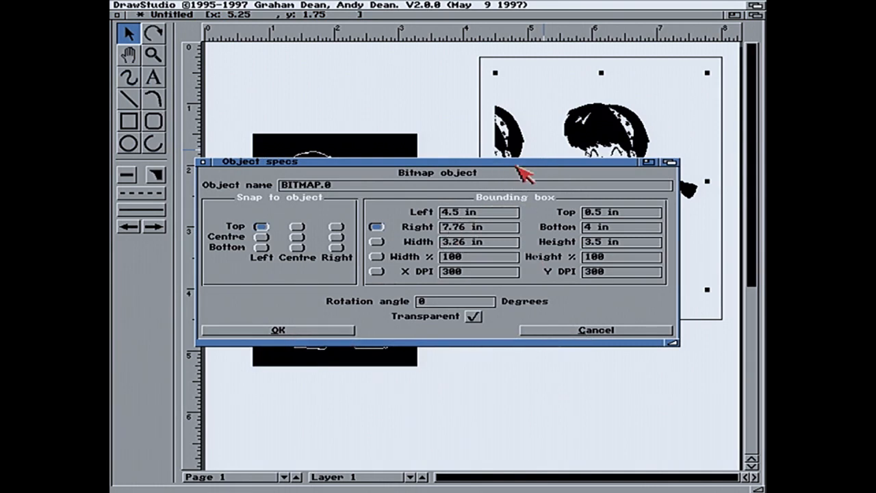
pyautogui.moveTo(523, 164); pyautogui.dragTo(561, 252)
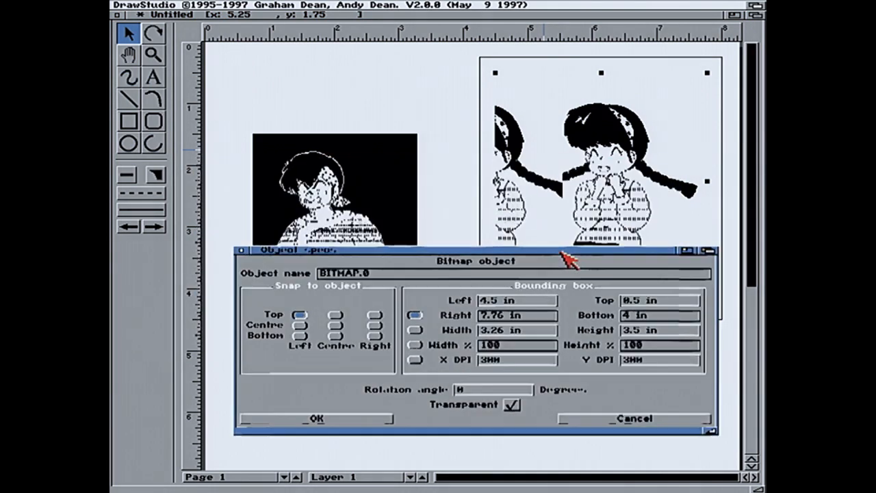
pyautogui.click(620, 419)
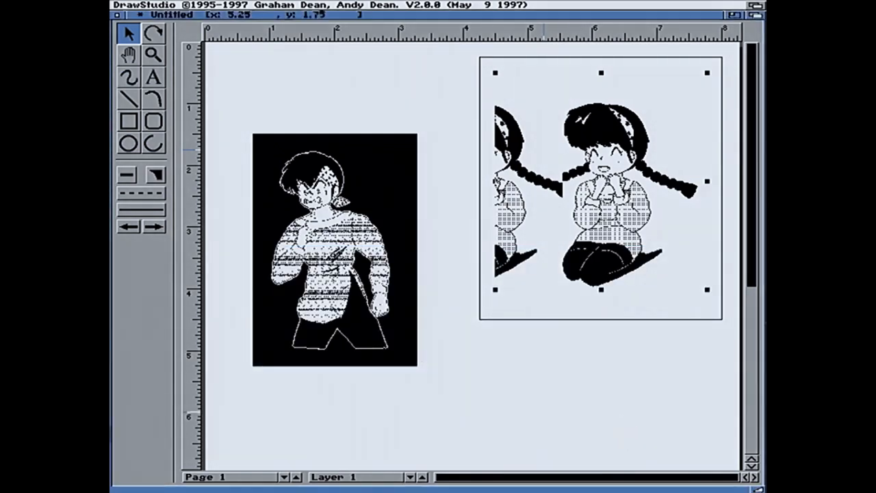
pyautogui.click(755, 301)
pyautogui.click(755, 301)
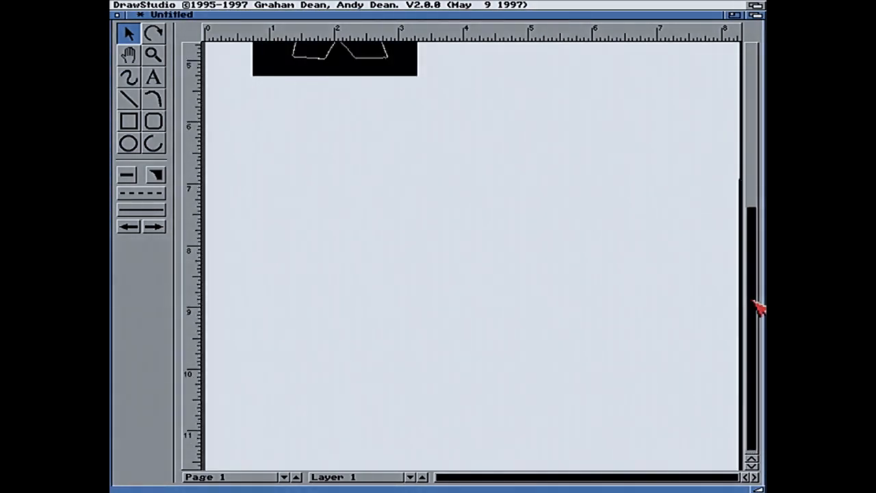
pyautogui.click(756, 188)
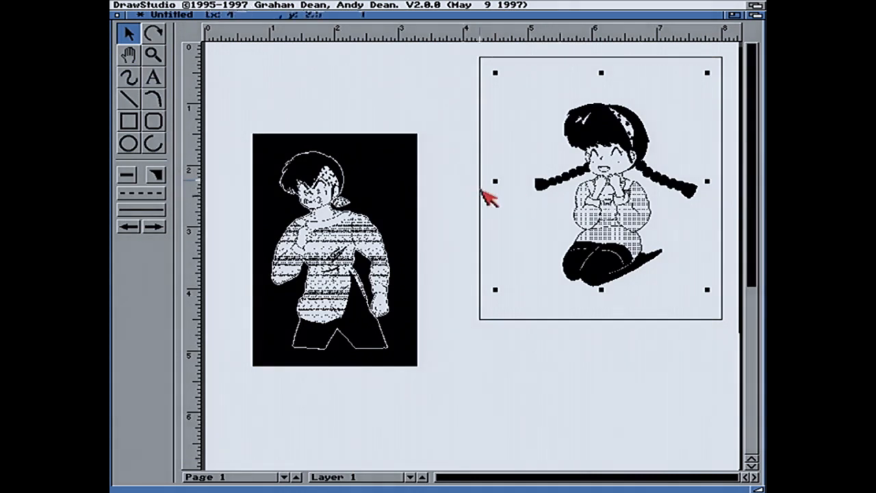
# Delete the black rectangle behind the male character and move his bitmap to about 2.75 in across and 1.25 in down
pyautogui.click(321, 230)
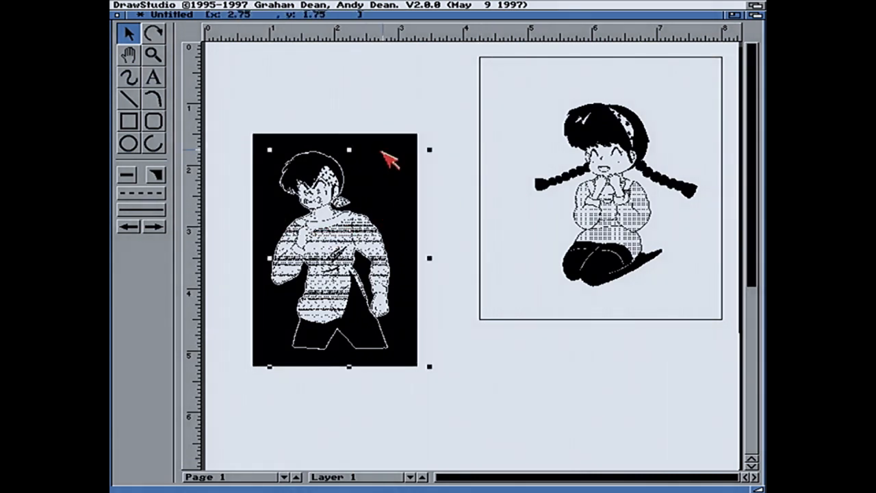
pyautogui.moveTo(342, 213); pyautogui.dragTo(448, 198)
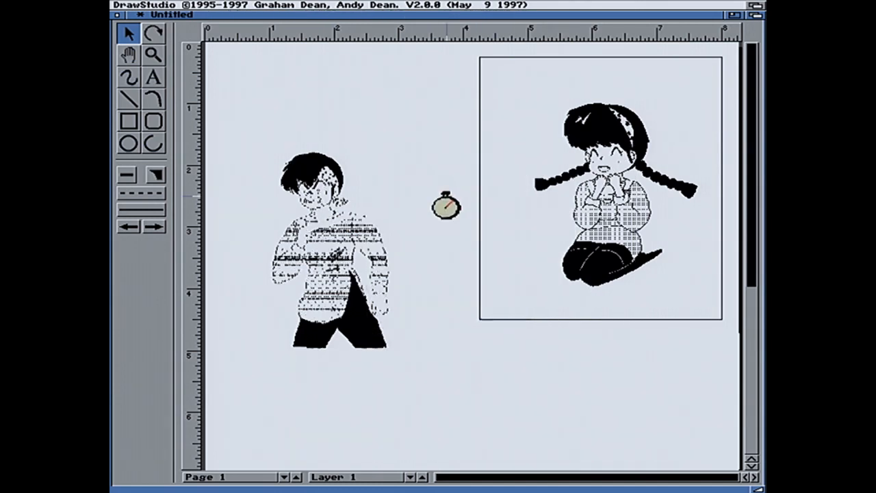
pyautogui.moveTo(479, 235); pyautogui.dragTo(455, 230)
# Bring the male character bitmap to the front of the frame and girl bitmap
pyautogui.rightClick(455, 231)
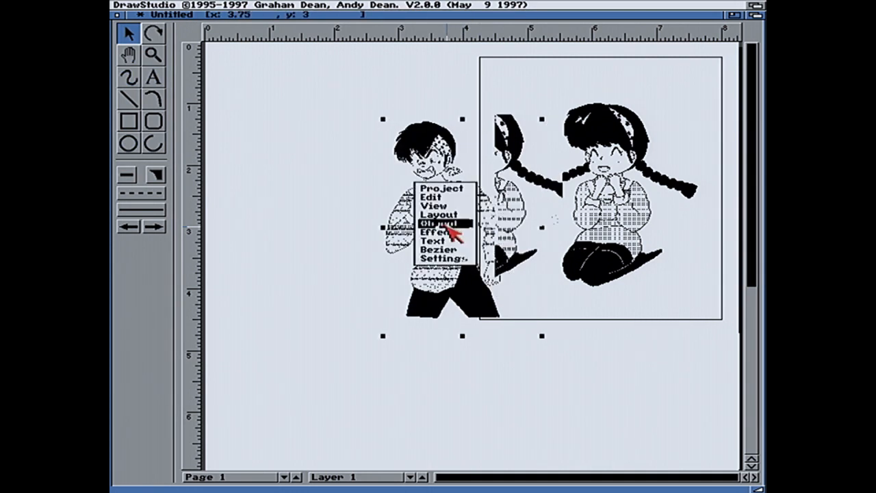
pyautogui.click(407, 234)
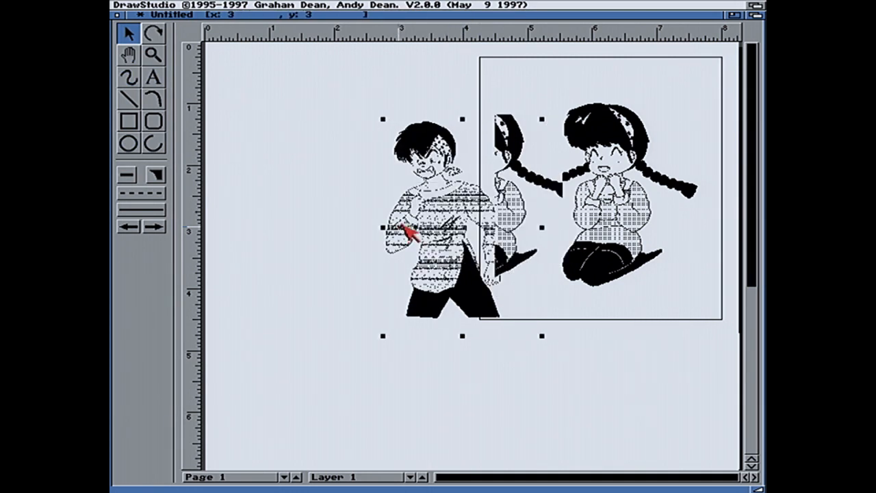
pyautogui.rightClick(244, 10)
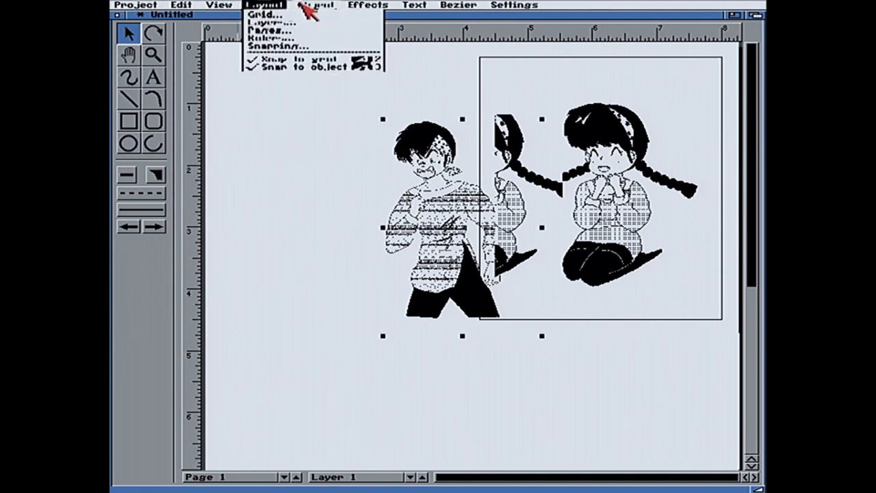
pyautogui.moveTo(342, 70)
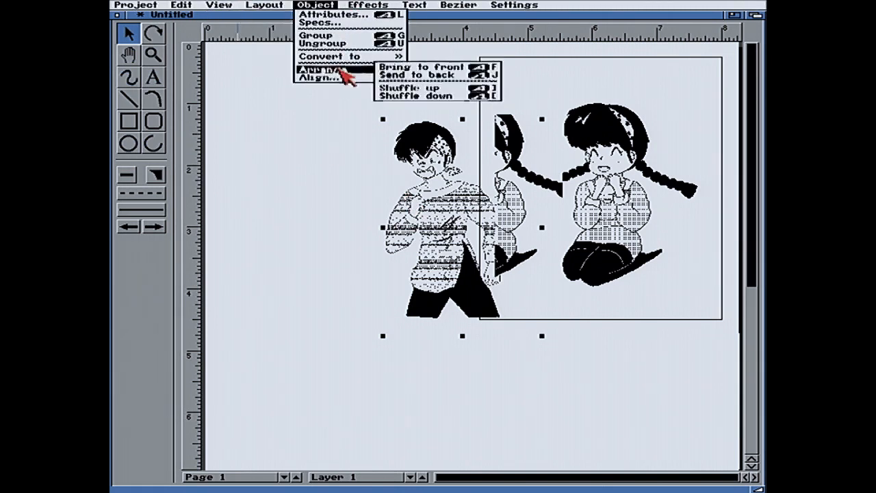
pyautogui.click(443, 69)
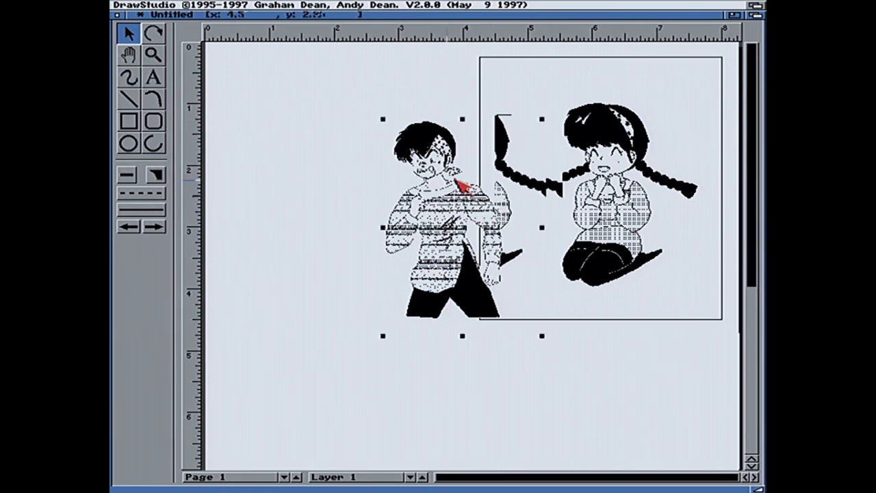
# Reposition the male character bitmap over the frame's left edge, ending at about 3 in across and 1.25 in down
pyautogui.click(157, 59)
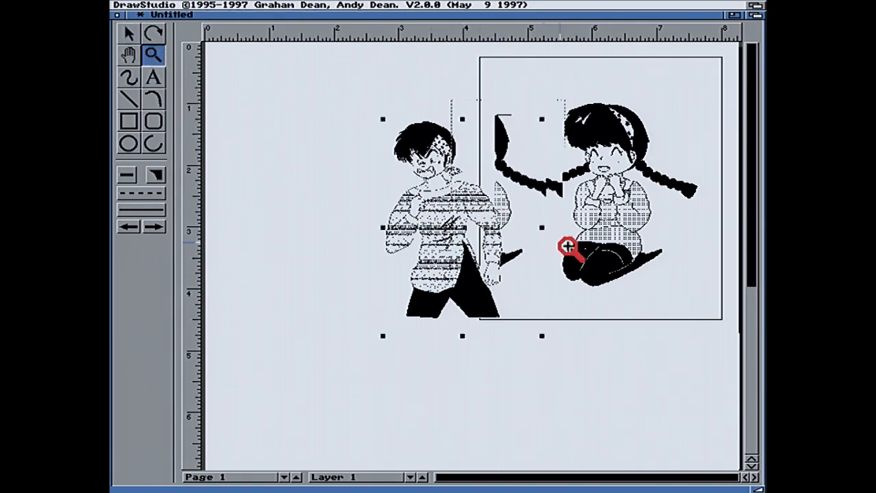
pyautogui.click(577, 280)
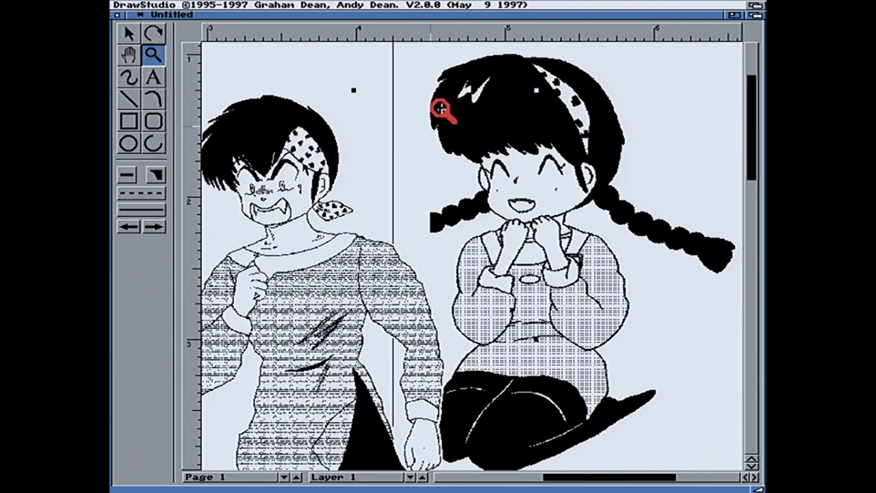
pyautogui.click(314, 84)
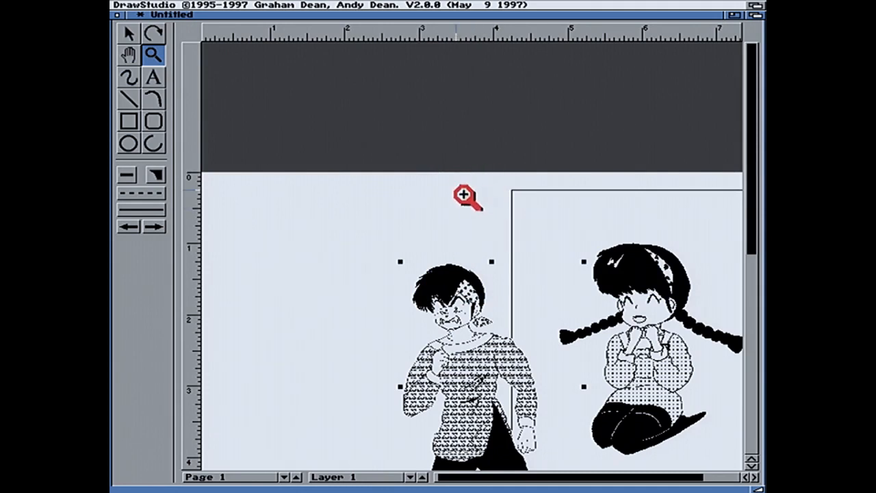
pyautogui.click(129, 33)
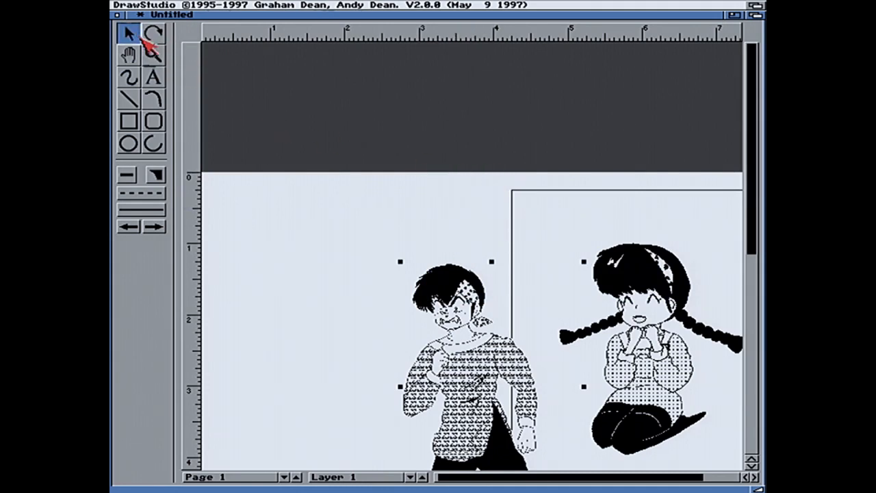
pyautogui.moveTo(476, 361); pyautogui.dragTo(498, 341)
pyautogui.moveTo(491, 340); pyautogui.dragTo(509, 322)
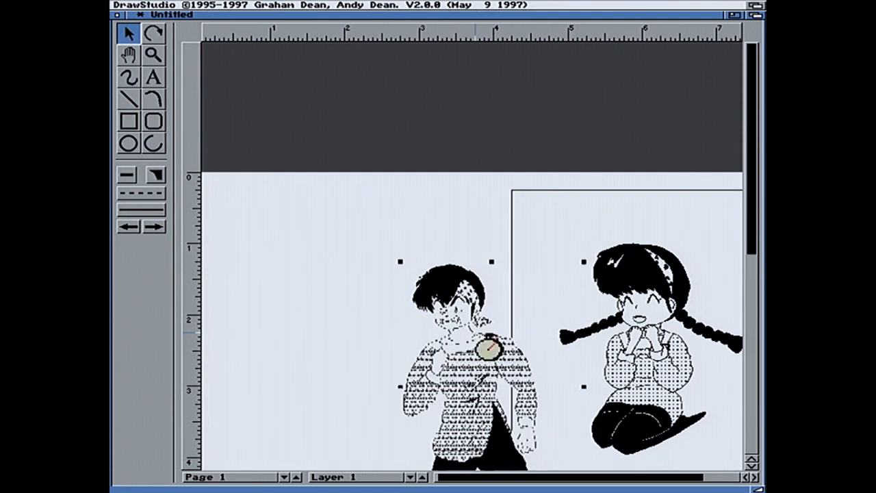
pyautogui.moveTo(756, 257); pyautogui.dragTo(751, 290)
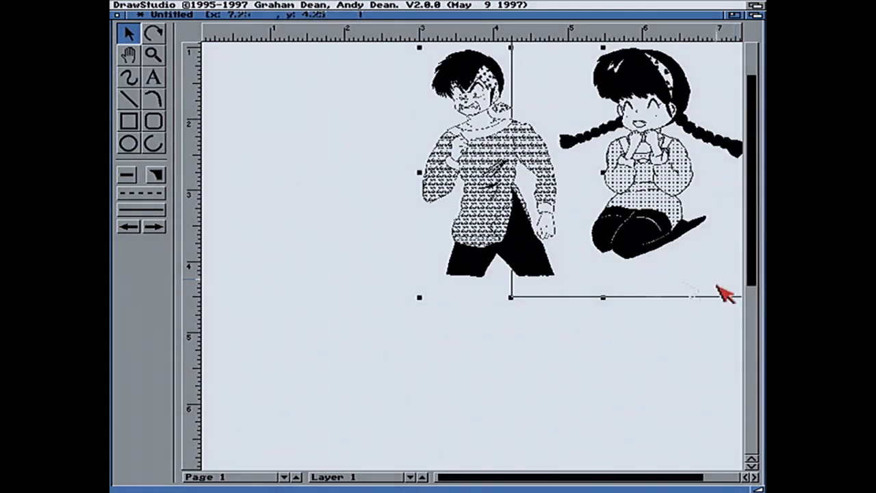
pyautogui.moveTo(527, 223); pyautogui.dragTo(495, 225)
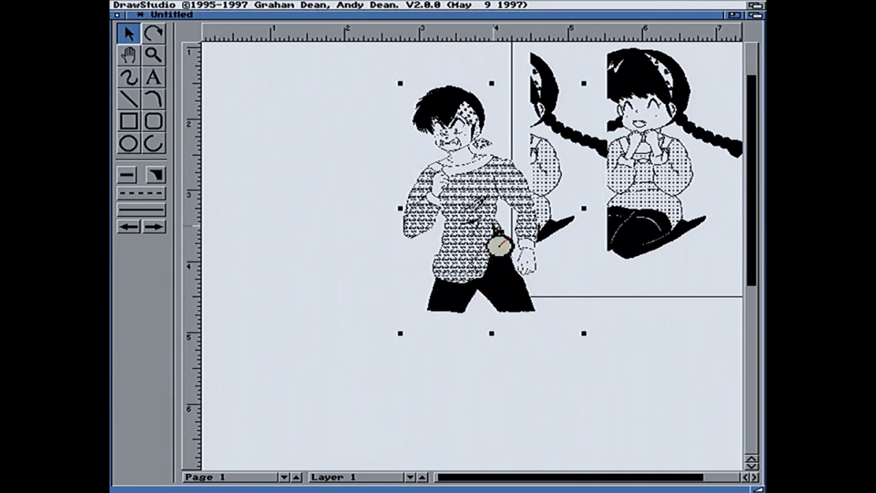
# Enlarge the male character bitmap to about 3.75 in wide and 5.25 in tall, keeping it across the frame's left edge
pyautogui.moveTo(421, 314); pyautogui.dragTo(321, 415)
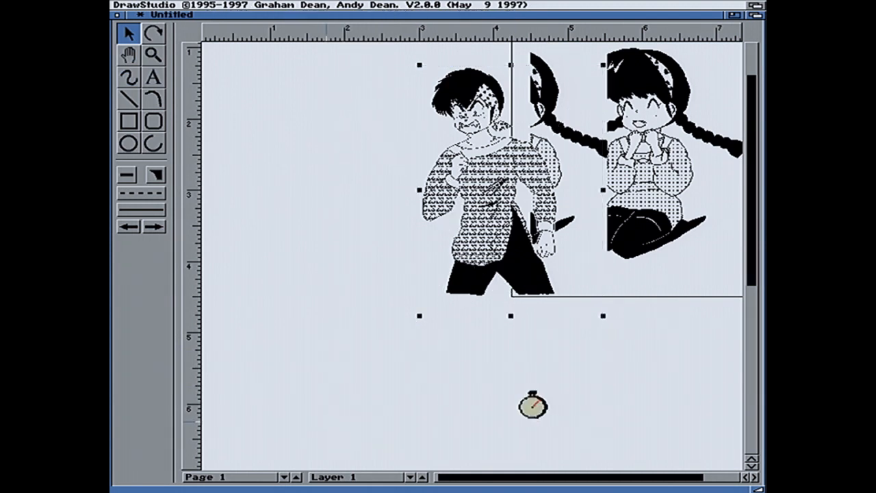
pyautogui.moveTo(453, 293); pyautogui.dragTo(465, 251)
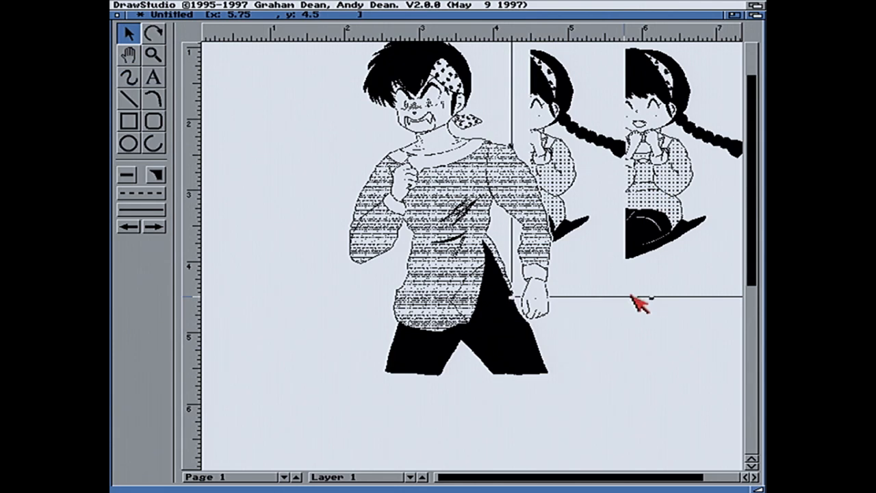
# Place the frame at about 0.25 in across and 1 in down, and the male character at about 4.5 in across and 2.25 in down
pyautogui.moveTo(633, 297)
pyautogui.mouseDown()
pyautogui.moveTo(303, 294)
pyautogui.moveTo(401, 307)
pyautogui.moveTo(348, 335)
pyautogui.moveTo(337, 361)
pyautogui.mouseUp()
pyautogui.moveTo(515, 254)
pyautogui.mouseDown()
pyautogui.moveTo(664, 258)
pyautogui.moveTo(609, 278)
pyautogui.moveTo(619, 280)
pyautogui.mouseUp()
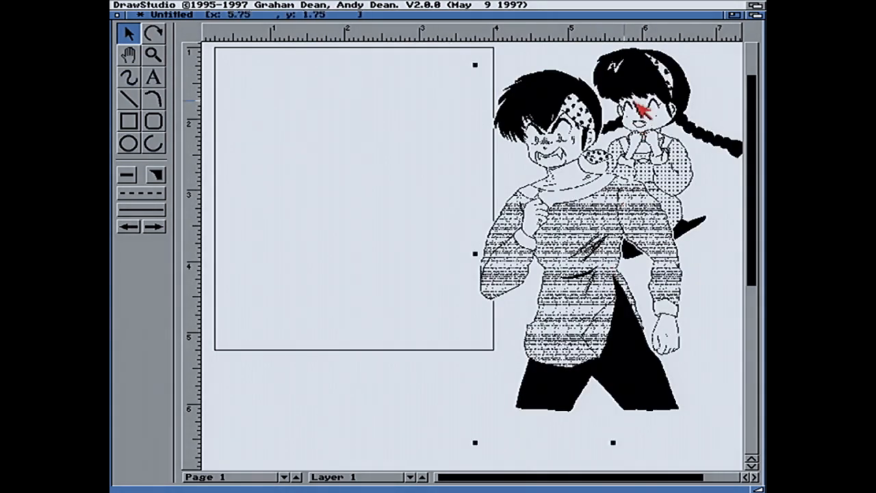
pyautogui.moveTo(650, 93); pyautogui.dragTo(677, 150)
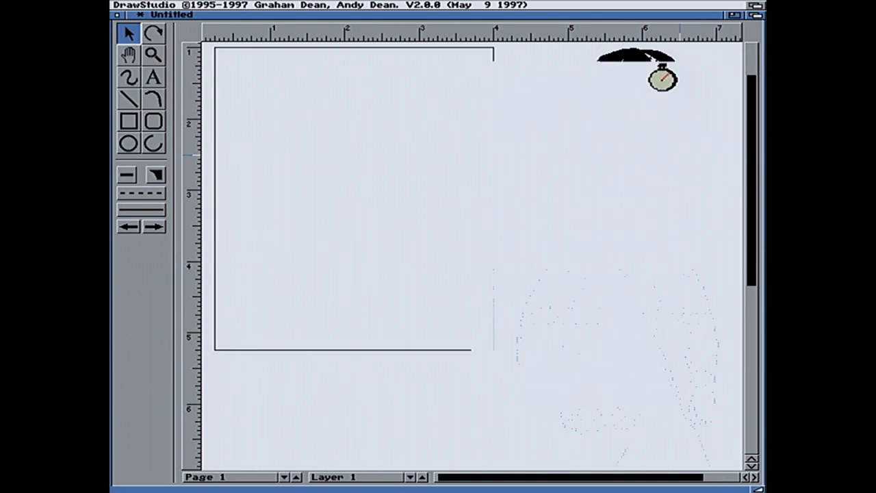
# Place the girl bitmap inside the frame at about 0.5 in across and 1.25 in down, and flip it horizontally
pyautogui.doubleClick(660, 71)
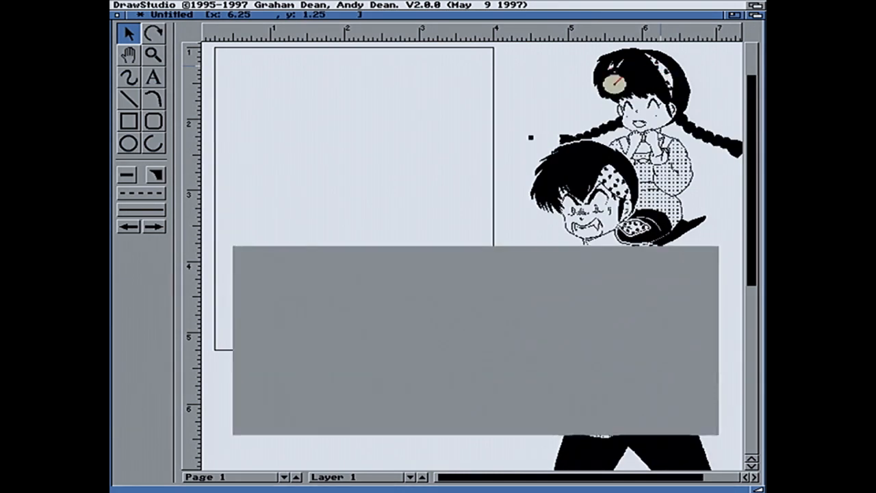
pyautogui.click(633, 416)
pyautogui.moveTo(632, 68); pyautogui.dragTo(333, 123)
pyautogui.click(369, 4)
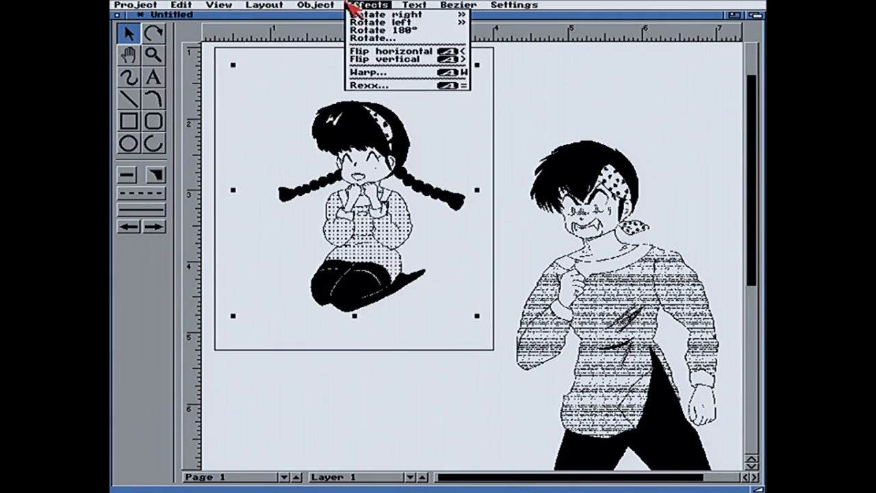
pyautogui.click(383, 53)
# Place the male character at about 3.5 in across and 1 in down, and set the view magnification to 75%
pyautogui.moveTo(596, 244); pyautogui.dragTo(548, 166)
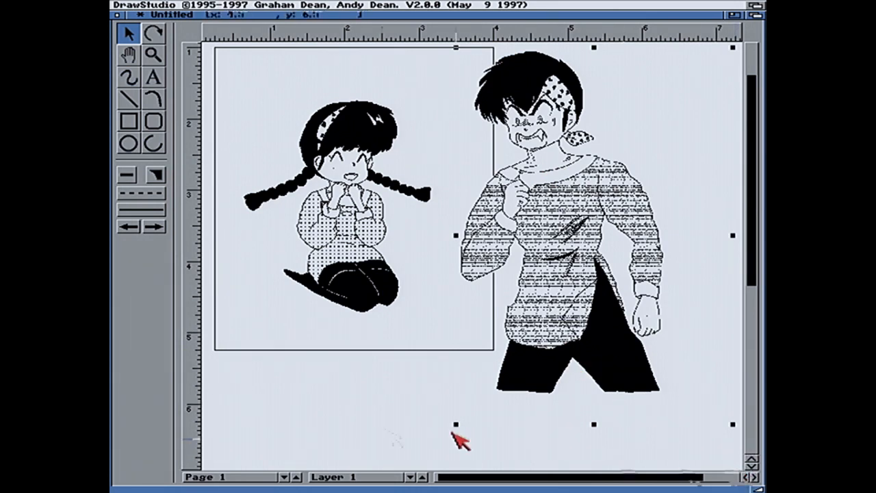
pyautogui.rightClick(226, 8)
pyautogui.click(226, 14)
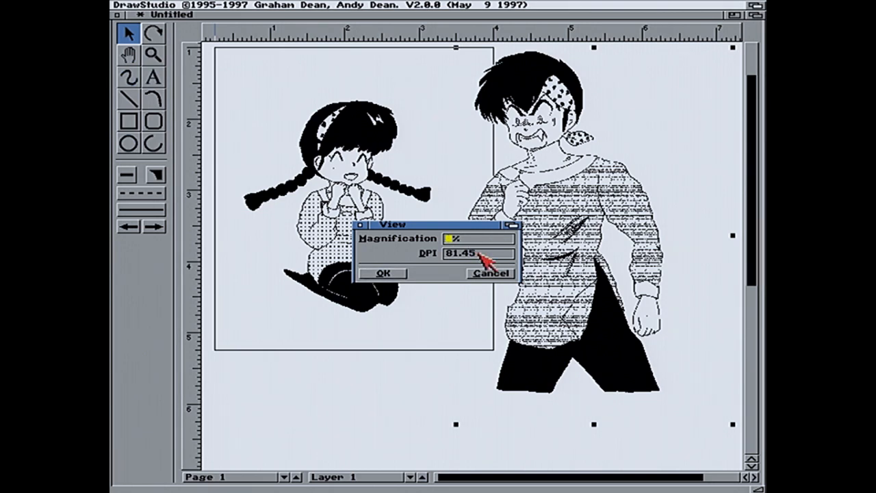
pyautogui.write('75')
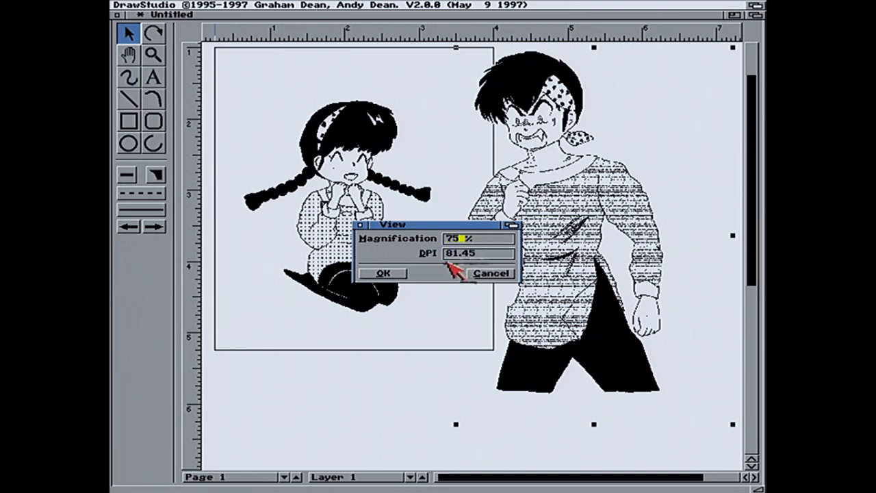
pyautogui.click(402, 273)
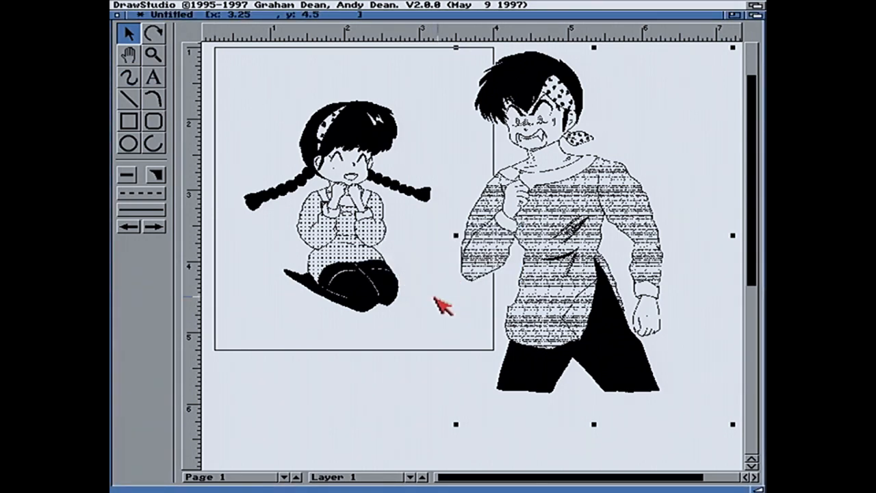
# Enlarge the male character to about 4.5 in wide and 6.5 in tall, placed at about 3.25 in across and 0.5 in down
pyautogui.rightClick(254, 10)
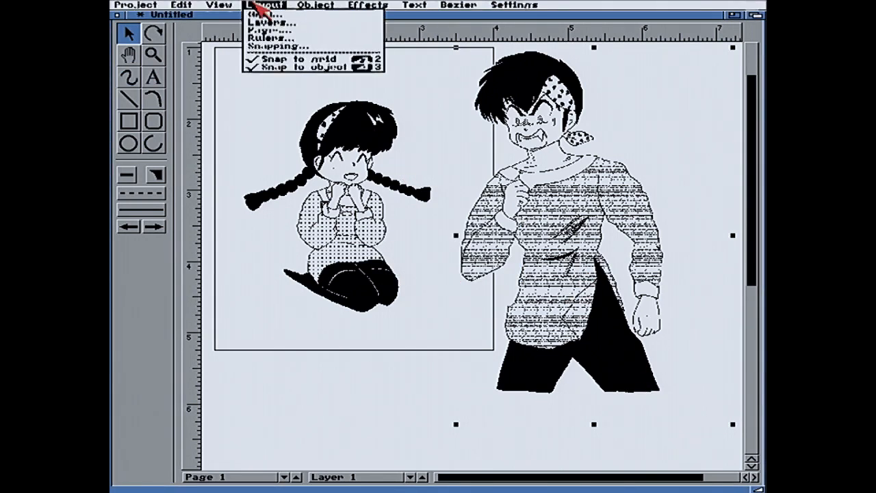
pyautogui.rightClick(212, 27)
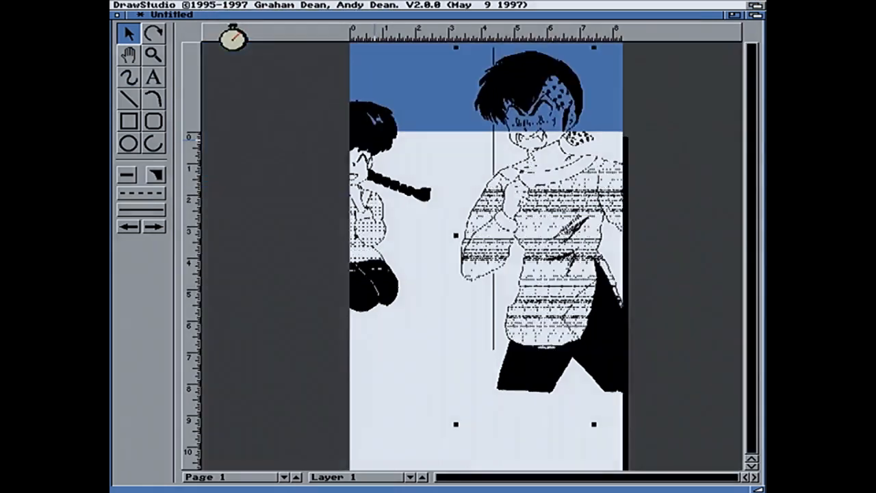
pyautogui.doubleClick(503, 245)
pyautogui.press('Escape')
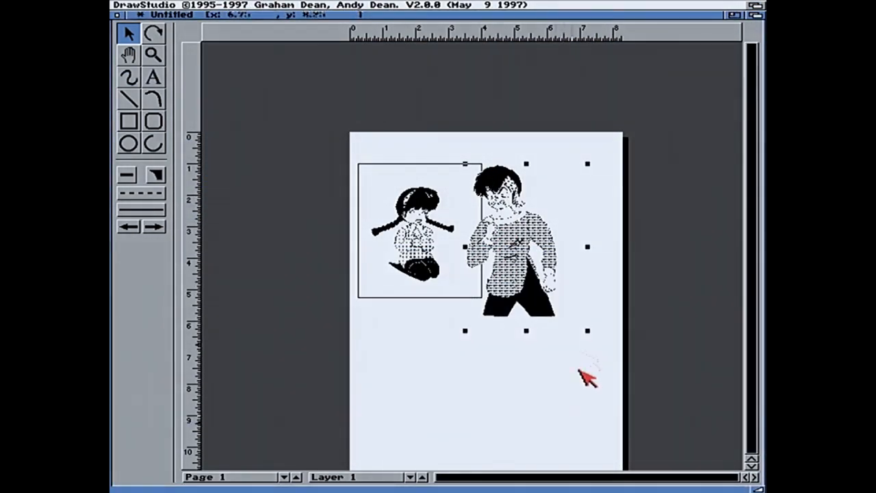
pyautogui.moveTo(596, 340); pyautogui.dragTo(613, 366)
pyautogui.moveTo(563, 327); pyautogui.dragTo(552, 309)
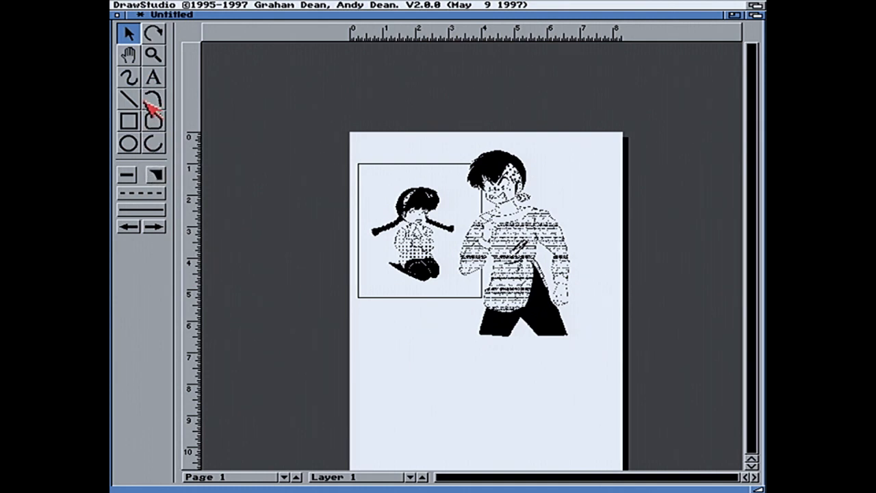
pyautogui.moveTo(532, 290); pyautogui.dragTo(517, 275)
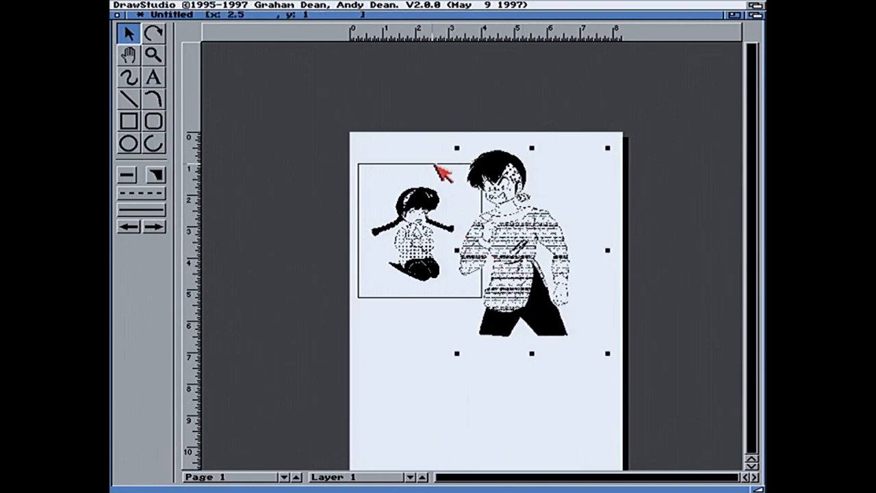
# Shorten the frame to about 3 in tall, place it about 0.5 in down the page, and move the girl to about 2.5 in down
pyautogui.moveTo(438, 168); pyautogui.dragTo(438, 143)
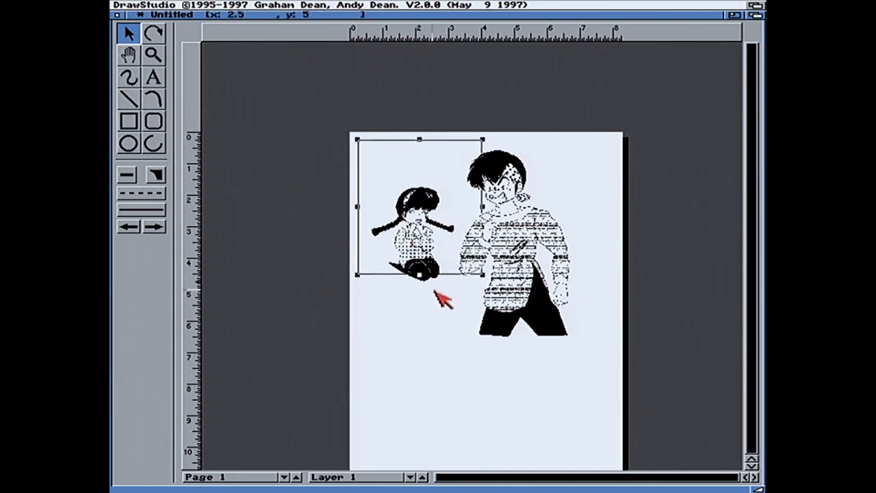
pyautogui.moveTo(420, 272); pyautogui.dragTo(418, 234)
pyautogui.moveTo(431, 176); pyautogui.dragTo(430, 215)
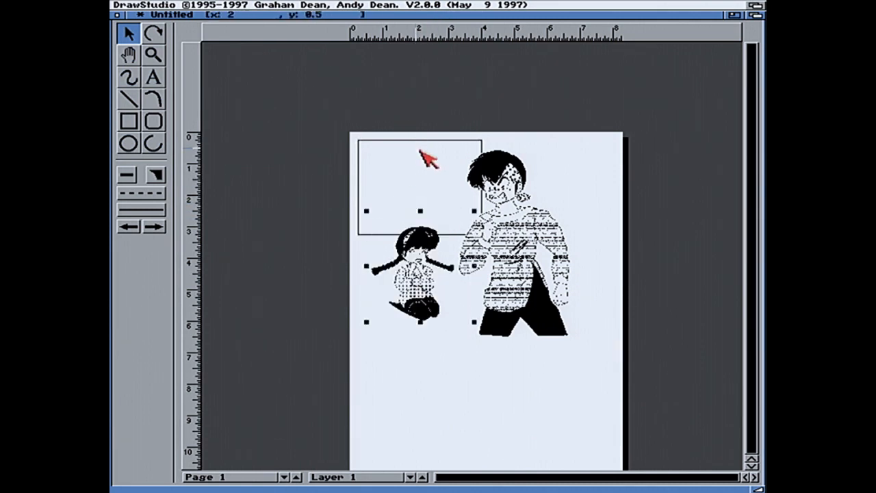
pyautogui.moveTo(432, 143); pyautogui.dragTo(433, 151)
# Enlarge the male character to about 5.5 by 7.75 in, and move the girl up into the frame at about 0.75 in down
pyautogui.click(550, 211)
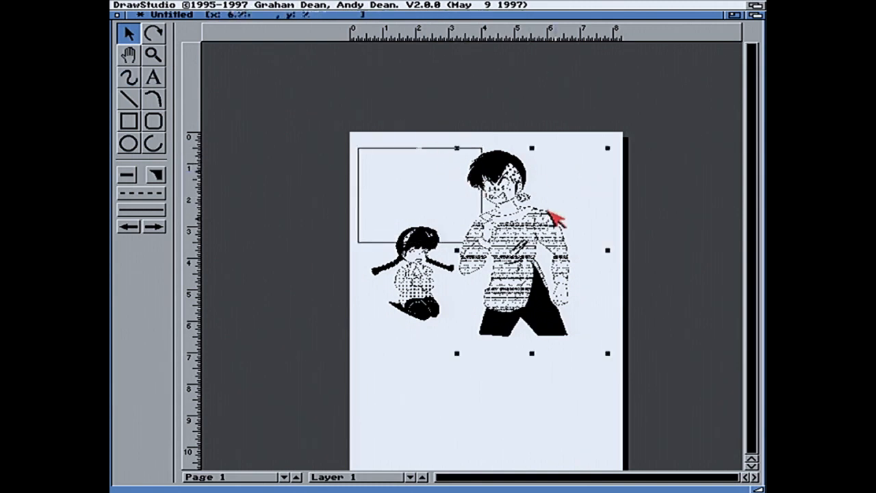
pyautogui.moveTo(559, 227); pyautogui.dragTo(535, 237)
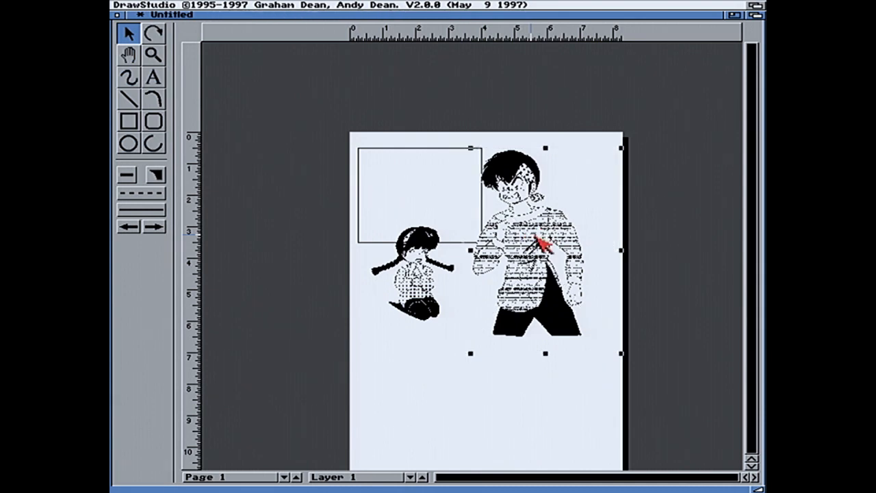
pyautogui.moveTo(613, 353); pyautogui.dragTo(643, 392)
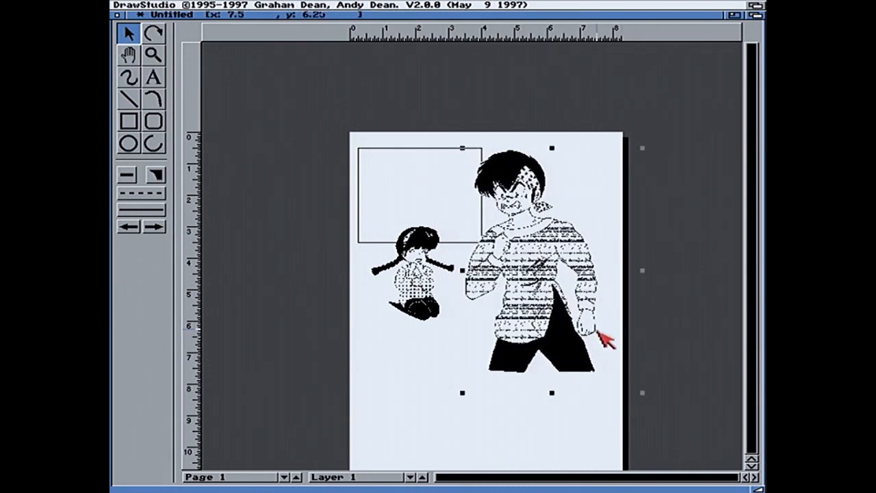
pyautogui.moveTo(416, 303); pyautogui.dragTo(438, 259)
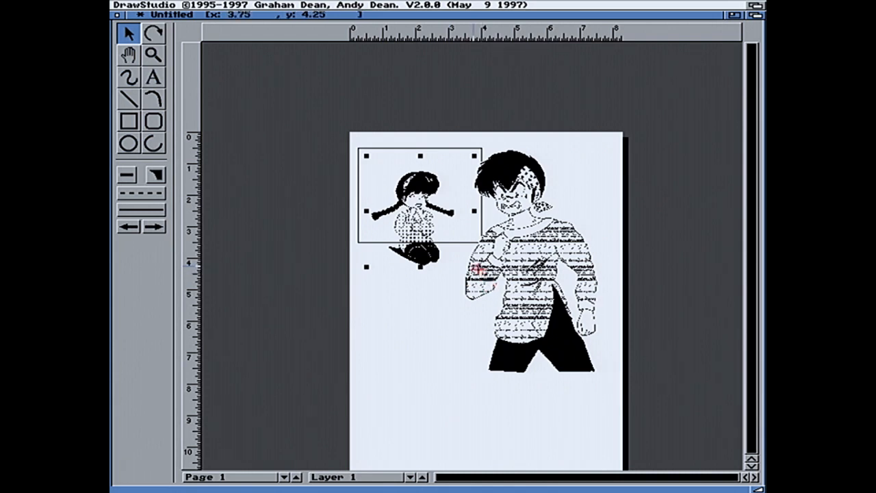
# Shrink the girl to about 2.25 in wide and 2.4 in tall so she fits inside the frame, and magnify the page's upper part
pyautogui.moveTo(472, 262); pyautogui.dragTo(469, 233)
pyautogui.click(403, 324)
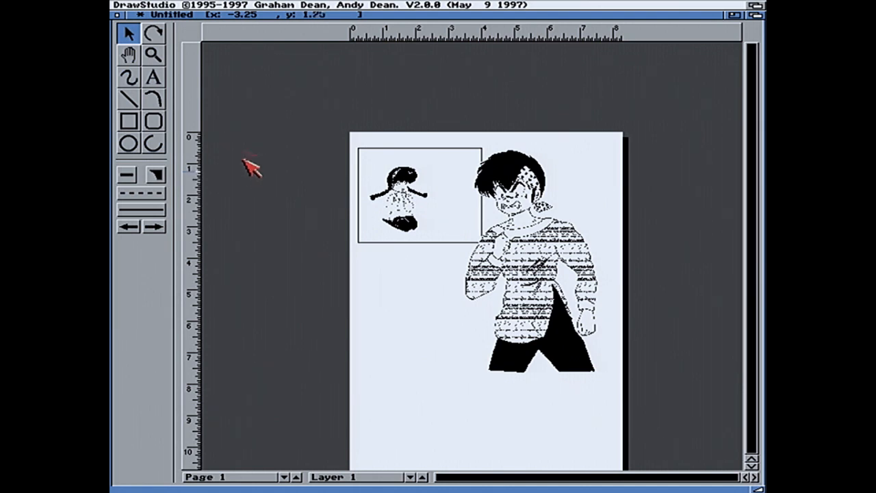
pyautogui.click(155, 55)
pyautogui.moveTo(331, 121); pyautogui.dragTo(677, 270)
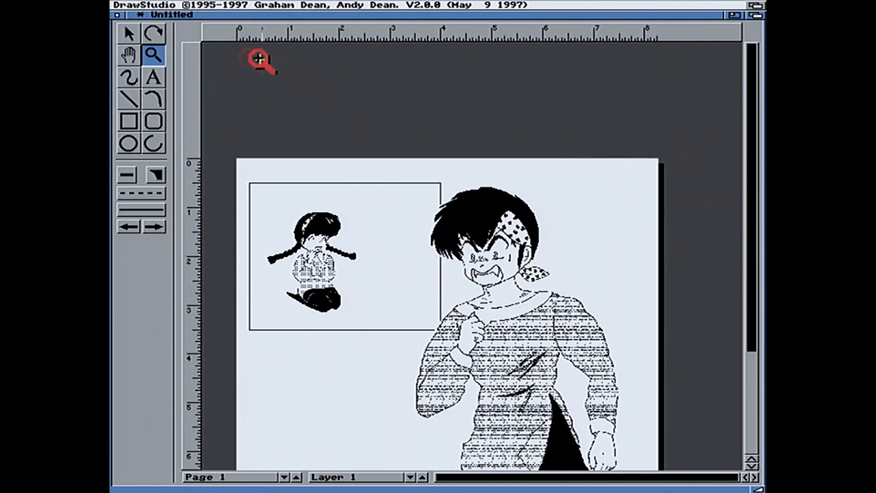
# Set the rectangular frame's line thickness to 1 pt, with a solid black pen and no fill
pyautogui.click(130, 33)
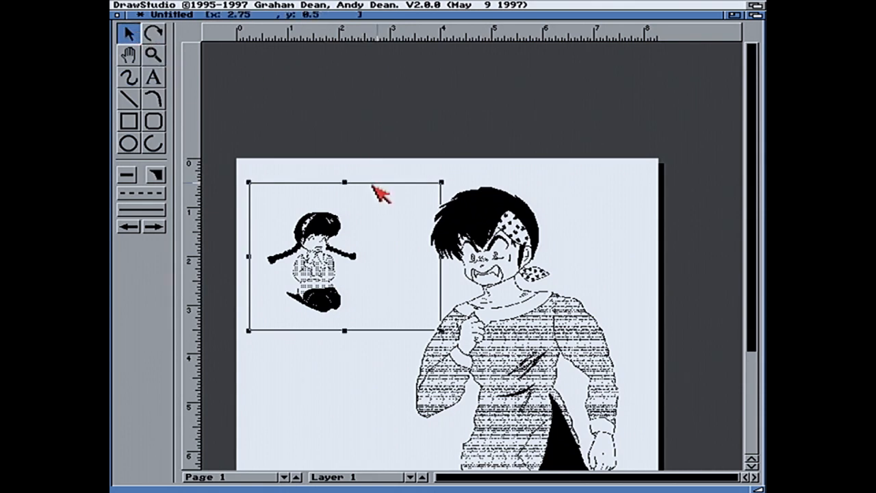
pyautogui.doubleClick(373, 185)
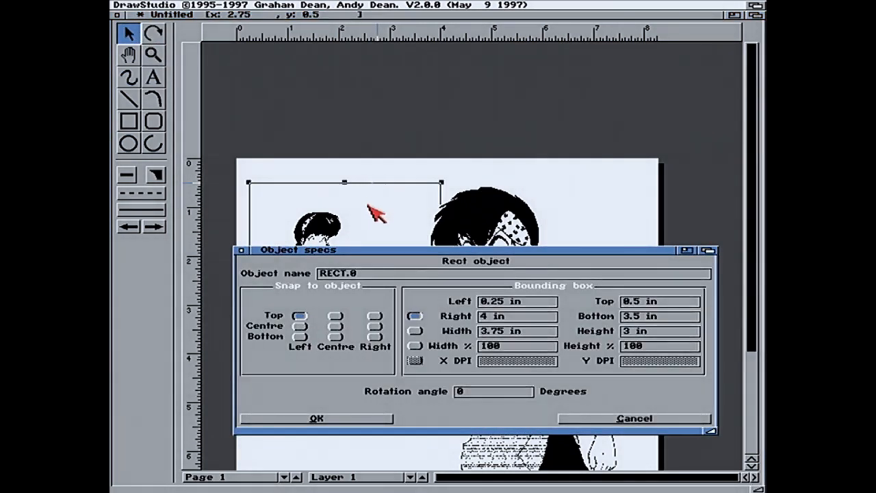
pyautogui.click(578, 420)
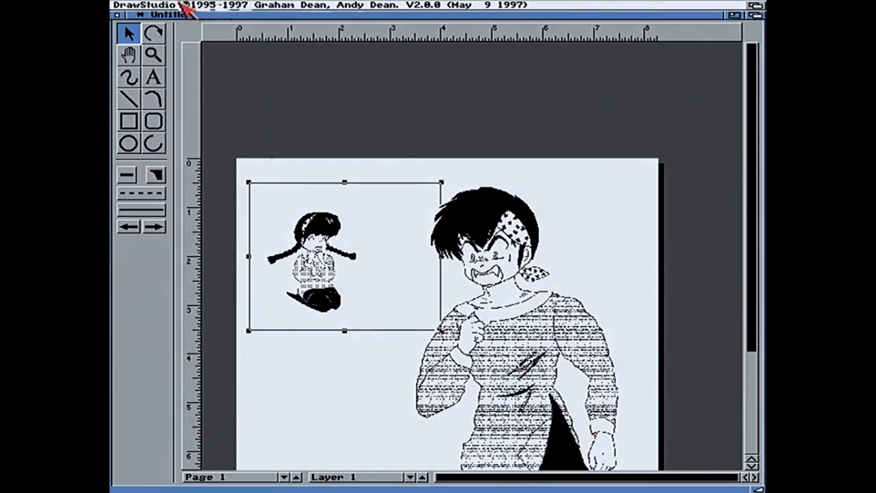
pyautogui.rightClick(254, 9)
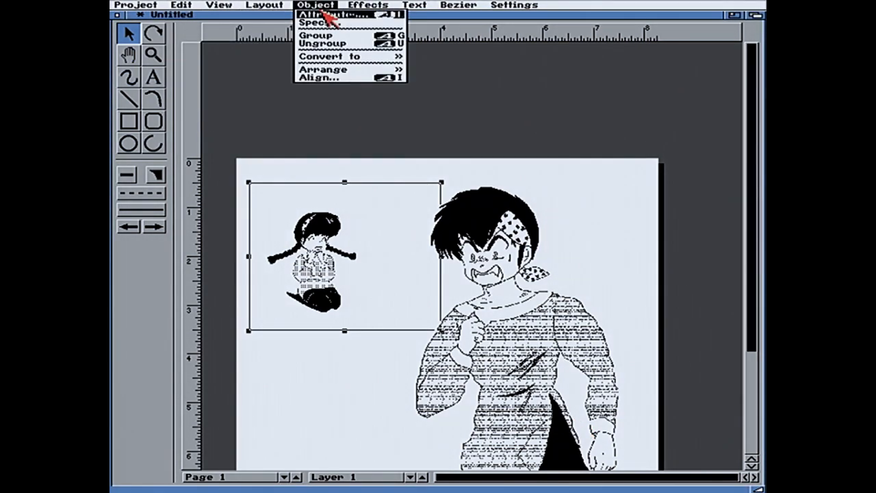
pyautogui.rightClick(314, 15)
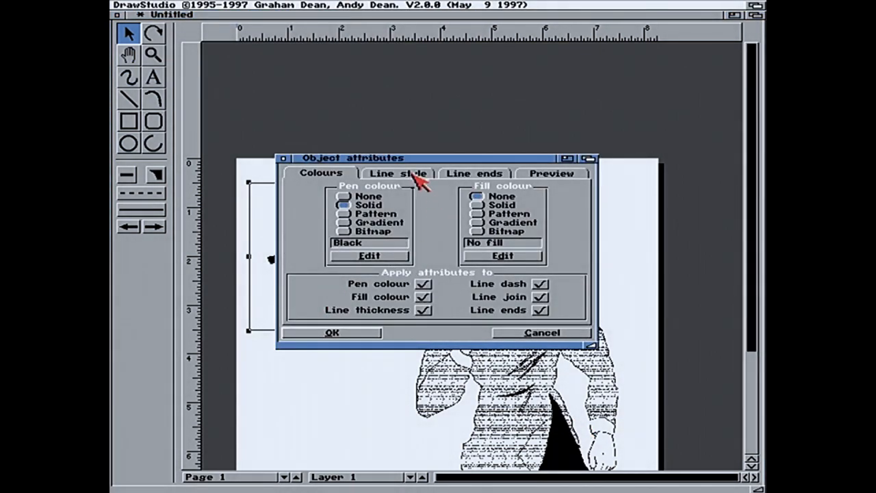
pyautogui.click(417, 175)
pyautogui.click(323, 224)
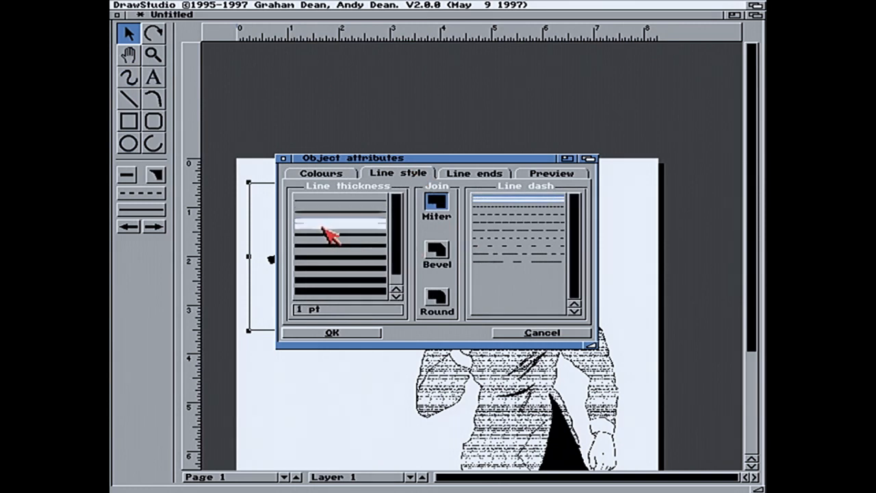
pyautogui.click(322, 174)
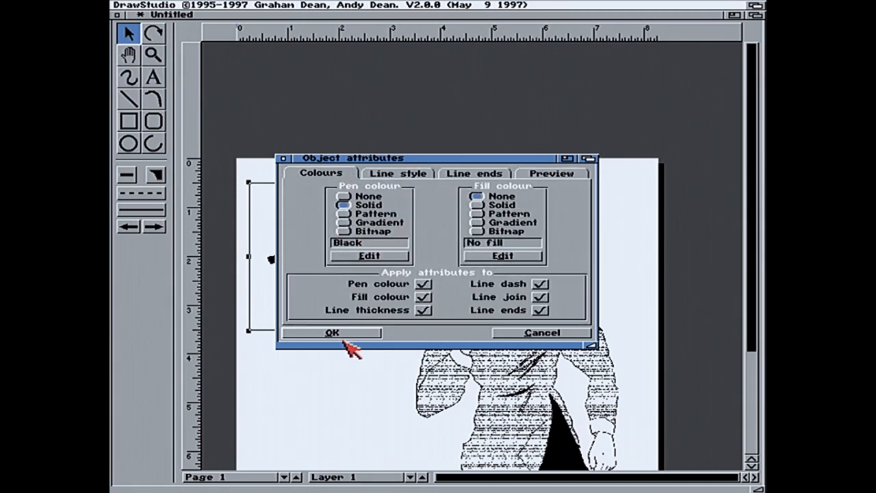
pyautogui.click(345, 339)
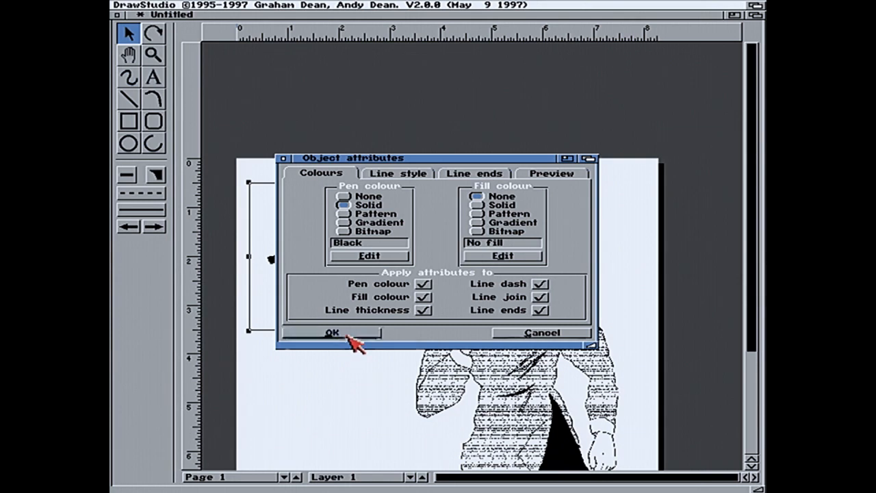
# Enlarge the girl to about 3 in wide and 3.2 in tall, placed at the page's edge about 0.25 in down
pyautogui.click(320, 232)
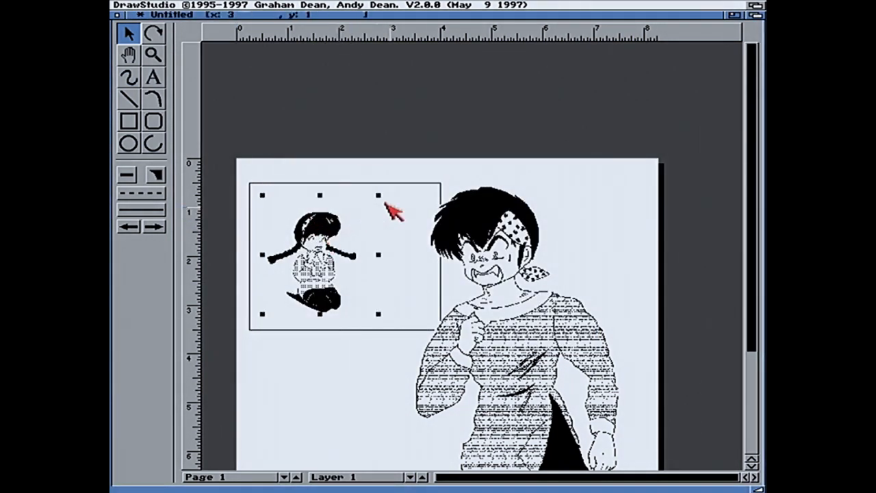
pyautogui.moveTo(379, 197); pyautogui.dragTo(404, 168)
pyautogui.moveTo(263, 313); pyautogui.dragTo(236, 340)
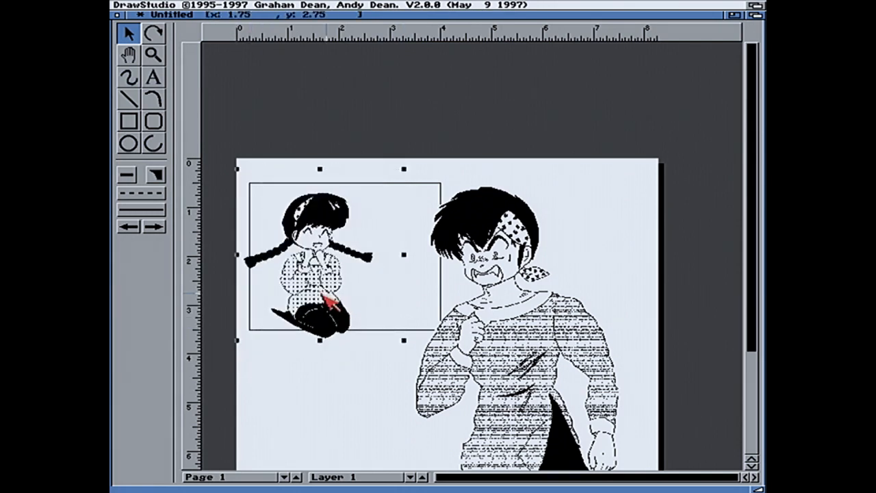
pyautogui.moveTo(403, 337); pyautogui.dragTo(397, 308)
pyautogui.moveTo(328, 292)
pyautogui.mouseDown()
pyautogui.moveTo(339, 293)
pyautogui.moveTo(335, 305)
pyautogui.mouseUp()
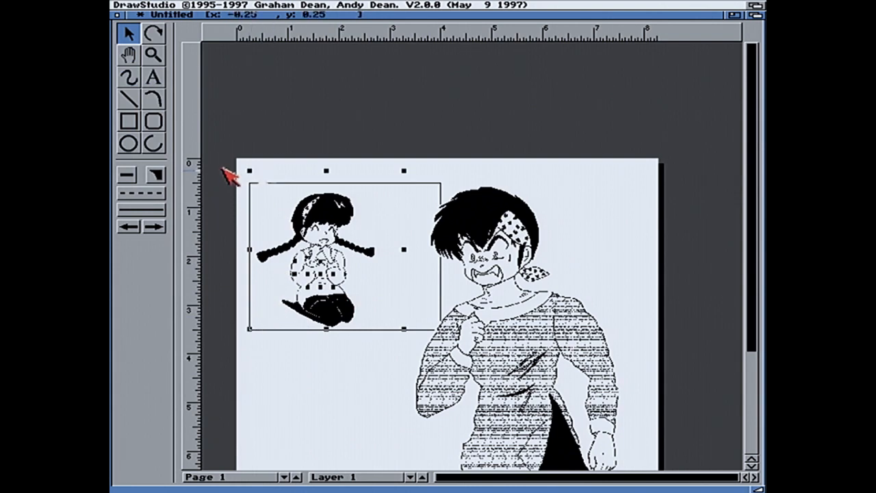
pyautogui.moveTo(299, 253); pyautogui.dragTo(286, 253)
# Narrow the frame to about 3.2 in wide by bringing in its edge nearest the male character
pyautogui.doubleClick(441, 271)
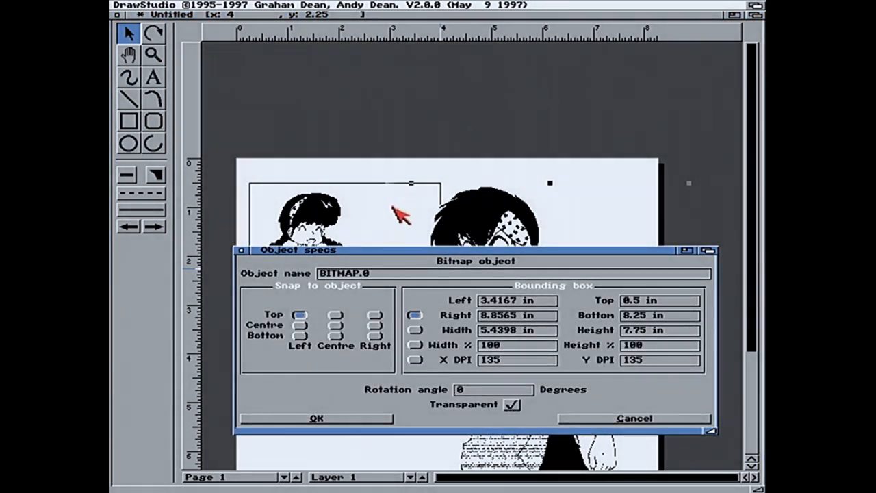
pyautogui.press('Escape')
pyautogui.click(372, 166)
pyautogui.click(370, 186)
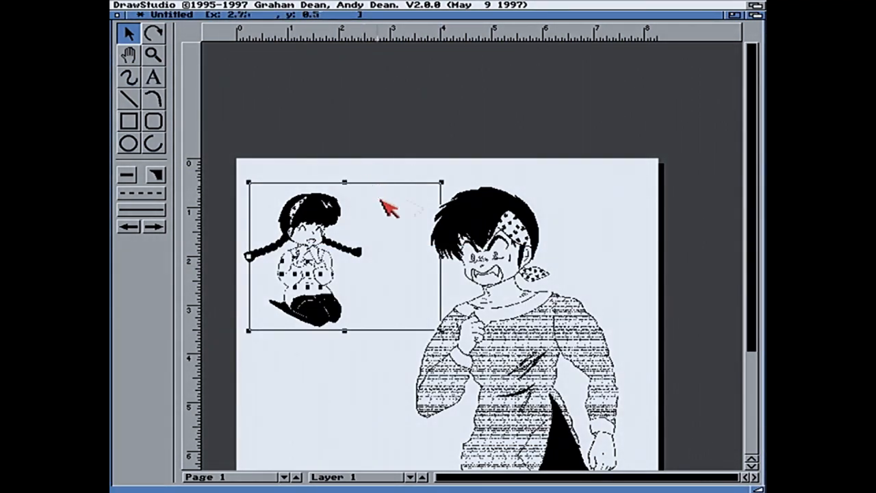
pyautogui.moveTo(440, 257); pyautogui.dragTo(411, 257)
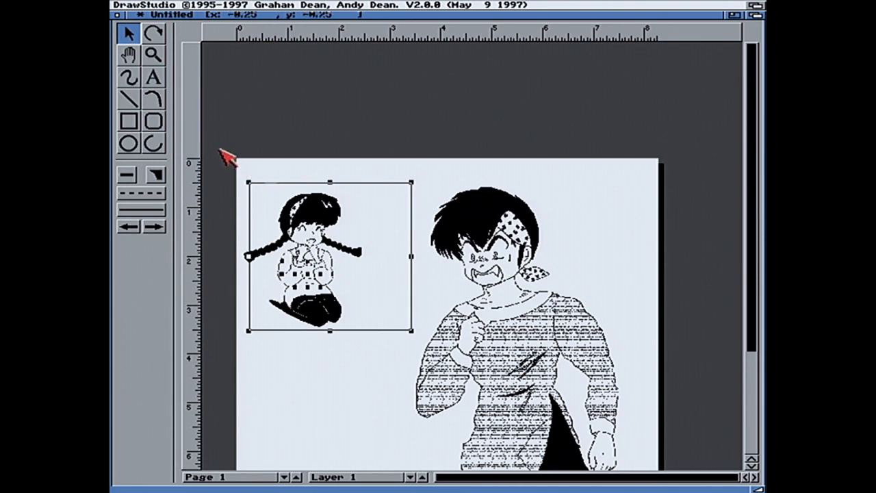
# Shift the girl so her braid crosses the frame's outer edge, and move the frame to about 1 in across the page
pyautogui.moveTo(294, 253)
pyautogui.mouseDown()
pyautogui.moveTo(281, 255)
pyautogui.moveTo(286, 261)
pyautogui.mouseUp()
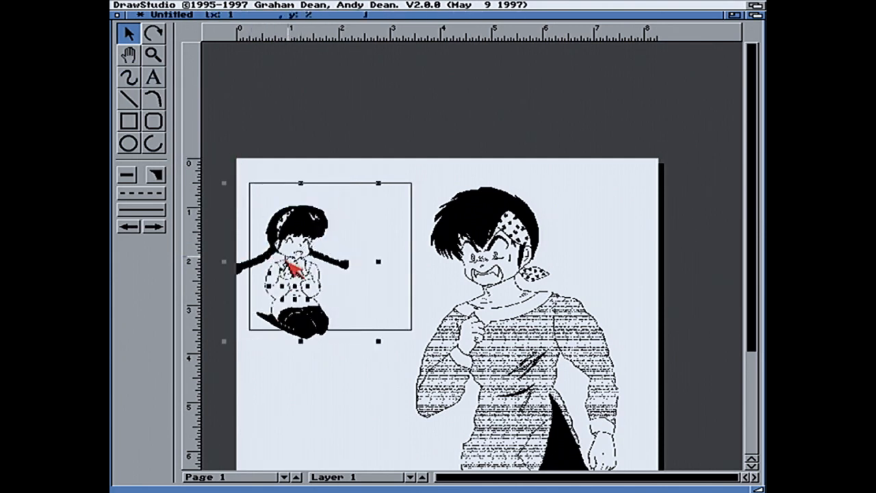
pyautogui.click(286, 261)
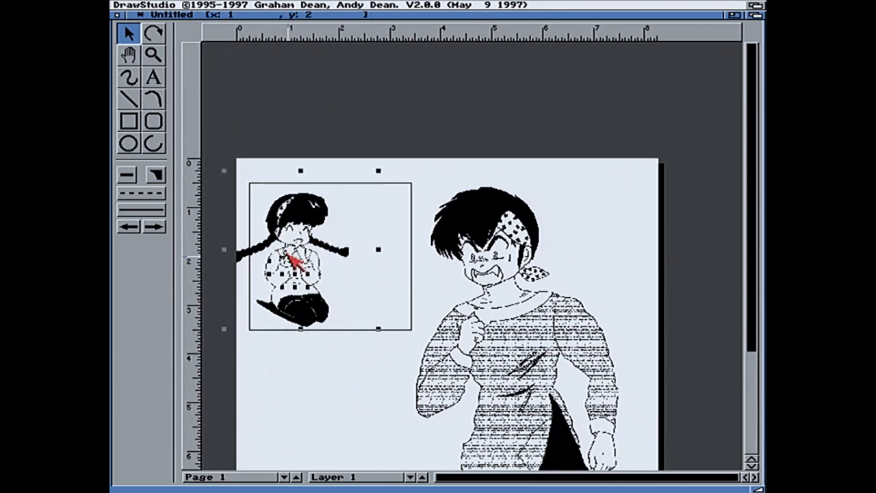
pyautogui.moveTo(217, 144); pyautogui.dragTo(404, 347)
pyautogui.moveTo(354, 332); pyautogui.dragTo(387, 332)
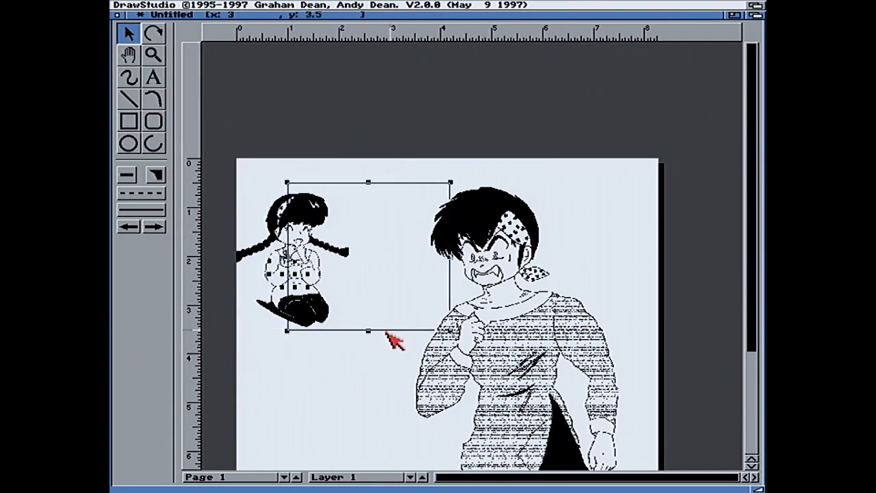
# Move the girl to about 0.5 in across the page and reduce her slightly to about 2.9 by 3.15 in
pyautogui.click(281, 301)
pyautogui.moveTo(281, 301); pyautogui.dragTo(317, 308)
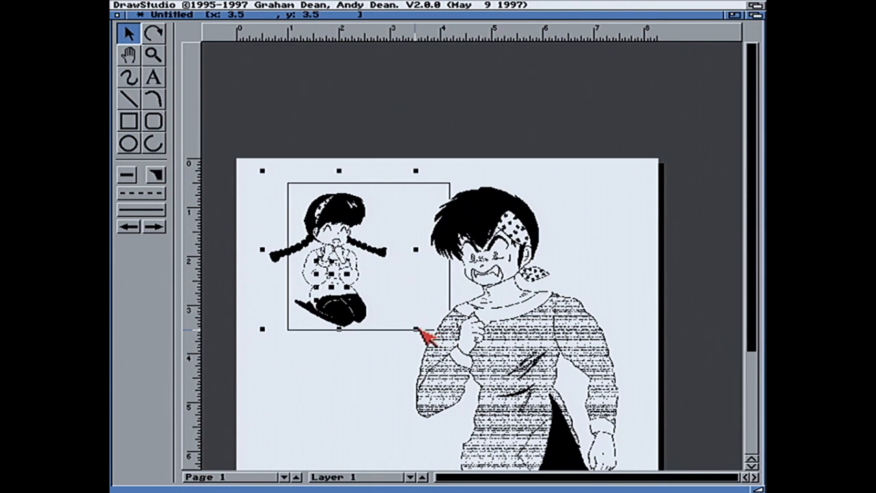
pyautogui.moveTo(415, 328); pyautogui.dragTo(411, 325)
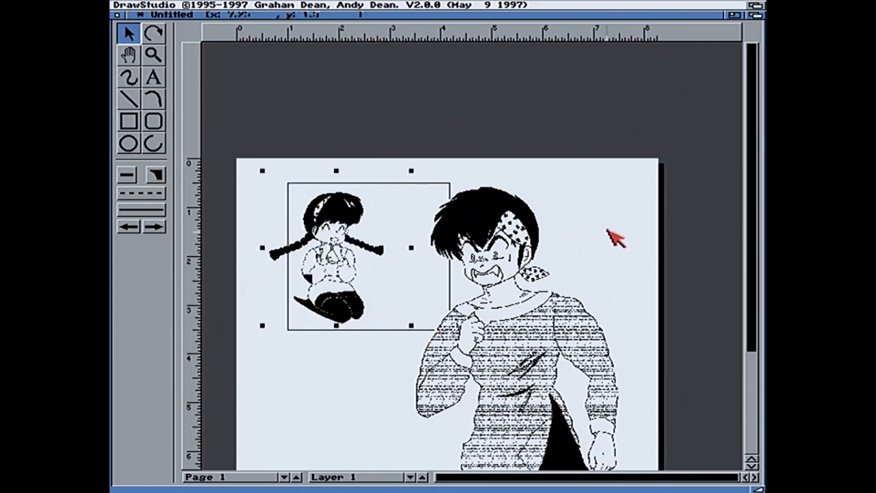
pyautogui.click(601, 109)
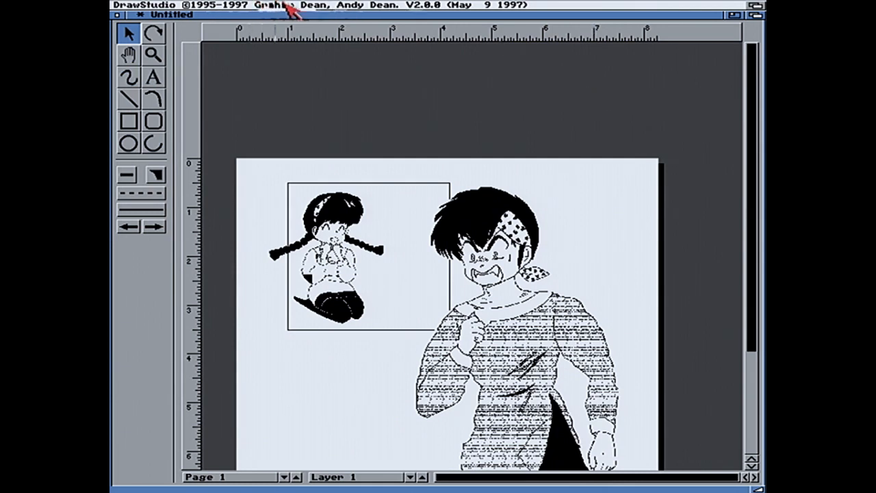
# Magnify the male character's head and shoulders and the empty area beside them
pyautogui.rightClick(362, 10)
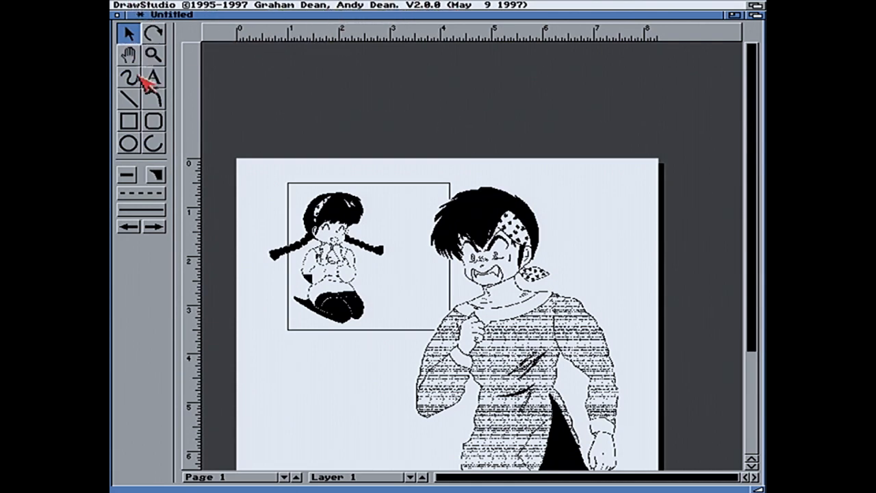
pyautogui.click(155, 101)
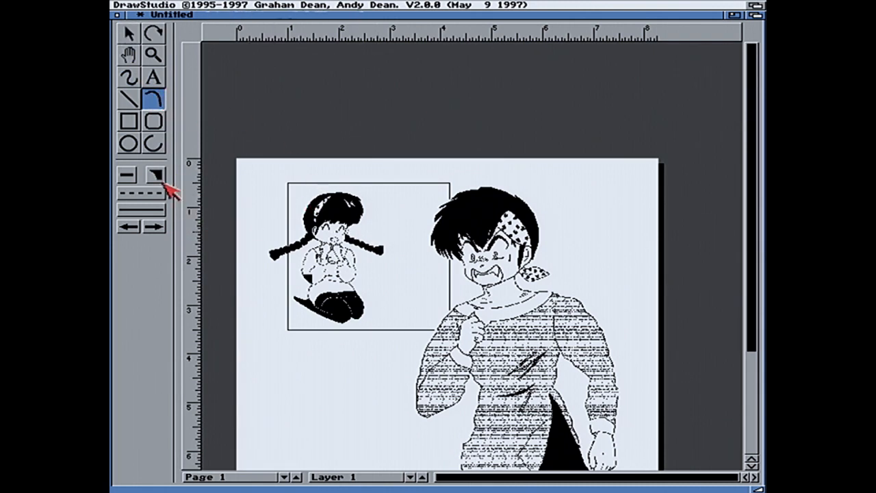
pyautogui.click(154, 55)
pyautogui.moveTo(448, 173); pyautogui.dragTo(633, 391)
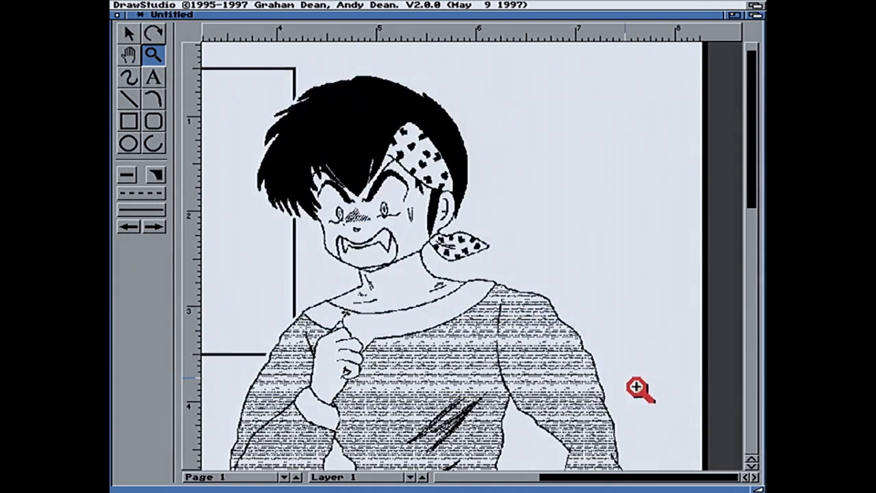
pyautogui.click(154, 100)
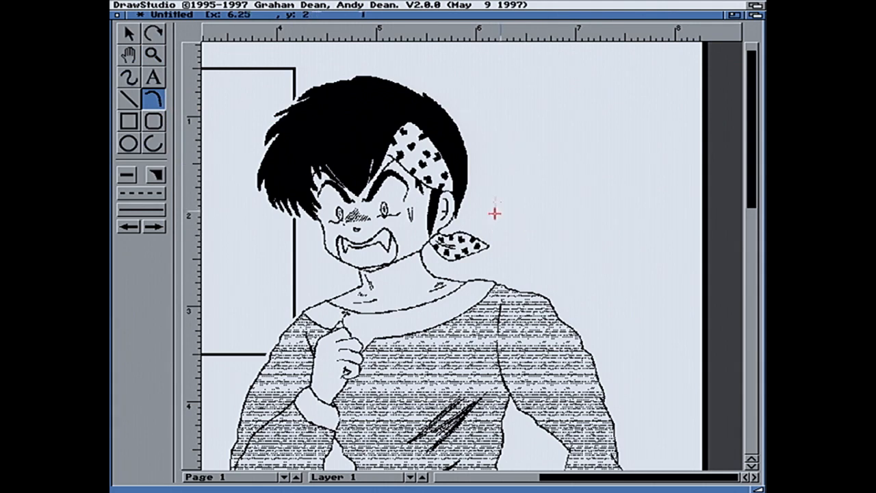
pyautogui.click(551, 140)
pyautogui.click(597, 129)
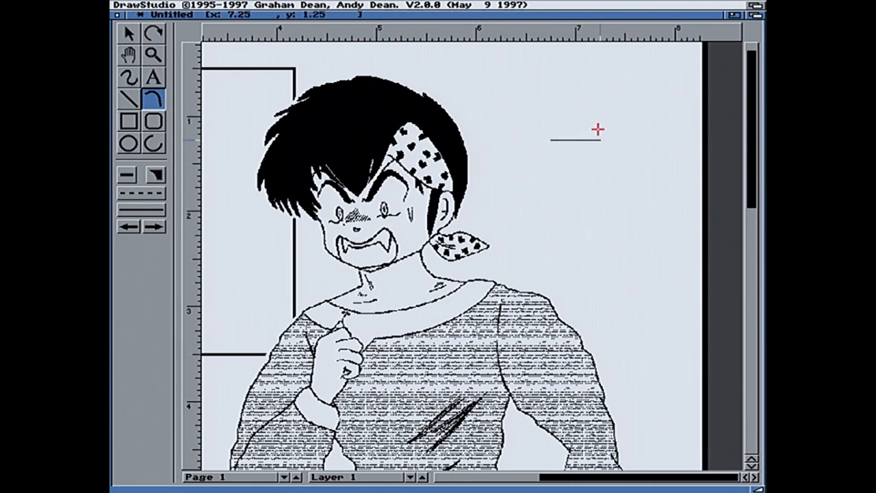
pyautogui.click(226, 45)
pyautogui.doubleClick(425, 196)
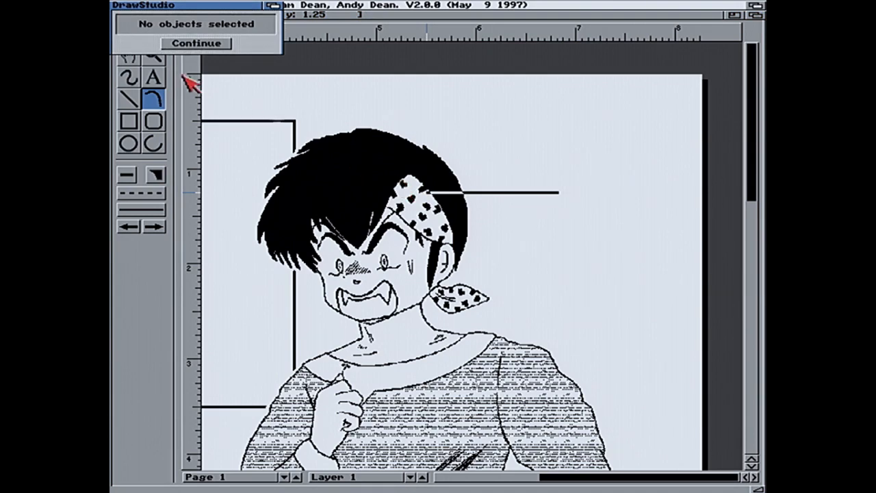
pyautogui.click(196, 45)
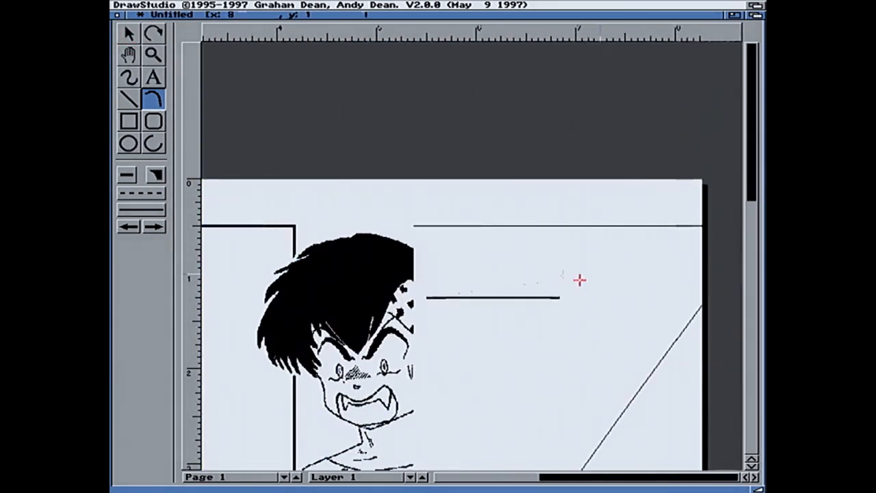
pyautogui.doubleClick(513, 263)
pyautogui.press('Delete')
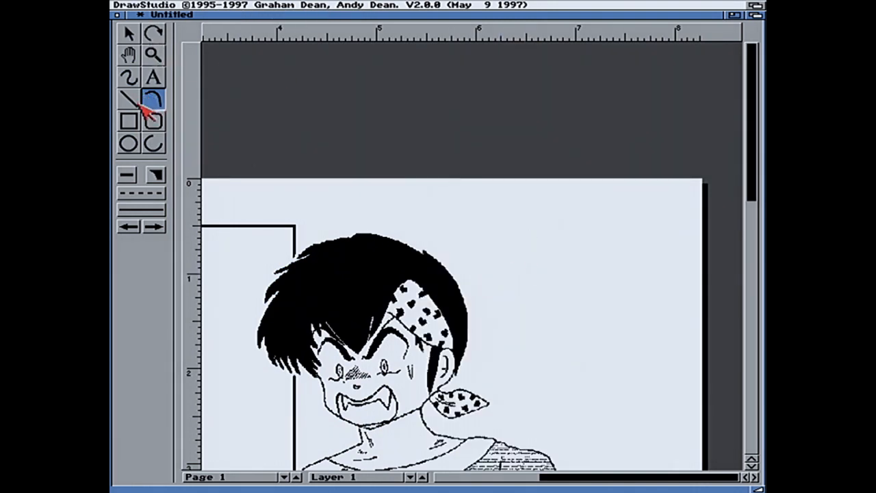
# Turn off grid snapping and draw a closed, thin-outlined Bezier stroke about 0.5 in wide beside the male character's head
pyautogui.rightClick(141, 71)
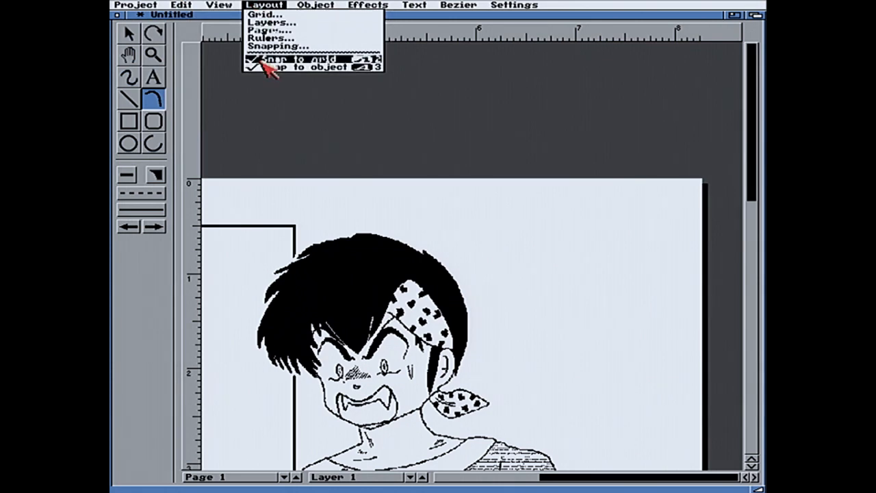
pyautogui.rightClick(261, 61)
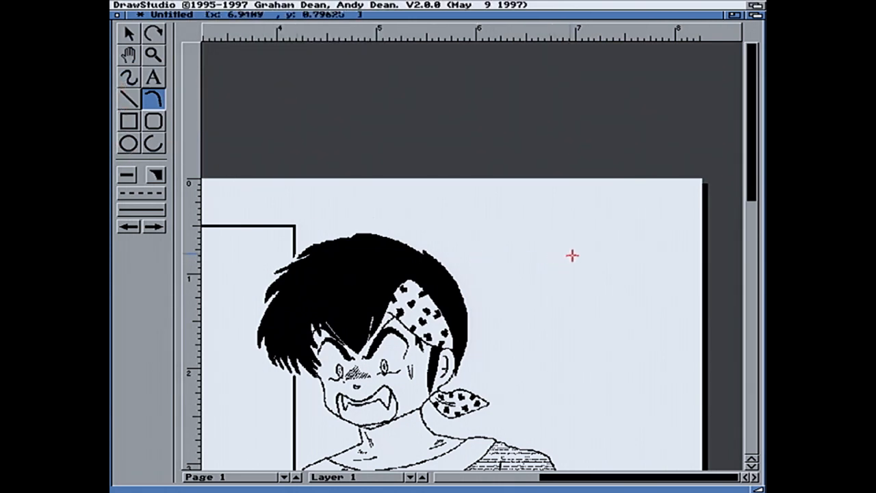
pyautogui.click(548, 277)
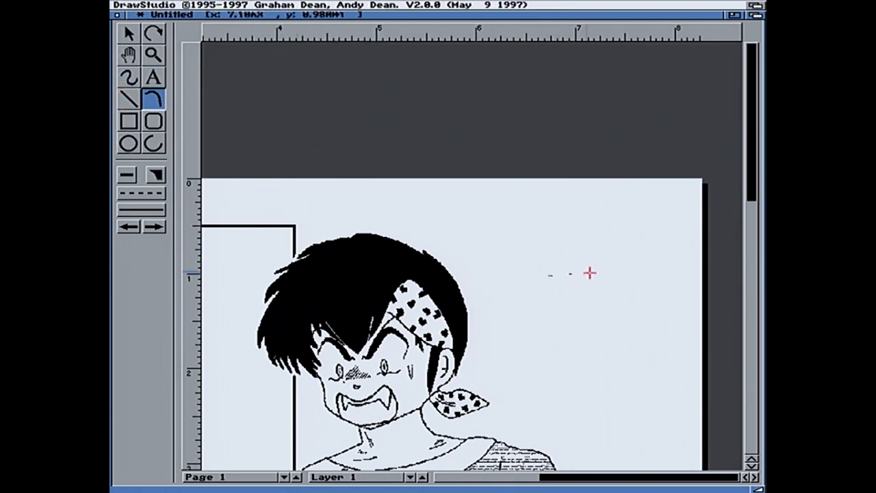
pyautogui.moveTo(595, 250); pyautogui.dragTo(605, 238)
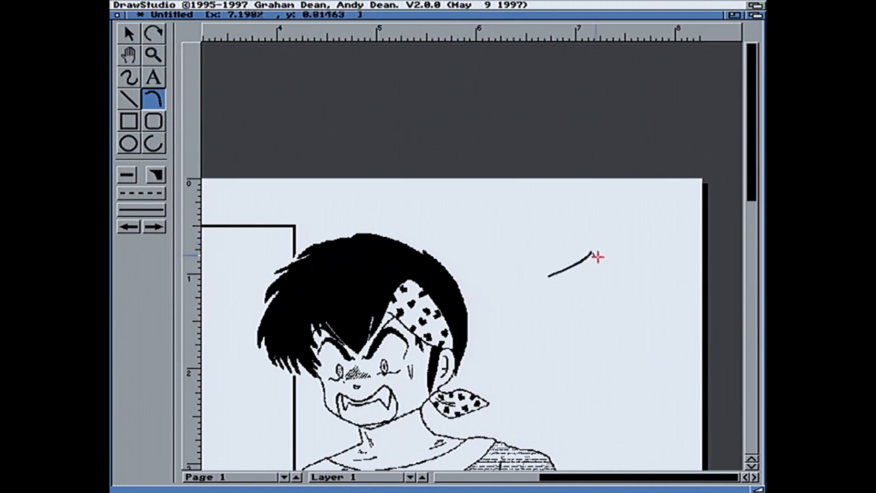
pyautogui.click(594, 253)
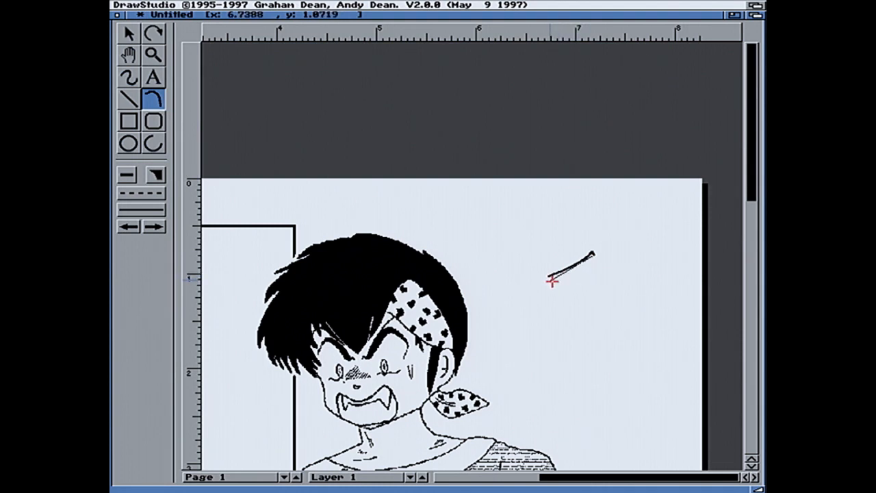
pyautogui.moveTo(551, 278); pyautogui.dragTo(546, 276)
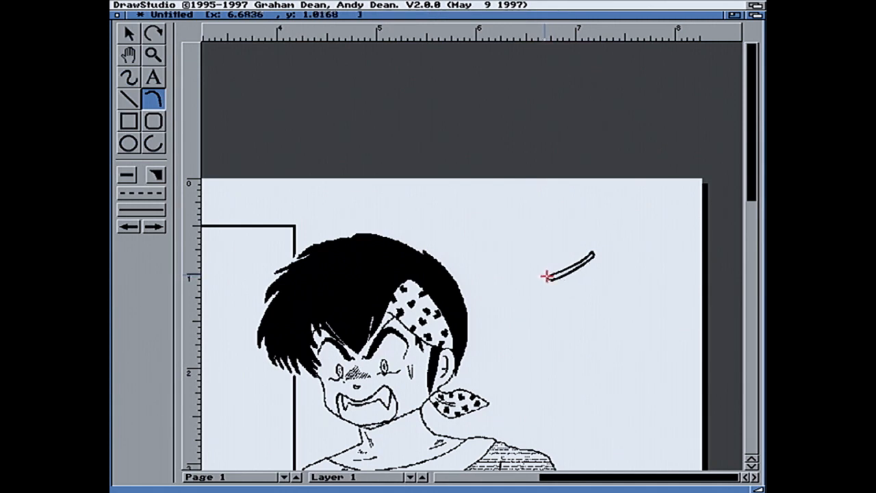
pyautogui.rightClick(547, 275)
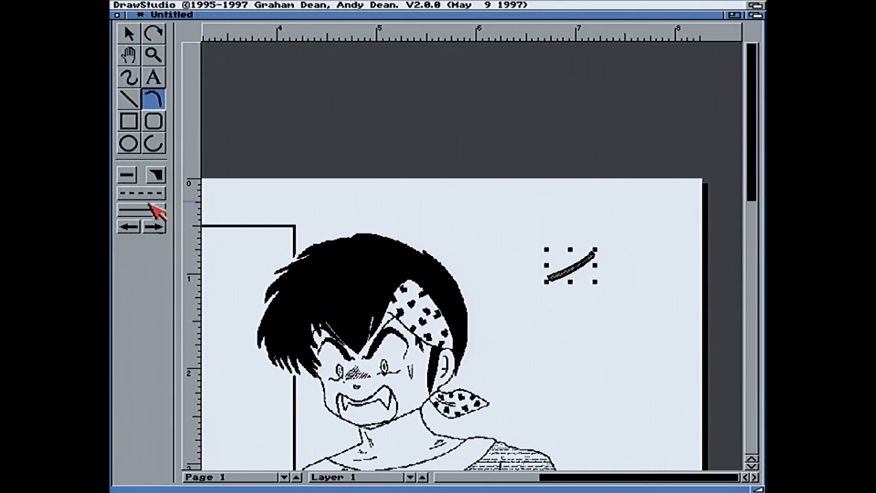
pyautogui.moveTo(159, 215); pyautogui.dragTo(163, 241)
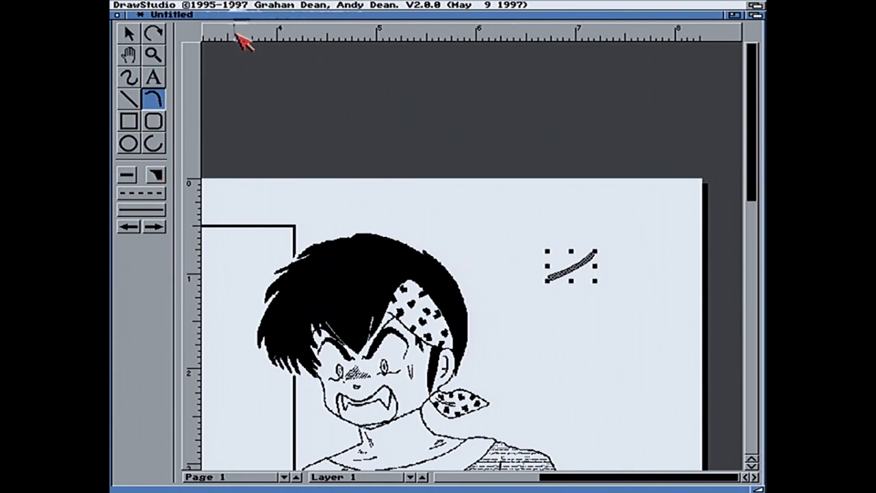
# Edit the curved stroke's nodes and raise the upper corner at its far end slightly
pyautogui.click(164, 58)
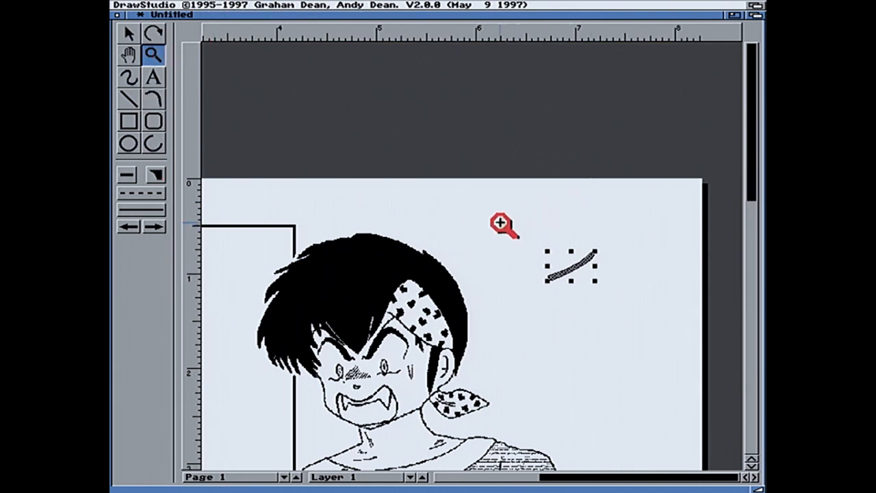
pyautogui.click(645, 318)
pyautogui.click(570, 275)
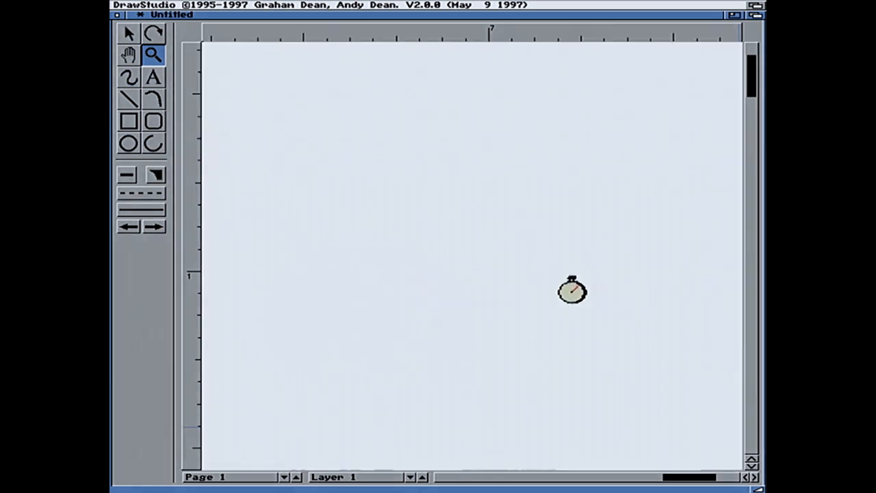
pyautogui.click(128, 33)
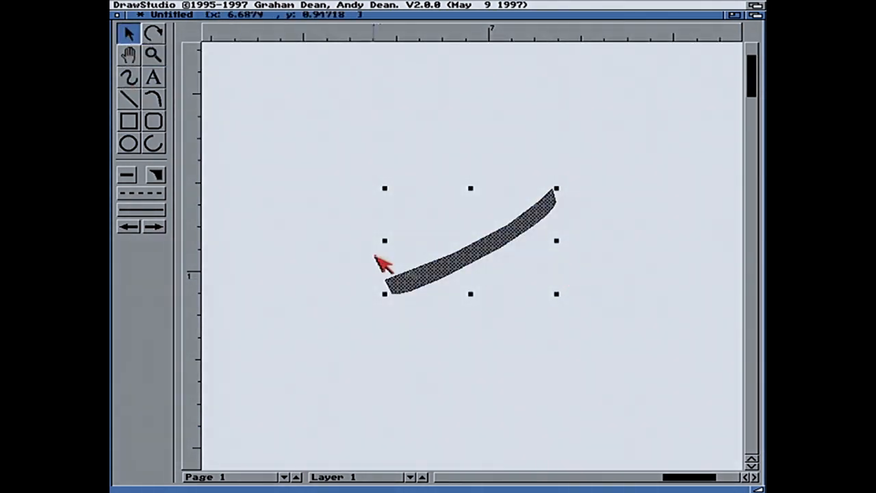
pyautogui.doubleClick(452, 275)
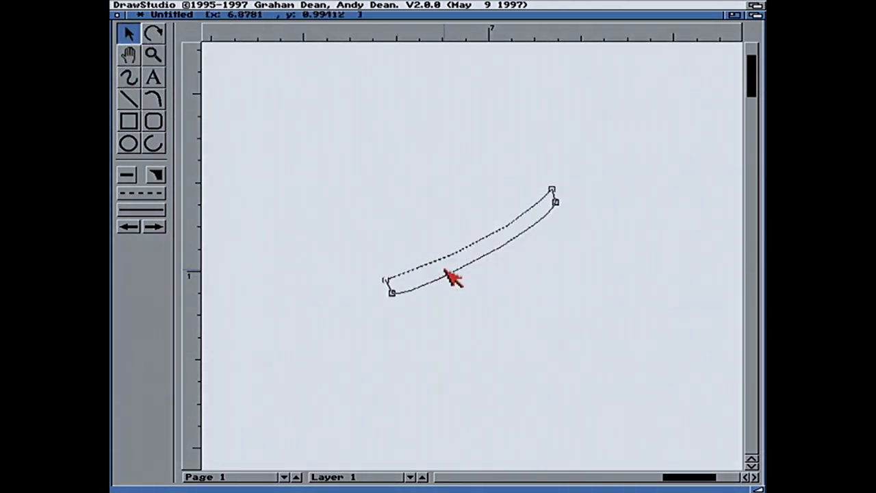
pyautogui.moveTo(394, 295); pyautogui.dragTo(437, 290)
pyautogui.click(383, 282)
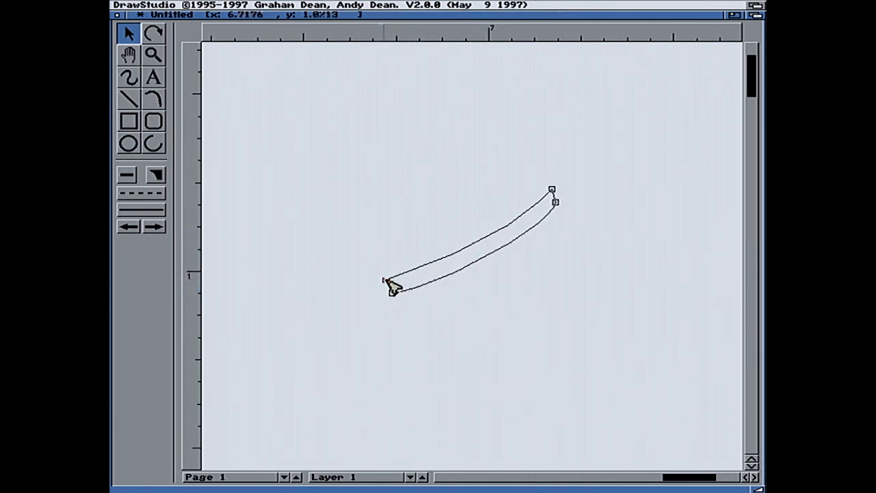
pyautogui.click(385, 280)
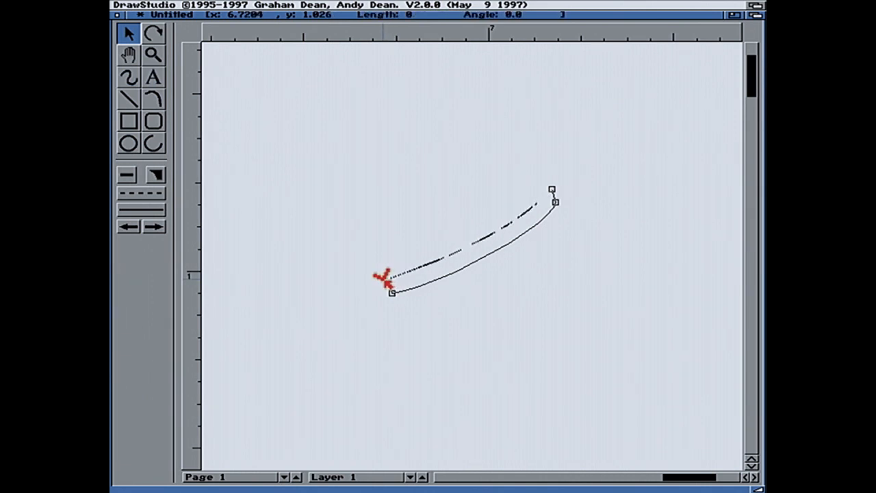
pyautogui.click(551, 190)
pyautogui.moveTo(551, 190); pyautogui.dragTo(550, 186)
pyautogui.click(566, 285)
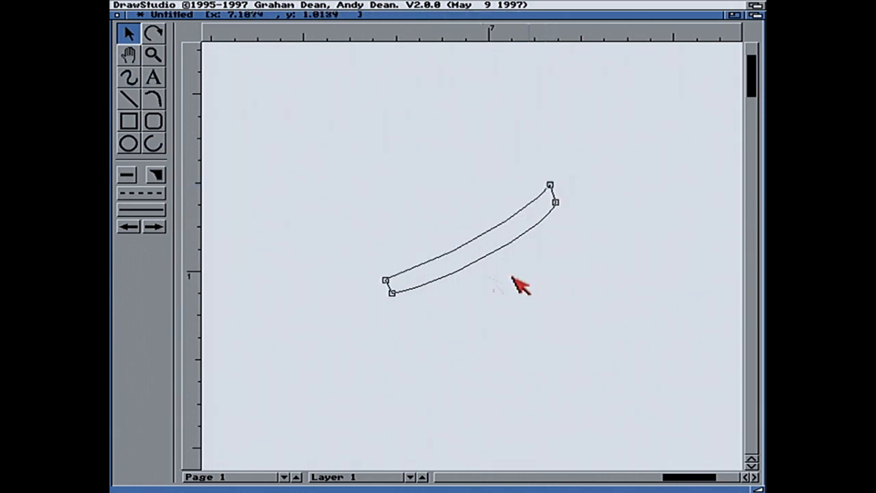
# Lower both corners of the curved stroke's underside to make it thicker along its length
pyautogui.click(395, 301)
pyautogui.moveTo(396, 301); pyautogui.dragTo(390, 293)
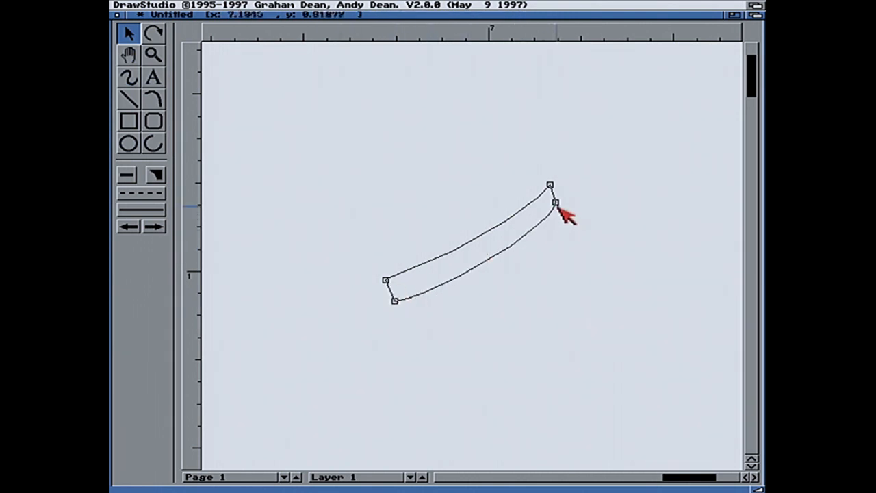
pyautogui.moveTo(555, 201); pyautogui.dragTo(556, 204)
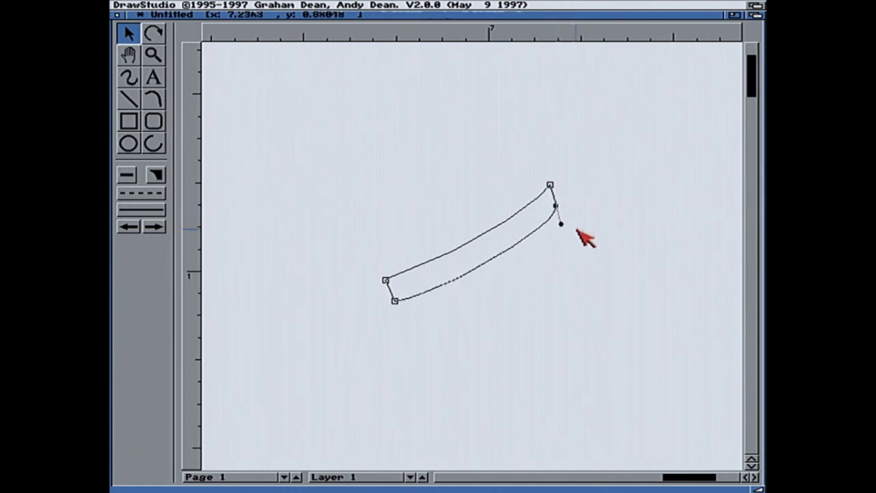
# Draw a short, straight, slanted closed bar about 0.2 in long beside the curved stroke
pyautogui.click(153, 55)
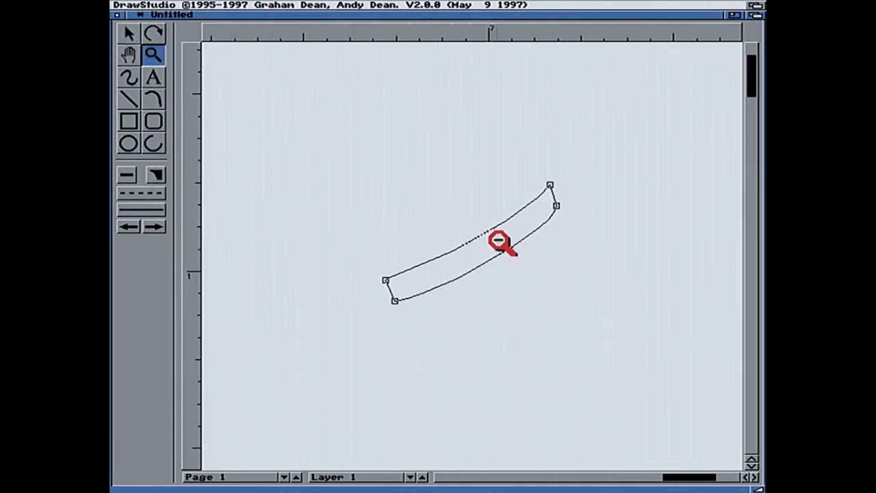
pyautogui.click(476, 180)
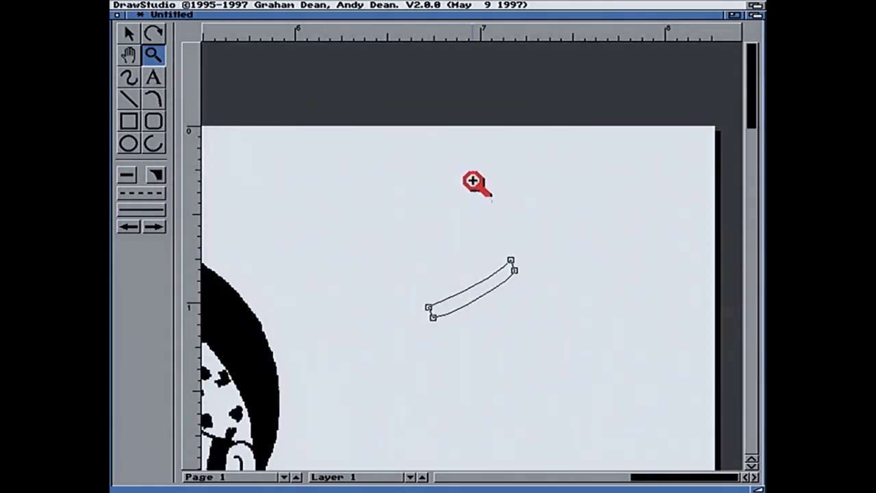
pyautogui.click(129, 98)
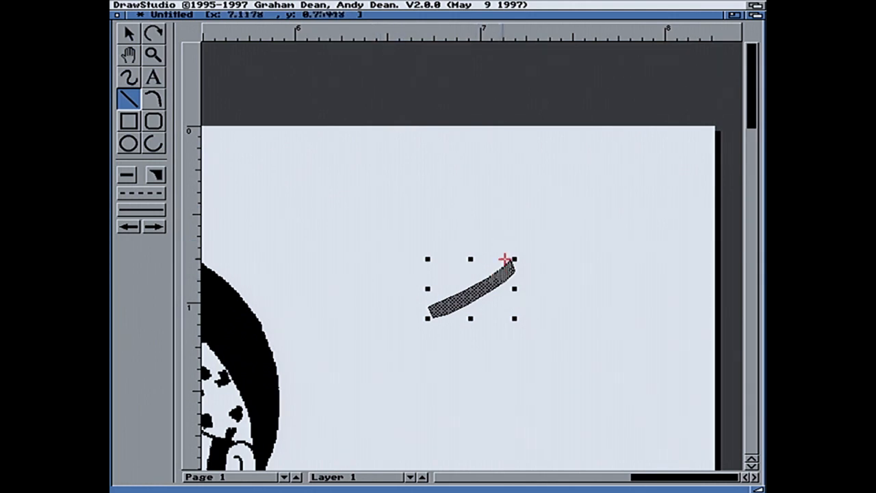
pyautogui.click(162, 100)
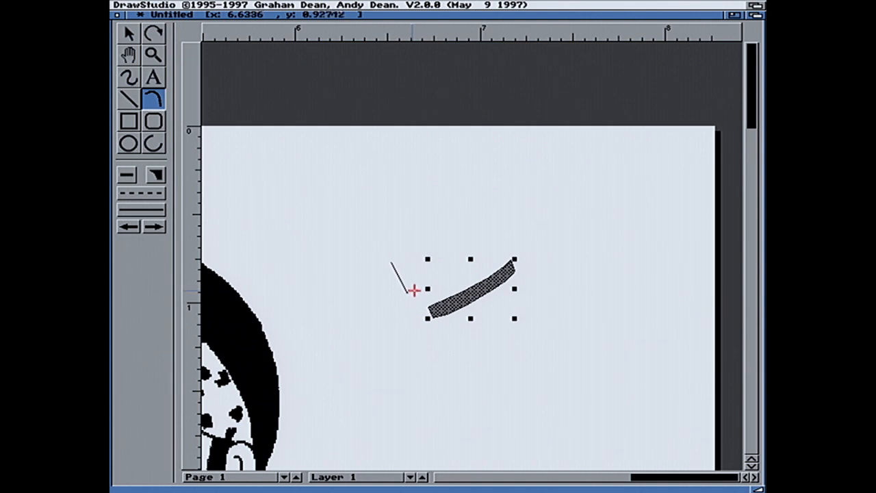
pyautogui.click(397, 260)
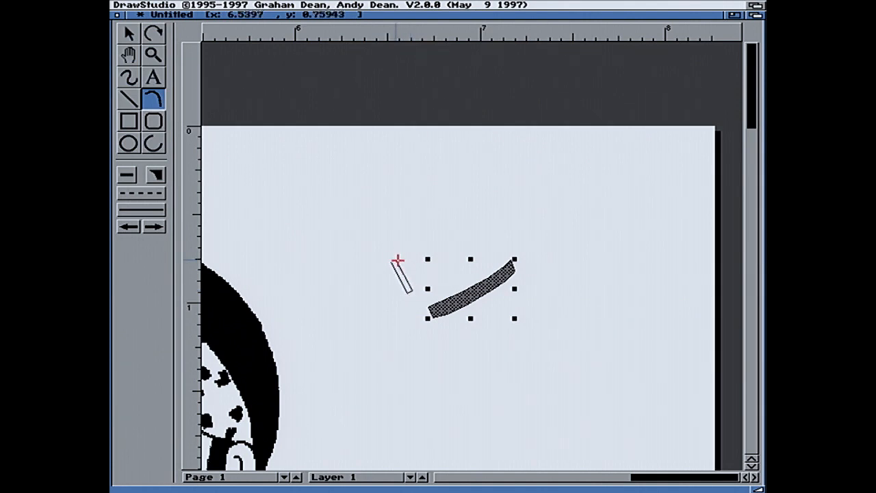
pyautogui.click(393, 260)
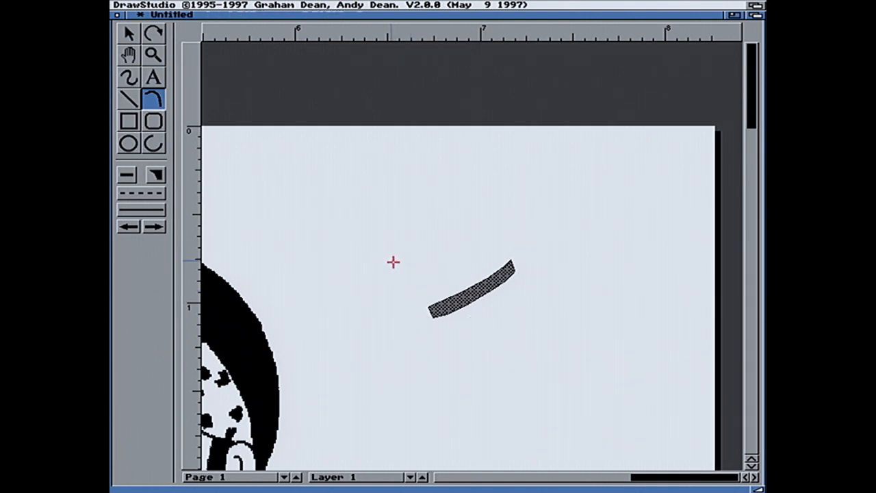
pyautogui.click(445, 248)
pyautogui.rightClick(445, 247)
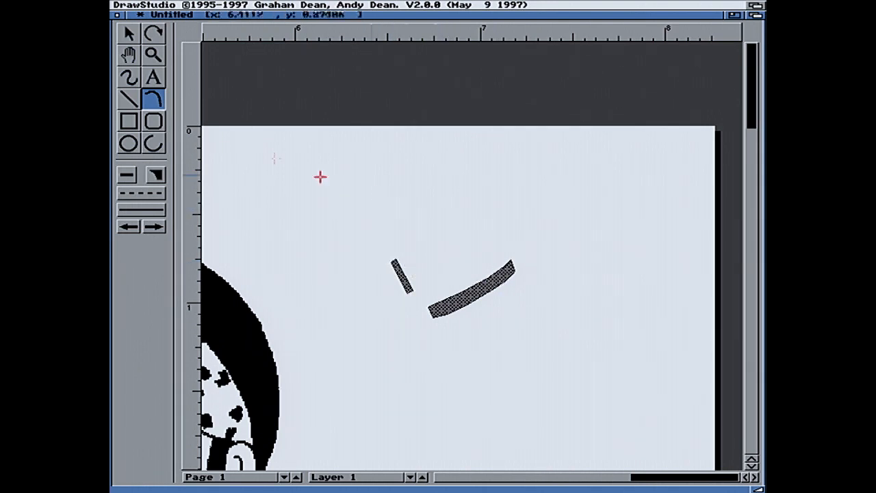
# Move the short bar so its lower end sits just above the middle of the curved stroke
pyautogui.click(129, 33)
pyautogui.moveTo(402, 271); pyautogui.dragTo(444, 265)
pyautogui.click(518, 318)
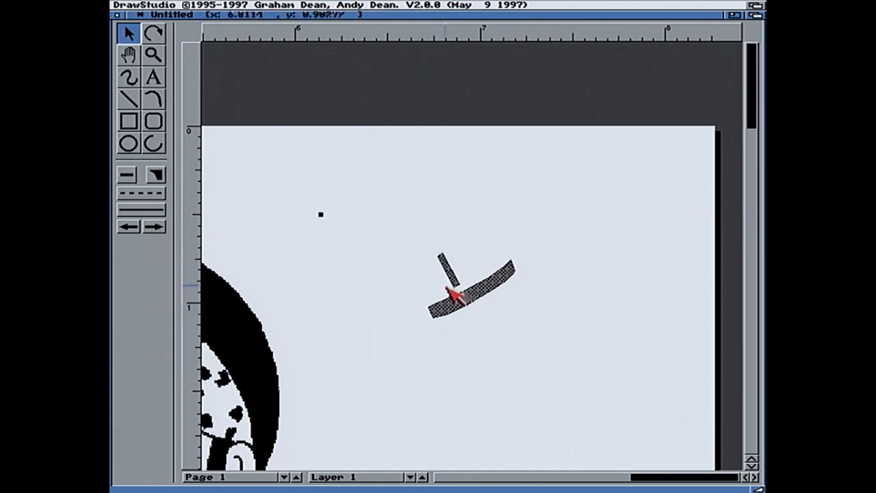
# Paste a copy of the short bar and place it parallel beside the original, just above the curved stroke
pyautogui.rightClick(189, 5)
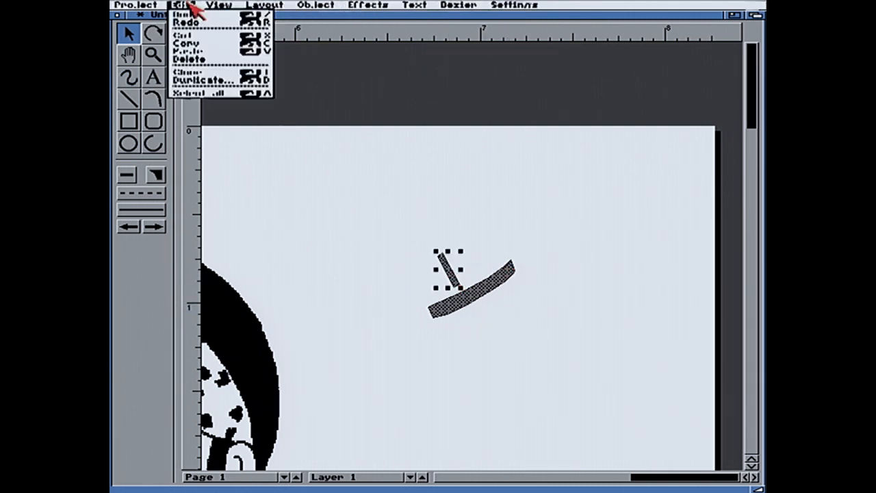
pyautogui.click(185, 42)
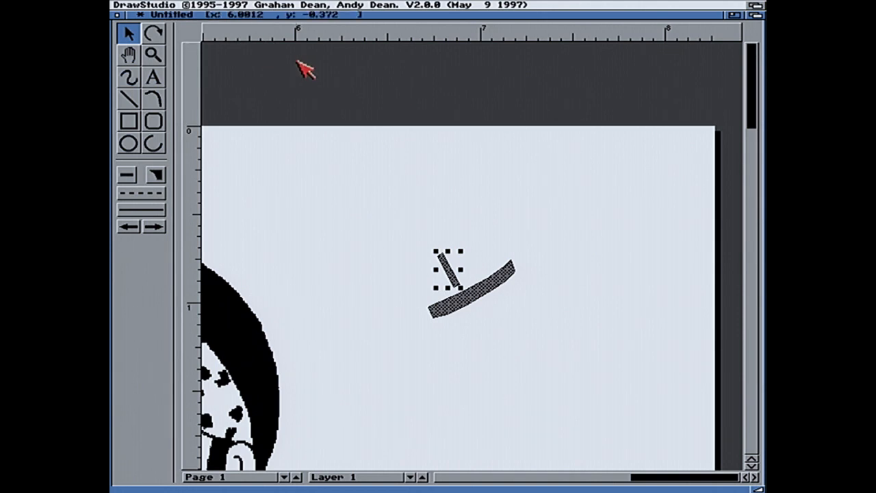
pyautogui.press('super+v')
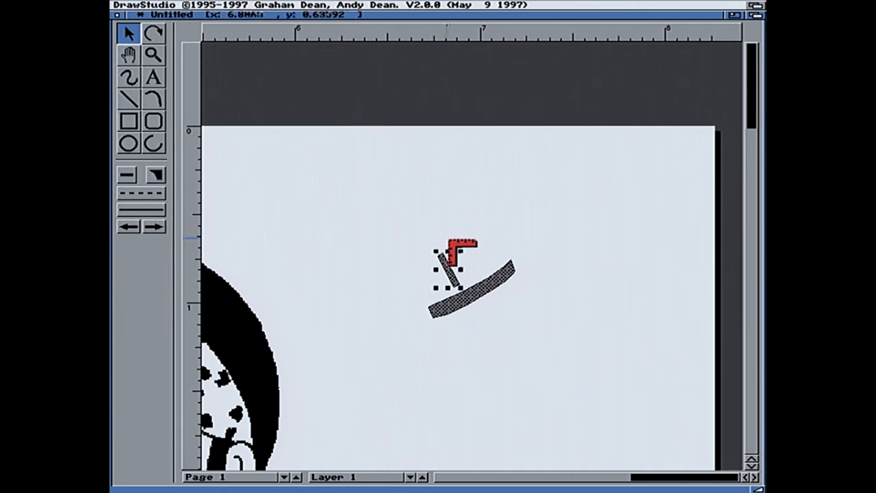
pyautogui.click(454, 240)
pyautogui.moveTo(463, 256); pyautogui.dragTo(462, 264)
pyautogui.click(524, 232)
pyautogui.moveTo(429, 241); pyautogui.dragTo(463, 260)
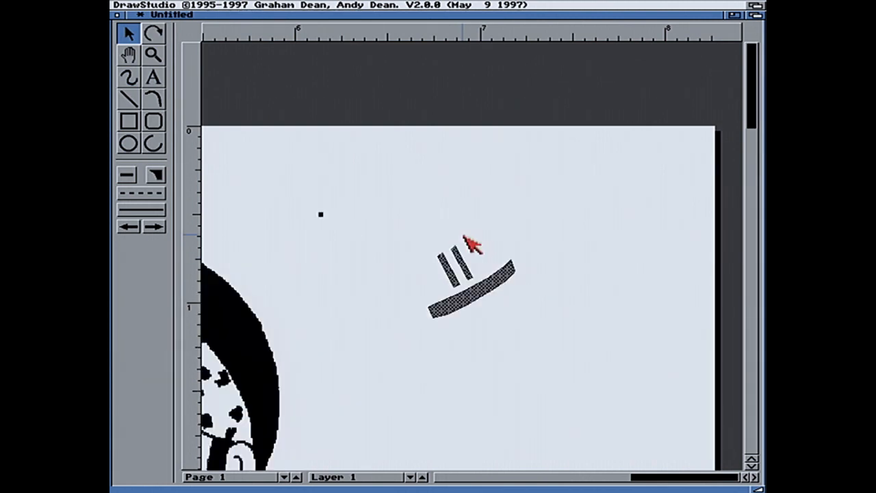
pyautogui.rightClick(267, 6)
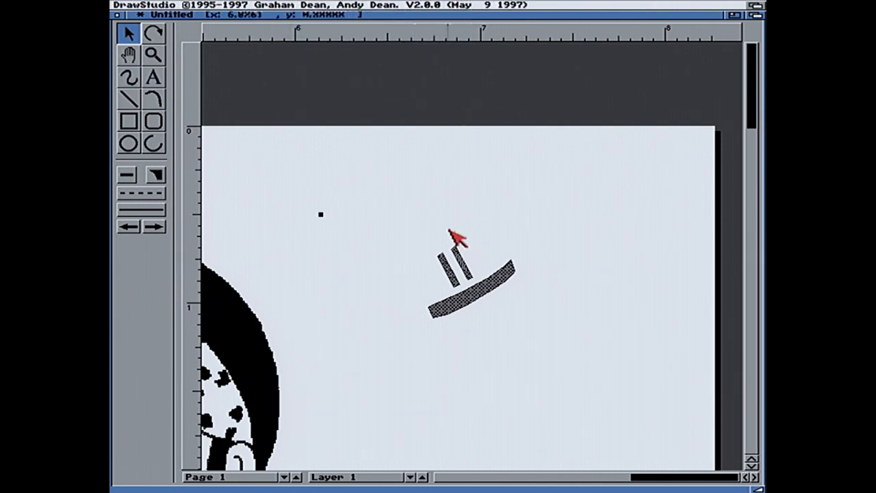
pyautogui.click(448, 274)
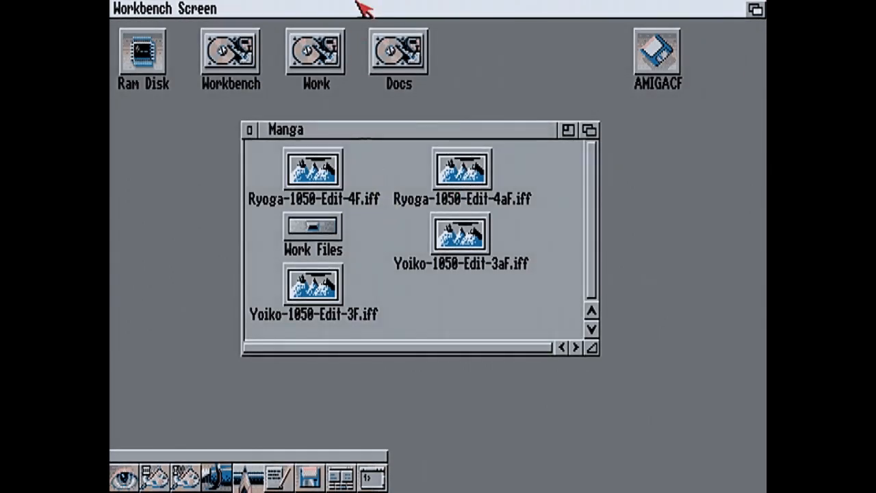
# Look through the Graphics drawer on the Work disk in Workbench and close both drawer windows
pyautogui.doubleClick(331, 47)
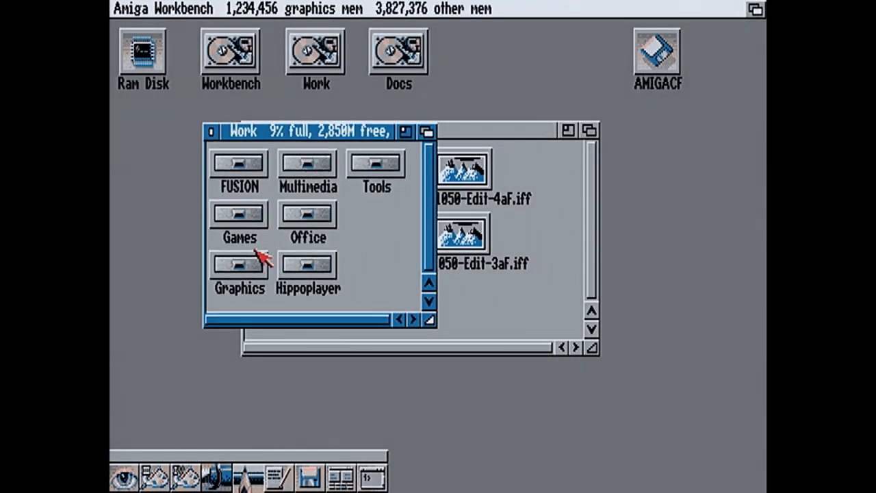
pyautogui.doubleClick(263, 254)
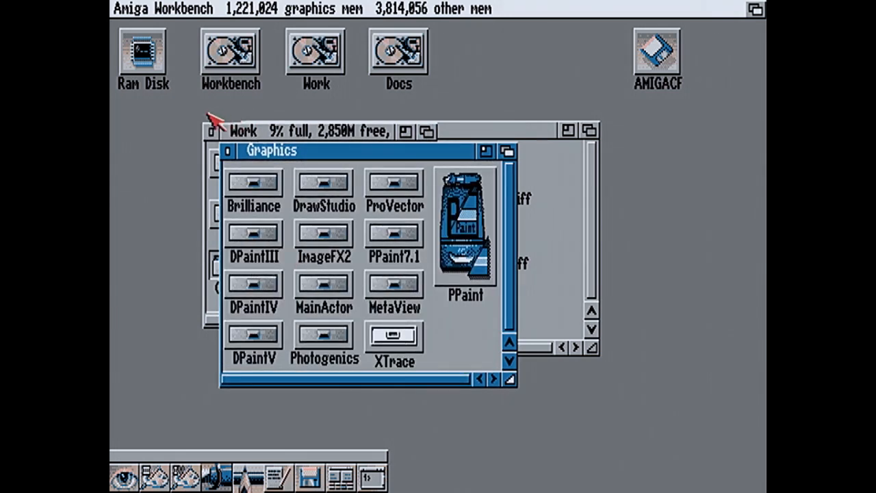
pyautogui.click(228, 150)
pyautogui.click(212, 130)
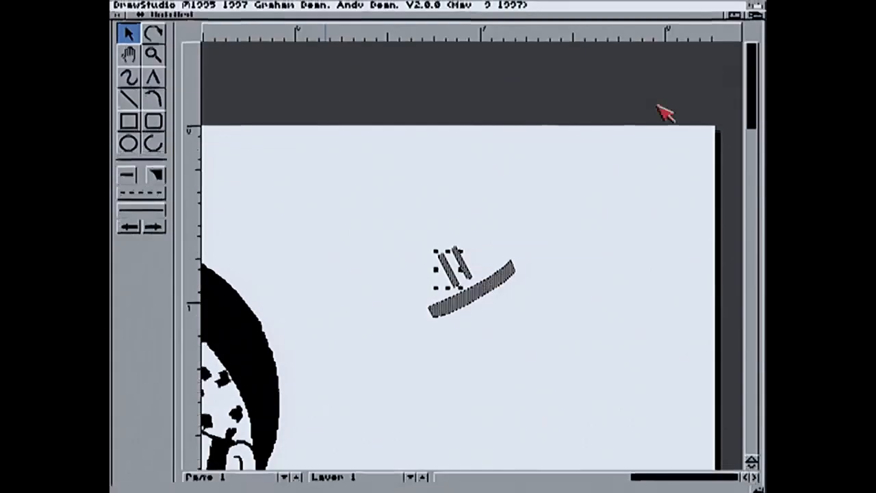
# Group the two short parallel bars with the curved stroke
pyautogui.keyDown('shift'); pyautogui.click(487, 294); pyautogui.keyUp('shift')
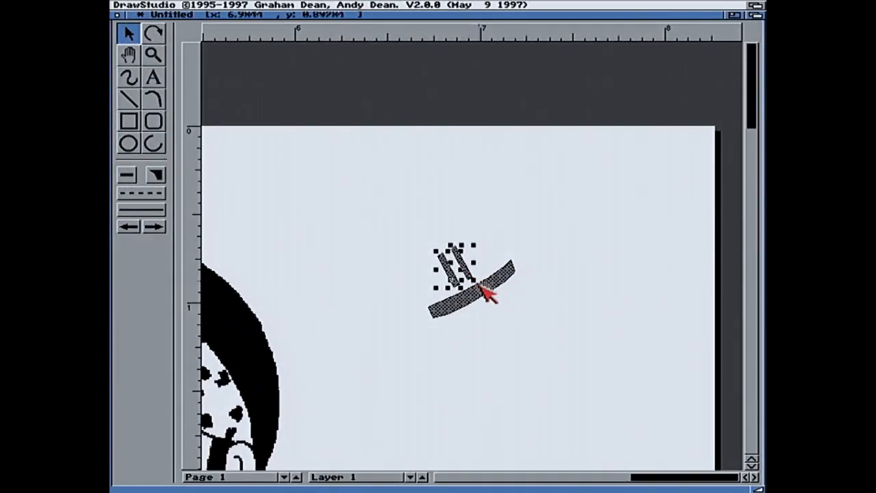
pyautogui.rightClick(333, 9)
pyautogui.click(323, 35)
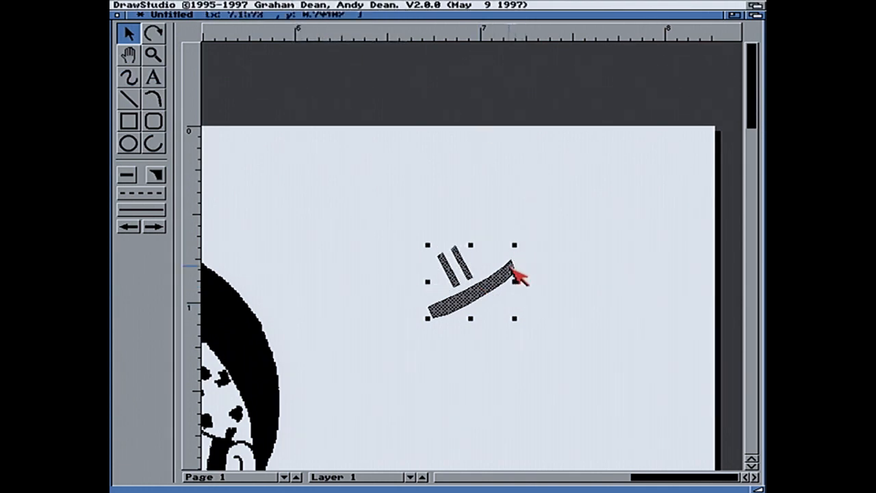
pyautogui.click(568, 267)
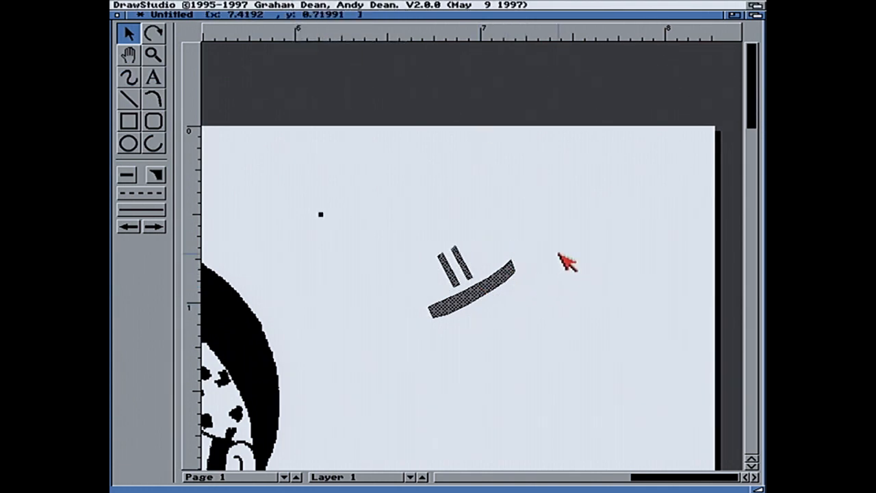
# Ungroup the curved stroke and the two short bars
pyautogui.doubleClick(483, 276)
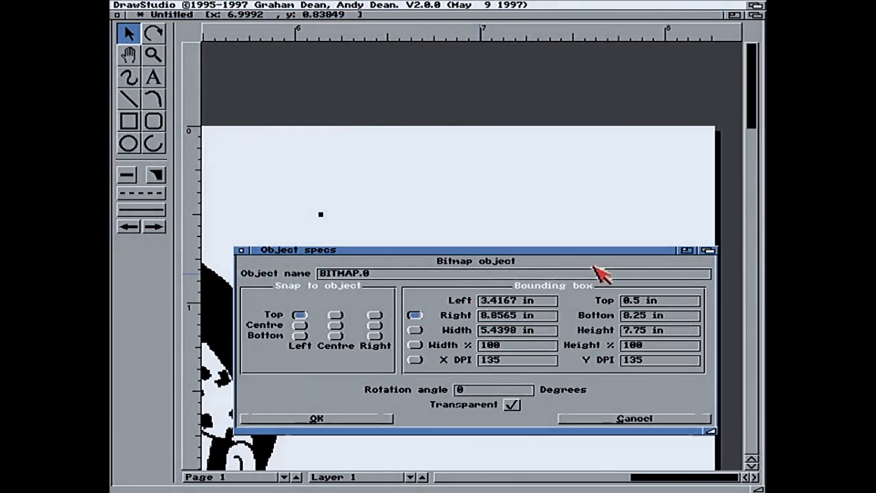
pyautogui.press('Escape')
pyautogui.click(475, 304)
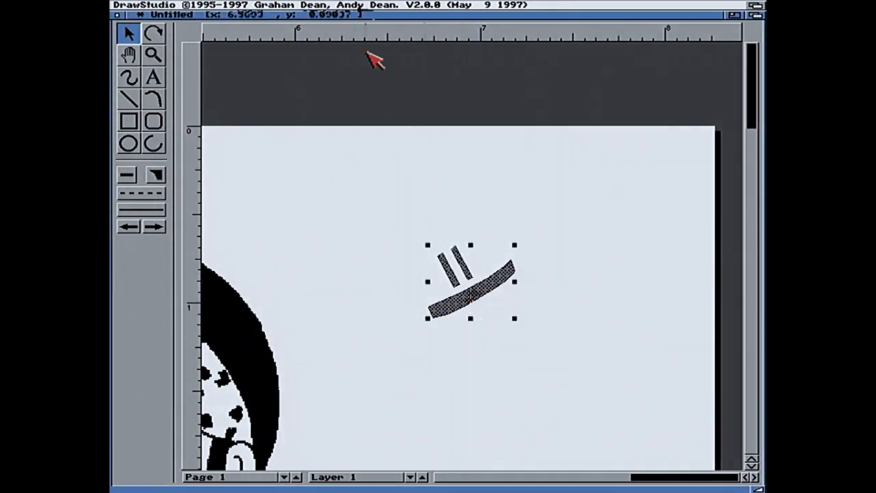
pyautogui.rightClick(371, 55)
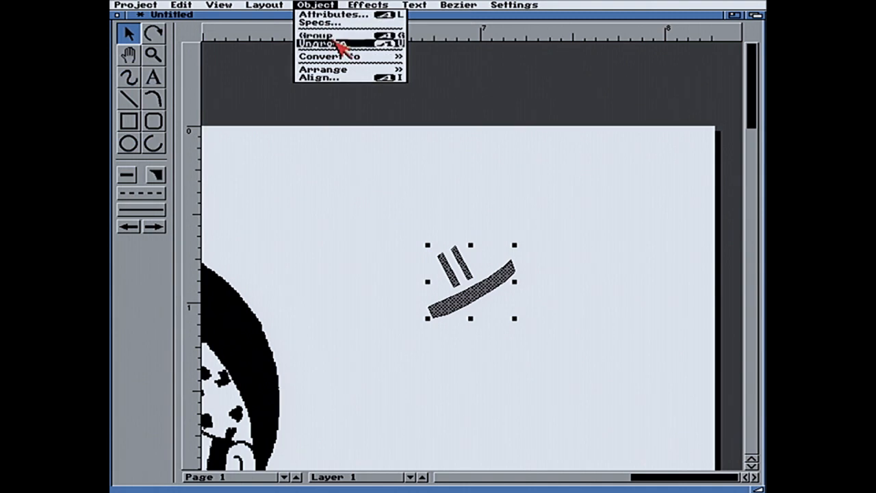
pyautogui.click(336, 43)
# Copy the two short bars and paste the copy above the raised end of the curved stroke
pyautogui.click(498, 236)
pyautogui.click(457, 269)
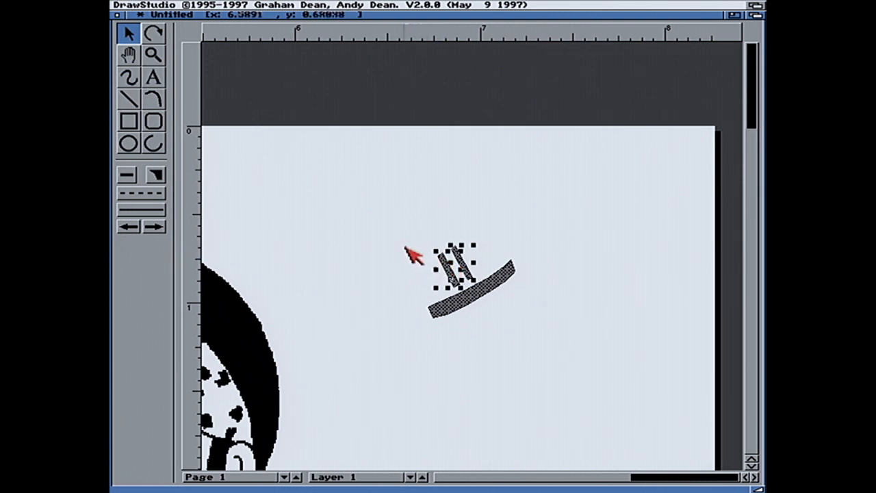
pyautogui.rightClick(212, 12)
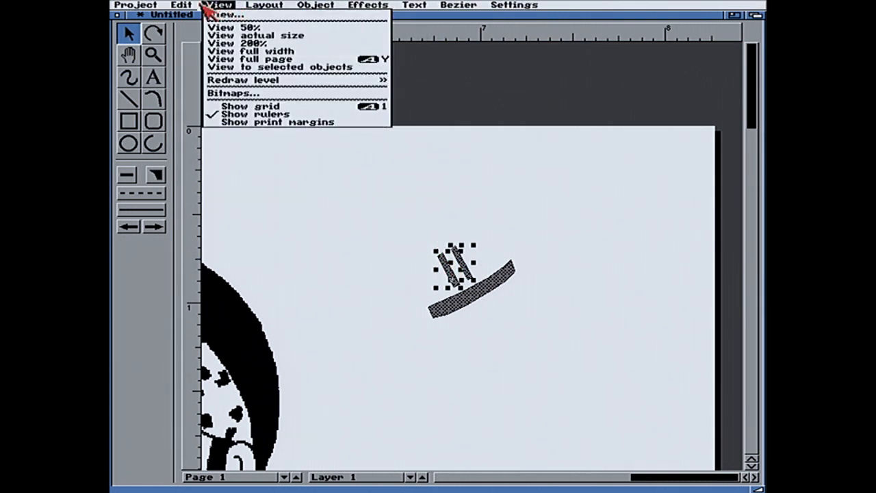
pyautogui.rightClick(189, 44)
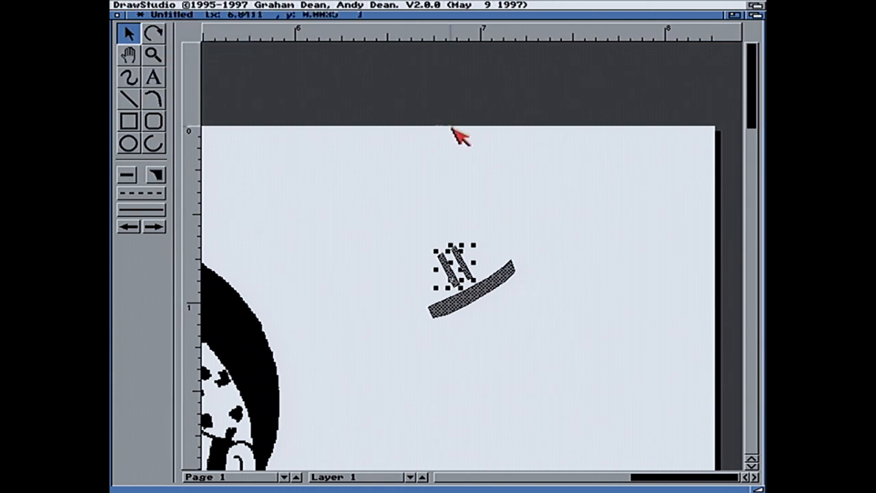
pyautogui.click(531, 155)
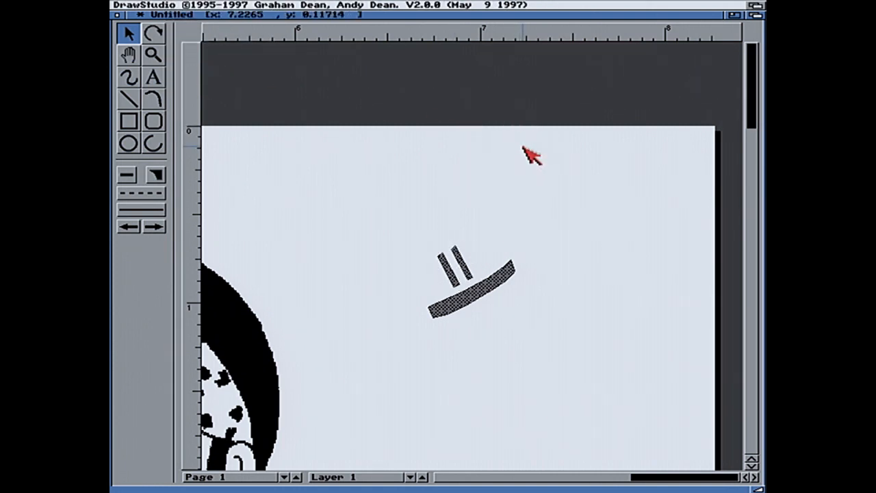
pyautogui.press('super+v')
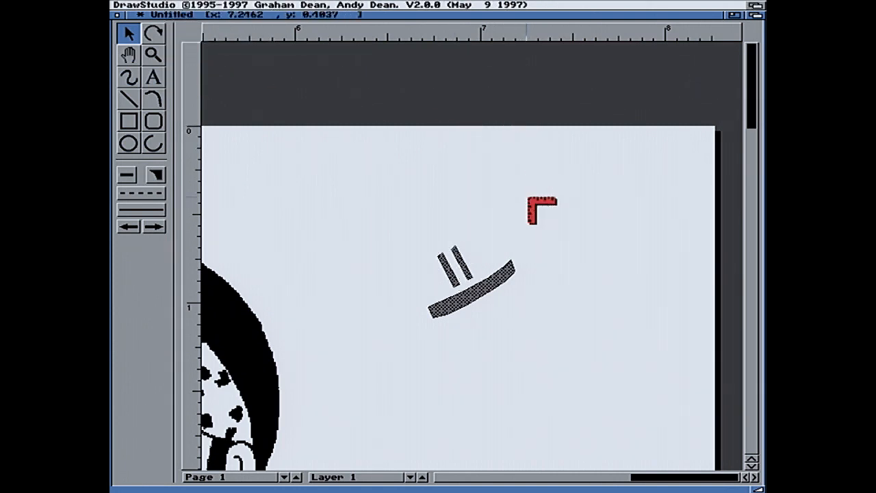
pyautogui.click(489, 183)
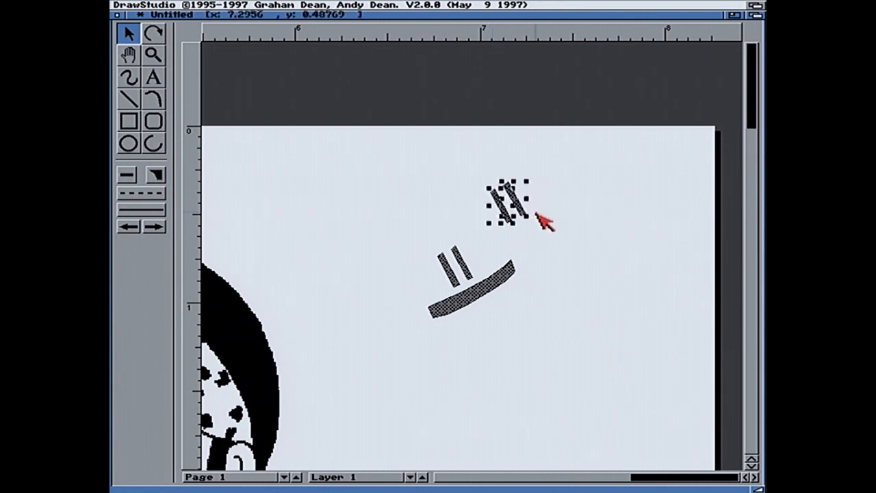
# Mirror the pasted pair of bars horizontally and group the two bars
pyautogui.rightClick(483, 39)
pyautogui.rightClick(385, 56)
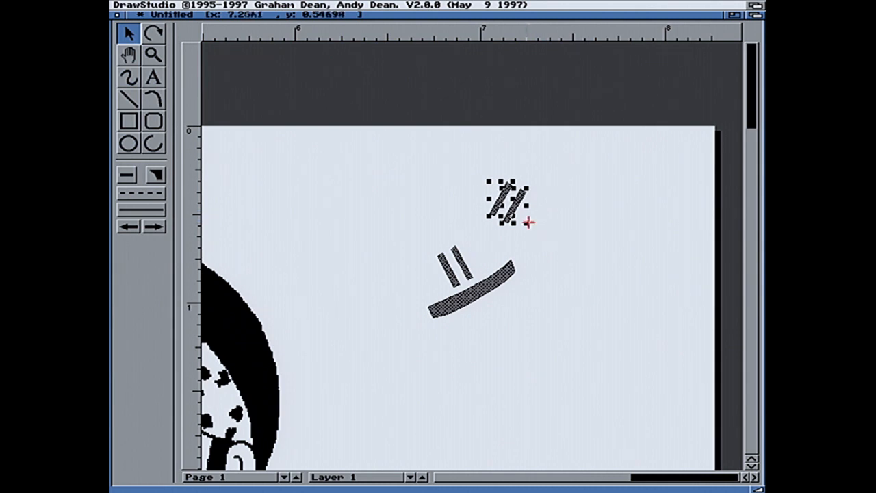
pyautogui.rightClick(311, 5)
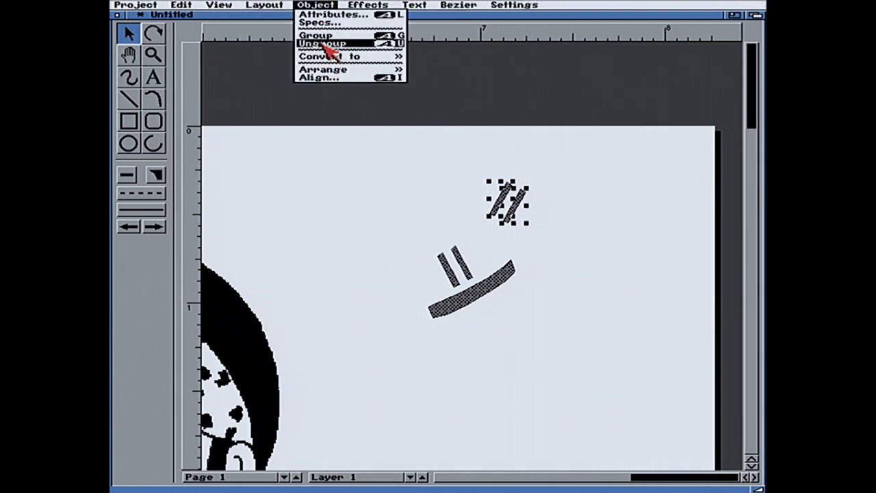
pyautogui.rightClick(329, 44)
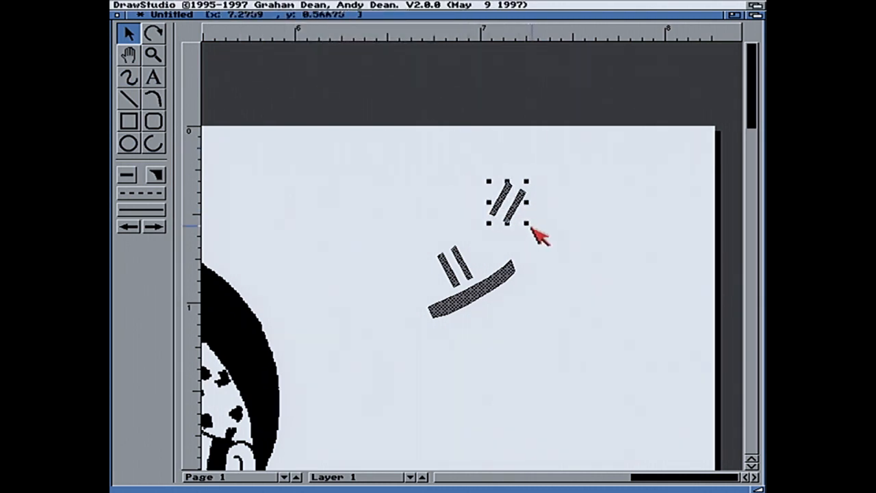
# Shrink the mirrored pair and rotate it nearly upright, sitting just above the curved stroke's raised end
pyautogui.moveTo(525, 222)
pyautogui.mouseDown()
pyautogui.moveTo(514, 196)
pyautogui.moveTo(510, 247)
pyautogui.moveTo(524, 246)
pyautogui.moveTo(524, 260)
pyautogui.mouseUp()
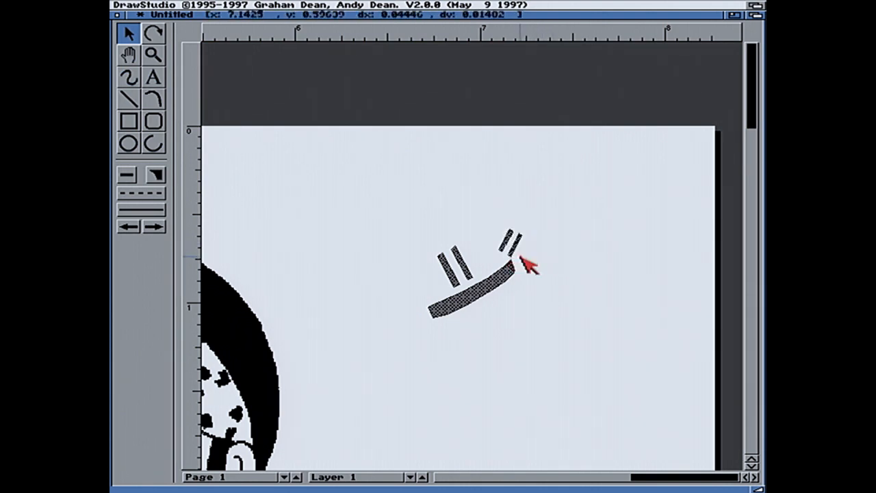
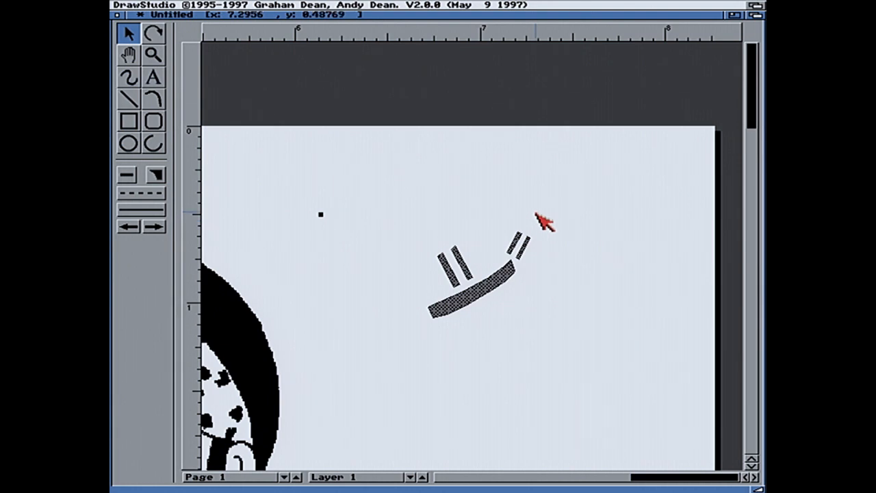
pyautogui.click(520, 246)
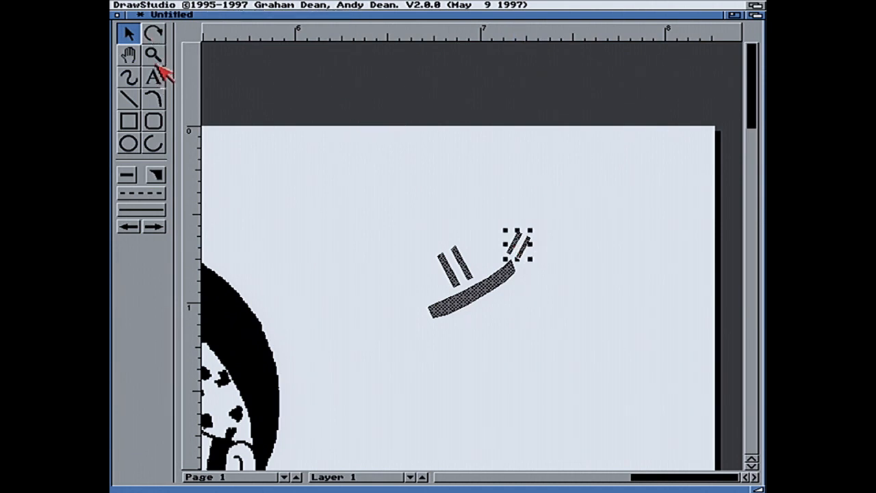
pyautogui.click(156, 29)
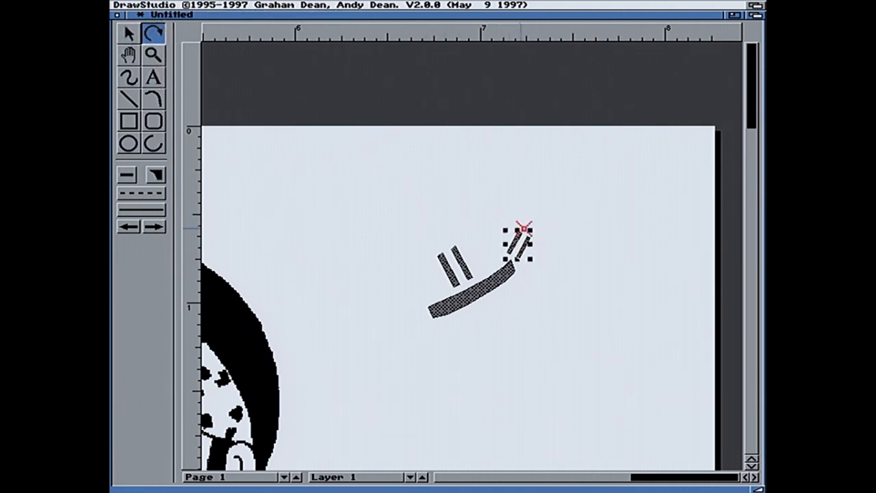
pyautogui.moveTo(528, 224)
pyautogui.mouseDown()
pyautogui.moveTo(523, 244)
pyautogui.moveTo(539, 248)
pyautogui.mouseUp()
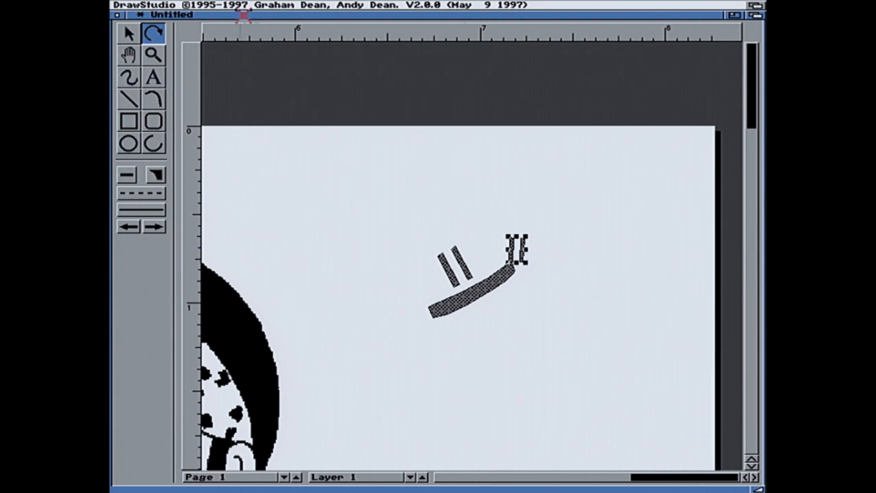
pyautogui.click(128, 34)
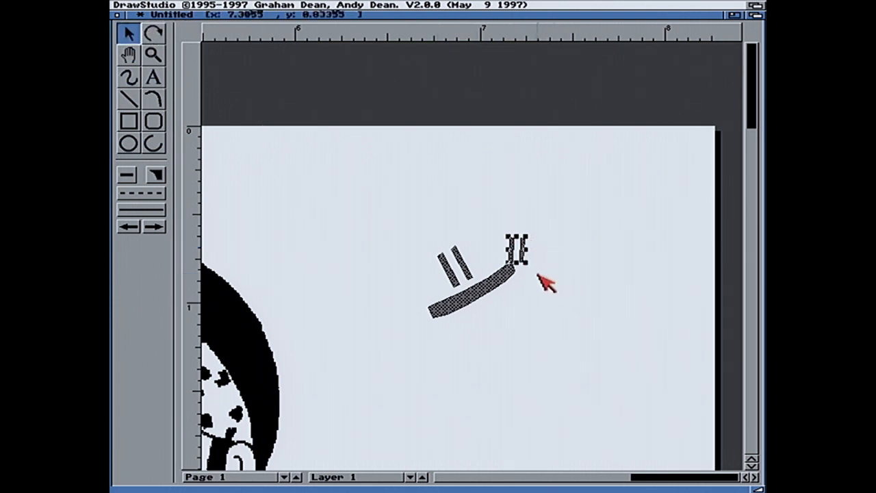
pyautogui.moveTo(526, 262); pyautogui.dragTo(524, 250)
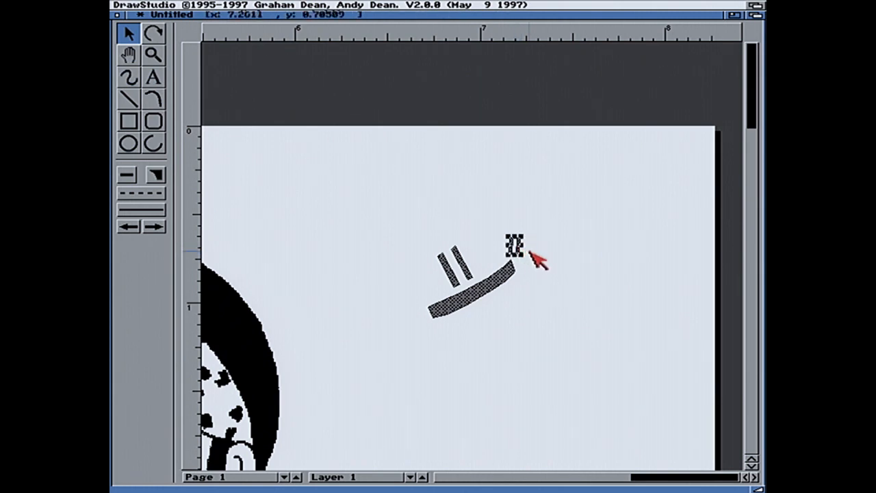
pyautogui.moveTo(524, 245); pyautogui.dragTo(511, 245)
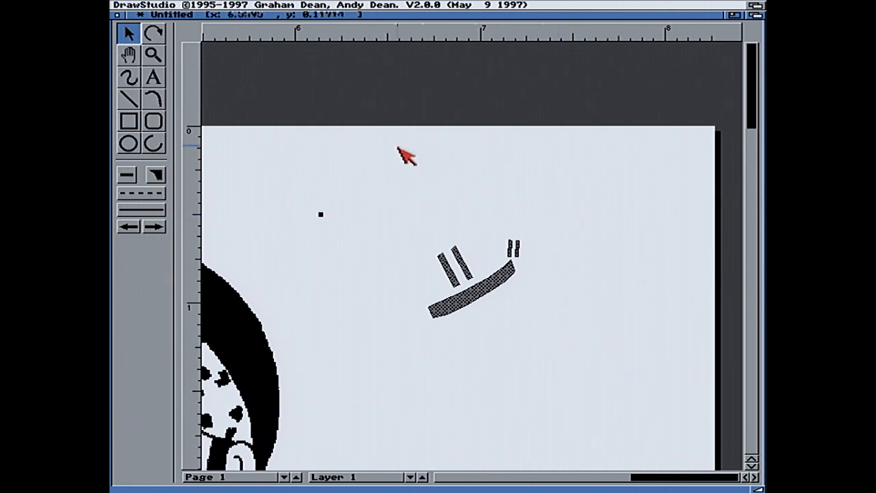
# Draw a thin horizontal rectangle about 0.25 in wide just below the curved stroke
pyautogui.click(128, 121)
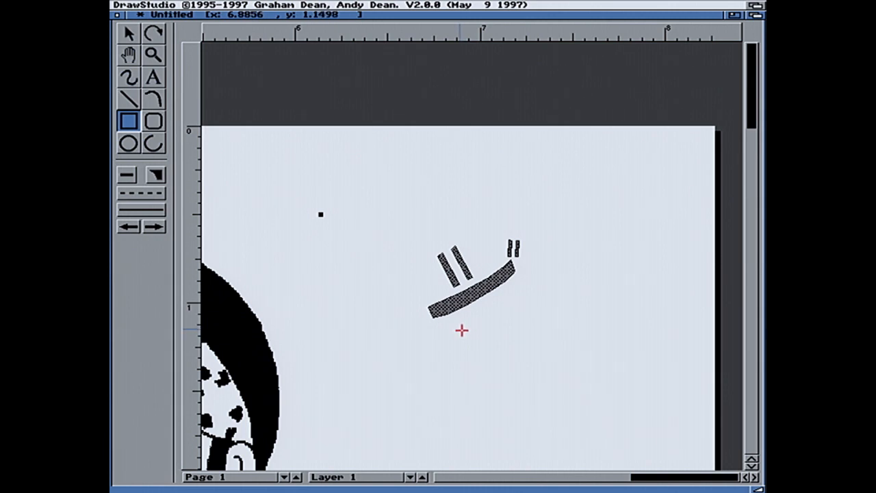
pyautogui.moveTo(462, 331); pyautogui.dragTo(507, 334)
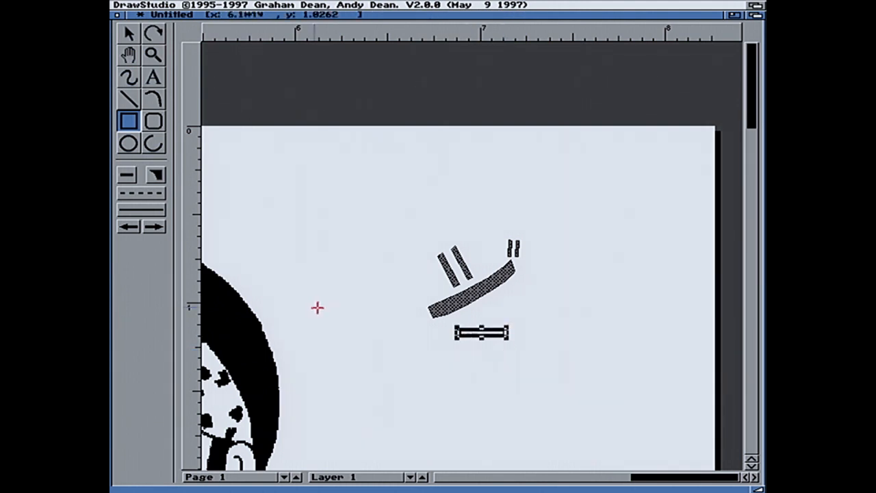
pyautogui.click(129, 34)
# Select the curved stroke with both pairs of short bars and group them
pyautogui.moveTo(386, 230); pyautogui.dragTo(549, 295)
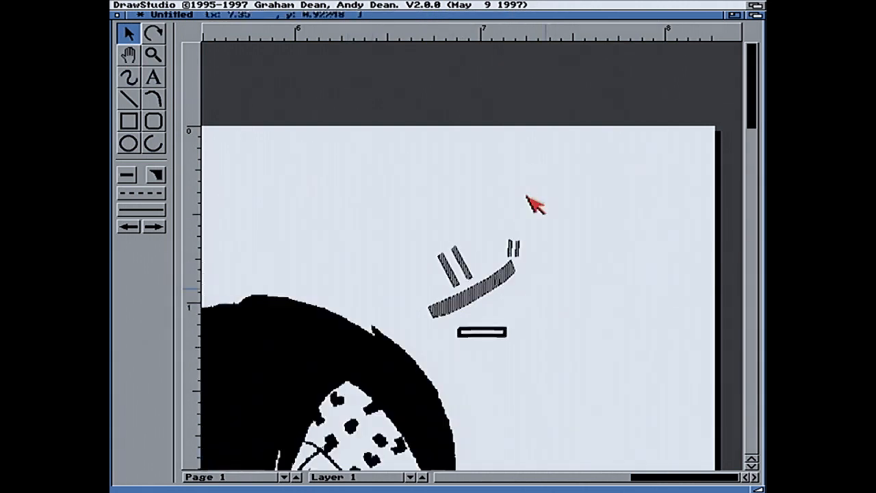
pyautogui.click(460, 266)
pyautogui.keyDown('shift'); pyautogui.click(488, 291); pyautogui.keyUp('shift')
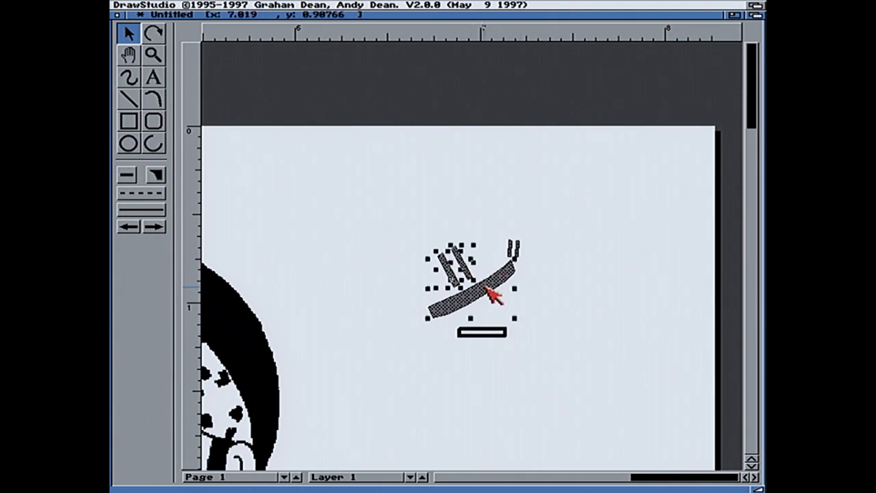
pyautogui.doubleClick(518, 249)
pyautogui.press('Escape')
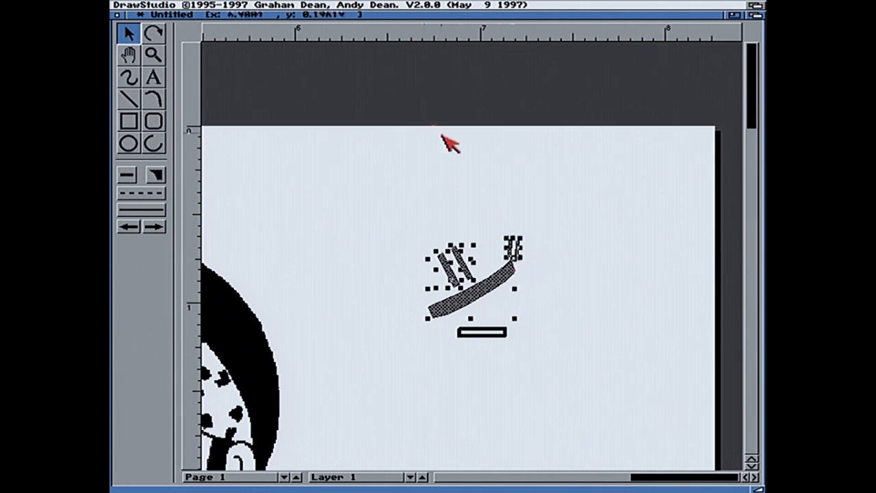
pyautogui.rightClick(358, 6)
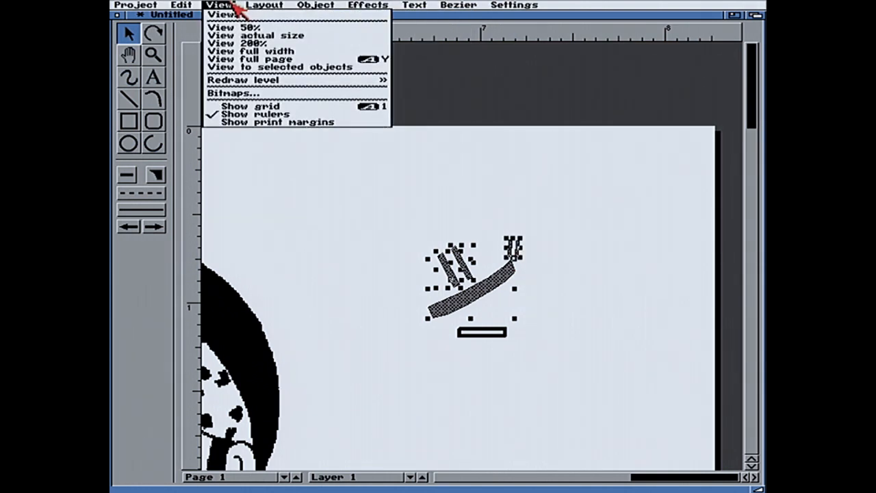
pyautogui.moveTo(195, 9)
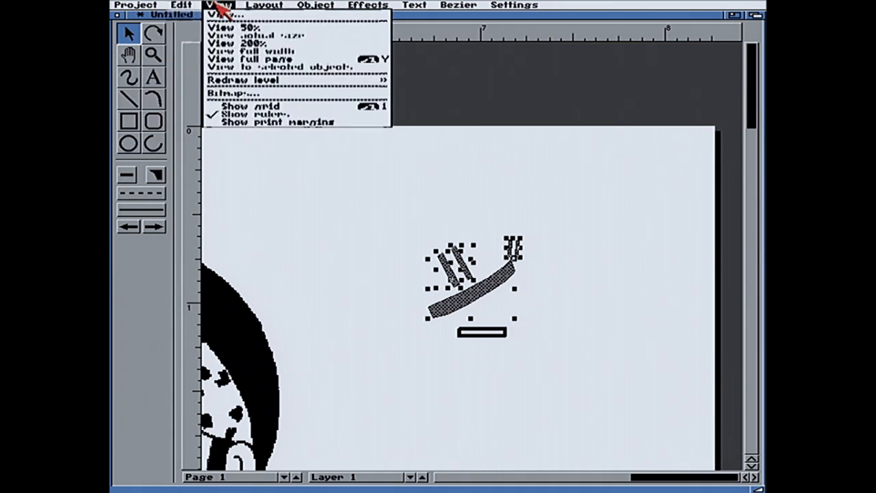
pyautogui.moveTo(305, 8)
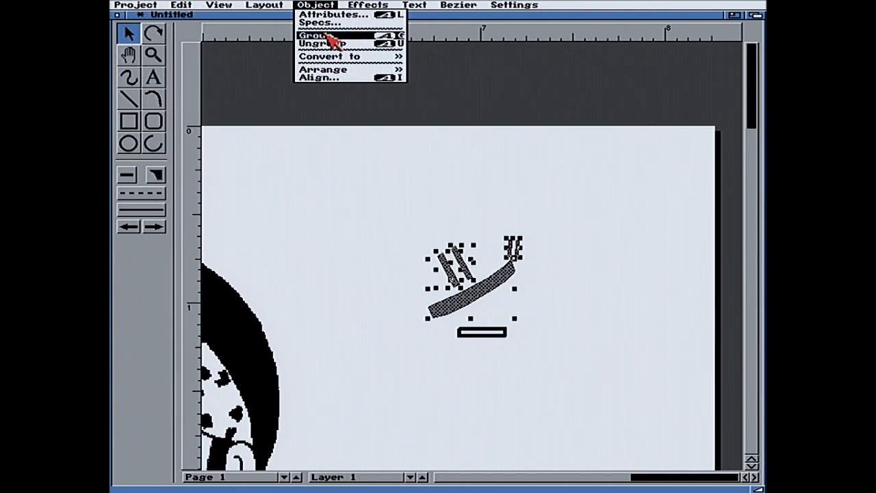
pyautogui.click(326, 34)
pyautogui.click(563, 73)
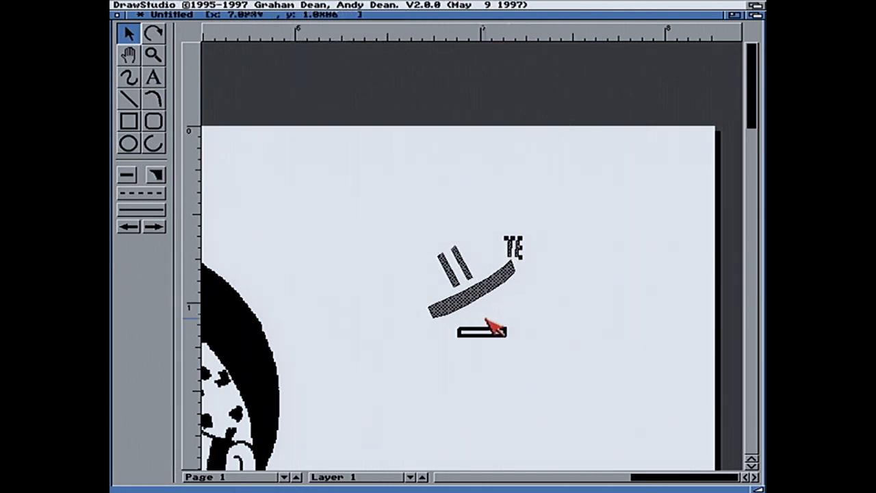
# Choose another line style for the group containing the curved stroke and two larger bars
pyautogui.click(488, 296)
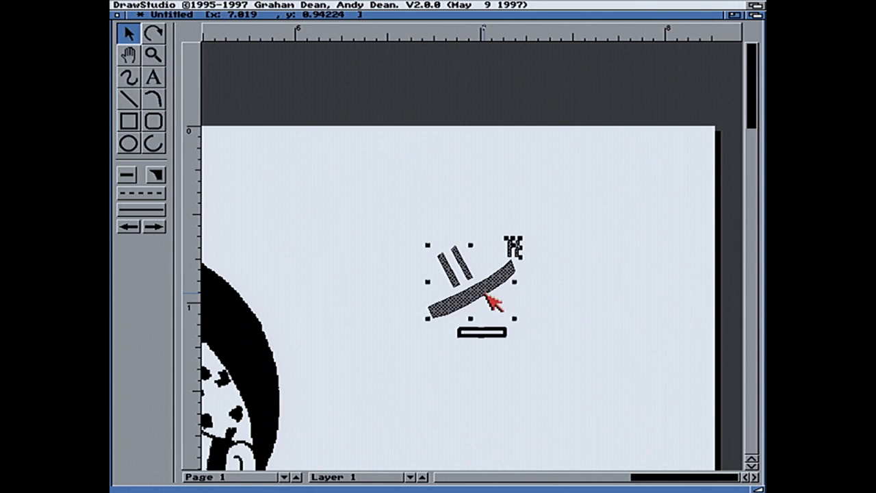
pyautogui.click(131, 189)
pyautogui.click(128, 242)
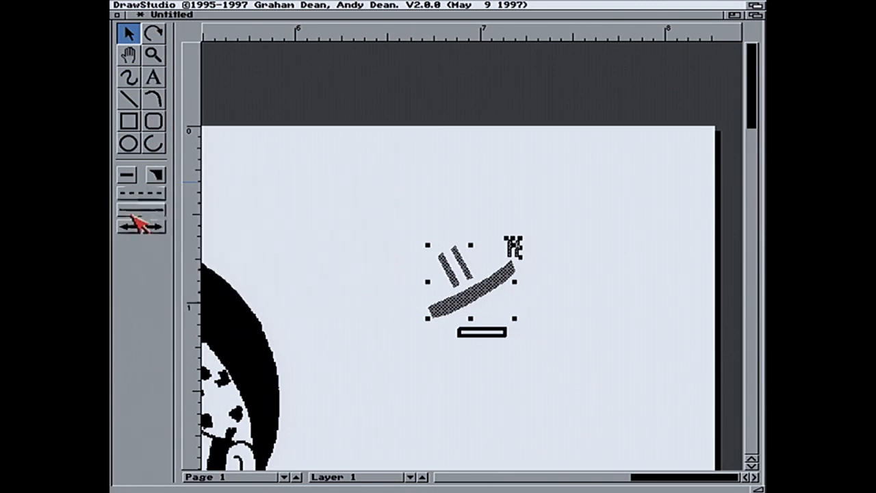
pyautogui.click(520, 182)
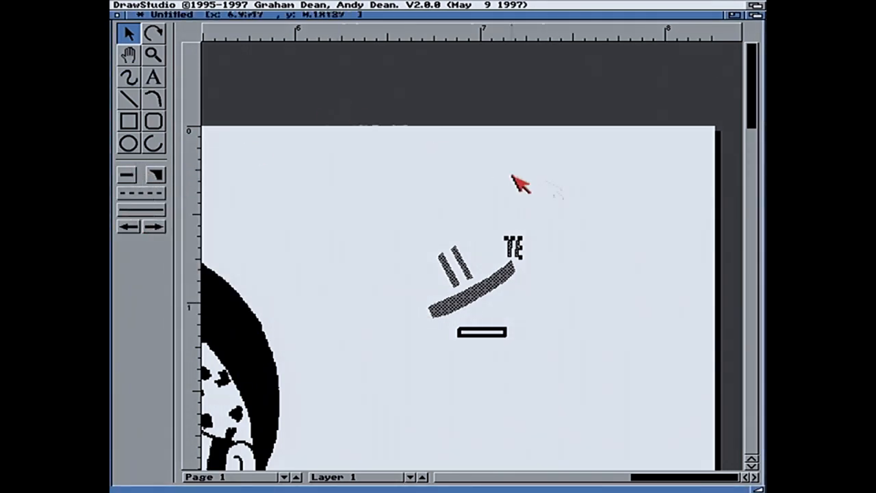
# Remove the outline from the small pair of bars above the curved stroke's raised end
pyautogui.click(753, 209)
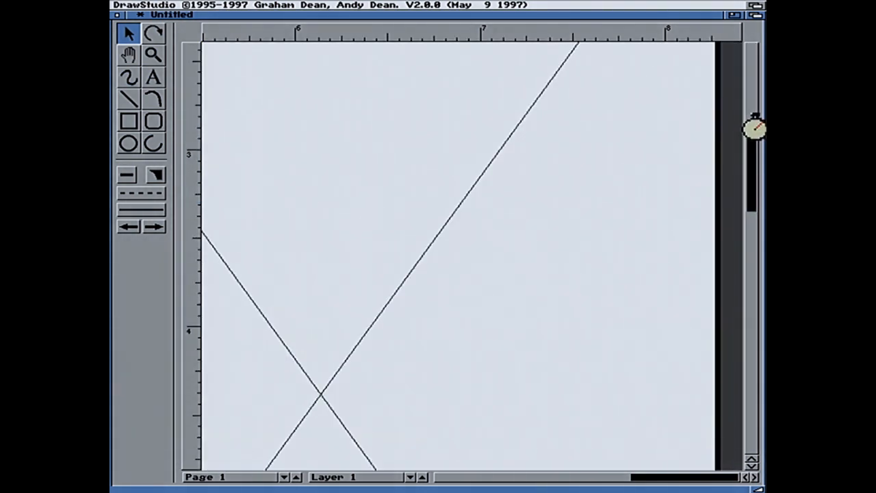
pyautogui.click(753, 127)
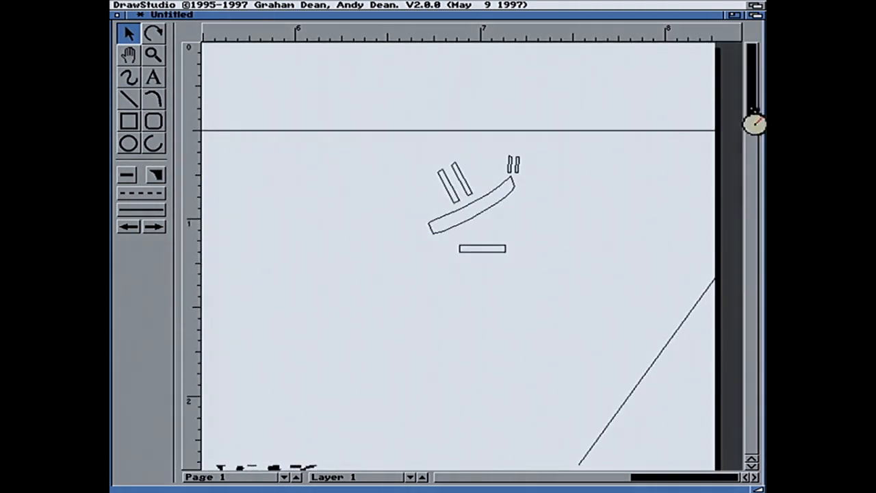
pyautogui.click(515, 164)
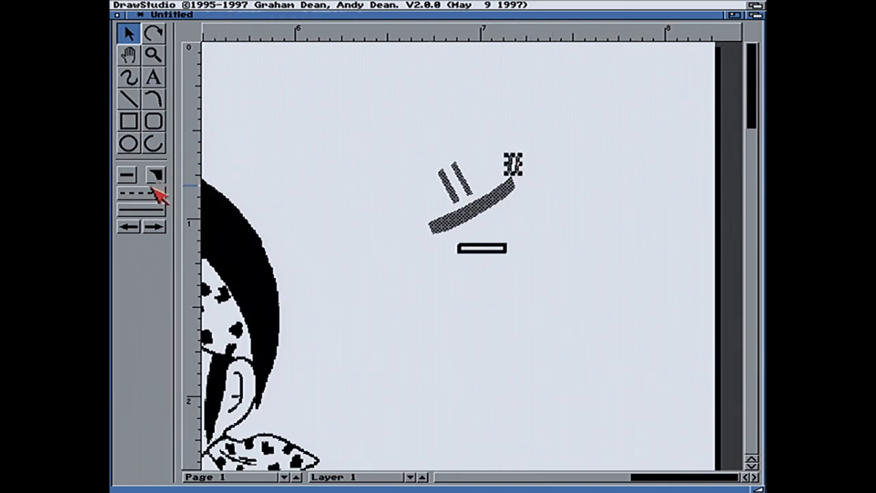
pyautogui.moveTo(137, 183); pyautogui.dragTo(137, 253)
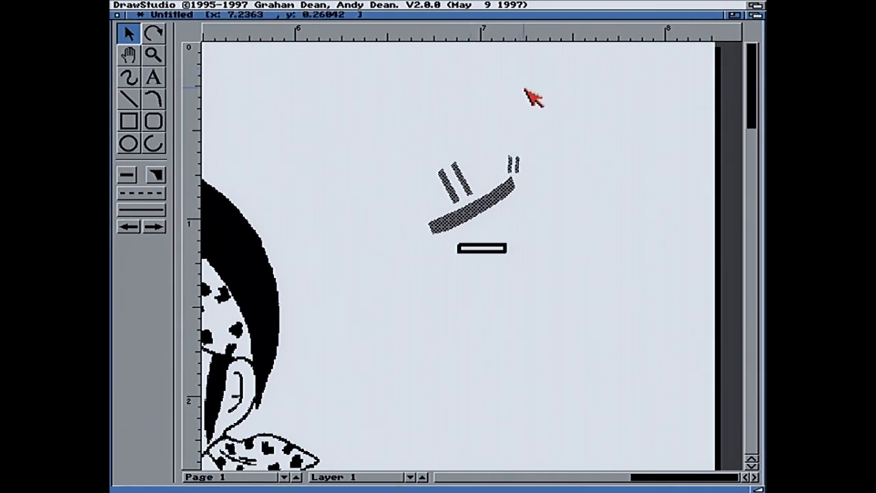
# Remove the outline from the thin rectangle below the curved stroke and browse fill colours for it
pyautogui.click(481, 246)
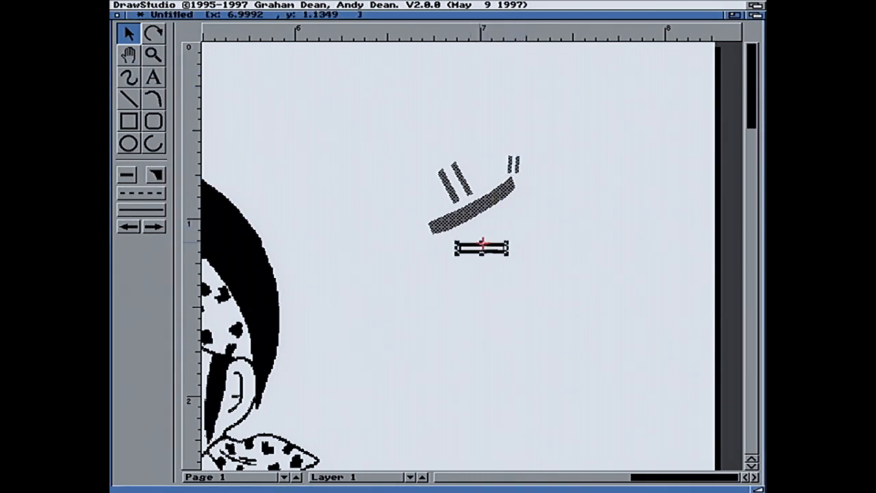
pyautogui.moveTo(137, 183); pyautogui.dragTo(127, 237)
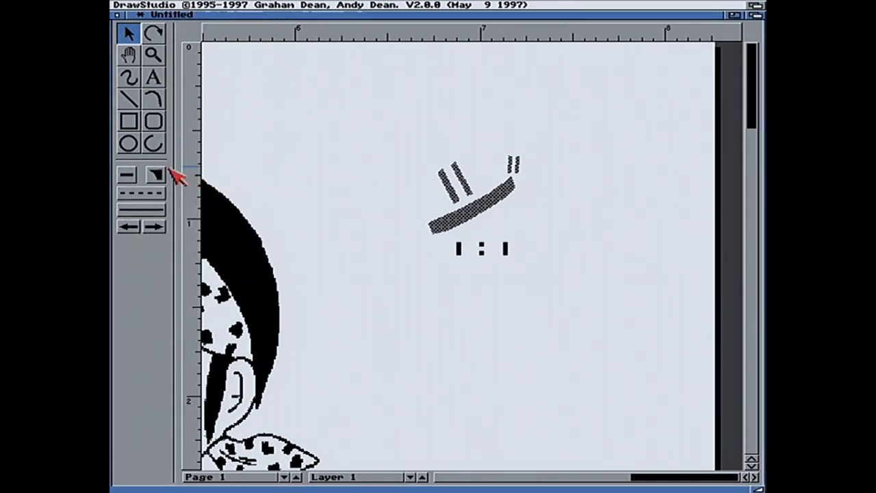
pyautogui.moveTo(152, 176); pyautogui.dragTo(375, 212)
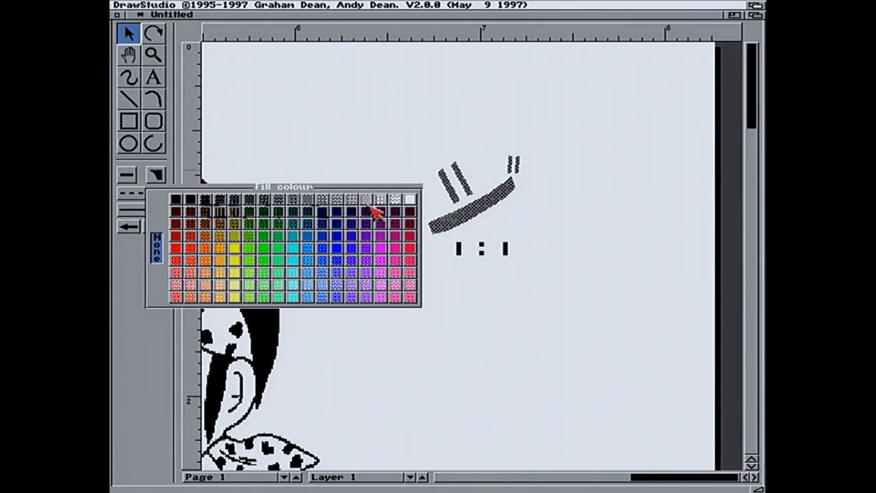
# Set the fill of the group with the curved stroke and two larger bars to a dark grey
pyautogui.click(487, 202)
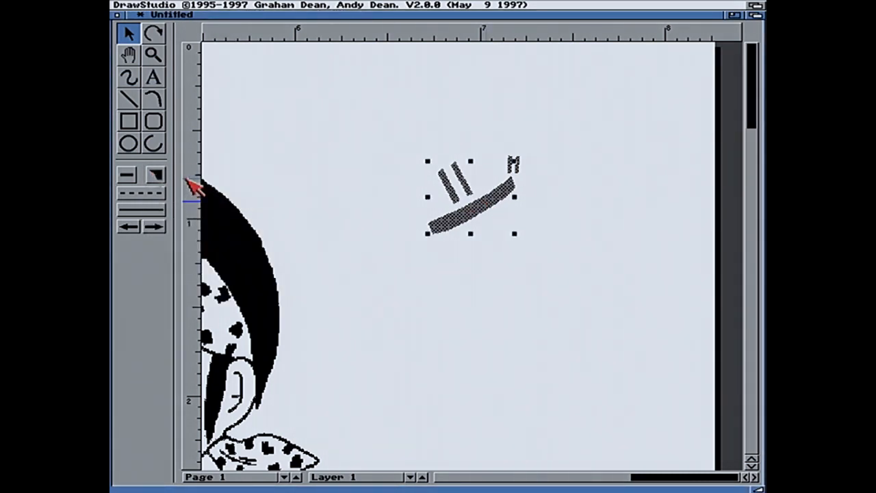
pyautogui.click(156, 176)
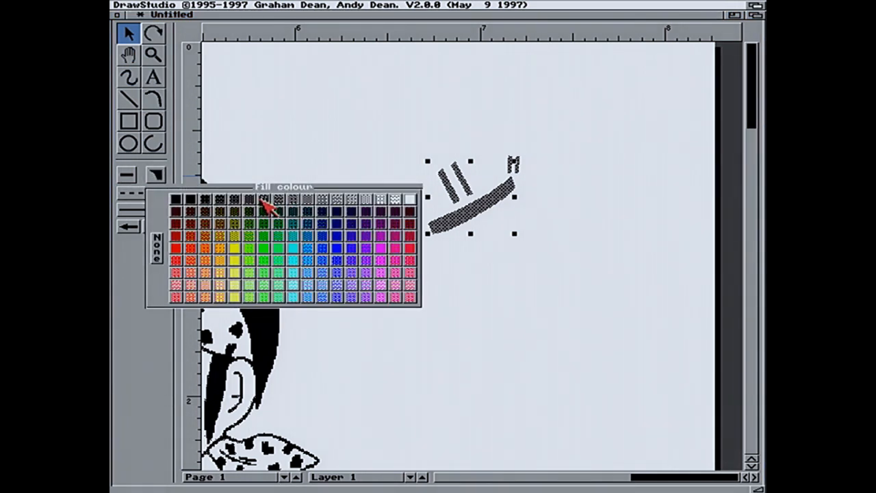
pyautogui.click(264, 198)
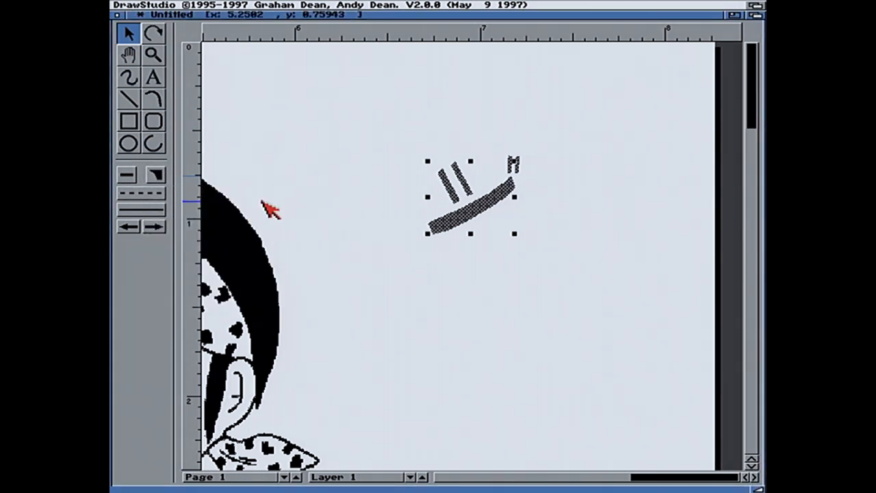
pyautogui.click(479, 278)
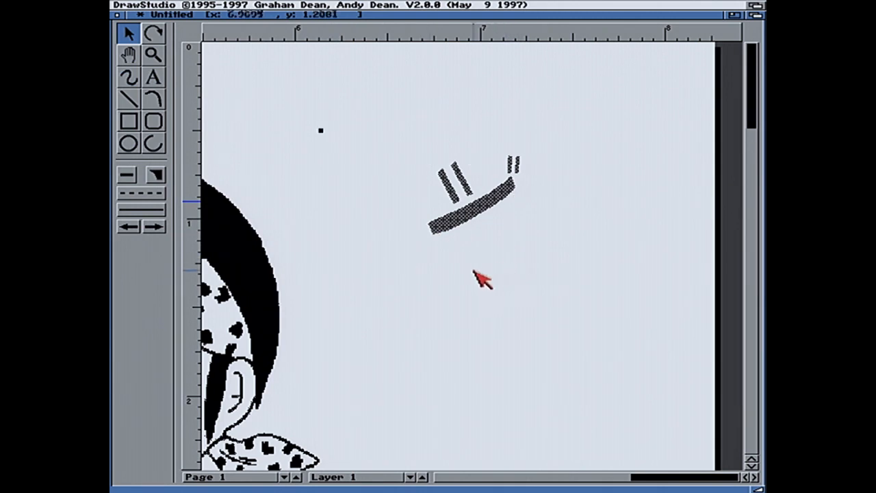
pyautogui.doubleClick(371, 258)
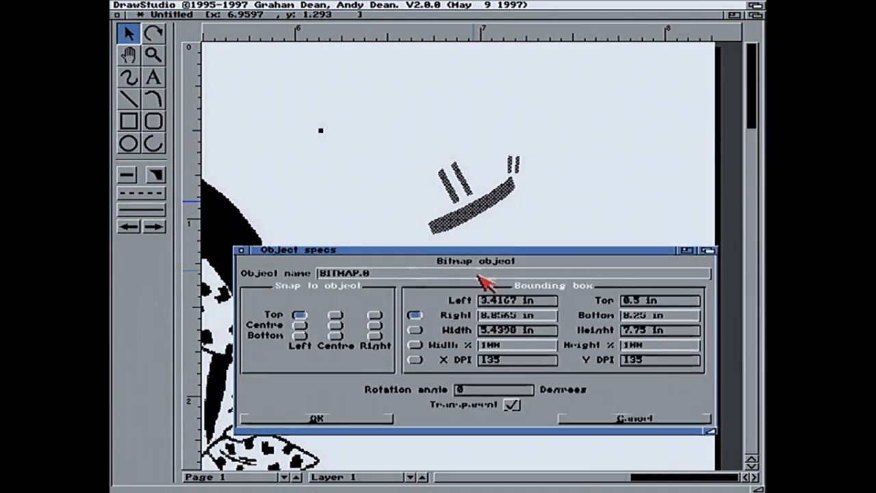
pyautogui.click(661, 418)
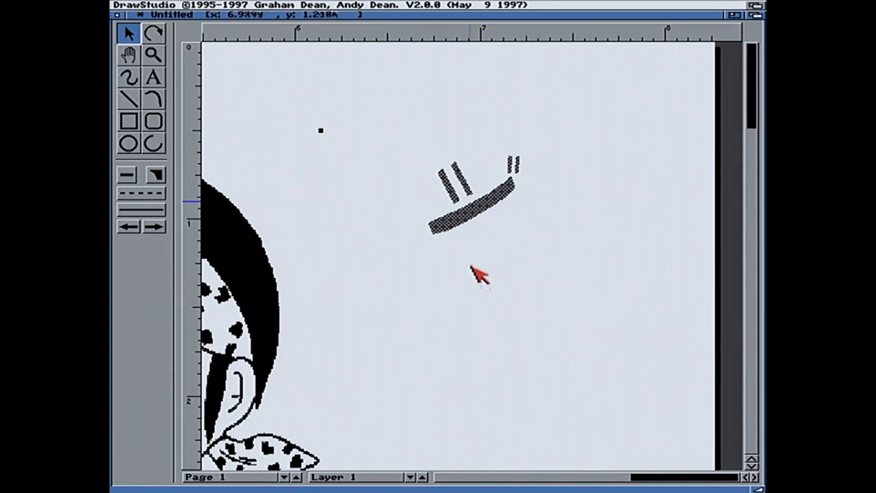
pyautogui.doubleClick(503, 283)
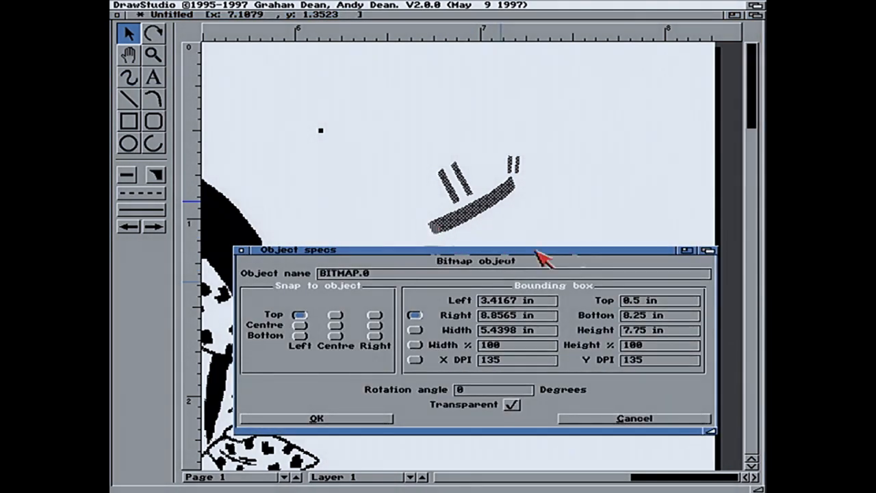
pyautogui.click(602, 421)
# Reselect the thin outline-free rectangle below the curved stroke and delete it
pyautogui.click(477, 258)
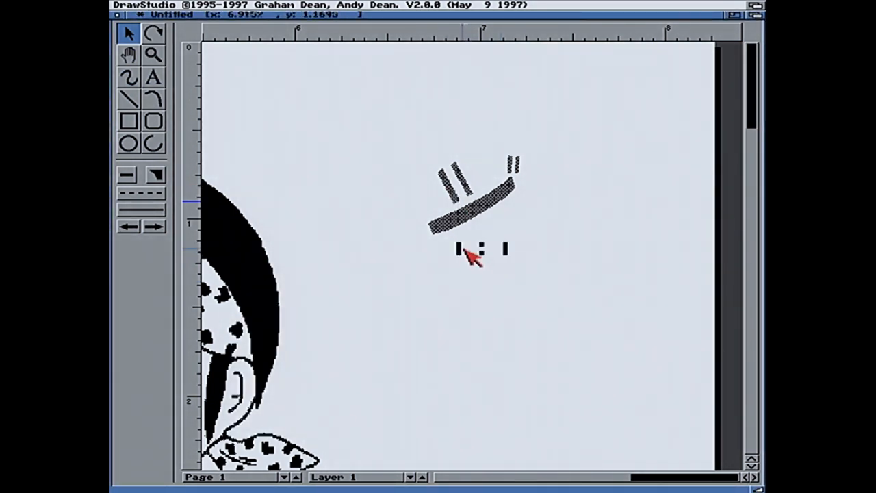
pyautogui.click(460, 231)
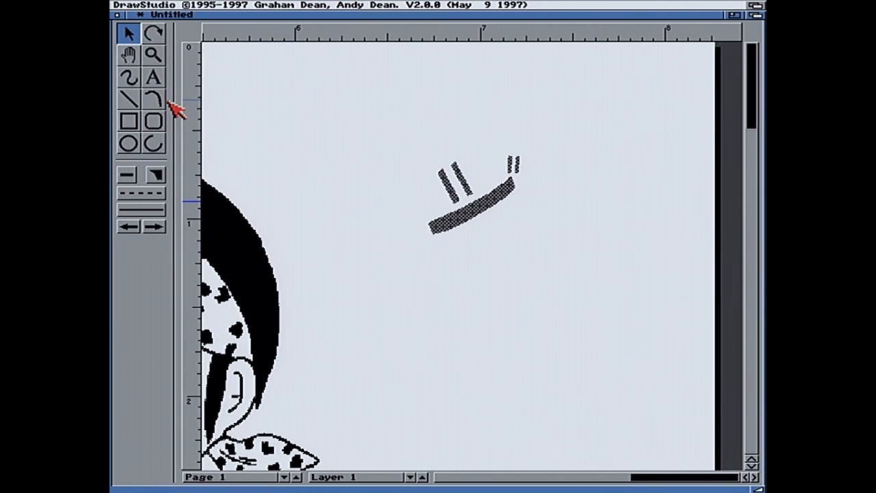
pyautogui.rightClick(177, 5)
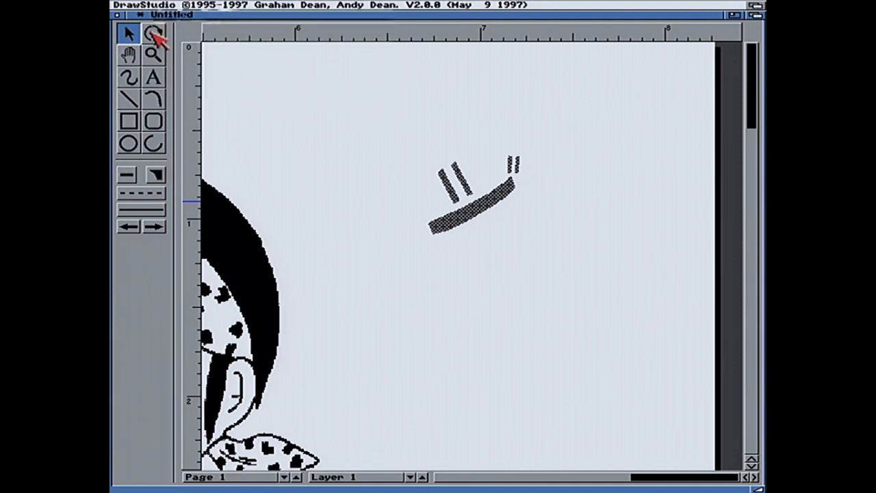
# Draw a closed コ-shaped Bezier figure about 0.35 in wide below the curved stroke and remove its outline
pyautogui.click(131, 121)
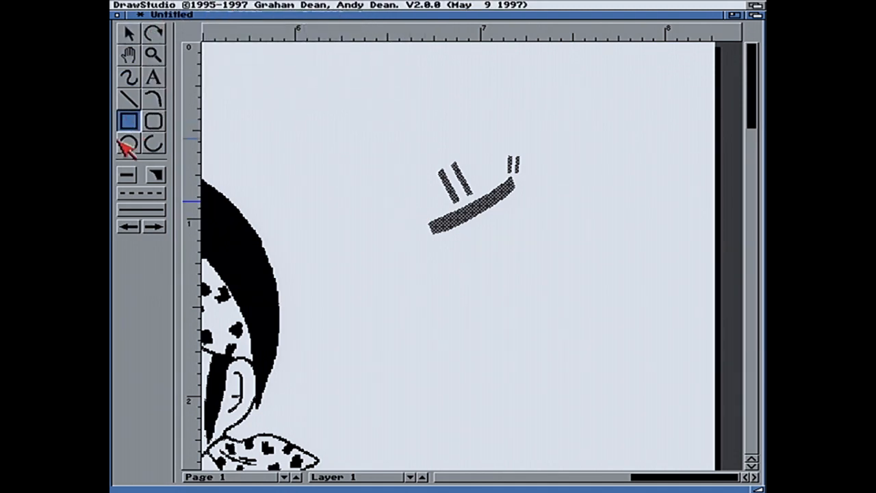
pyautogui.click(153, 99)
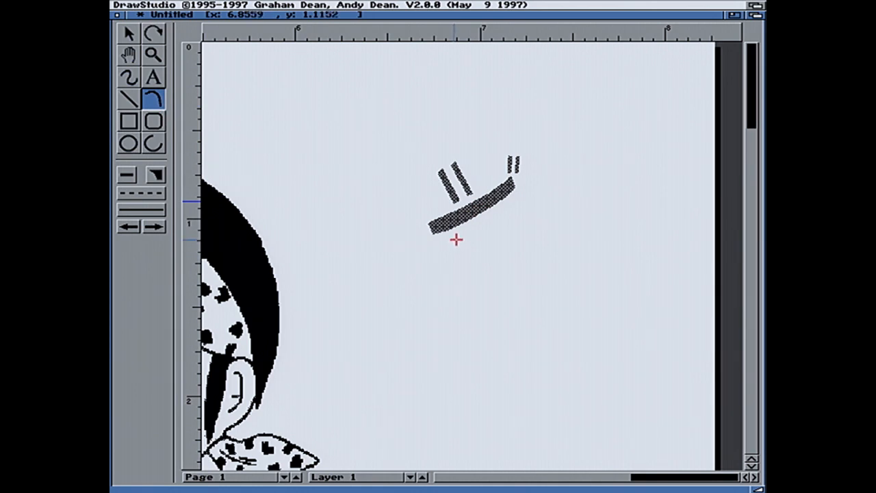
pyautogui.click(505, 242)
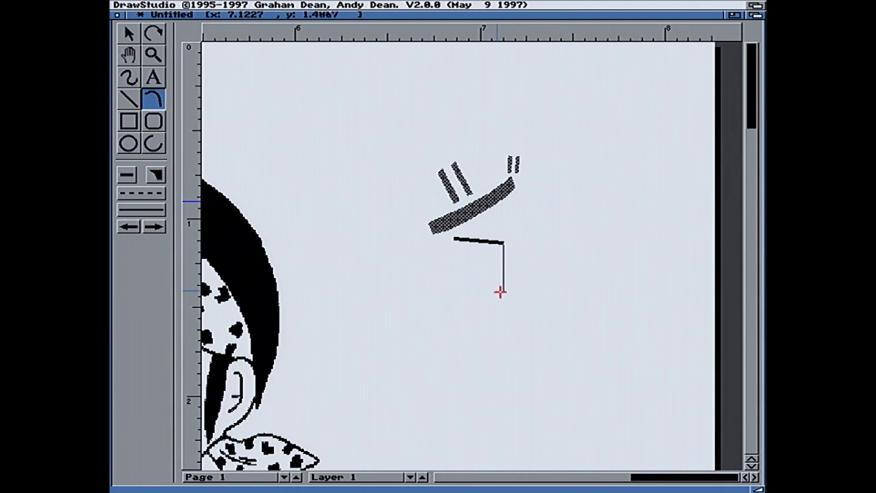
pyautogui.click(500, 293)
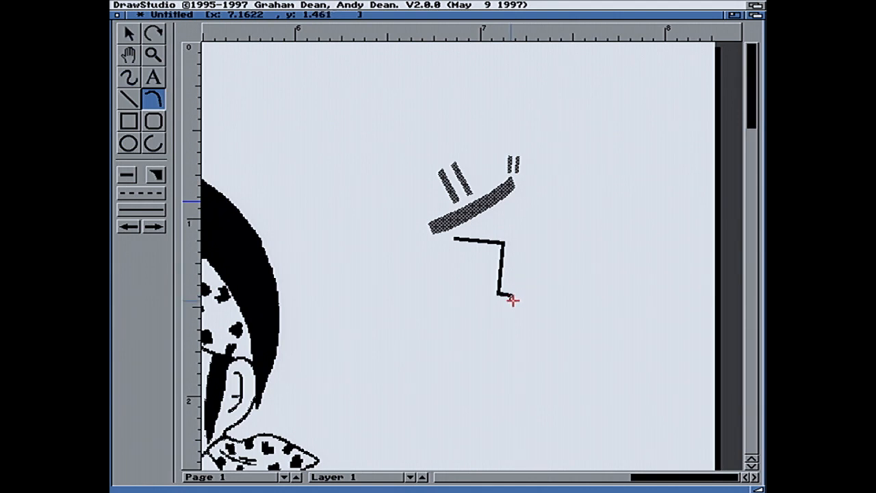
pyautogui.click(448, 291)
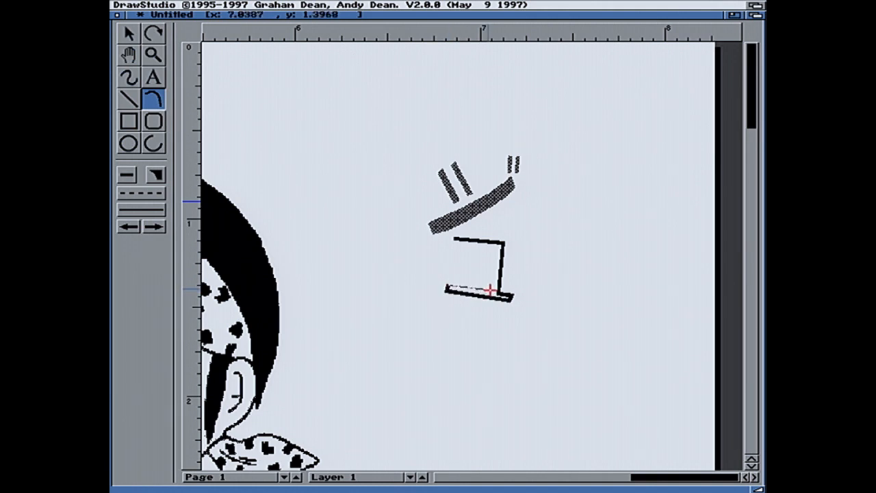
pyautogui.click(490, 251)
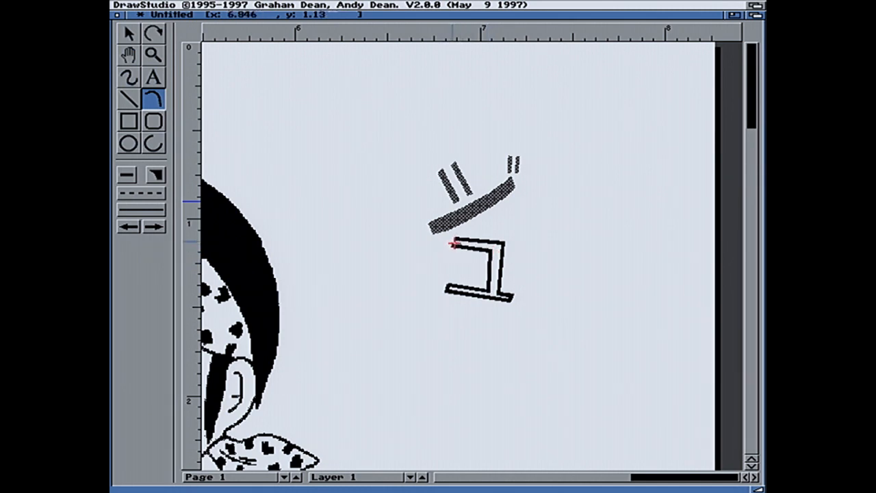
pyautogui.click(453, 238)
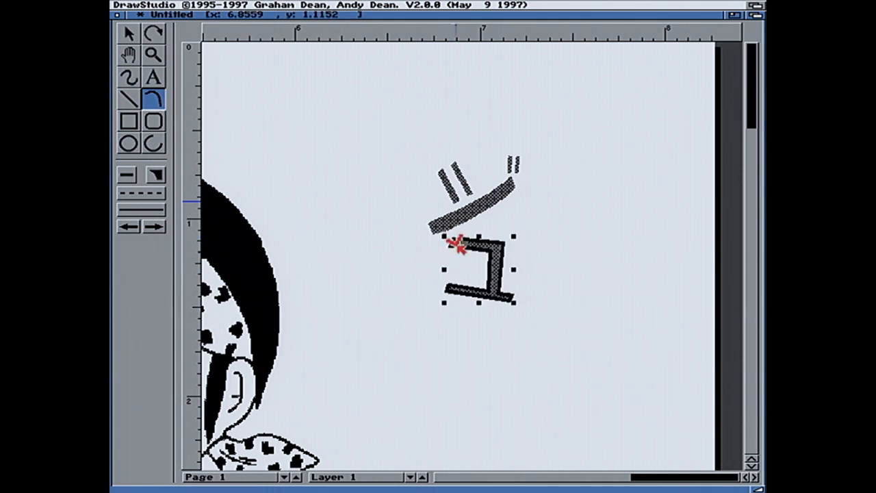
pyautogui.click(131, 188)
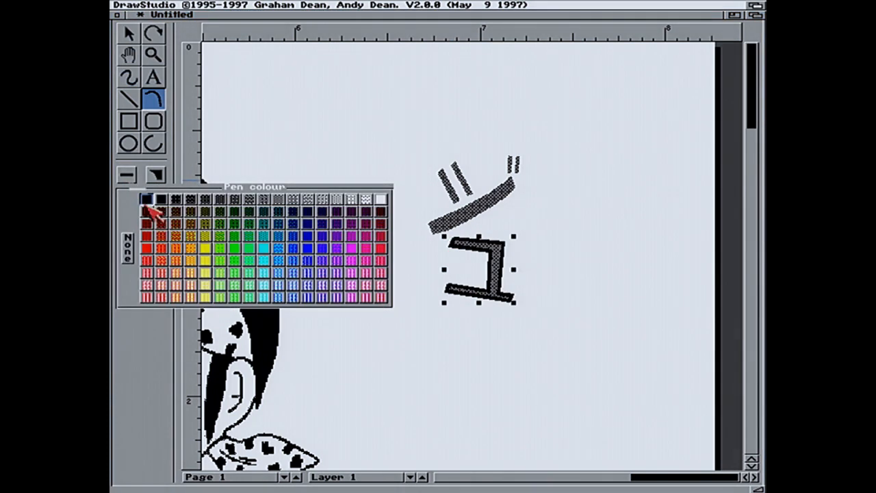
pyautogui.click(130, 255)
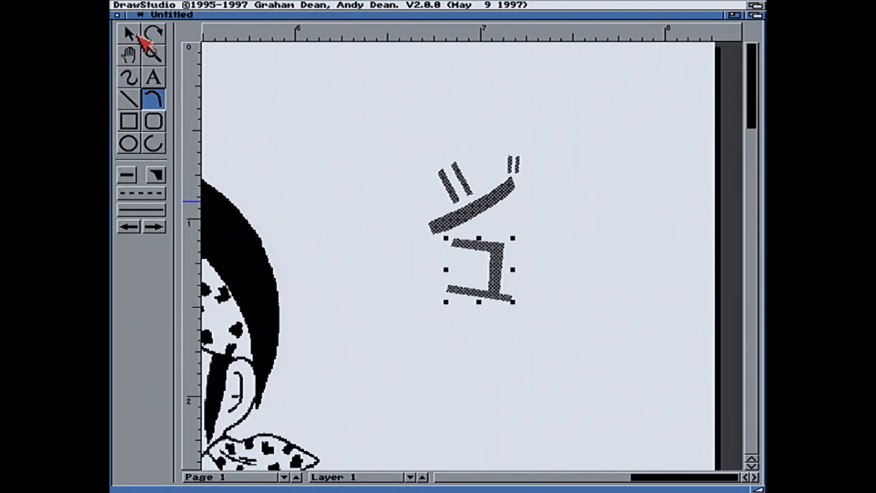
# Edit the コ shape's points to thicken its lower bar upward, including the short stub past the vertical stroke
pyautogui.click(130, 34)
pyautogui.doubleClick(503, 301)
pyautogui.moveTo(494, 295)
pyautogui.mouseDown()
pyautogui.moveTo(475, 287)
pyautogui.moveTo(490, 288)
pyautogui.mouseUp()
pyautogui.moveTo(451, 243); pyautogui.dragTo(453, 248)
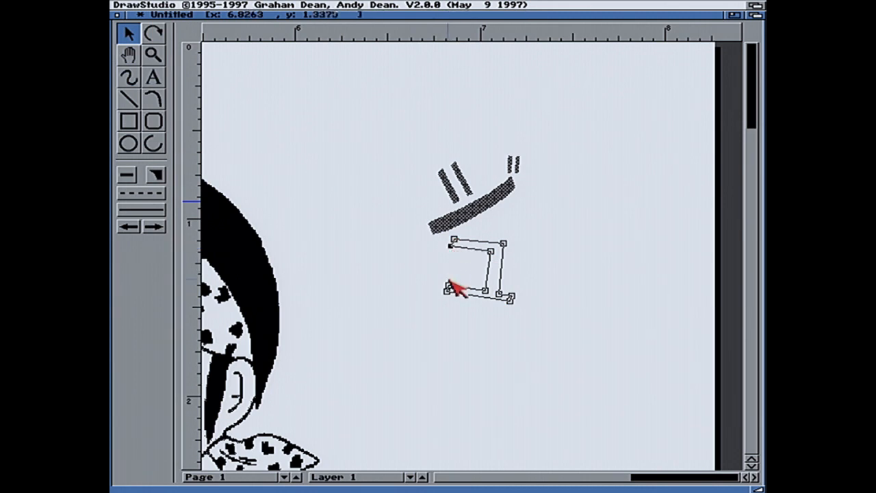
pyautogui.moveTo(451, 289); pyautogui.dragTo(451, 285)
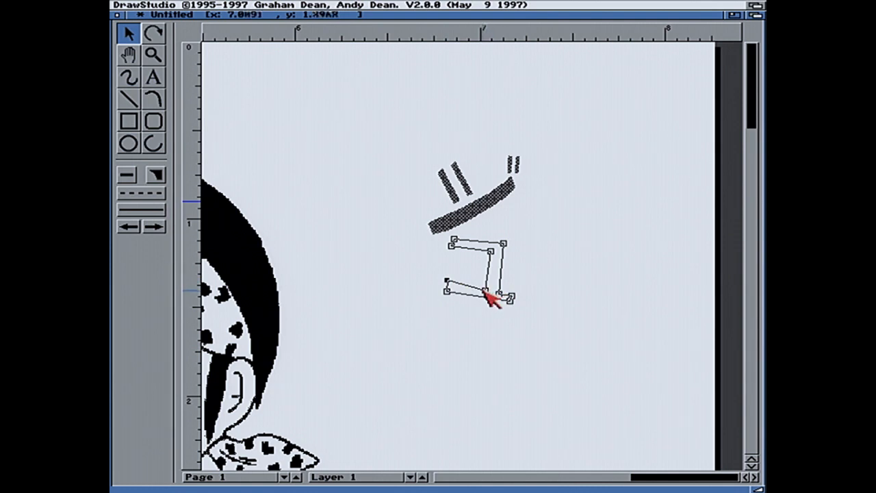
pyautogui.moveTo(491, 292); pyautogui.dragTo(486, 285)
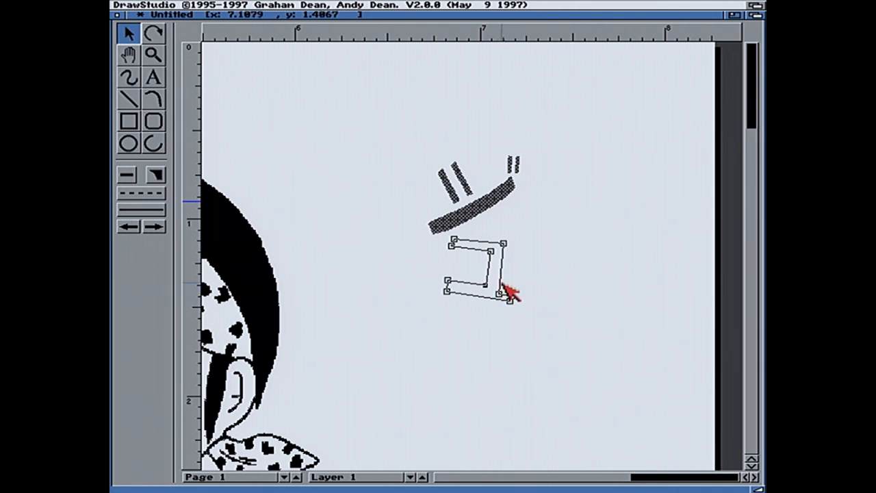
pyautogui.moveTo(504, 294); pyautogui.dragTo(500, 286)
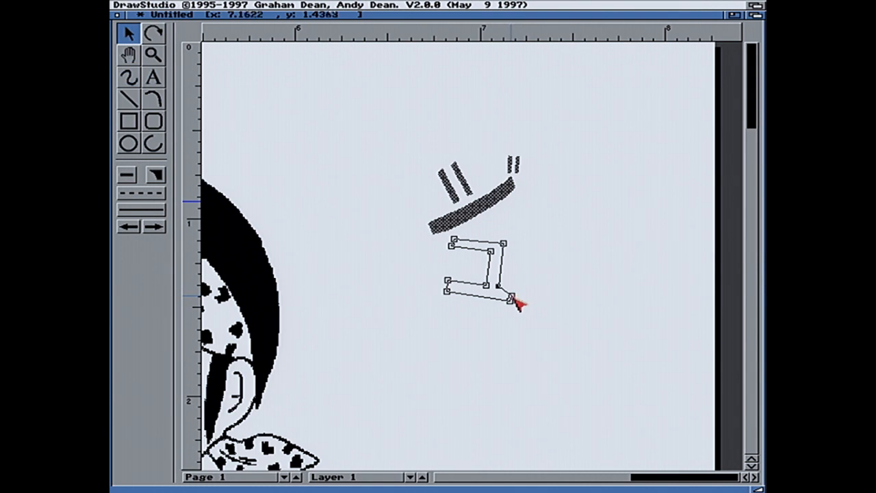
pyautogui.moveTo(512, 299)
pyautogui.mouseDown()
pyautogui.moveTo(517, 288)
pyautogui.moveTo(509, 287)
pyautogui.mouseUp()
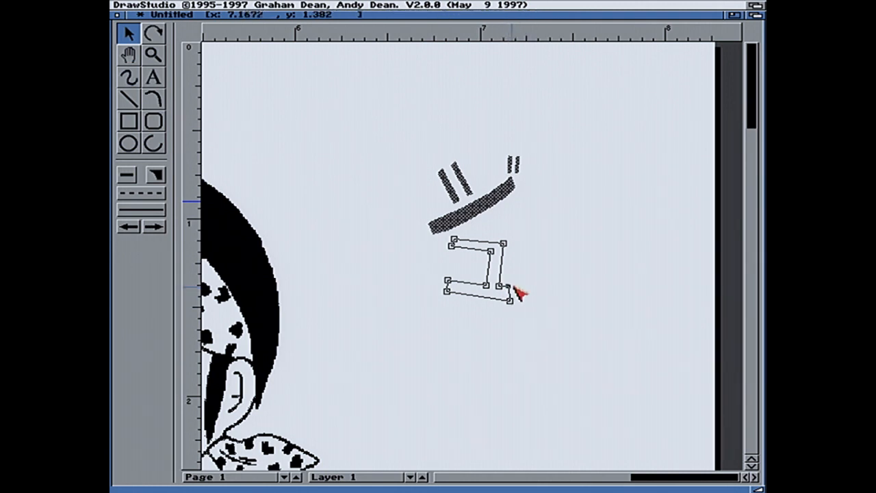
pyautogui.click(547, 312)
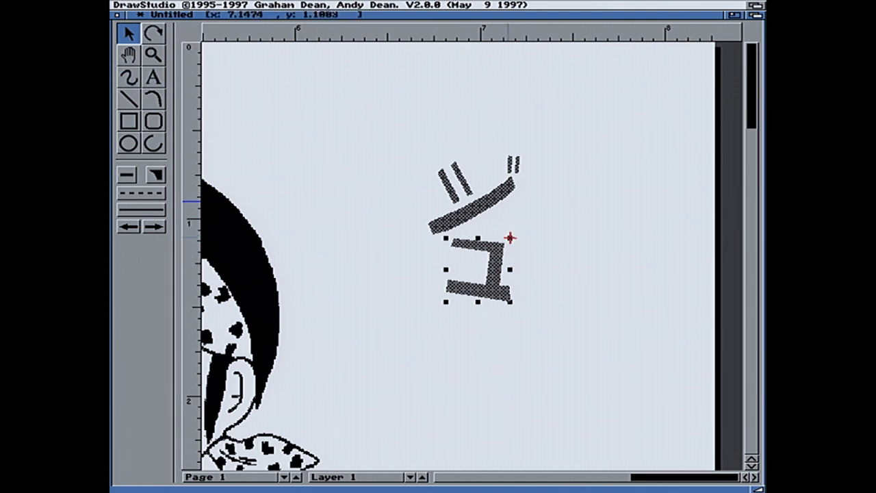
# Shrink the コ shape to about 0.28 in wide, place it under the curved stroke's lower end and deselect it
pyautogui.moveTo(510, 238); pyautogui.dragTo(481, 286)
pyautogui.click(528, 272)
pyautogui.click(513, 276)
# Draw a thin horizontal rectangle about 0.45 in wide just below the コ shape
pyautogui.click(129, 99)
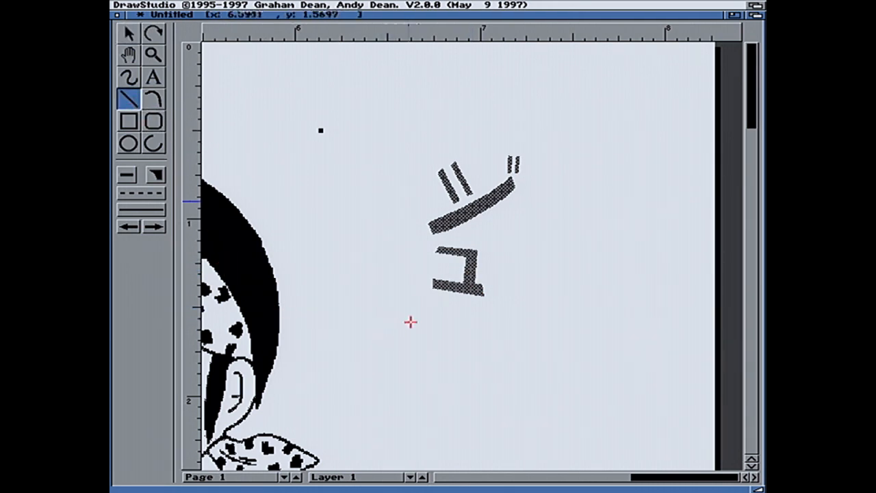
pyautogui.click(129, 120)
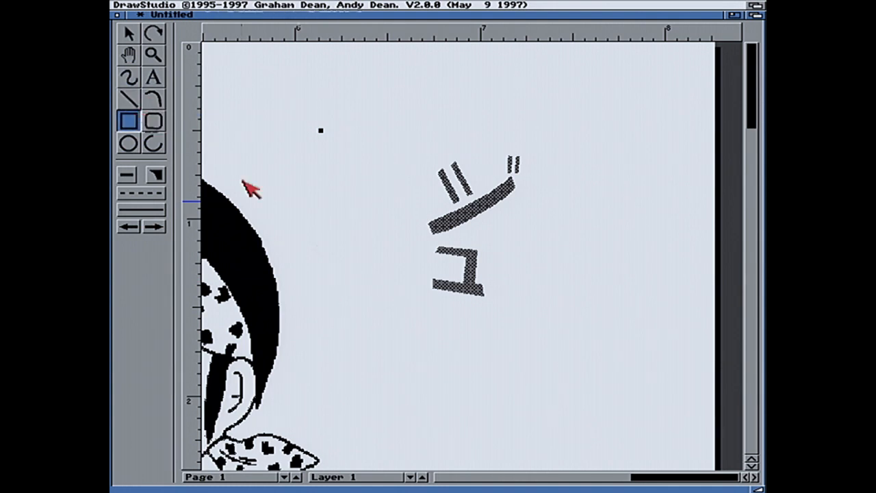
pyautogui.moveTo(425, 307); pyautogui.dragTo(504, 313)
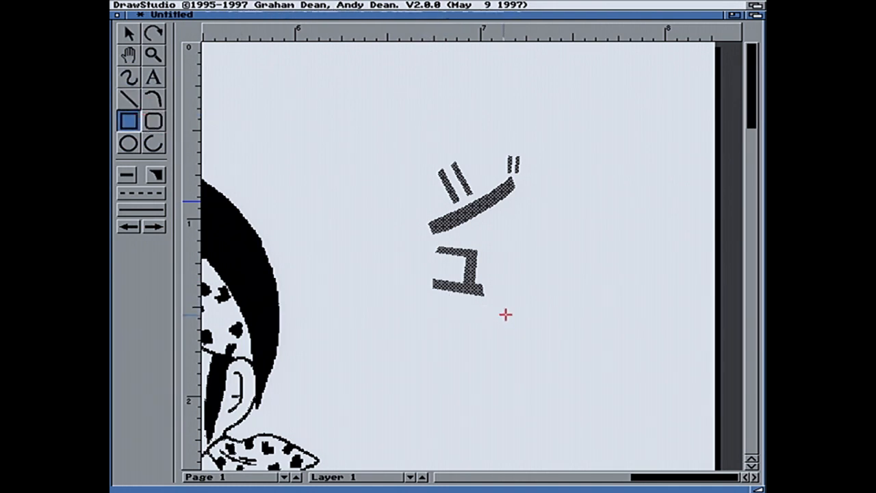
# Fill the thin rectangle below the コ shape with a dithered medium-dark grey close to the other strokes
pyautogui.click(127, 181)
pyautogui.click(151, 179)
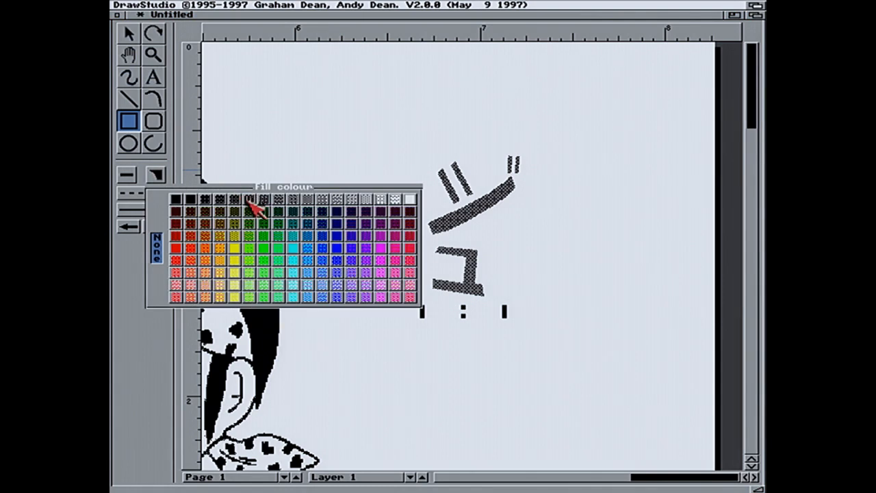
pyautogui.click(252, 200)
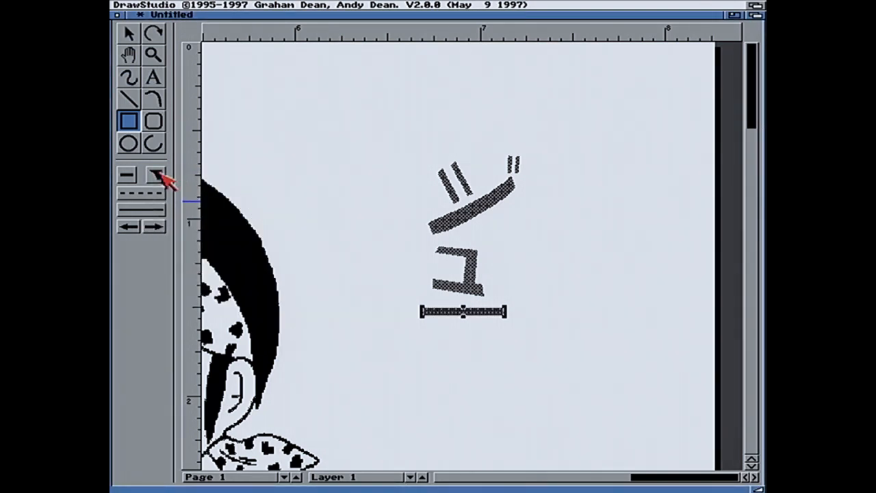
pyautogui.click(156, 177)
pyautogui.click(266, 201)
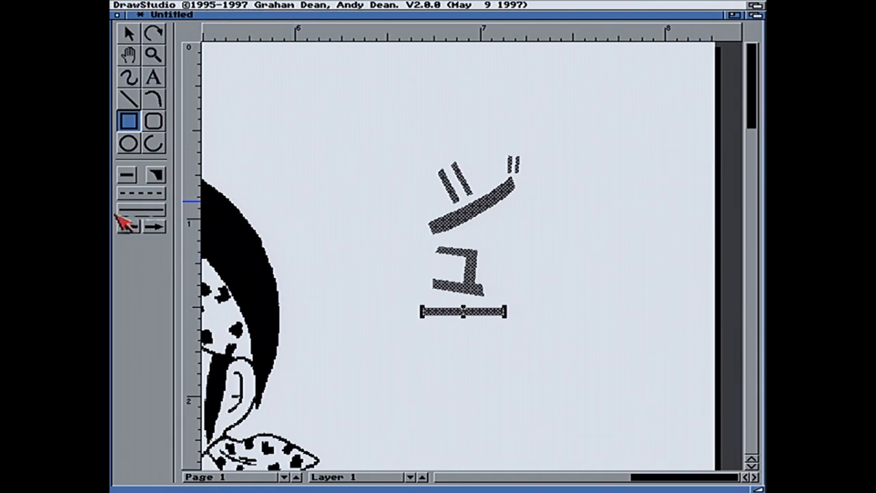
pyautogui.click(158, 179)
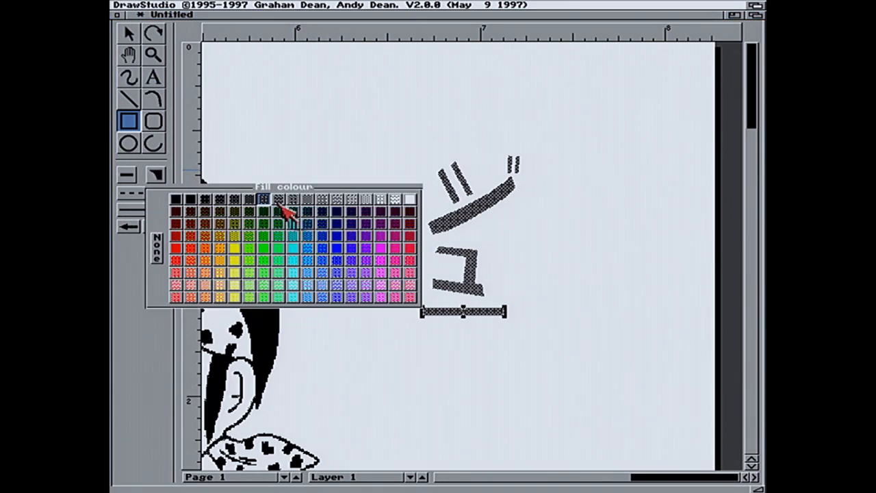
pyautogui.click(287, 210)
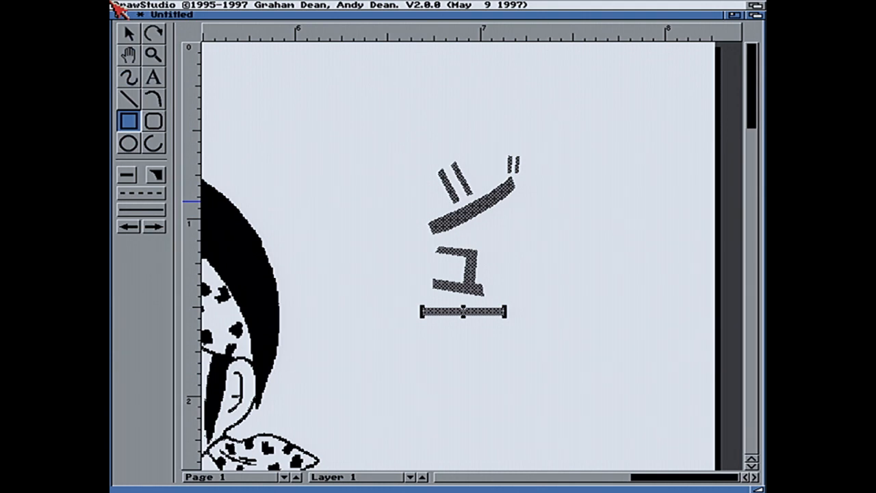
# Rotate the thin grey bar into a steep upward slant, place it under the コ shape and deselect it
pyautogui.click(153, 32)
pyautogui.moveTo(504, 312); pyautogui.dragTo(422, 283)
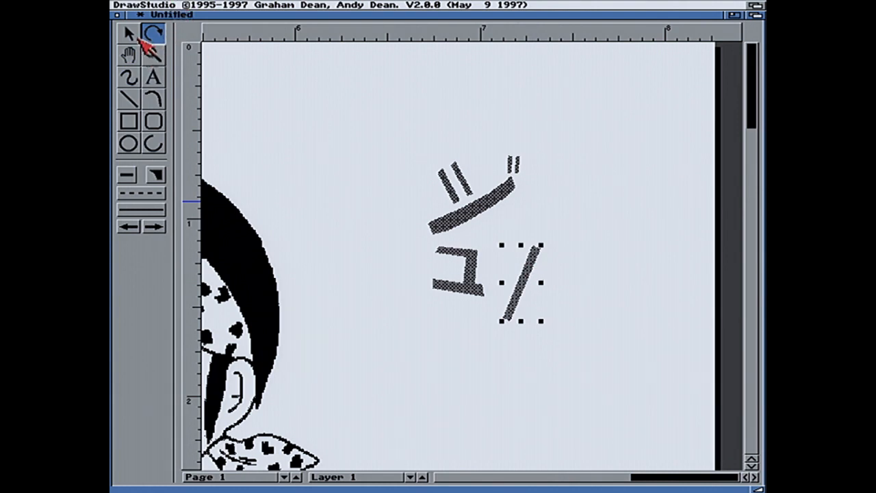
pyautogui.click(129, 33)
pyautogui.moveTo(527, 277); pyautogui.dragTo(449, 339)
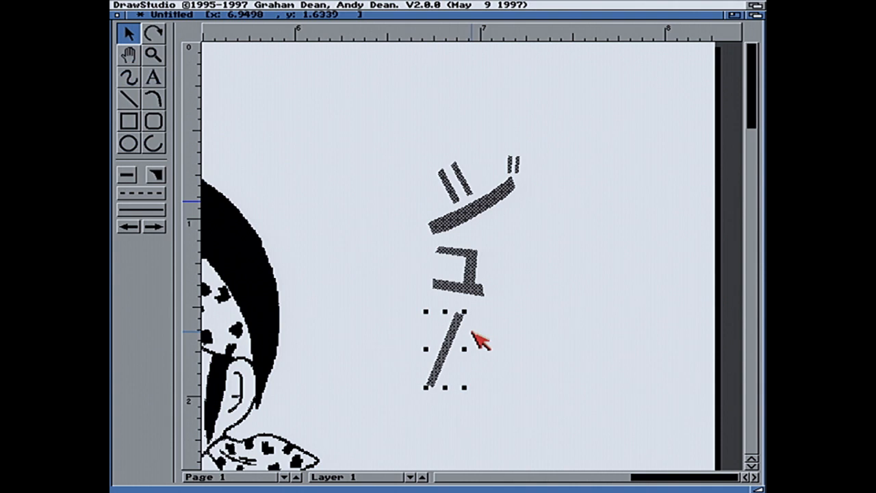
pyautogui.click(525, 307)
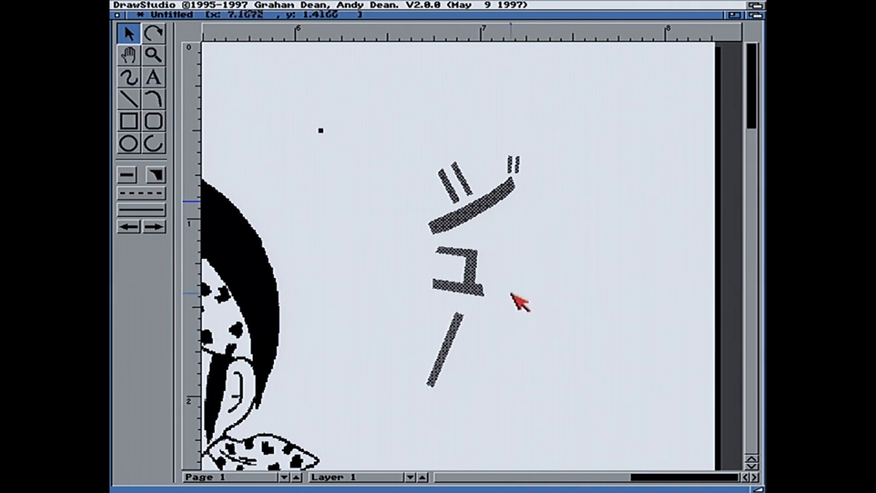
# Shift the コ shape slightly right and up, and bring the slanted bar up close beneath it
pyautogui.click(478, 271)
pyautogui.moveTo(477, 270); pyautogui.dragTo(489, 267)
pyautogui.click(554, 271)
pyautogui.moveTo(453, 342); pyautogui.dragTo(465, 333)
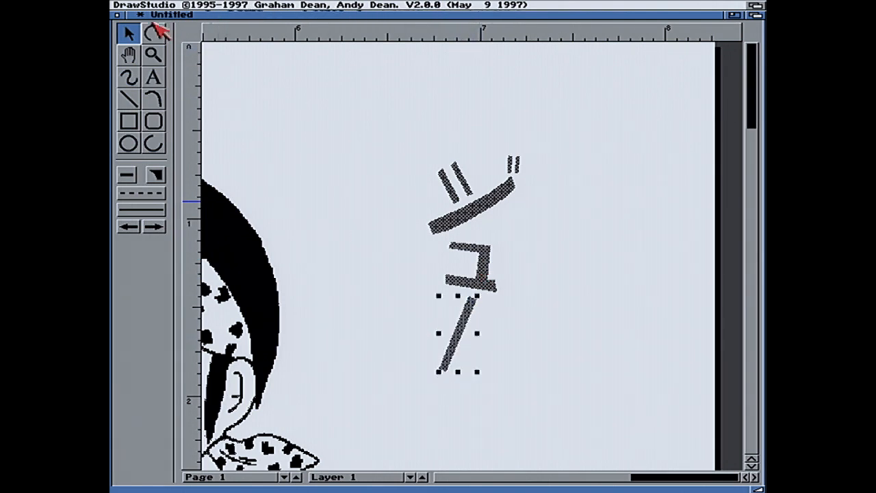
# Fine-tune the slanted bar's rotation to a slightly shallower slope and nudge it a little to the left
pyautogui.click(152, 31)
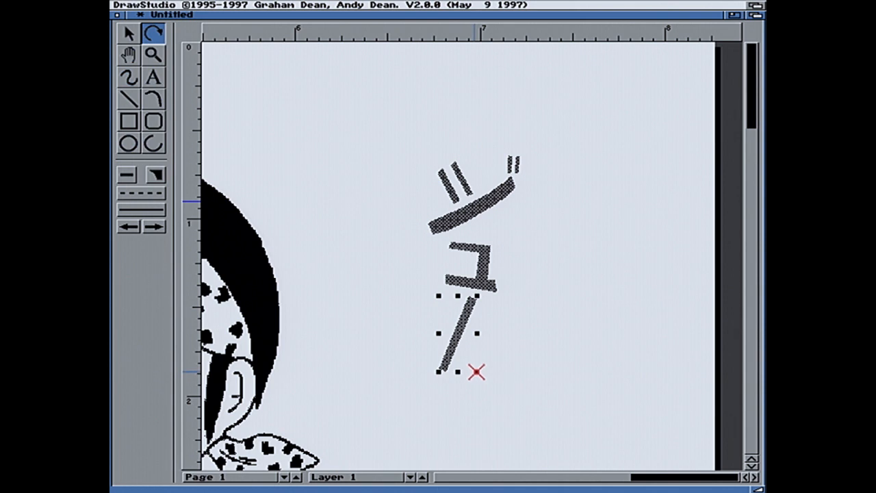
pyautogui.moveTo(478, 364); pyautogui.dragTo(483, 364)
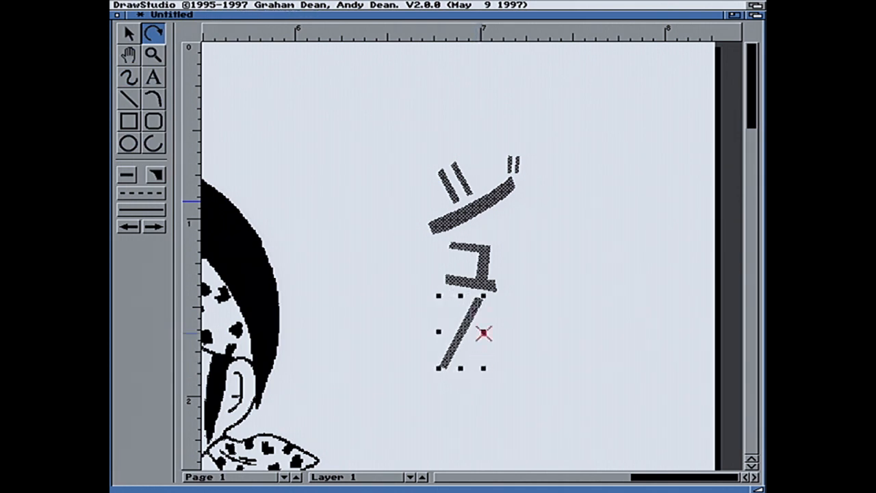
pyautogui.moveTo(428, 290)
pyautogui.mouseDown()
pyautogui.moveTo(420, 286)
pyautogui.moveTo(432, 287)
pyautogui.mouseUp()
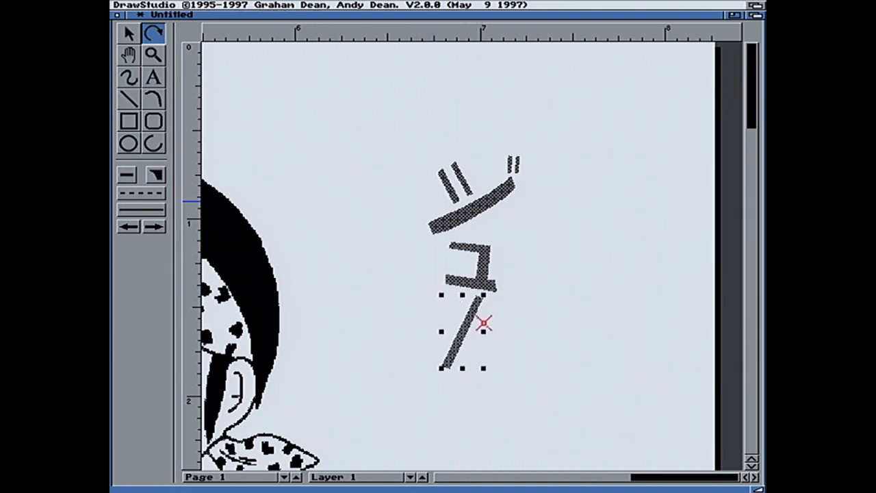
pyautogui.click(128, 32)
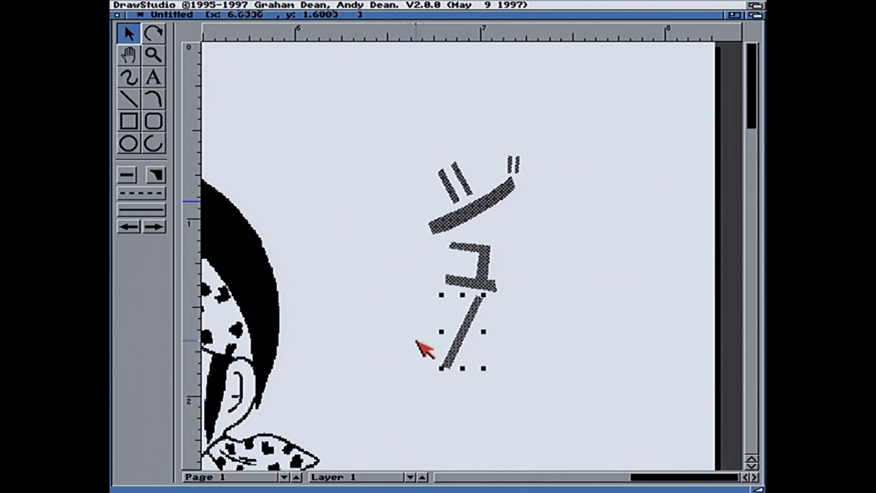
pyautogui.moveTo(459, 339); pyautogui.dragTo(448, 341)
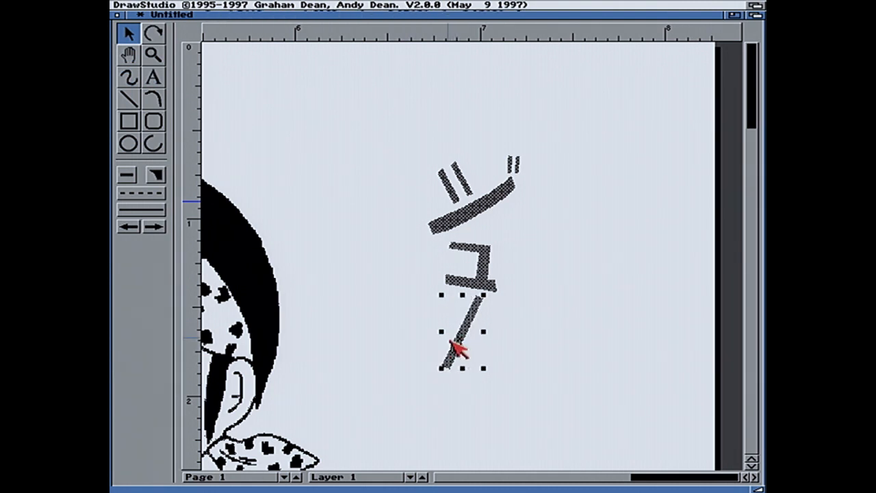
# Shrink the コ shape to about 0.26 in wide, move it up toward the curved stroke and deselect it
pyautogui.click(537, 366)
pyautogui.click(495, 272)
pyautogui.moveTo(498, 241); pyautogui.dragTo(492, 246)
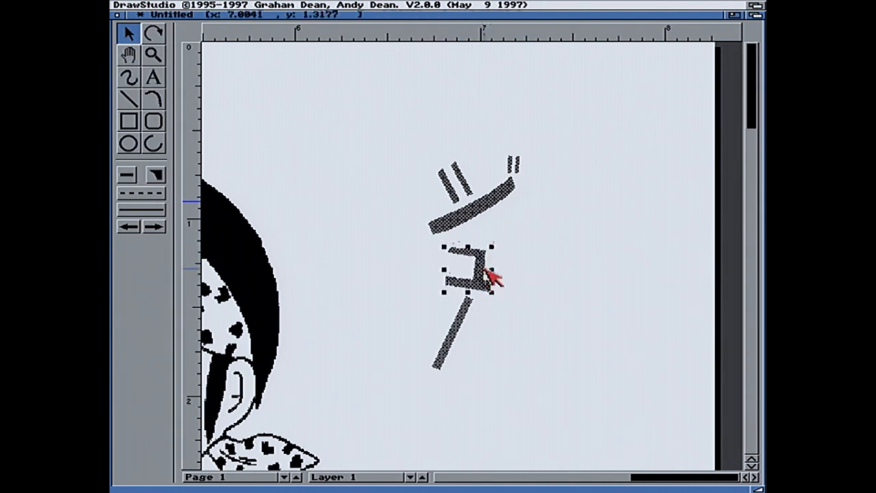
pyautogui.click(541, 278)
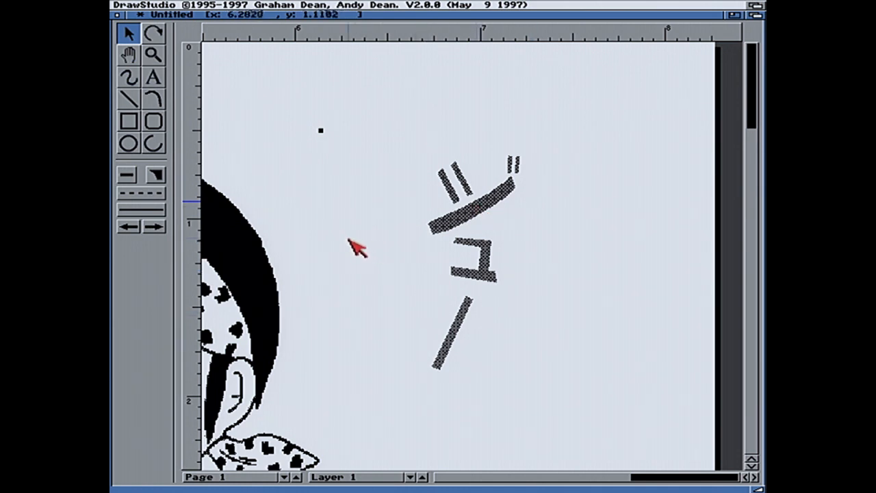
# Group the curved stroke with its two short bars, the コ shape and the slanted bar
pyautogui.click(457, 220)
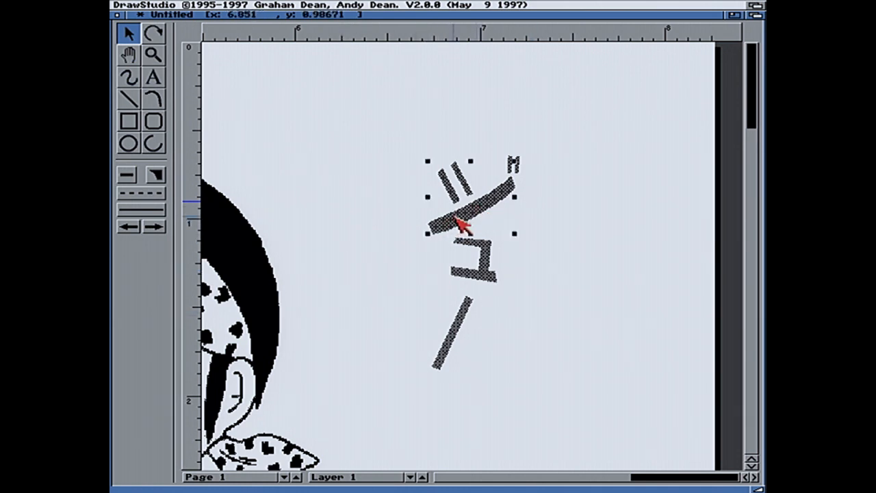
pyautogui.keyDown('shift'); pyautogui.click(487, 261); pyautogui.keyUp('shift')
pyautogui.keyDown('shift'); pyautogui.click(470, 308); pyautogui.keyUp('shift')
pyautogui.rightClick(455, 230)
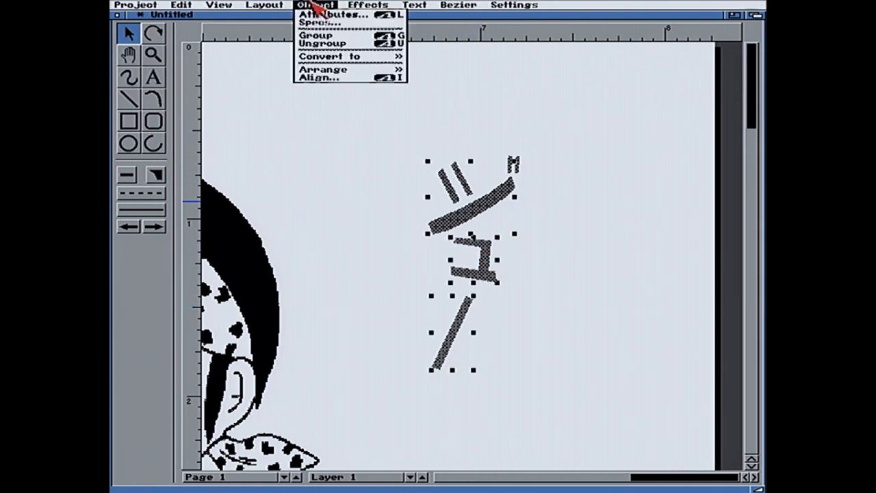
pyautogui.click(319, 36)
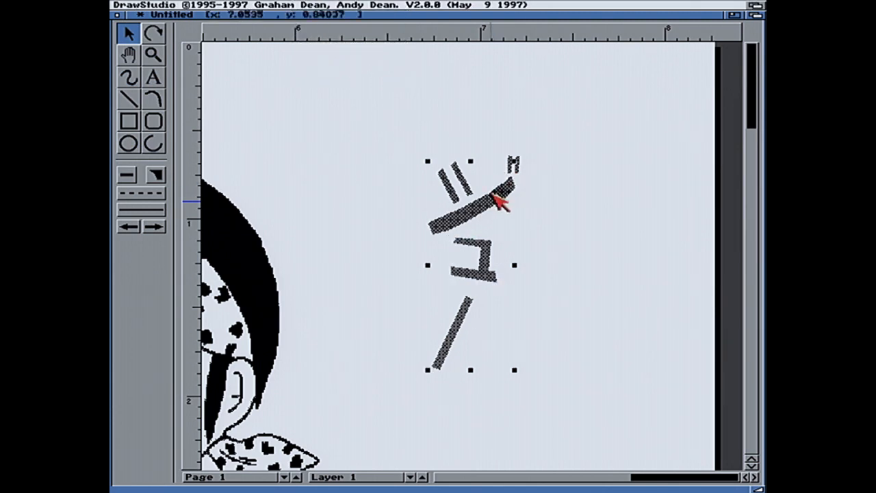
pyautogui.moveTo(501, 200)
pyautogui.mouseDown()
pyautogui.moveTo(497, 190)
pyautogui.moveTo(501, 201)
pyautogui.mouseUp()
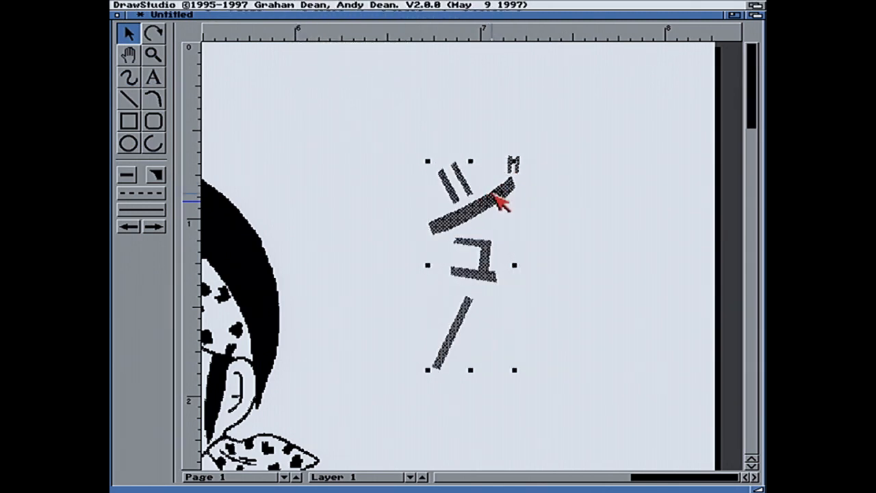
pyautogui.click(516, 169)
pyautogui.keyDown('shift'); pyautogui.click(503, 193); pyautogui.keyUp('shift')
pyautogui.keyDown('shift'); pyautogui.click(489, 251); pyautogui.keyUp('shift')
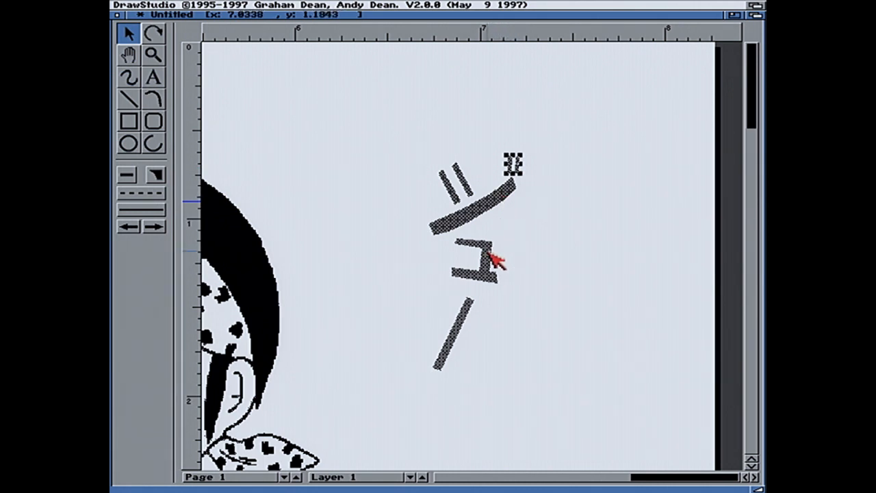
pyautogui.keyDown('shift'); pyautogui.click(494, 260); pyautogui.keyUp('shift')
pyautogui.keyDown('shift'); pyautogui.click(465, 320); pyautogui.keyUp('shift')
pyautogui.doubleClick(465, 320)
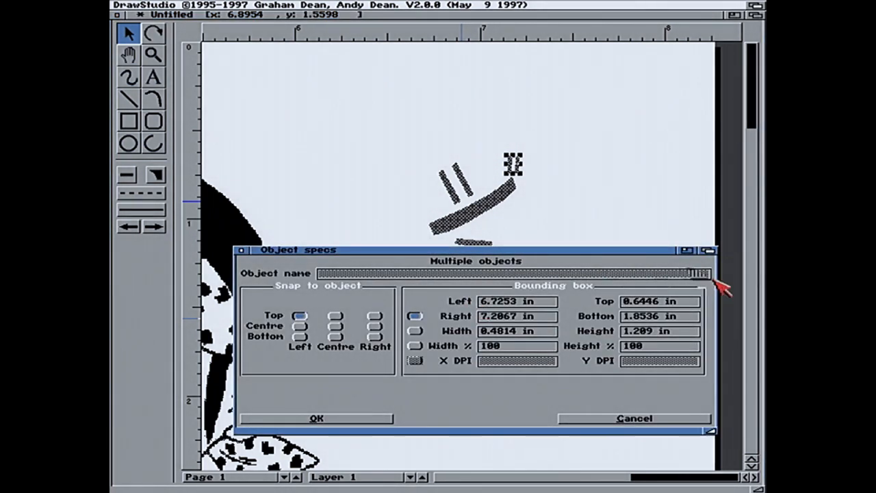
pyautogui.click(626, 418)
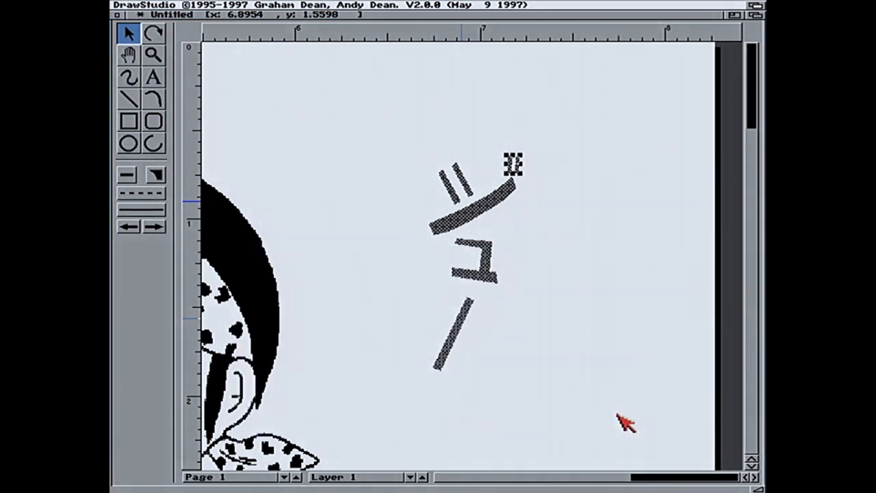
pyautogui.doubleClick(464, 336)
pyautogui.press('Escape')
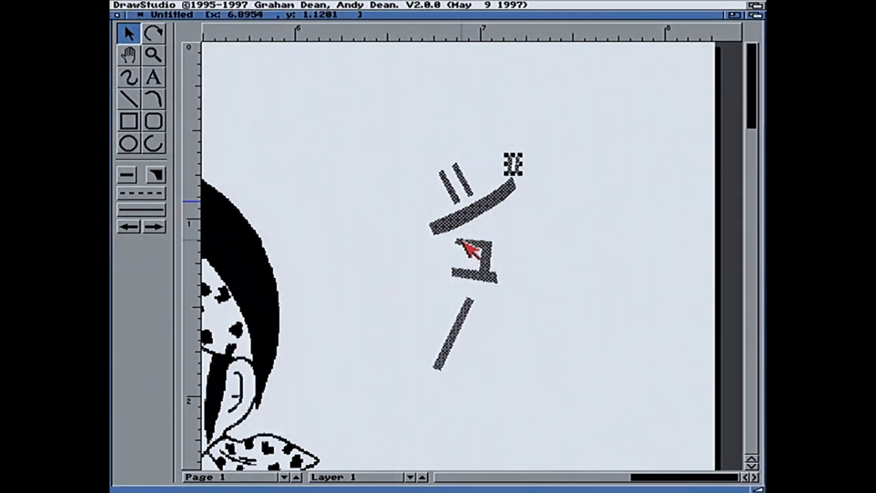
pyautogui.press('super+a')
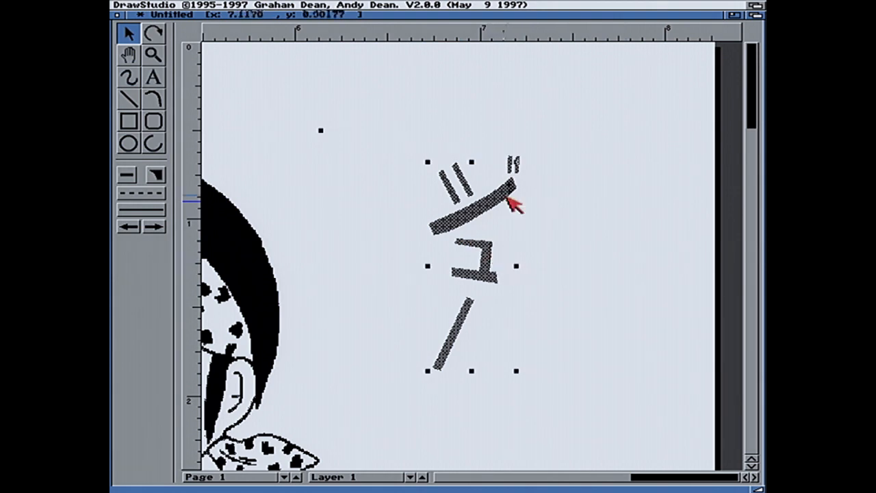
pyautogui.click(518, 162)
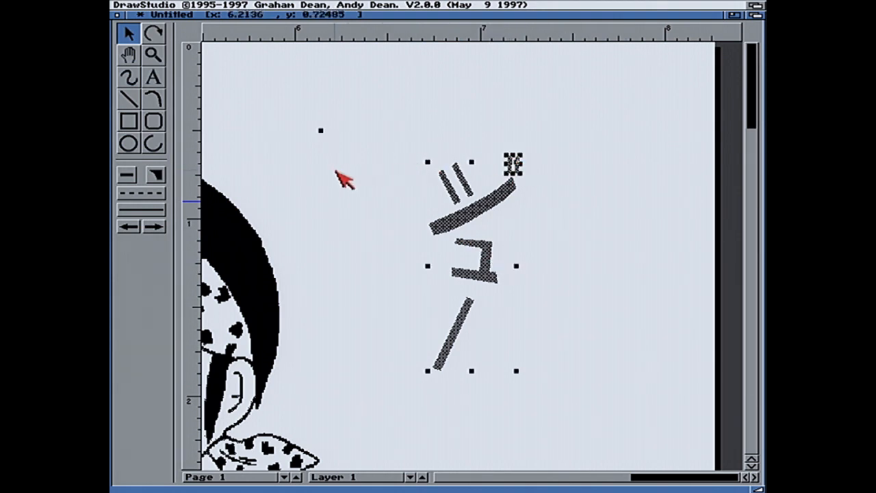
# Move the grouped lettering up and right near the page edge, and place the two small marks above the curved stroke's upper tip
pyautogui.moveTo(491, 247); pyautogui.dragTo(573, 195)
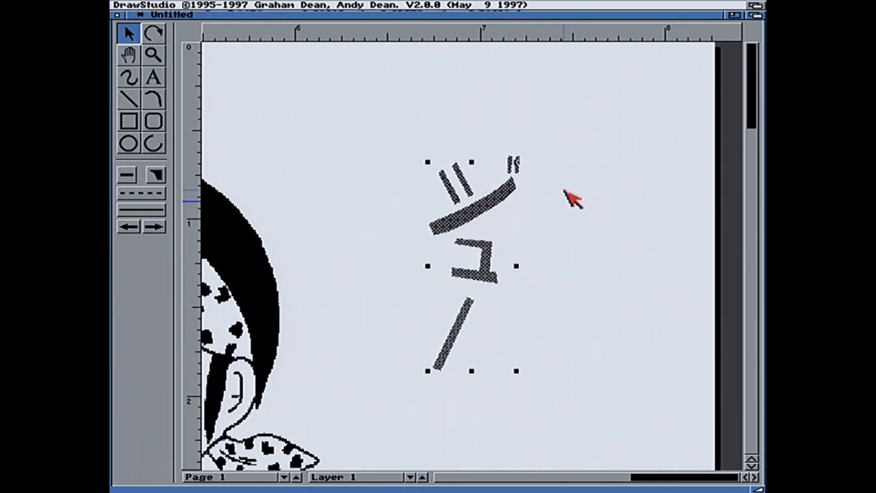
pyautogui.click(512, 166)
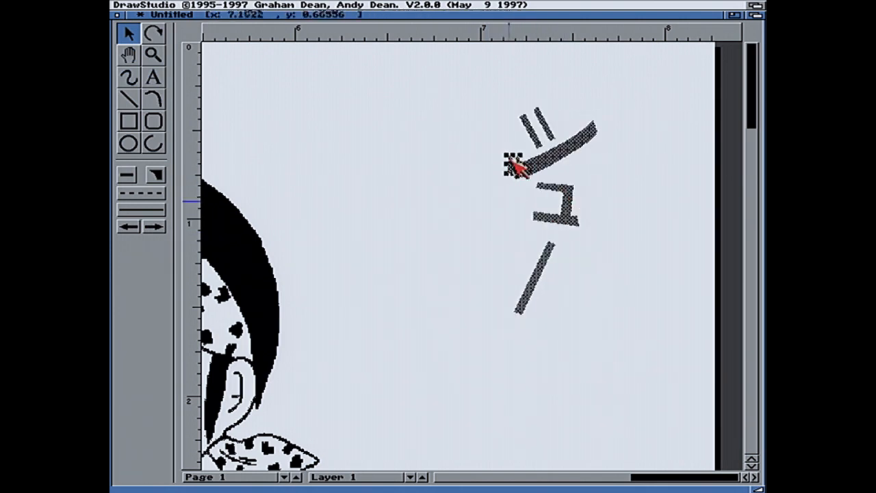
pyautogui.moveTo(514, 167)
pyautogui.mouseDown()
pyautogui.moveTo(592, 117)
pyautogui.moveTo(585, 102)
pyautogui.moveTo(598, 111)
pyautogui.moveTo(593, 124)
pyautogui.mouseUp()
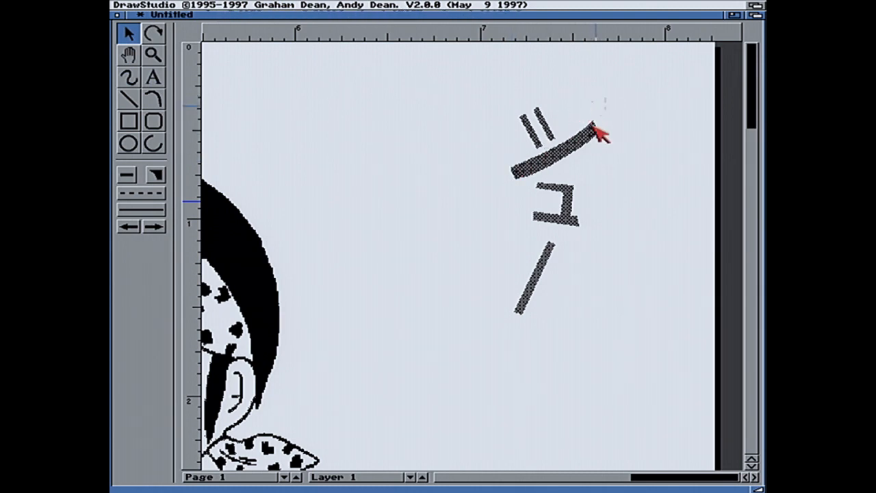
pyautogui.click(556, 141)
pyautogui.doubleClick(557, 140)
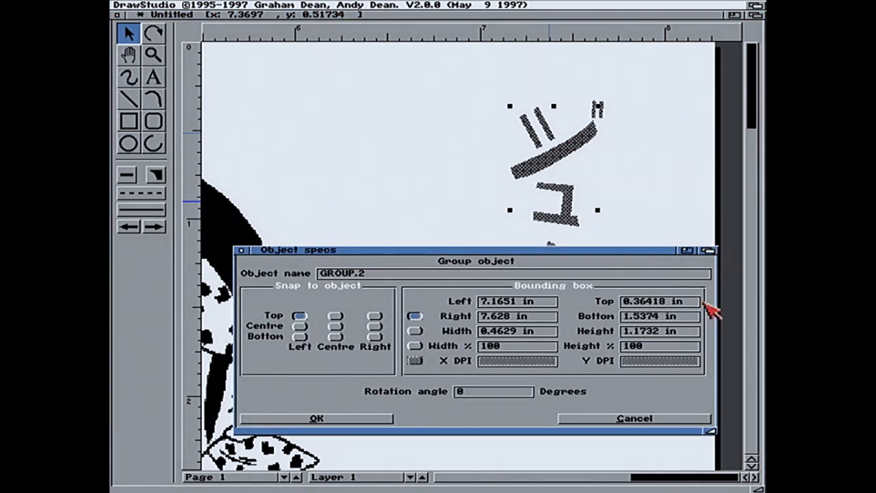
pyautogui.press('Escape')
# Group the two small marks with the rest of the lettering and move the whole set left and slightly up
pyautogui.click(692, 96)
pyautogui.click(578, 157)
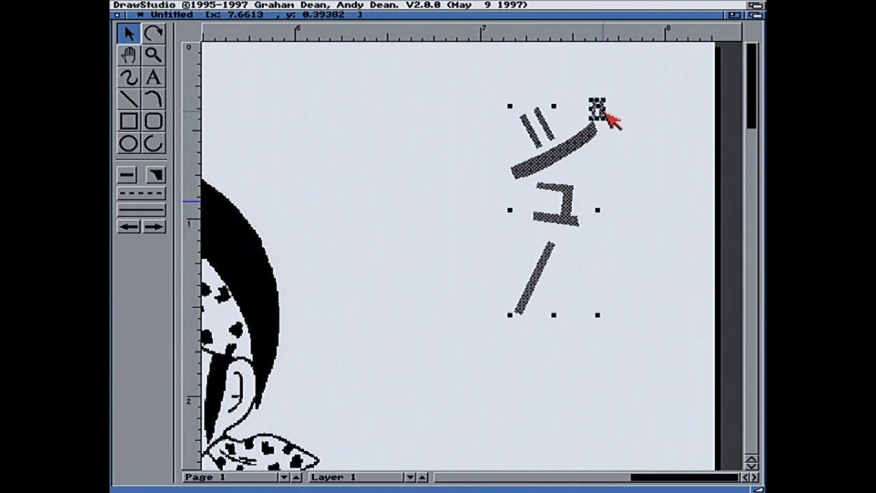
pyautogui.rightClick(303, 6)
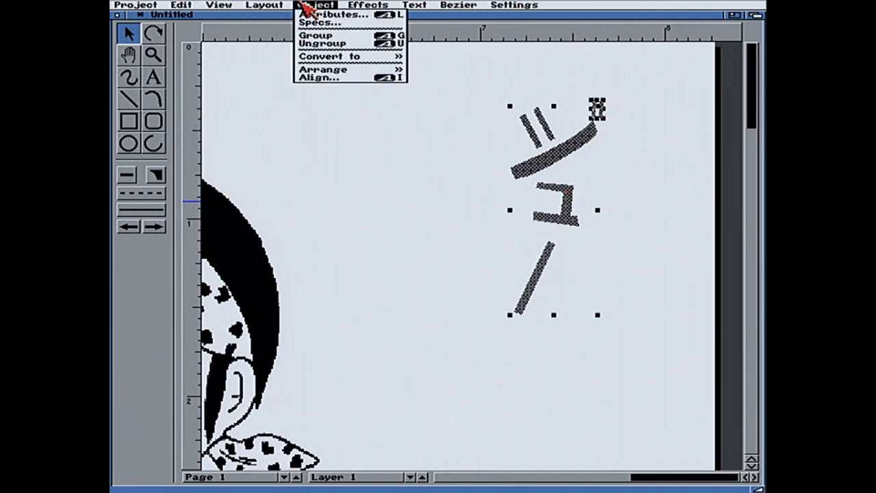
pyautogui.keyDown('shift'); pyautogui.doubleClick(532, 289); pyautogui.keyUp('shift')
pyautogui.press('Escape')
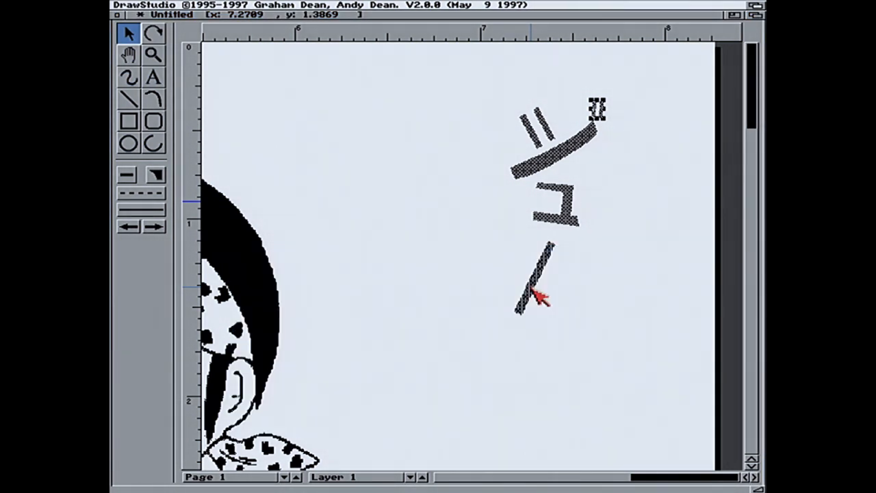
pyautogui.rightClick(359, 3)
pyautogui.rightClick(331, 35)
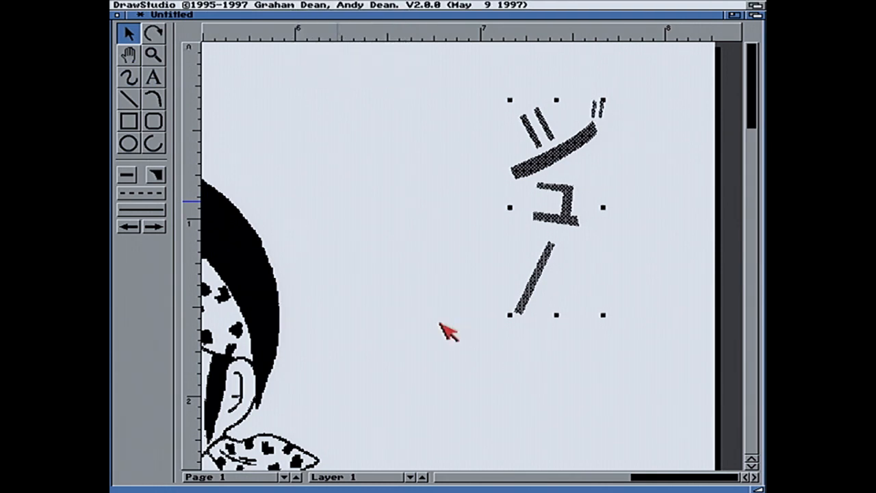
pyautogui.moveTo(575, 208); pyautogui.dragTo(536, 192)
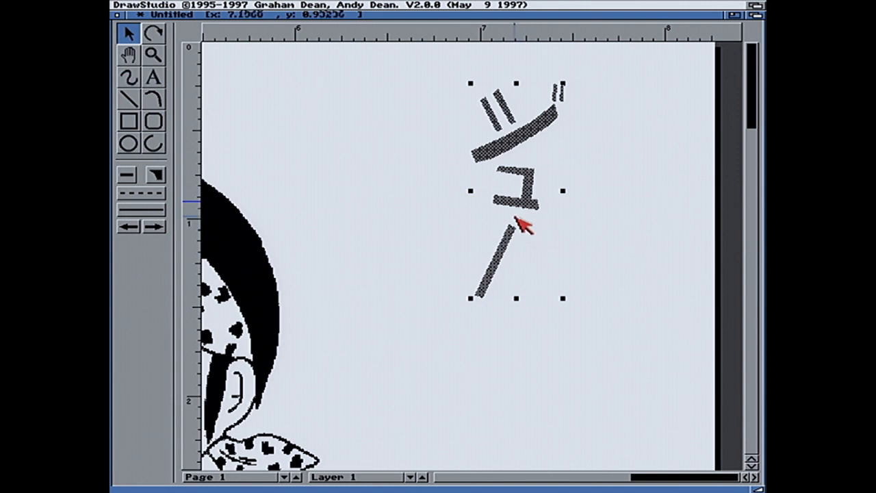
# Ungroup the lettering down to the curved-stroke shape, the コ shape, the slanted bar and the two small marks
pyautogui.rightClick(380, 5)
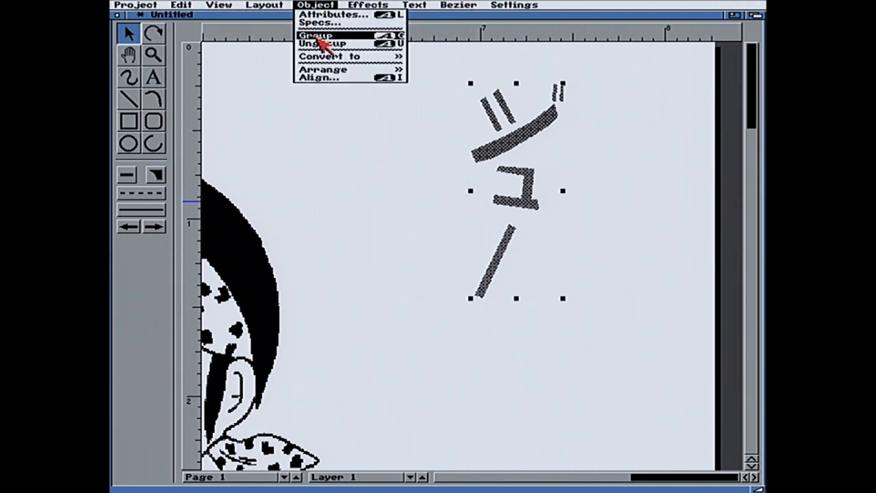
pyautogui.rightClick(321, 43)
pyautogui.click(554, 255)
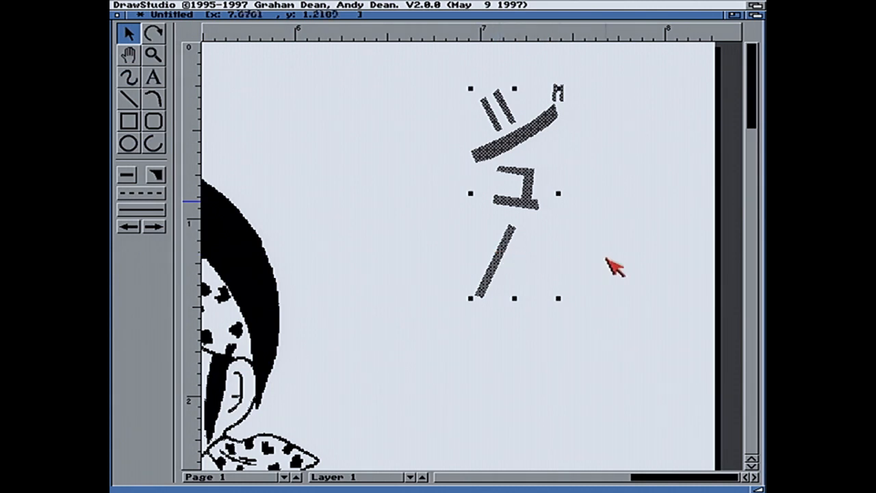
pyautogui.rightClick(352, 34)
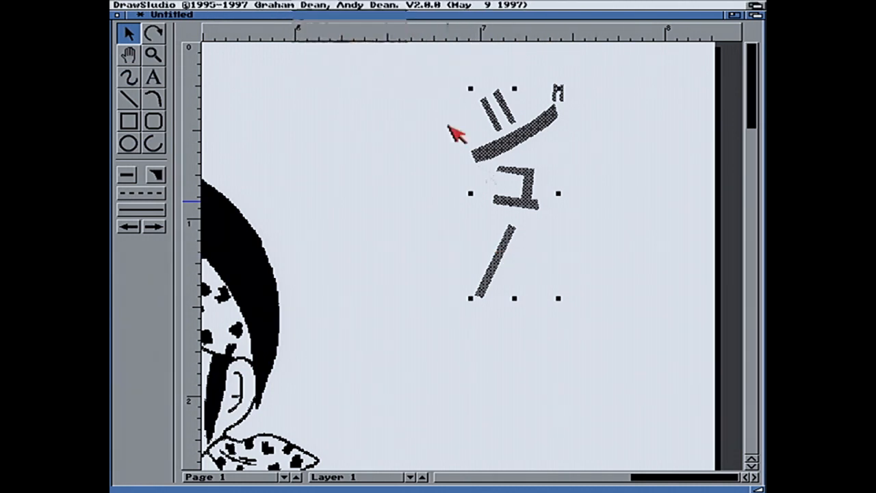
pyautogui.rightClick(333, 42)
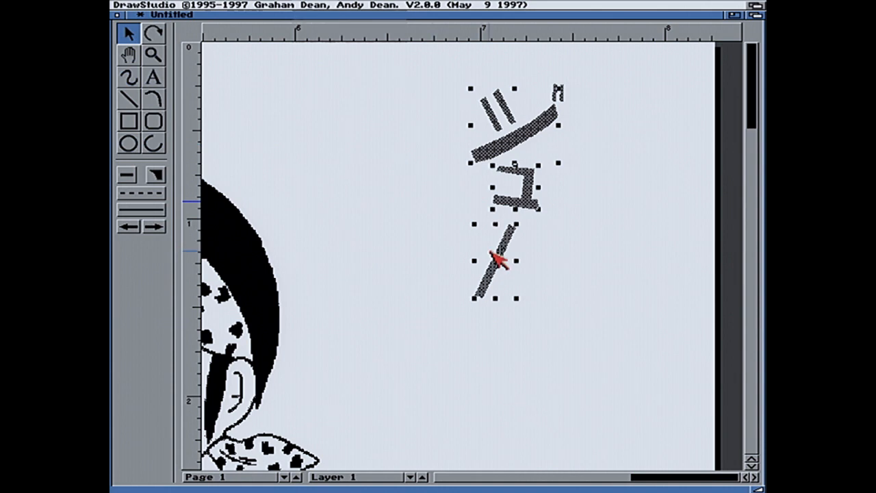
# Move the slanted bar up to just beneath the コ shape and fine-tune its rotation, leaving a small gap
pyautogui.click(555, 286)
pyautogui.click(507, 266)
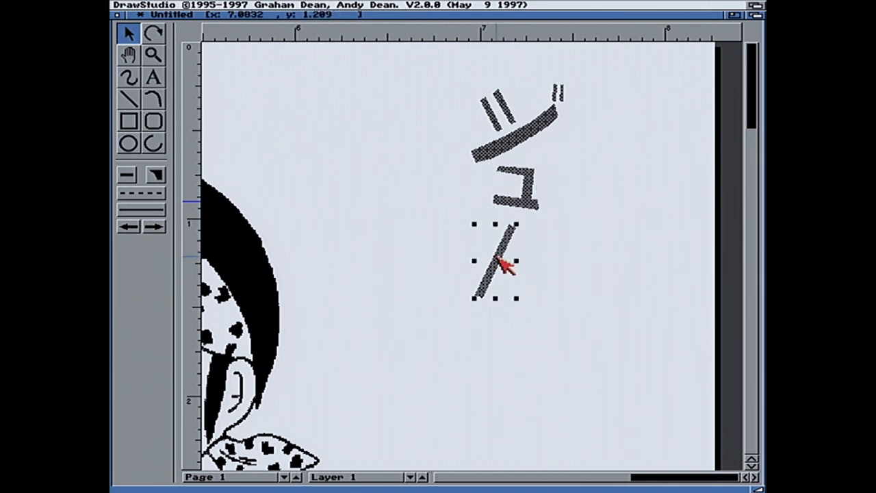
pyautogui.moveTo(498, 258); pyautogui.dragTo(503, 243)
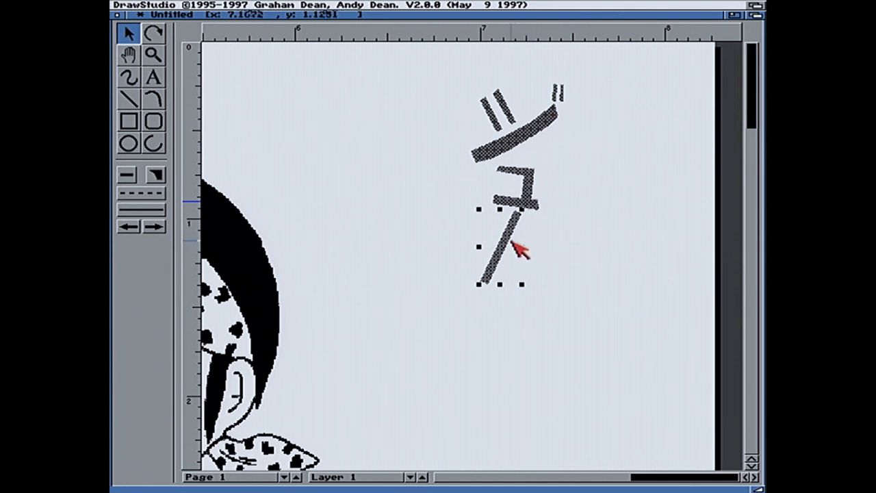
pyautogui.click(154, 32)
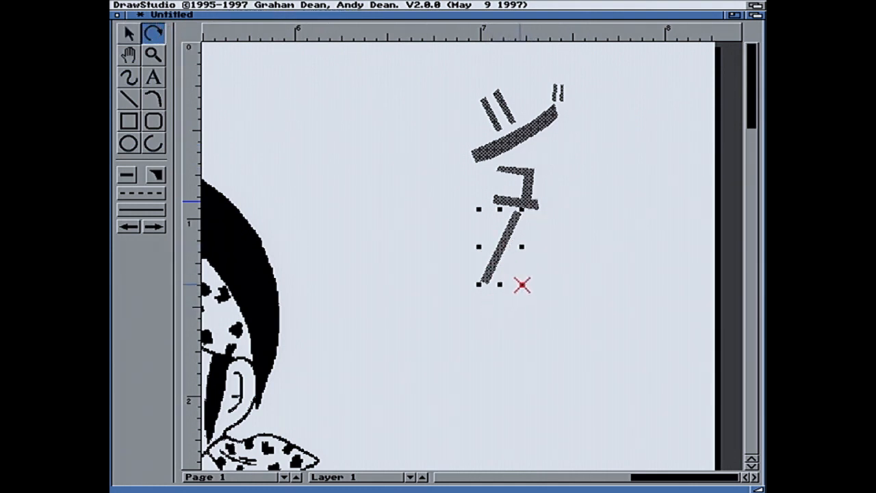
pyautogui.moveTo(523, 283)
pyautogui.mouseDown()
pyautogui.moveTo(490, 283)
pyautogui.moveTo(498, 288)
pyautogui.mouseUp()
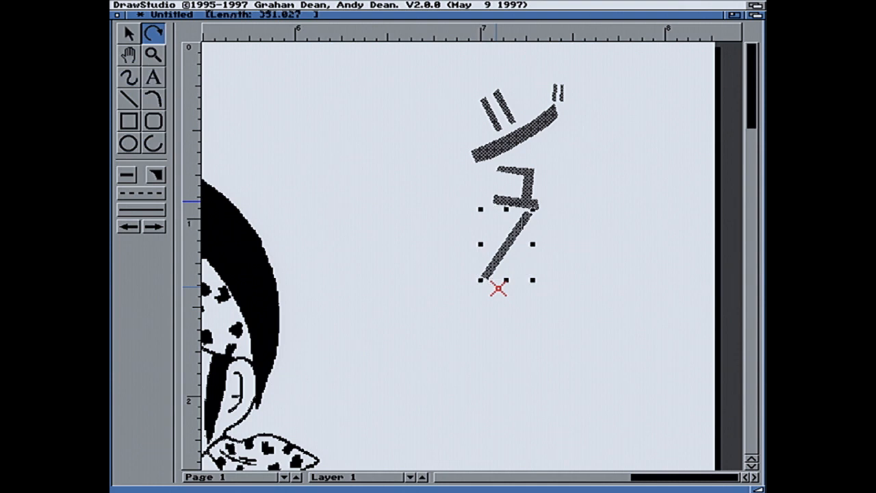
pyautogui.click(133, 33)
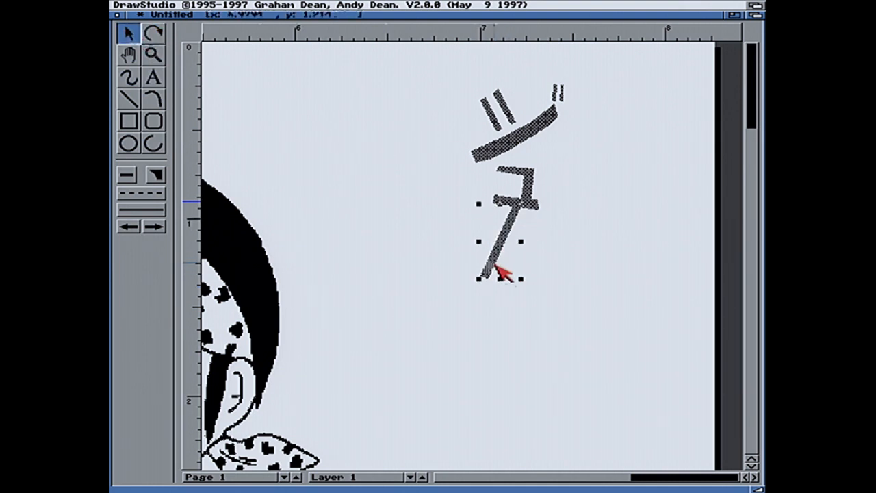
pyautogui.moveTo(505, 254); pyautogui.dragTo(505, 264)
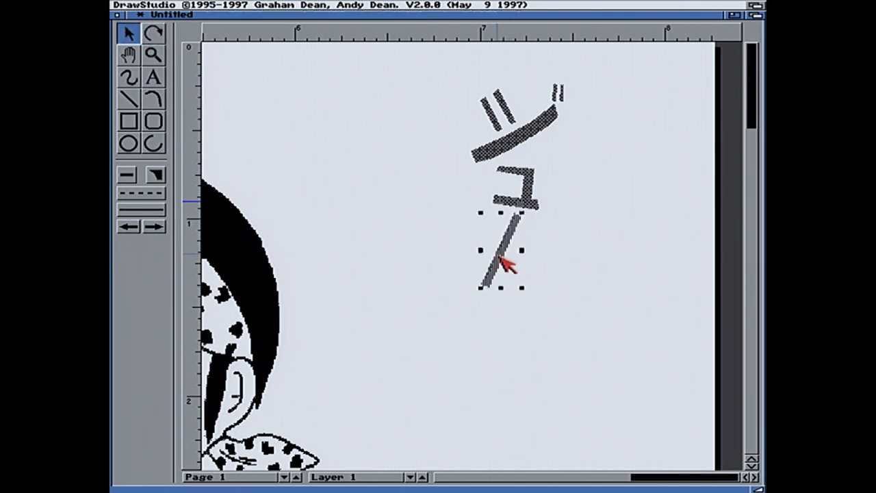
# Regroup the curved-stroke shape, small marks, コ shape and slanted bar, and move the group up and right toward the page's upper edge
pyautogui.click(512, 139)
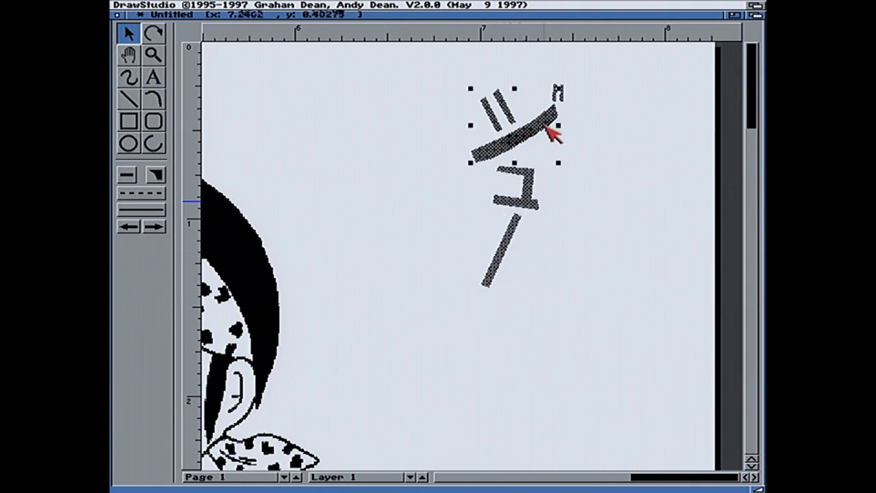
pyautogui.keyDown('shift'); pyautogui.click(534, 173); pyautogui.keyUp('shift')
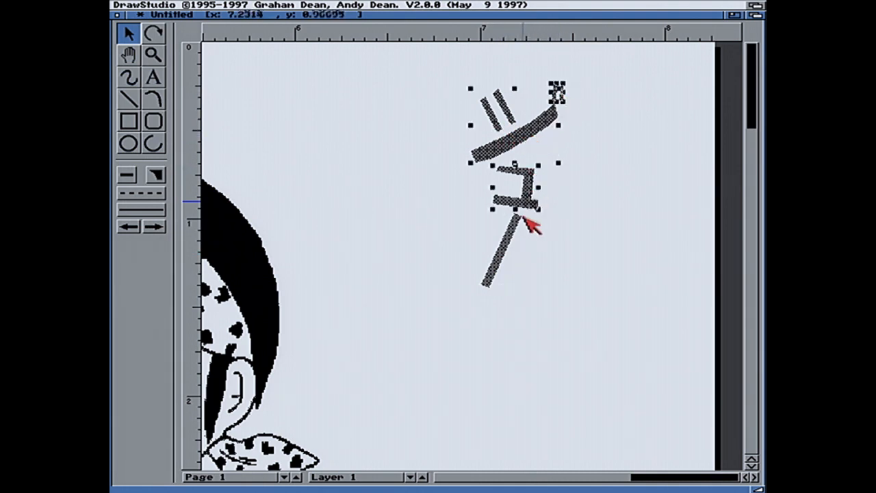
pyautogui.rightClick(306, 9)
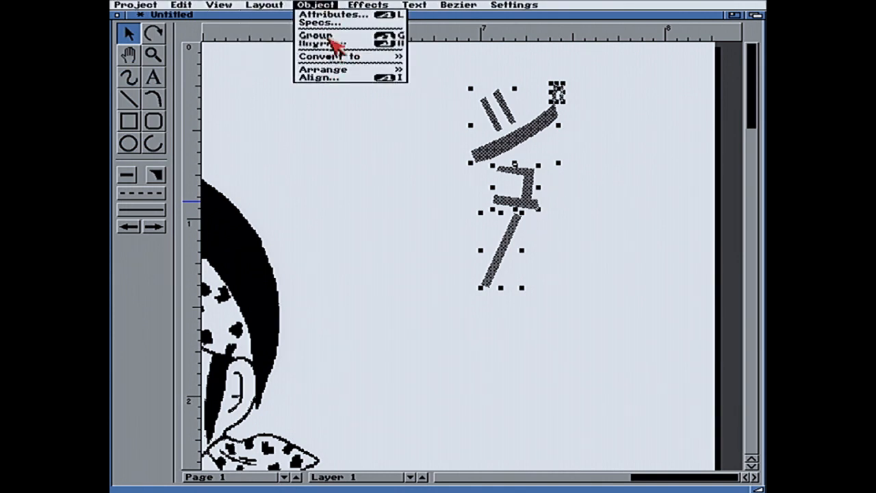
pyautogui.rightClick(330, 38)
pyautogui.moveTo(547, 130); pyautogui.dragTo(589, 112)
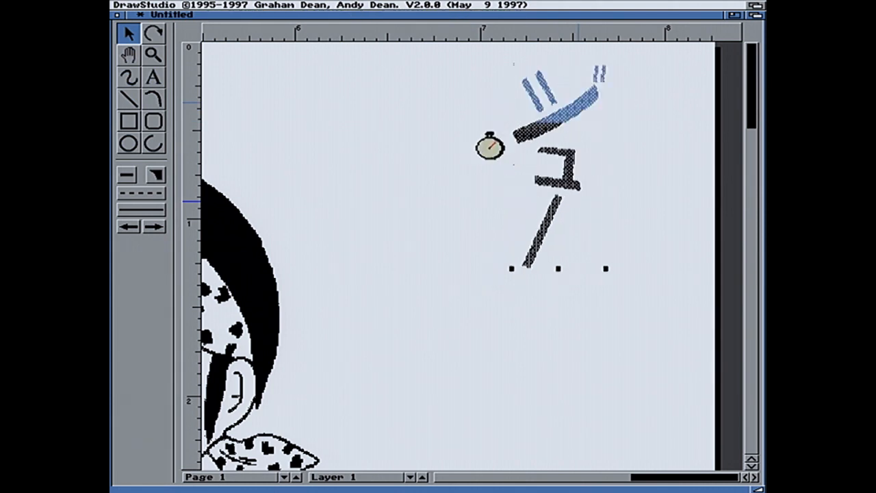
# Copy the grouped lettering, paste the duplicate just below and left of the original, and nudge it slightly right
pyautogui.rightClick(309, 42)
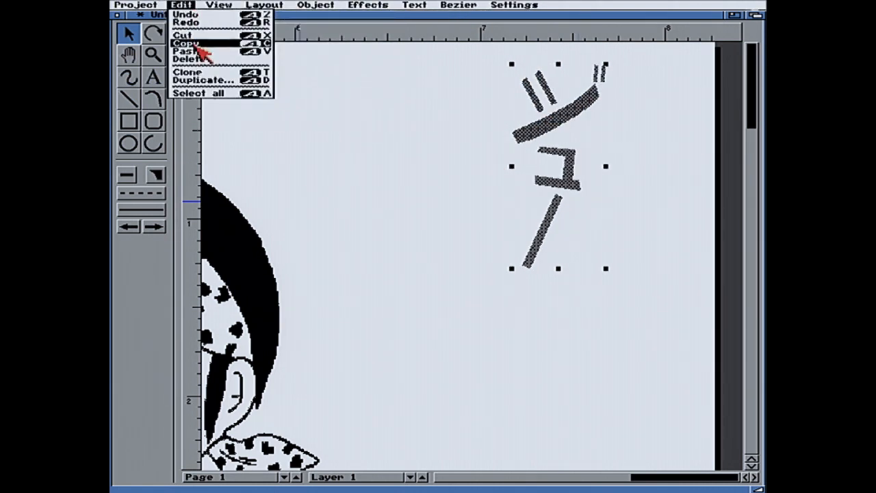
pyautogui.rightClick(195, 45)
pyautogui.rightClick(206, 4)
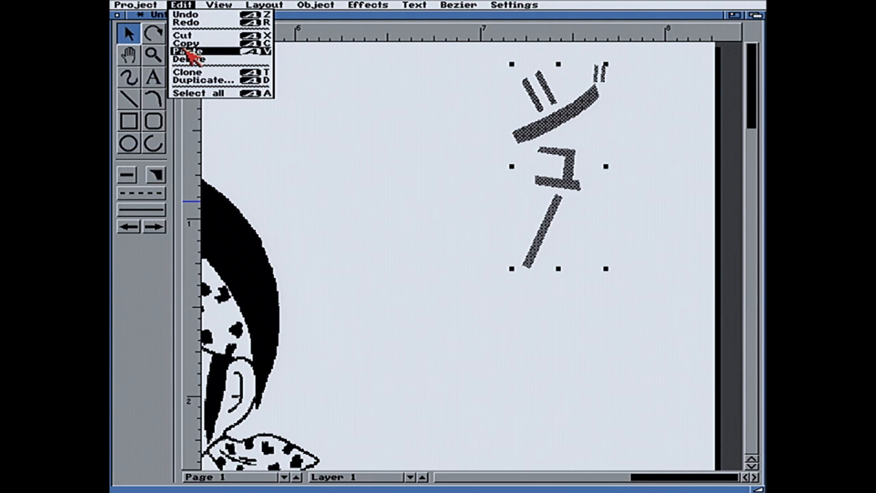
pyautogui.rightClick(186, 51)
pyautogui.click(460, 271)
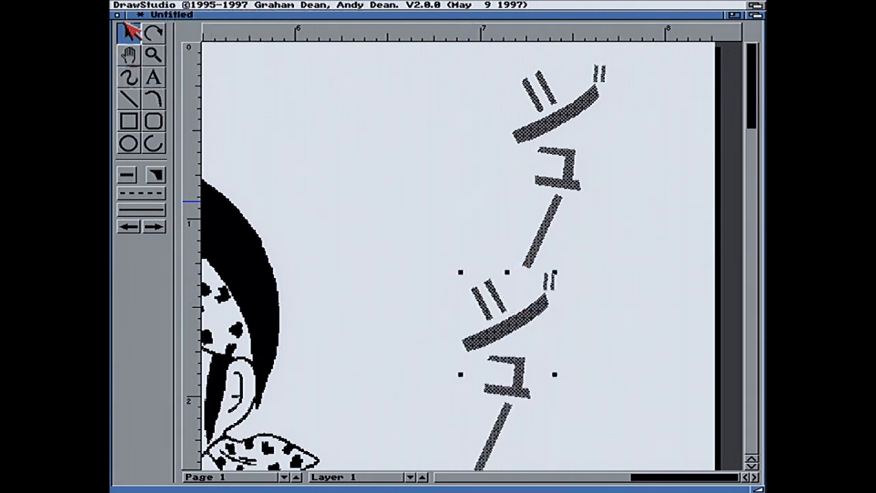
pyautogui.press('super+q')
pyautogui.click(301, 58)
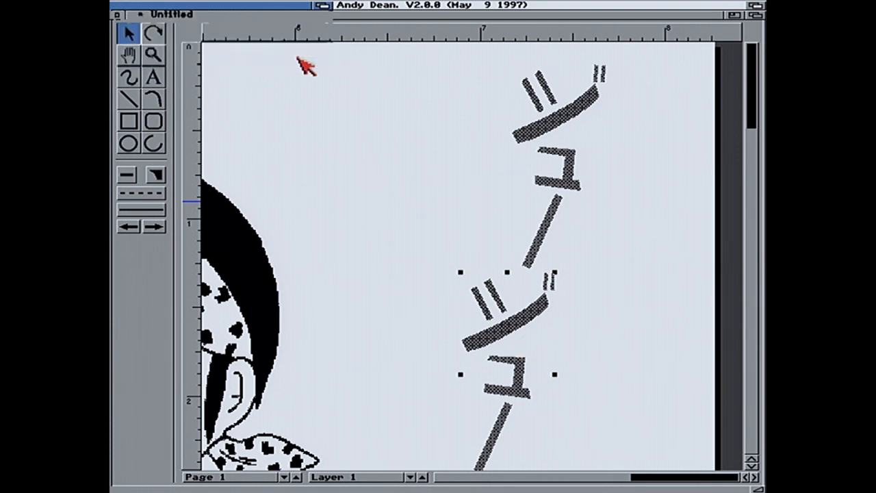
pyautogui.moveTo(530, 327); pyautogui.dragTo(553, 327)
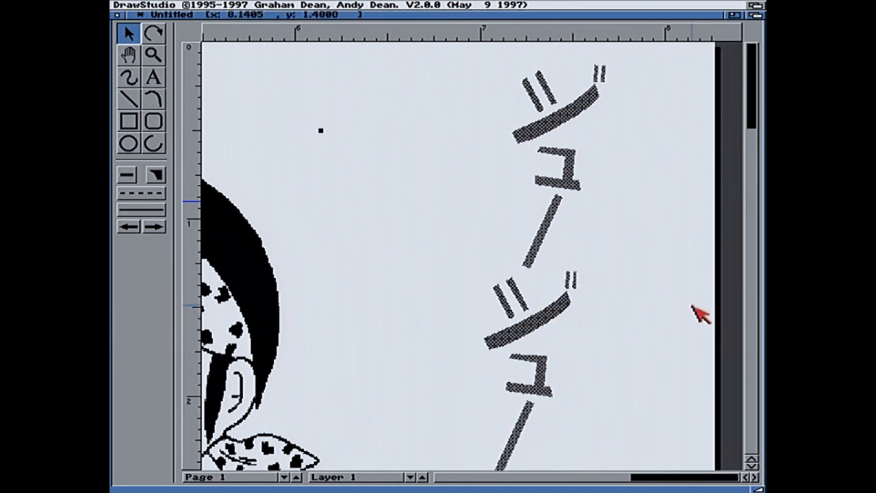
# Group the original lettering with its duplicate below
pyautogui.click(540, 395)
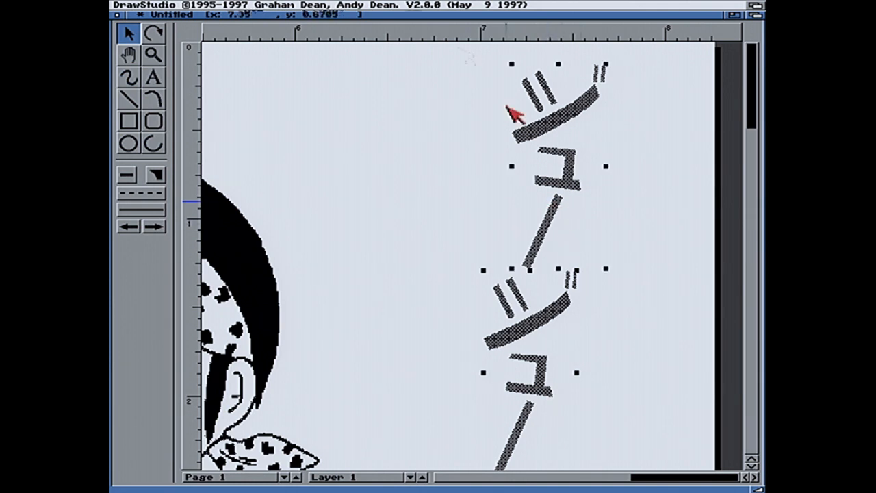
pyautogui.rightClick(303, 4)
pyautogui.rightClick(305, 35)
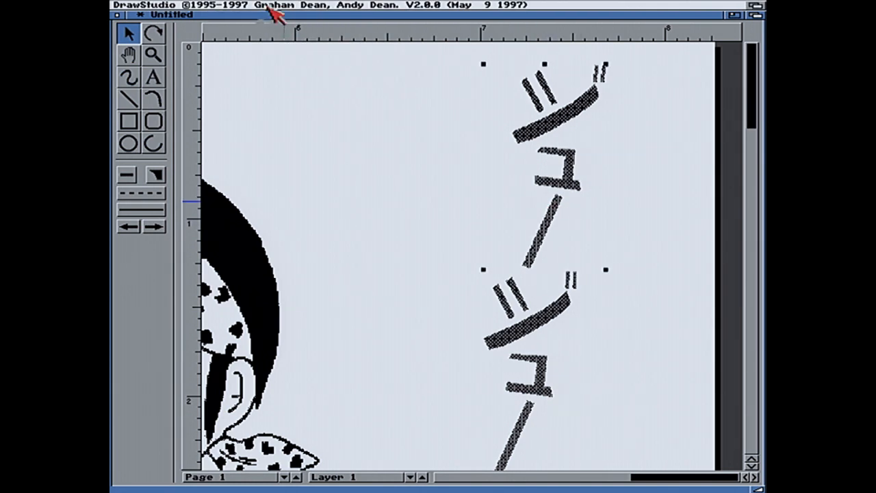
# Set the grouped lettering's pen colour to black, leave its fill colour alone and dismiss the bitmap's object specs
pyautogui.click(151, 175)
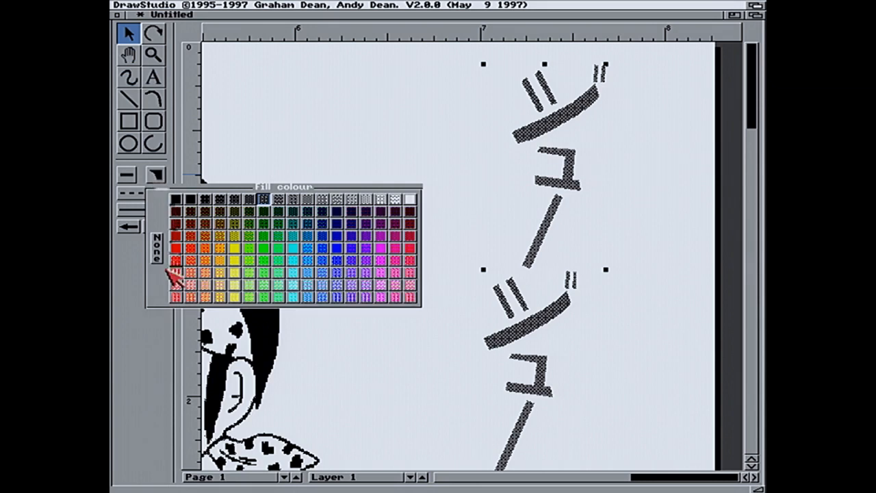
pyautogui.click(126, 178)
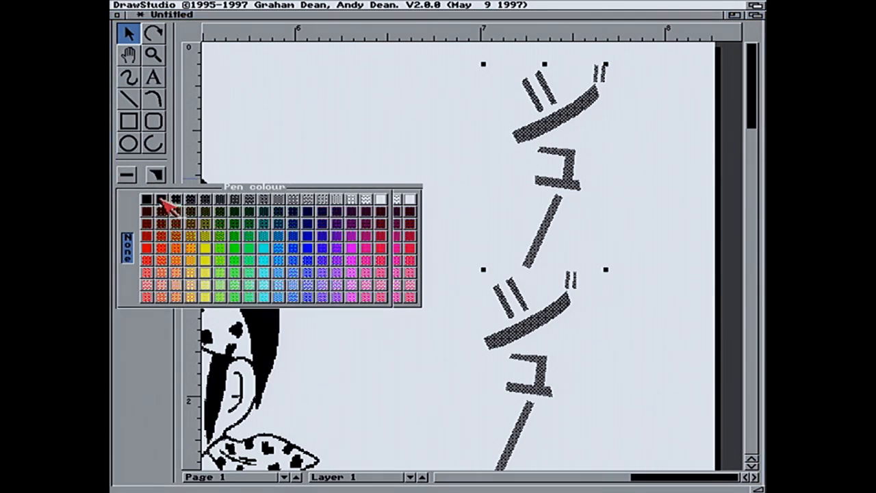
pyautogui.click(151, 175)
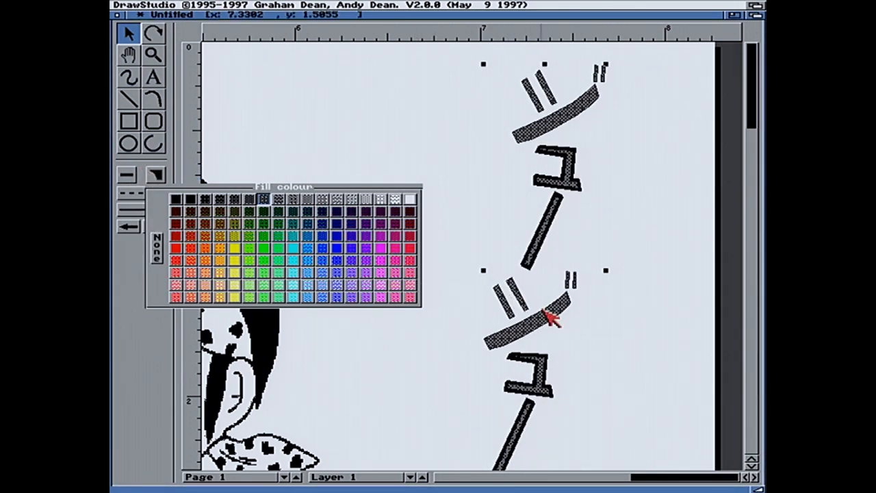
pyautogui.doubleClick(662, 318)
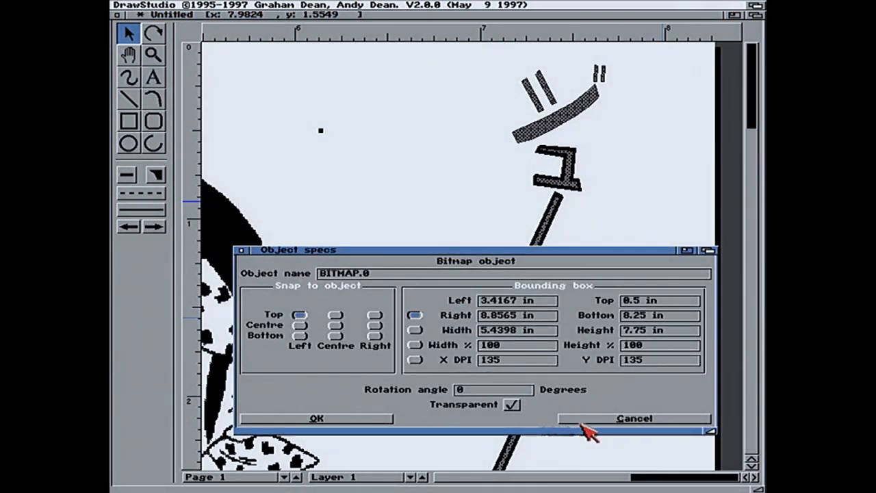
pyautogui.click(582, 420)
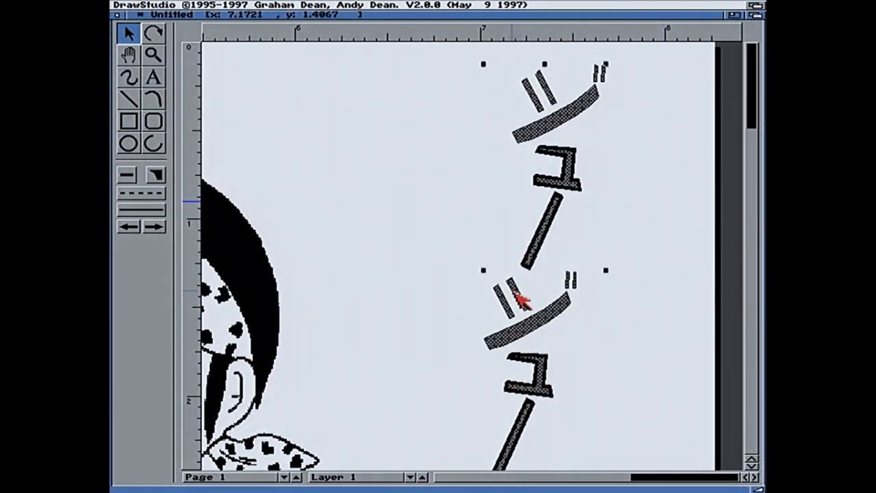
# Ungroup the two lettering sets, select the lower one and try a black pen colour on it
pyautogui.rightClick(313, 8)
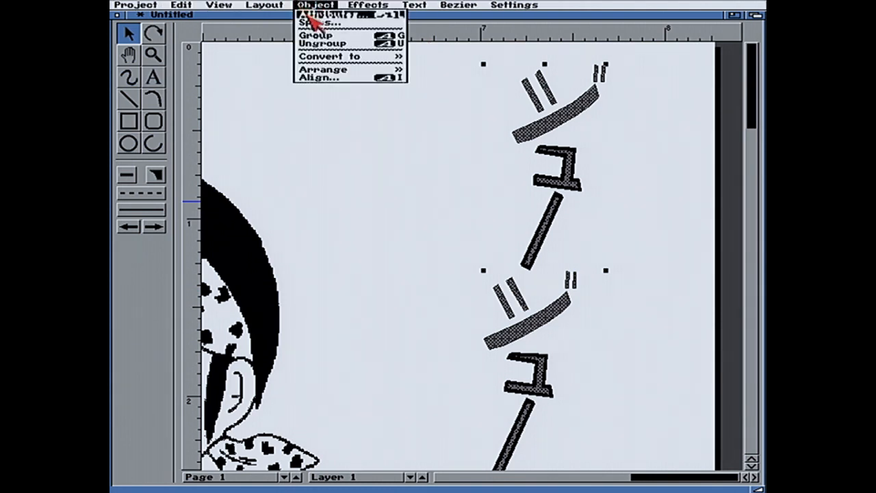
pyautogui.click(675, 338)
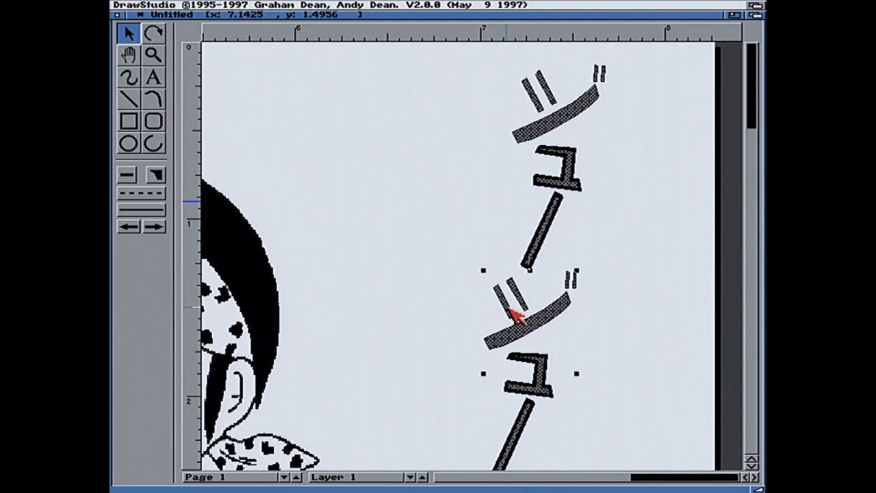
pyautogui.click(128, 177)
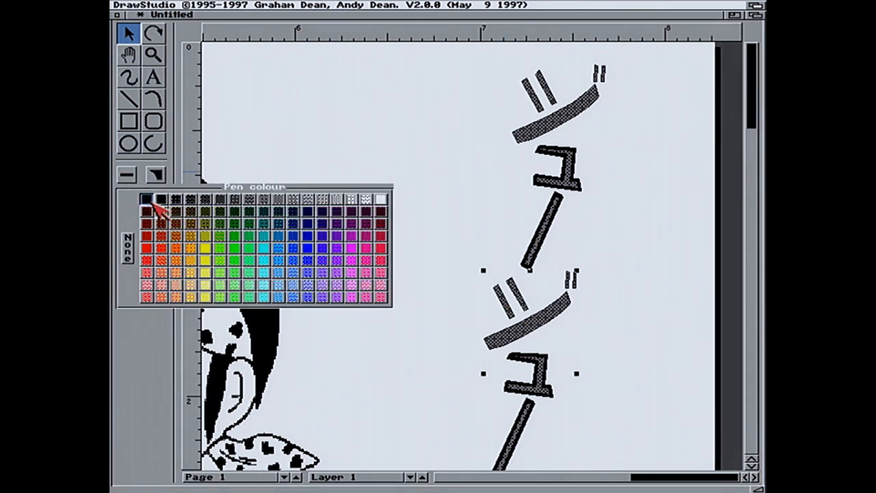
pyautogui.click(129, 178)
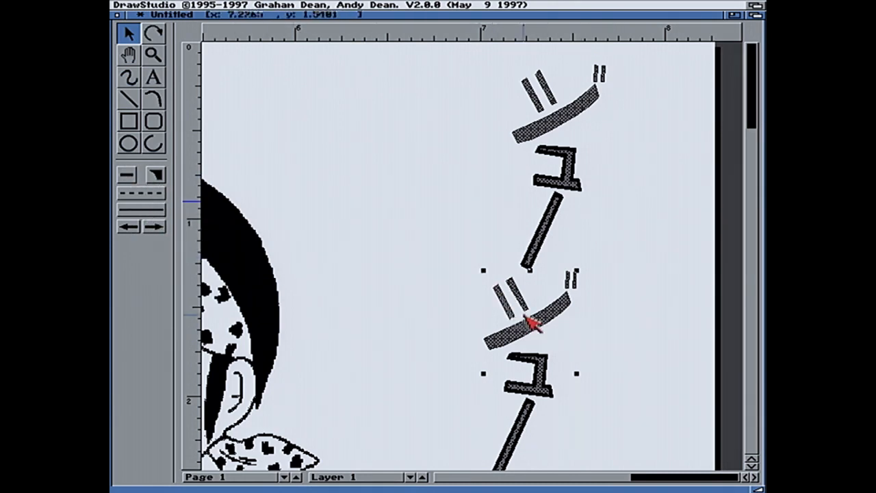
# Ungroup the lower lettering and break its シ character into separate strokes
pyautogui.rightClick(308, 10)
pyautogui.moveTo(327, 26); pyautogui.dragTo(330, 43)
pyautogui.click(712, 298)
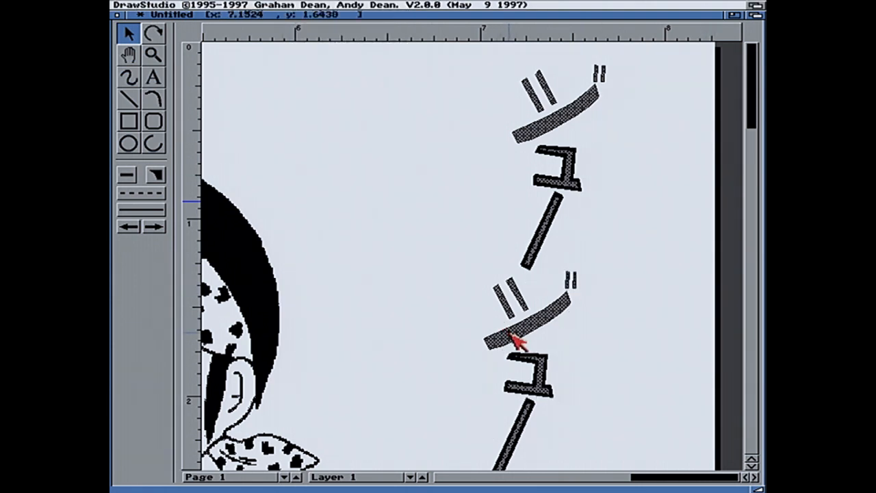
pyautogui.click(127, 177)
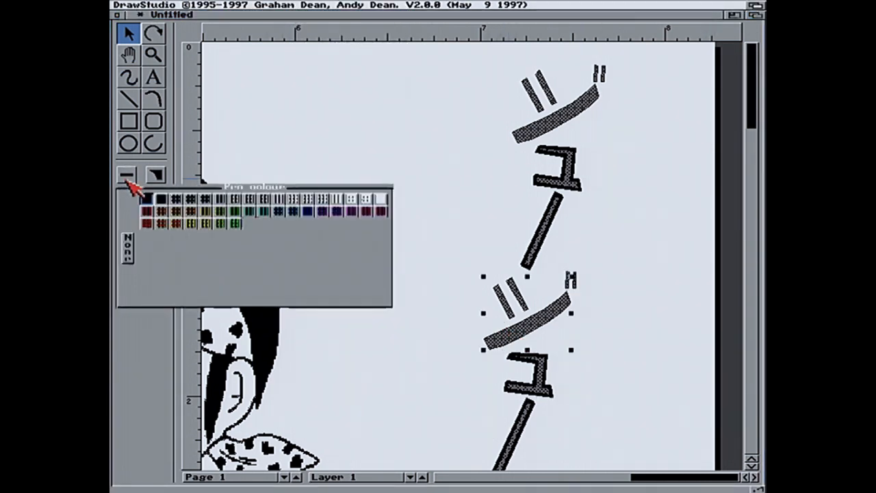
pyautogui.rightClick(264, 6)
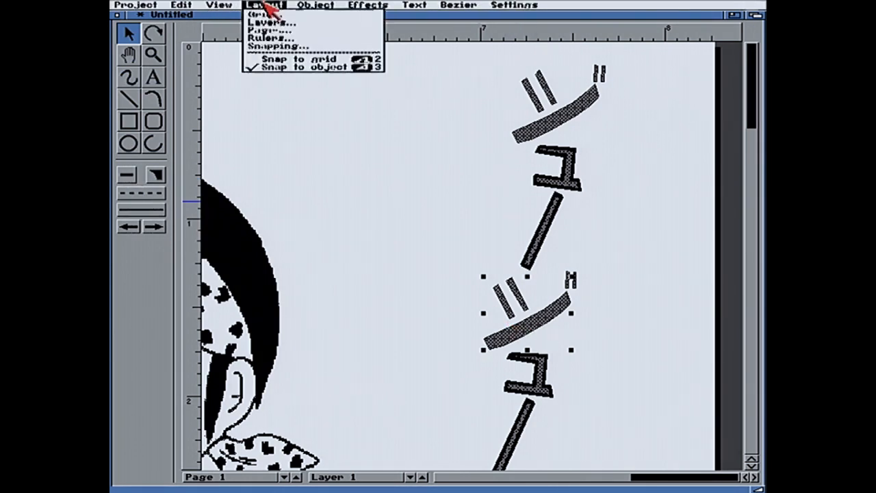
pyautogui.rightClick(331, 43)
pyautogui.click(598, 276)
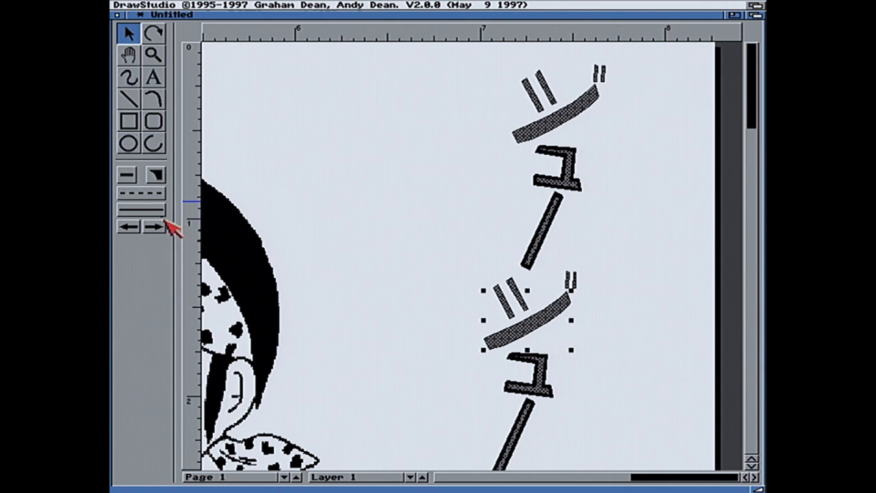
# Give the long curved stroke of the lower シ a black pen colour and a thicker line
pyautogui.click(136, 175)
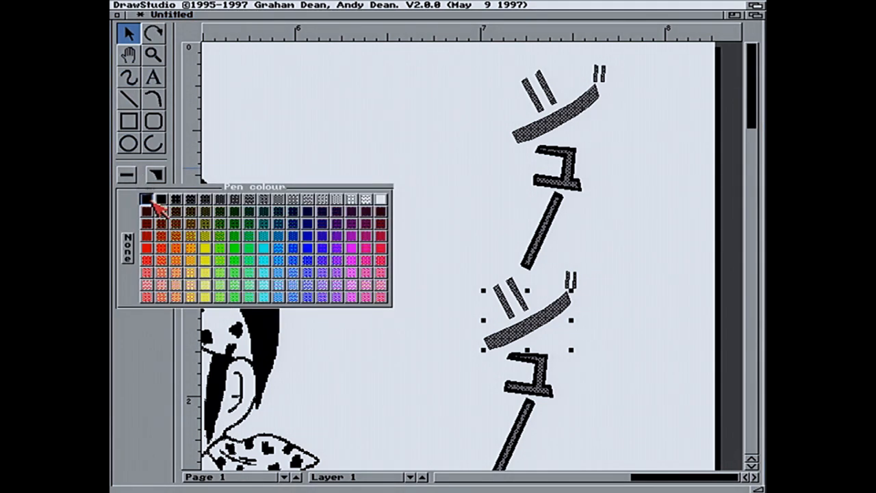
pyautogui.click(153, 202)
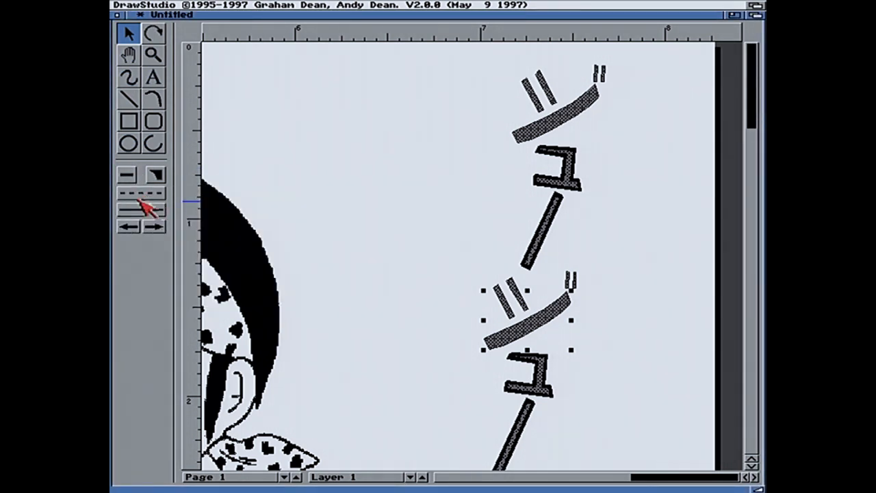
pyautogui.click(144, 206)
pyautogui.click(156, 269)
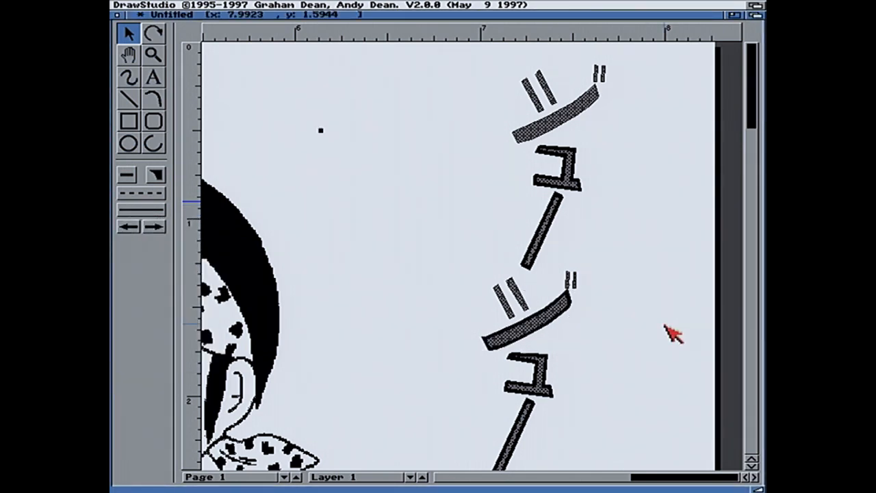
# Select the lower lettering's long curved stroke, ユ and slanted bar, and group them
pyautogui.click(561, 112)
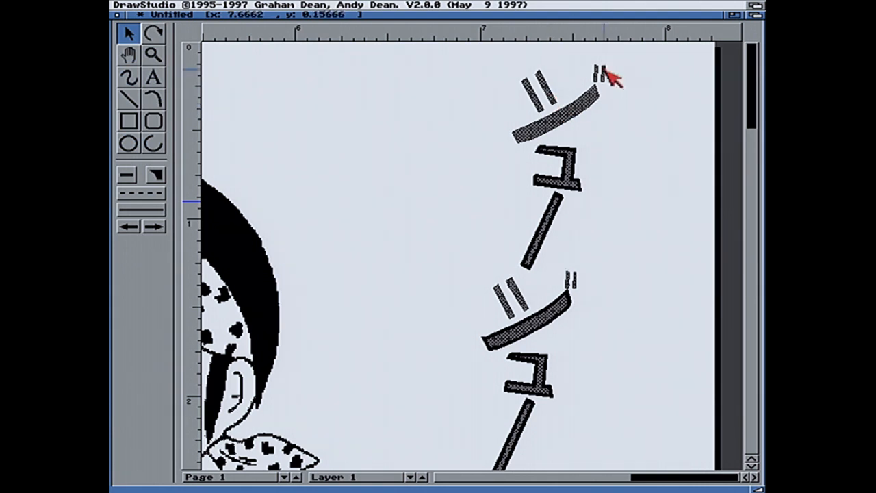
pyautogui.click(575, 185)
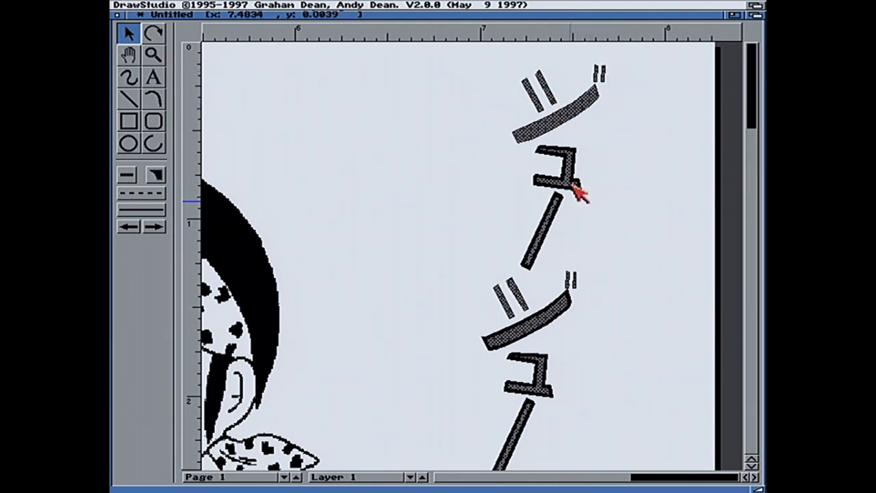
pyautogui.doubleClick(577, 193)
pyautogui.press('Return')
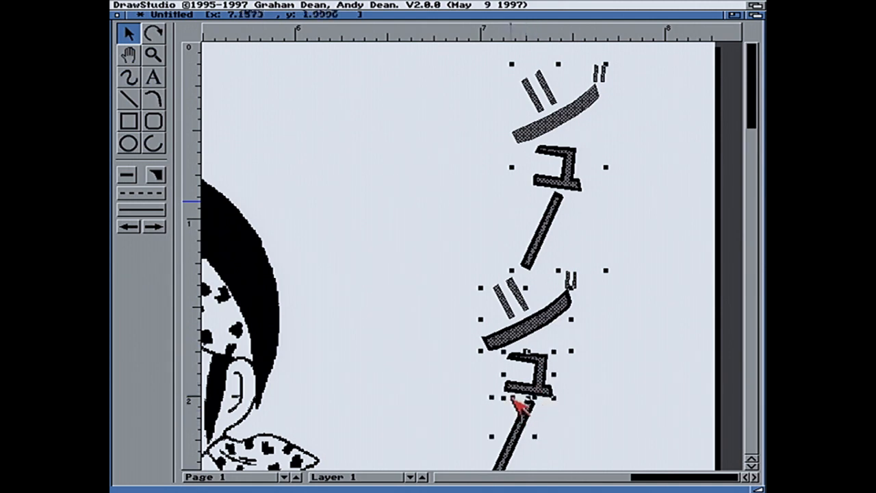
pyautogui.doubleClick(515, 454)
pyautogui.press('Escape')
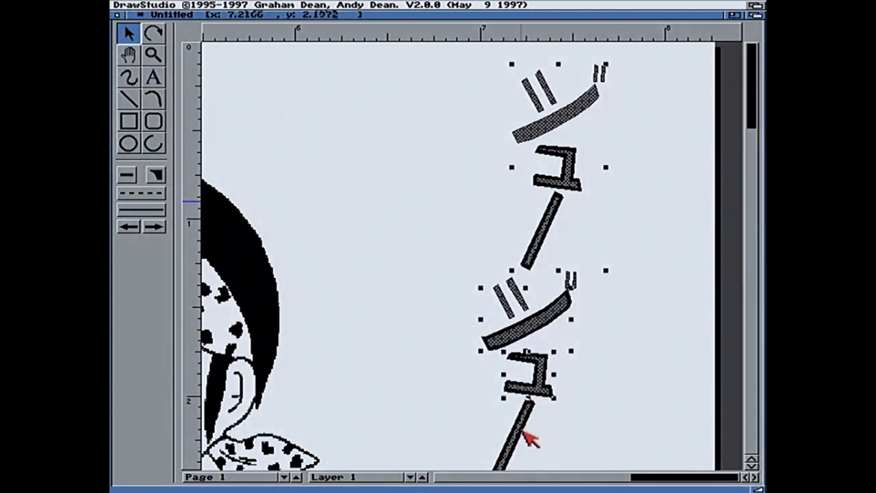
pyautogui.rightClick(250, 8)
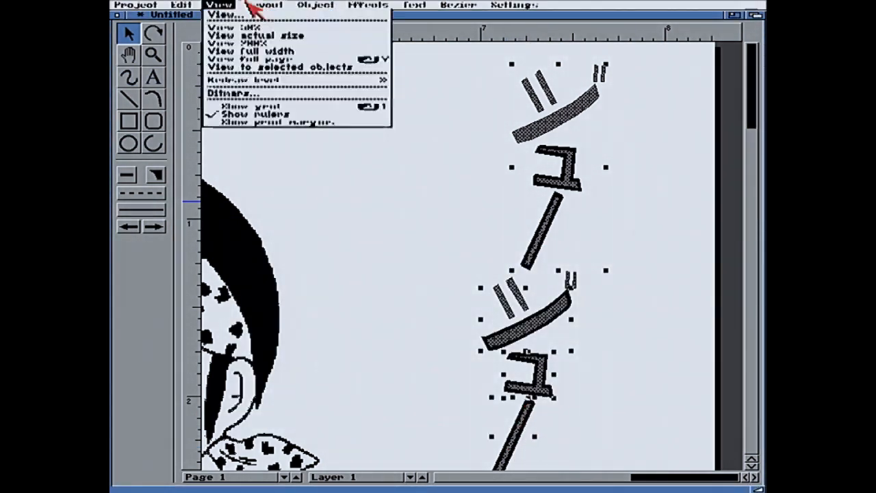
pyautogui.click(321, 36)
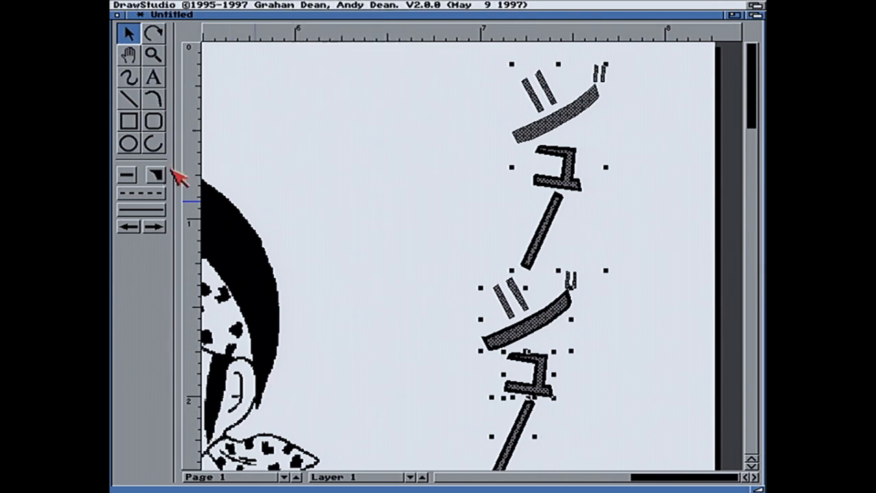
# Try a heavier line thickness on the lettering, including the whole upper set
pyautogui.click(147, 210)
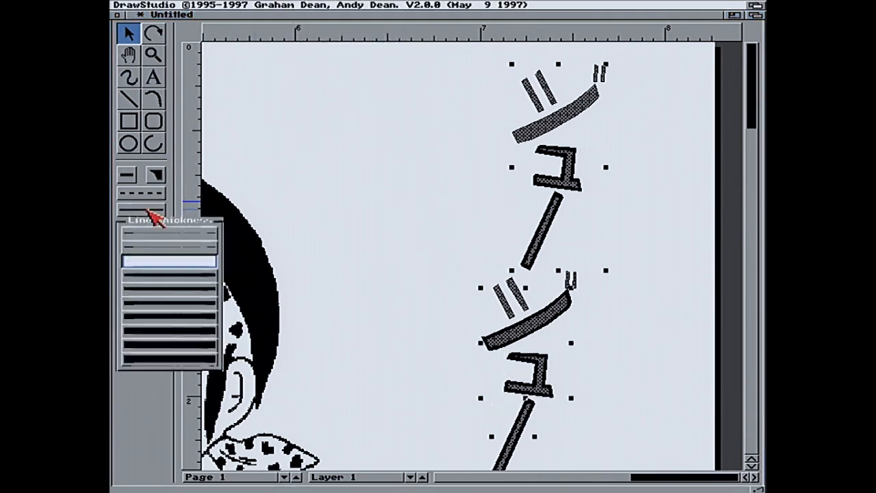
pyautogui.click(164, 280)
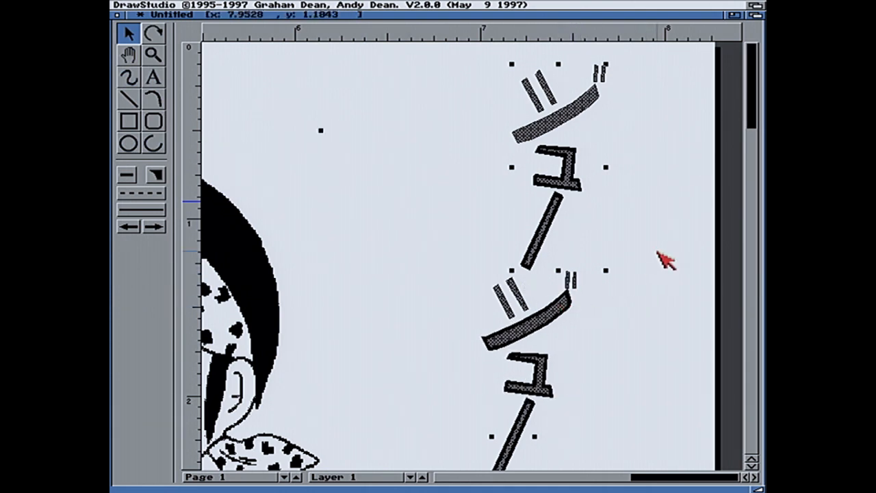
pyautogui.doubleClick(532, 81)
pyautogui.press('Escape')
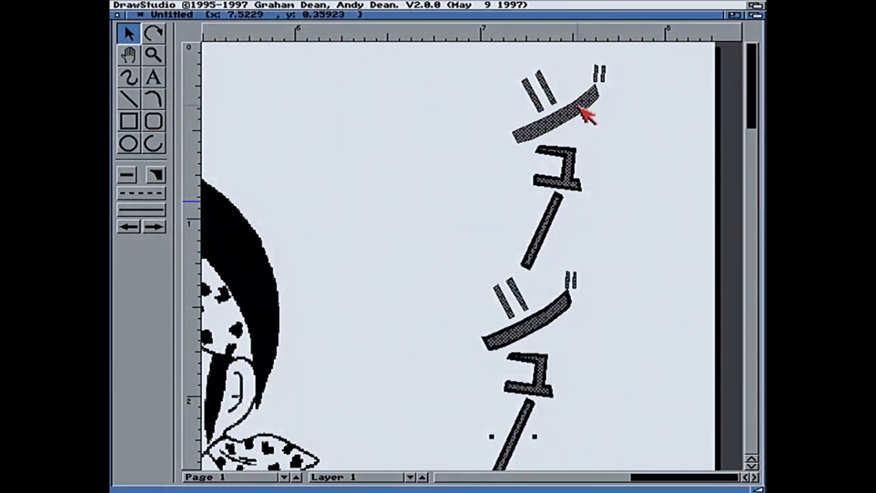
pyautogui.doubleClick(524, 122)
pyautogui.press('Escape')
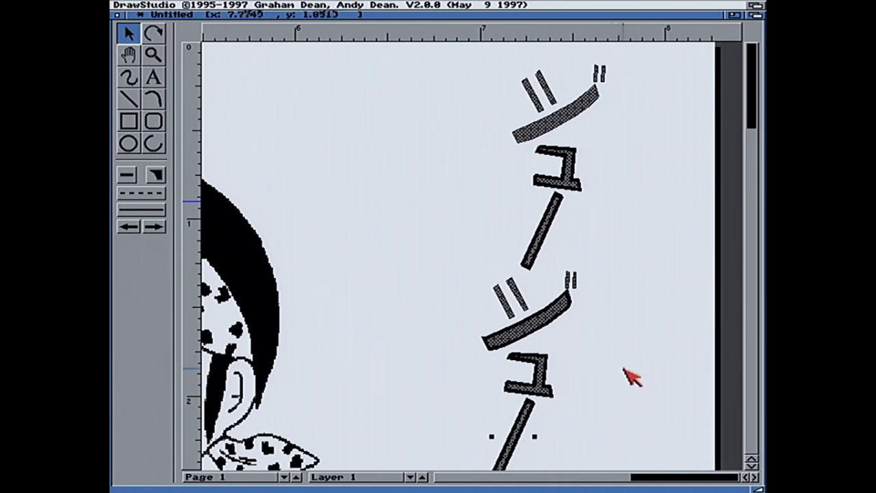
pyautogui.moveTo(163, 209); pyautogui.dragTo(166, 275)
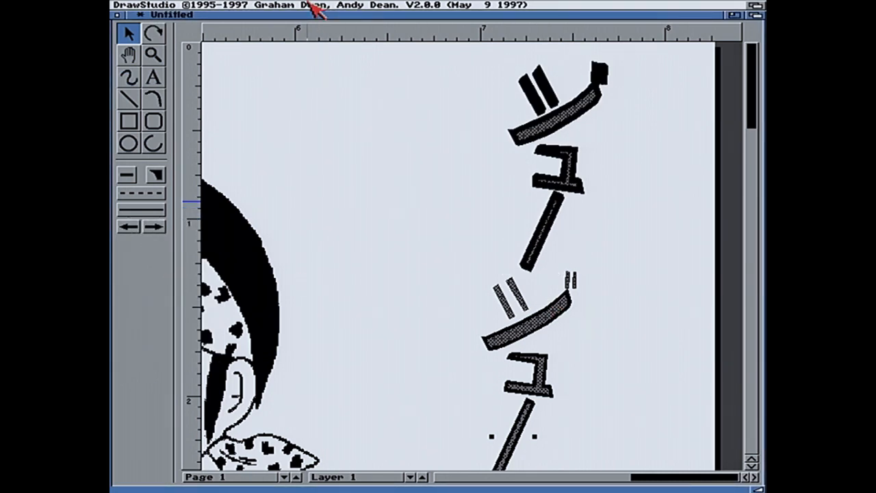
# Group the upper lettering with the lower pieces and its voicing marks, and apply the third line thickness
pyautogui.click(568, 295)
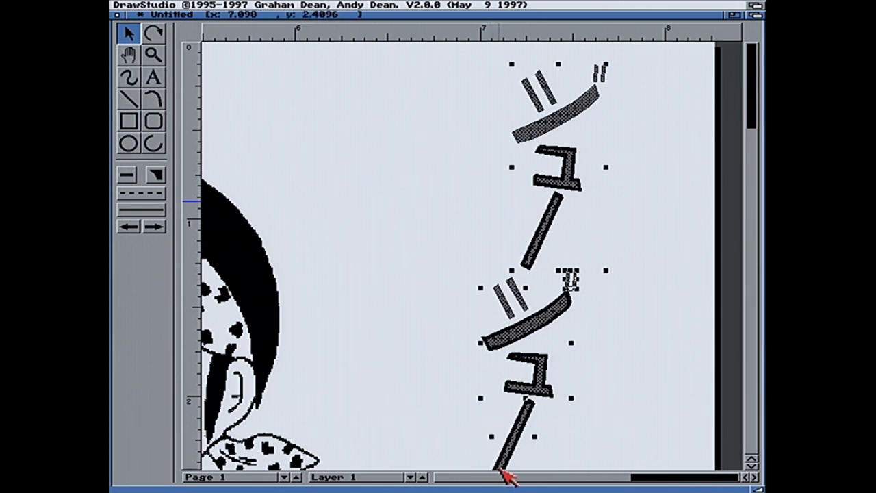
pyautogui.rightClick(253, 4)
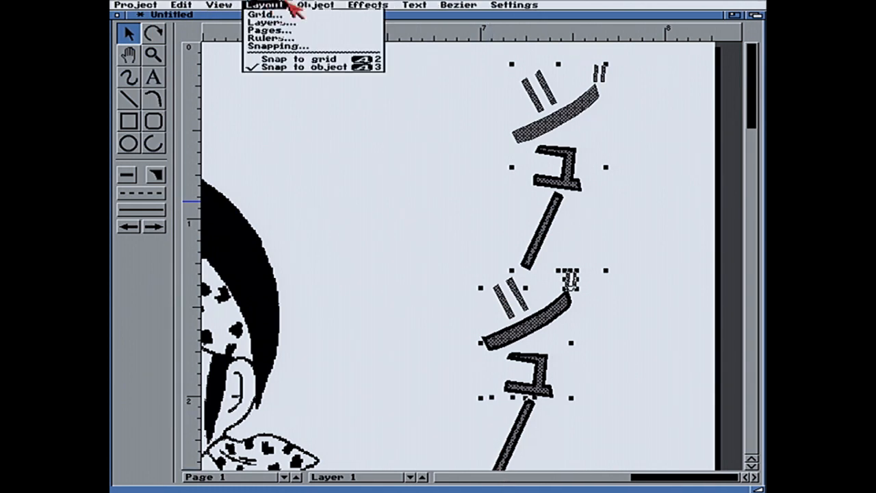
pyautogui.click(315, 32)
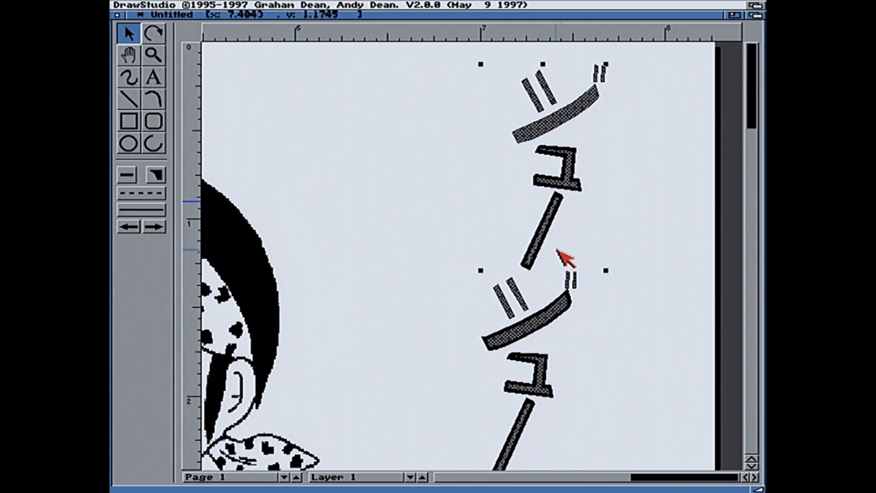
pyautogui.click(154, 210)
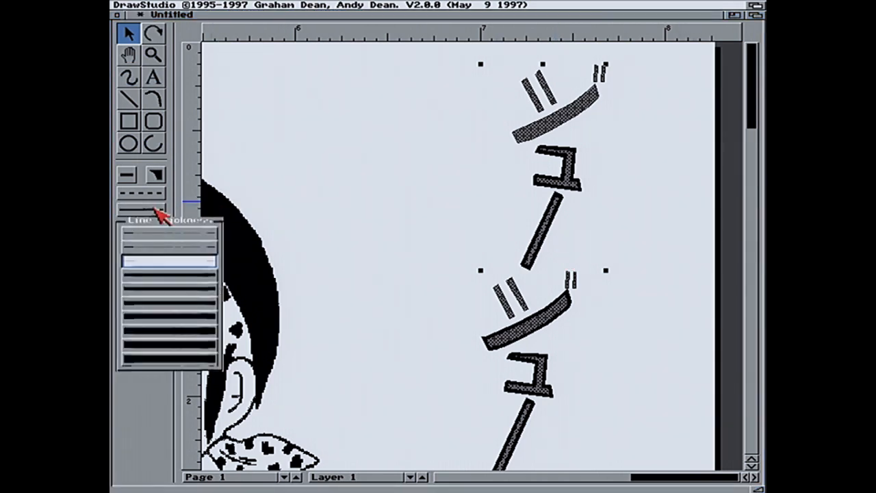
pyautogui.click(175, 265)
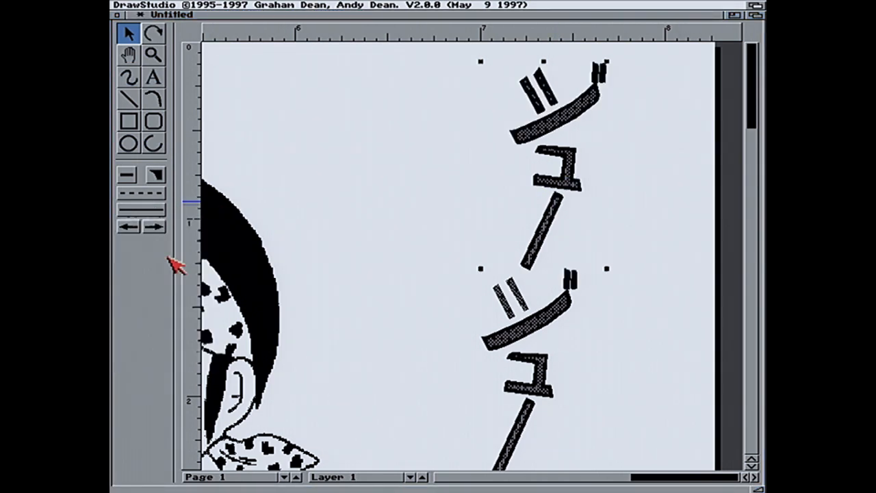
# Try the second line thickness on the grouped lettering and switch back to the third
pyautogui.click(137, 214)
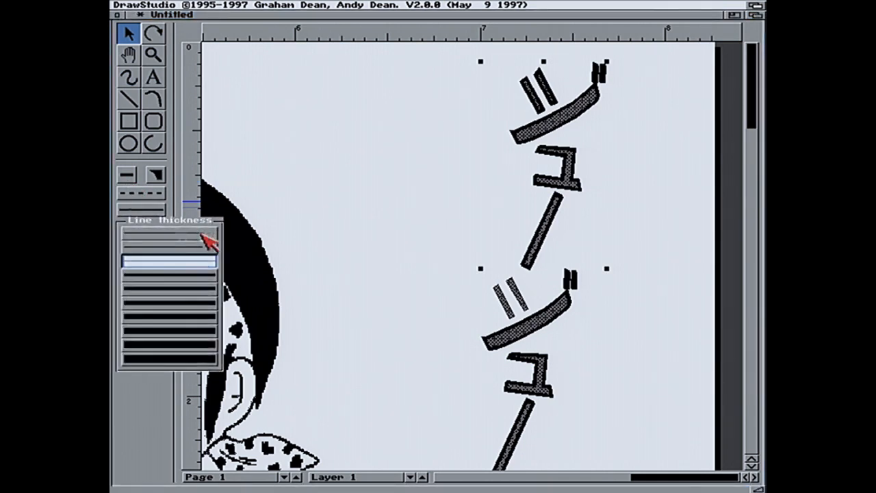
pyautogui.click(175, 253)
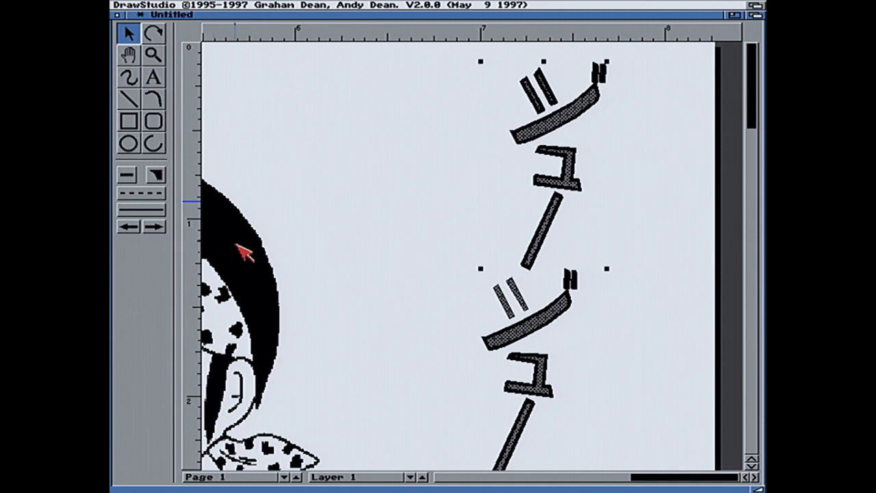
pyautogui.click(145, 210)
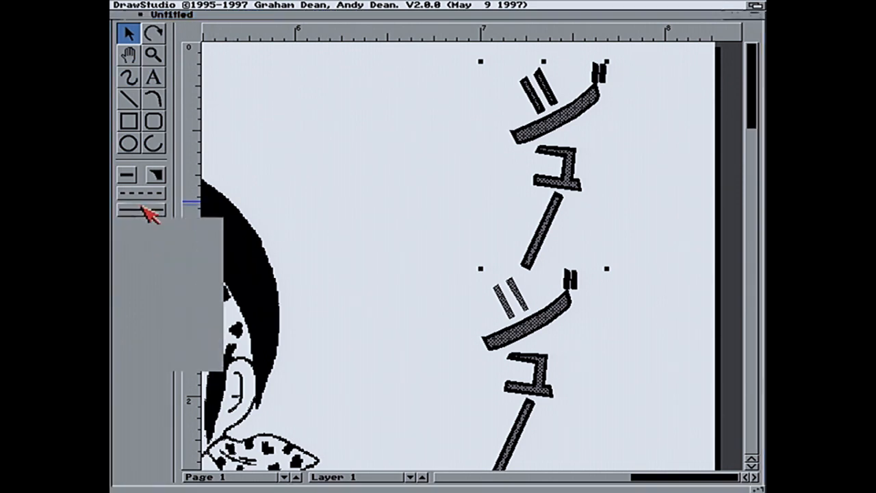
pyautogui.click(159, 252)
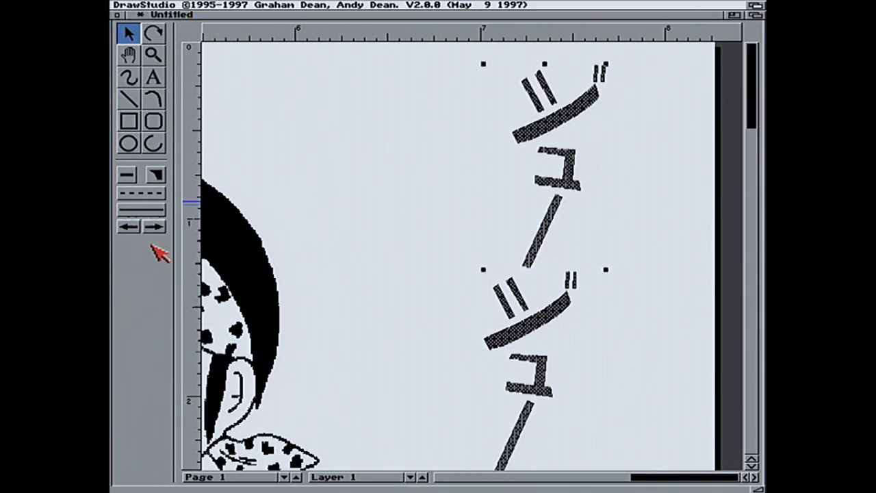
pyautogui.click(124, 212)
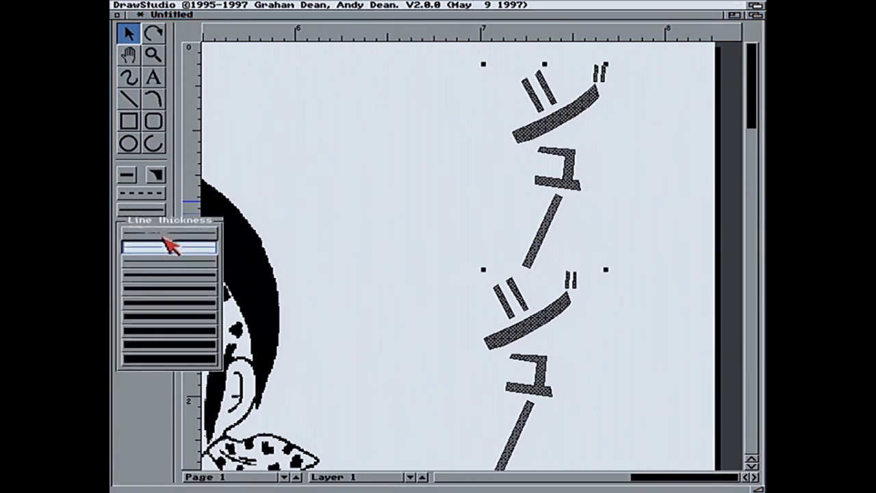
pyautogui.click(167, 266)
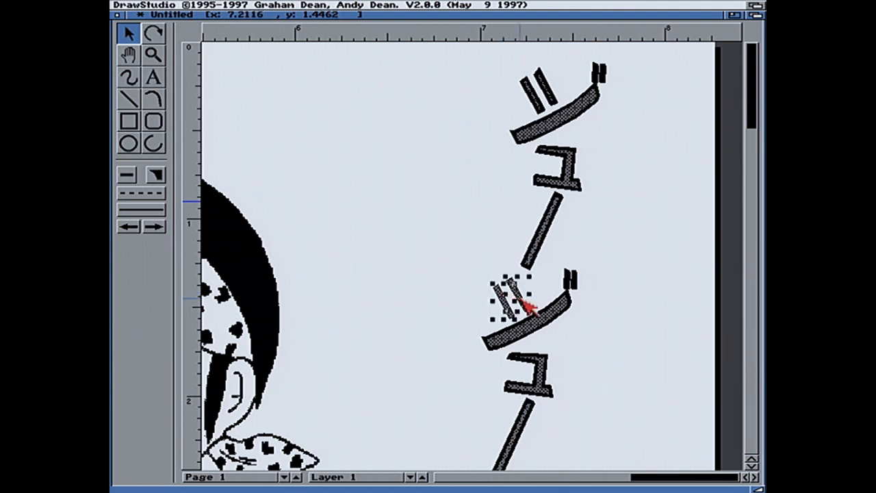
# Apply the third line thickness to the lower シ's two short strokes and group them with the rest of the lettering
pyautogui.click(147, 208)
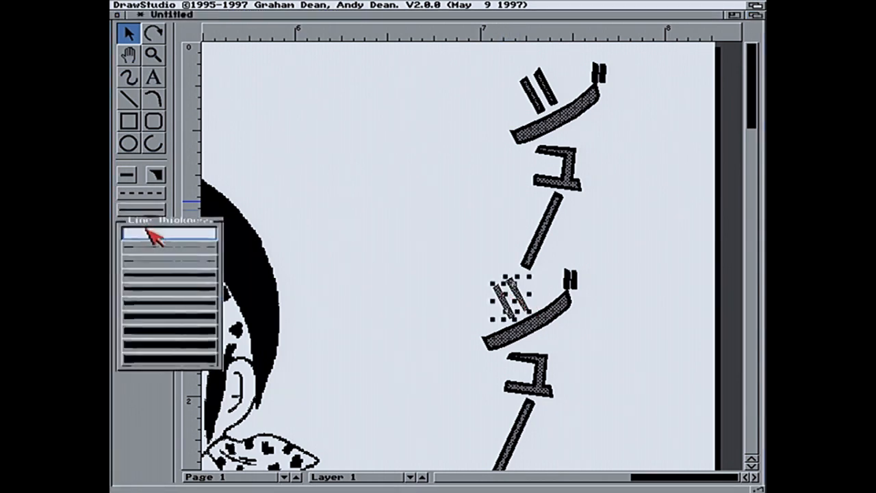
pyautogui.click(157, 267)
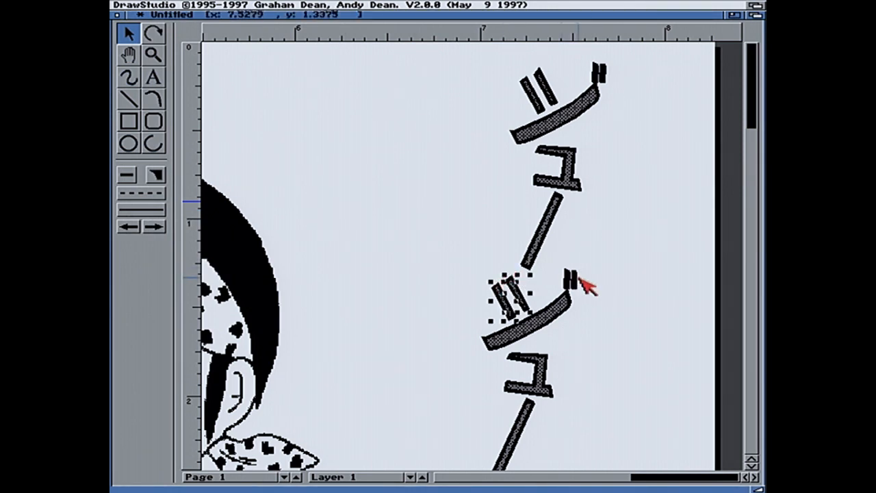
pyautogui.keyDown('shift'); pyautogui.click(540, 316); pyautogui.keyUp('shift')
pyautogui.moveTo(423, 8); pyautogui.dragTo(347, 39)
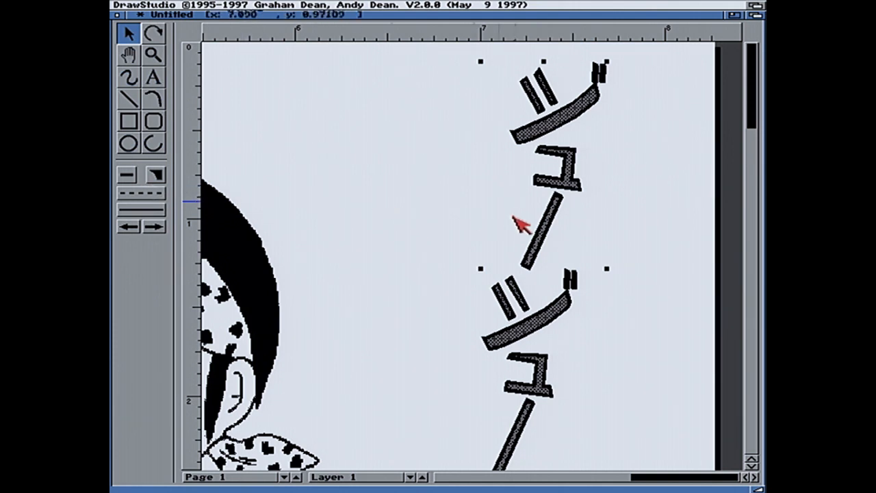
# Change the fill colour of the whole lettering group to white
pyautogui.click(675, 232)
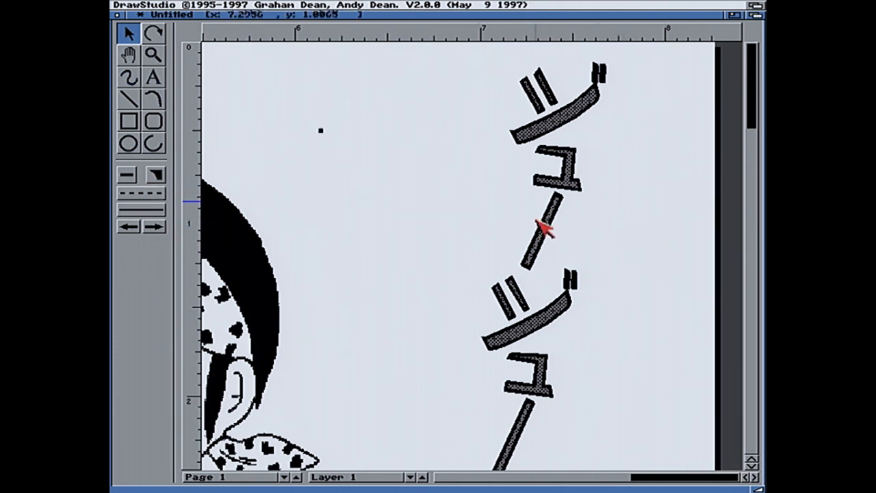
pyautogui.click(155, 176)
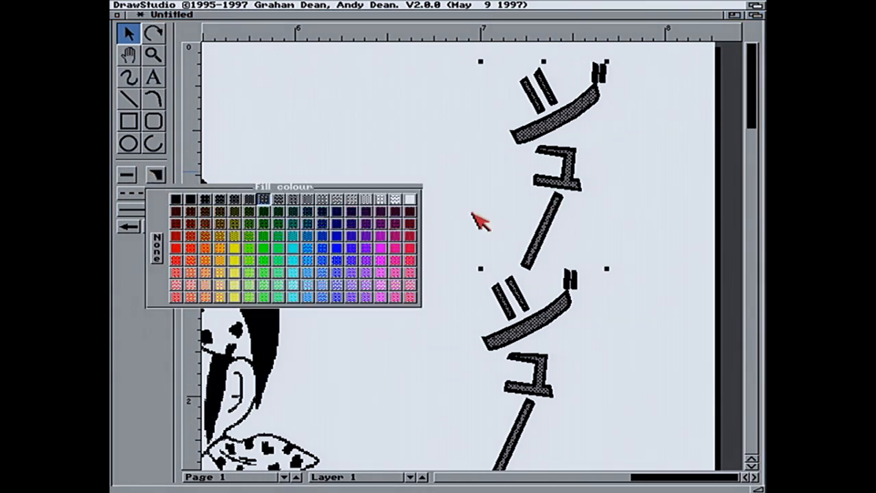
pyautogui.click(410, 201)
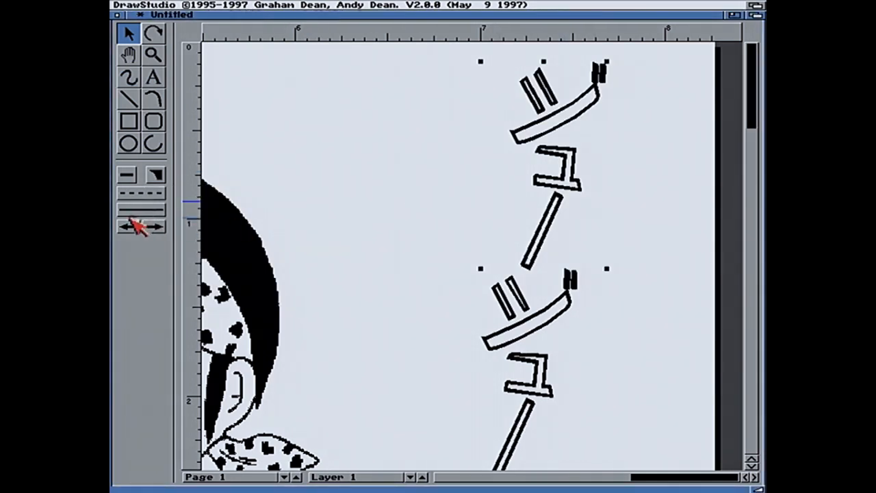
# Set the grouped katakana lettering's line thickness to 0.5 pt and its fill colour to solid black
pyautogui.click(140, 219)
pyautogui.click(147, 259)
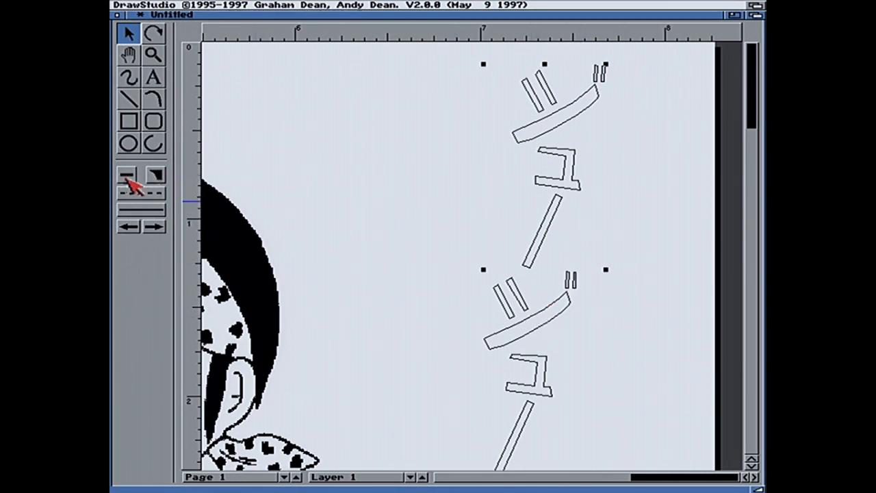
pyautogui.click(156, 177)
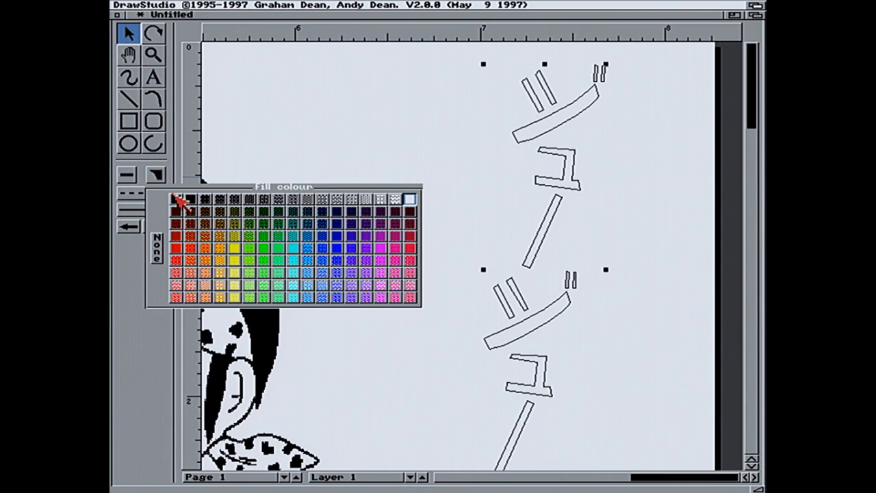
pyautogui.click(176, 198)
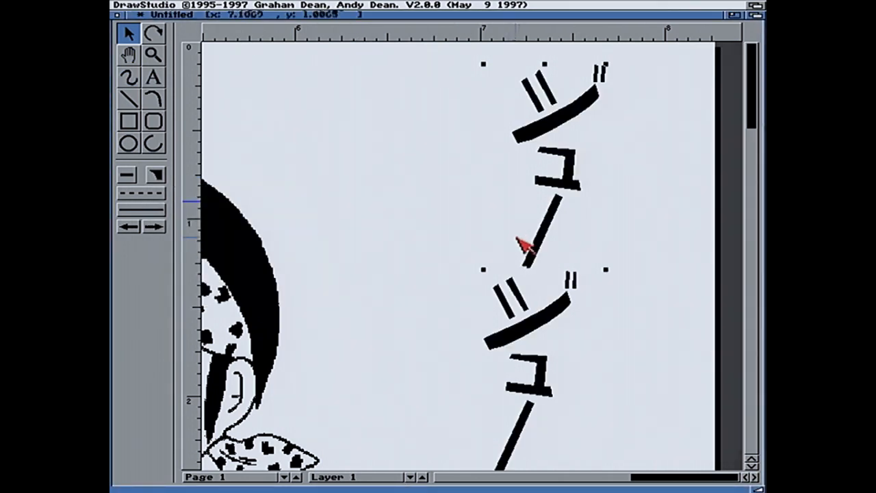
# Move the lettering group into the space between the male character's head and the page's right edge, and enlarge it
pyautogui.moveTo(526, 334); pyautogui.dragTo(363, 327)
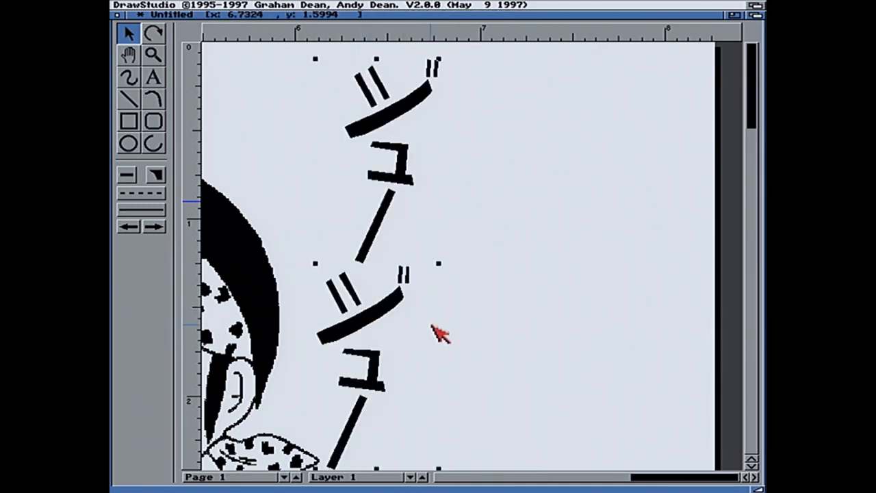
pyautogui.click(154, 55)
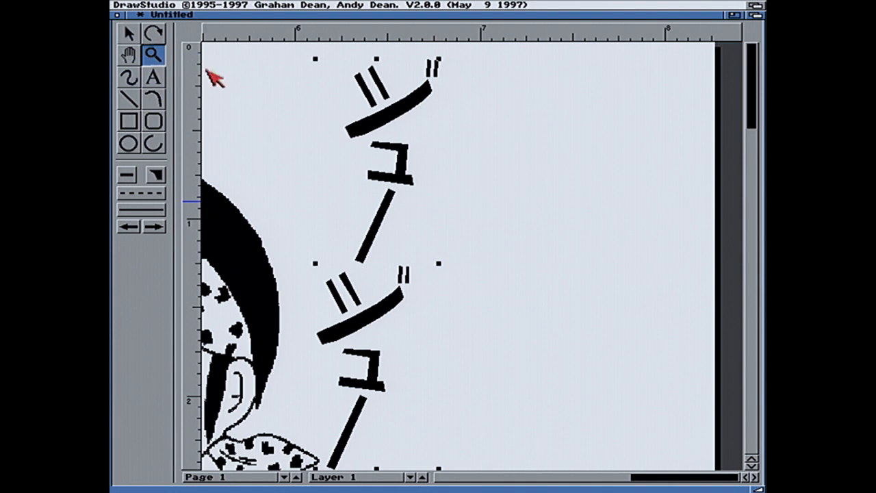
pyautogui.click(515, 262)
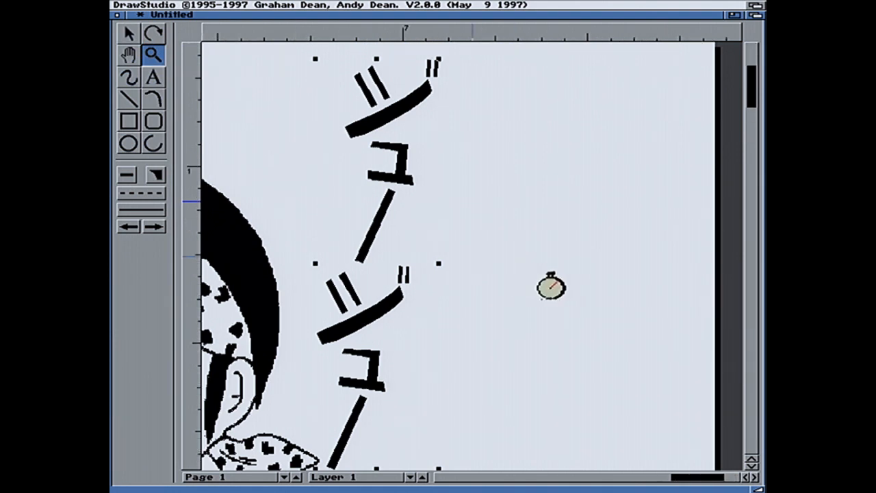
pyautogui.click(550, 272)
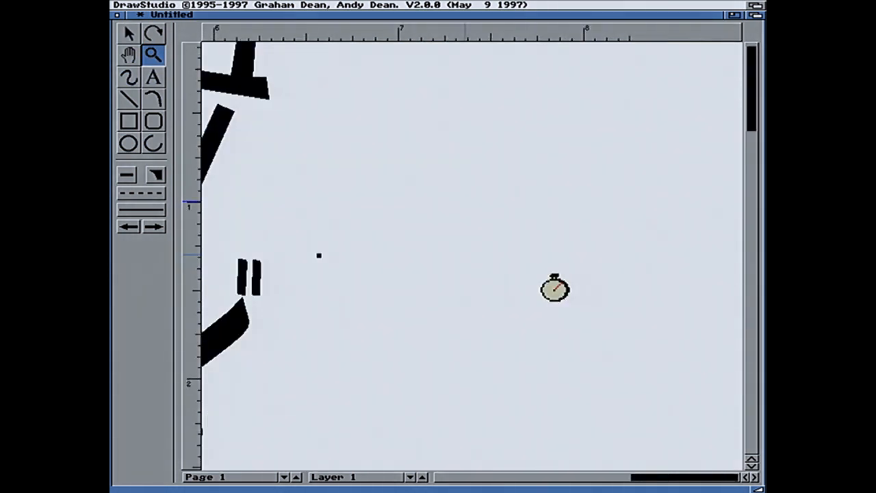
pyautogui.click(544, 274)
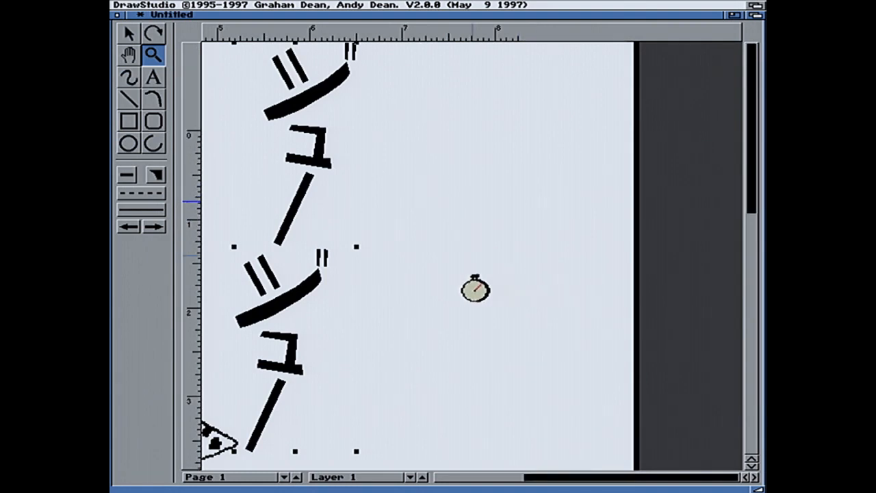
pyautogui.click(458, 276)
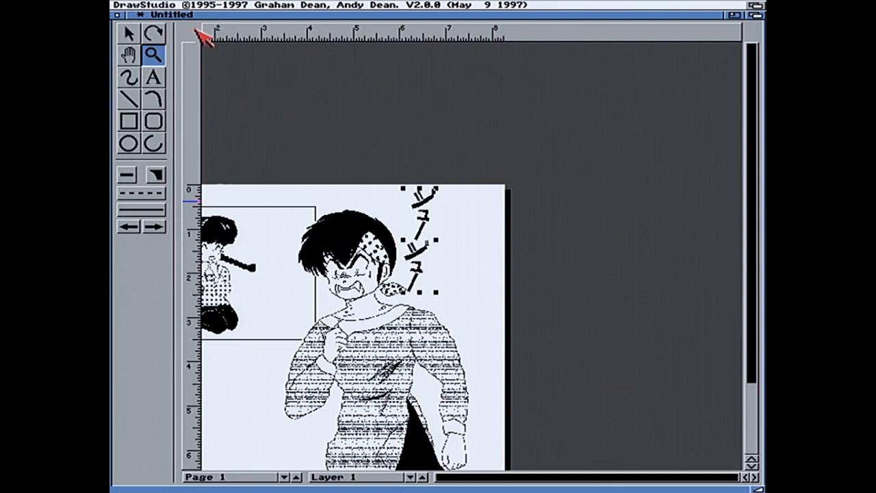
pyautogui.click(132, 34)
pyautogui.moveTo(422, 259); pyautogui.dragTo(457, 298)
# Rotate the lettering group slightly clockwise and shift it a little closer to the page's right edge
pyautogui.click(153, 32)
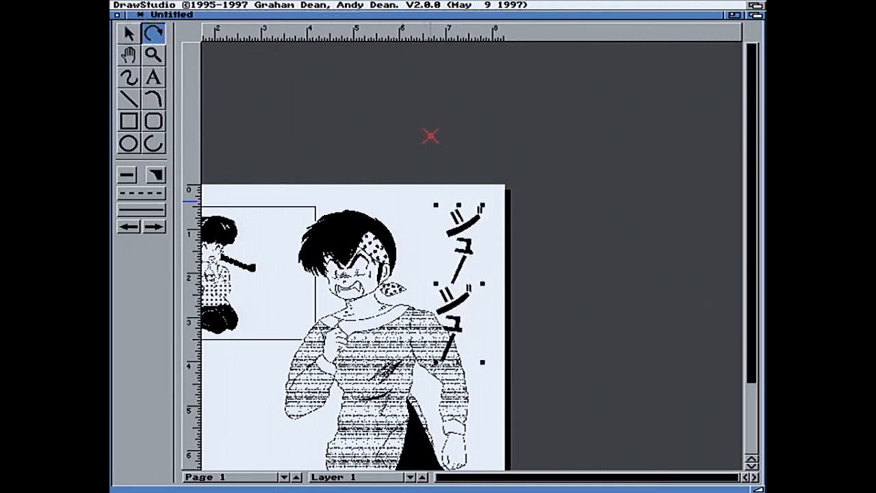
pyautogui.moveTo(486, 204); pyautogui.dragTo(494, 211)
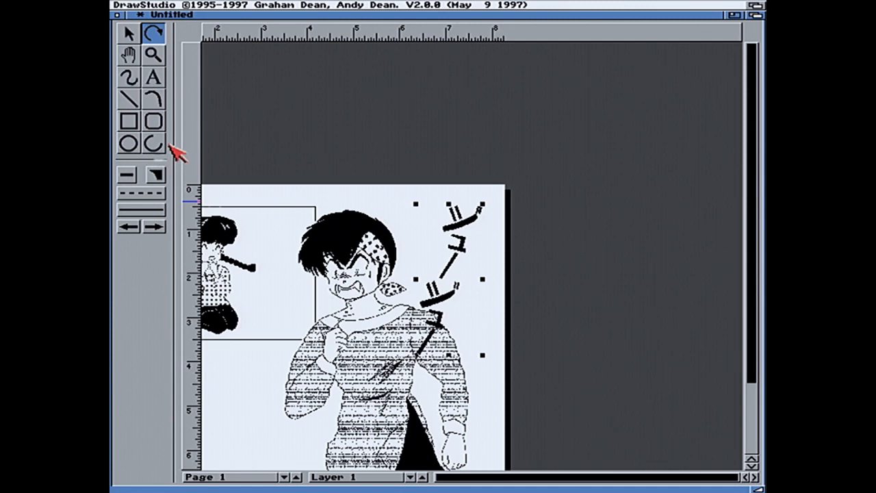
pyautogui.click(148, 33)
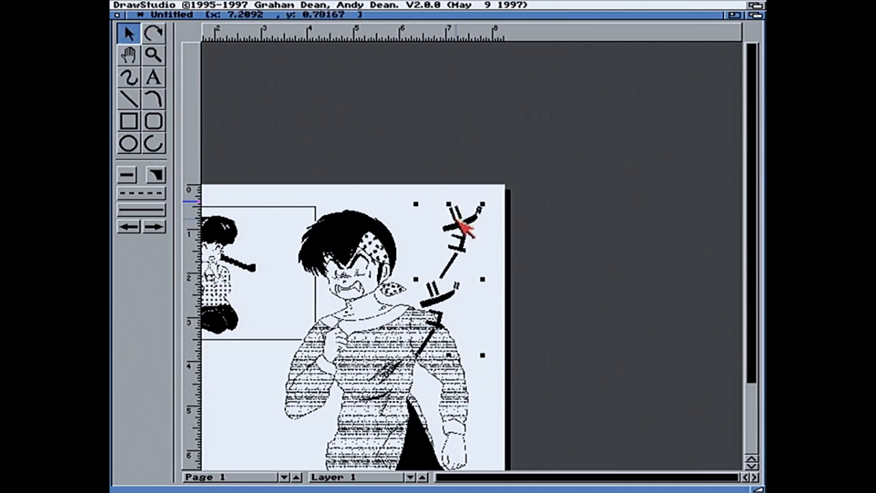
pyautogui.moveTo(461, 226); pyautogui.dragTo(473, 227)
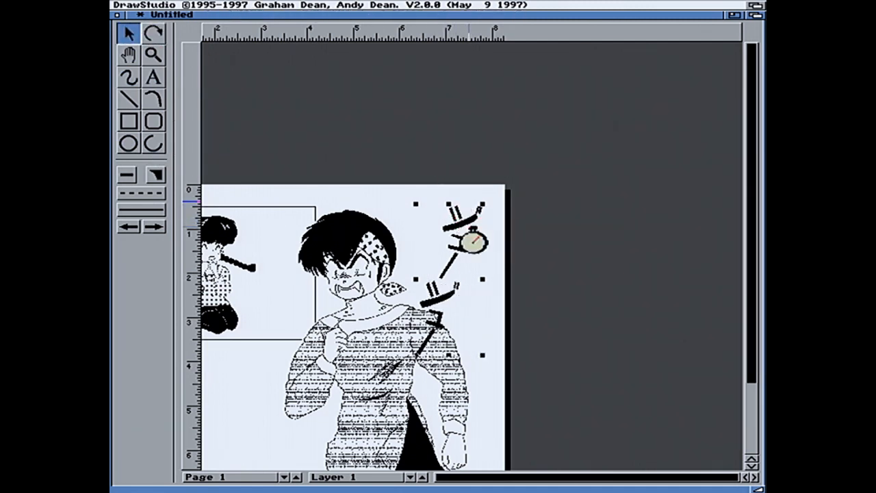
# Change the lettering group's pen colour to white and set its line join to Bevel
pyautogui.click(127, 176)
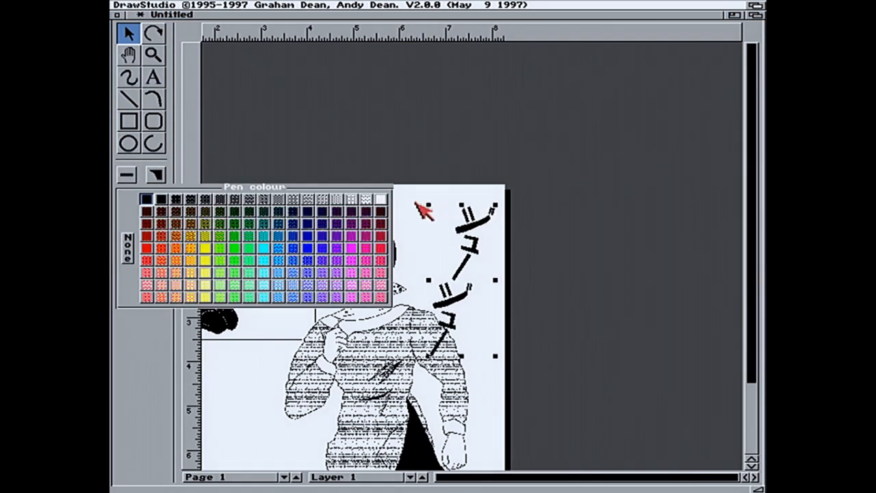
pyautogui.click(383, 199)
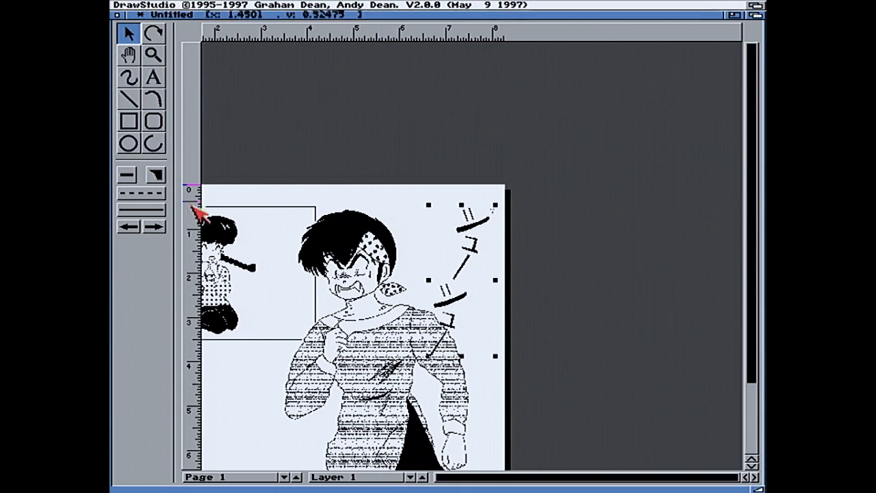
pyautogui.rightClick(217, 5)
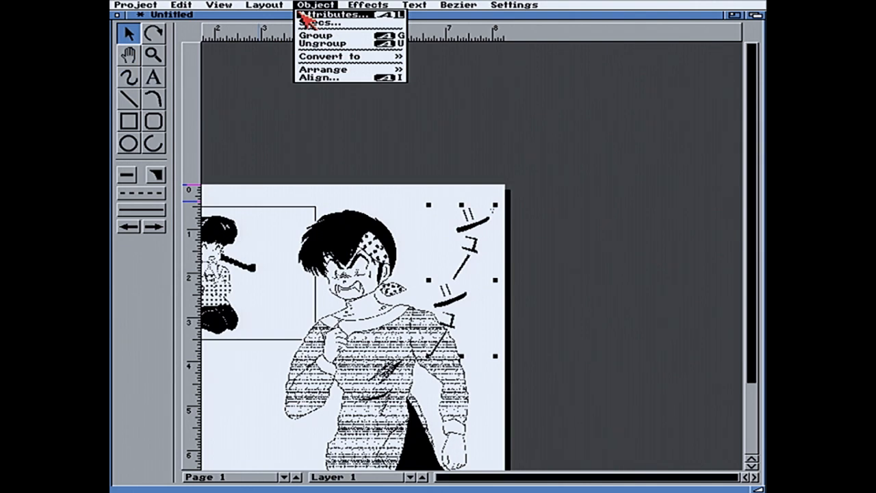
pyautogui.rightClick(303, 15)
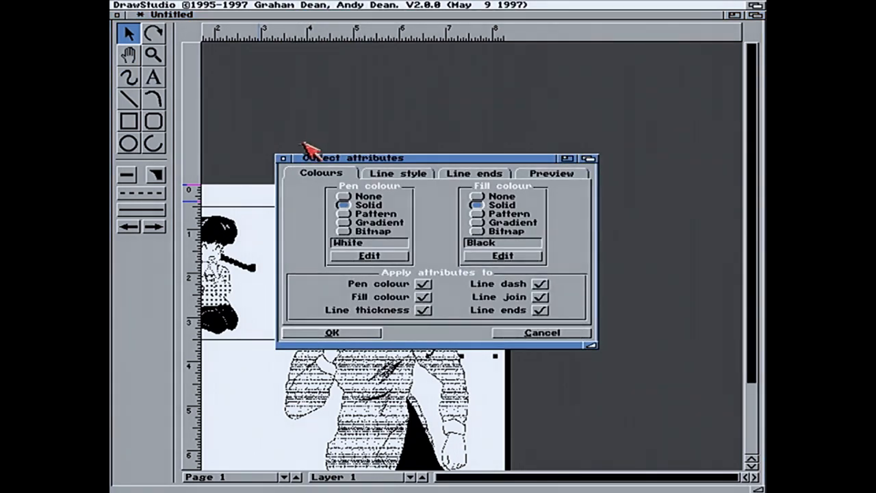
pyautogui.click(409, 174)
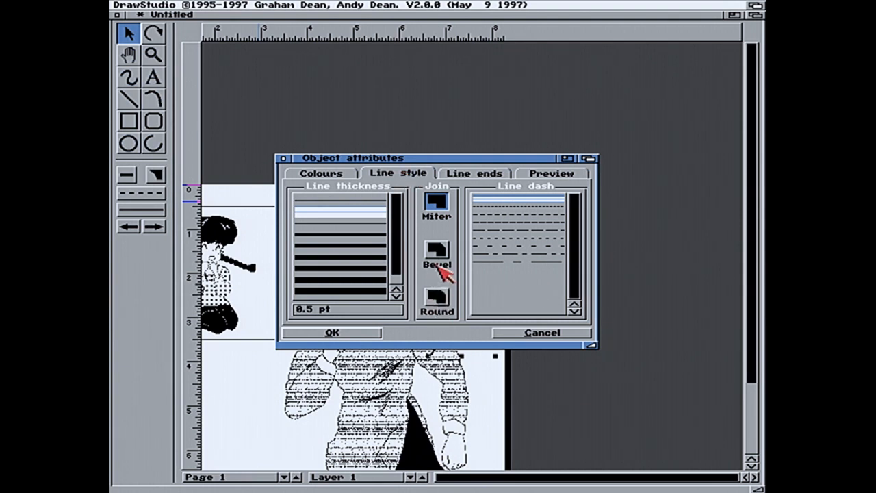
pyautogui.click(437, 250)
pyautogui.click(325, 177)
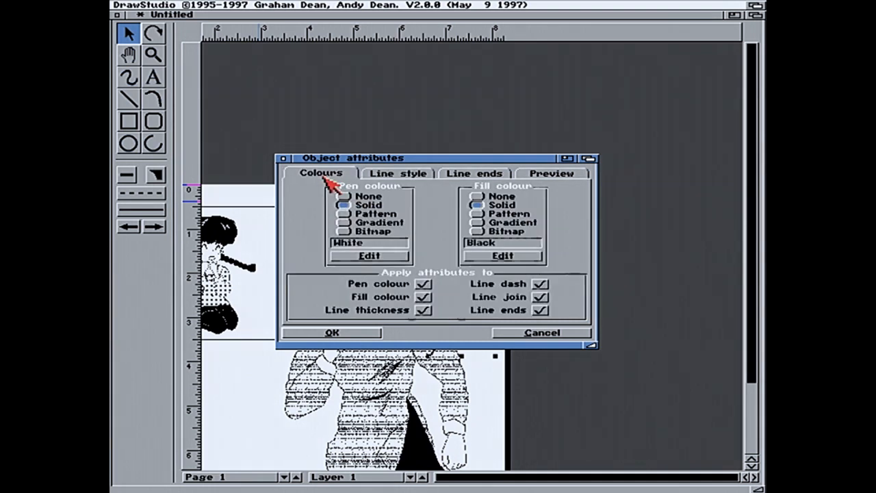
pyautogui.click(350, 333)
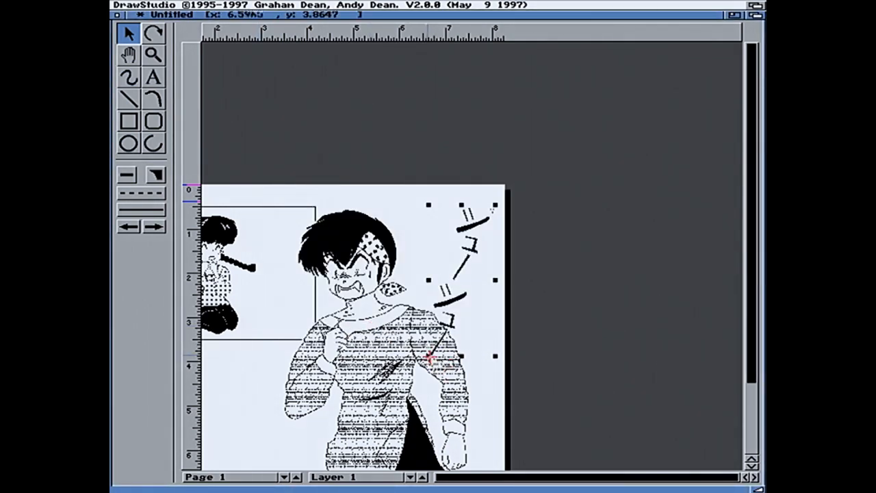
# Enlarge the lettering group slightly downward and outward so its lower part extends further over the character's shoulder
pyautogui.moveTo(425, 358); pyautogui.dragTo(418, 380)
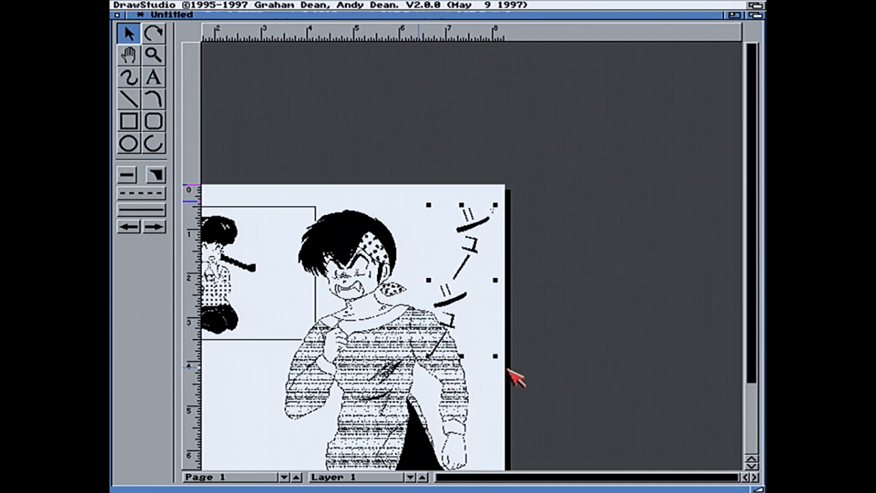
pyautogui.click(491, 348)
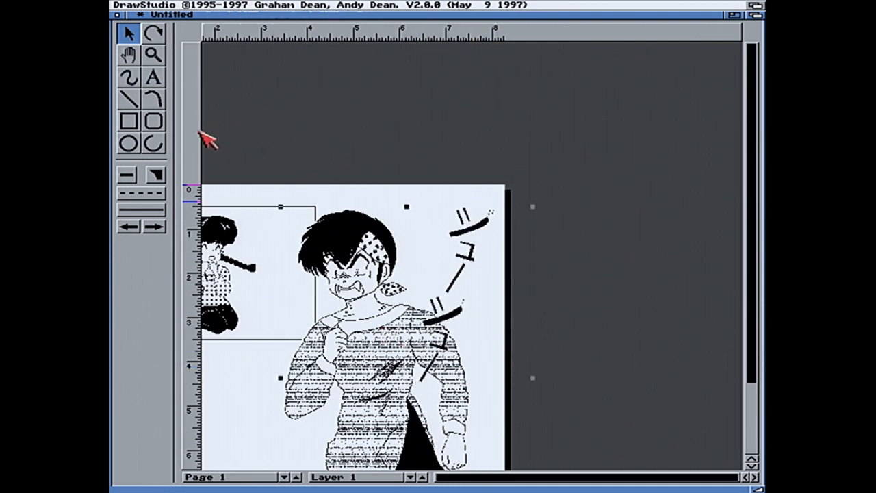
pyautogui.click(155, 56)
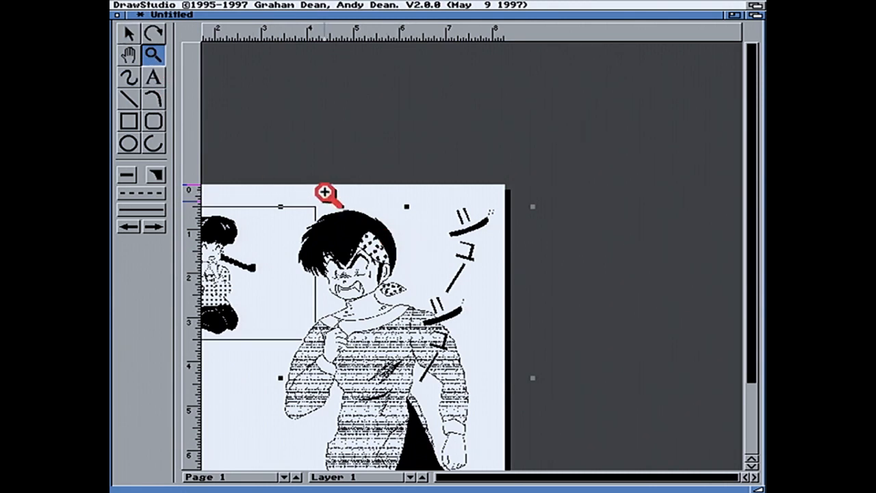
pyautogui.click(503, 403)
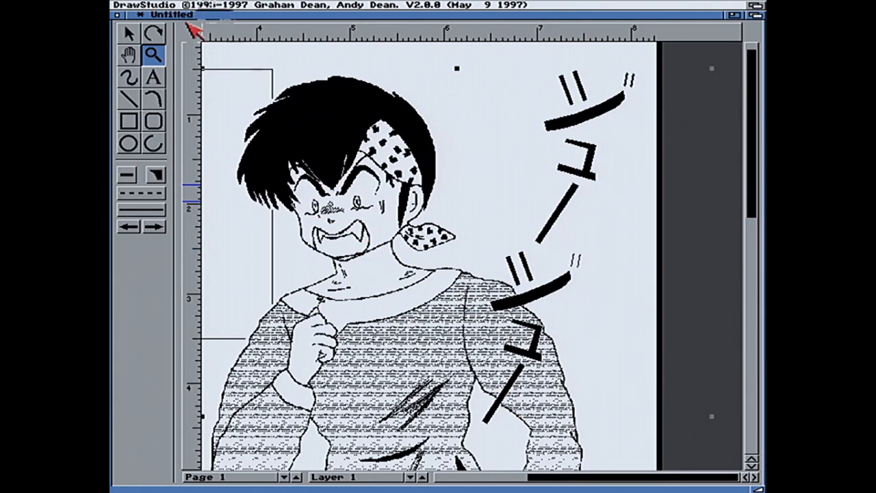
# Reselect the lettering group and thicken its white outline to 2 pt
pyautogui.click(128, 33)
pyautogui.click(526, 261)
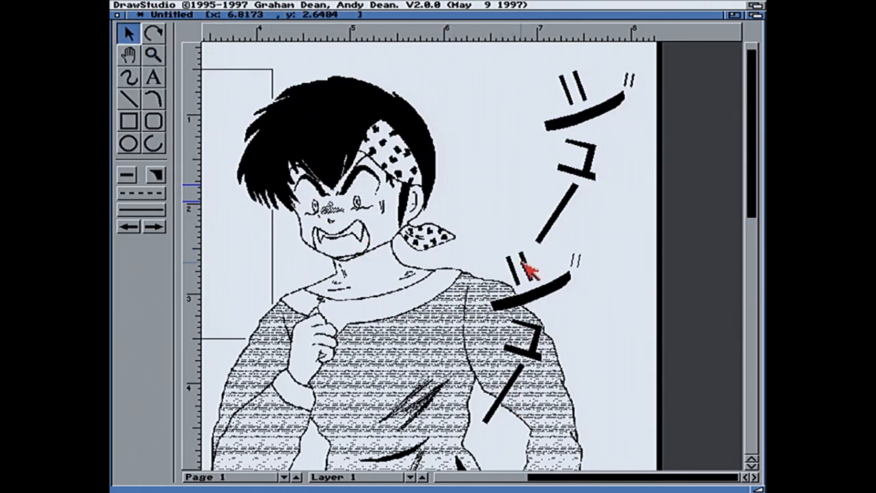
pyautogui.click(162, 210)
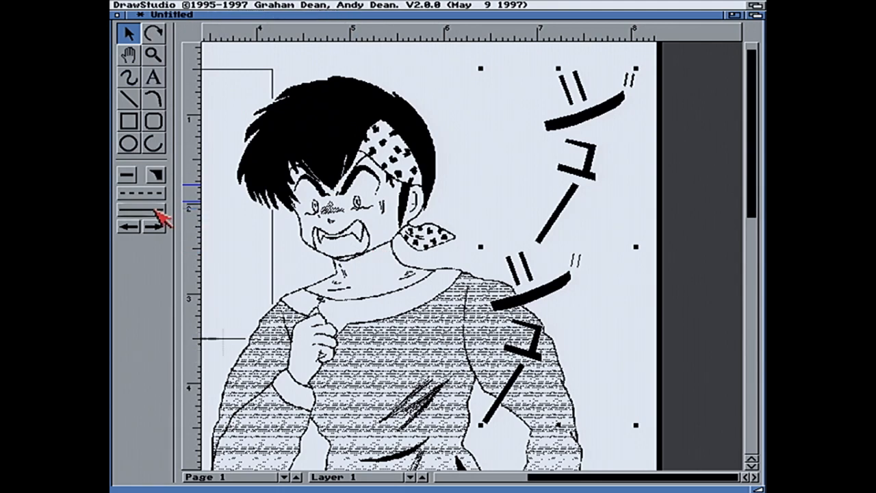
pyautogui.click(165, 272)
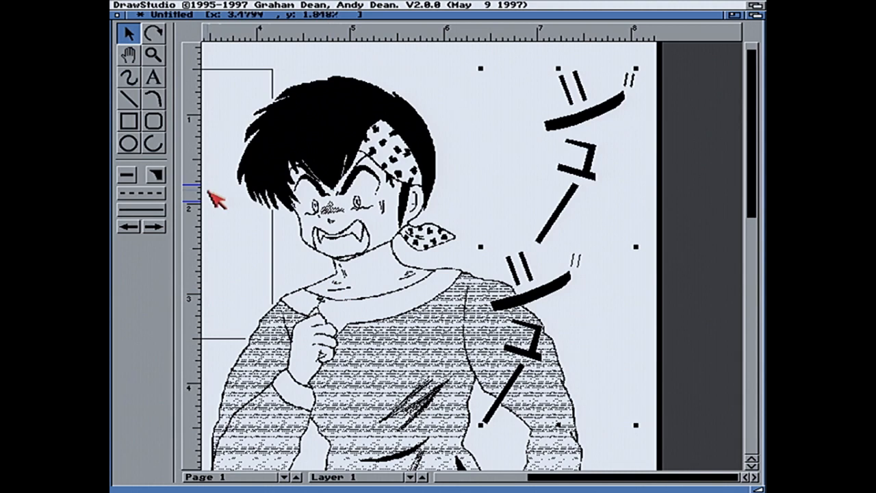
pyautogui.click(156, 200)
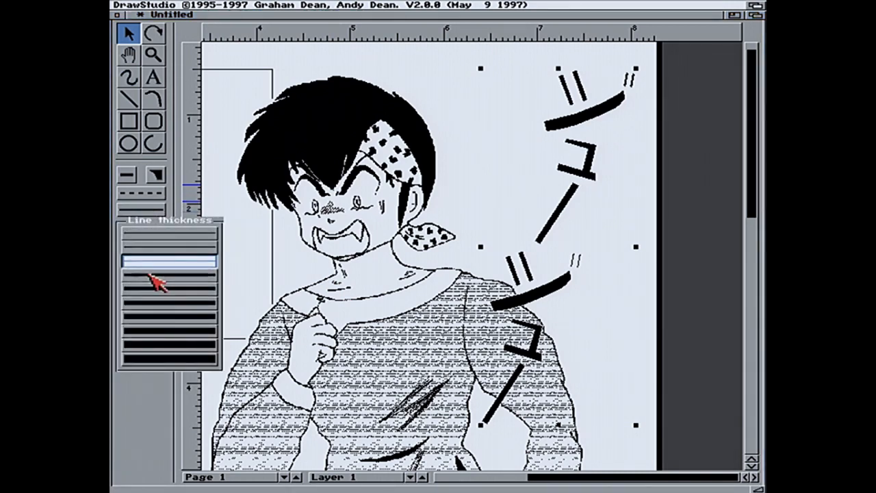
pyautogui.click(156, 281)
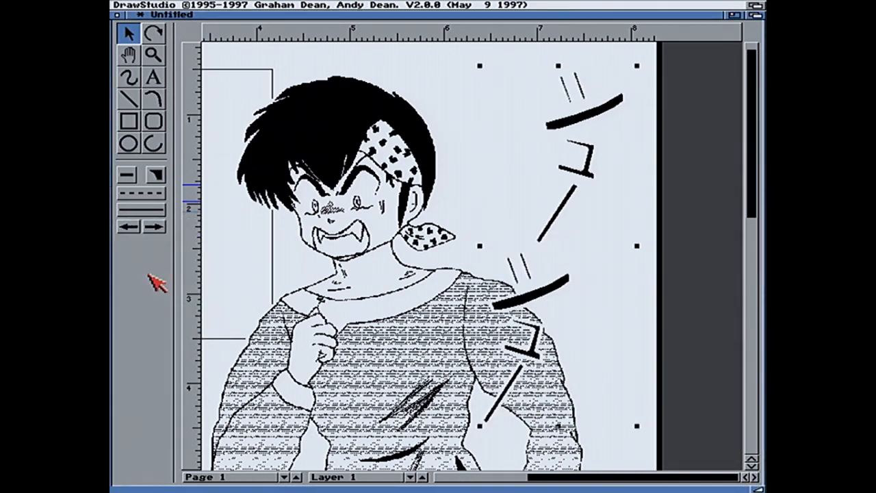
# Set the lettering group's line thickness to a custom 1.5 pt in its object attributes
pyautogui.rightClick(248, 15)
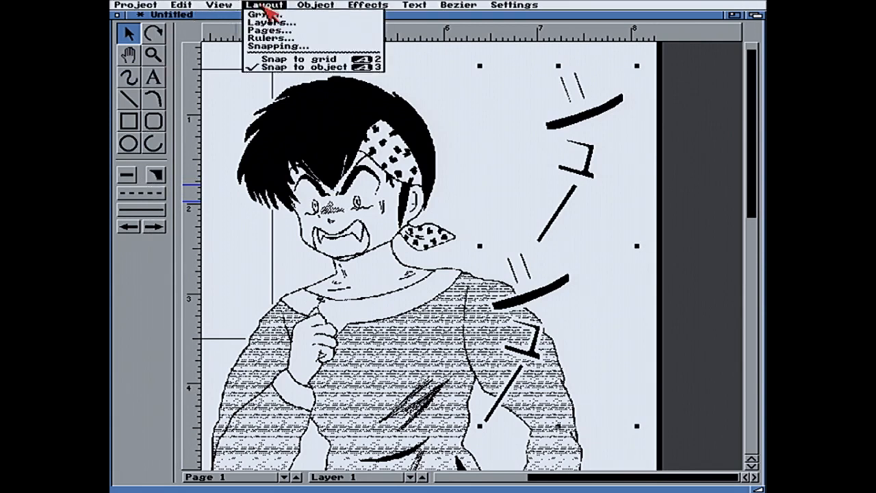
pyautogui.click(345, 14)
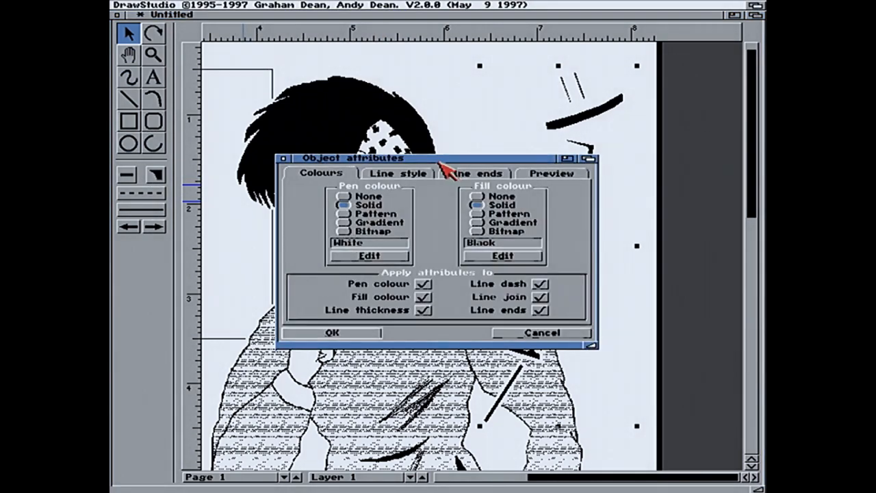
pyautogui.click(392, 174)
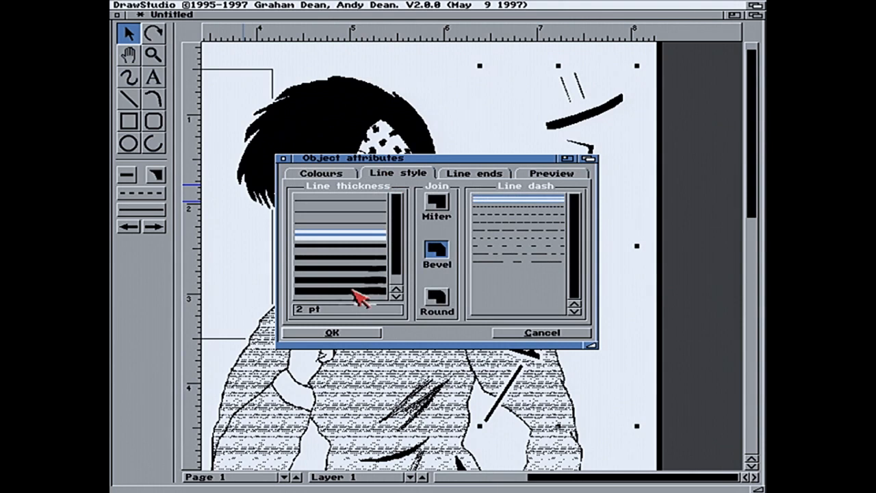
pyautogui.click(307, 310)
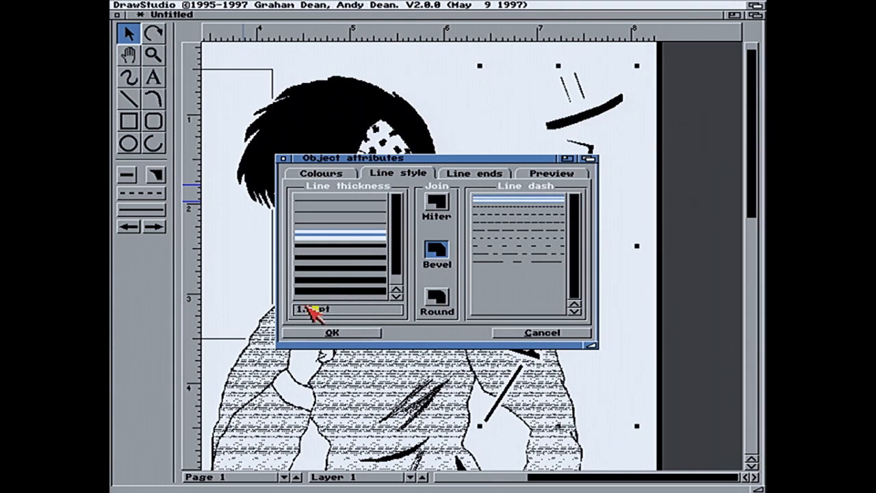
pyautogui.write('1.5')
pyautogui.click(327, 332)
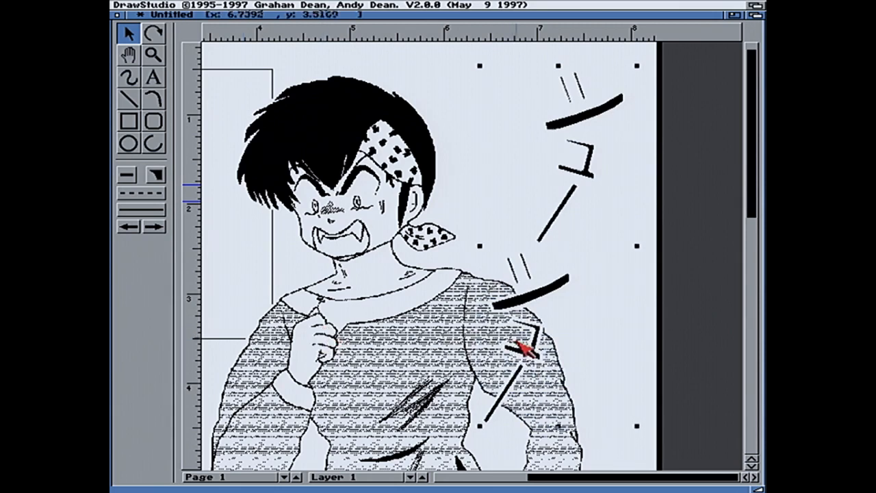
# Set the lettering group's line thickness to 1 pt in its object attributes, then deselect the group
pyautogui.rightClick(348, 9)
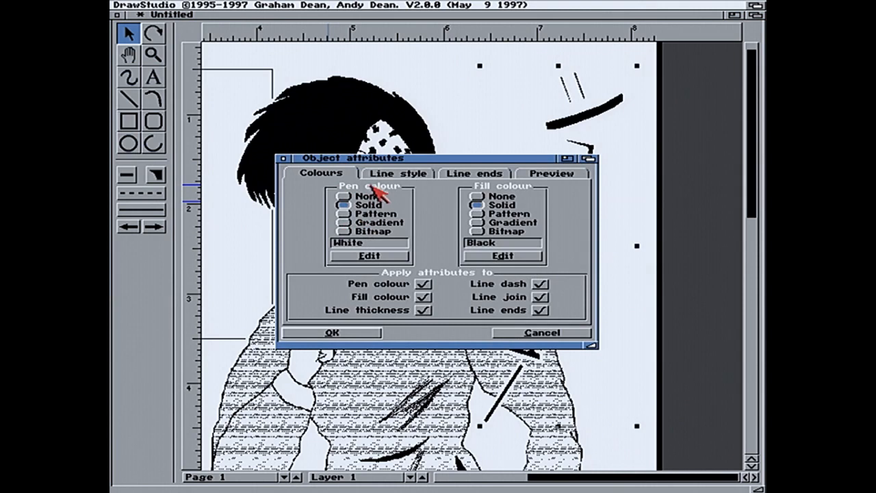
pyautogui.click(385, 184)
pyautogui.click(337, 221)
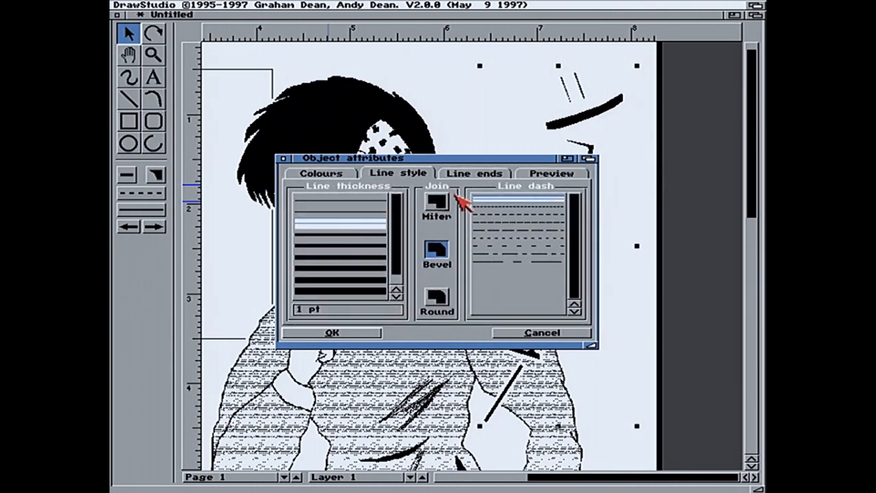
pyautogui.click(462, 175)
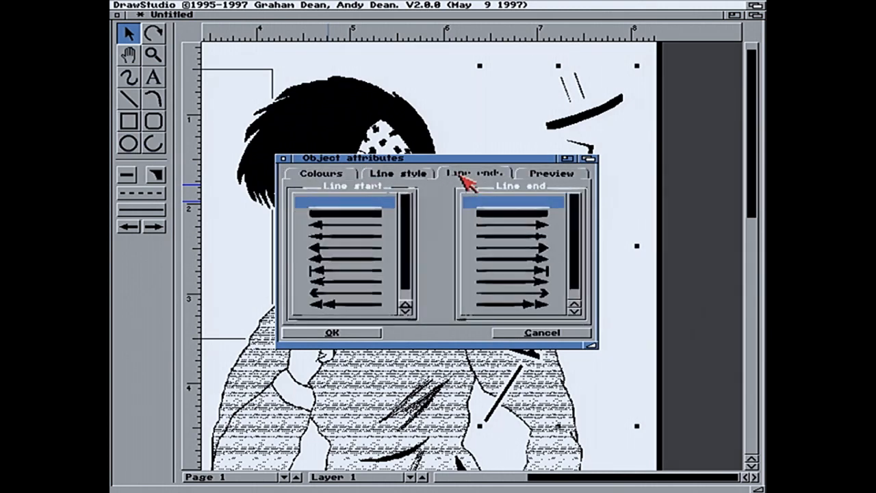
pyautogui.click(323, 333)
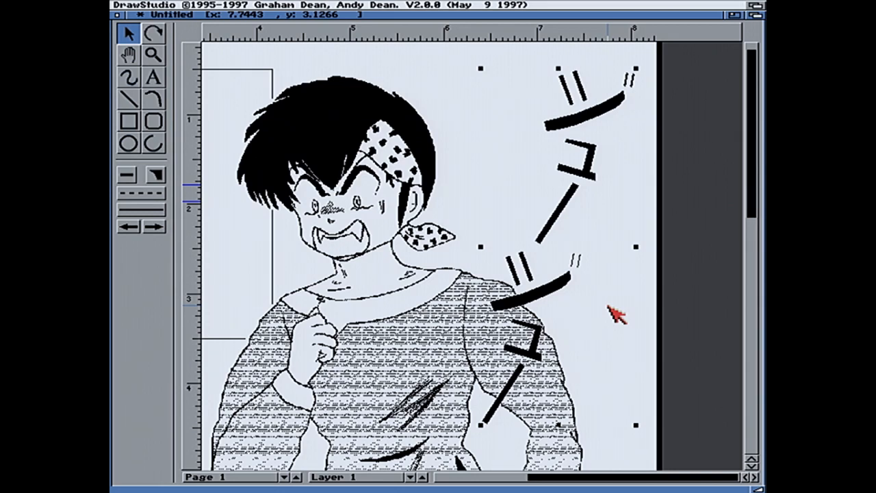
pyautogui.click(636, 314)
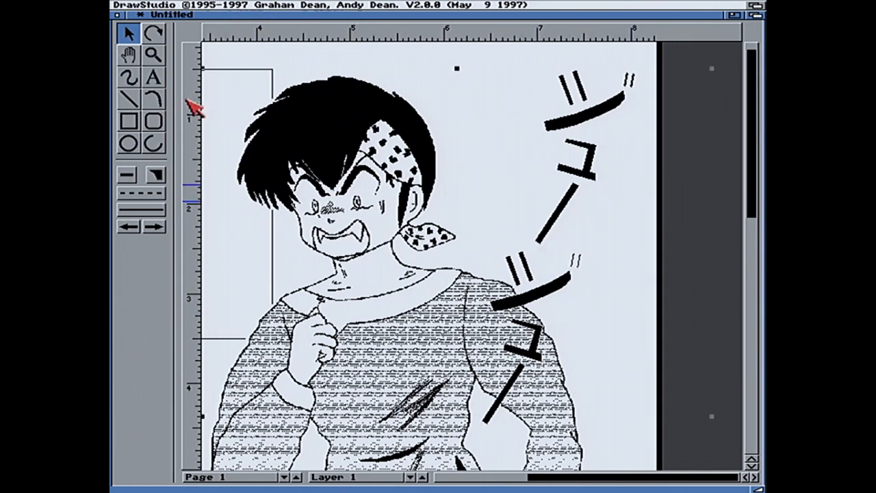
# Try to add Bezier points to a trial ellipse drawn between the character's head and the lettering, and delete the ellipse
pyautogui.click(155, 143)
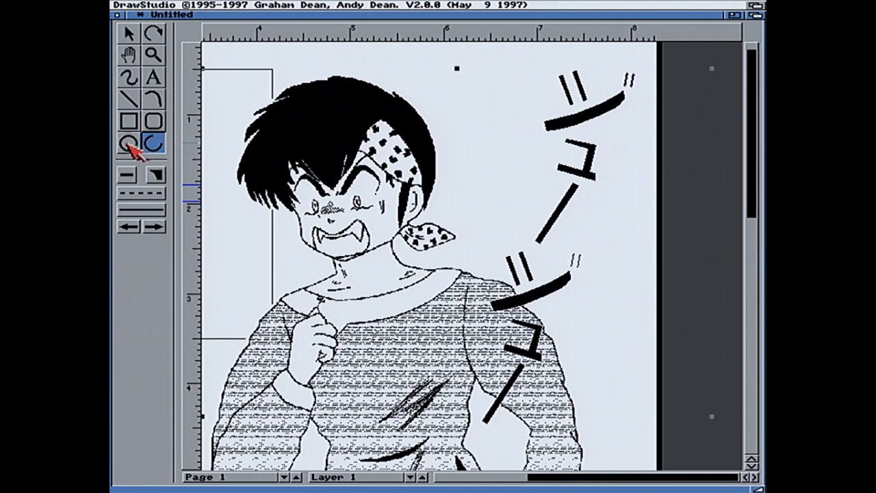
pyautogui.click(133, 142)
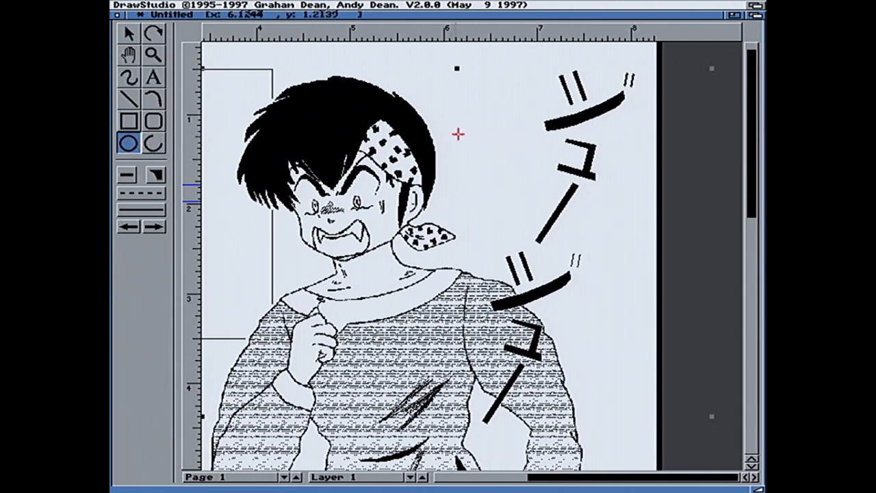
pyautogui.moveTo(455, 126); pyautogui.dragTo(534, 184)
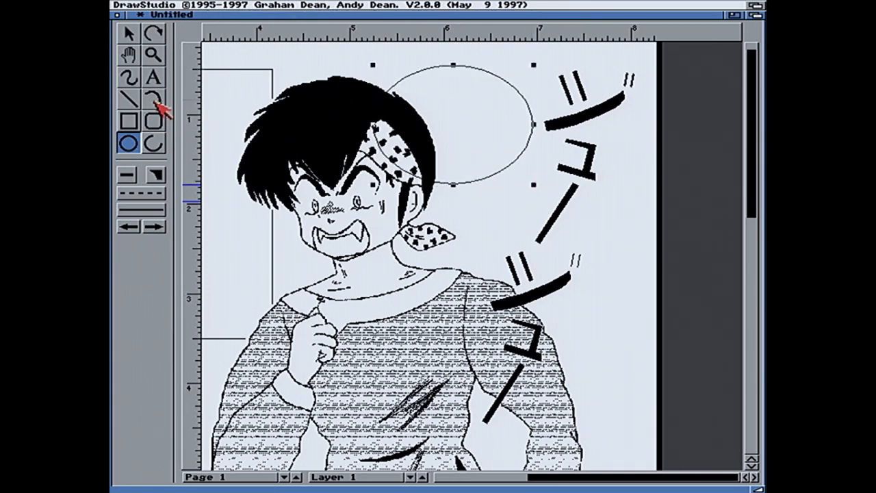
pyautogui.rightClick(526, 5)
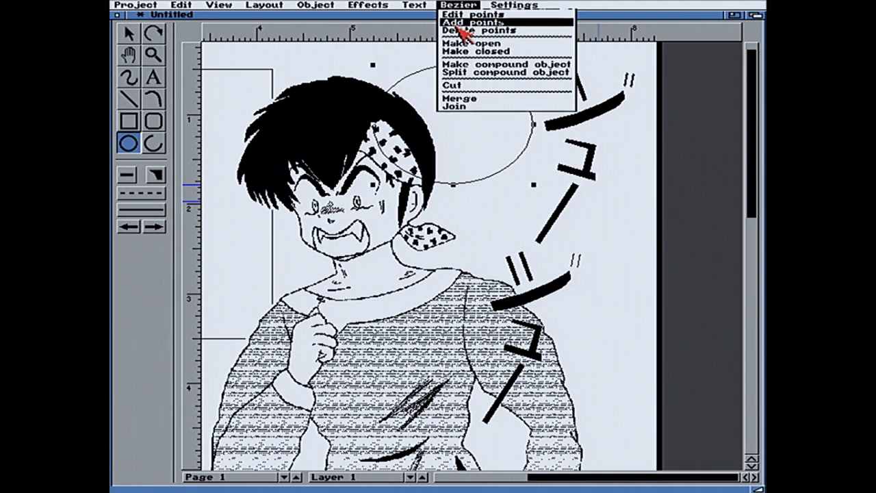
pyautogui.click(459, 23)
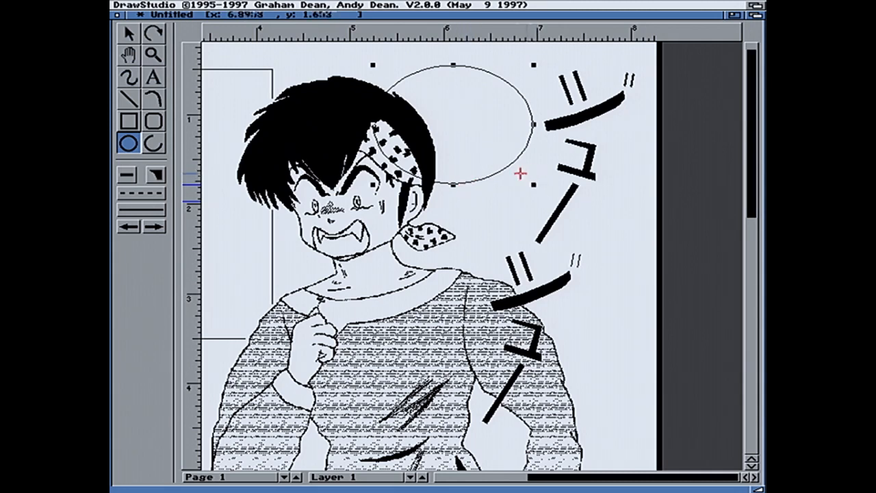
pyautogui.press('Delete')
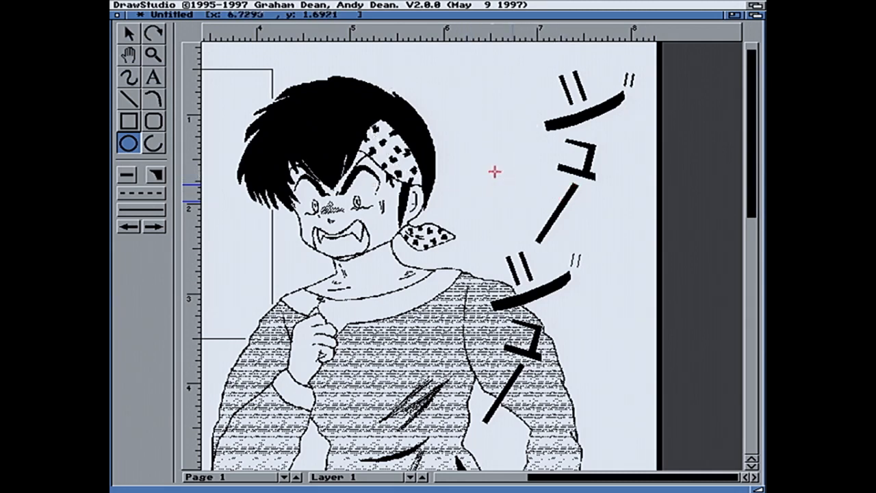
# Draw an arc about 1.7 in wide and 0.76 in high over the character's hair and check its object specs
pyautogui.click(153, 142)
pyautogui.moveTo(411, 141); pyautogui.dragTo(477, 176)
pyautogui.click(461, 161)
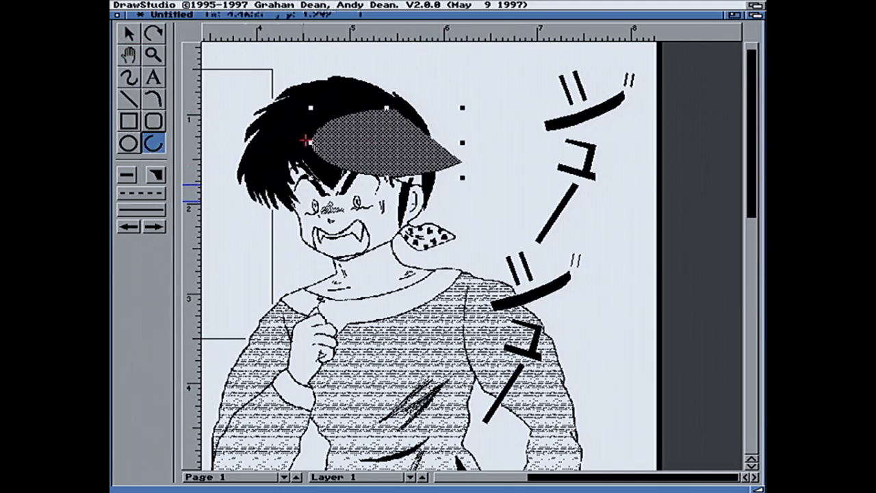
pyautogui.click(128, 33)
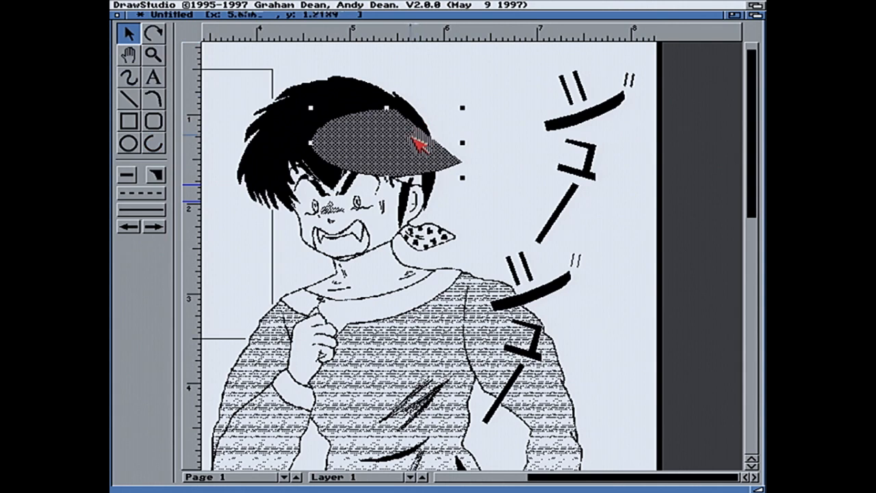
pyautogui.doubleClick(373, 141)
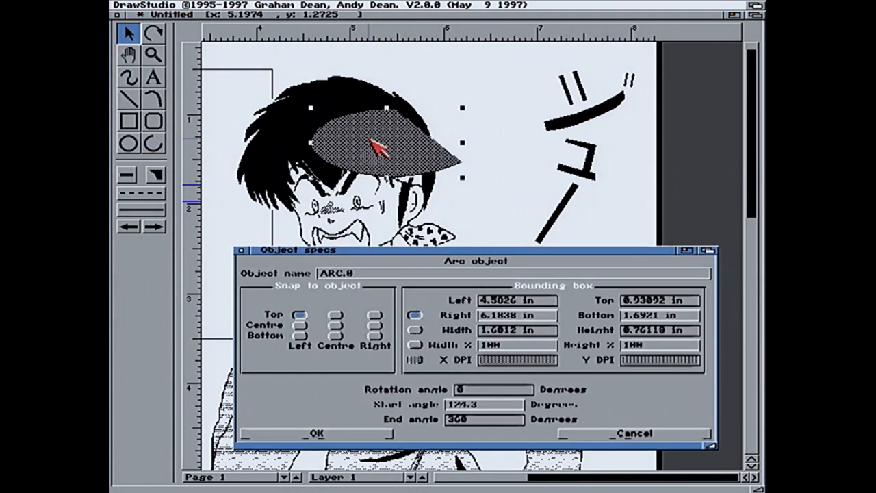
pyautogui.press('Escape')
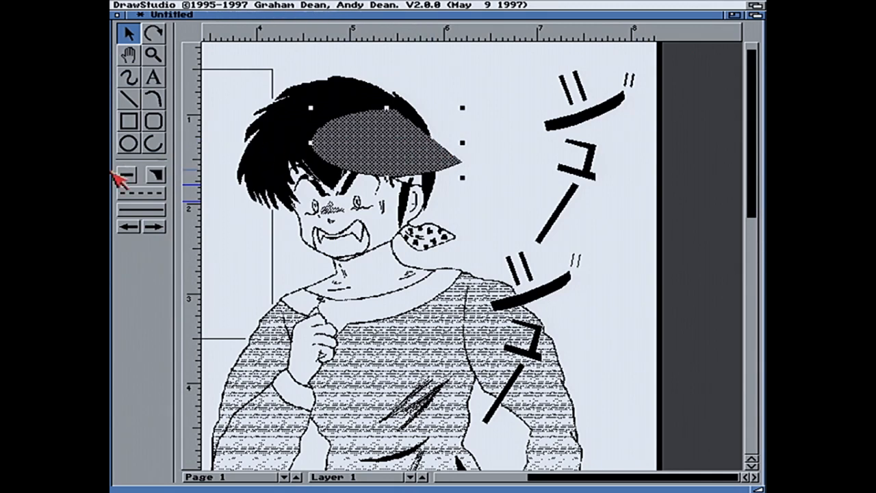
# Try to use Bezier point editing on the arc over the character's hair, and delete the arc
pyautogui.rightClick(471, 8)
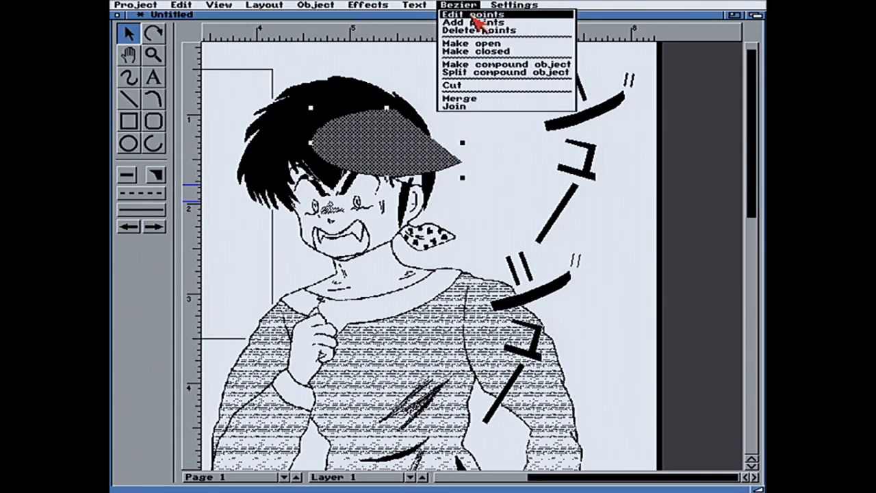
pyautogui.rightClick(471, 22)
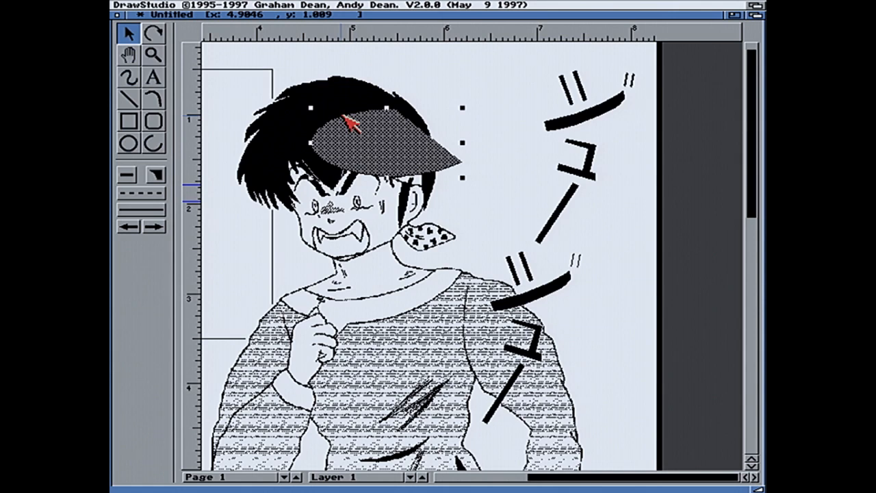
pyautogui.press('Delete')
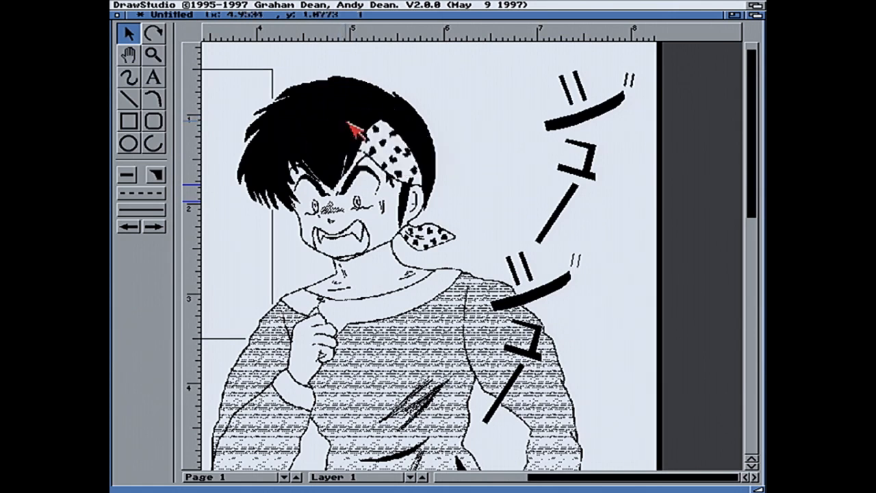
# Draw an ellipse beside the character's forehead for the speech bubble and fill it with white
pyautogui.click(129, 143)
pyautogui.moveTo(441, 123); pyautogui.dragTo(501, 165)
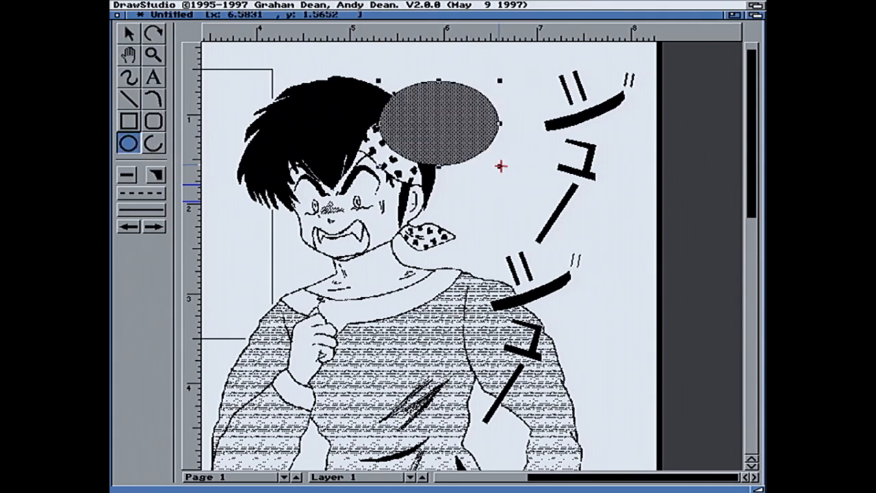
pyautogui.click(154, 178)
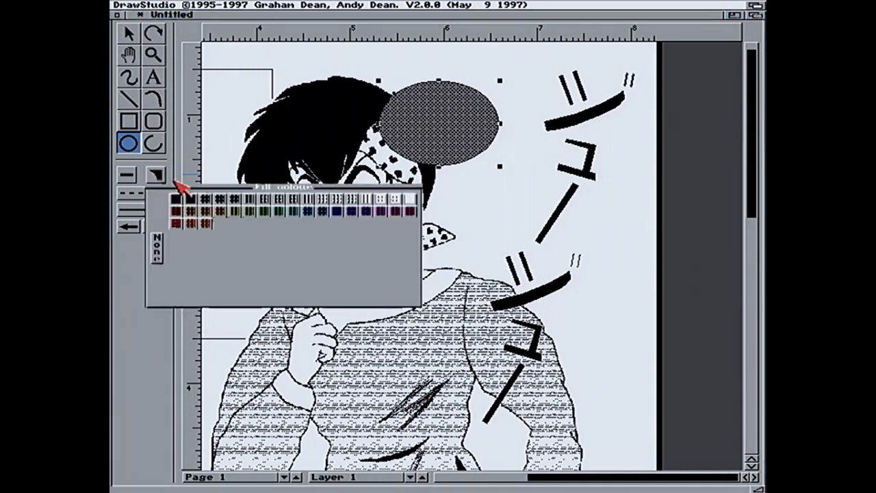
pyautogui.click(409, 198)
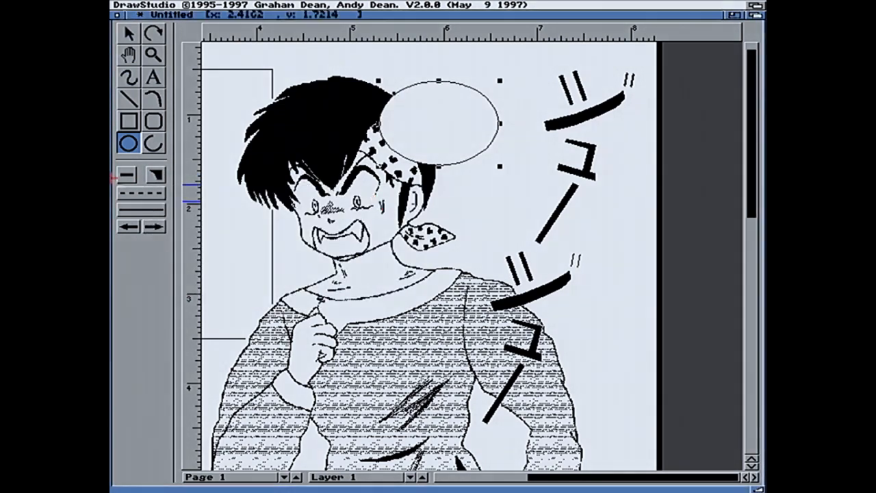
# Draw a small pointed Bezier tail with three points at the ellipse's lower right edge
pyautogui.click(153, 99)
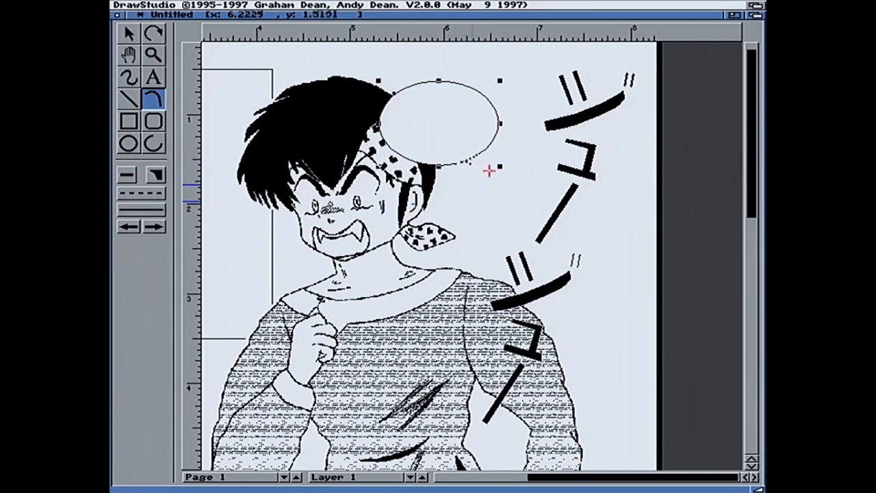
pyautogui.moveTo(492, 173); pyautogui.dragTo(507, 171)
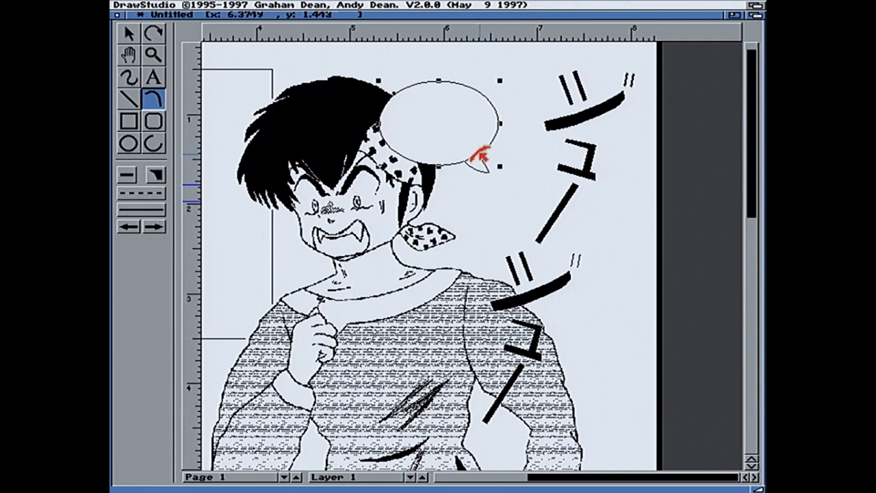
pyautogui.click(476, 160)
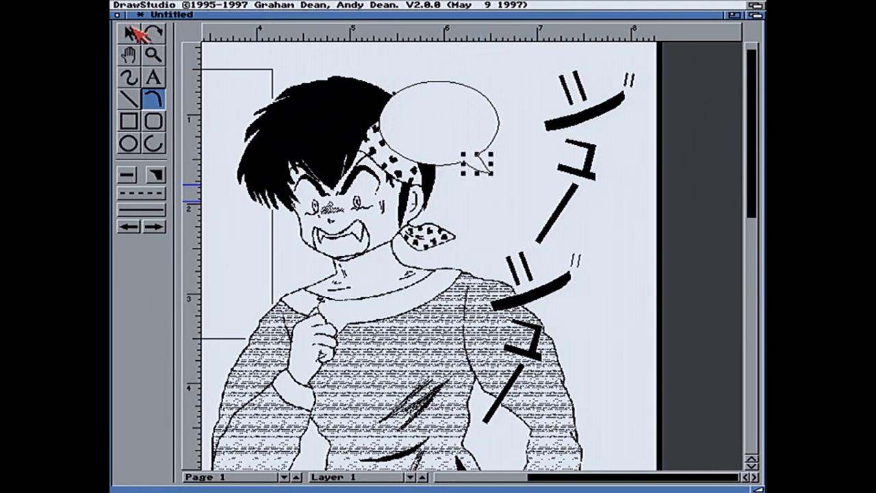
# Try to join the ellipse and the tail into one Bezier path, and undo the attempts
pyautogui.click(134, 33)
pyautogui.moveTo(497, 179); pyautogui.dragTo(500, 150)
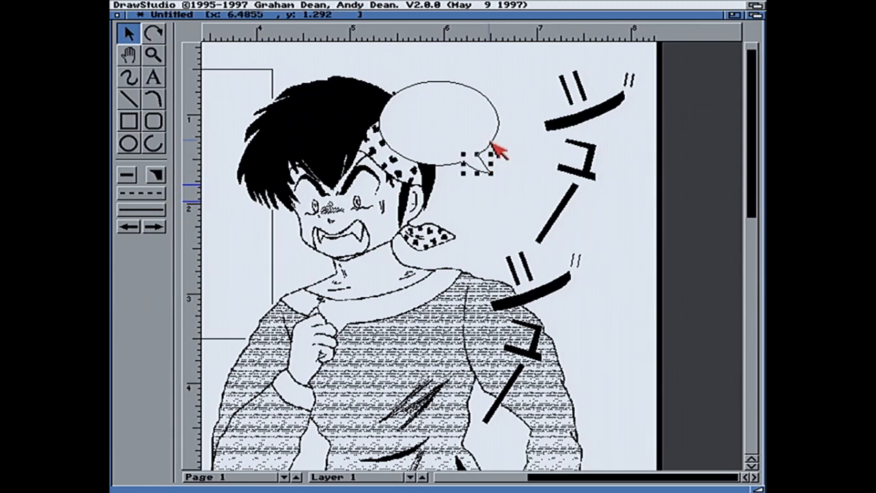
pyautogui.rightClick(459, 17)
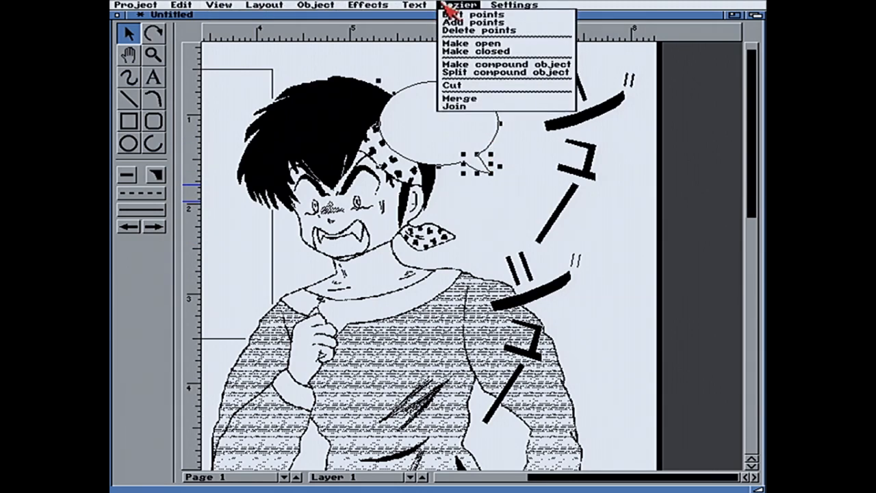
pyautogui.rightClick(465, 109)
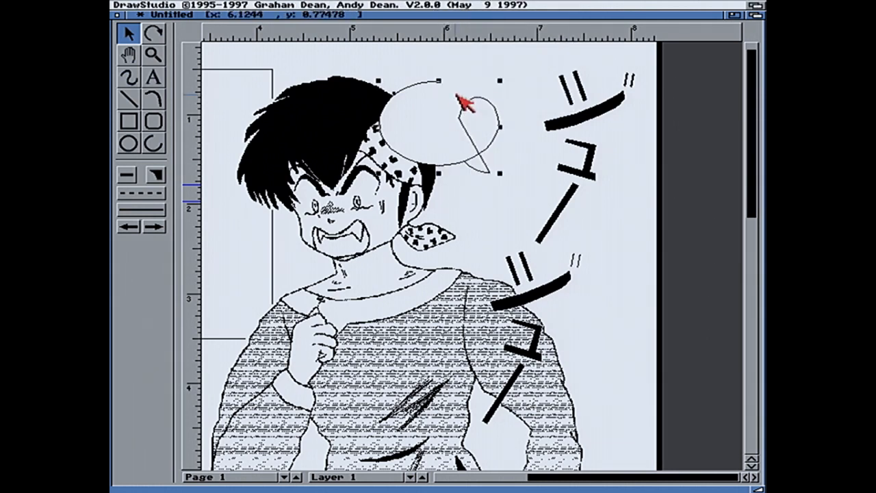
pyautogui.rightClick(431, 8)
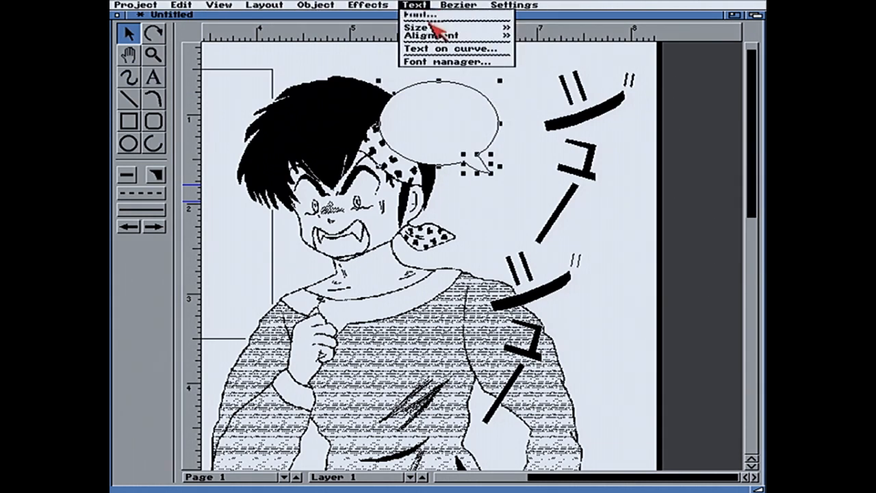
pyautogui.rightClick(463, 150)
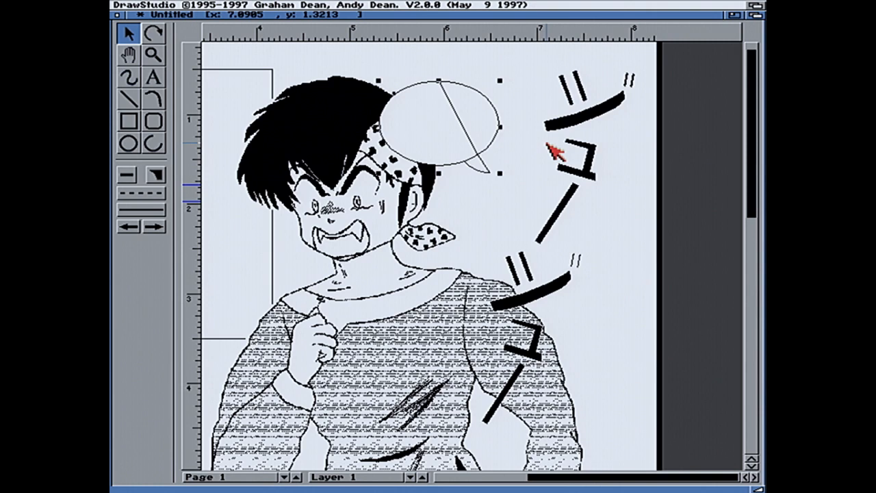
pyautogui.hotkey('ctrl', 'z')
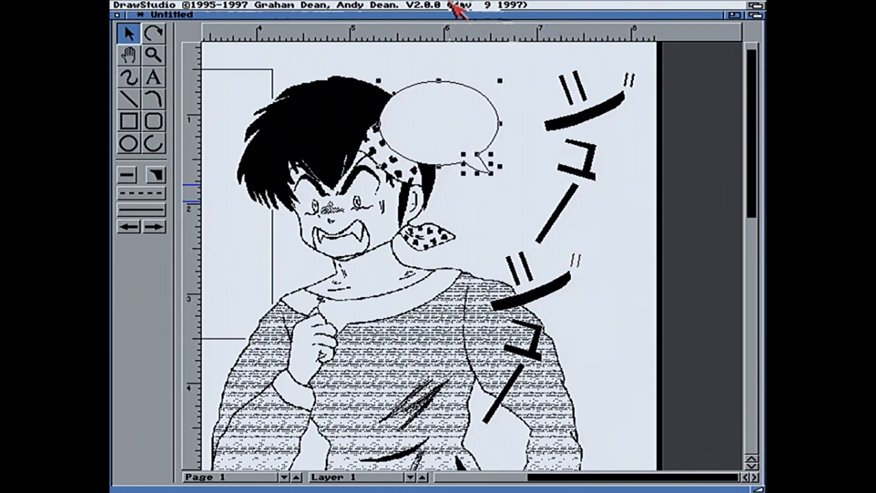
# Try combining the ellipse and tail into a compound object, check its points, and separate the two shapes again
pyautogui.rightClick(458, 10)
pyautogui.rightClick(449, 17)
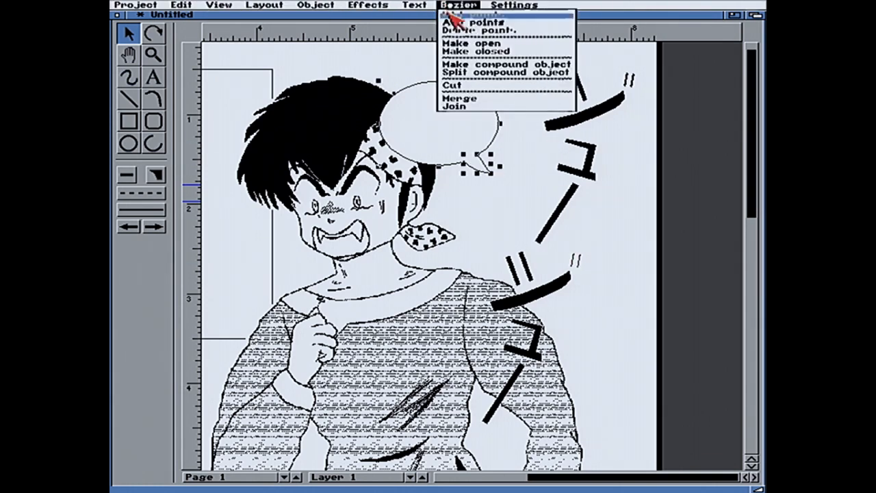
pyautogui.rightClick(467, 68)
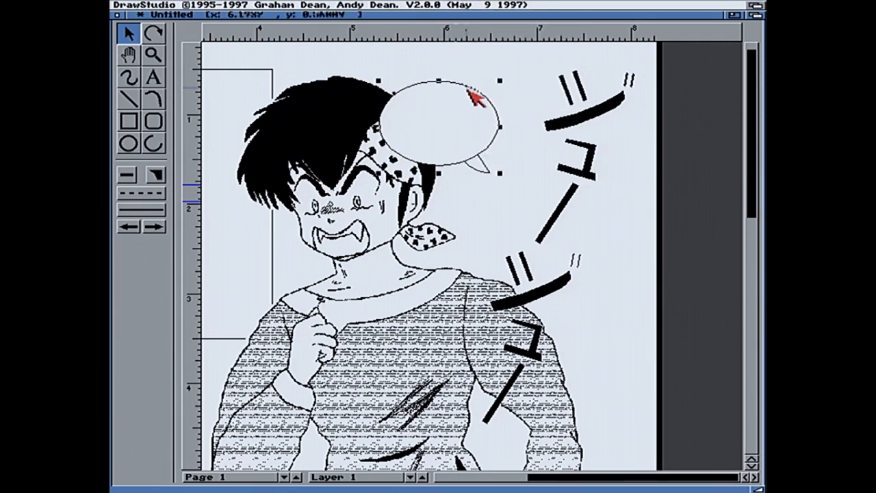
pyautogui.doubleClick(494, 174)
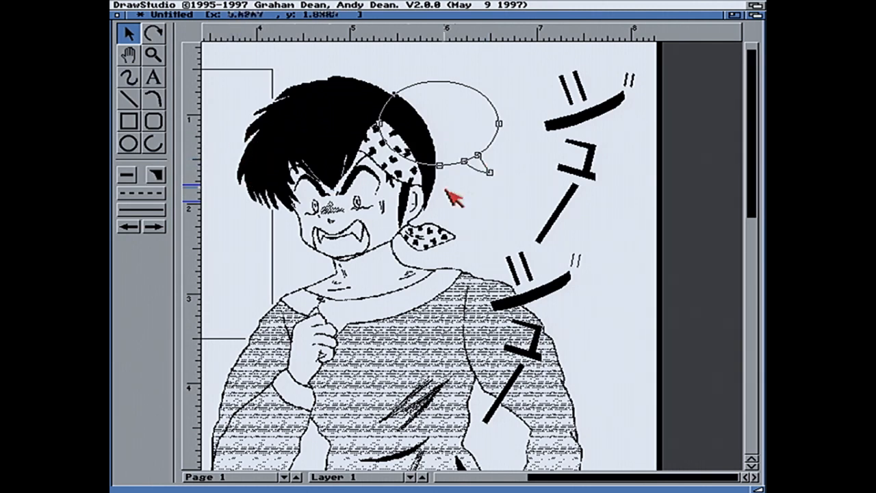
pyautogui.click(479, 163)
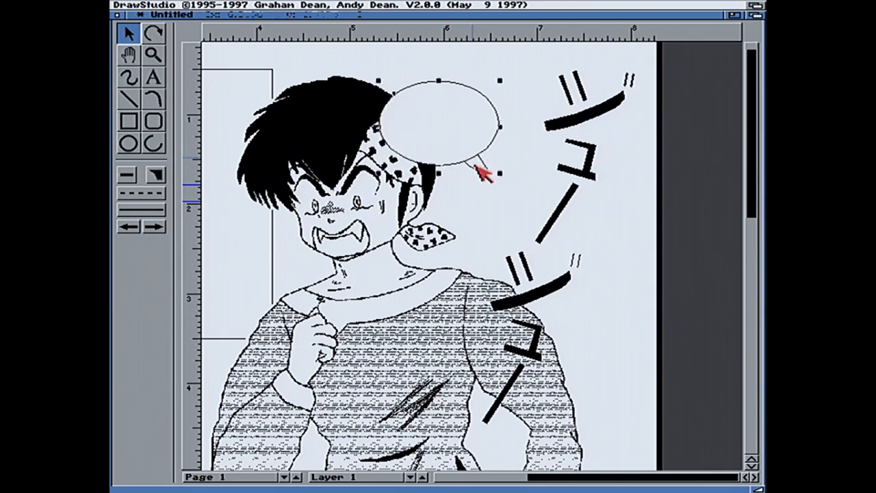
pyautogui.doubleClick(479, 176)
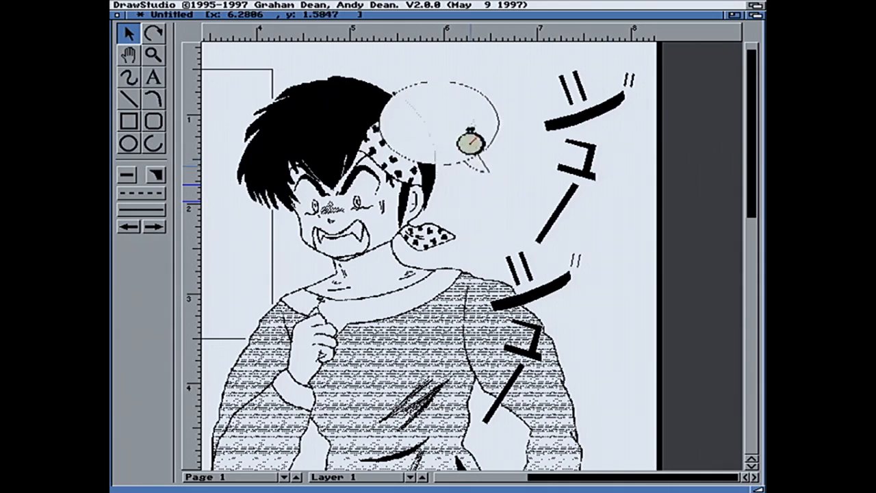
pyautogui.rightClick(420, 10)
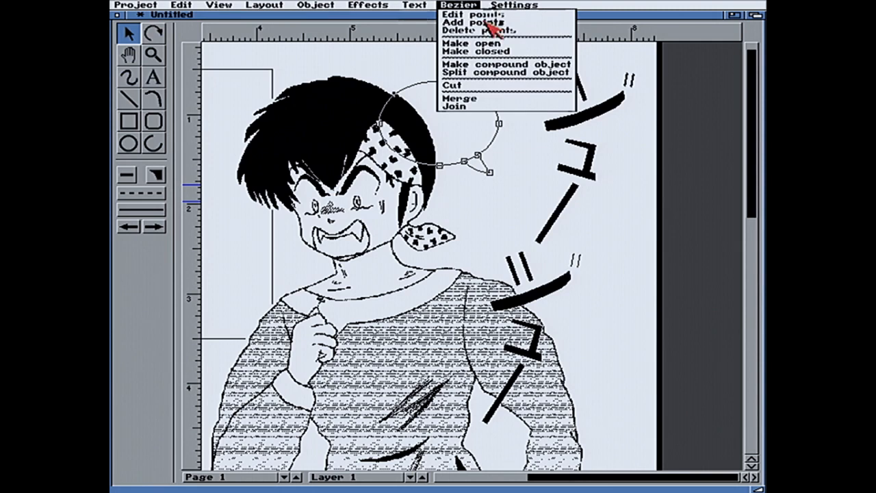
pyautogui.click(495, 80)
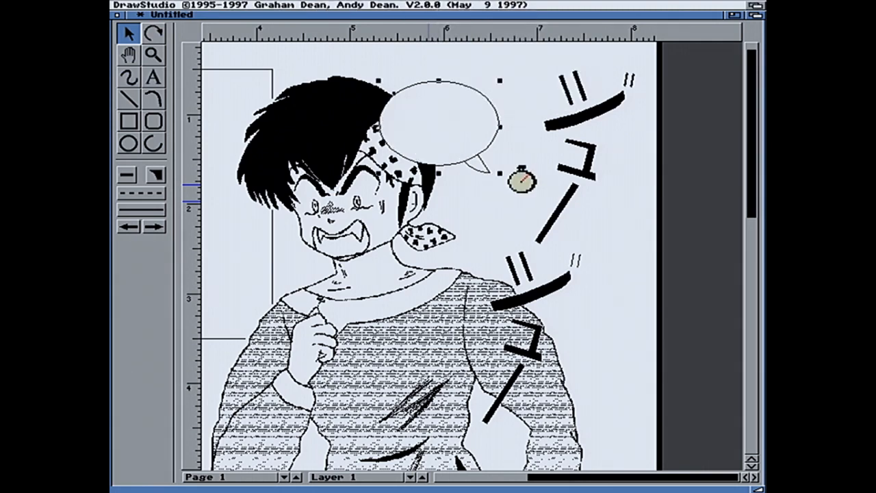
# Bring the tail in front of the ellipse and keep only the tail selected
pyautogui.click(483, 179)
pyautogui.rightClick(396, 8)
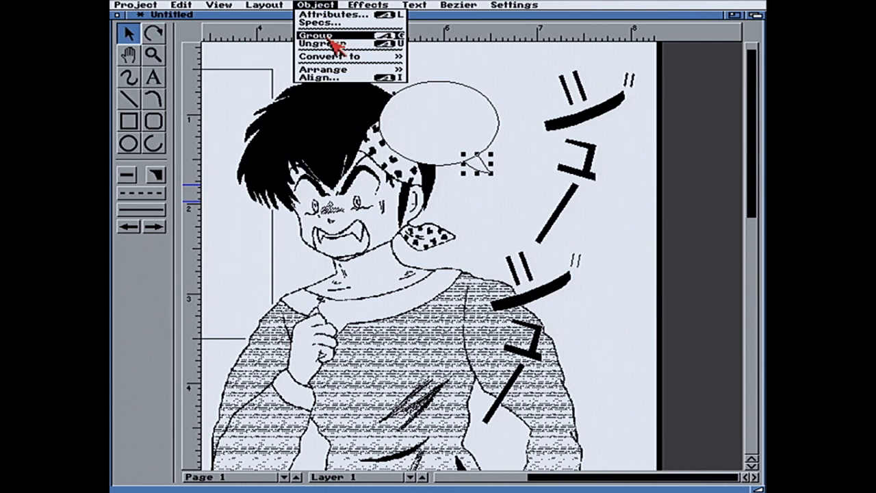
pyautogui.moveTo(340, 57)
pyautogui.moveTo(358, 69)
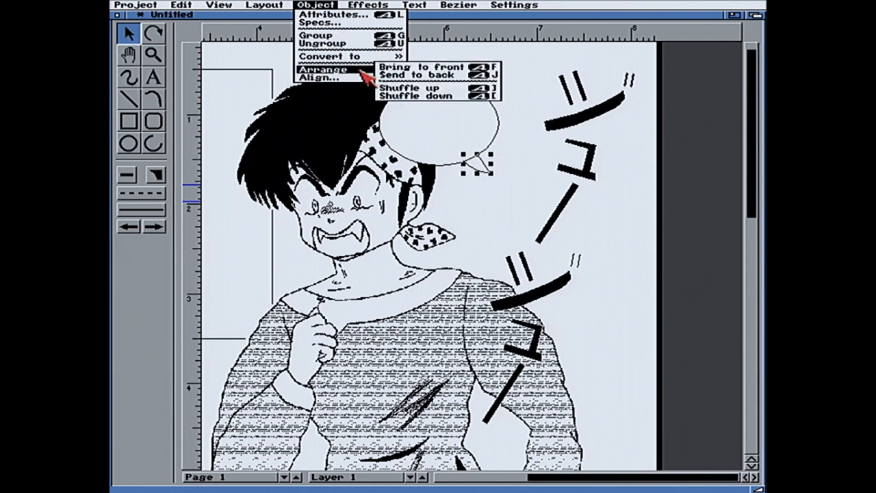
pyautogui.rightClick(439, 68)
pyautogui.click(504, 182)
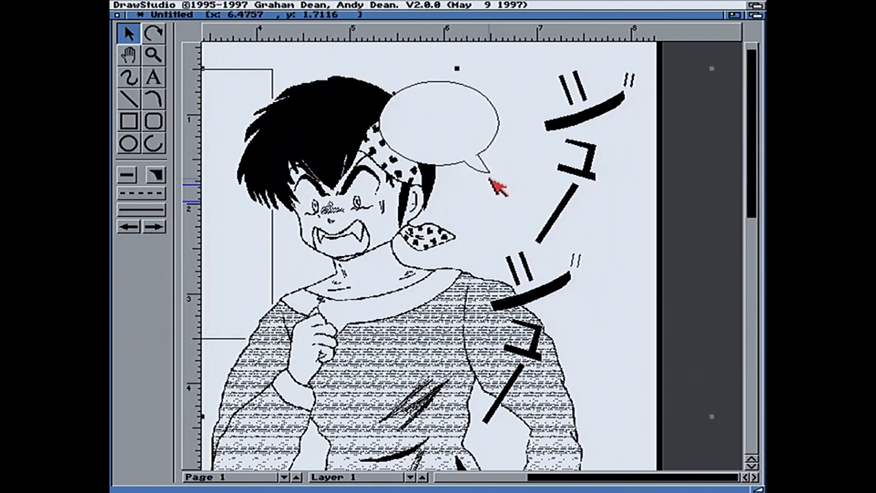
pyautogui.click(487, 164)
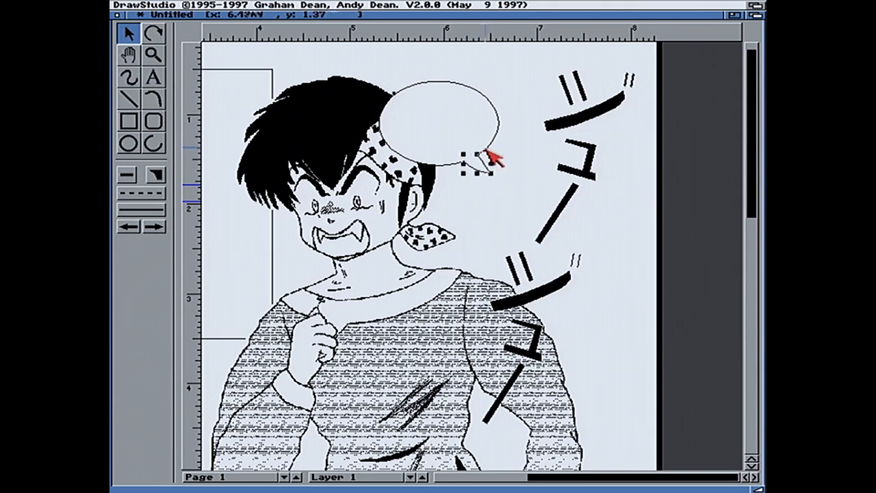
# Edit the tail's points, moving both open ends across the bubble's outline into its interior
pyautogui.click(154, 57)
pyautogui.moveTo(358, 68); pyautogui.dragTo(528, 188)
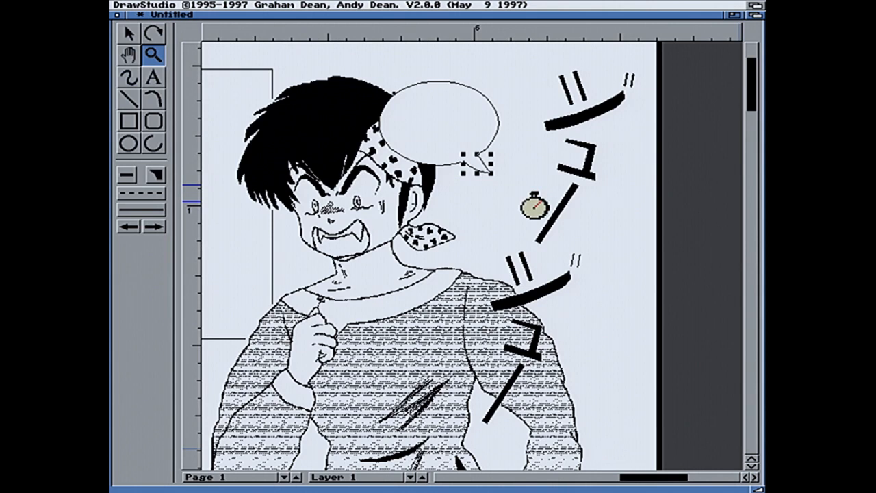
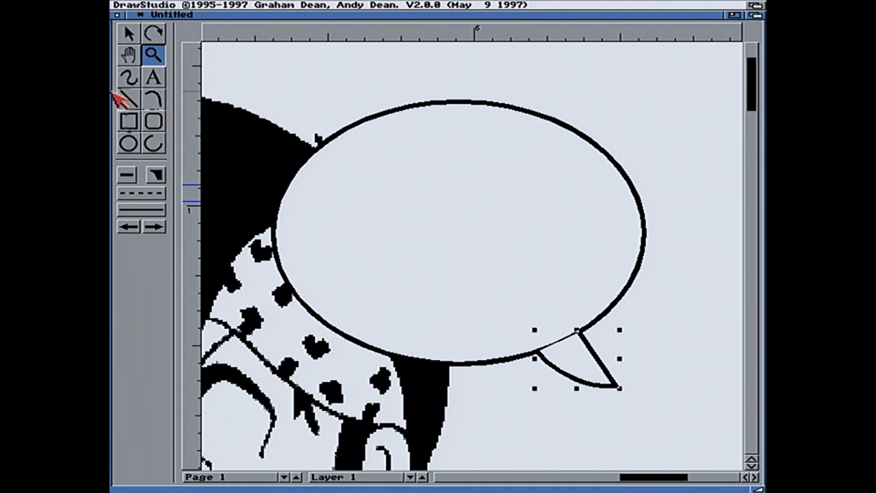
pyautogui.click(129, 33)
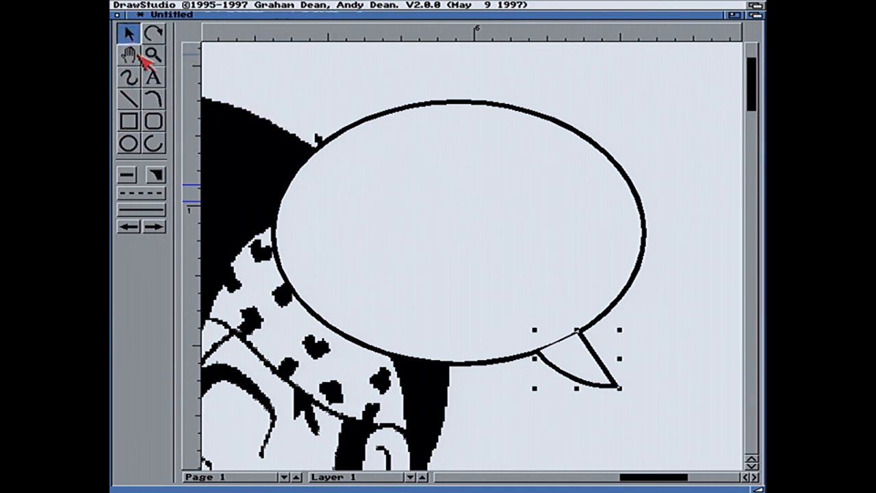
pyautogui.doubleClick(564, 370)
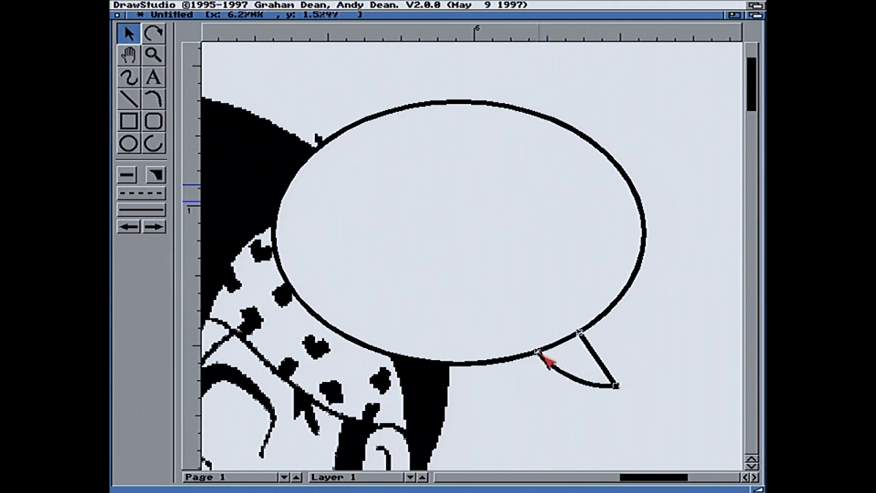
pyautogui.moveTo(545, 356); pyautogui.dragTo(520, 336)
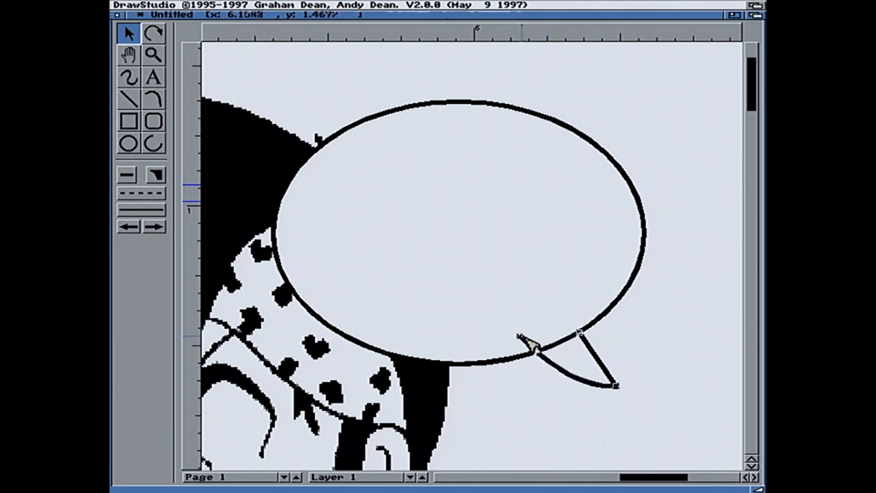
pyautogui.moveTo(582, 335); pyautogui.dragTo(566, 312)
# Check the tail's fill colour and reopen its points for editing
pyautogui.click(152, 177)
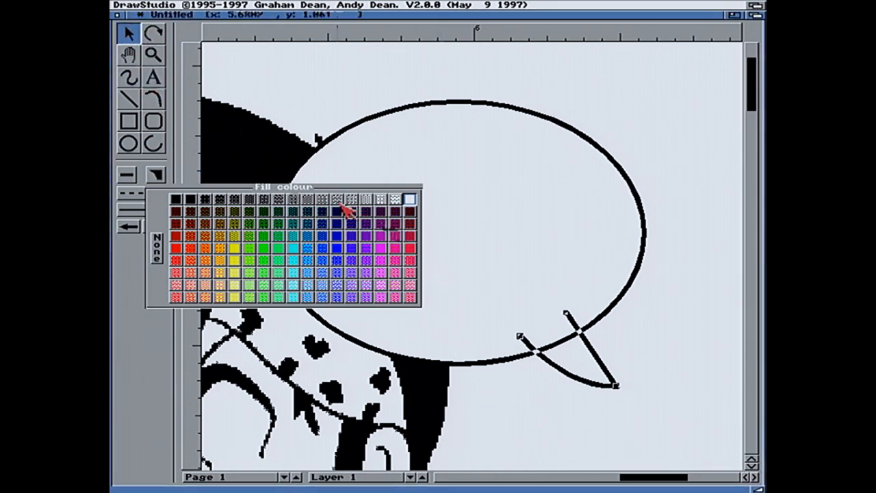
pyautogui.click(154, 100)
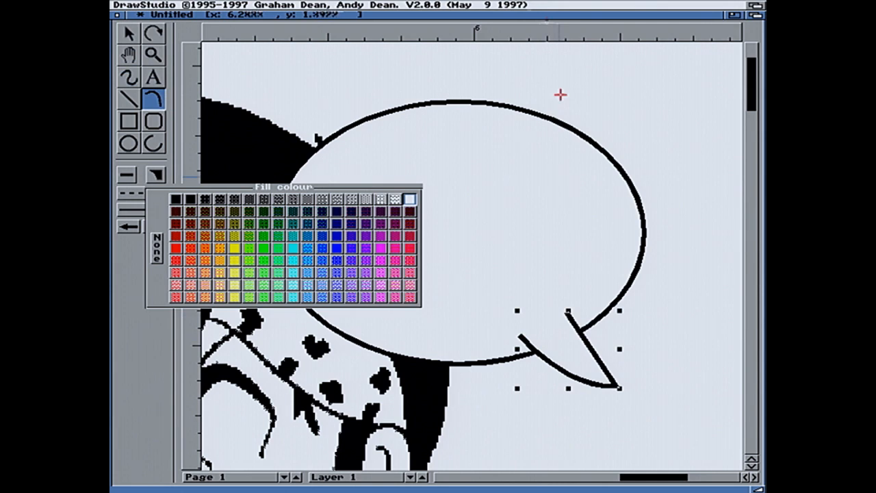
pyautogui.rightClick(458, 5)
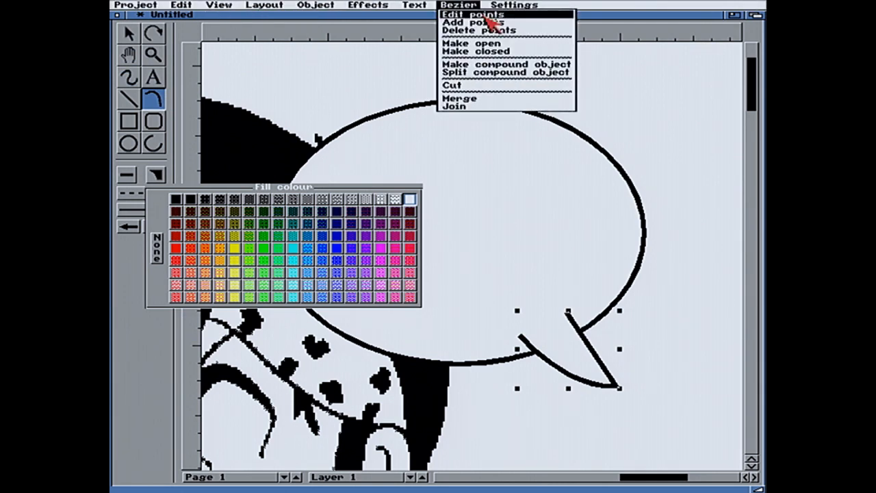
pyautogui.click(487, 15)
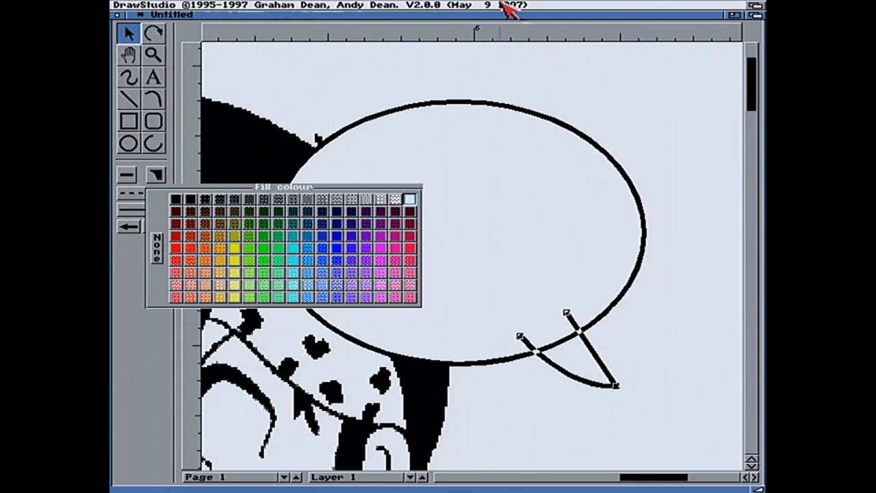
pyautogui.rightClick(458, 5)
pyautogui.click(459, 15)
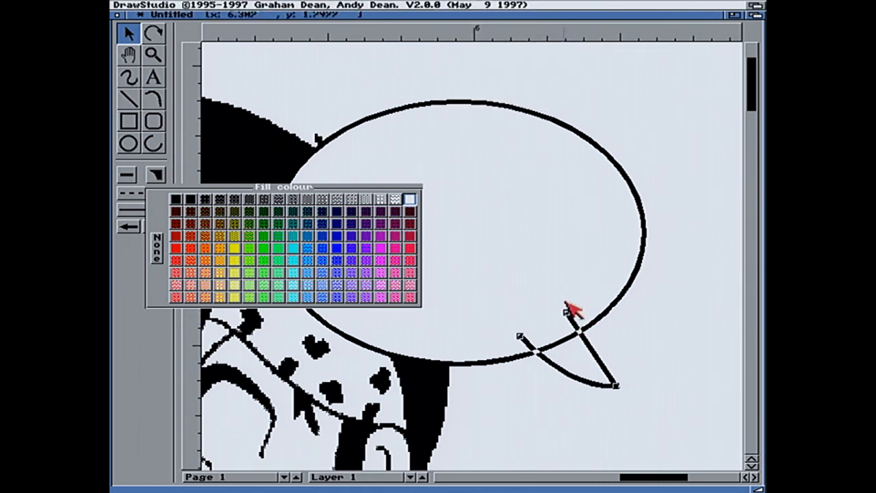
pyautogui.click(159, 177)
pyautogui.click(156, 100)
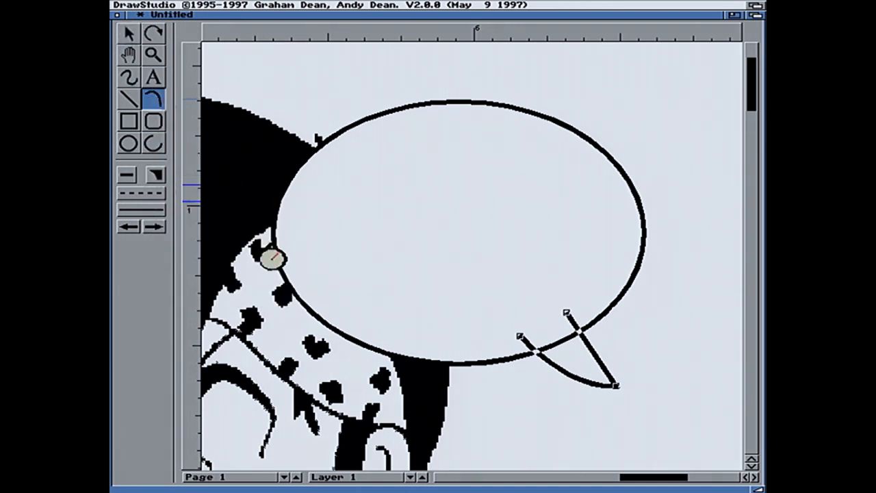
# Edit the tail's points and close its open path with an edge inside the bubble
pyautogui.rightClick(459, 8)
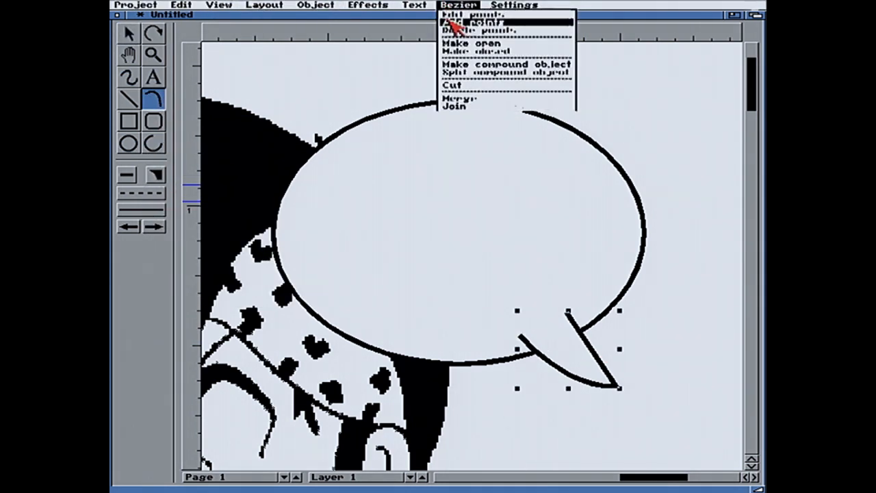
pyautogui.click(455, 13)
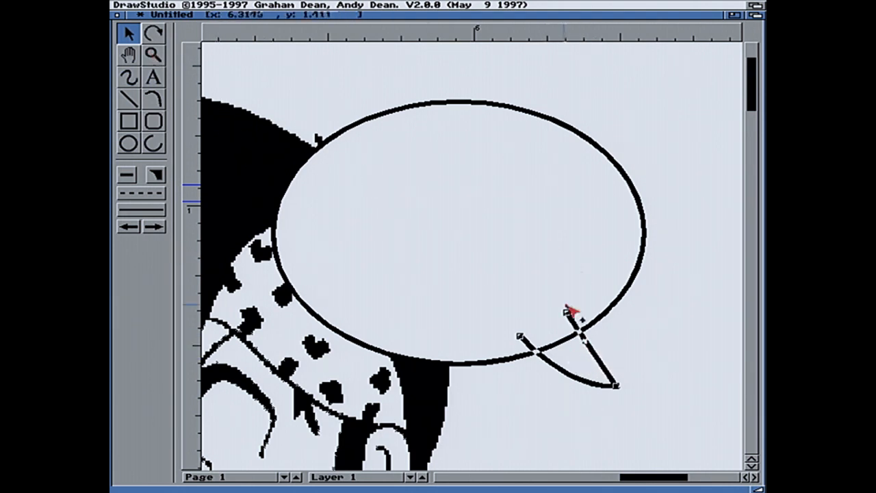
pyautogui.rightClick(459, 8)
pyautogui.click(455, 15)
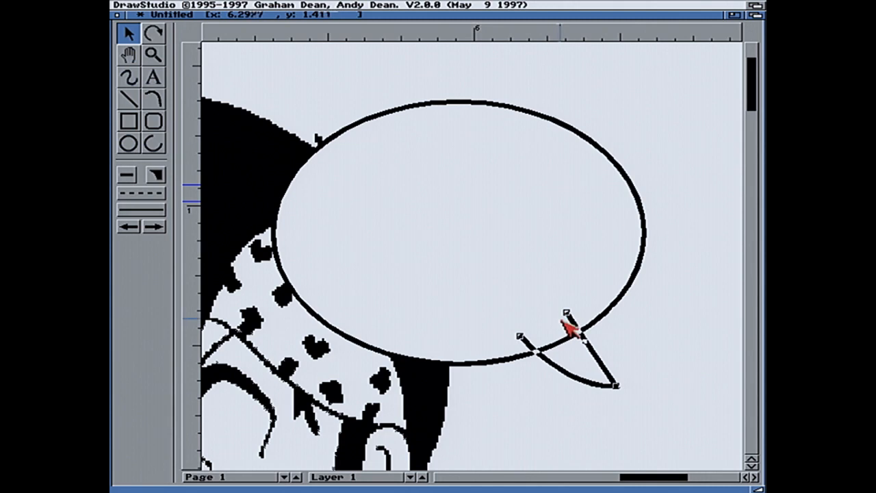
pyautogui.moveTo(567, 315)
pyautogui.mouseDown()
pyautogui.moveTo(547, 340)
pyautogui.moveTo(520, 335)
pyautogui.moveTo(586, 347)
pyautogui.moveTo(567, 311)
pyautogui.mouseUp()
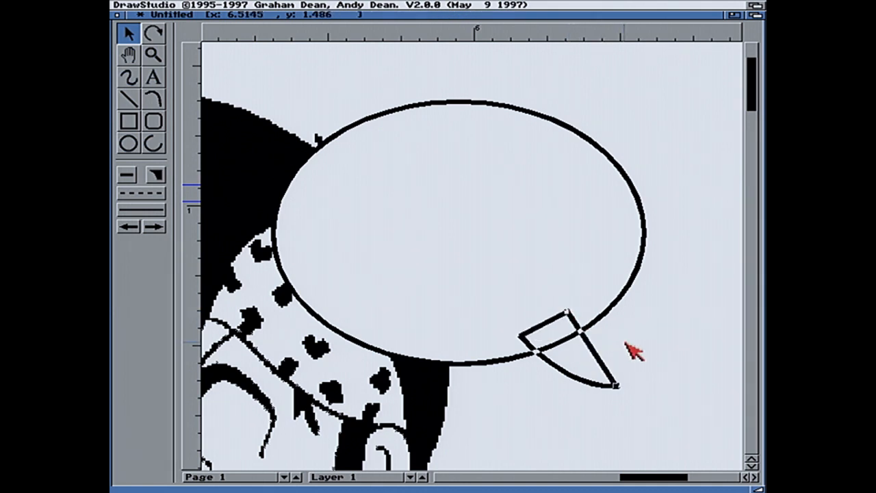
# Remove a point from the old tail and delete the whole tail, leaving only the ellipse
pyautogui.press('Delete')
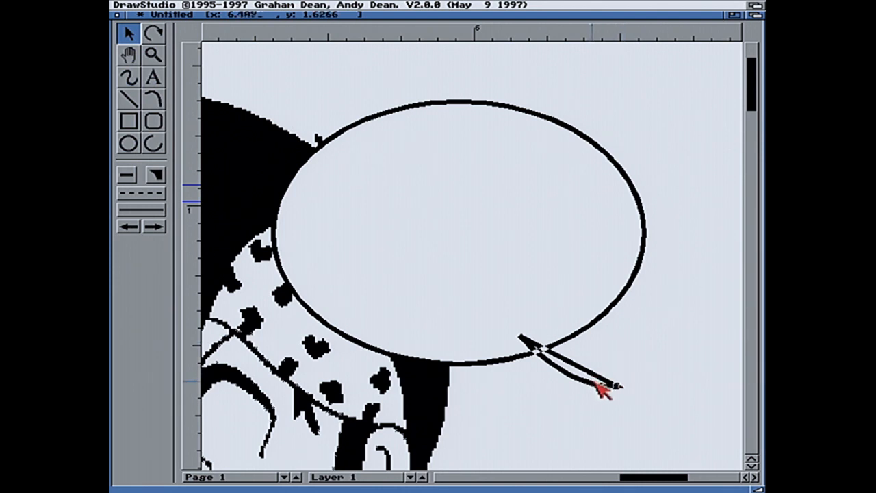
pyautogui.click(641, 367)
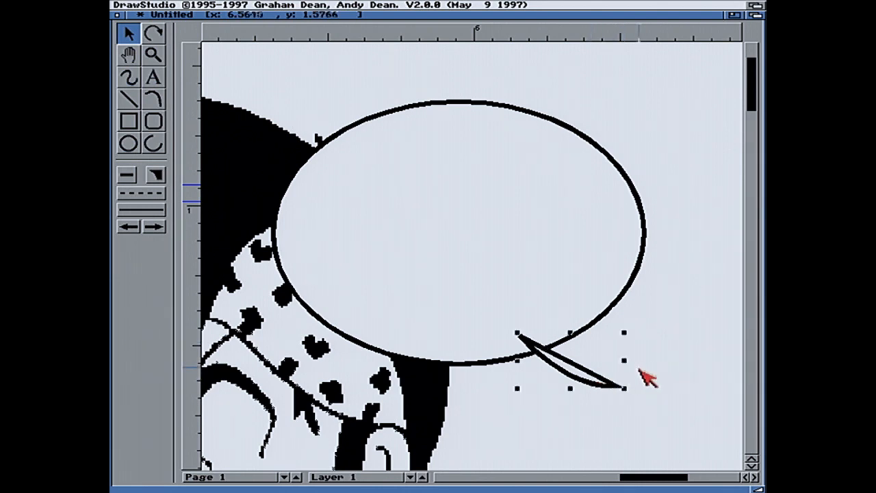
pyautogui.press('Delete')
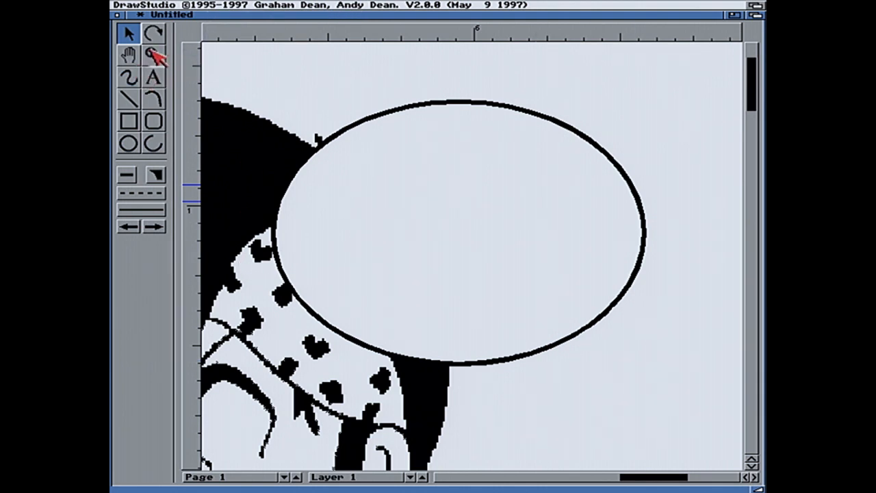
# Draw a pointed Bezier tail with one curved and one straight side from the bubble's lower-right outline, and fill it white
pyautogui.click(153, 100)
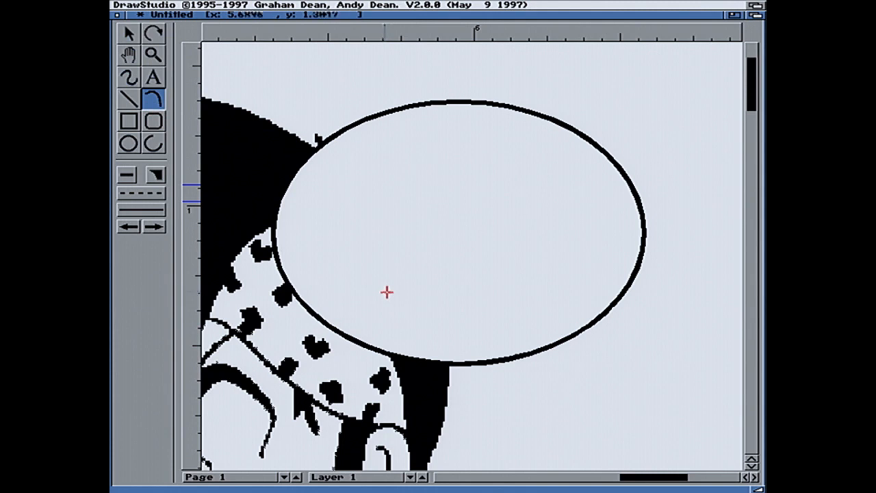
pyautogui.click(505, 357)
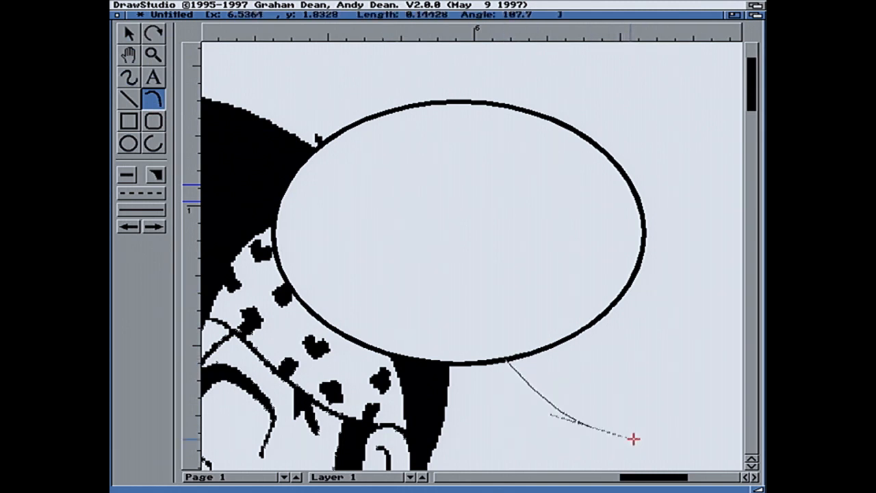
pyautogui.click(628, 441)
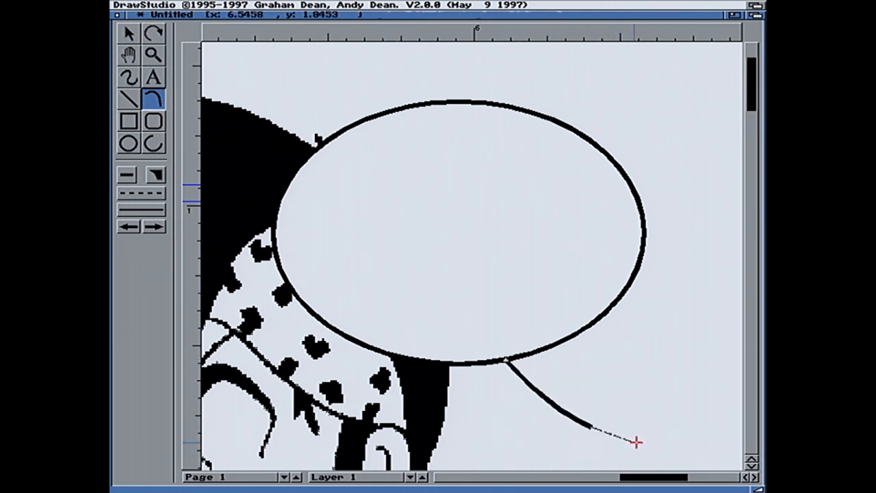
pyautogui.click(570, 336)
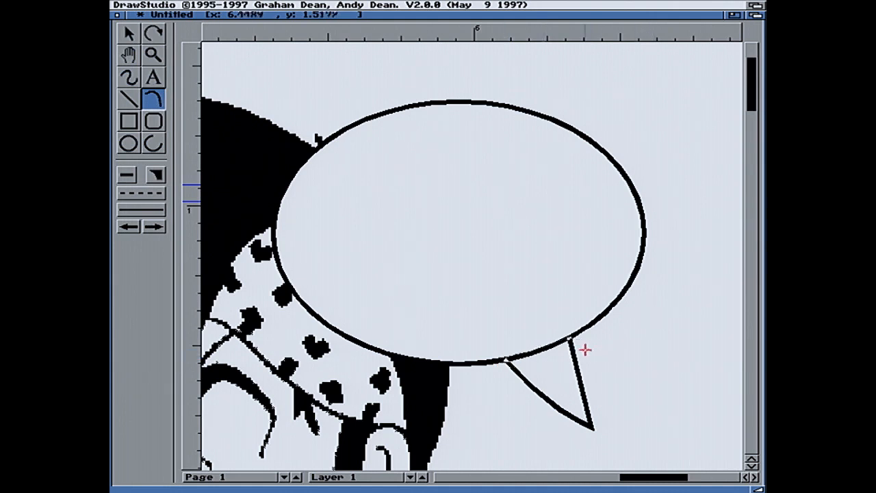
pyautogui.click(566, 337)
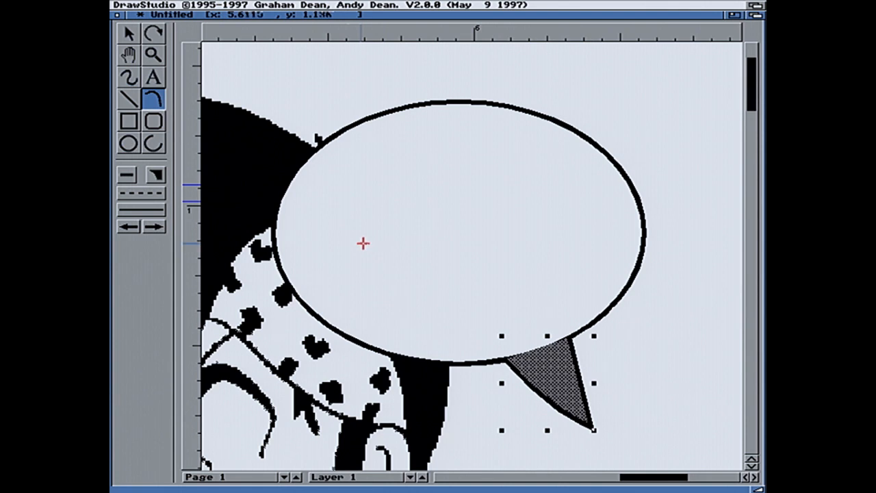
pyautogui.click(151, 179)
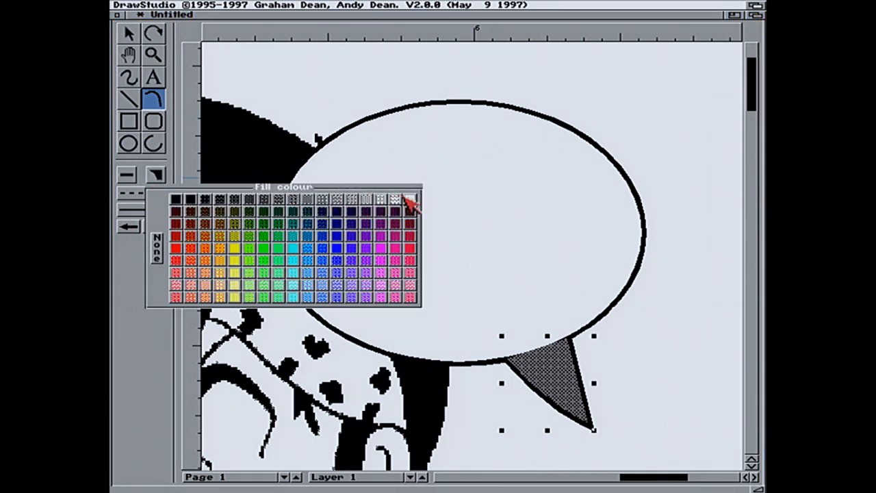
pyautogui.click(409, 199)
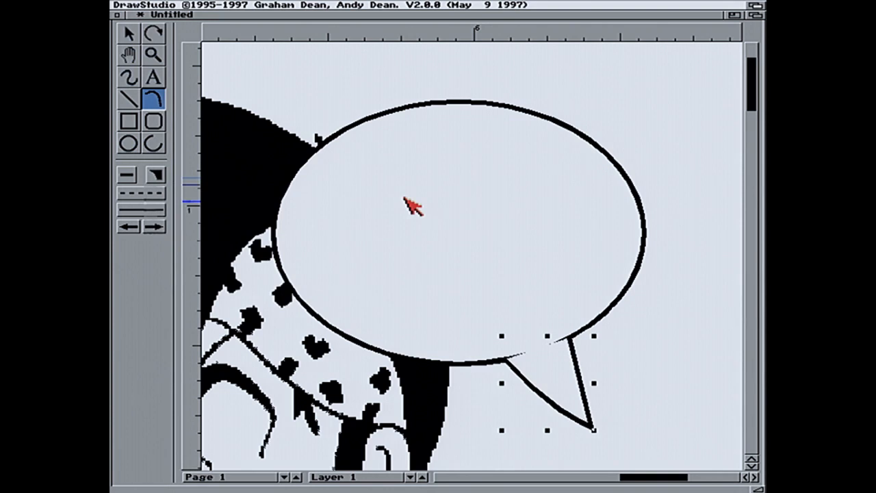
pyautogui.click(633, 332)
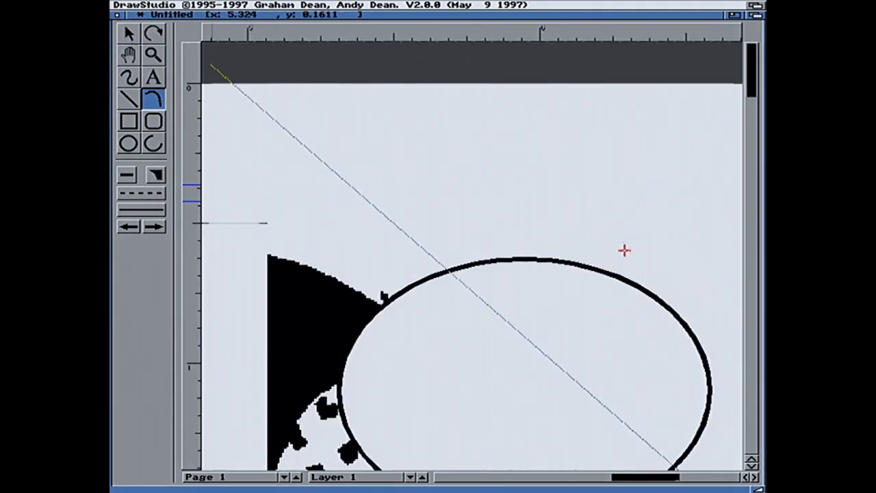
pyautogui.doubleClick(621, 250)
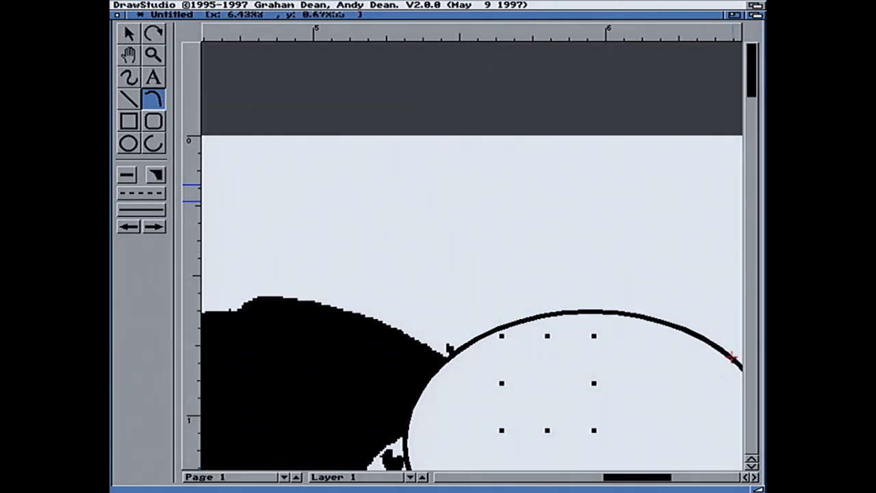
pyautogui.click(751, 398)
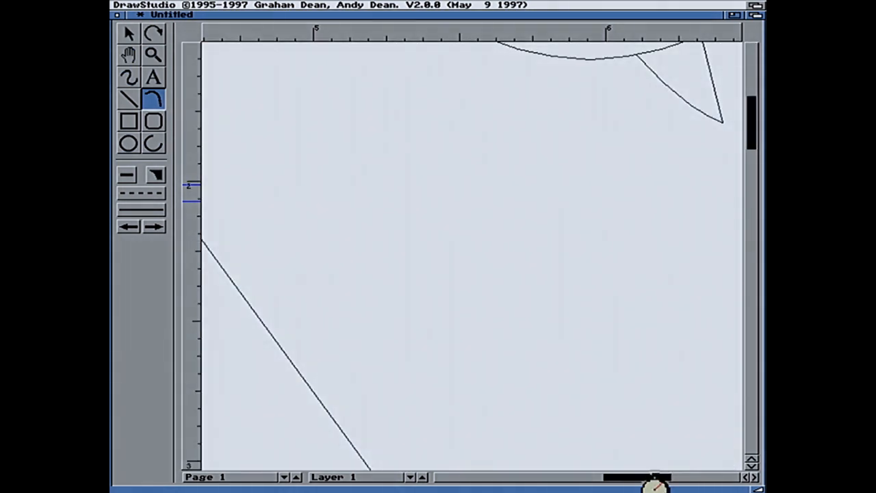
pyautogui.moveTo(667, 484); pyautogui.dragTo(694, 478)
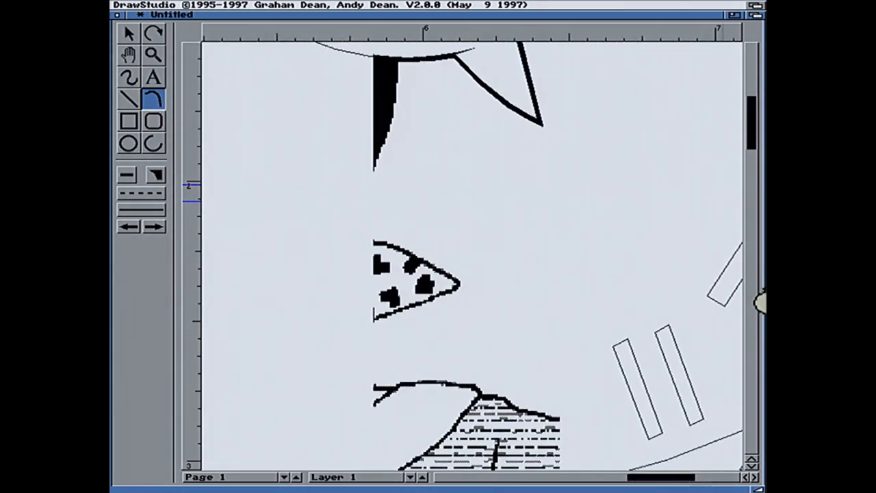
pyautogui.moveTo(756, 133); pyautogui.dragTo(759, 108)
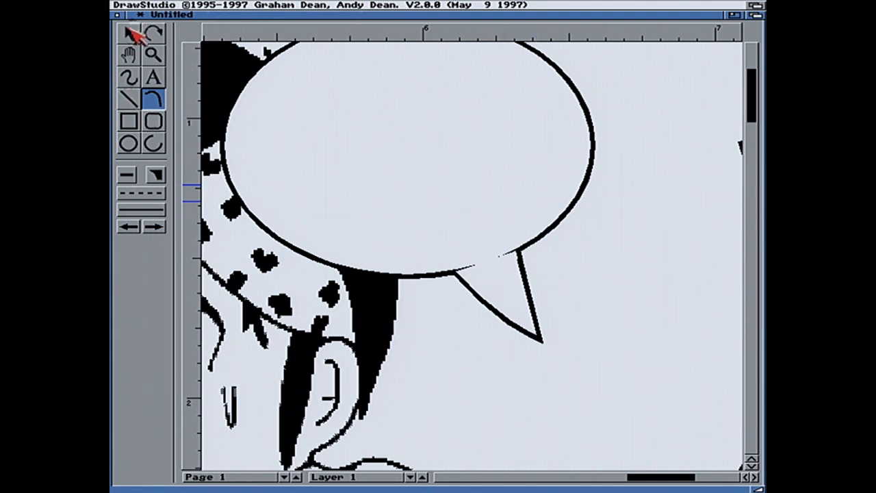
# Move the tail slightly upward so its white fill covers the bubble's outline between its sides, and deselect it
pyautogui.click(130, 33)
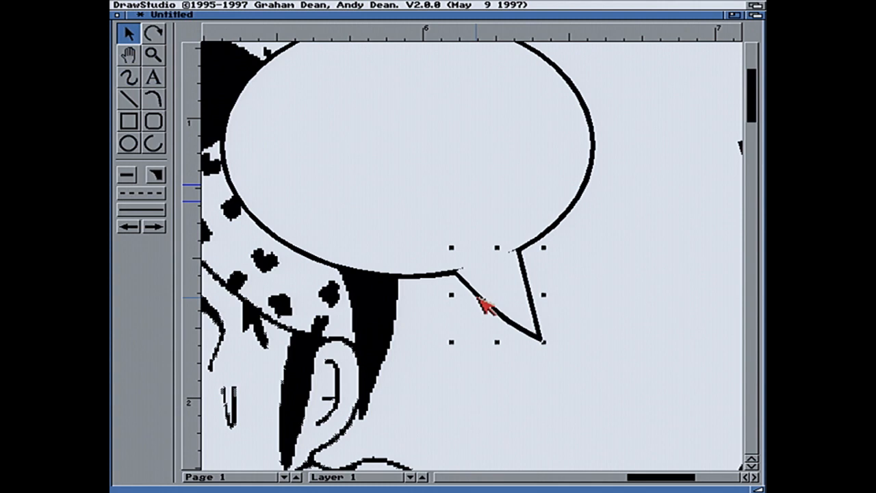
pyautogui.moveTo(477, 298); pyautogui.dragTo(479, 297)
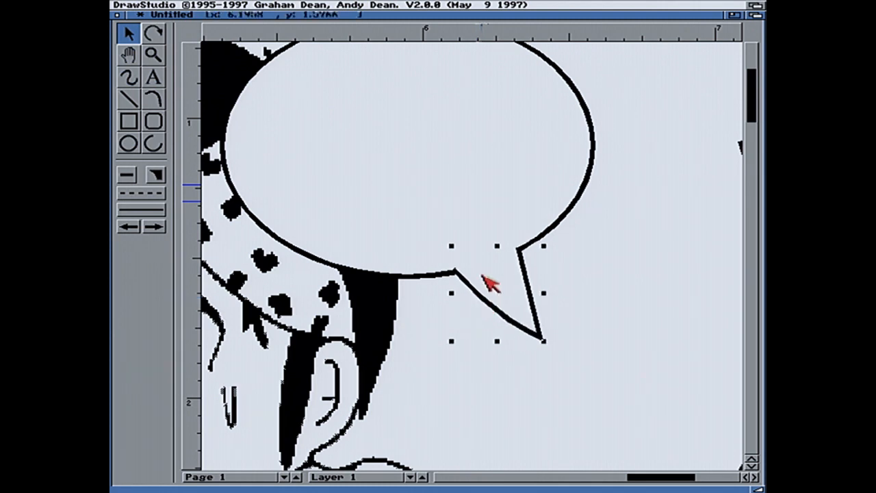
pyautogui.click(647, 240)
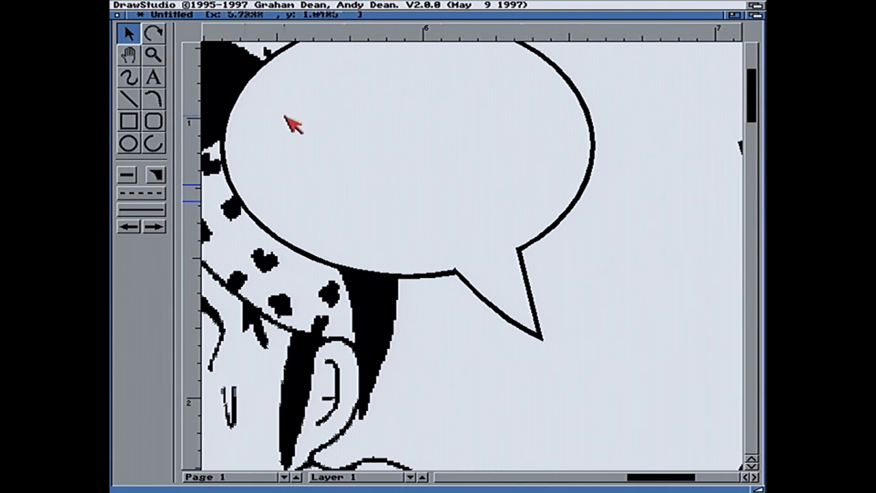
# Draw a small test circle below the speech bubble, try Bezier path commands on it, and delete it
pyautogui.click(138, 141)
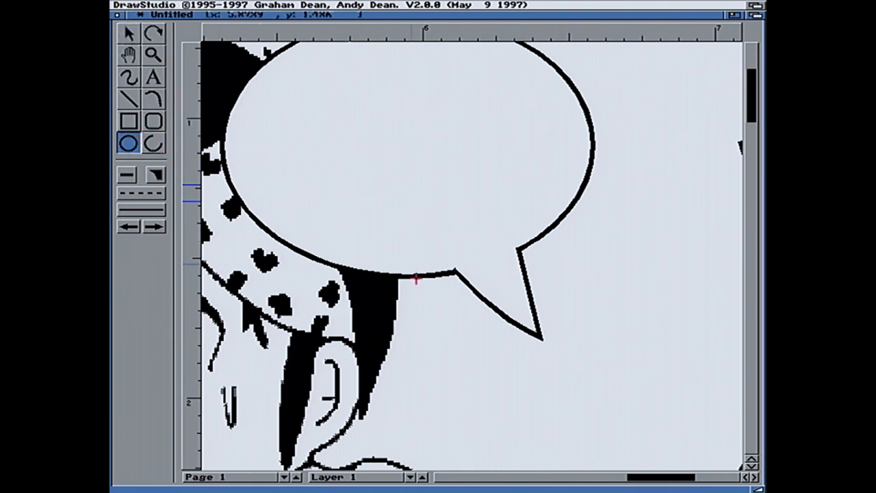
pyautogui.moveTo(429, 314)
pyautogui.mouseDown()
pyautogui.moveTo(491, 362)
pyautogui.moveTo(475, 357)
pyautogui.mouseUp()
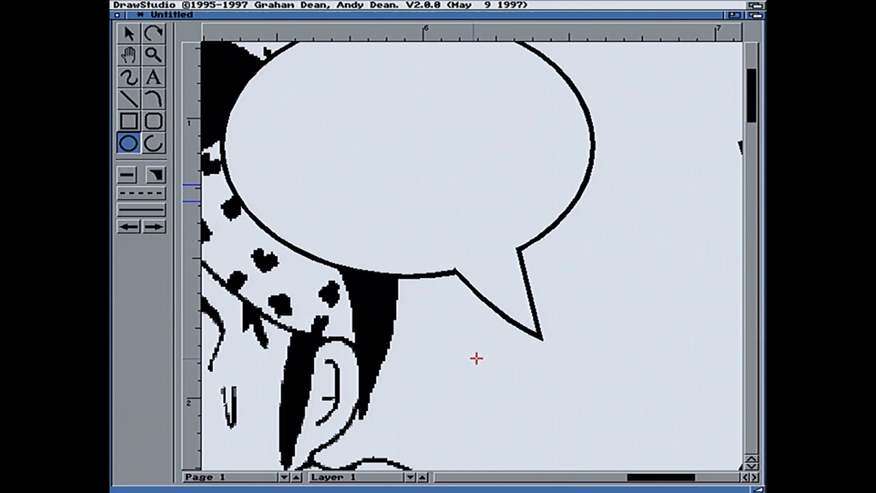
pyautogui.rightClick(415, 8)
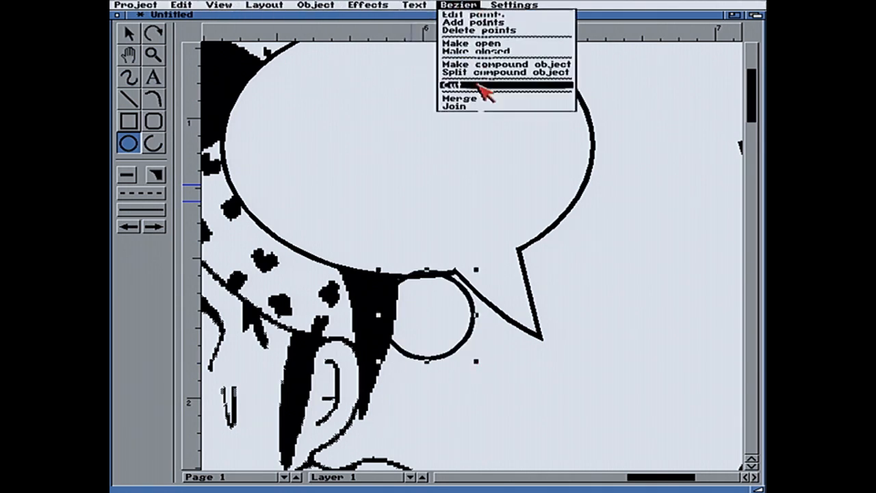
pyautogui.click(479, 86)
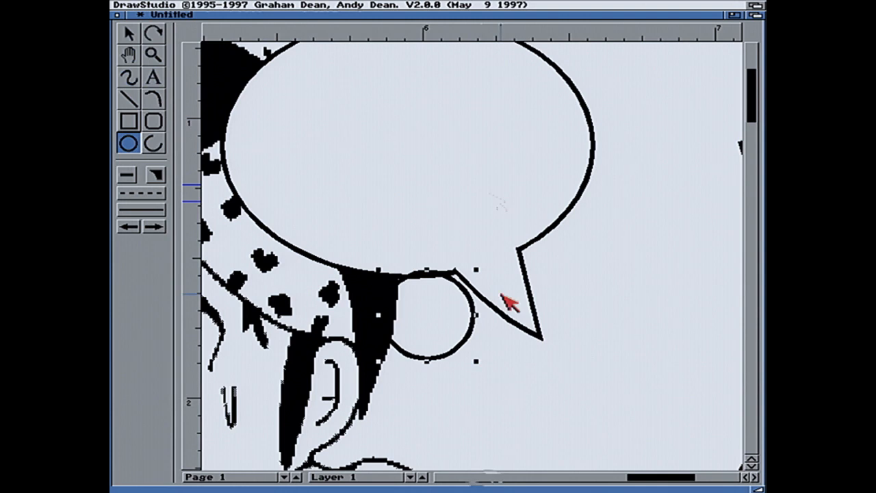
pyautogui.rightClick(415, 9)
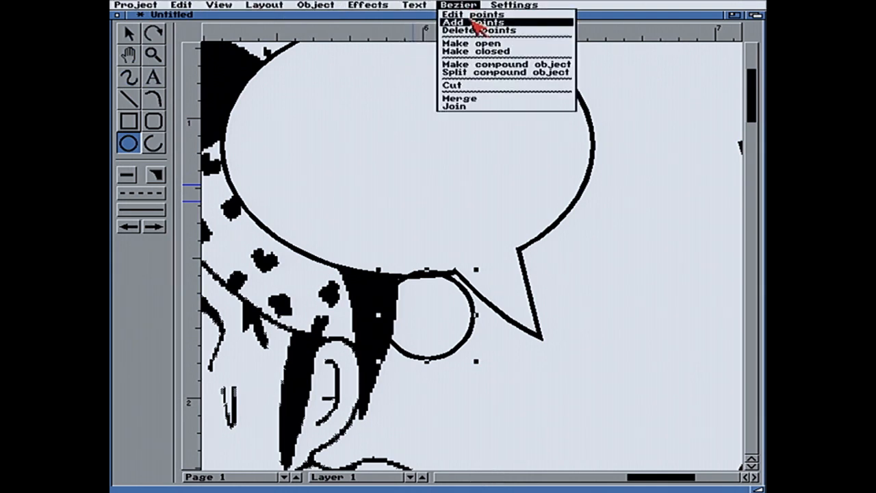
pyautogui.rightClick(470, 44)
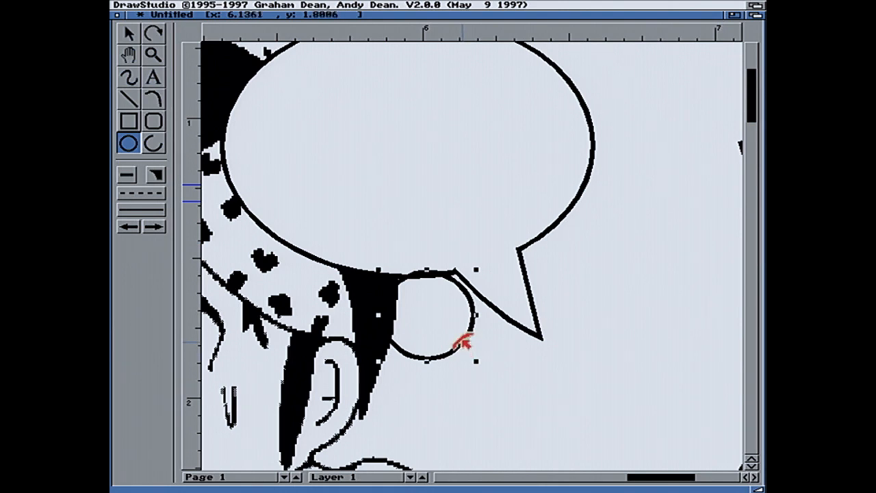
pyautogui.rightClick(453, 8)
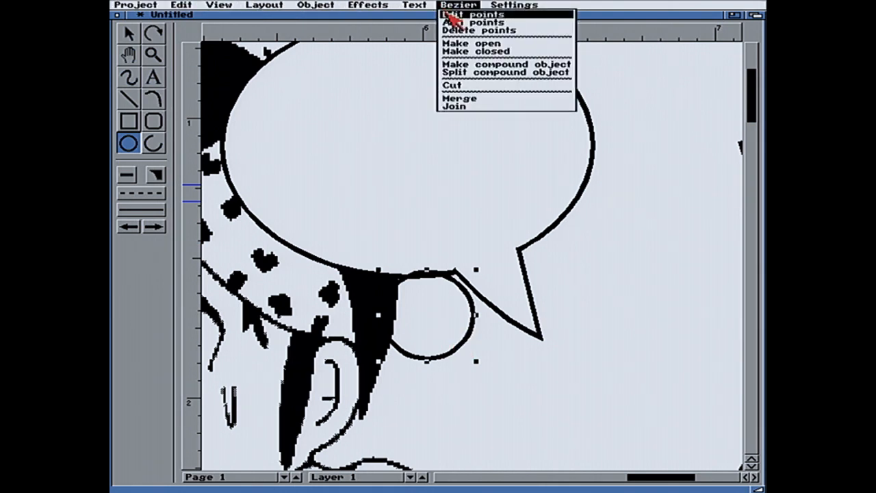
pyautogui.rightClick(453, 15)
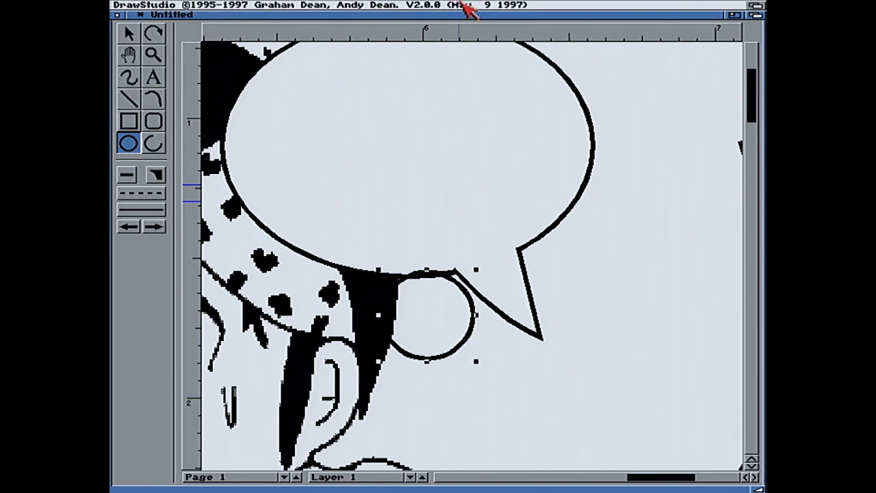
pyautogui.press('Delete')
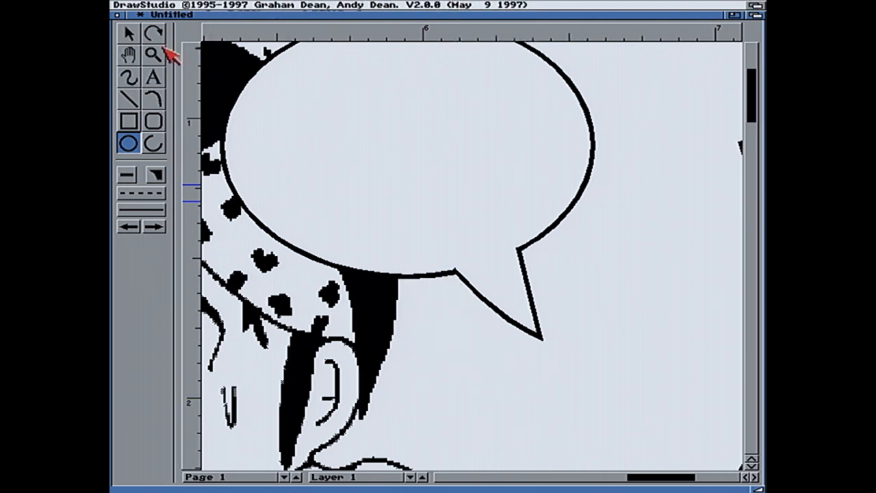
# Try closing the tail's path along the bubble outline, and make it open again
pyautogui.click(140, 38)
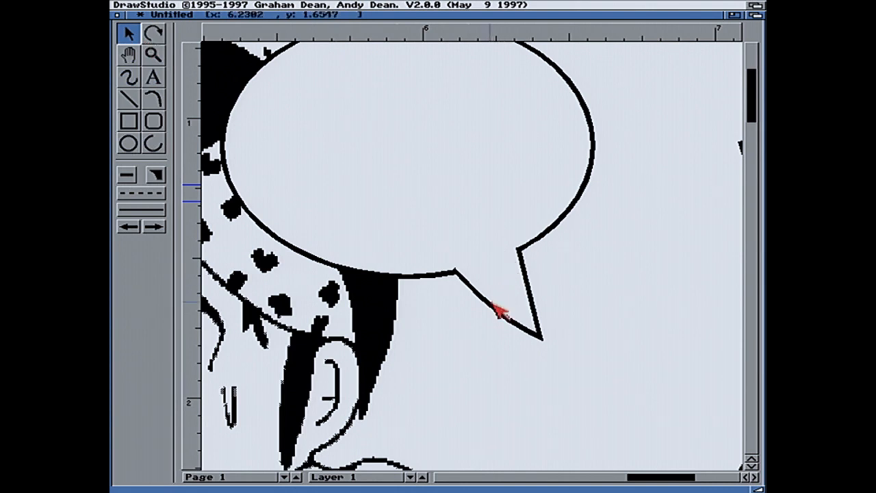
pyautogui.rightClick(460, 5)
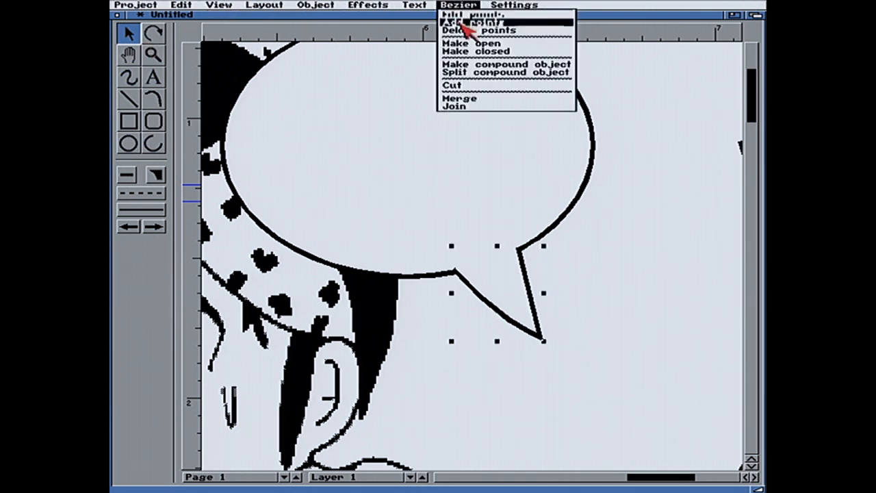
pyautogui.click(469, 43)
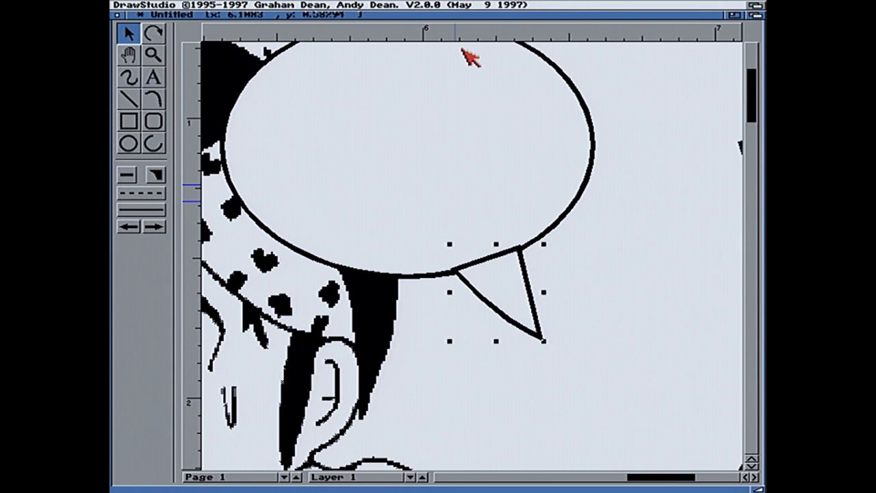
pyautogui.rightClick(463, 7)
pyautogui.click(467, 43)
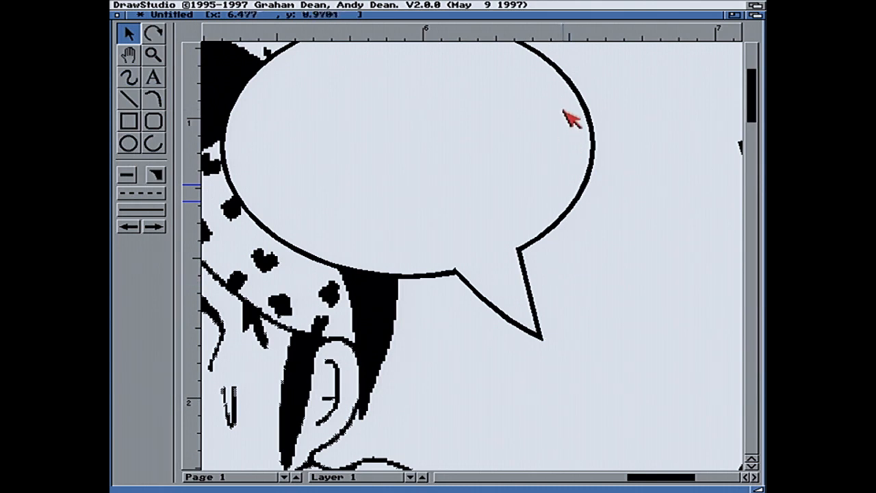
# Try to move the speech bubble, and undo the resulting shift of the character picture
pyautogui.rightClick(322, 10)
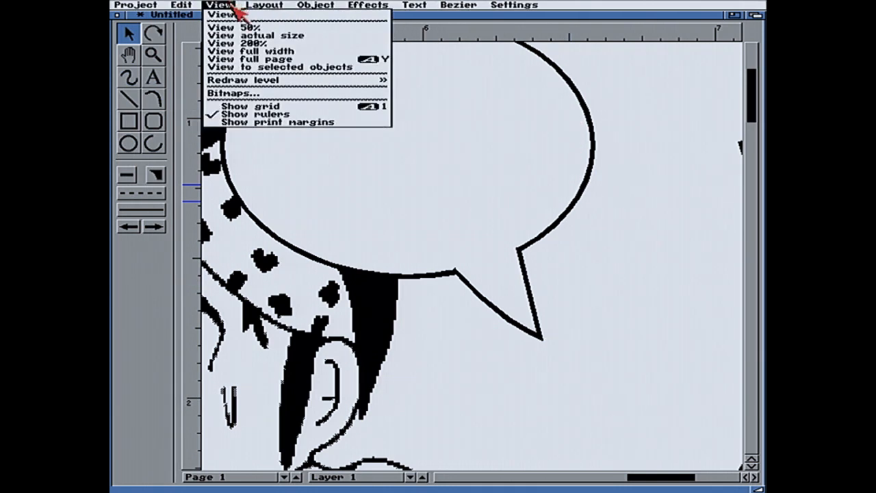
pyautogui.rightClick(240, 27)
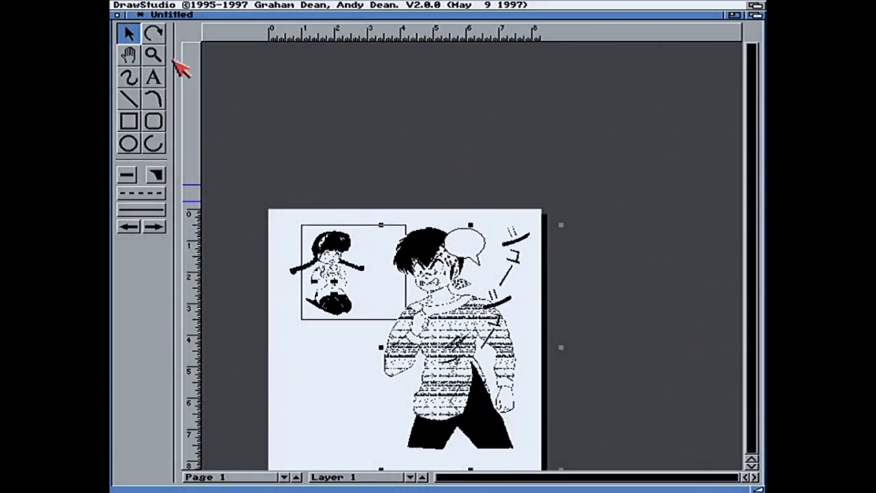
pyautogui.click(152, 55)
pyautogui.moveTo(408, 207); pyautogui.dragTo(554, 369)
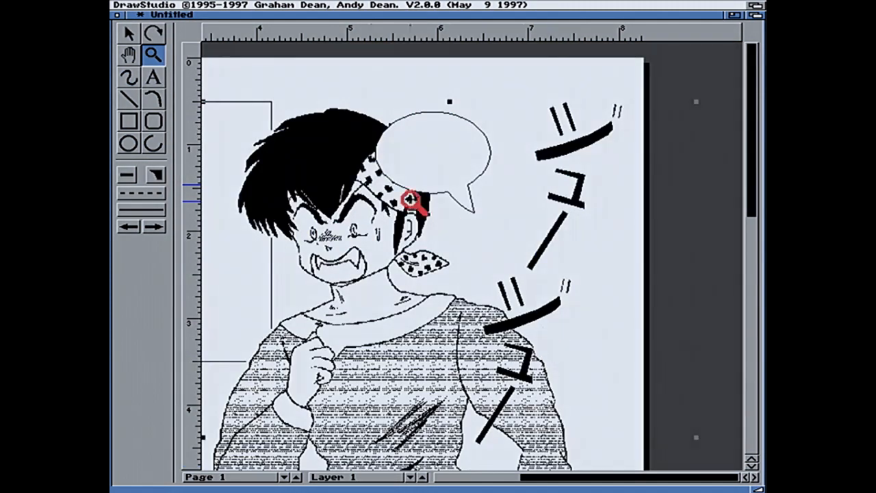
pyautogui.click(129, 33)
pyautogui.moveTo(510, 226); pyautogui.dragTo(449, 175)
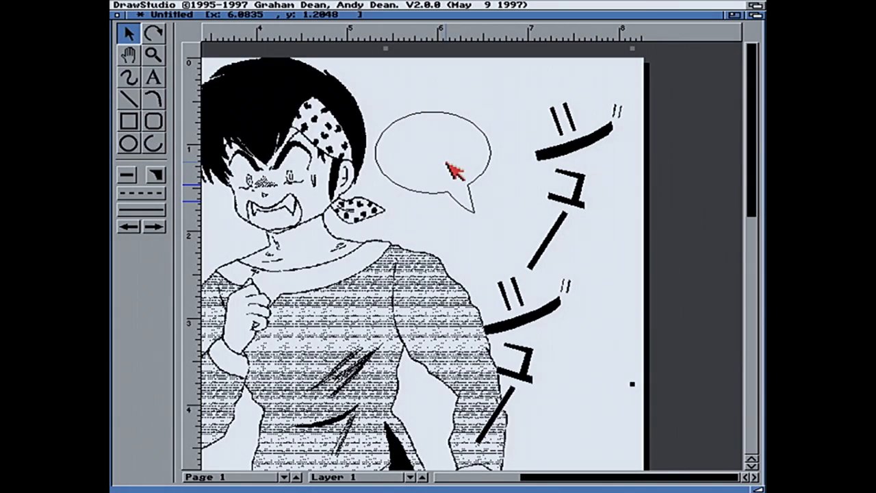
pyautogui.click(451, 170)
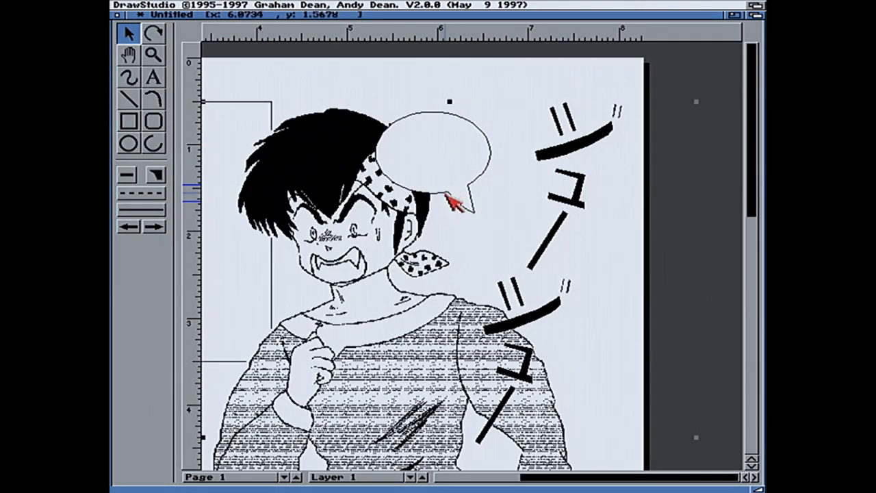
# Select the bubble ellipse together with its tail and group them into one object
pyautogui.click(452, 199)
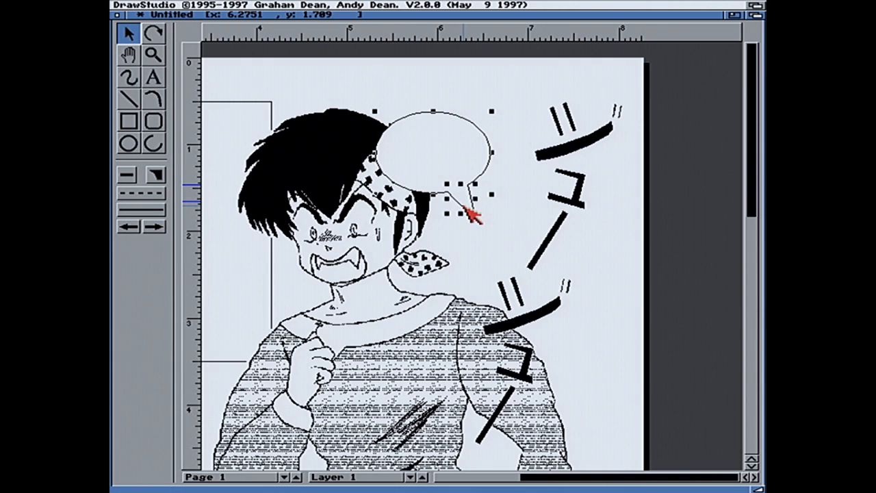
pyautogui.rightClick(322, 8)
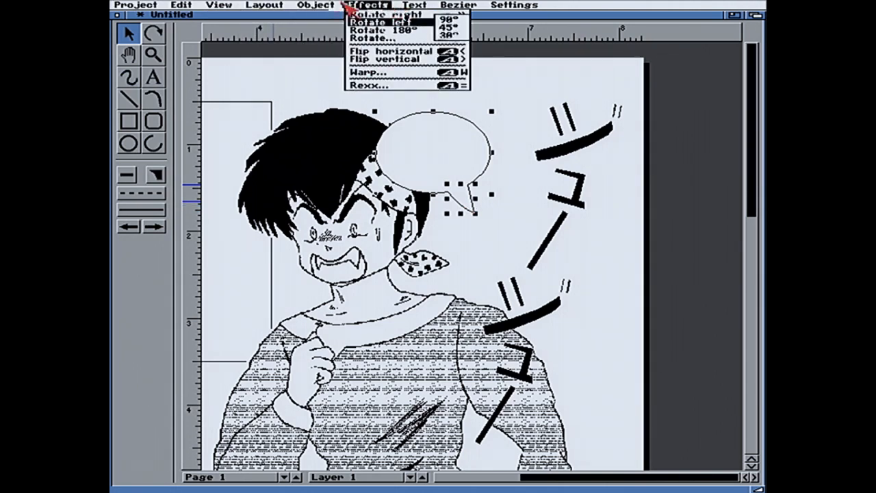
pyautogui.rightClick(327, 39)
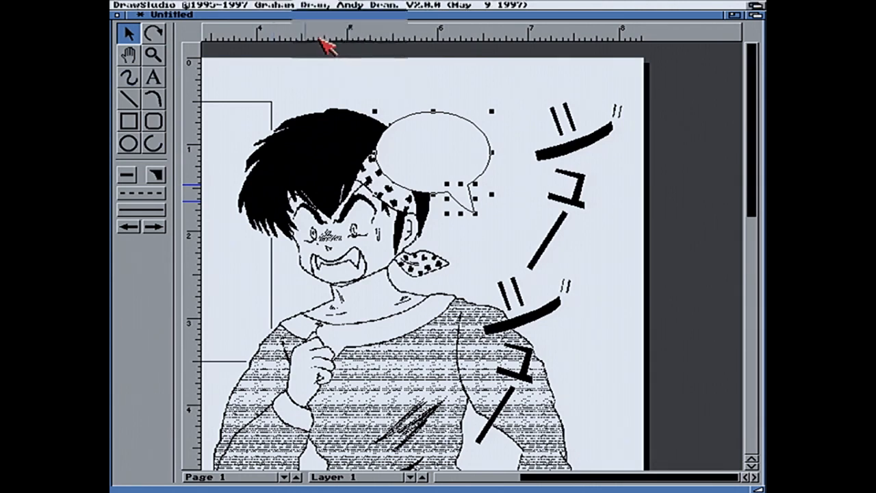
# Flip the grouped speech bubble horizontally, move it to the right of the character's head, and deselect it
pyautogui.rightClick(349, 10)
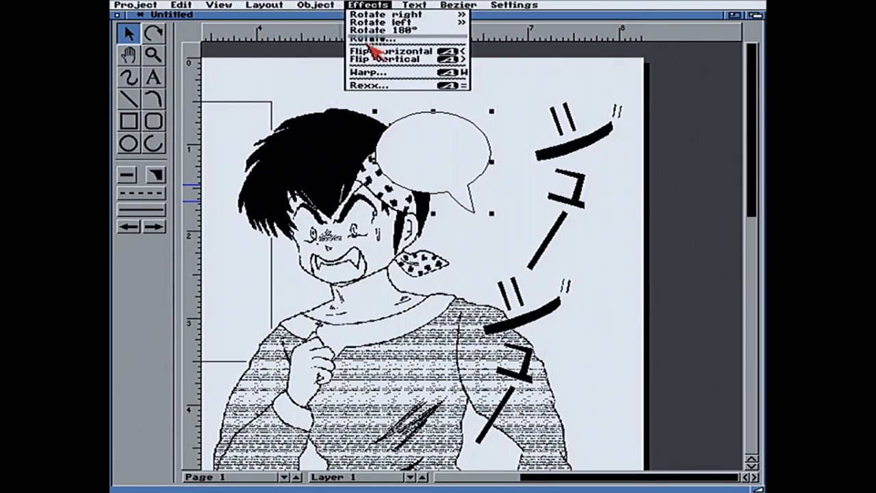
pyautogui.rightClick(373, 51)
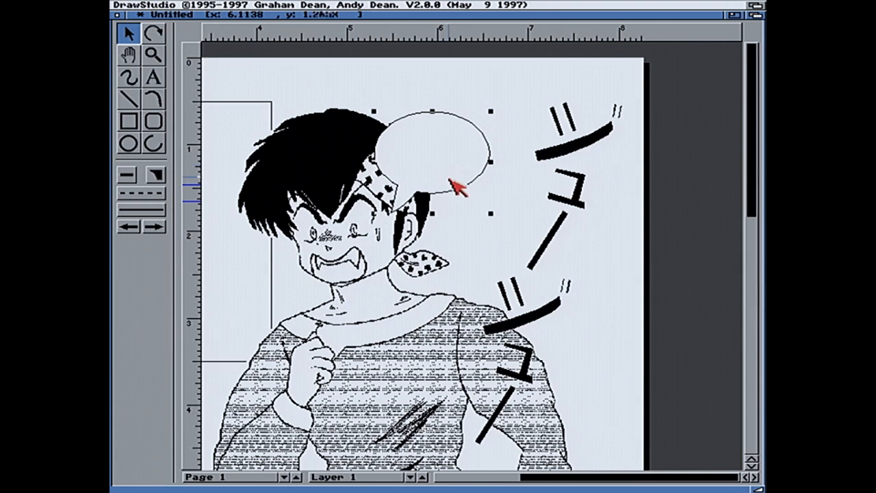
pyautogui.moveTo(451, 195); pyautogui.dragTo(510, 223)
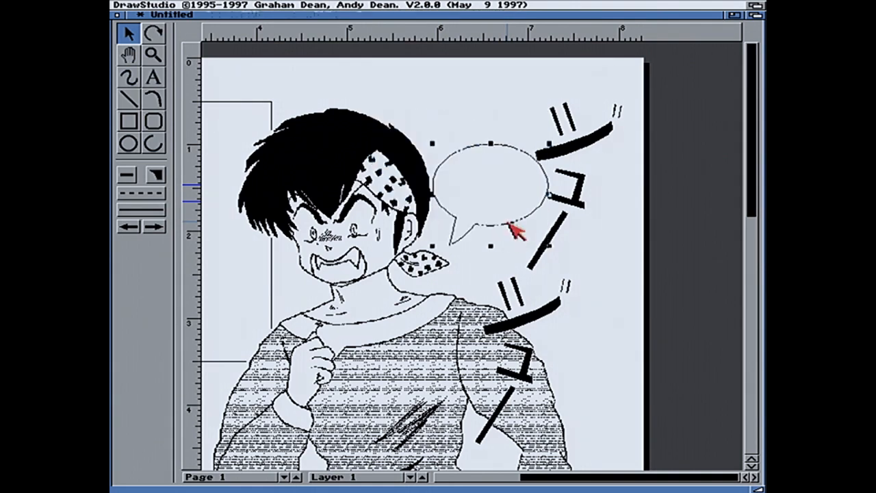
pyautogui.click(709, 235)
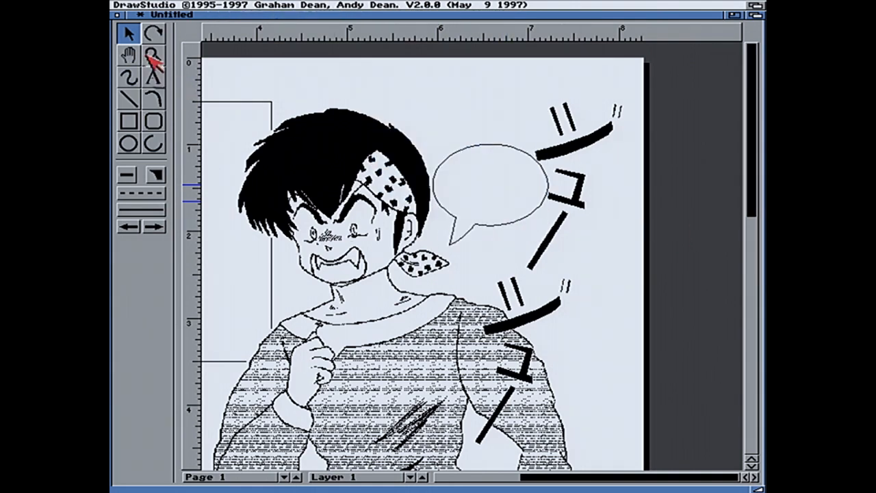
# Ungroup the speech bubble into its separate ellipse and tail
pyautogui.doubleClick(475, 245)
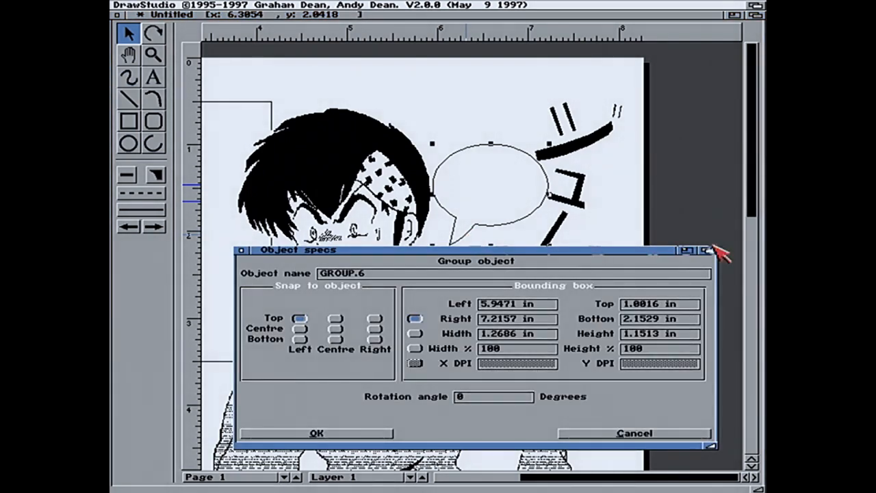
pyautogui.rightClick(316, 5)
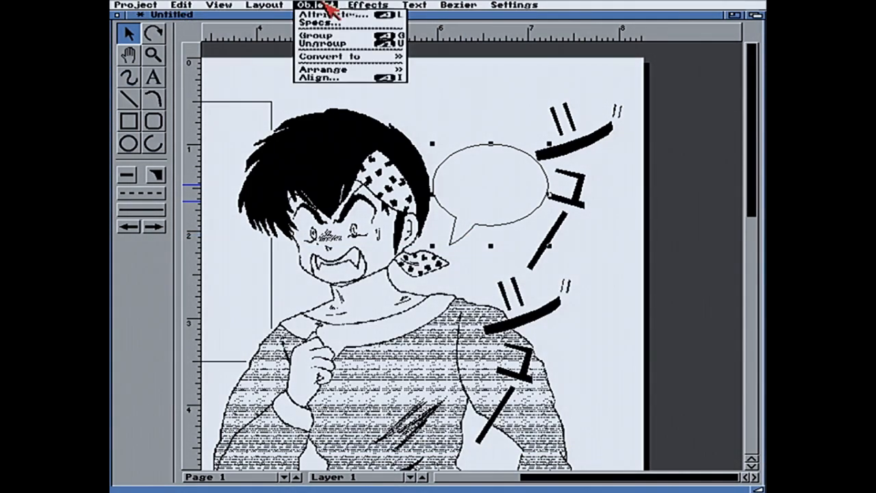
pyautogui.click(322, 43)
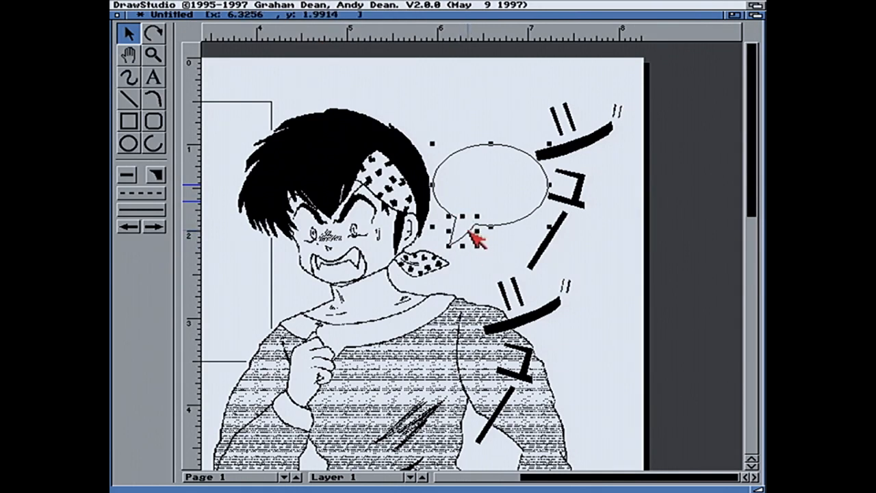
# Stretch the tail's tip toward the character's neck, adjust its base point, and delete the tail
pyautogui.moveTo(450, 244); pyautogui.dragTo(396, 290)
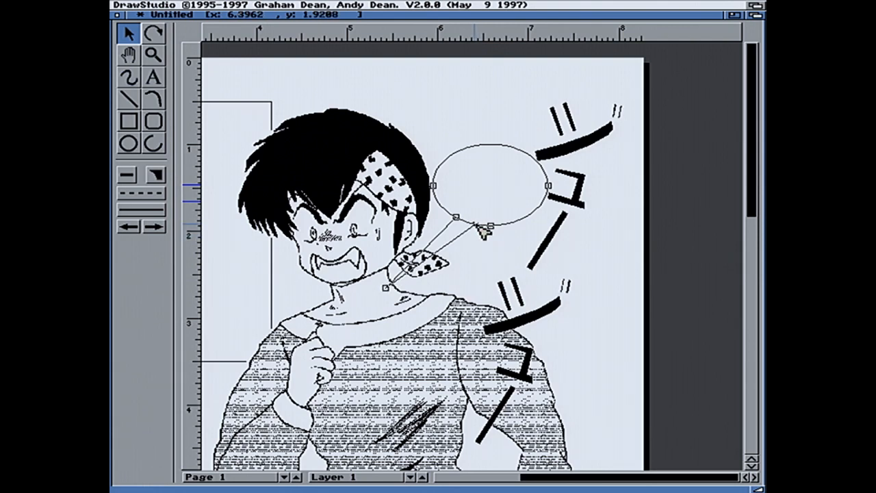
pyautogui.moveTo(483, 229); pyautogui.dragTo(465, 226)
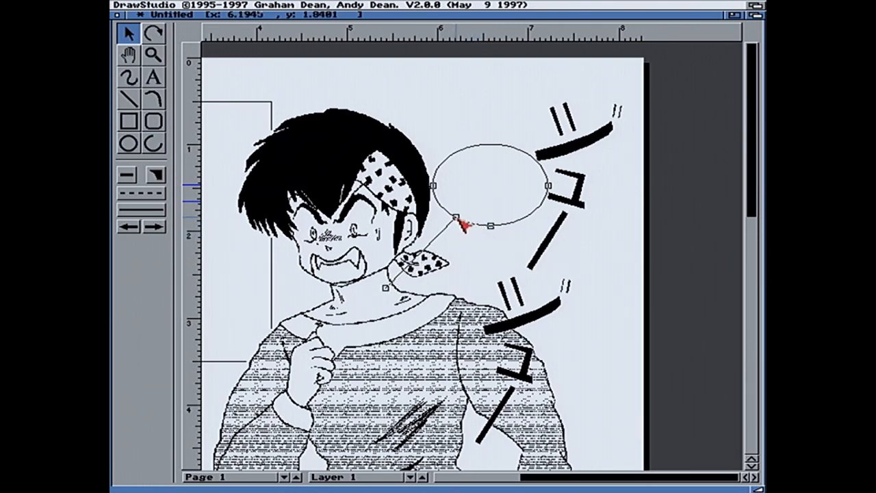
# Draw a curved Bezier tail from the bubble's lower-left outline toward the character's mouth, and delete it
pyautogui.click(153, 99)
pyautogui.click(457, 219)
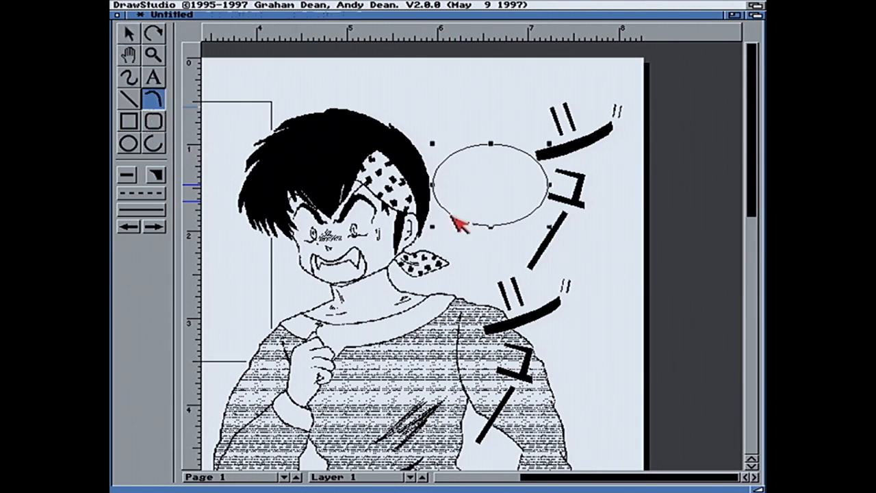
pyautogui.moveTo(448, 217); pyautogui.dragTo(379, 282)
pyautogui.click(427, 260)
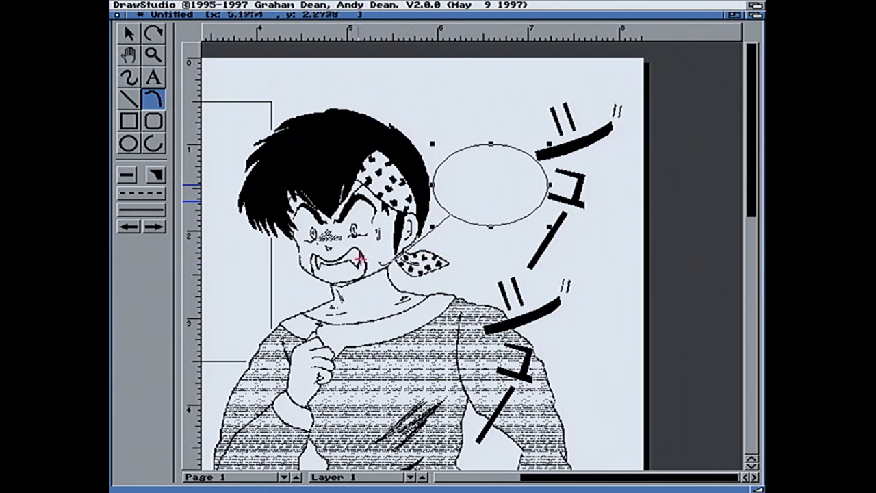
pyautogui.moveTo(463, 221)
pyautogui.mouseDown()
pyautogui.moveTo(476, 199)
pyautogui.moveTo(471, 209)
pyautogui.mouseUp()
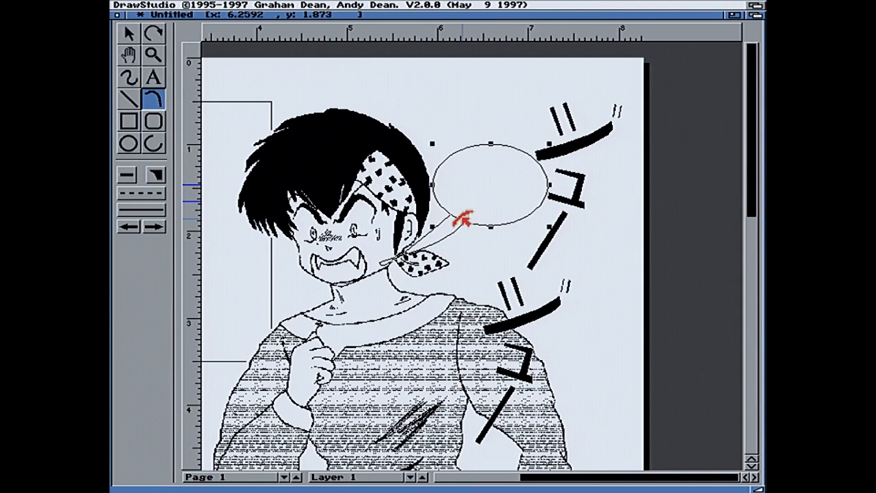
pyautogui.doubleClick(461, 219)
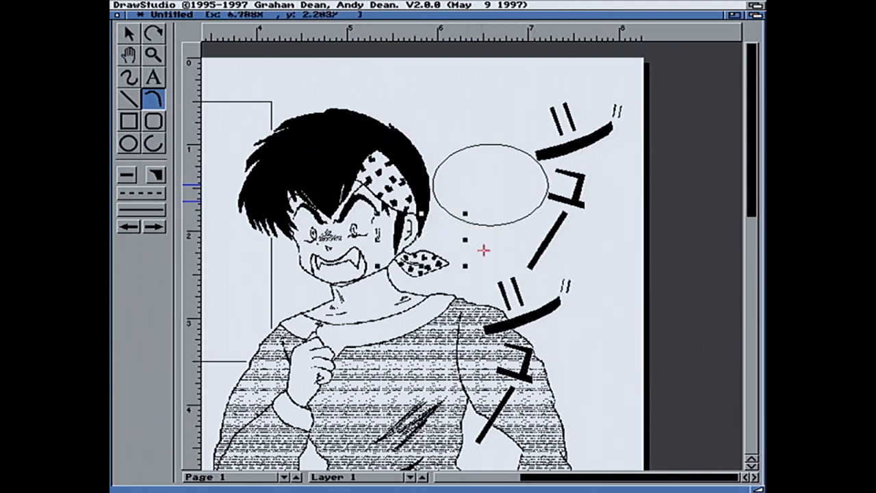
pyautogui.press('Delete')
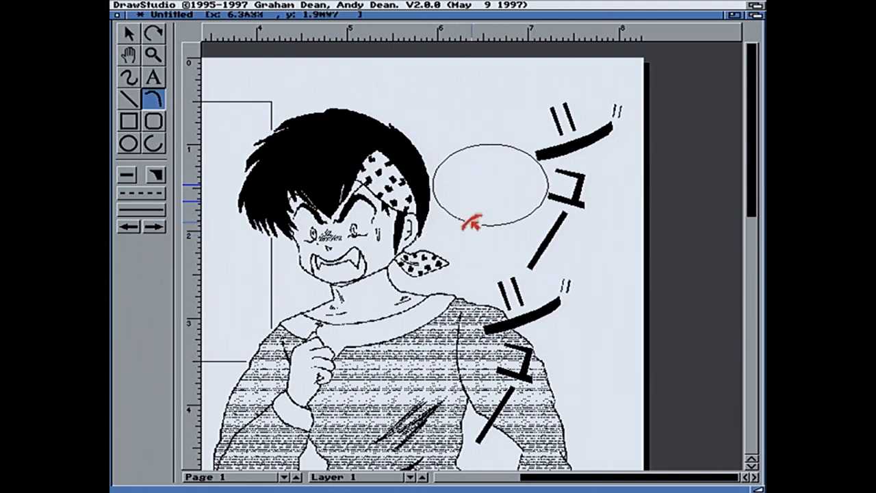
# Draw a curved Bezier tail from the bubble's lower-left outline toward the character's ear and fill it with white
pyautogui.moveTo(469, 223); pyautogui.dragTo(429, 245)
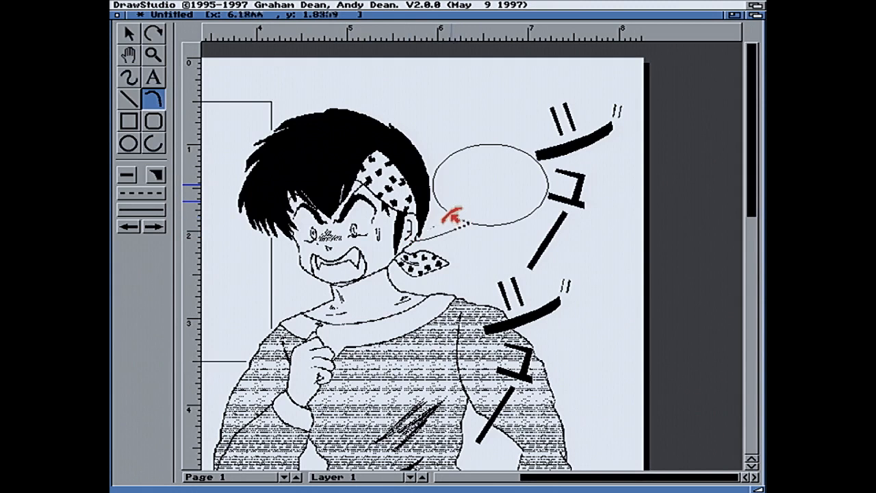
pyautogui.moveTo(454, 203); pyautogui.dragTo(455, 201)
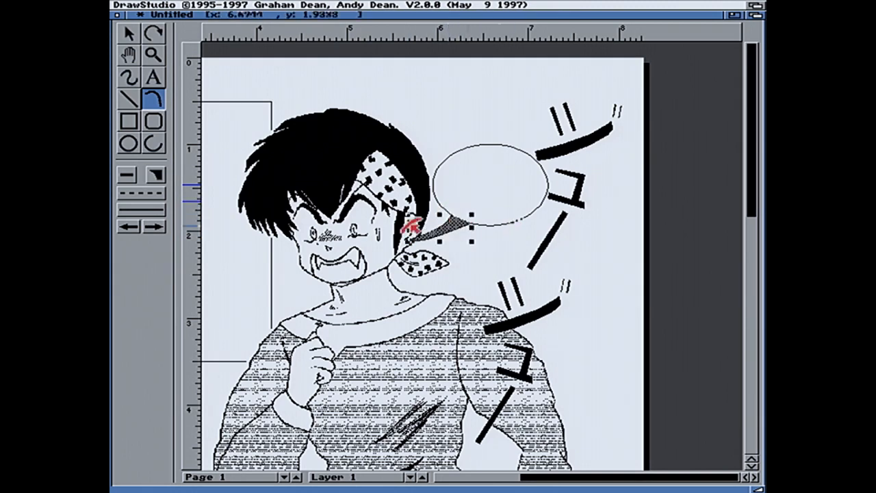
pyautogui.click(156, 177)
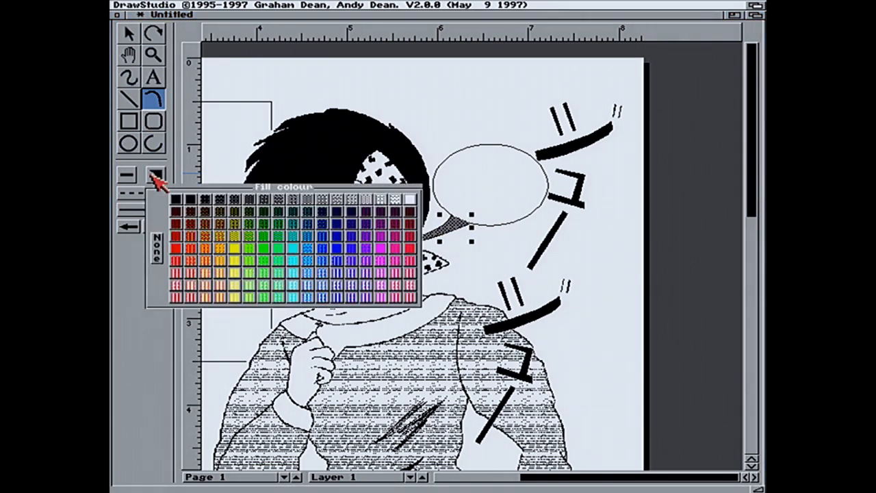
pyautogui.click(411, 200)
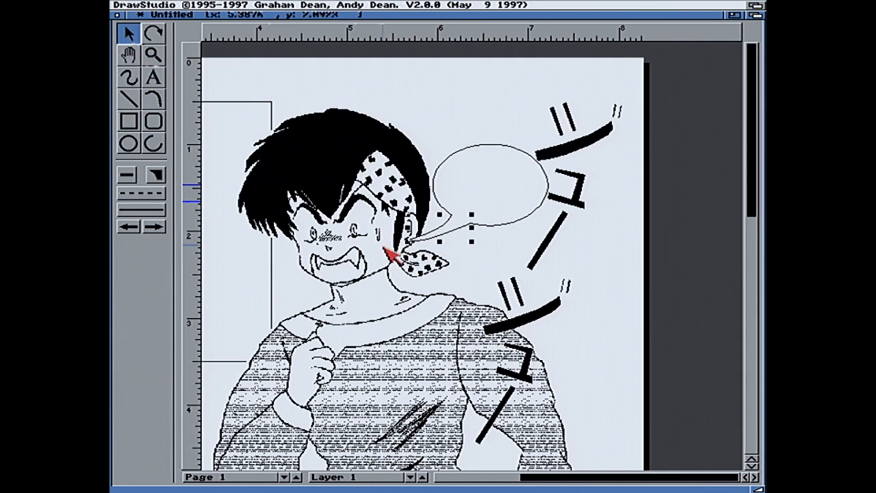
# Move the tail toward the character's mouth and stretch it wider and taller so its base reaches the bubble again
pyautogui.click(153, 54)
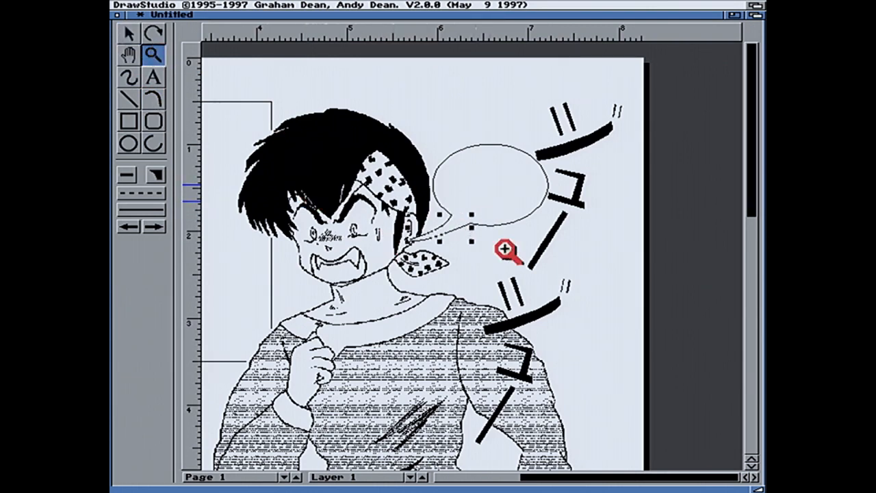
pyautogui.click(524, 285)
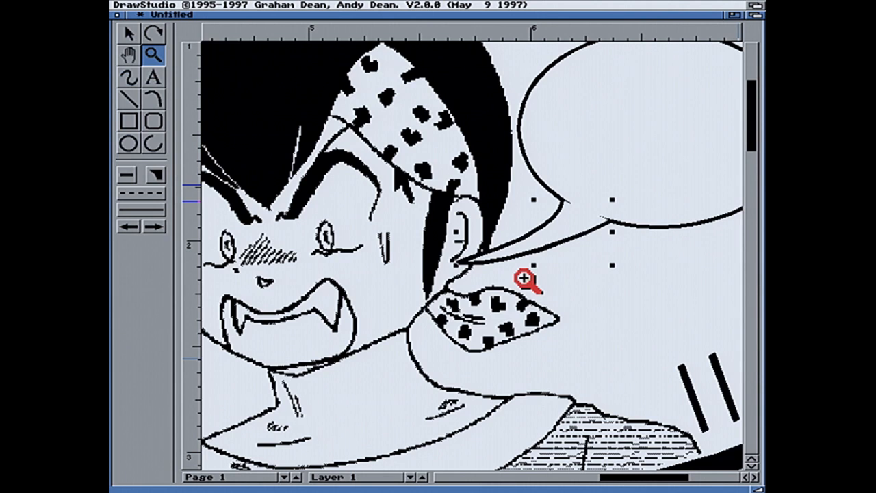
pyautogui.click(130, 33)
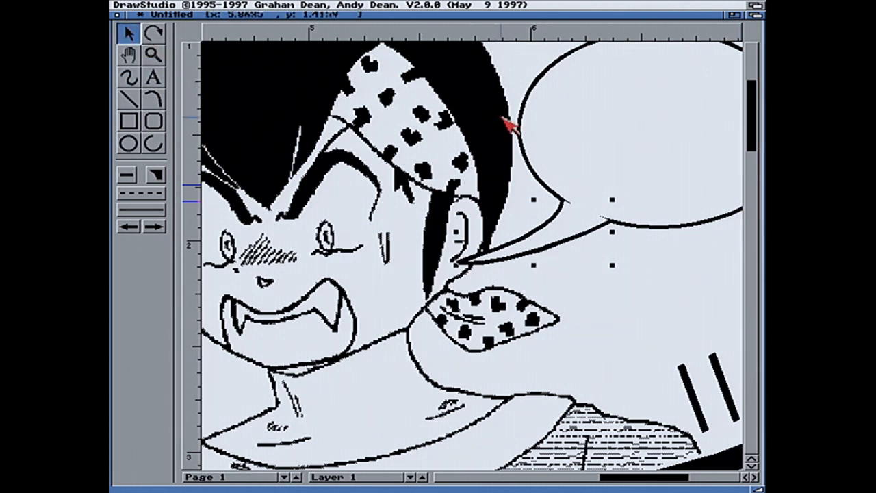
pyautogui.moveTo(537, 239); pyautogui.dragTo(461, 283)
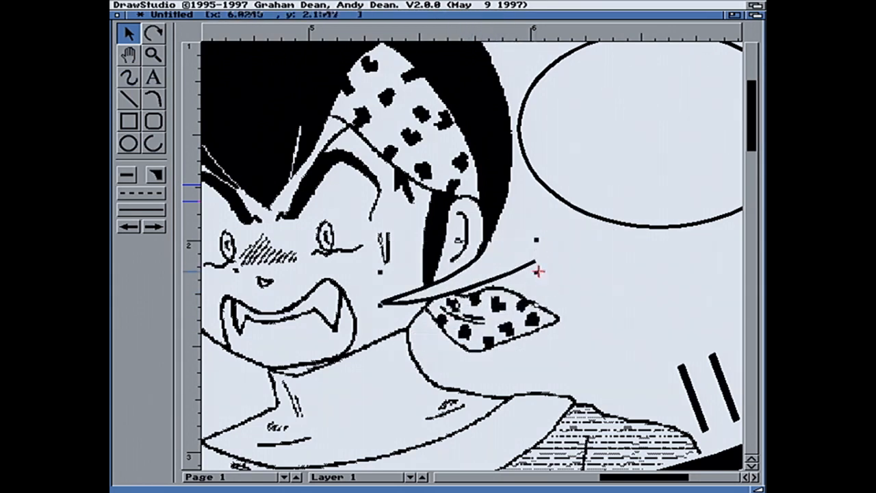
pyautogui.moveTo(539, 272); pyautogui.dragTo(636, 273)
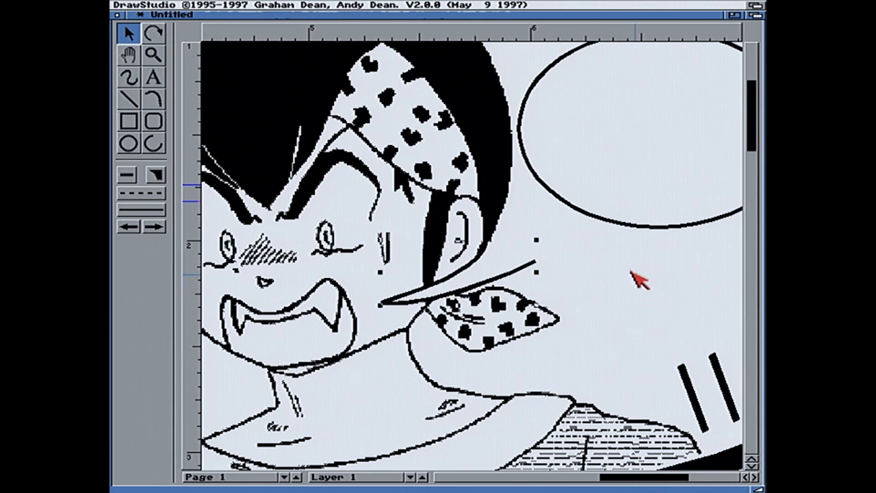
pyautogui.moveTo(509, 238); pyautogui.dragTo(515, 195)
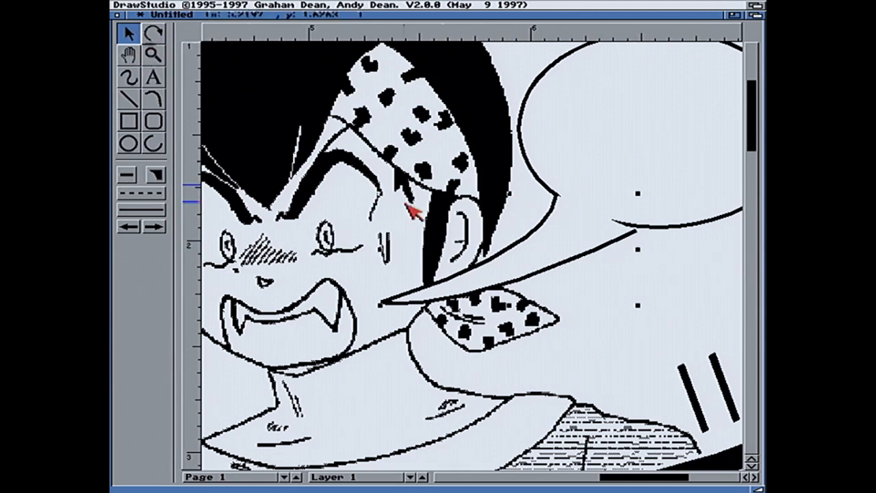
# Edit the tail's lower base point and pull its Bezier handle outward to round the tail's lower edge
pyautogui.click(587, 262)
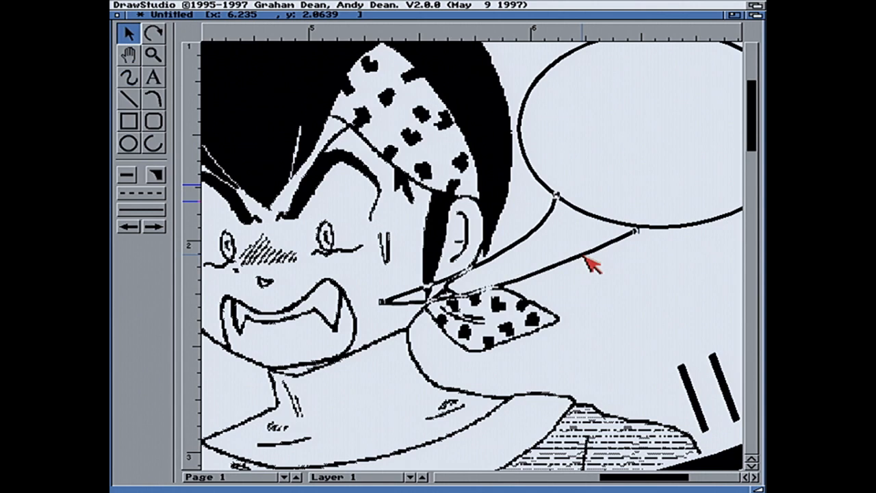
pyautogui.moveTo(637, 233)
pyautogui.mouseDown()
pyautogui.moveTo(596, 236)
pyautogui.moveTo(613, 227)
pyautogui.moveTo(635, 230)
pyautogui.mouseUp()
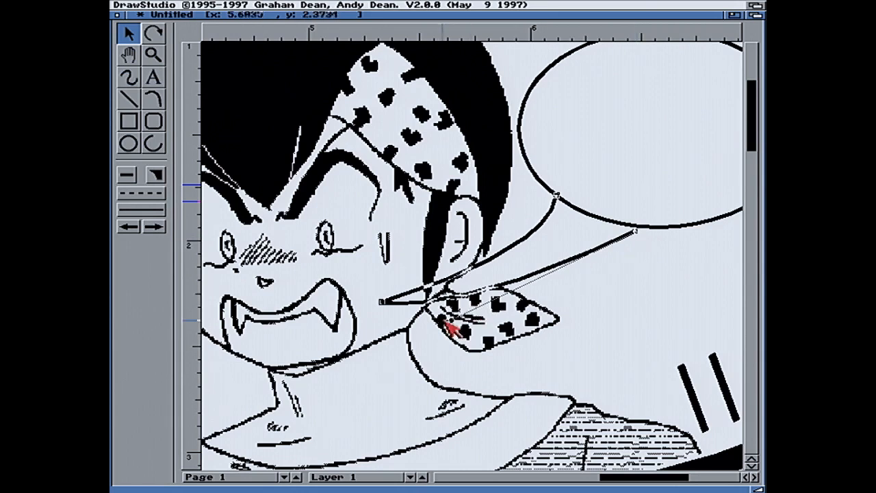
pyautogui.moveTo(452, 320)
pyautogui.mouseDown()
pyautogui.moveTo(630, 319)
pyautogui.moveTo(452, 323)
pyautogui.mouseUp()
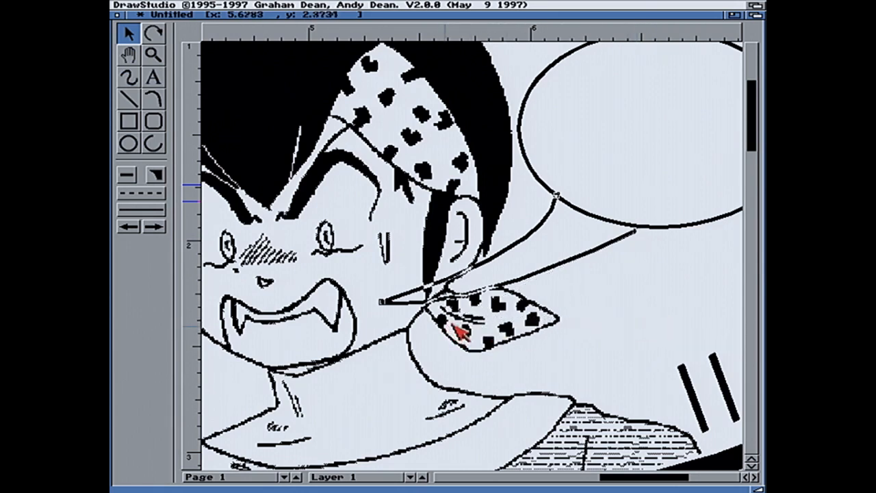
pyautogui.click(639, 232)
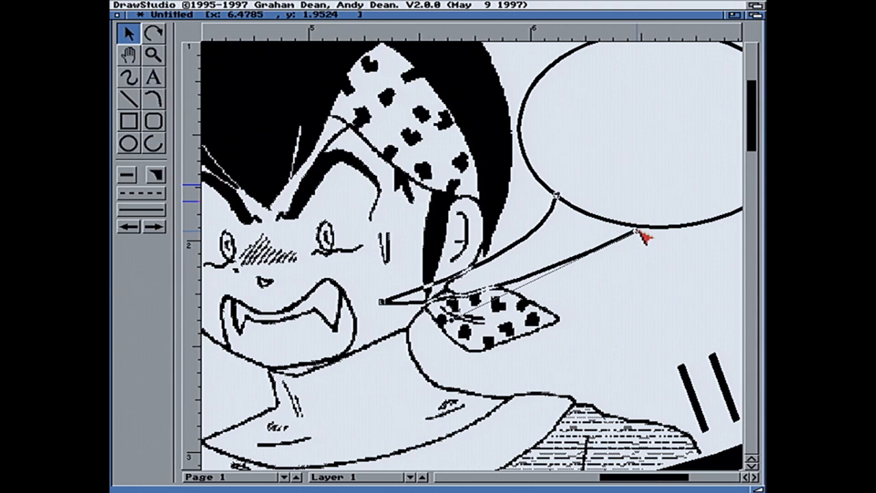
pyautogui.moveTo(456, 322); pyautogui.dragTo(605, 310)
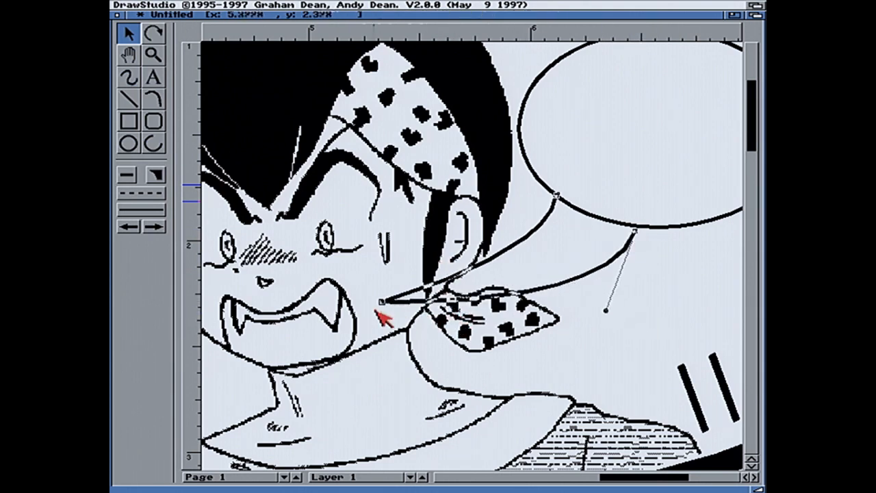
# Shorten the tail by pulling its tip back beside the neck, and move both base points onto the bubble's outline
pyautogui.click(387, 301)
pyautogui.moveTo(386, 302); pyautogui.dragTo(486, 282)
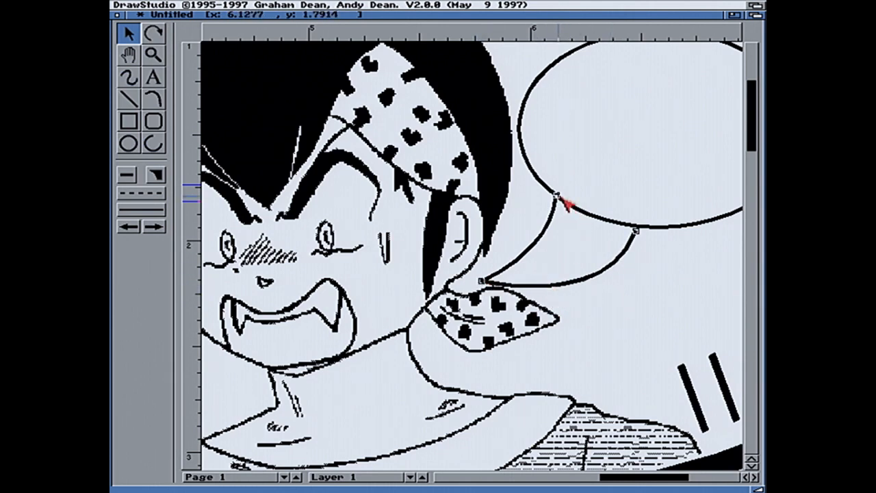
pyautogui.moveTo(551, 255); pyautogui.dragTo(558, 247)
pyautogui.moveTo(556, 196)
pyautogui.mouseDown()
pyautogui.moveTo(577, 204)
pyautogui.moveTo(569, 205)
pyautogui.mouseUp()
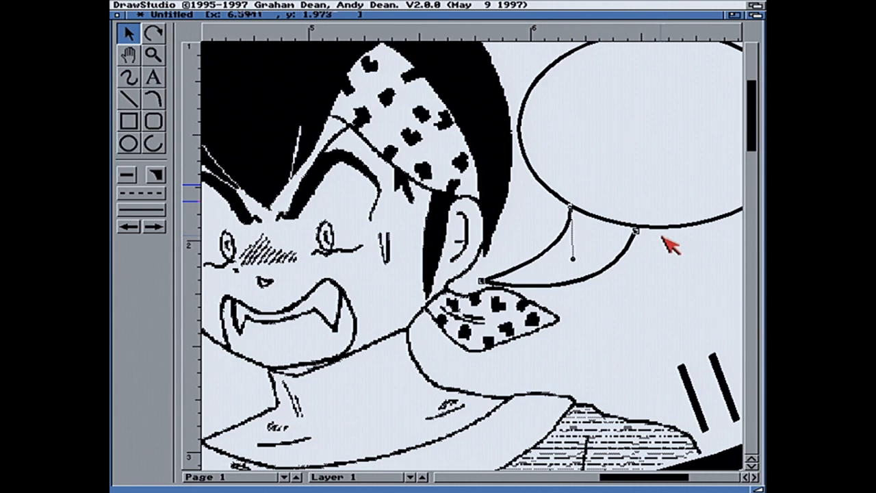
pyautogui.click(636, 227)
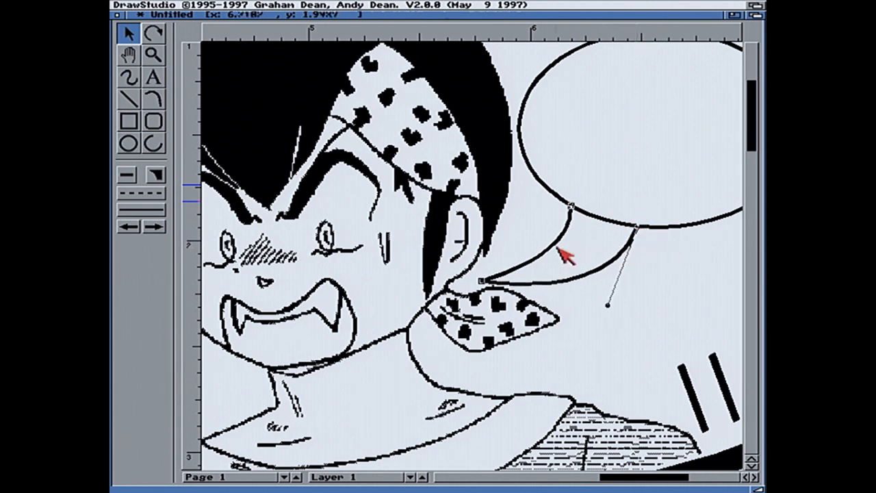
pyautogui.moveTo(481, 280); pyautogui.dragTo(529, 284)
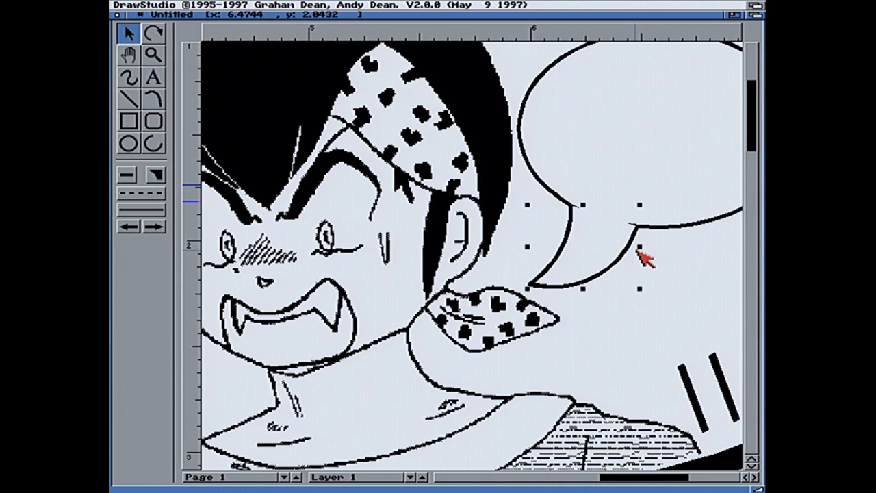
# Nudge the tail up to hide the outline at its base, and group it with the bubble's ellipse
pyautogui.press('Up')
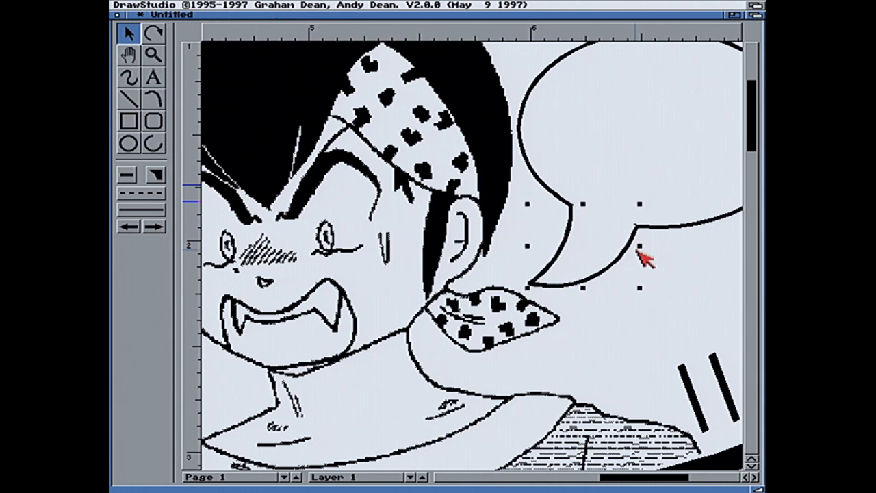
pyautogui.press('Up')
pyautogui.press('Up')
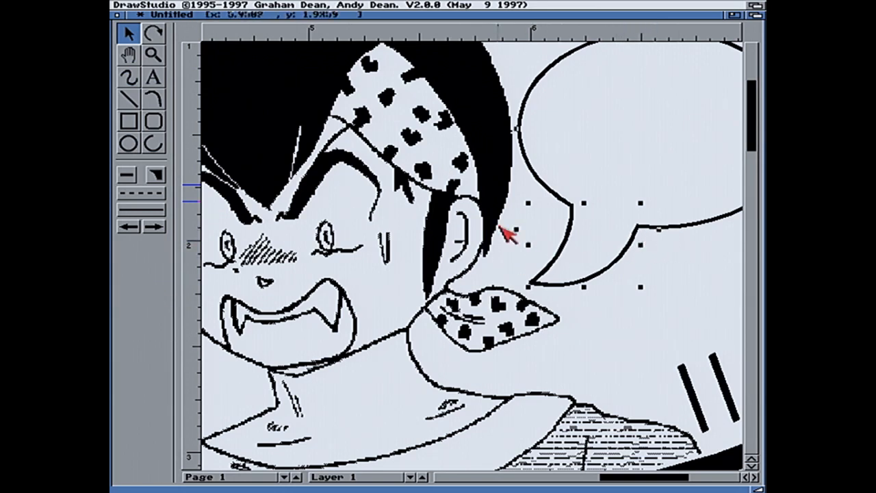
pyautogui.rightClick(322, 6)
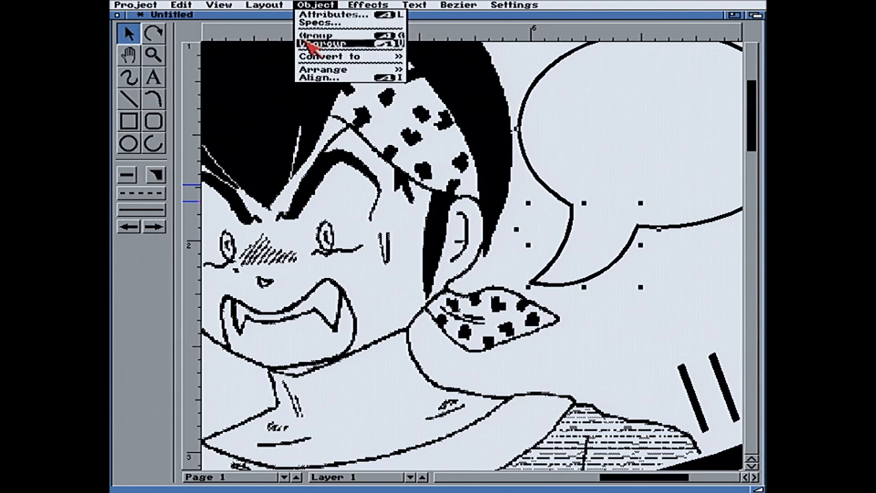
pyautogui.rightClick(310, 36)
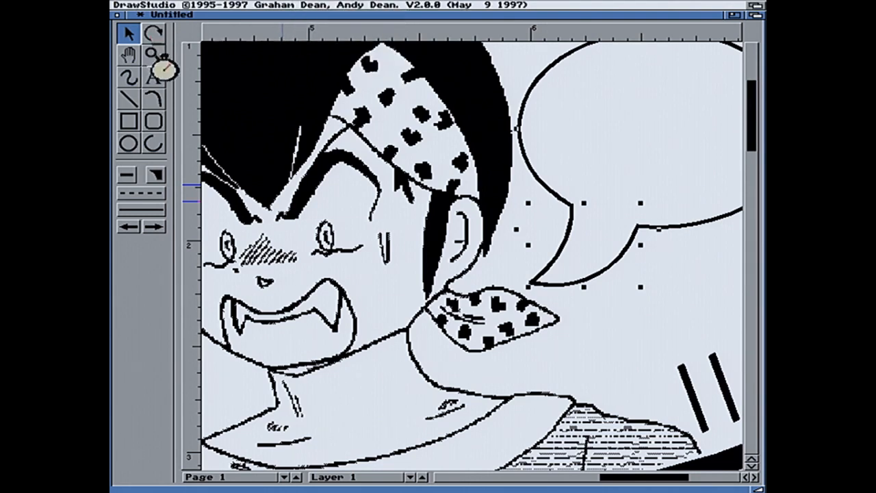
# Add the text "RANMA!!" inside the speech bubble in the Kalam-Regular font at 24pt
pyautogui.rightClick(204, 8)
pyautogui.rightClick(213, 36)
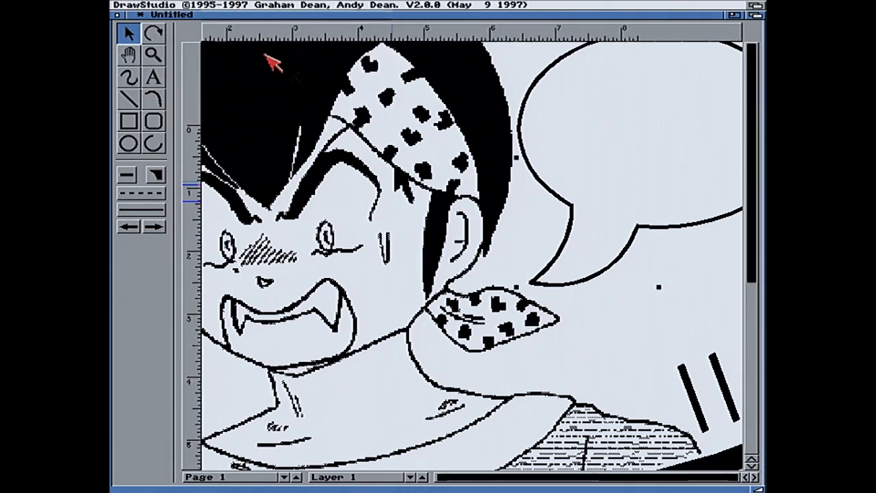
pyautogui.click(160, 75)
pyautogui.click(504, 214)
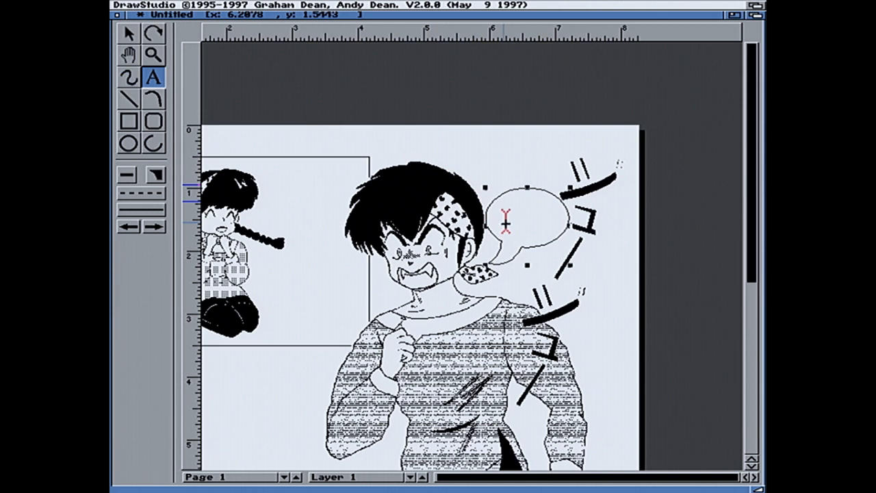
pyautogui.rightClick(415, 16)
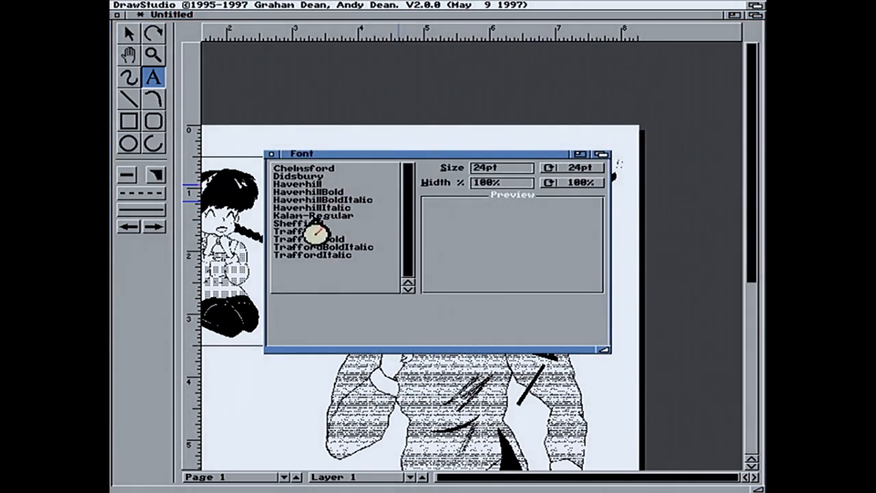
pyautogui.click(314, 216)
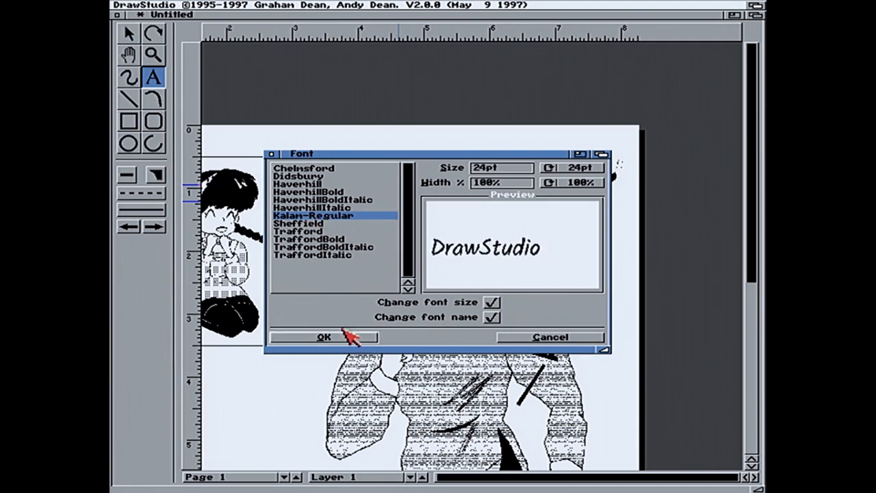
pyautogui.click(346, 335)
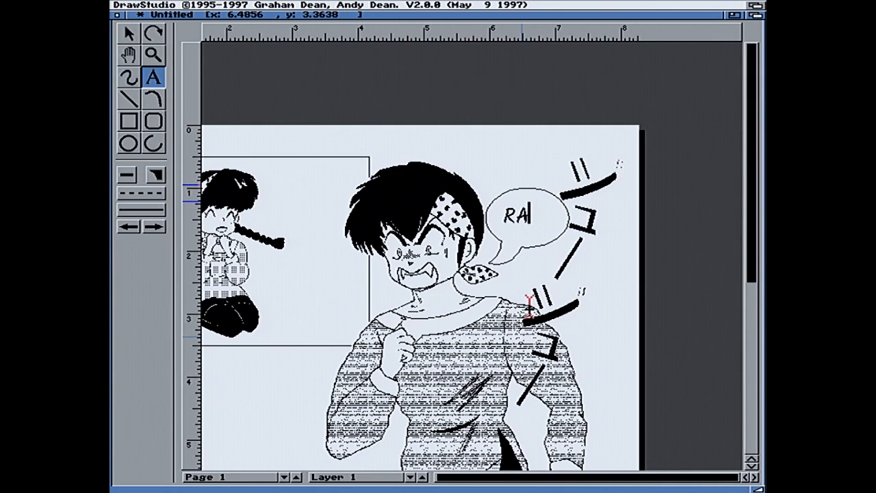
pyautogui.write('MA!!')
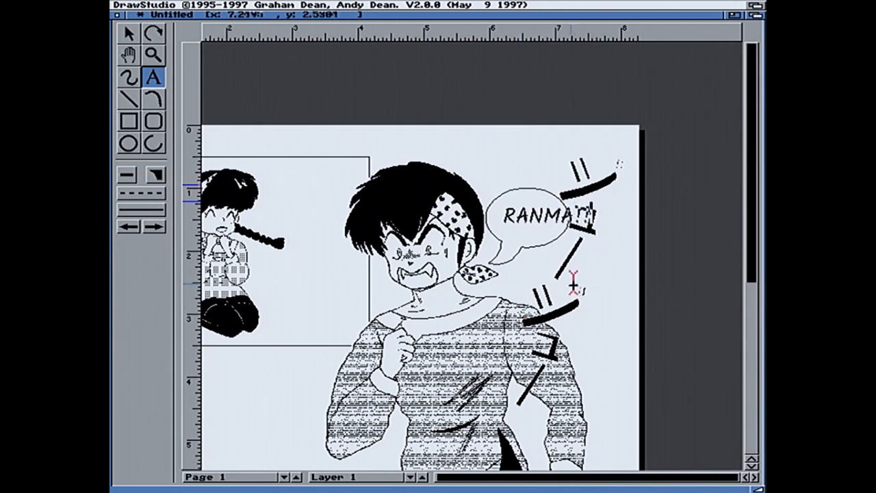
# Shift the "RANMA!!" text left to centre it on the bubble, and bring it to the front
pyautogui.click(130, 32)
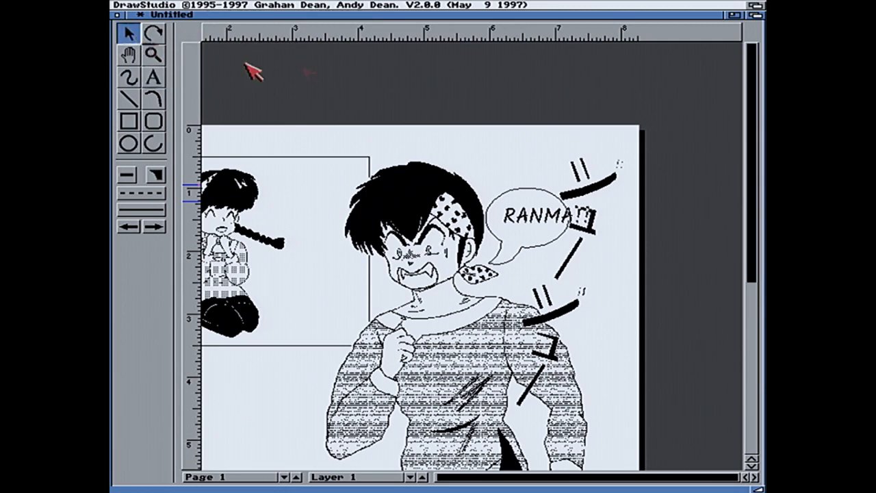
pyautogui.click(524, 220)
pyautogui.moveTo(524, 220); pyautogui.dragTo(512, 219)
pyautogui.rightClick(321, 11)
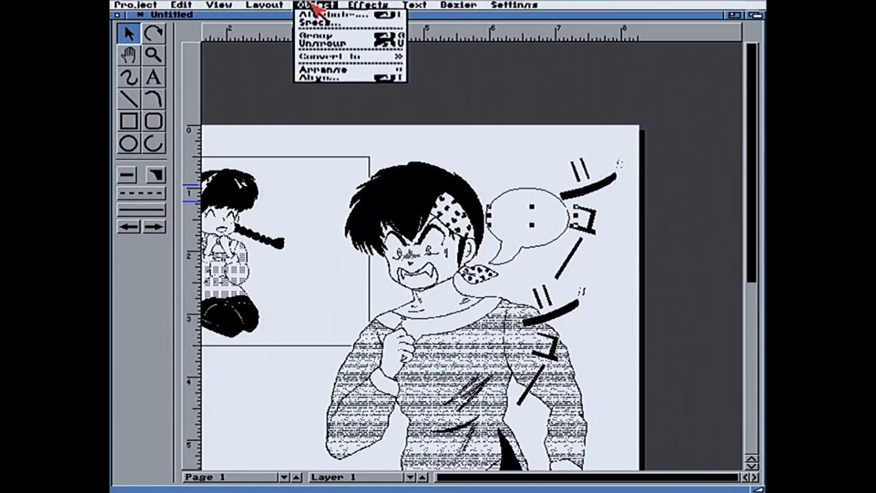
pyautogui.moveTo(352, 71)
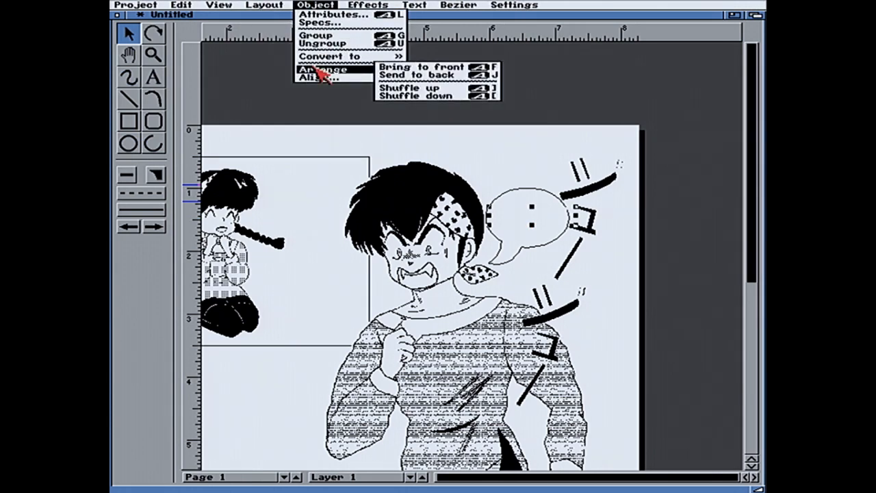
pyautogui.rightClick(397, 69)
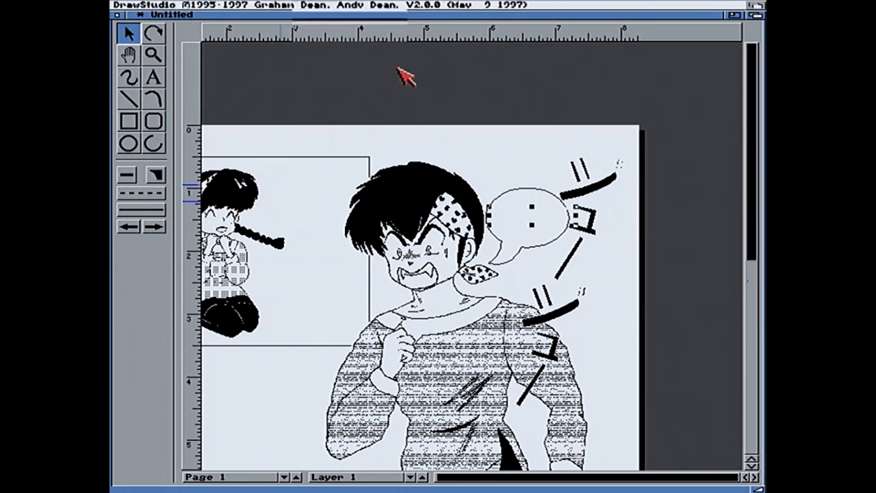
# Fill the "RANMA!!" text with black, then shift the speech bubble slightly down and place the text inside it
pyautogui.moveTo(548, 219); pyautogui.dragTo(528, 156)
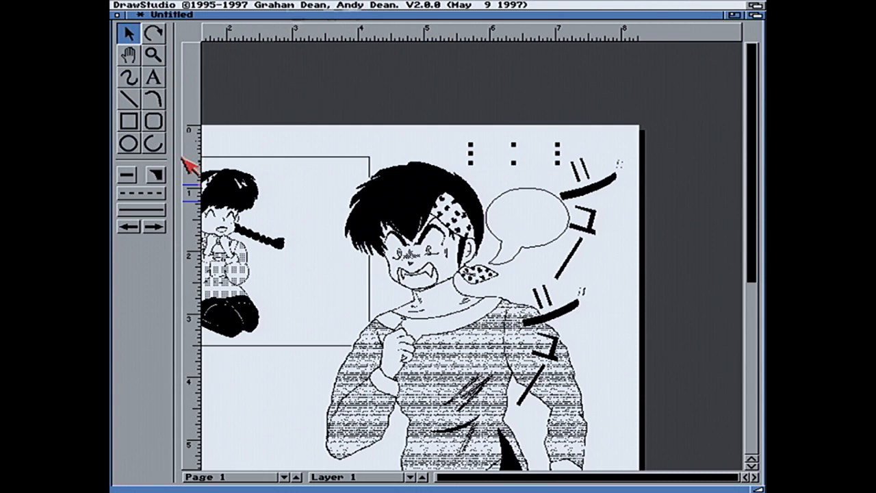
pyautogui.click(160, 176)
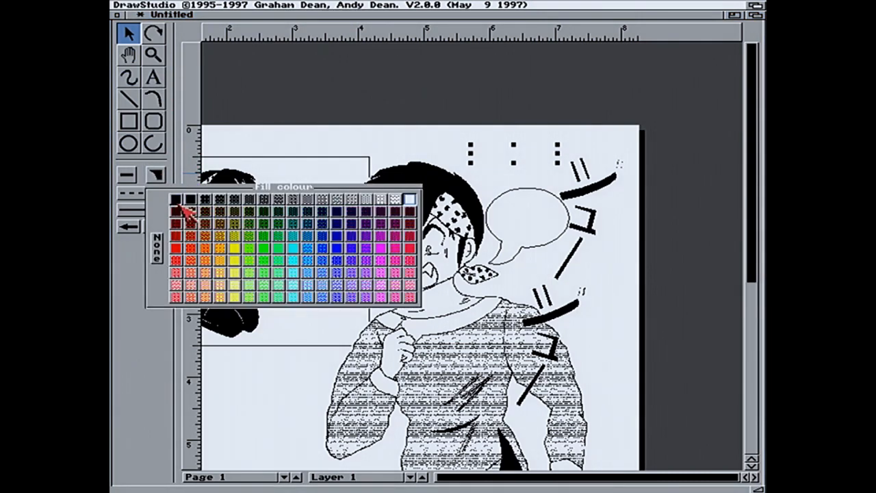
pyautogui.click(180, 202)
pyautogui.moveTo(550, 177); pyautogui.dragTo(526, 203)
pyautogui.click(535, 142)
pyautogui.click(534, 157)
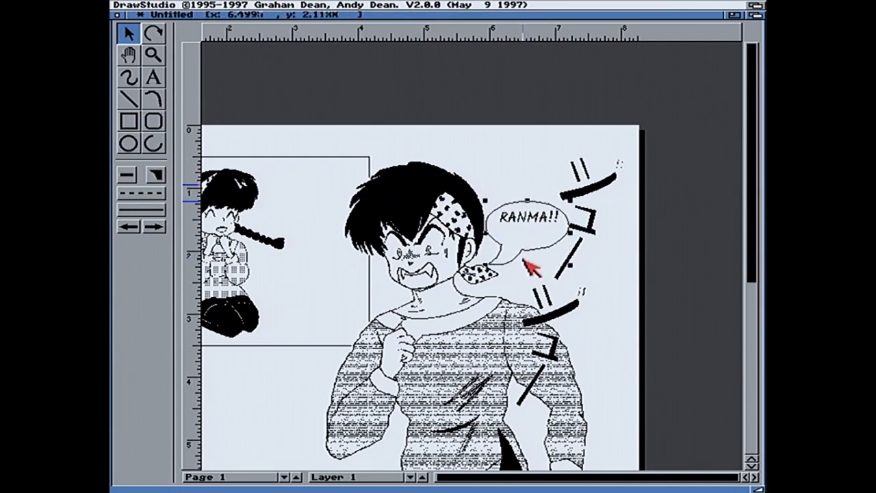
# Move the "RANMA!!" text slightly down to centre it vertically in the speech bubble
pyautogui.doubleClick(525, 264)
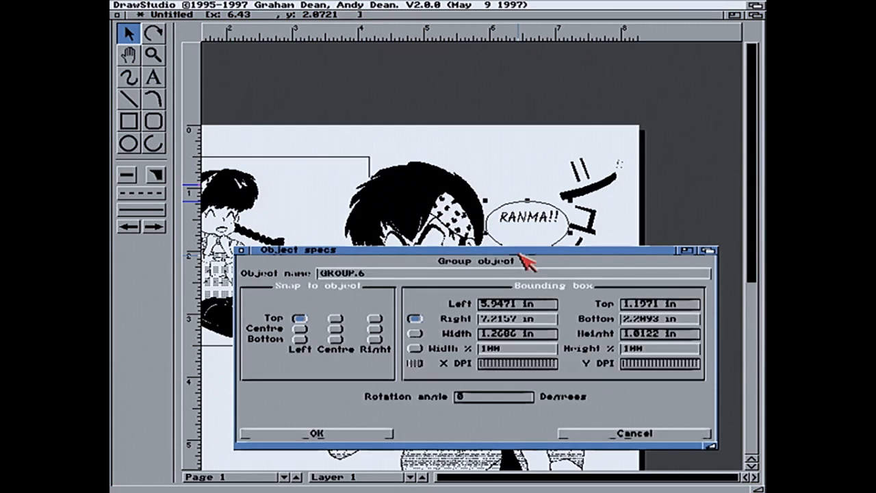
pyautogui.click(658, 431)
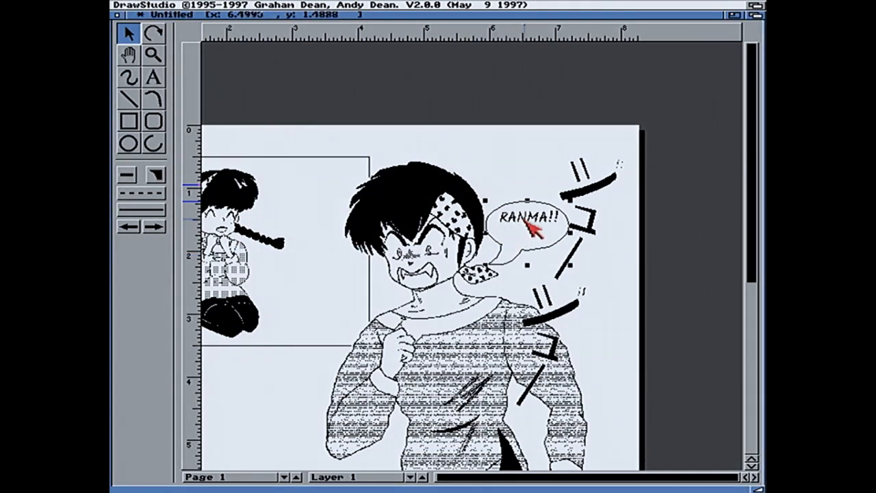
pyautogui.moveTo(522, 216); pyautogui.dragTo(520, 223)
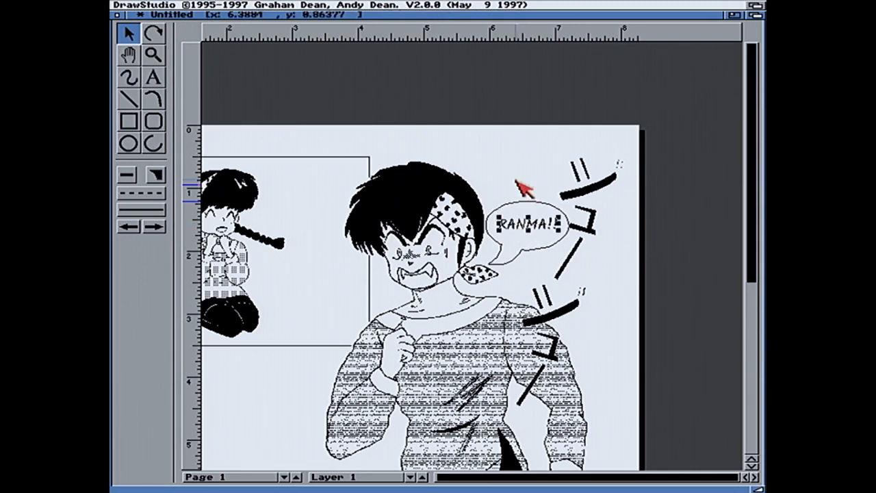
pyautogui.click(532, 235)
pyautogui.moveTo(532, 235); pyautogui.dragTo(532, 236)
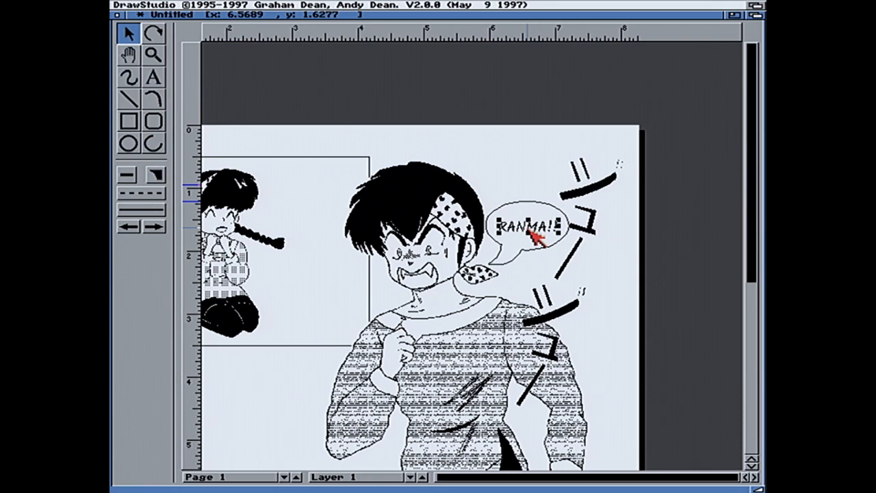
pyautogui.click(544, 174)
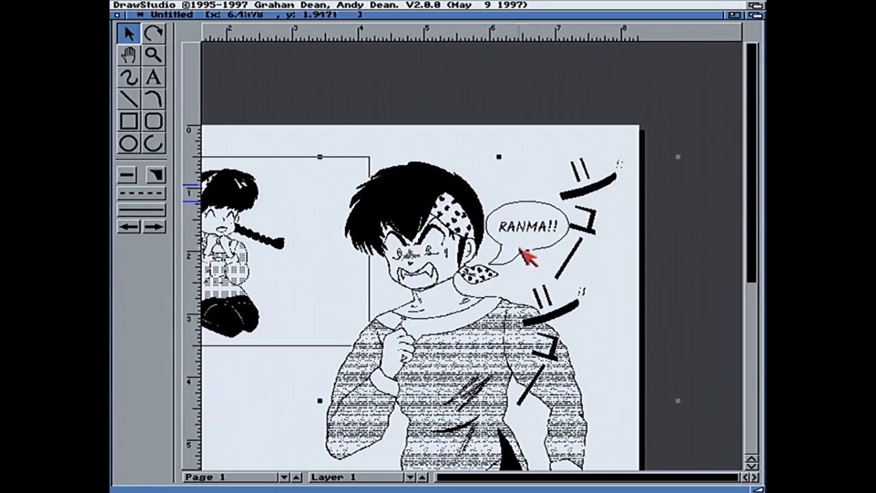
# Ungroup the speech bubble and narrow its tail by moving the right base point left along the bubble's outline
pyautogui.click(519, 255)
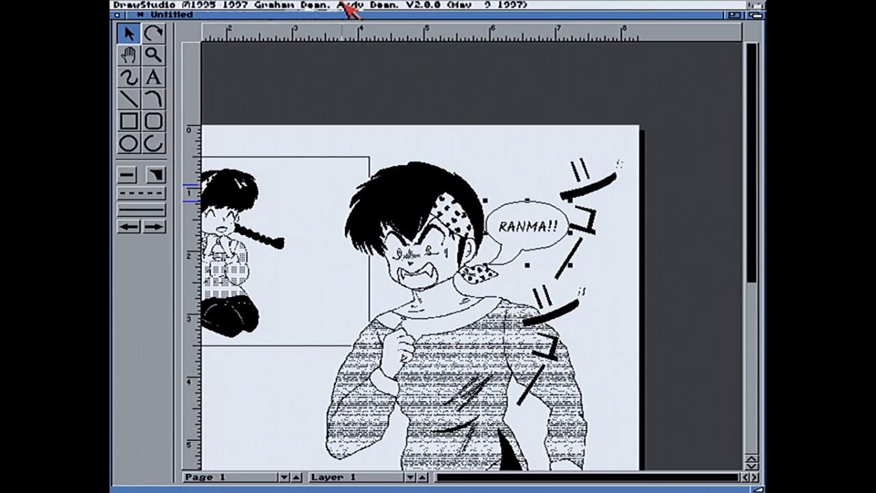
pyautogui.rightClick(237, 6)
pyautogui.rightClick(335, 43)
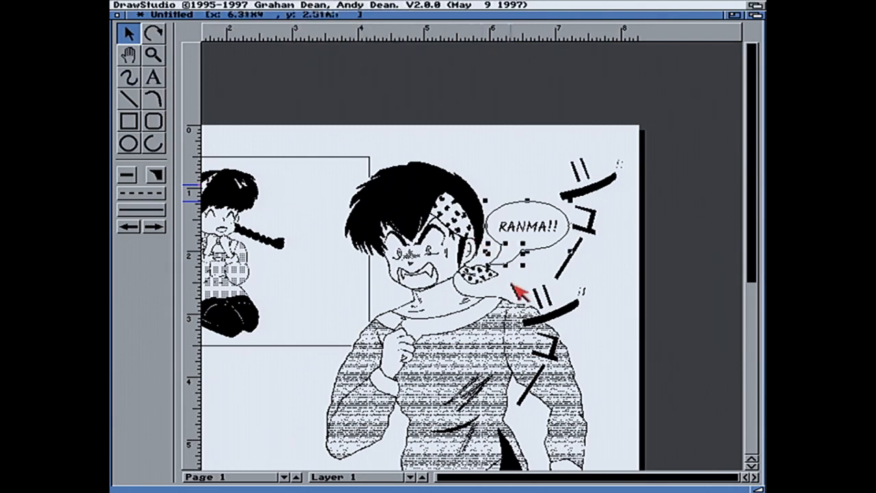
pyautogui.doubleClick(524, 256)
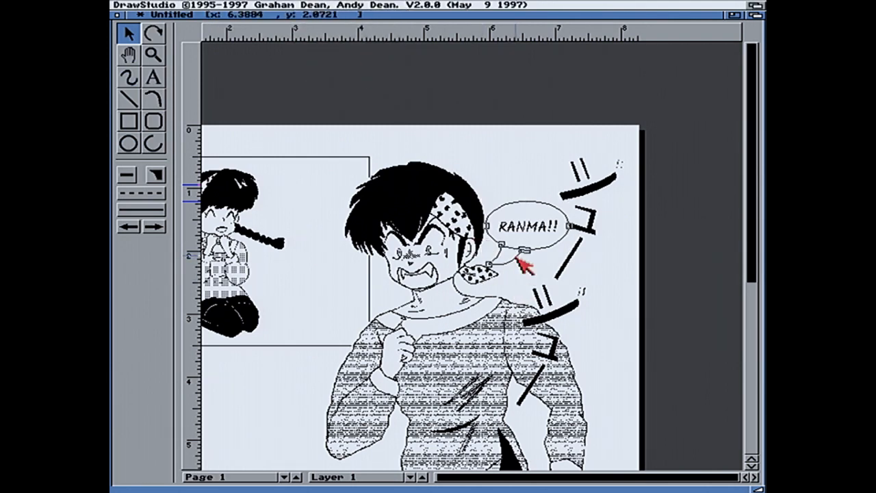
pyautogui.click(153, 54)
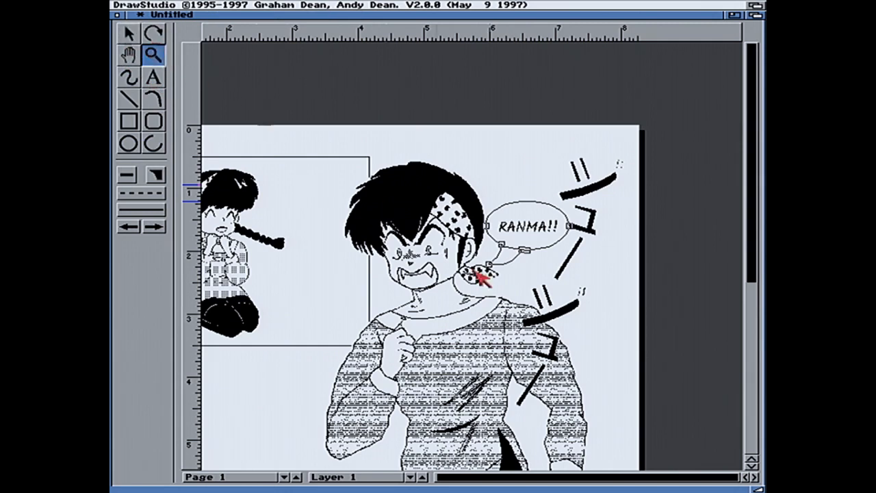
pyautogui.click(552, 308)
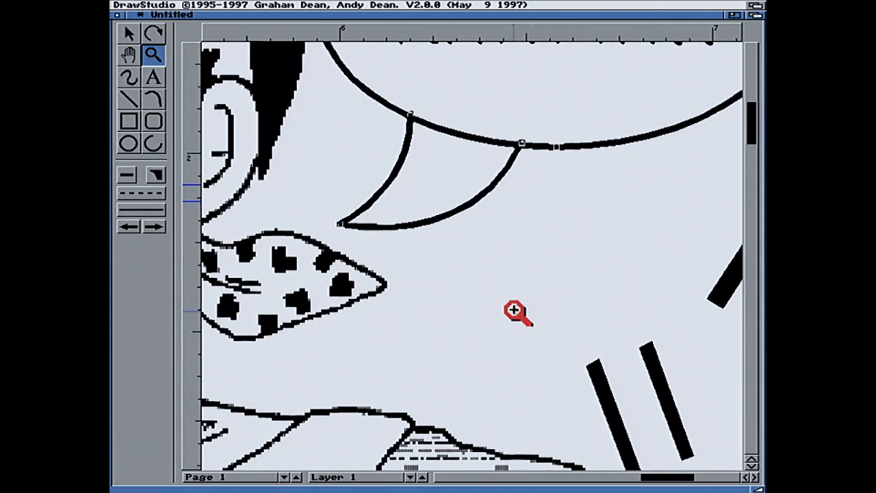
pyautogui.click(135, 39)
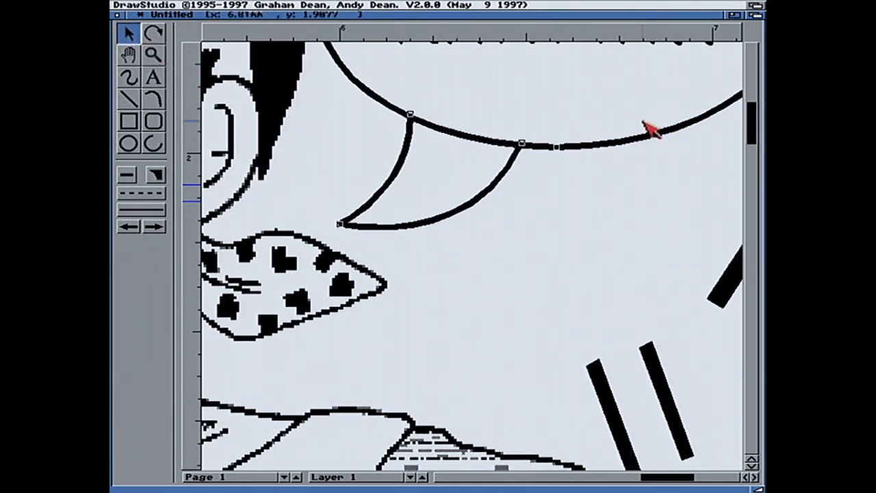
pyautogui.moveTo(530, 151); pyautogui.dragTo(494, 136)
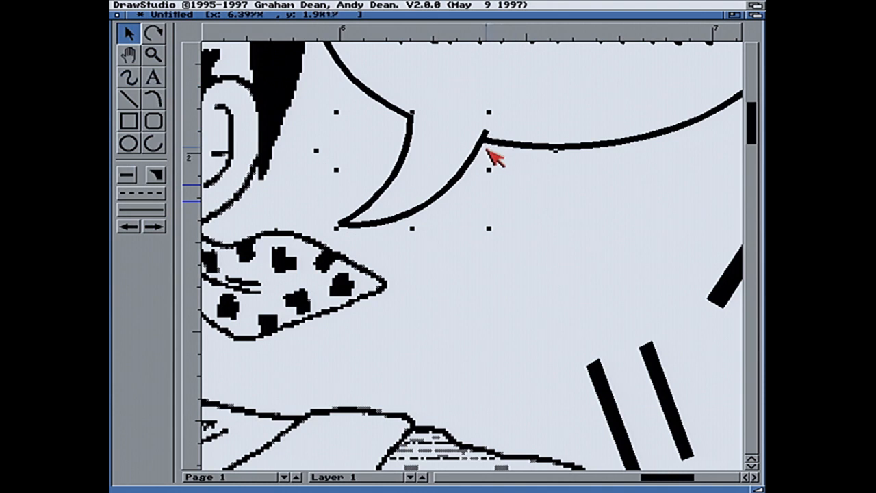
pyautogui.click(483, 140)
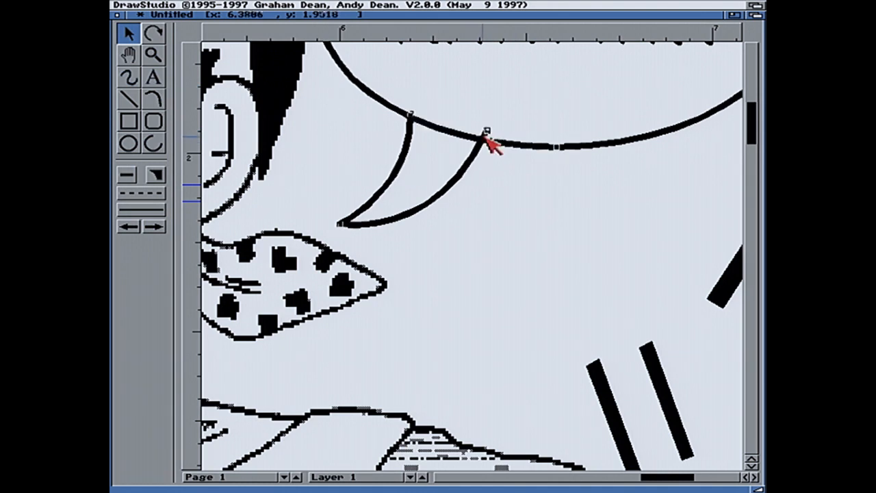
pyautogui.moveTo(483, 140); pyautogui.dragTo(481, 142)
pyautogui.click(538, 185)
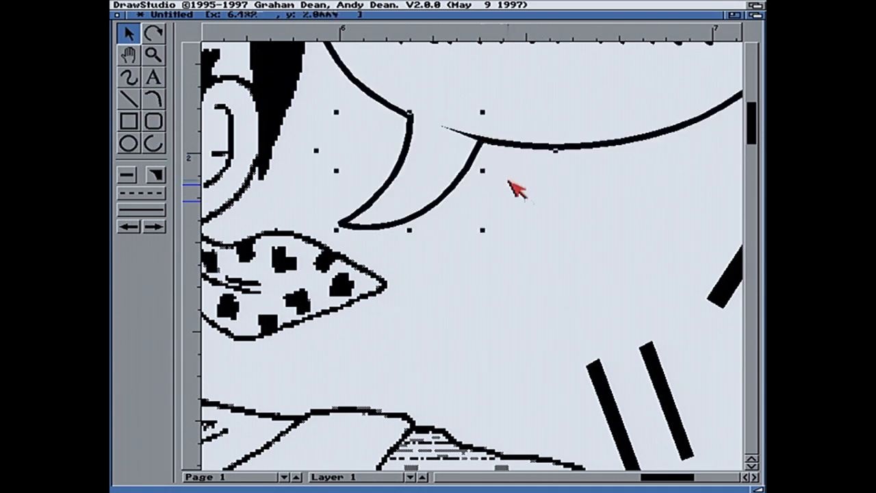
# Nudge the whole tail slightly up and to the right to align its base with the bubble's outline
pyautogui.click(478, 144)
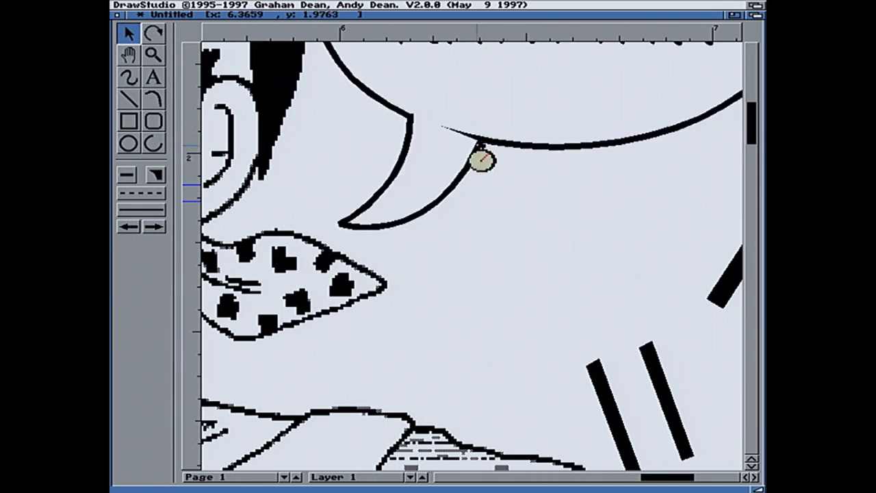
pyautogui.click(481, 143)
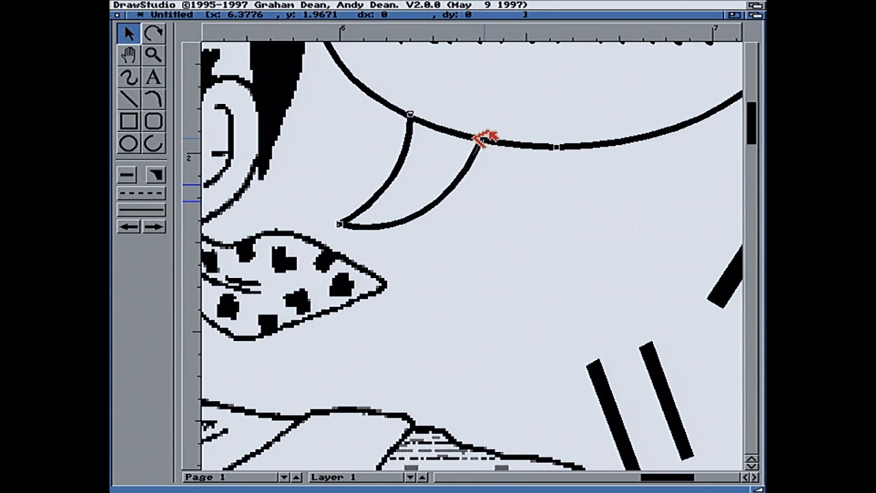
pyautogui.click(520, 175)
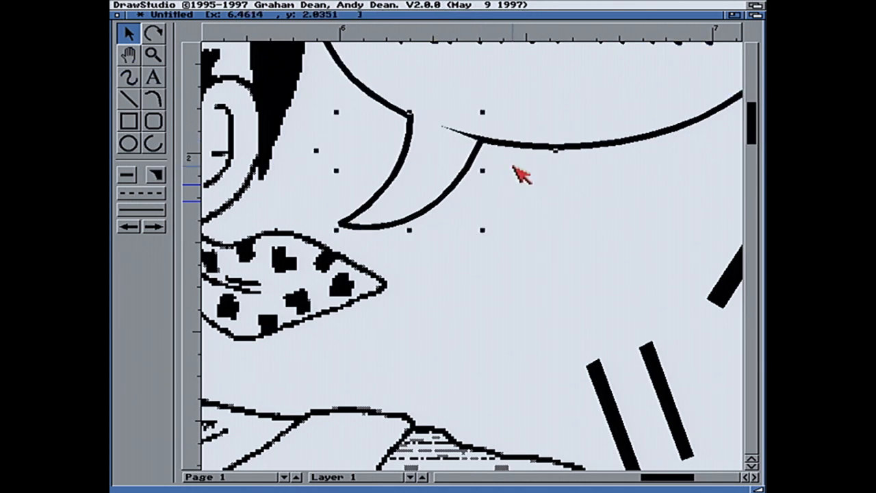
pyautogui.press('Up')
pyautogui.press('Up')
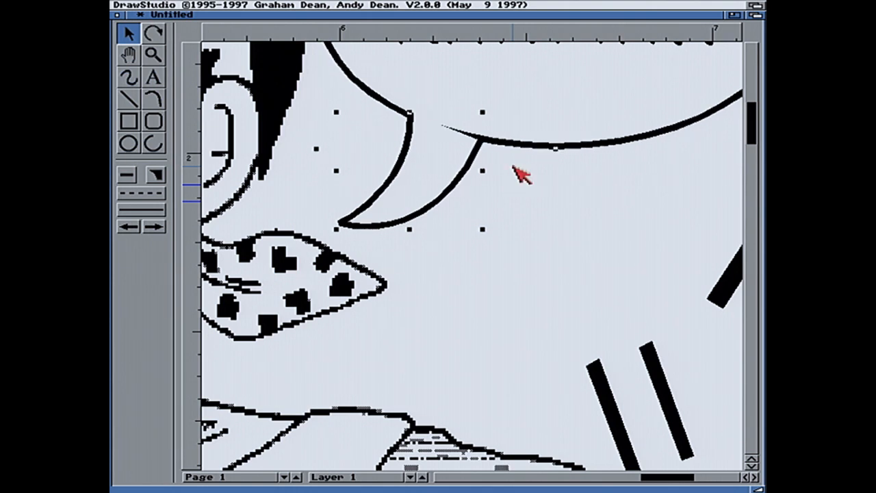
pyautogui.moveTo(477, 164)
pyautogui.mouseDown()
pyautogui.moveTo(488, 164)
pyautogui.moveTo(470, 162)
pyautogui.mouseUp()
pyautogui.click(602, 198)
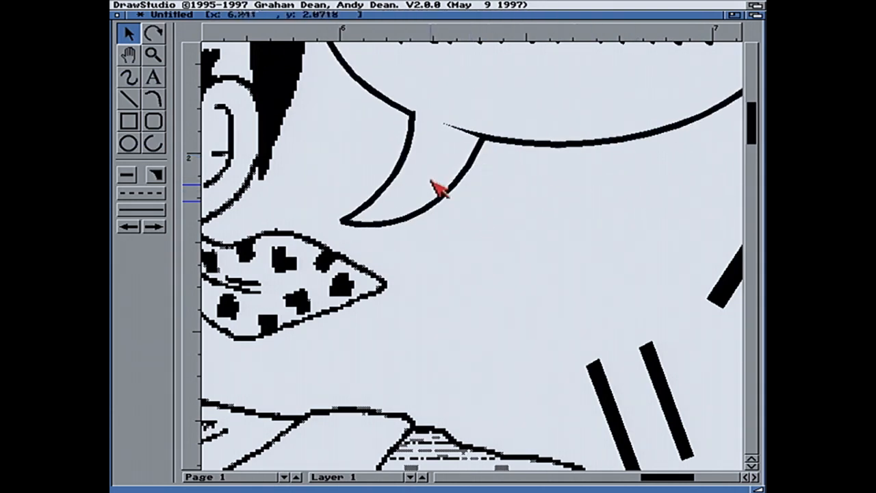
# Shift the tail to the right and lower its left base point so both edges join the bubble's outline cleanly
pyautogui.click(447, 197)
pyautogui.moveTo(447, 195); pyautogui.dragTo(468, 196)
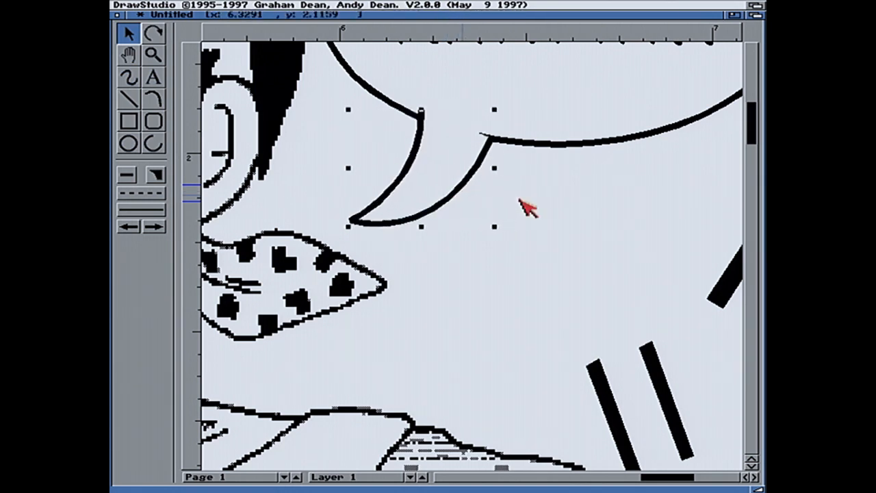
pyautogui.moveTo(475, 165); pyautogui.dragTo(477, 169)
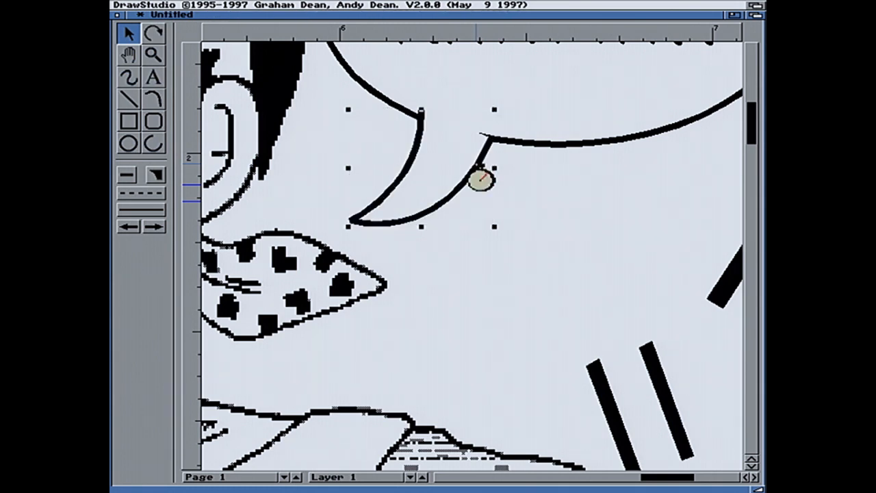
pyautogui.doubleClick(419, 149)
pyautogui.moveTo(421, 107); pyautogui.dragTo(426, 123)
pyautogui.click(577, 219)
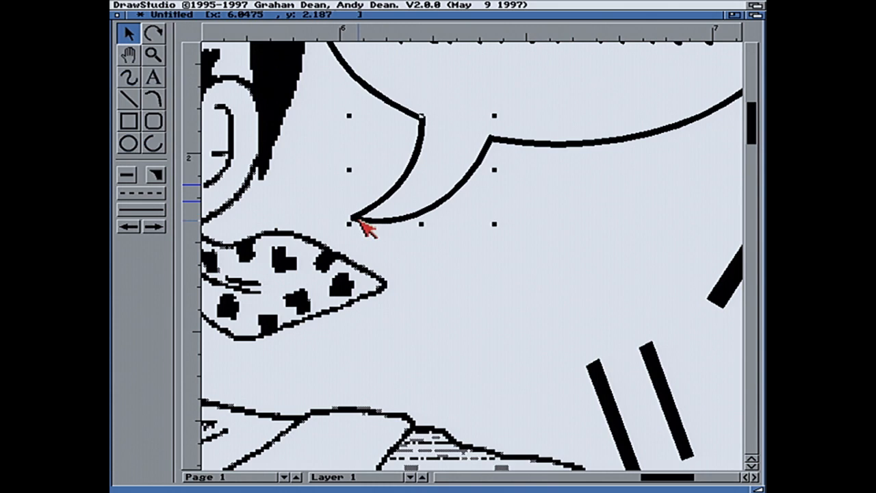
pyautogui.click(604, 235)
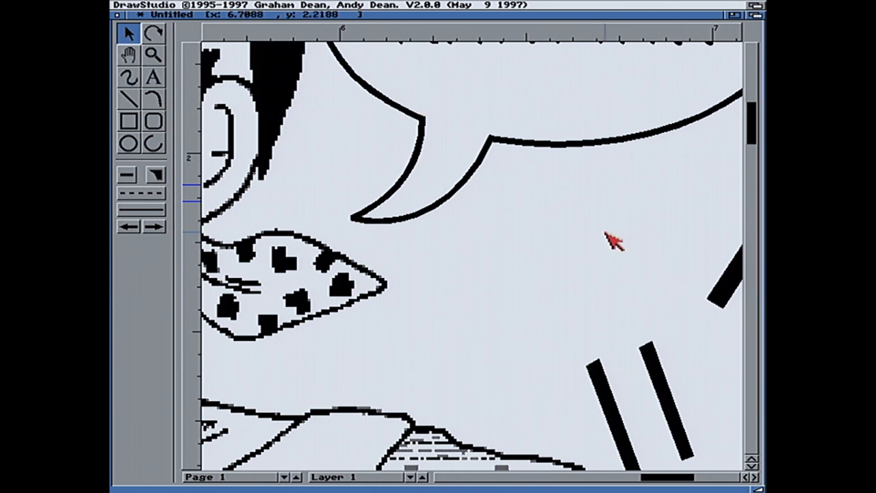
# Bring the empty space between the girl and the black-haired boy in the framed panel into close view
pyautogui.rightClick(246, 11)
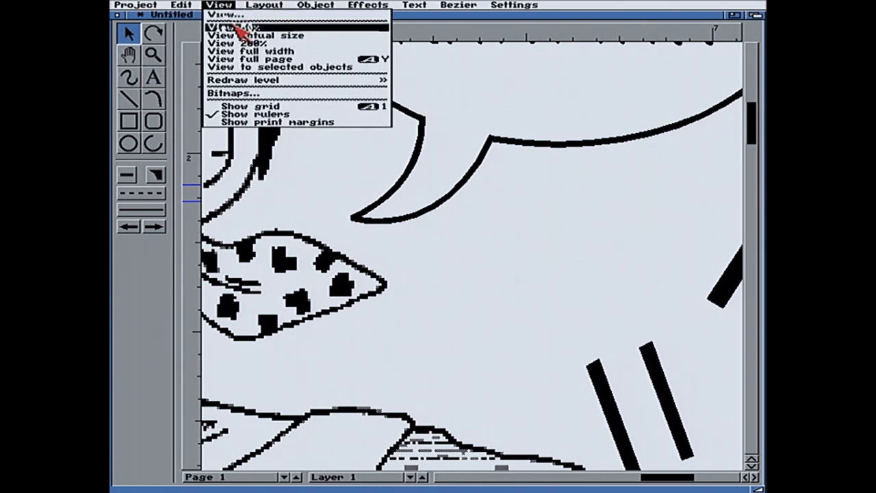
pyautogui.click(235, 34)
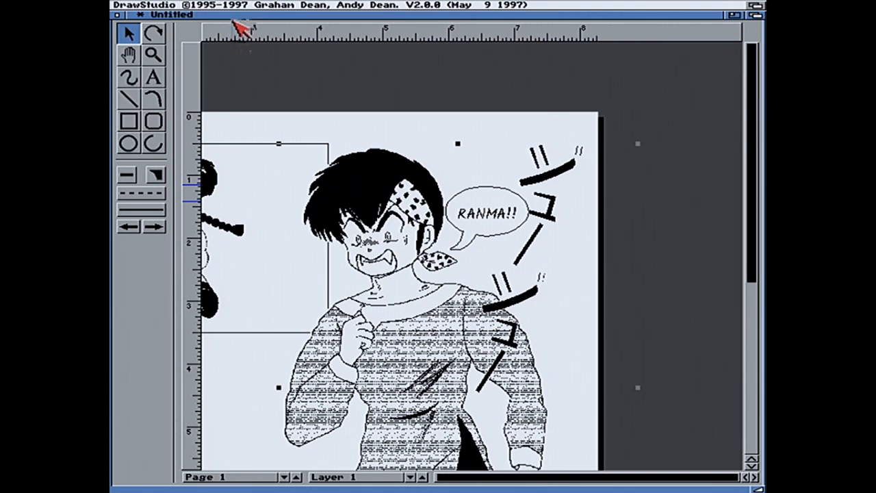
pyautogui.moveTo(607, 485); pyautogui.dragTo(550, 482)
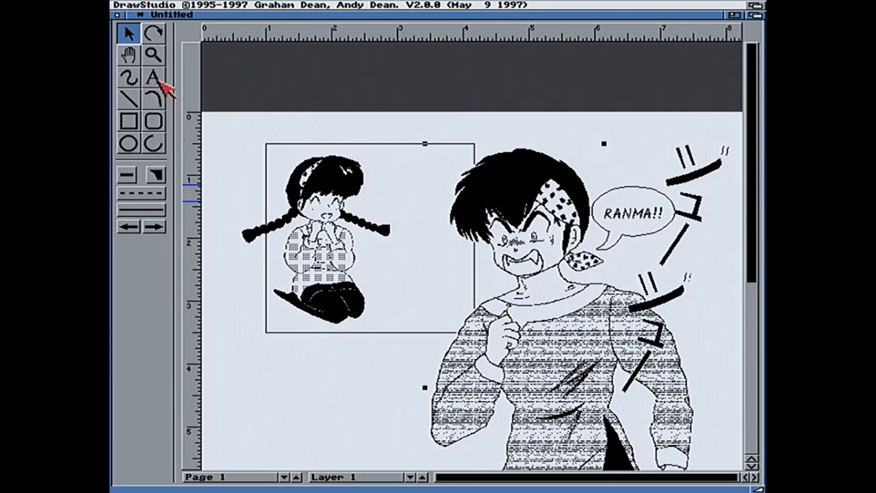
pyautogui.click(154, 55)
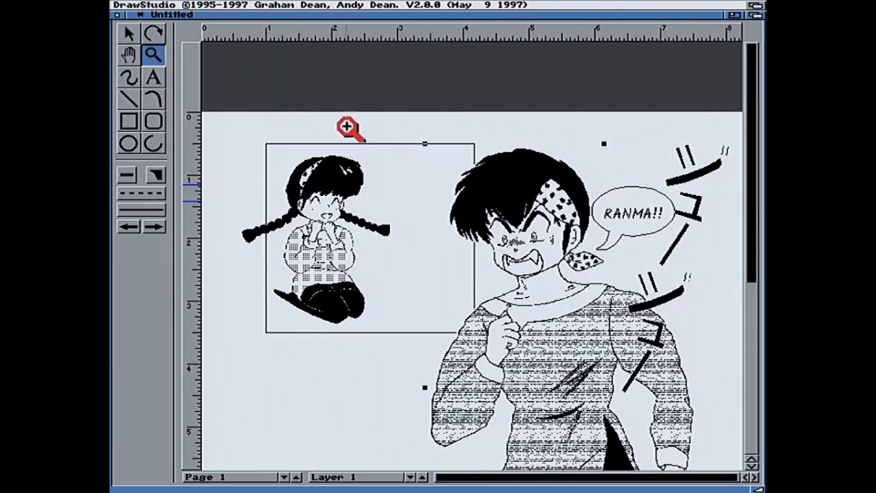
pyautogui.click(533, 218)
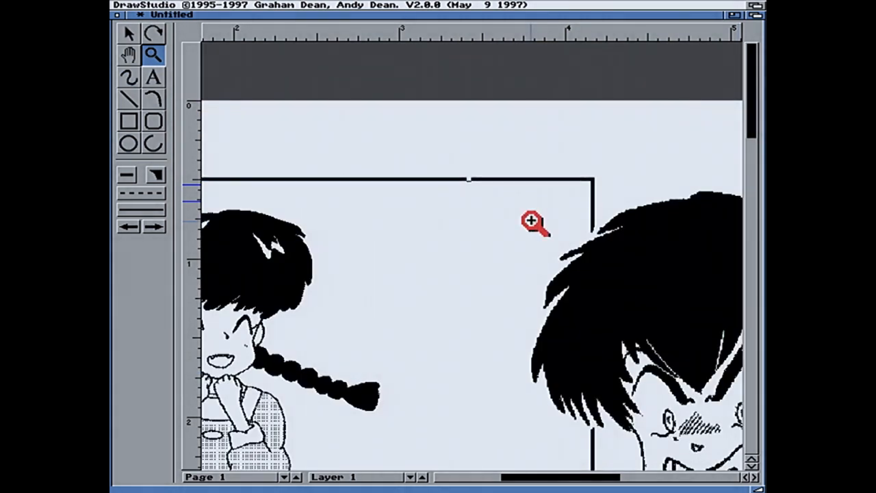
pyautogui.click(154, 77)
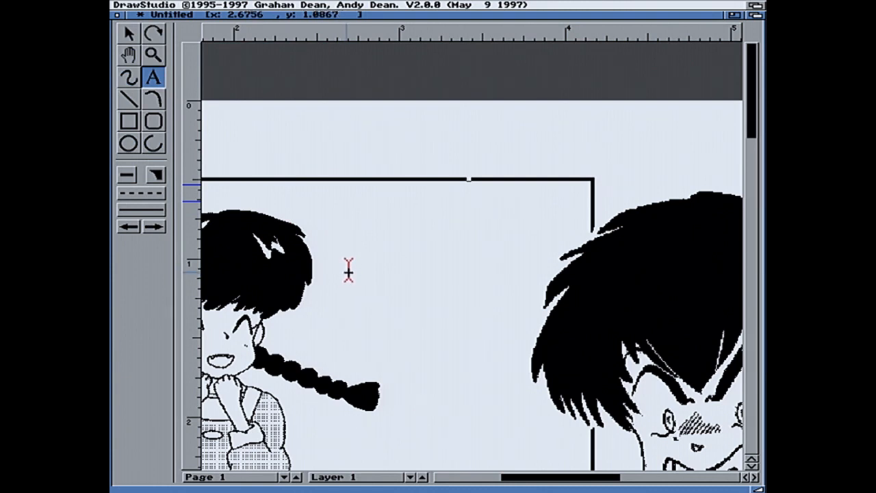
pyautogui.click(153, 99)
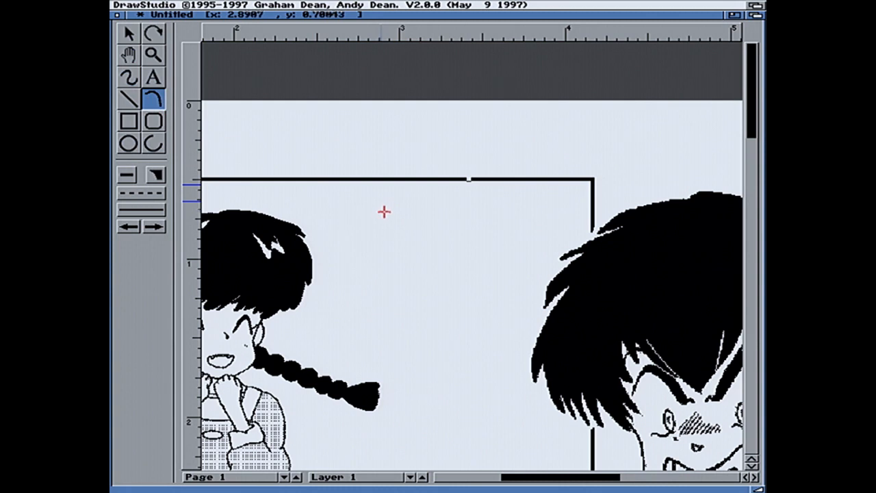
pyautogui.click(334, 231)
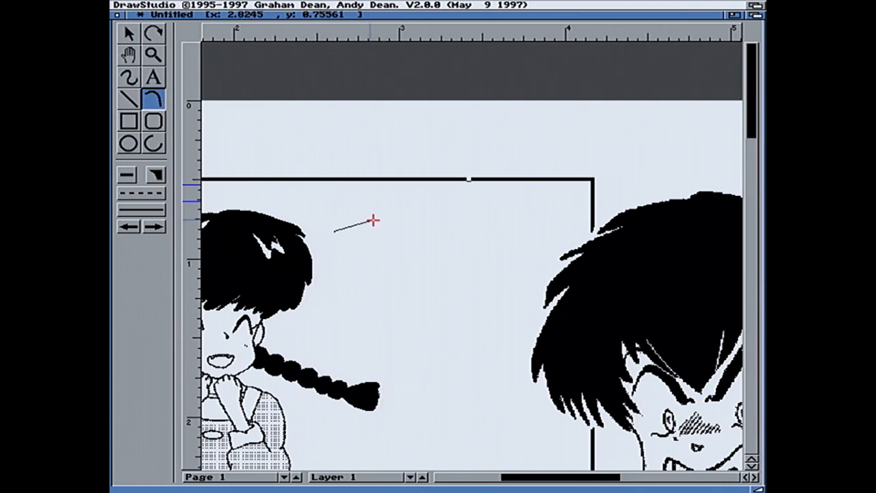
pyautogui.click(386, 256)
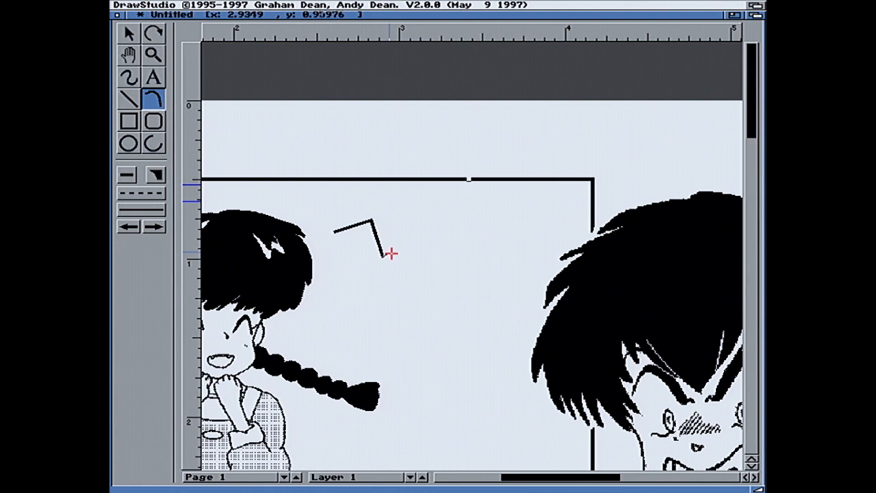
pyautogui.rightClick(386, 256)
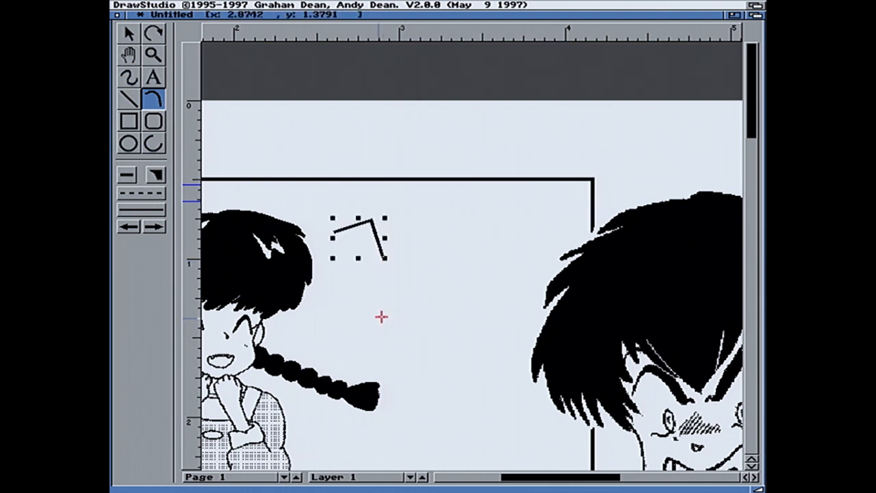
pyautogui.press('Delete')
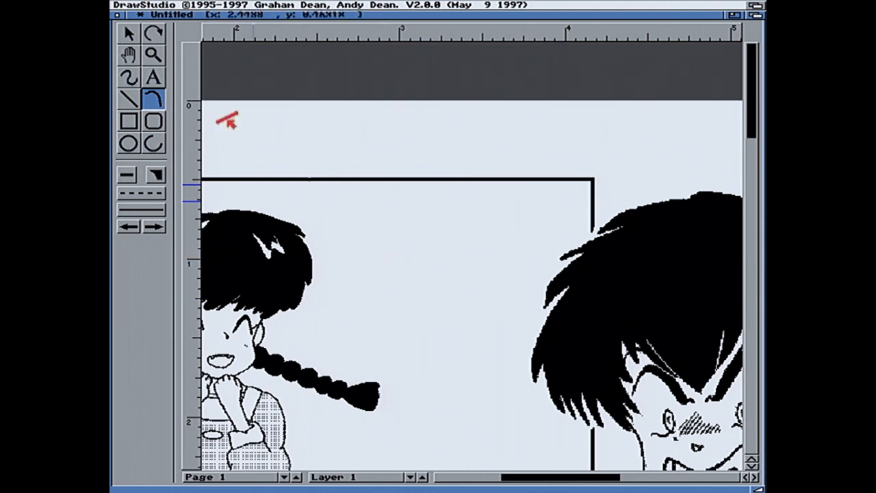
# Draw a closed, slightly tilted ユ-shaped outline beside the girl's hair in the framed panel
pyautogui.click(345, 221)
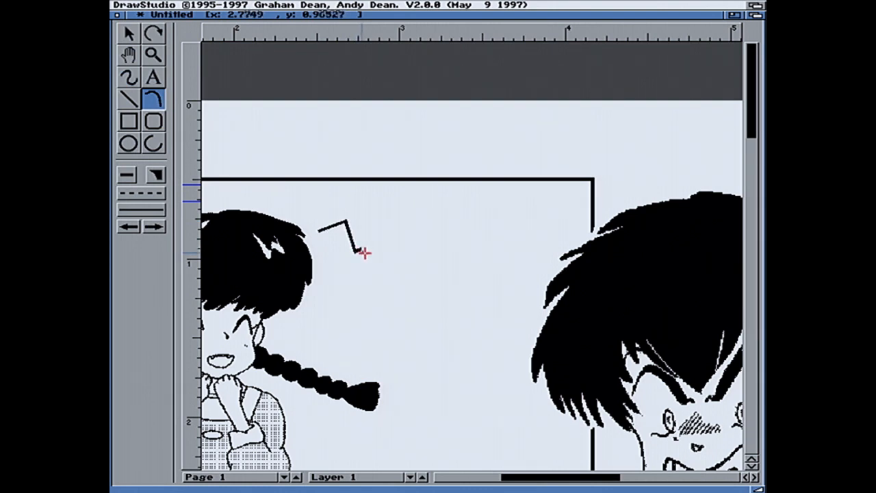
pyautogui.click(364, 253)
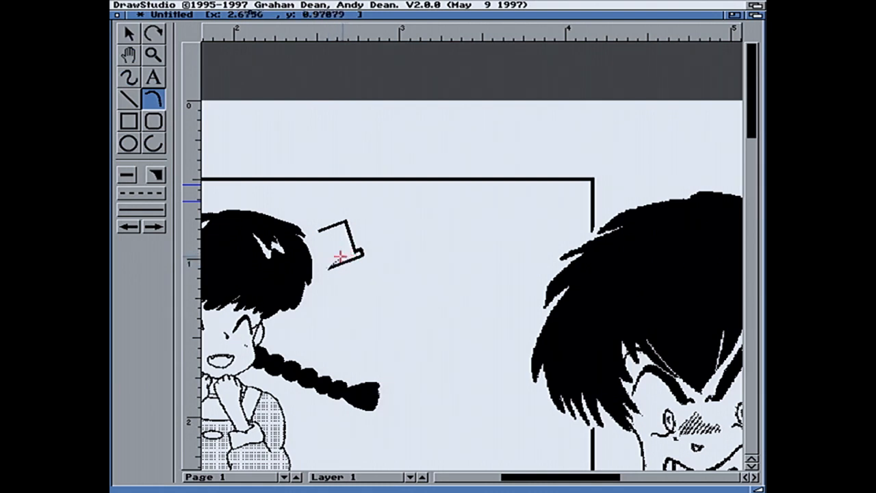
pyautogui.click(326, 264)
pyautogui.click(350, 255)
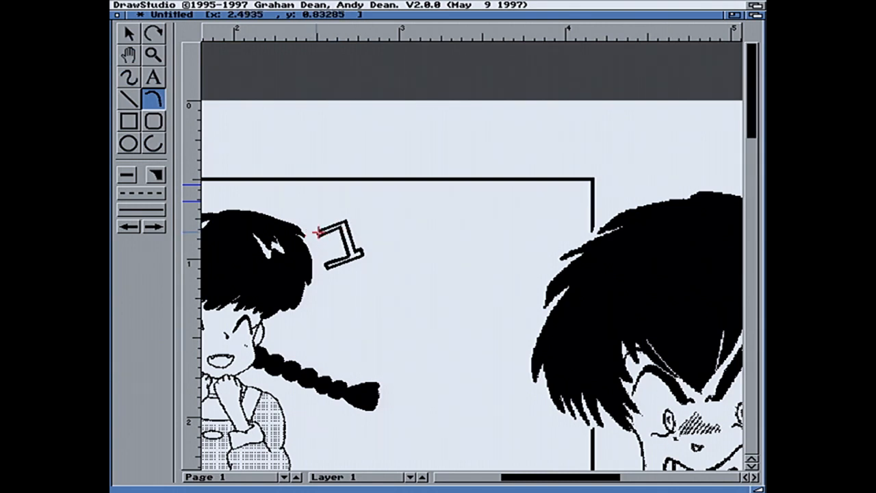
pyautogui.click(318, 233)
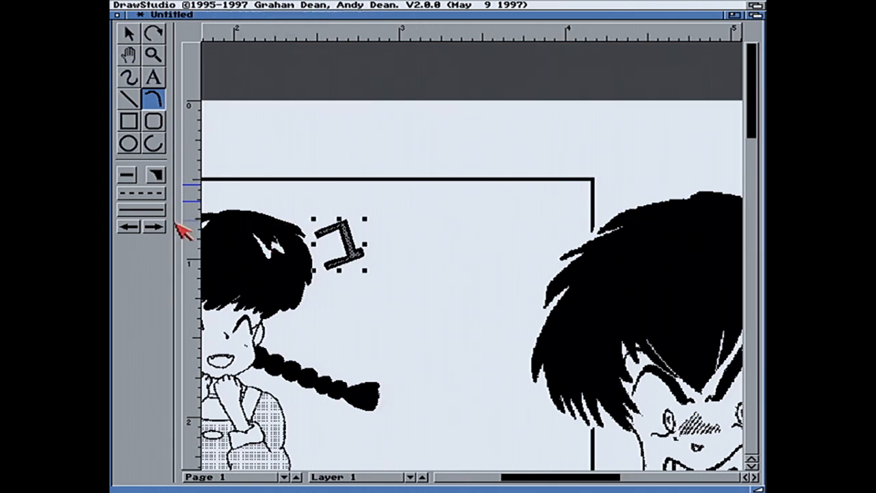
# Ungroup the sound-effect lettering beside the "RANMA!!" bubble and place a smaller copy in the framed panel beside the girl
pyautogui.click(345, 212)
pyautogui.press('Delete')
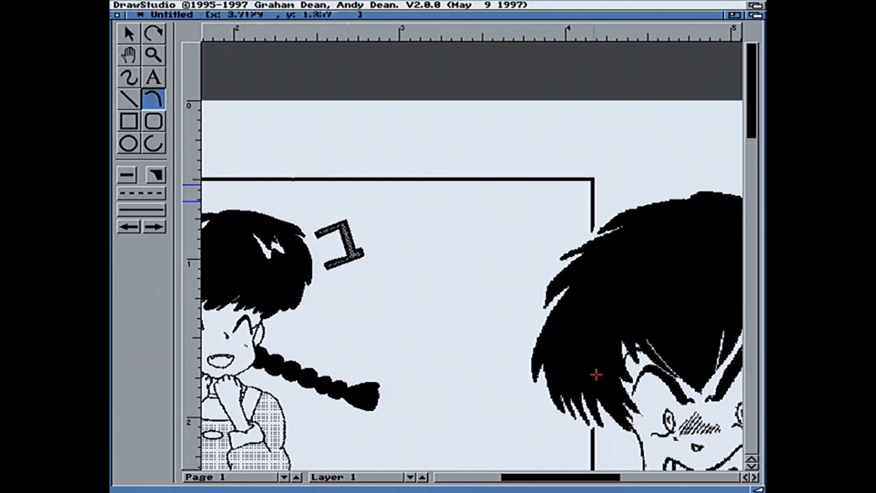
pyautogui.click(707, 477)
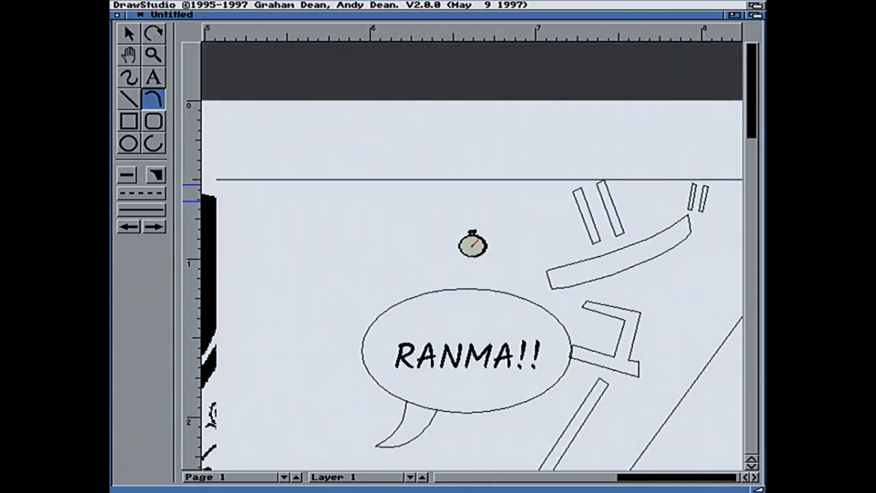
pyautogui.click(136, 33)
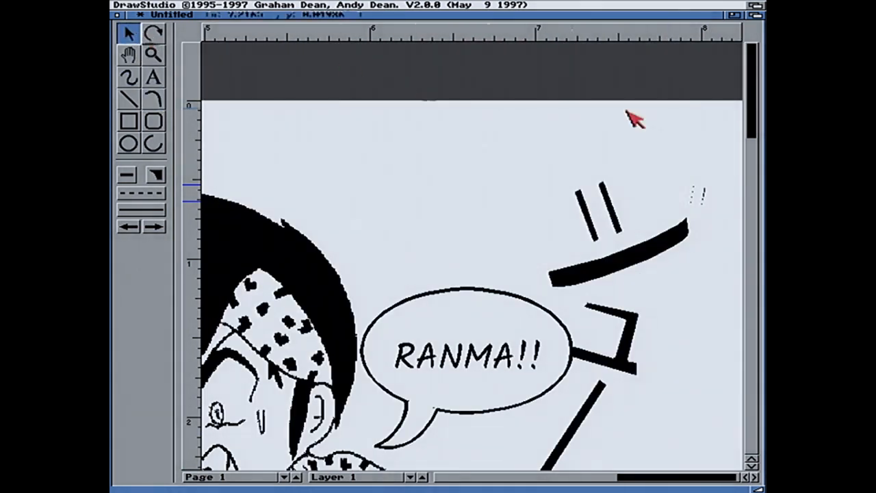
pyautogui.rightClick(711, 211)
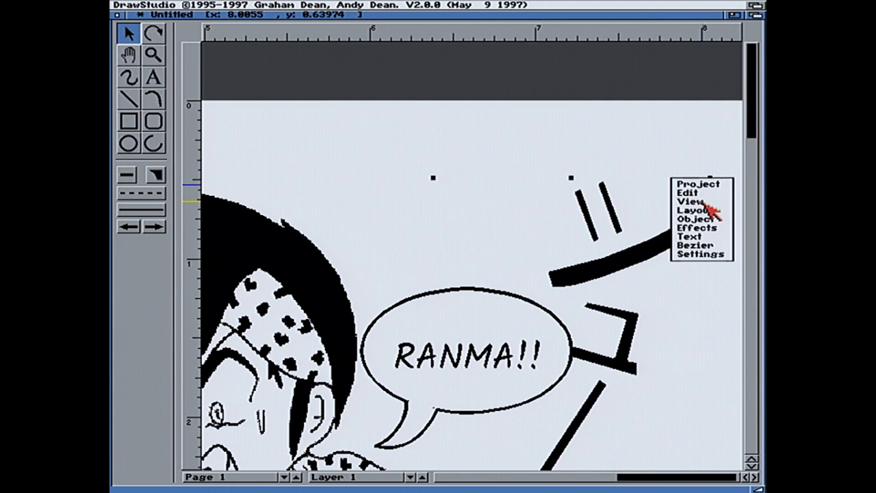
pyautogui.moveTo(703, 212)
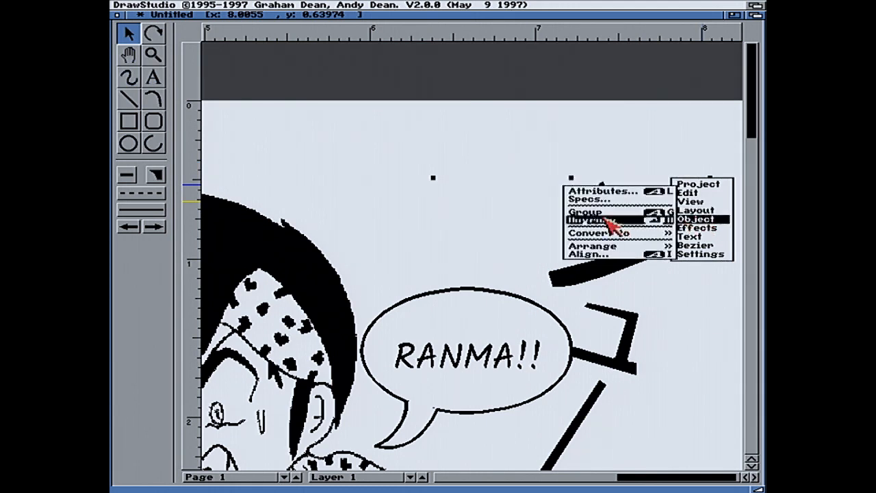
pyautogui.click(611, 220)
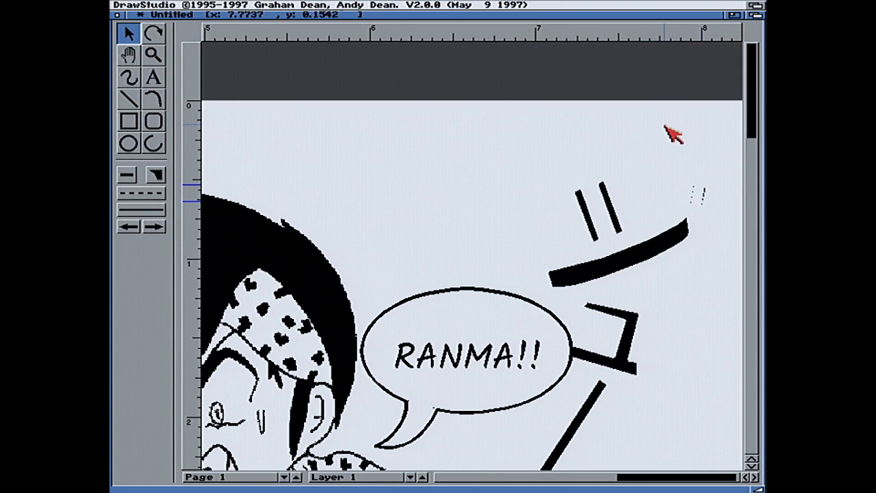
pyautogui.rightClick(677, 161)
pyautogui.moveTo(684, 196)
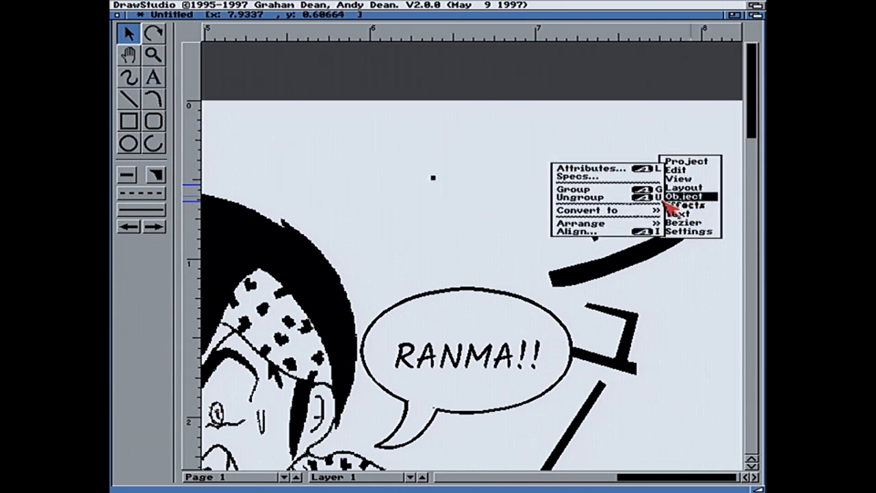
pyautogui.click(585, 199)
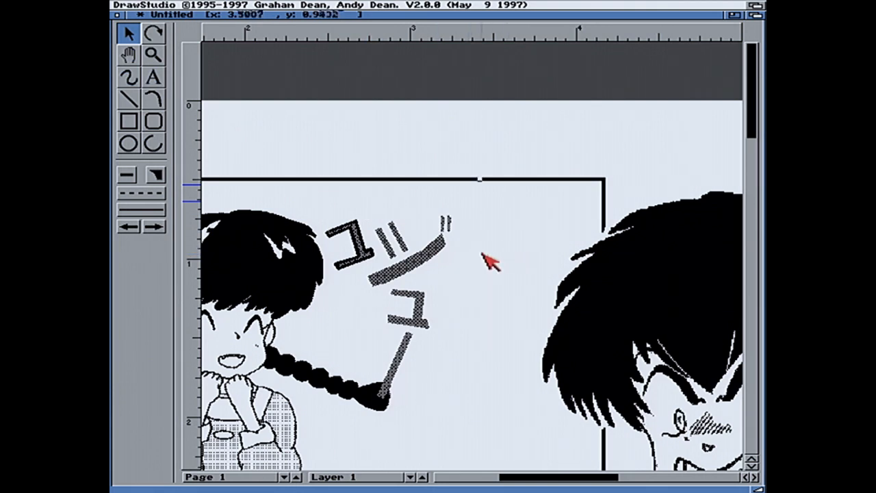
# Ungroup the copied sound-effect lettering in the framed panel into separate characters
pyautogui.rightClick(419, 268)
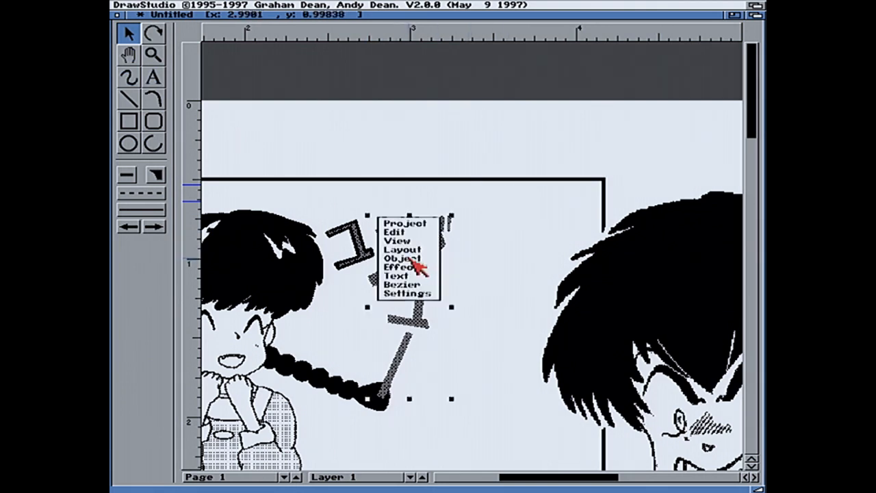
pyautogui.moveTo(402, 257)
pyautogui.click(441, 252)
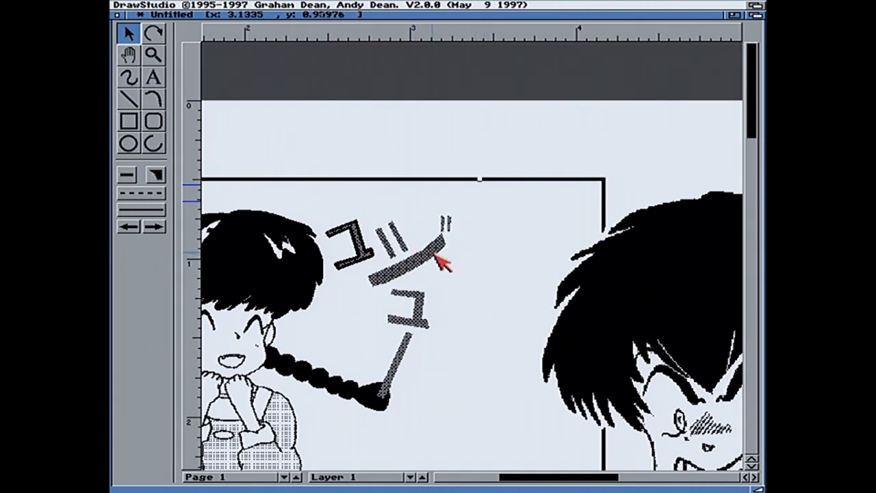
pyautogui.rightClick(442, 263)
pyautogui.moveTo(444, 265)
pyautogui.moveTo(425, 251)
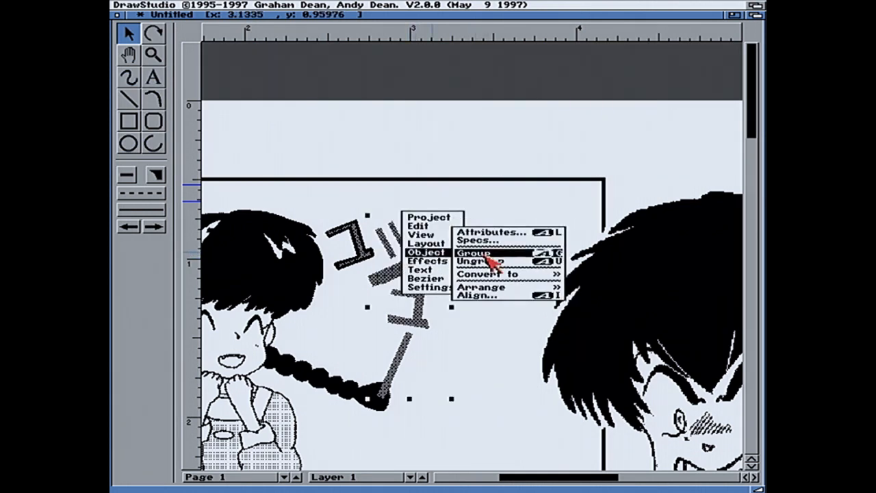
pyautogui.click(488, 260)
pyautogui.click(506, 262)
# Delete the large curved character, the ユ character and the long slash from the copied lettering, keeping the small double marks
pyautogui.click(427, 254)
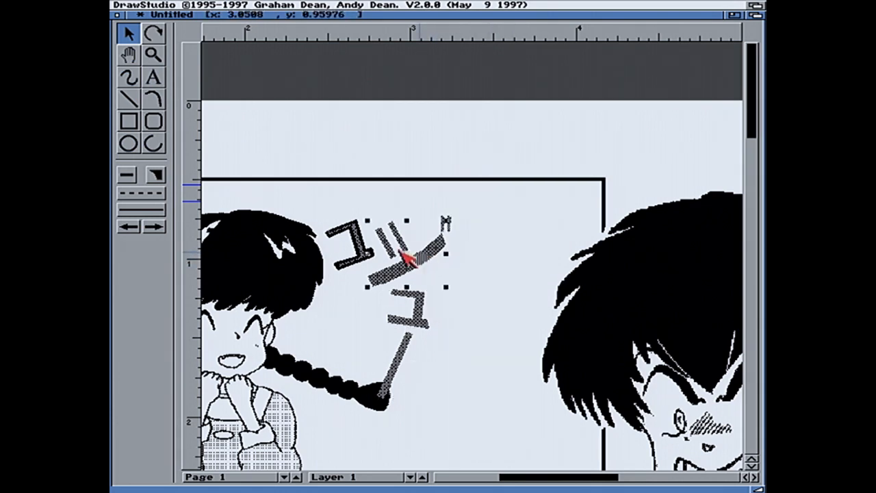
pyautogui.press('Delete')
pyautogui.click(427, 302)
pyautogui.press('Delete')
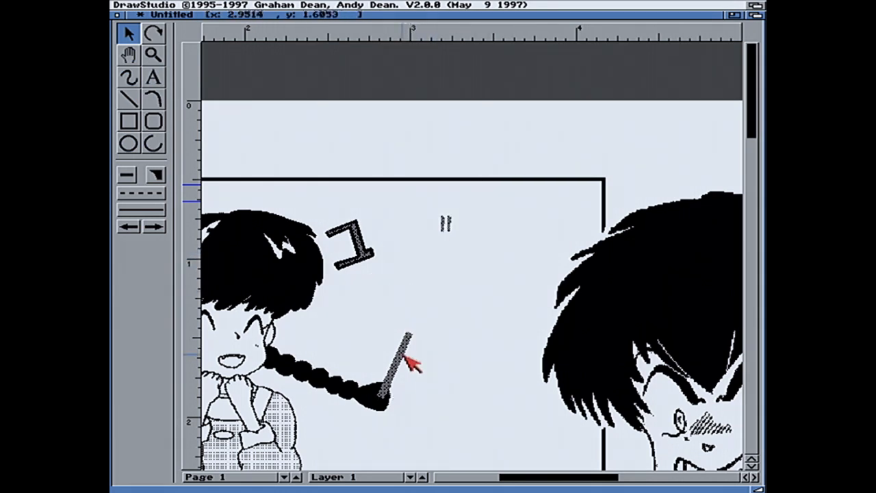
pyautogui.press('Delete')
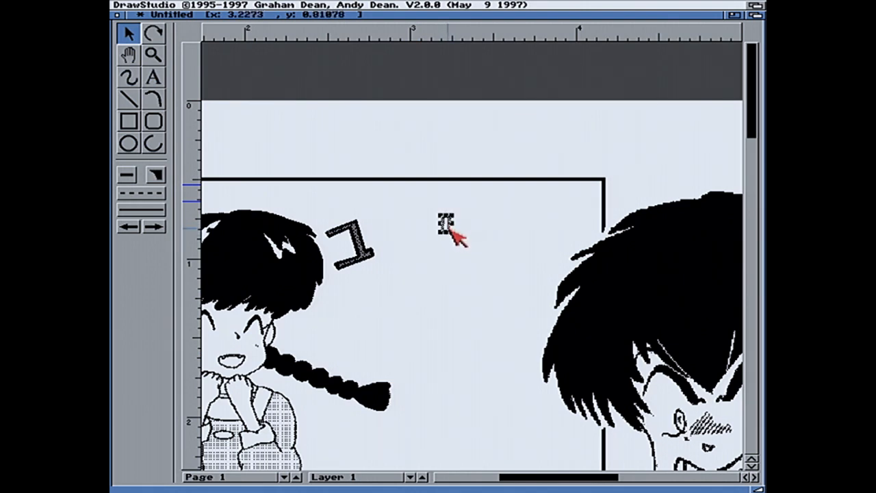
# Move the small double marks to just above the upper right corner of the hand-drawn ユ shape
pyautogui.moveTo(450, 227); pyautogui.dragTo(355, 225)
pyautogui.moveTo(366, 218); pyautogui.dragTo(366, 221)
pyautogui.click(421, 238)
# Remove the outline of the hand-drawn ユ shape and fill it with solid black
pyautogui.click(360, 246)
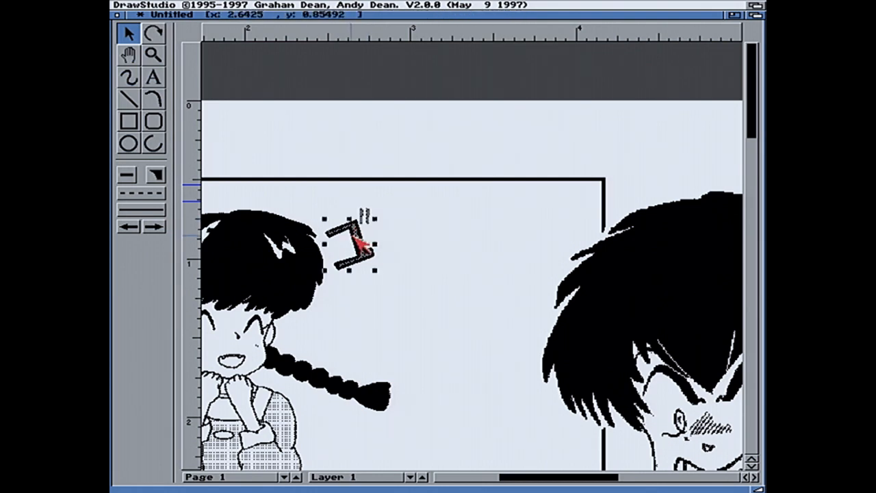
pyautogui.click(151, 177)
pyautogui.click(148, 246)
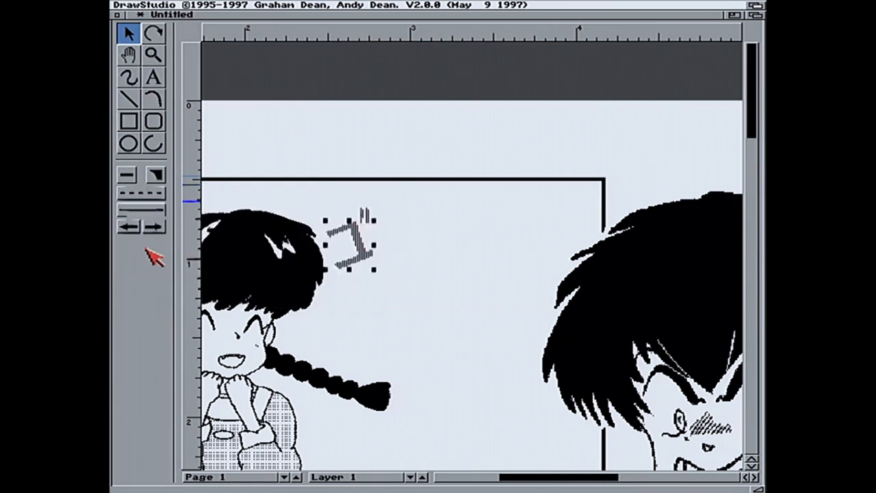
pyautogui.click(163, 179)
pyautogui.click(177, 199)
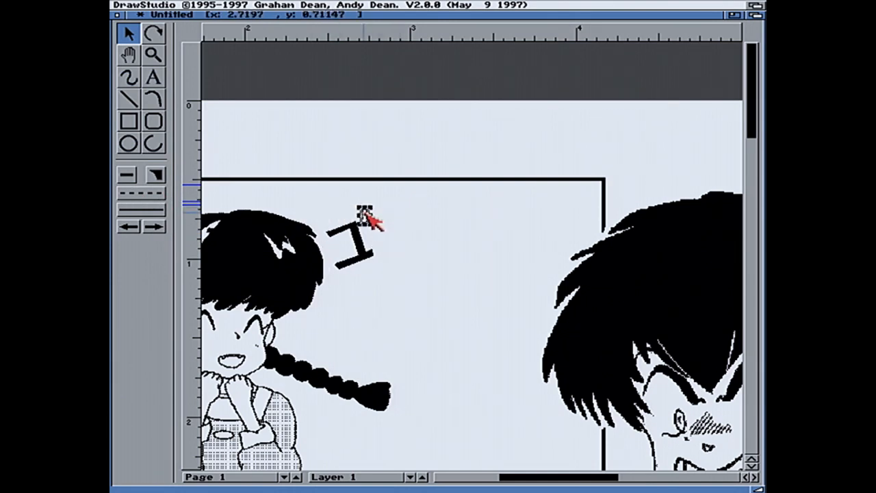
# Fill the small double marks above the hand-drawn ユ shape with solid black
pyautogui.click(160, 179)
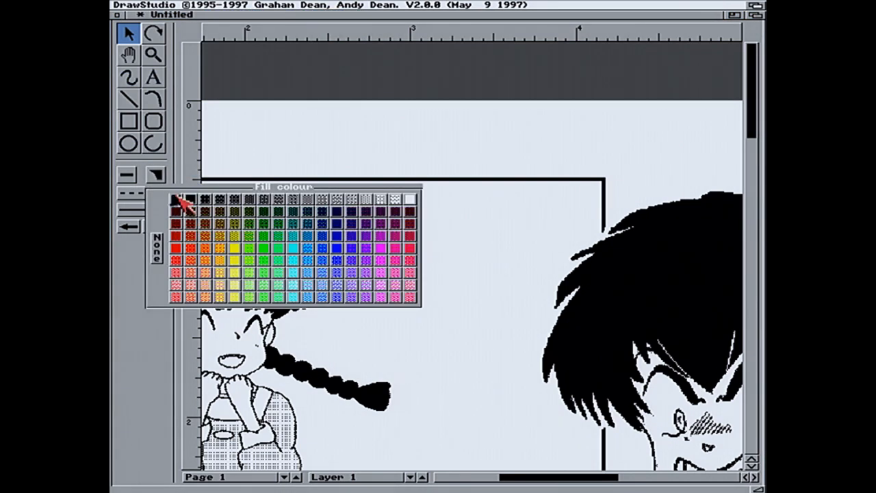
pyautogui.click(180, 200)
pyautogui.click(127, 175)
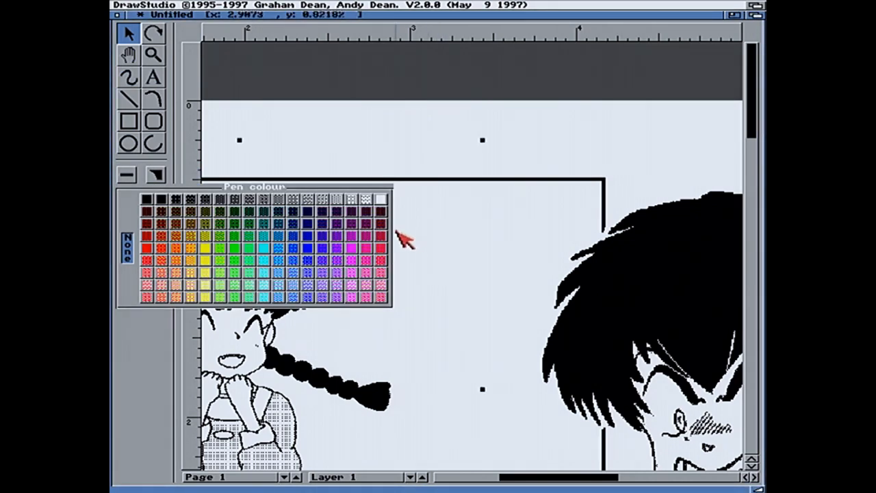
pyautogui.click(506, 241)
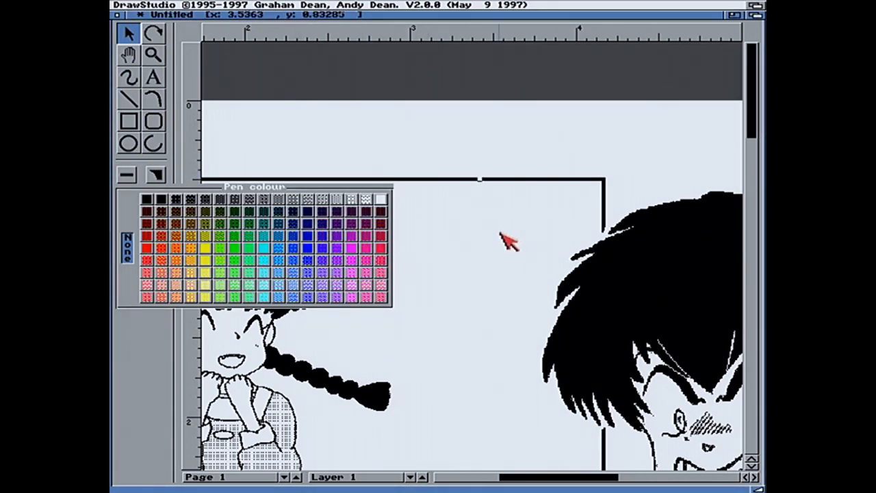
pyautogui.doubleClick(486, 237)
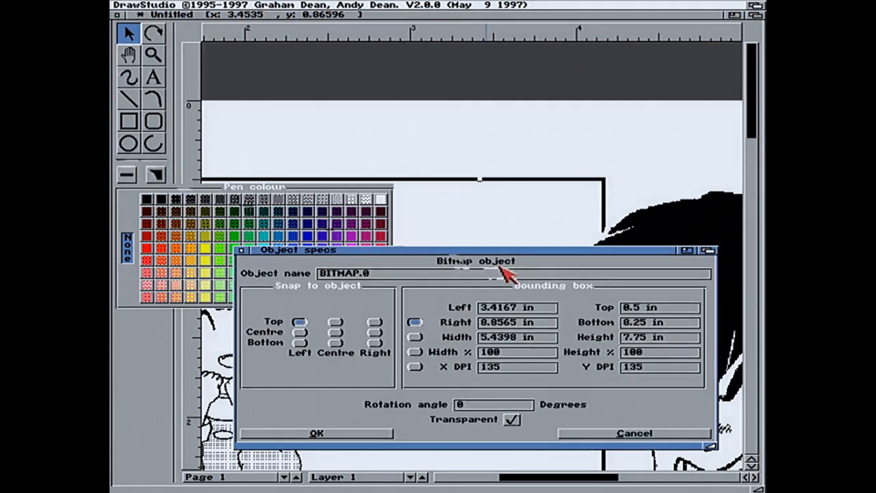
pyautogui.click(569, 435)
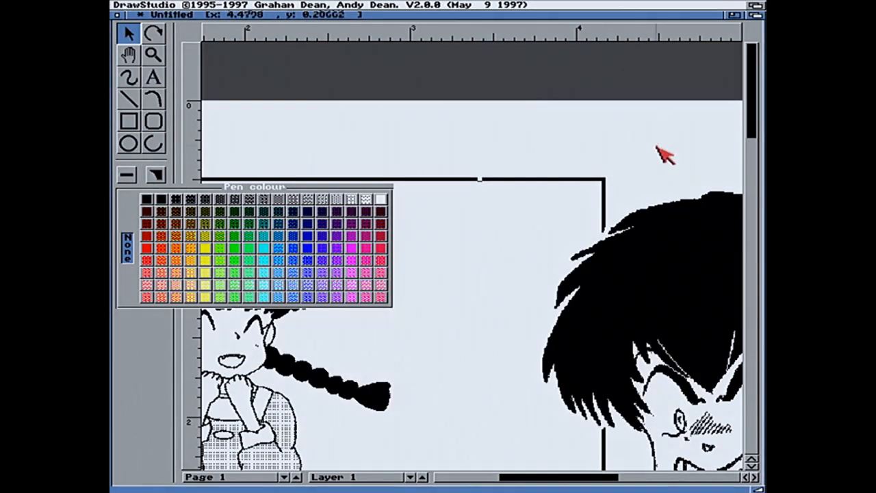
pyautogui.click(128, 176)
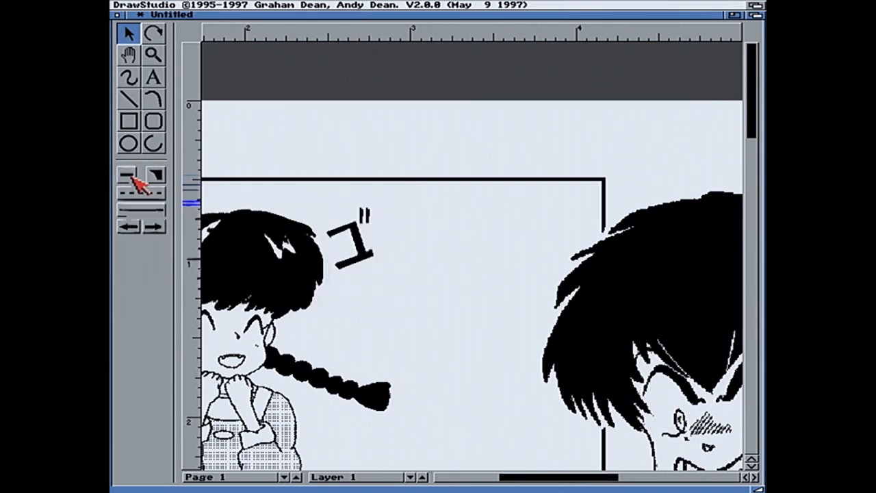
pyautogui.click(153, 100)
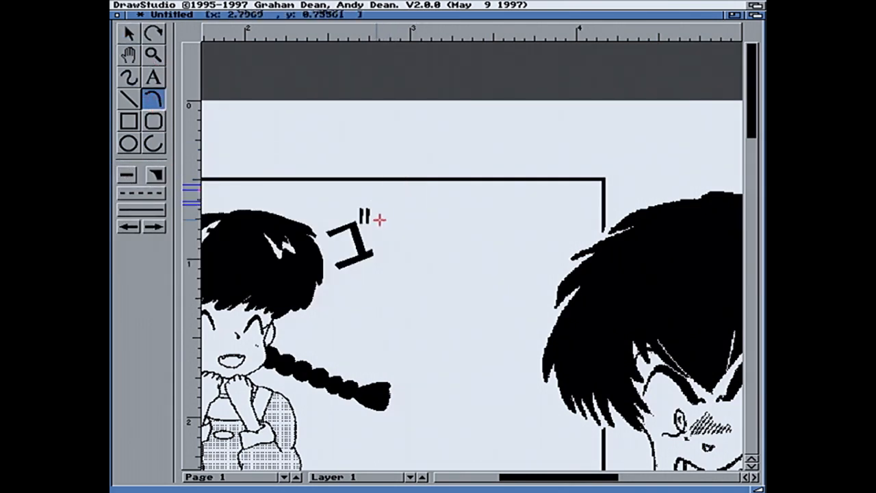
pyautogui.moveTo(385, 207); pyautogui.dragTo(381, 217)
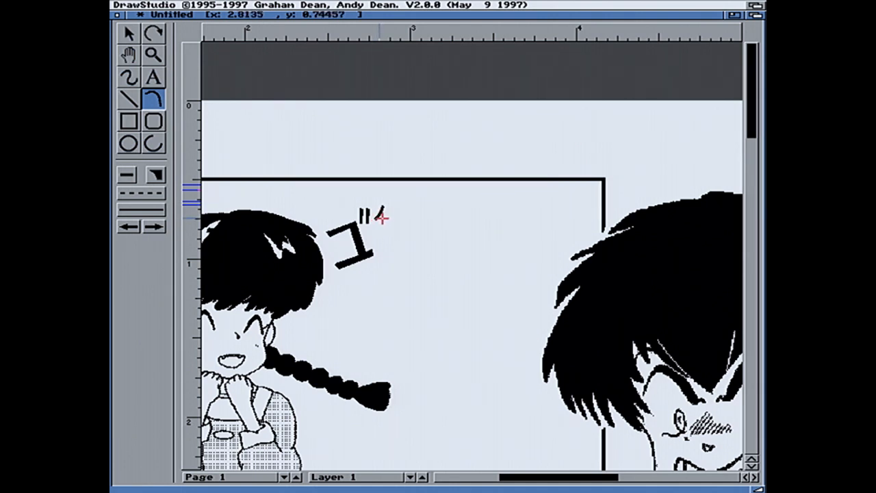
pyautogui.click(381, 220)
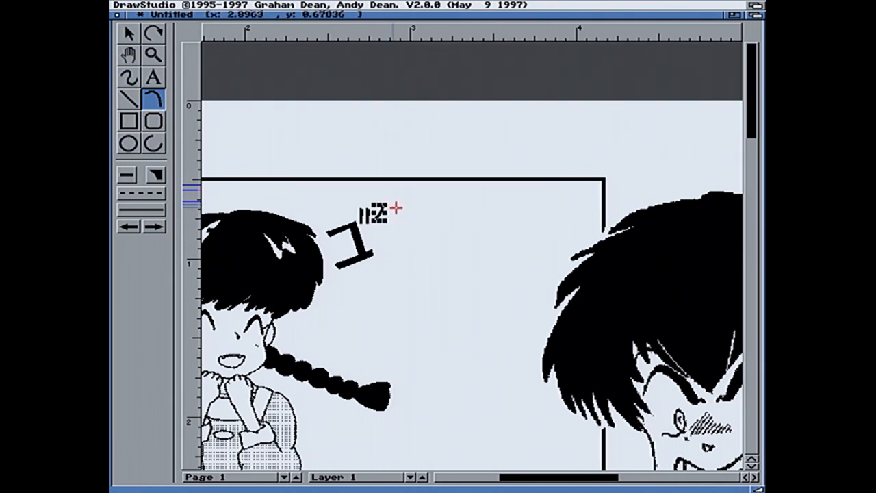
# Set the curve tool's fill colour to solid black for drawing the next character beside the small double marks
pyautogui.click(154, 55)
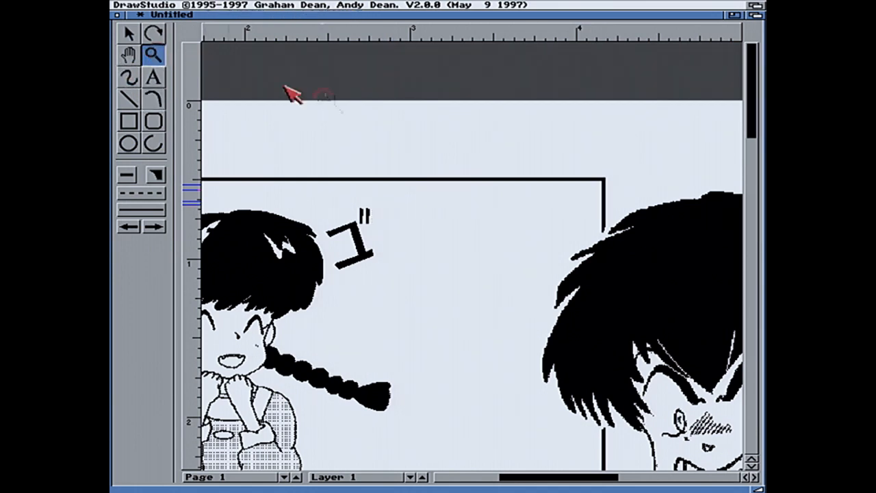
pyautogui.moveTo(322, 201); pyautogui.dragTo(545, 293)
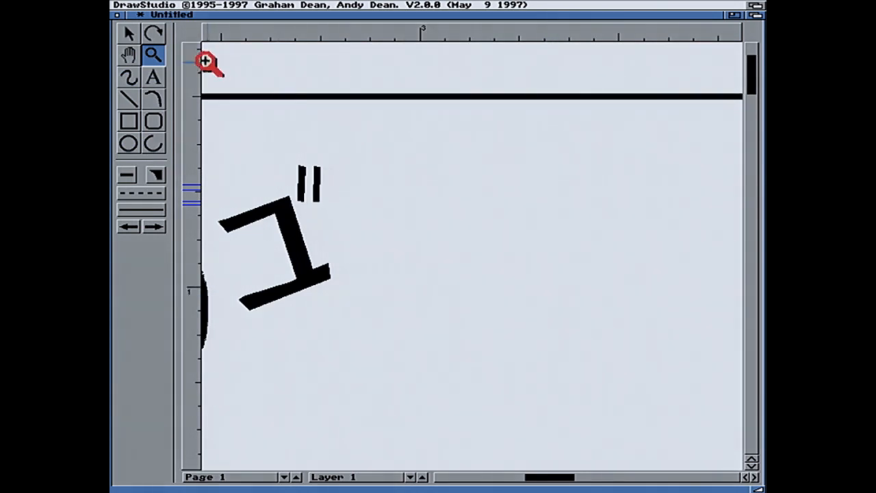
pyautogui.click(152, 102)
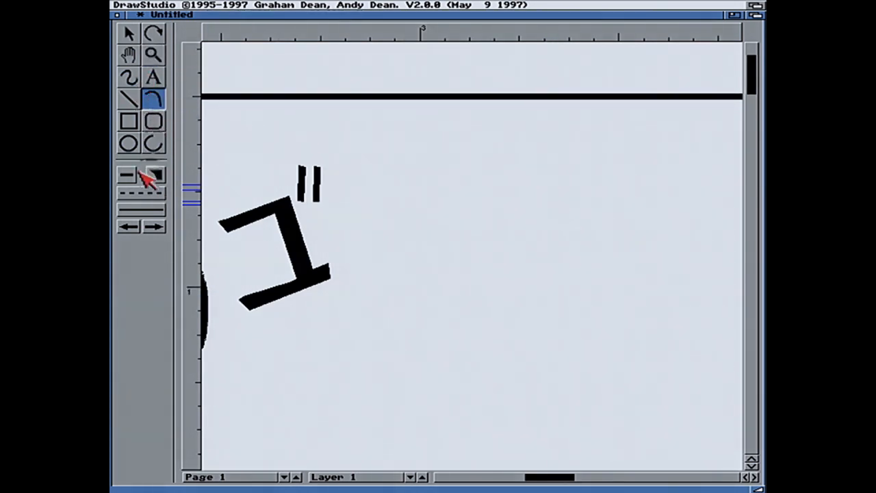
pyautogui.moveTo(141, 196); pyautogui.dragTo(140, 231)
pyautogui.click(135, 226)
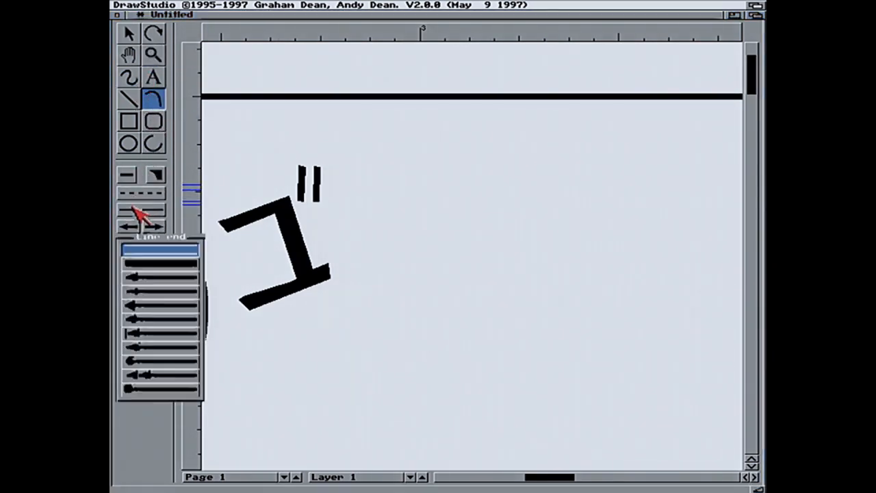
pyautogui.click(135, 209)
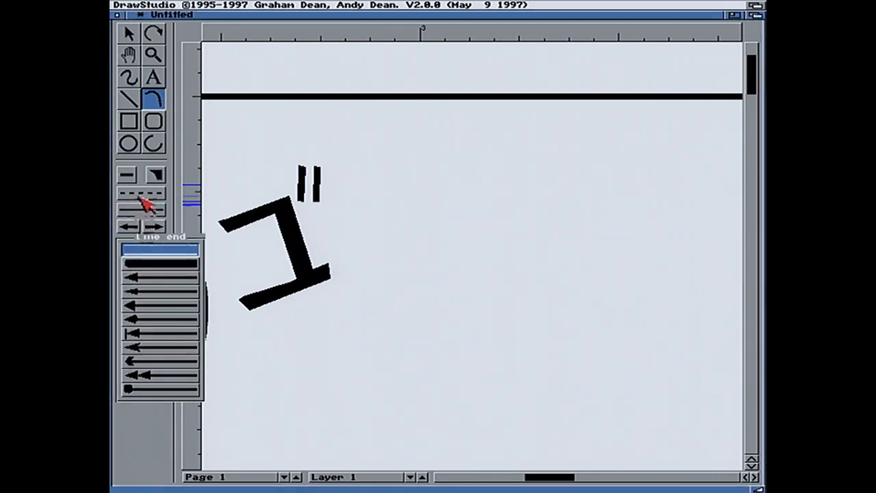
pyautogui.click(157, 176)
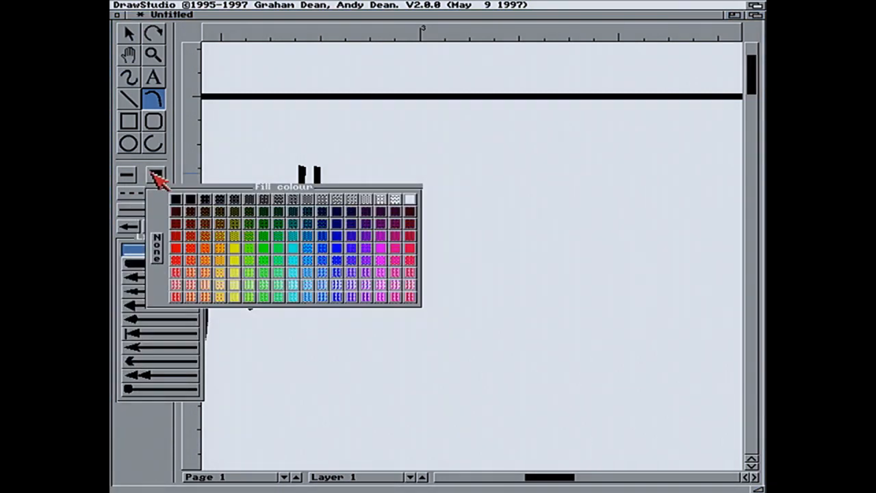
pyautogui.click(177, 199)
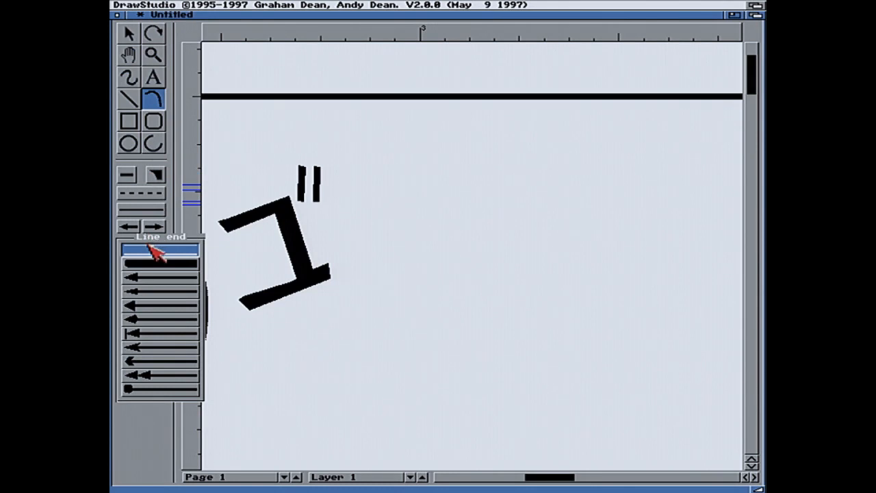
pyautogui.click(154, 227)
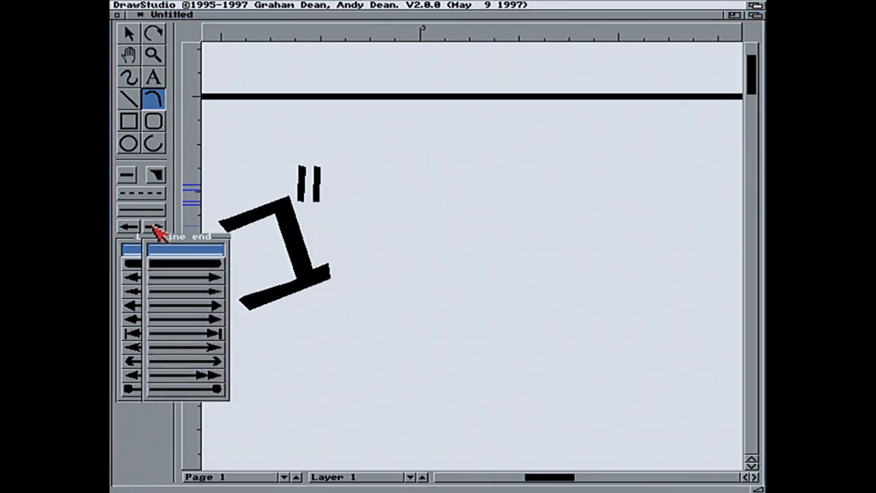
pyautogui.click(154, 227)
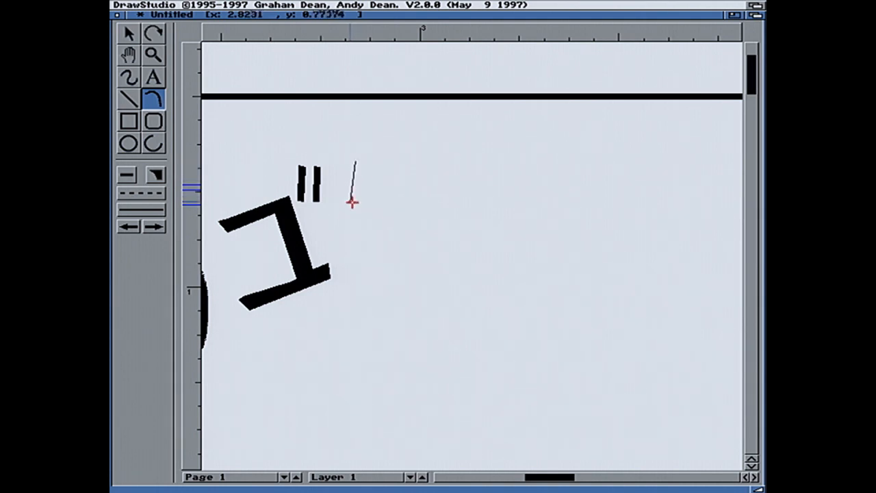
# Draw a closed, black-filled ク shape with tapering curved strokes beside the small double marks, level with them
pyautogui.moveTo(347, 205); pyautogui.dragTo(339, 211)
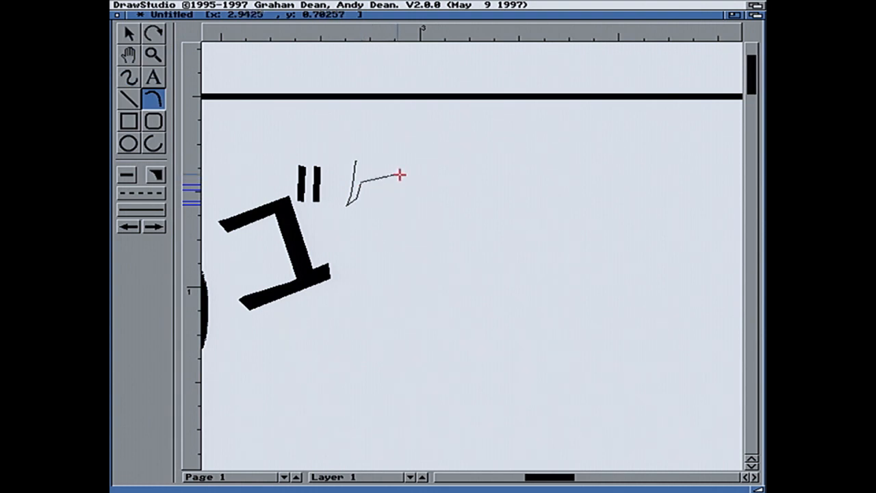
pyautogui.moveTo(405, 166); pyautogui.dragTo(403, 170)
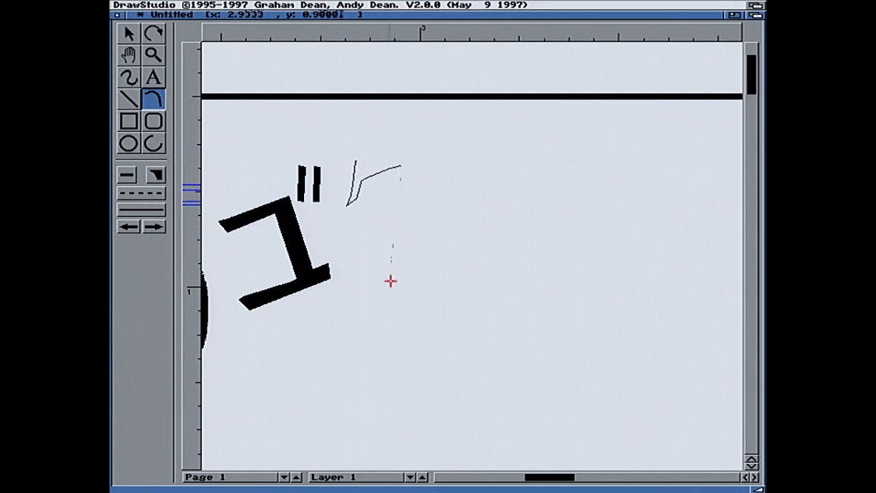
pyautogui.moveTo(383, 251); pyautogui.dragTo(362, 274)
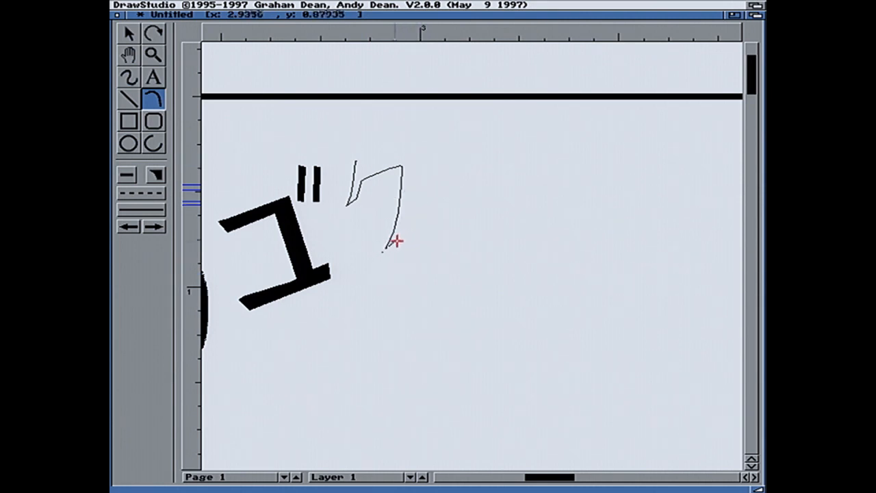
pyautogui.moveTo(401, 239); pyautogui.dragTo(420, 184)
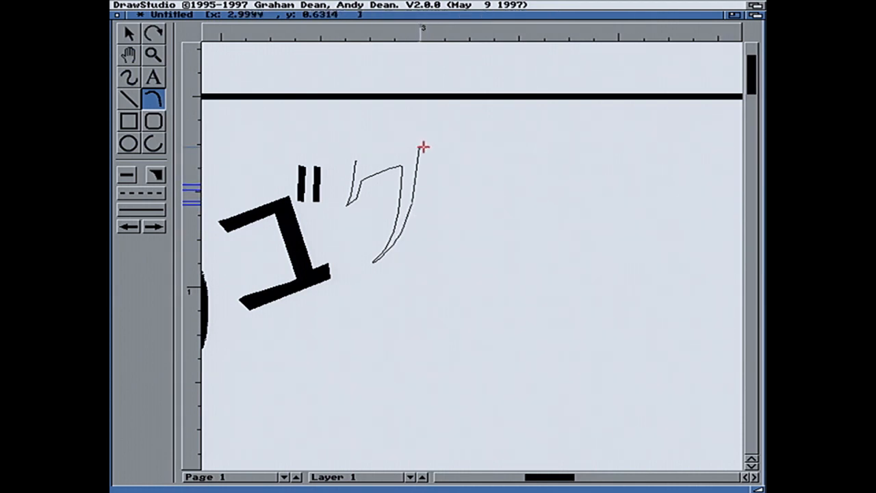
pyautogui.click(424, 141)
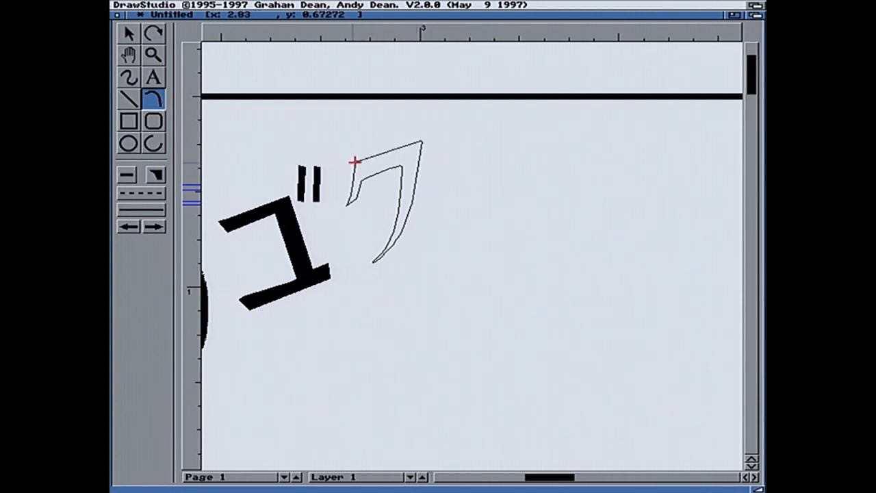
pyautogui.click(355, 161)
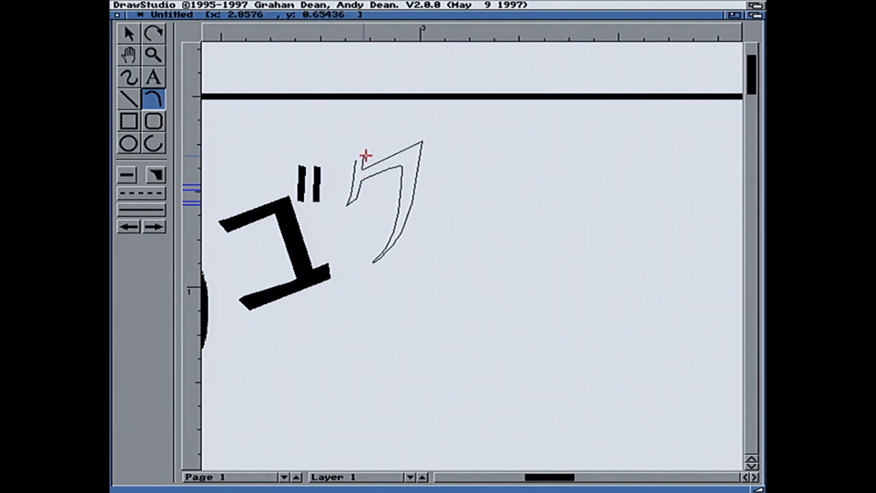
pyautogui.click(356, 161)
pyautogui.click(358, 161)
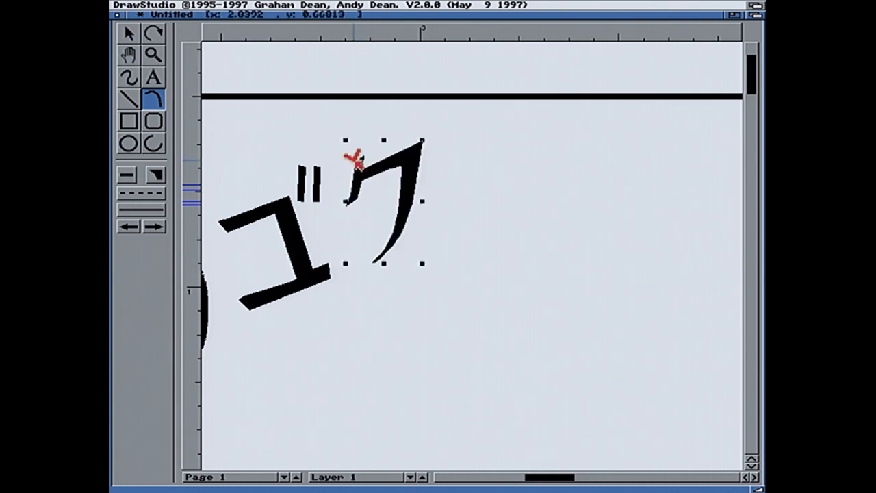
pyautogui.click(357, 161)
pyautogui.click(357, 160)
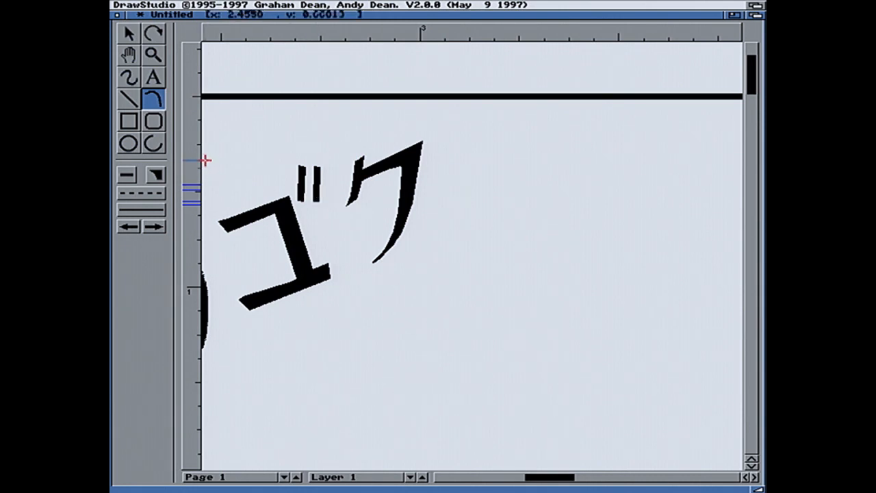
# Shrink the ク shape slightly, pulling its upper right corner inward
pyautogui.click(130, 35)
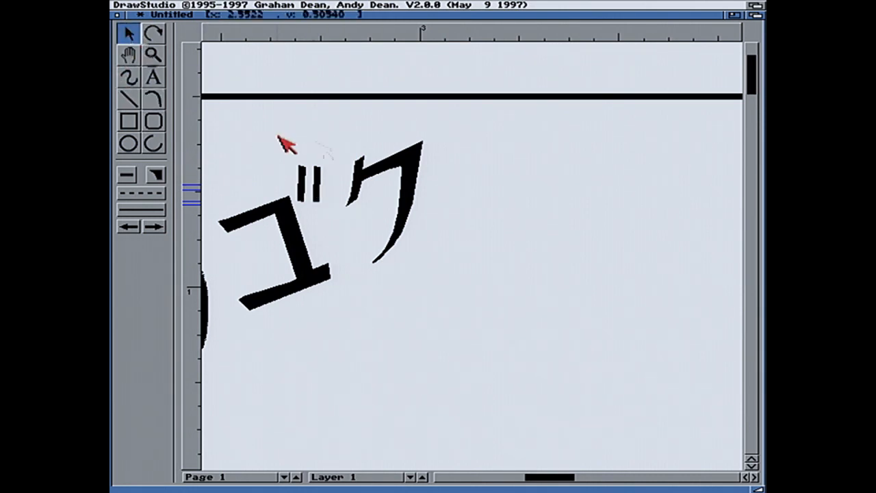
pyautogui.click(408, 184)
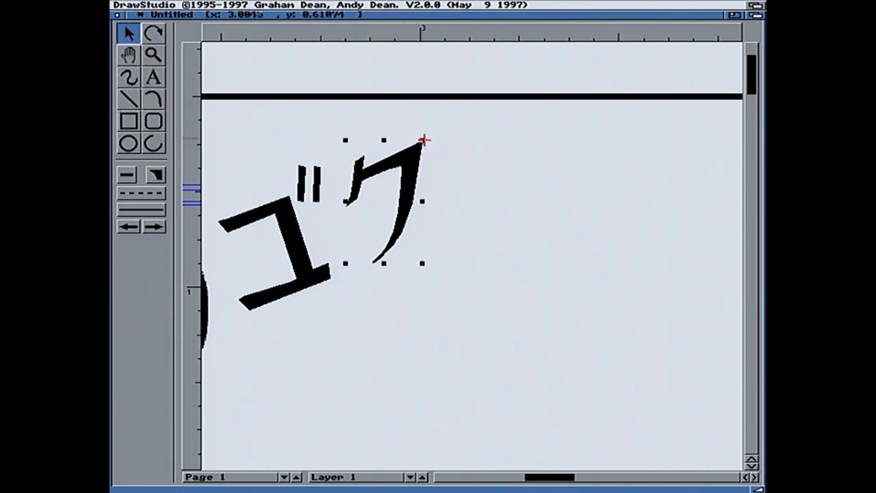
pyautogui.moveTo(422, 144); pyautogui.dragTo(413, 172)
pyautogui.click(421, 235)
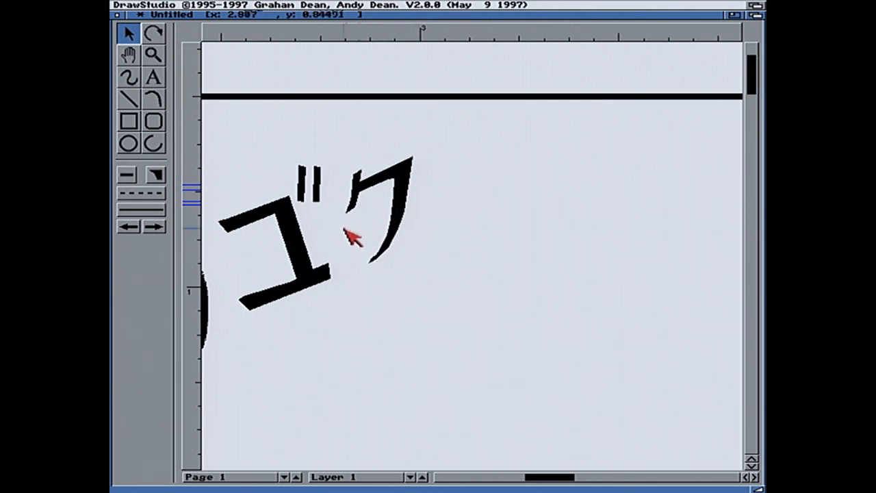
# Shrink the ユ shape and its double marks together and move them close beside the ク shape
pyautogui.click(289, 233)
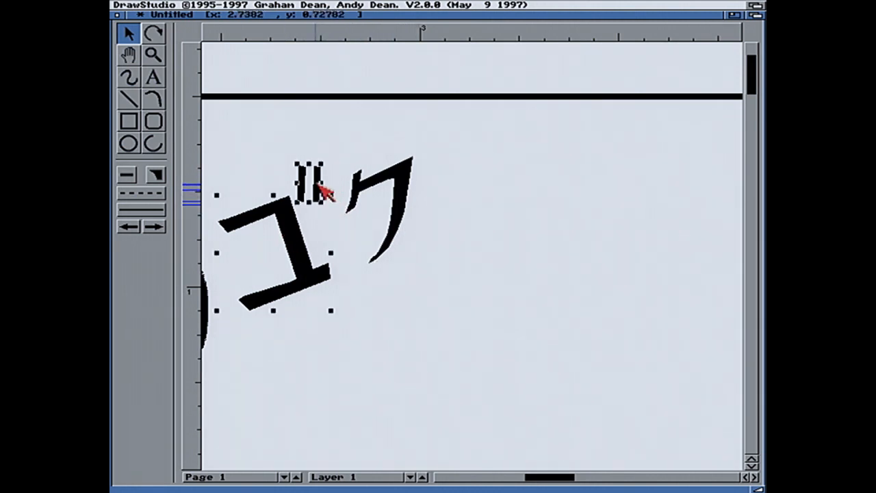
pyautogui.moveTo(321, 164)
pyautogui.mouseDown()
pyautogui.moveTo(310, 181)
pyautogui.moveTo(320, 169)
pyautogui.mouseUp()
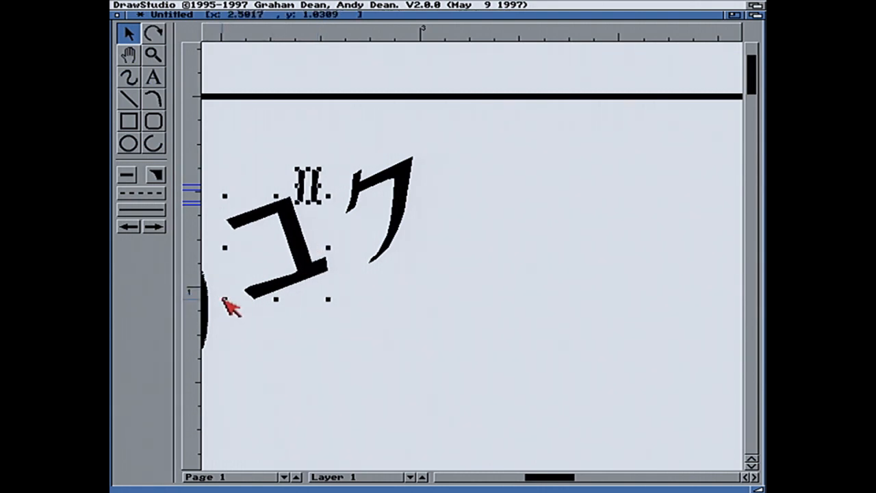
pyautogui.moveTo(232, 300); pyautogui.dragTo(259, 293)
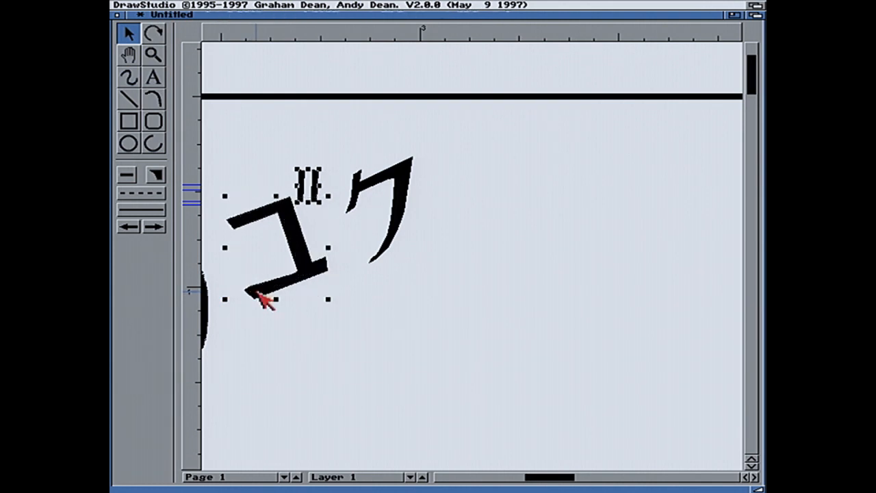
pyautogui.moveTo(324, 268); pyautogui.dragTo(348, 272)
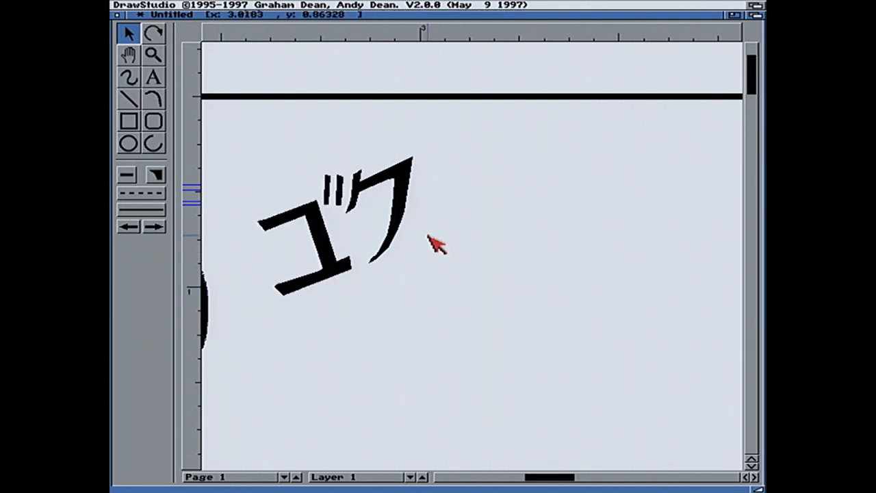
# Shrink the ク shape slightly by its upper outer corner and nudge it up beside the double marks
pyautogui.click(411, 192)
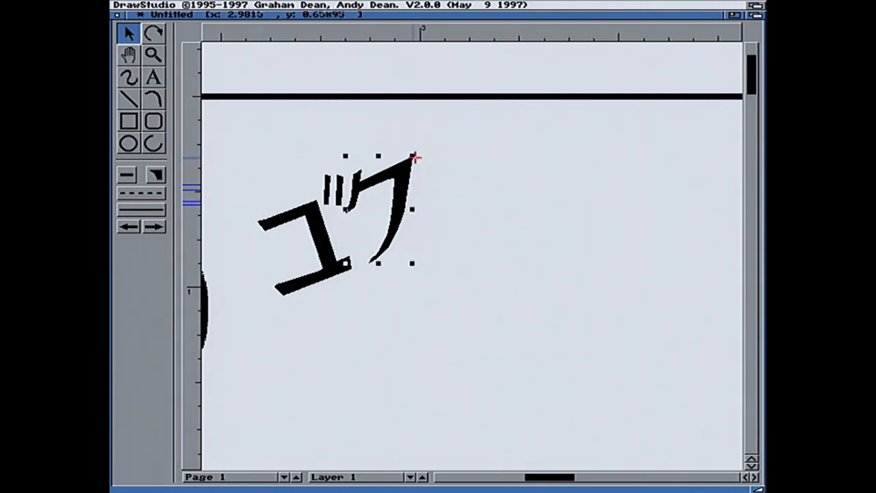
pyautogui.moveTo(414, 160); pyautogui.dragTo(403, 173)
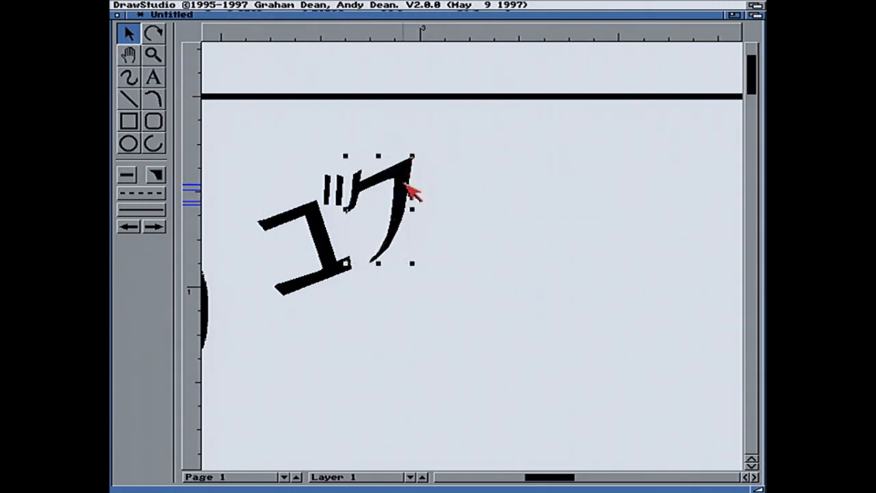
pyautogui.click(415, 215)
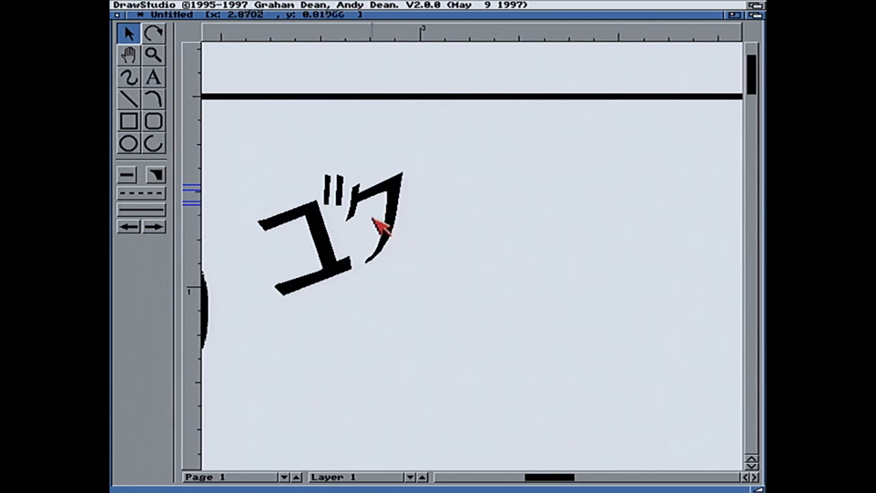
pyautogui.moveTo(397, 209); pyautogui.dragTo(401, 205)
pyautogui.click(415, 255)
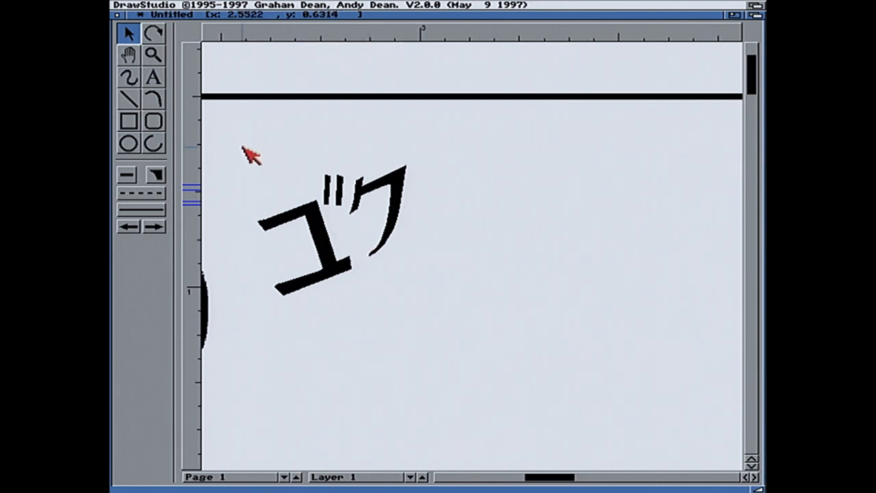
# Copy the ユ shape, its double marks and the ク together and place the copy diagonally above the original to form ゴクゴク
pyautogui.click(281, 225)
pyautogui.keyDown('shift'); pyautogui.click(353, 199); pyautogui.keyUp('shift')
pyautogui.keyDown('shift'); pyautogui.click(397, 193); pyautogui.keyUp('shift')
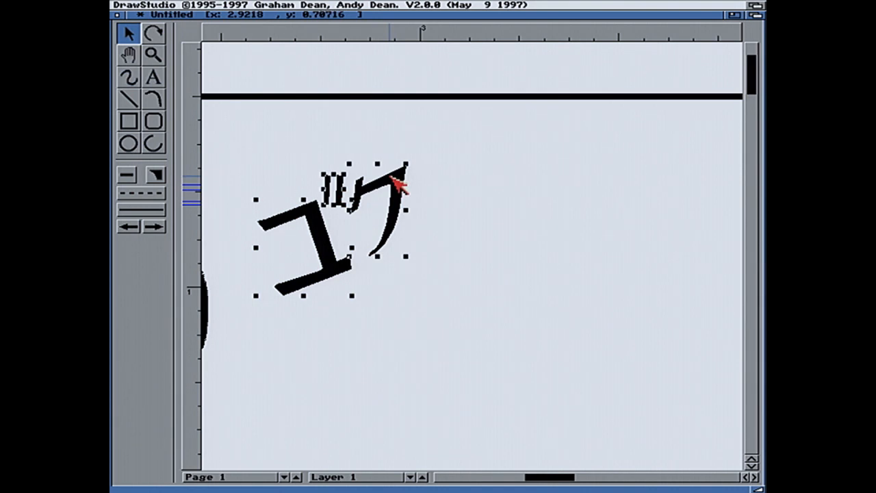
pyautogui.rightClick(235, 10)
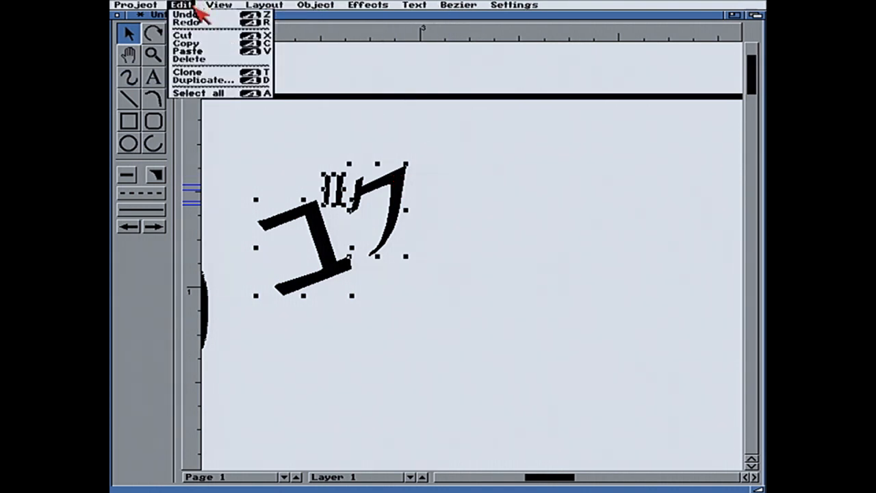
pyautogui.rightClick(198, 59)
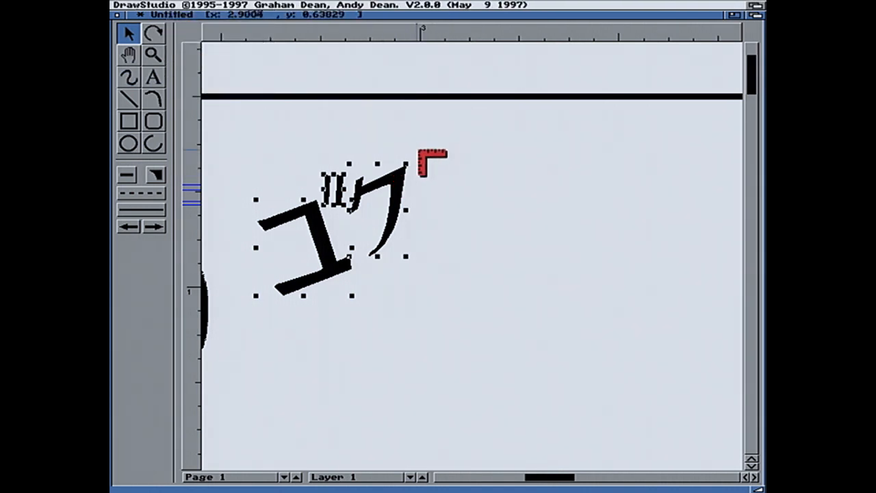
pyautogui.click(420, 150)
pyautogui.moveTo(479, 215); pyautogui.dragTo(480, 173)
pyautogui.click(568, 251)
# Group all the ゴクゴク pieces into one object and move it slightly down the page
pyautogui.click(314, 238)
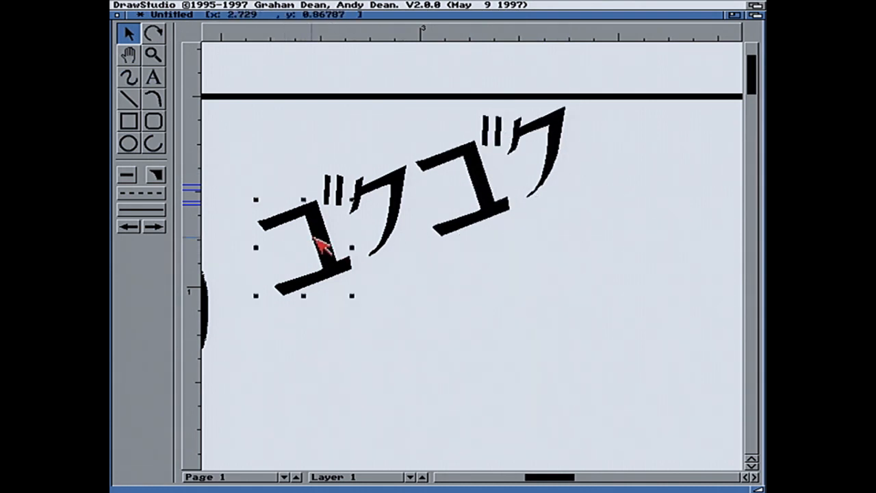
pyautogui.keyDown('shift'); pyautogui.click(334, 193); pyautogui.keyUp('shift')
pyautogui.keyDown('shift'); pyautogui.click(489, 185); pyautogui.keyUp('shift')
pyautogui.keyDown('shift'); pyautogui.click(495, 140); pyautogui.keyUp('shift')
pyautogui.keyDown('shift'); pyautogui.click(565, 131); pyautogui.keyUp('shift')
pyautogui.rightClick(316, 7)
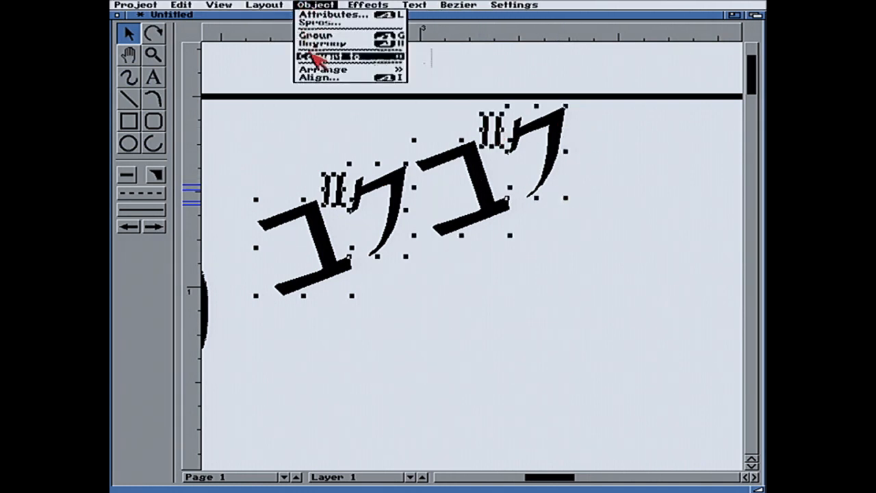
pyautogui.click(319, 36)
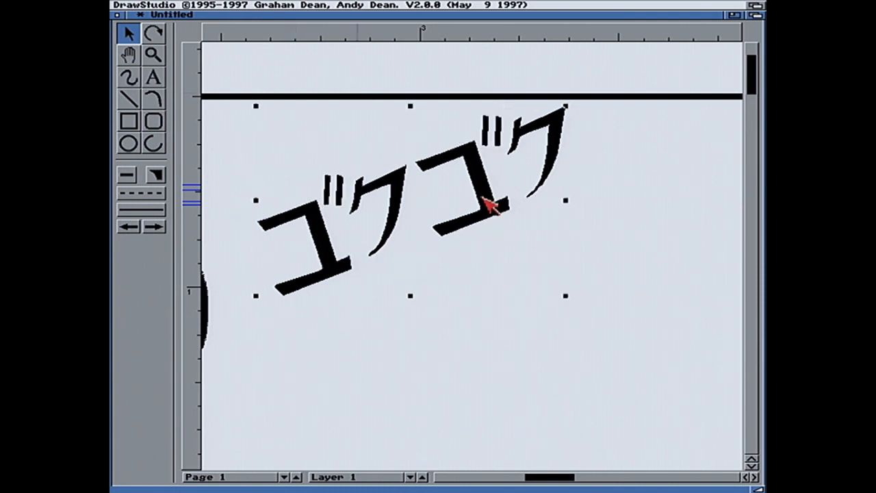
pyautogui.moveTo(489, 202); pyautogui.dragTo(470, 264)
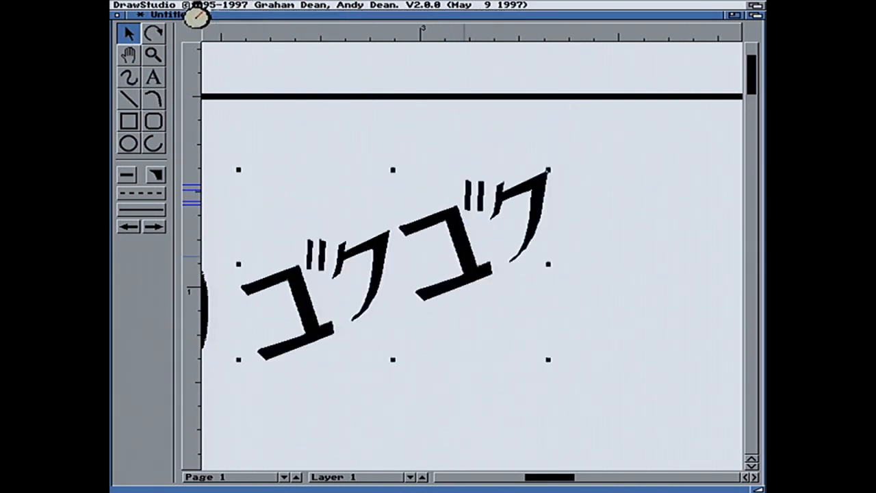
# Enlarge the ゴクゴク lettering and move it into the framed panel's upper right corner, beside the girl's head
pyautogui.rightClick(231, 31)
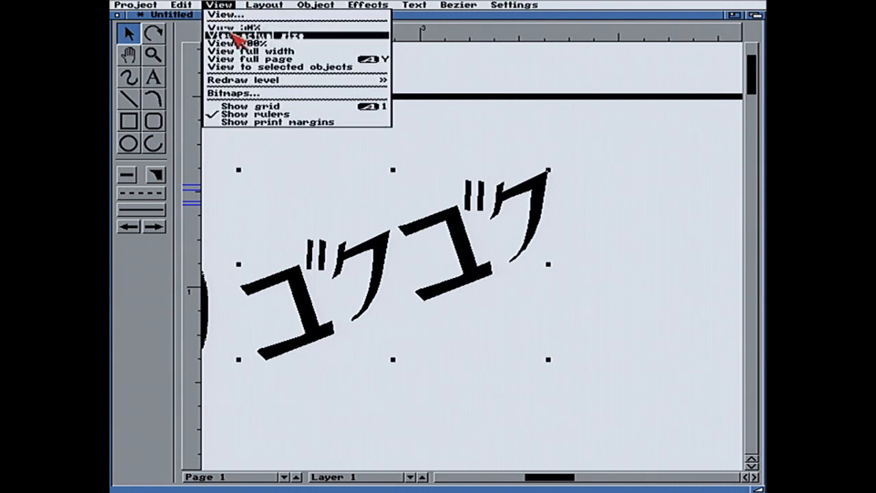
pyautogui.rightClick(231, 35)
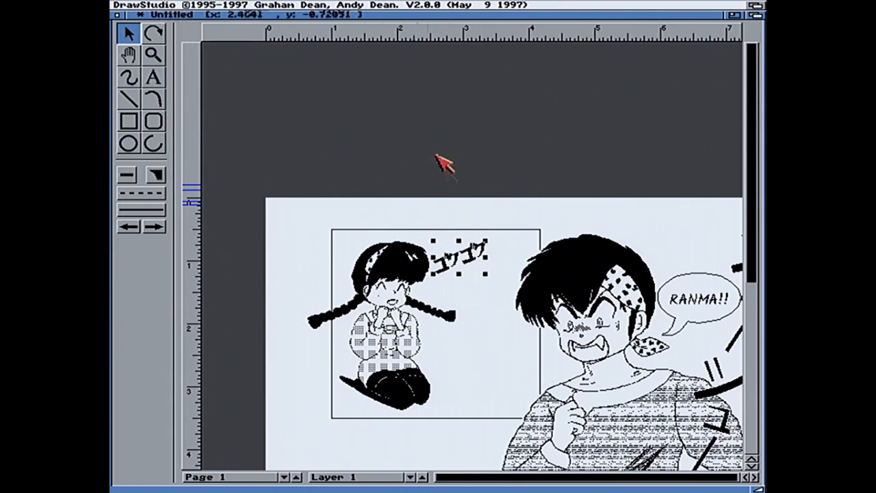
pyautogui.moveTo(486, 239); pyautogui.dragTo(508, 233)
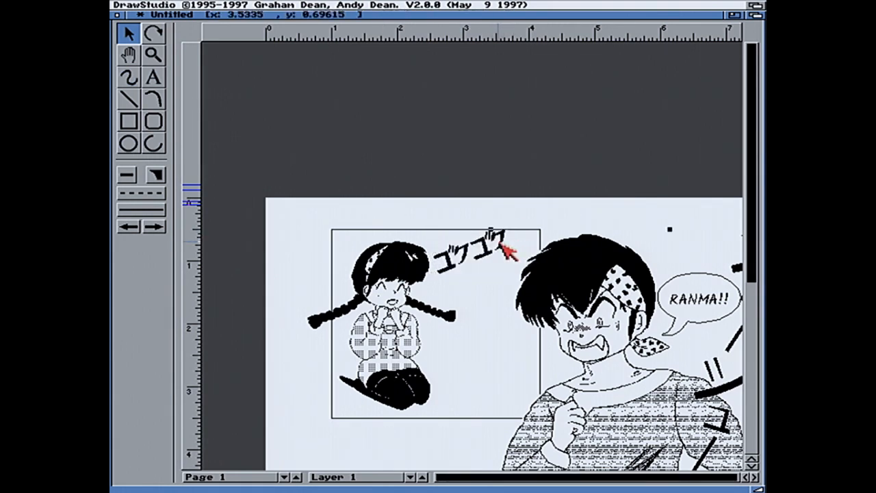
pyautogui.moveTo(504, 244)
pyautogui.mouseDown()
pyautogui.moveTo(497, 254)
pyautogui.moveTo(495, 235)
pyautogui.mouseUp()
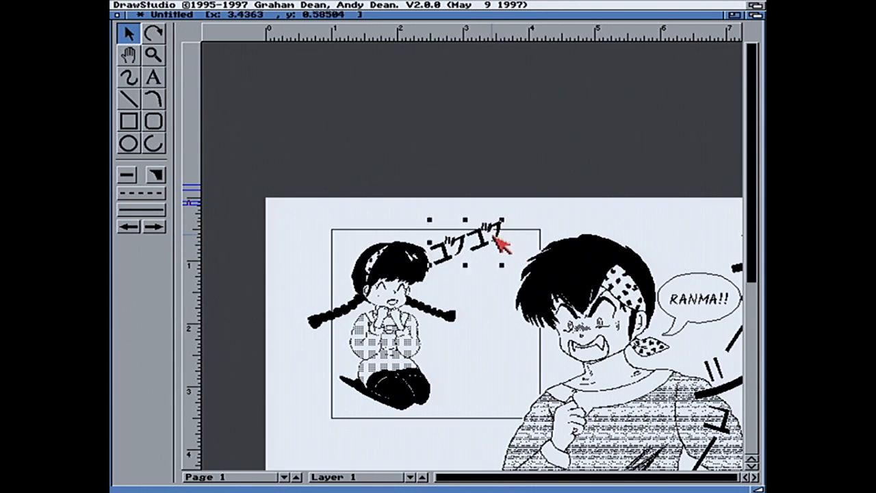
pyautogui.moveTo(494, 245); pyautogui.dragTo(495, 253)
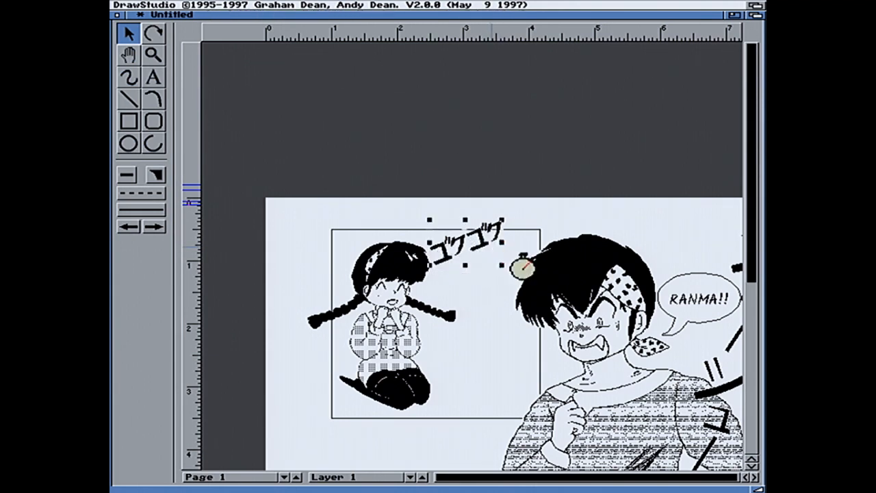
pyautogui.moveTo(492, 258)
pyautogui.mouseDown()
pyautogui.moveTo(512, 249)
pyautogui.moveTo(505, 244)
pyautogui.moveTo(506, 260)
pyautogui.mouseUp()
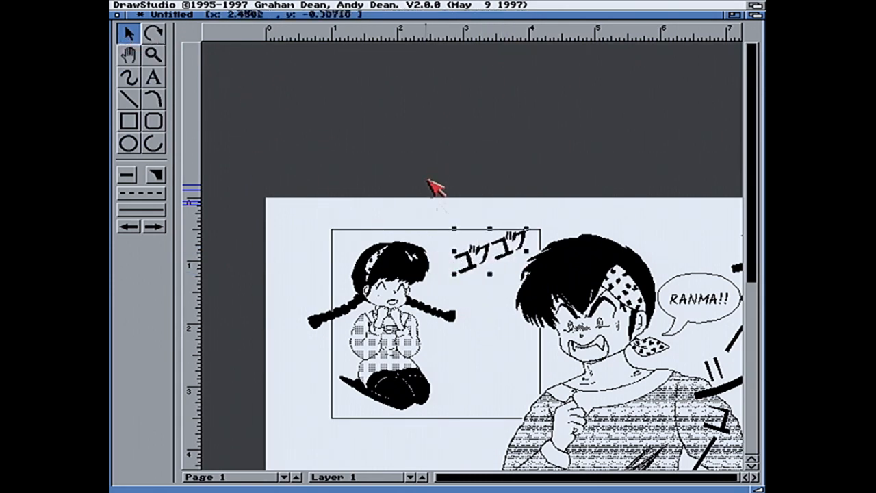
# Stretch the ゴクゴク lettering wider towards the girl and slightly taller downwards
pyautogui.moveTo(455, 252); pyautogui.dragTo(487, 294)
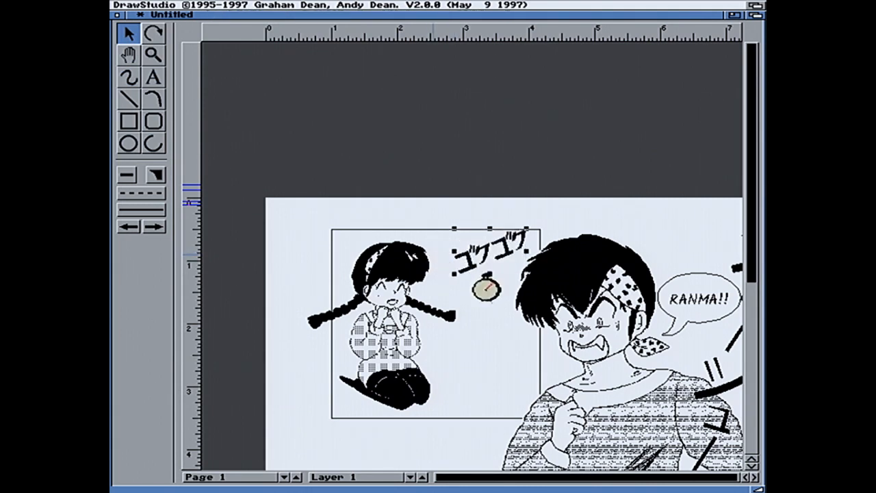
pyautogui.click(489, 289)
pyautogui.click(520, 251)
pyautogui.click(479, 277)
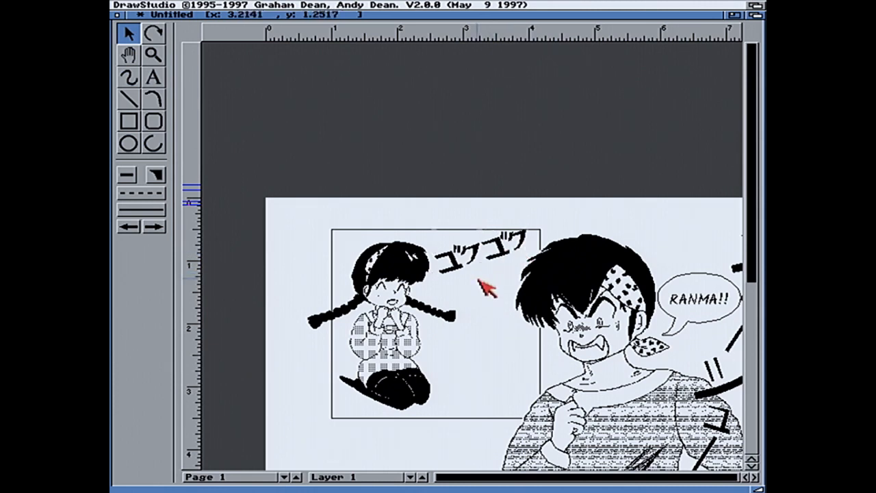
pyautogui.click(479, 258)
pyautogui.press('Return')
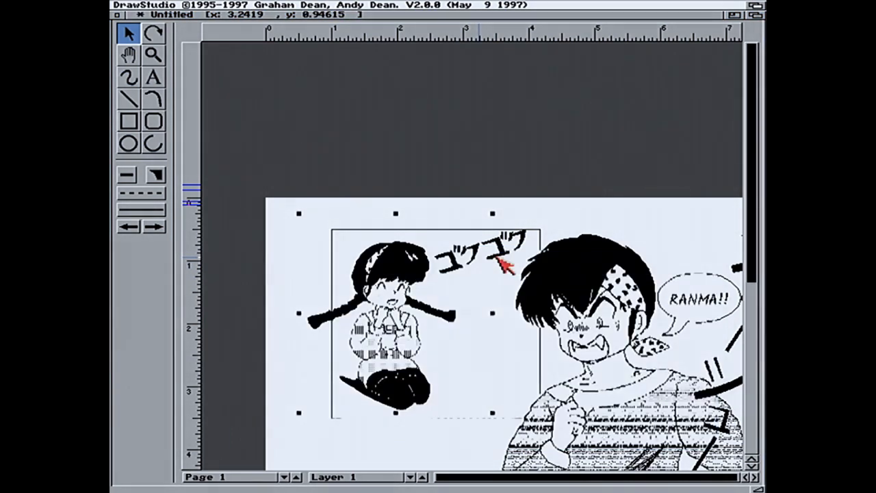
pyautogui.click(503, 261)
pyautogui.moveTo(481, 275); pyautogui.dragTo(481, 282)
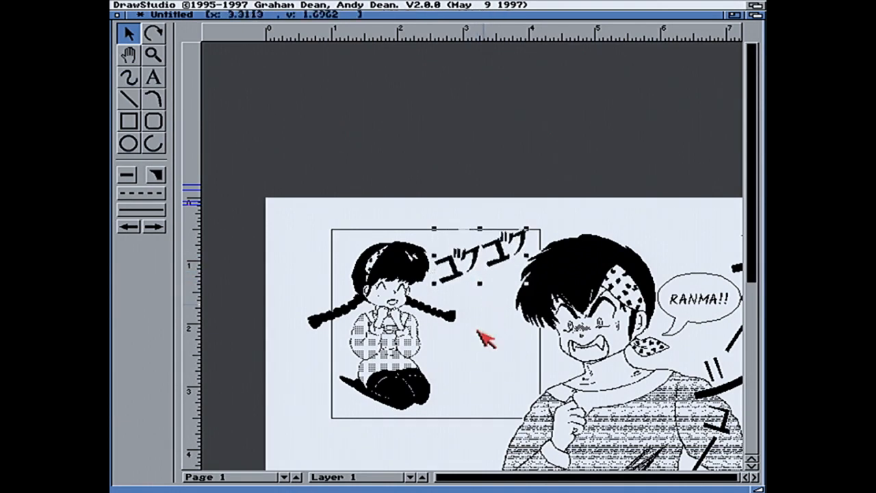
# Move the ゴクゴク lettering above the girl's head and shrink the girl's picture slightly
pyautogui.moveTo(481, 256); pyautogui.dragTo(351, 236)
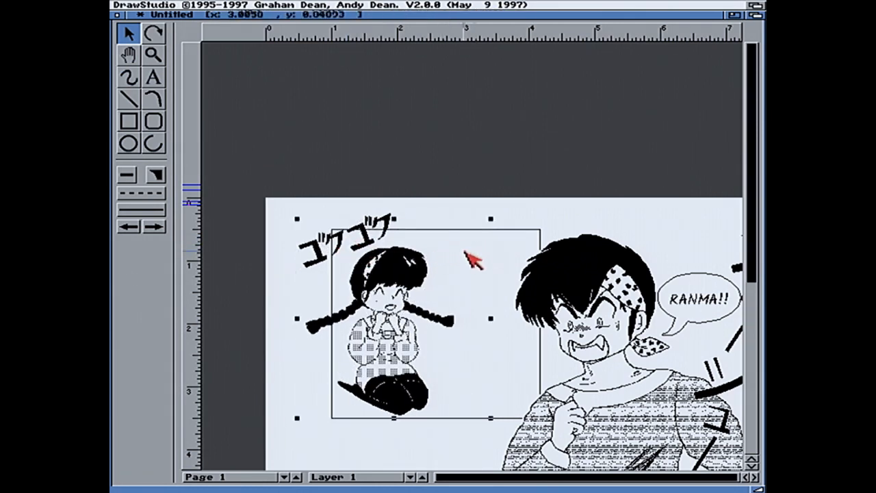
pyautogui.moveTo(490, 417); pyautogui.dragTo(485, 411)
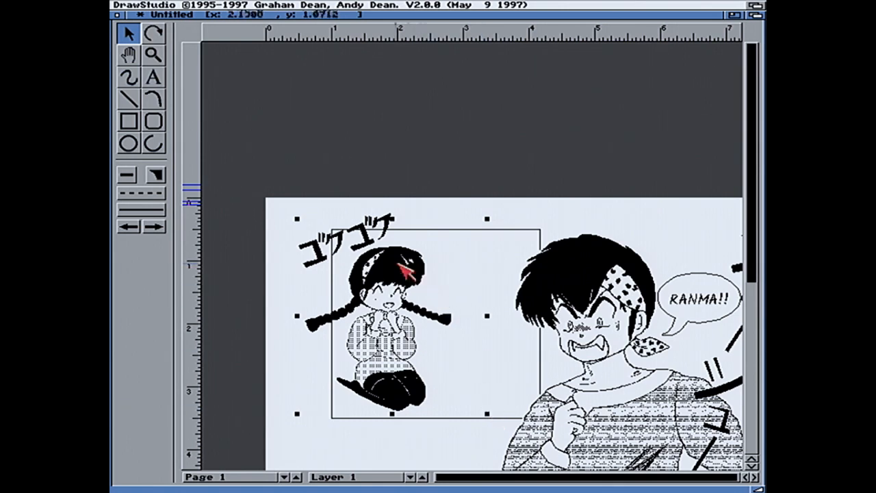
# Move the ゴクゴク lettering back to the panel's upper right corner, overlapping the frame's top edge
pyautogui.click(366, 234)
pyautogui.moveTo(363, 229); pyautogui.dragTo(372, 223)
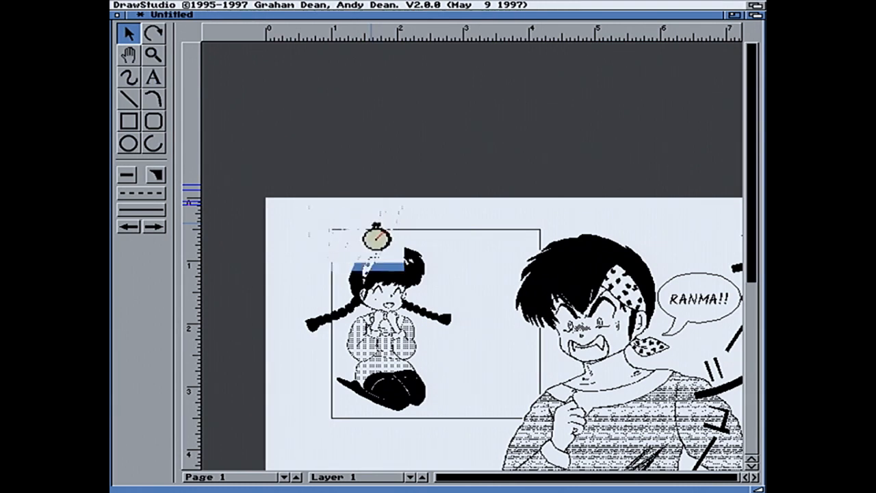
pyautogui.click(380, 232)
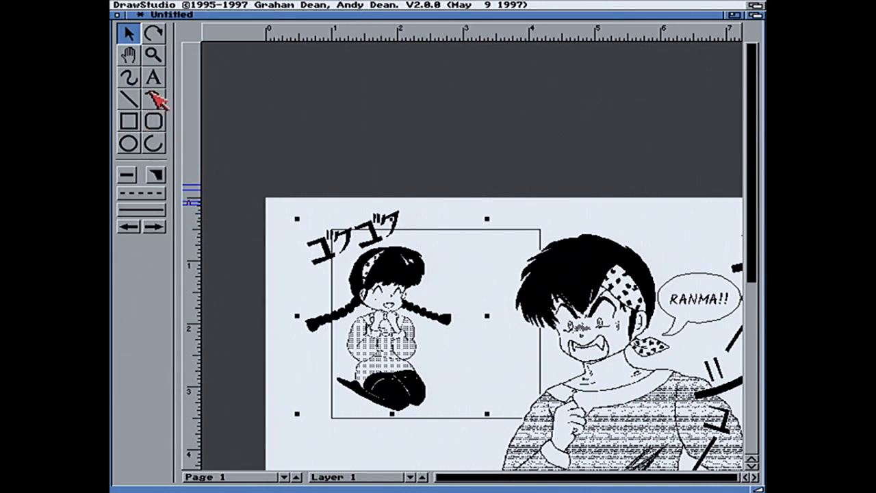
pyautogui.rightClick(469, 6)
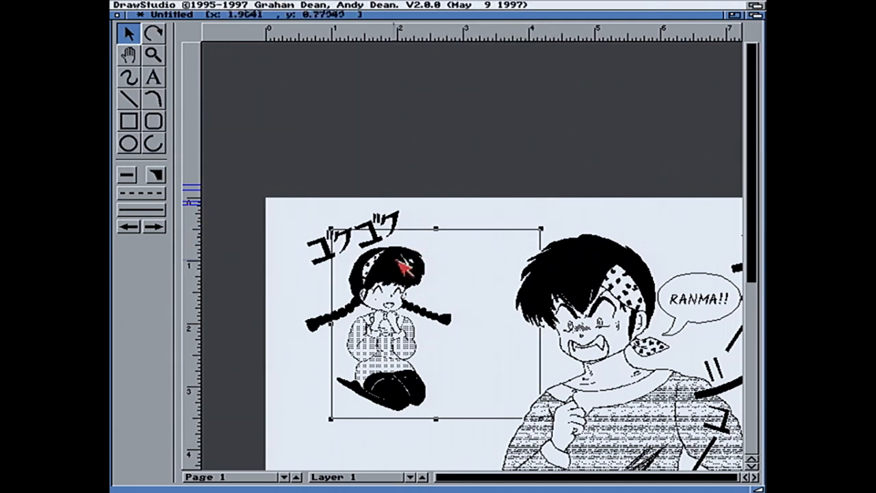
pyautogui.rightClick(396, 6)
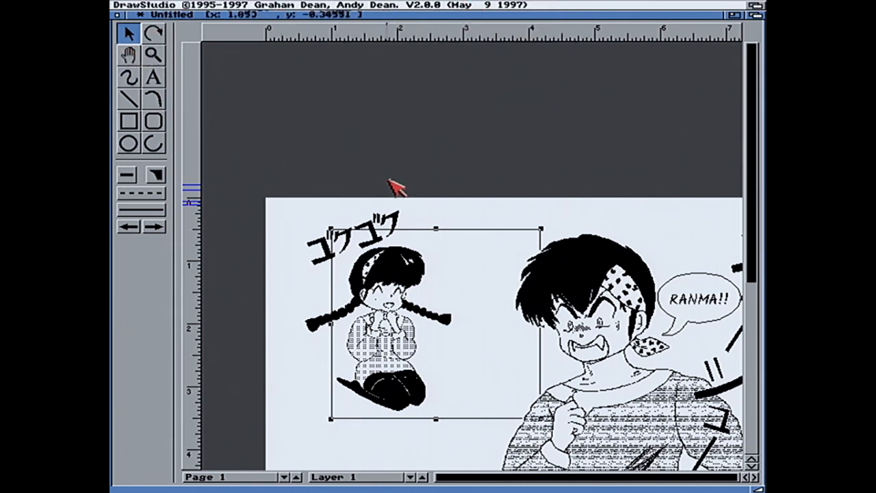
pyautogui.click(391, 226)
pyautogui.moveTo(452, 222)
pyautogui.mouseDown()
pyautogui.moveTo(508, 245)
pyautogui.moveTo(500, 349)
pyautogui.moveTo(518, 250)
pyautogui.moveTo(488, 198)
pyautogui.moveTo(553, 221)
pyautogui.moveTo(512, 223)
pyautogui.moveTo(524, 230)
pyautogui.mouseUp()
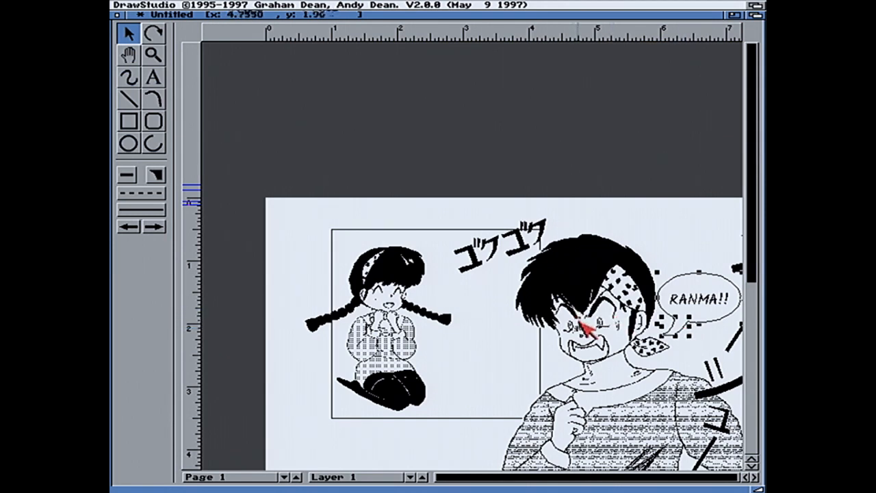
# Paste copies of the speech bubble and its "RANMA!!" text in the lower part of the panel beside the girl
pyautogui.press('super+v')
pyautogui.click(437, 330)
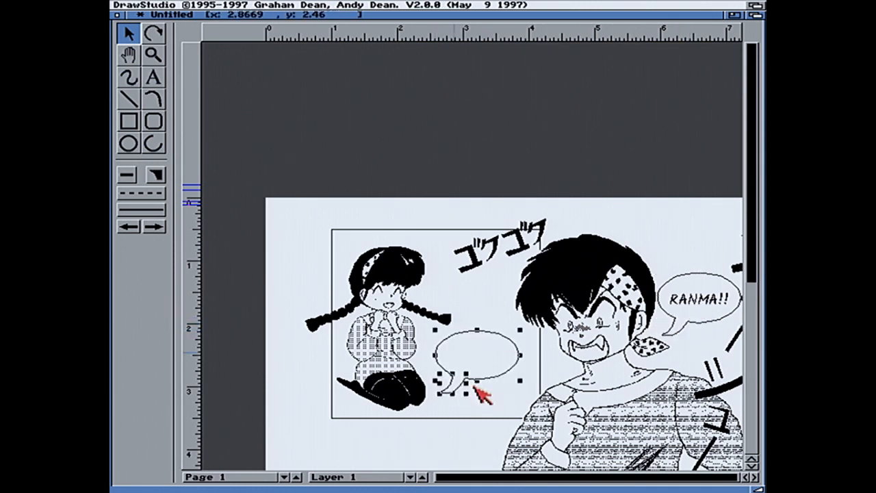
pyautogui.click(710, 304)
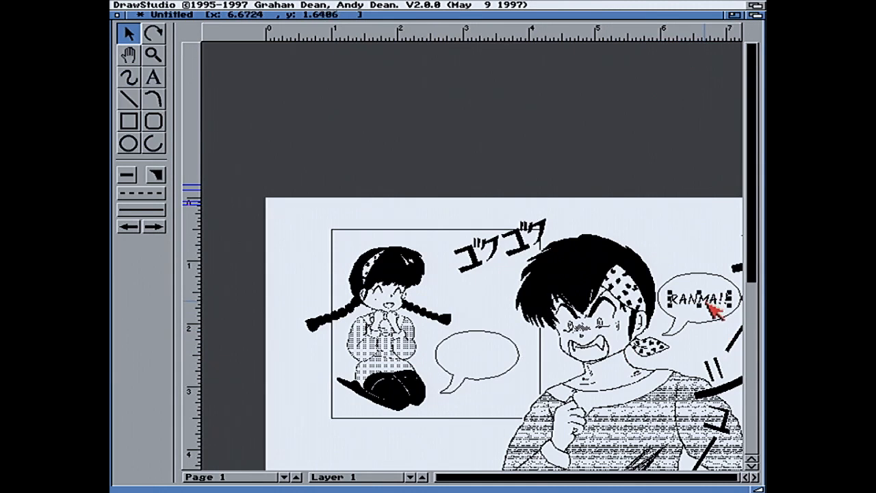
pyautogui.press('super+v')
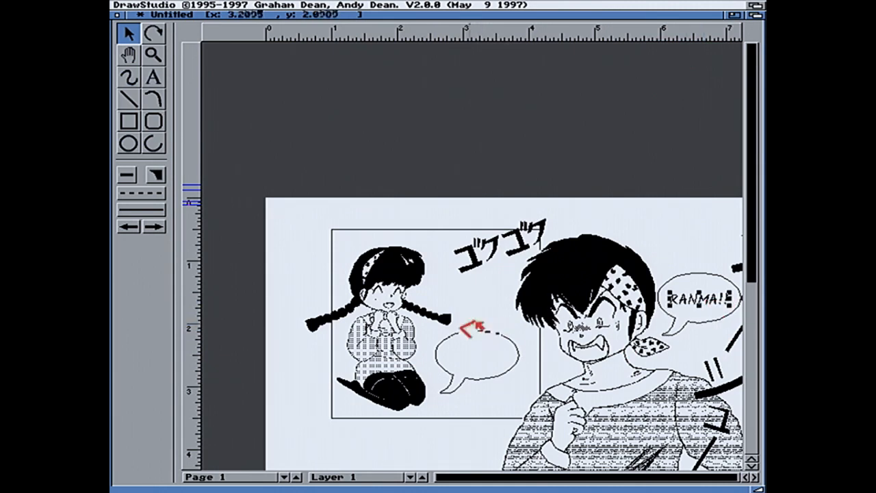
pyautogui.click(445, 345)
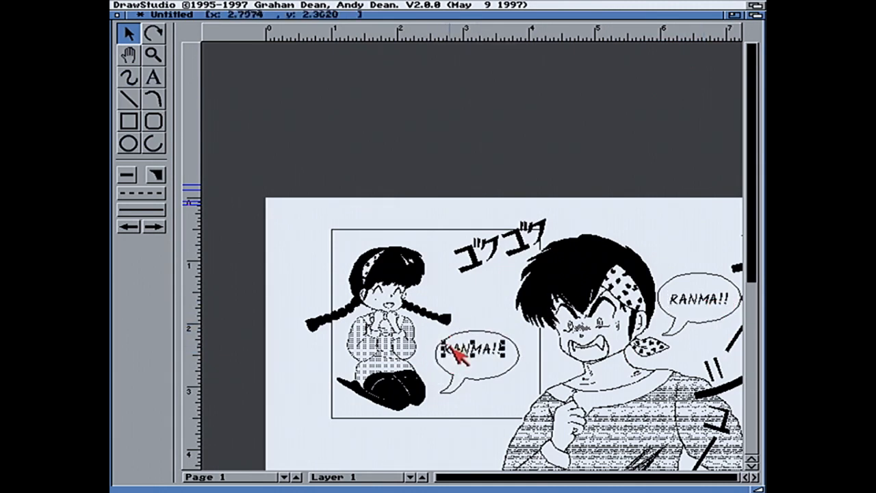
# Enlarge the copied "RANMA!!" text over the lower speech bubble and try to select all of its characters
pyautogui.moveTo(503, 356); pyautogui.dragTo(535, 381)
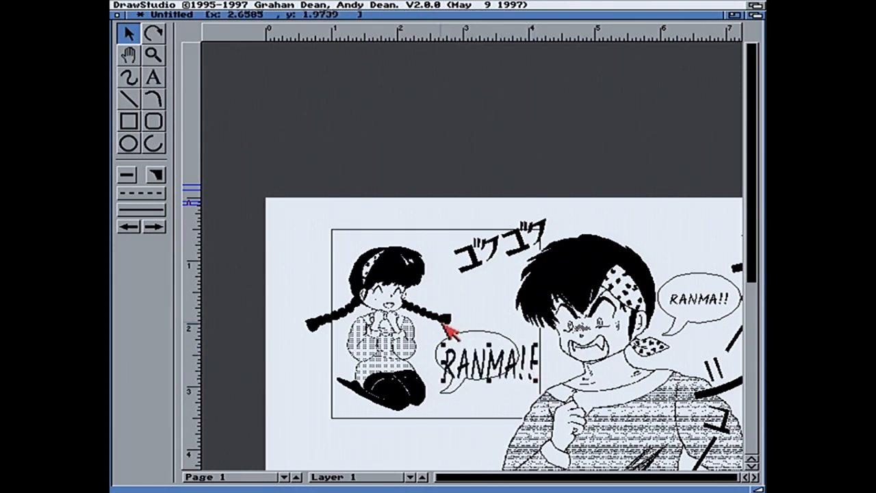
pyautogui.click(149, 76)
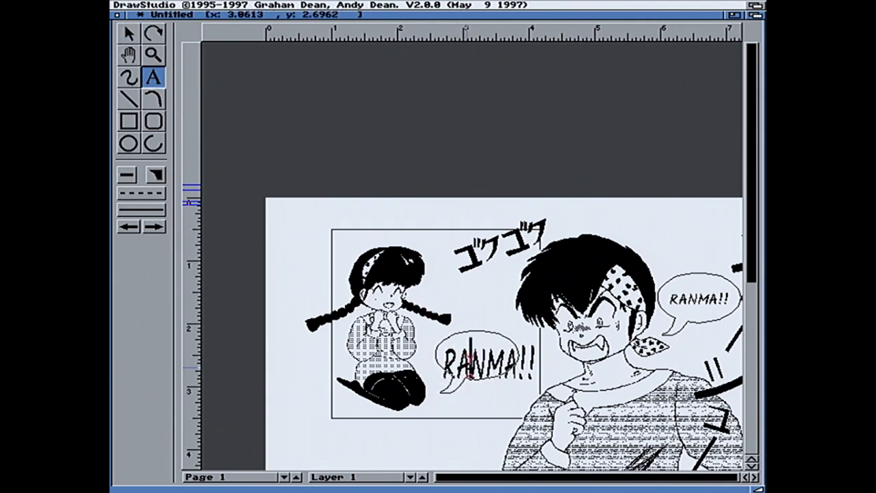
pyautogui.press('super+a')
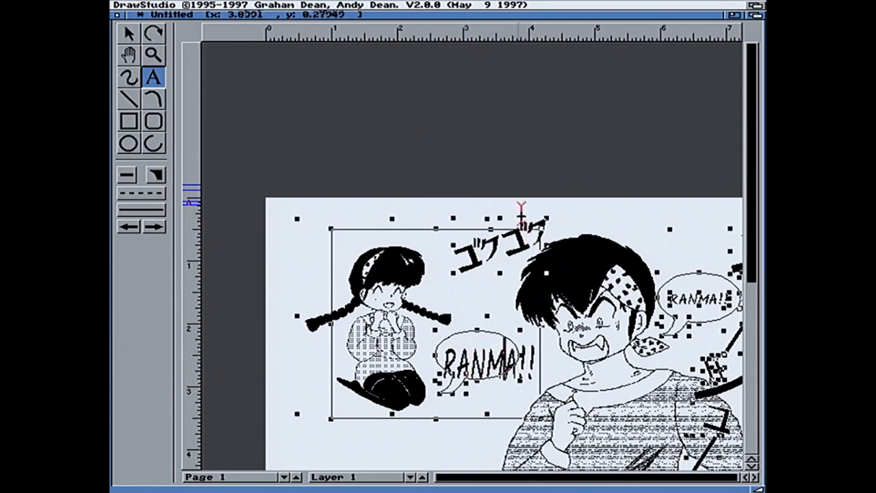
pyautogui.click(129, 33)
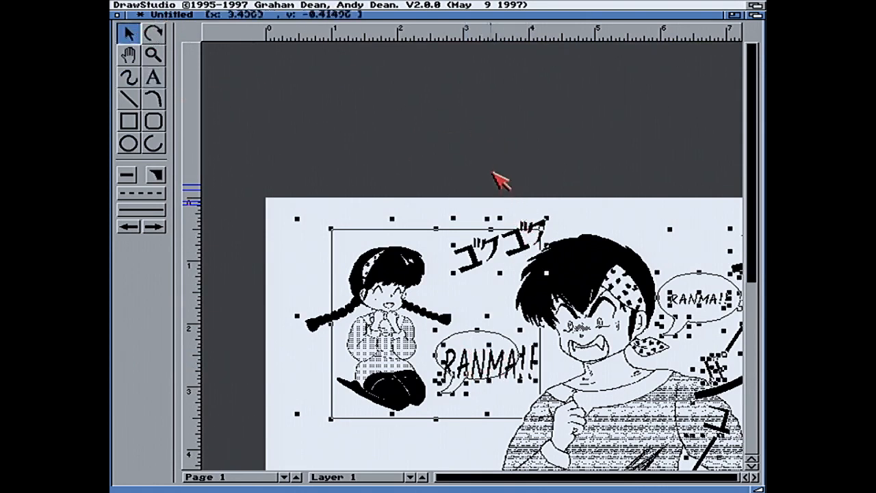
pyautogui.click(488, 204)
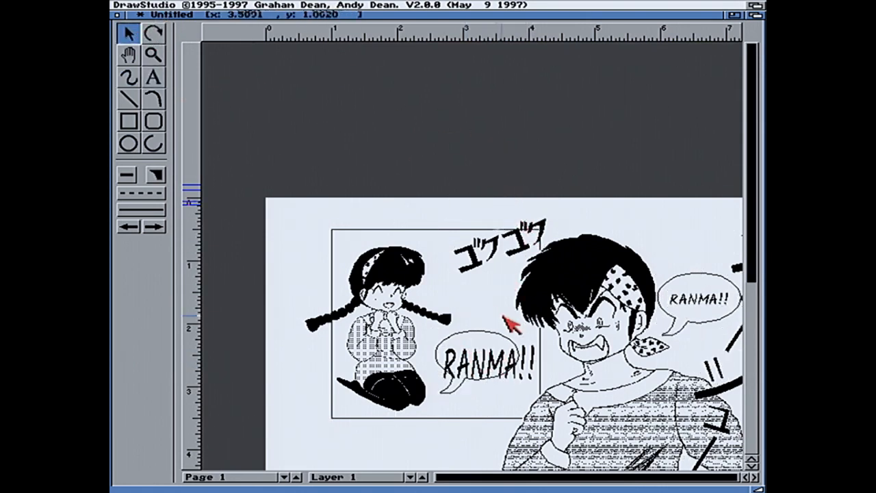
# Clear all the characters of the enlarged "RANMA!!" text over the lower speech bubble
pyautogui.click(156, 79)
pyautogui.click(477, 356)
pyautogui.click(445, 364)
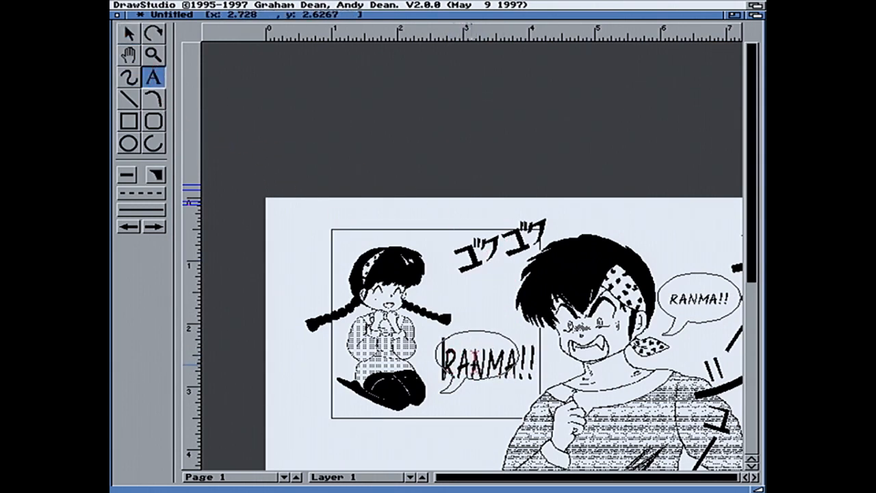
pyautogui.press('Delete')
pyautogui.press('Delete')
pyautogui.press('Delete')
pyautogui.press('Delete')
pyautogui.press('Delete')
pyautogui.press('Delete')
pyautogui.press('Delete')
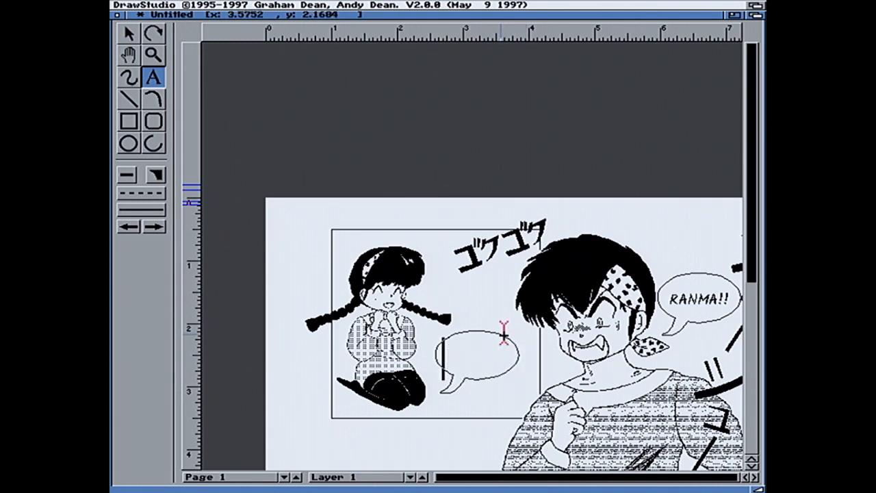
# Enter "R..R..RANMA?" with "I'M YOIKO!" on a second line in the emptied text object
pyautogui.write('R..')
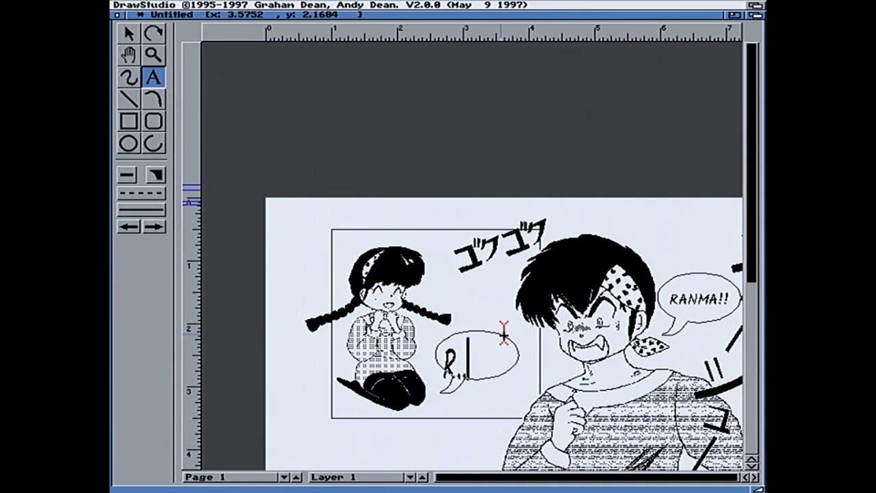
pyautogui.write('R..RA')
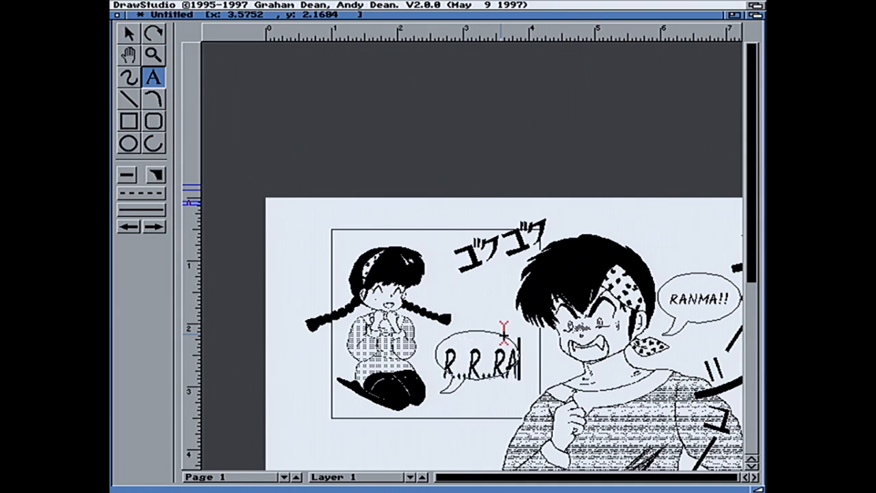
pyautogui.write('NMA?')
pyautogui.press('Return')
pyautogui.write("! I'm YO")
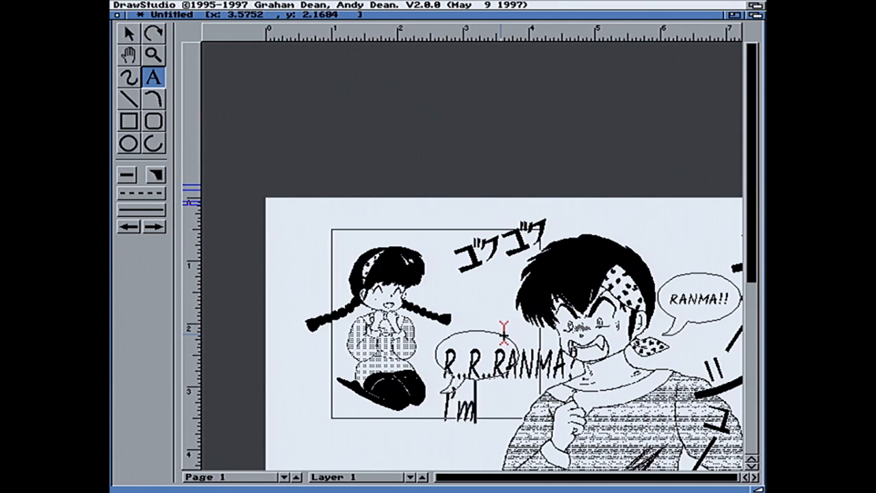
pyautogui.press('BackSpace')
pyautogui.press('BackSpace')
pyautogui.press('BackSpace')
pyautogui.press('BackSpace')
pyautogui.write('M YOIK')
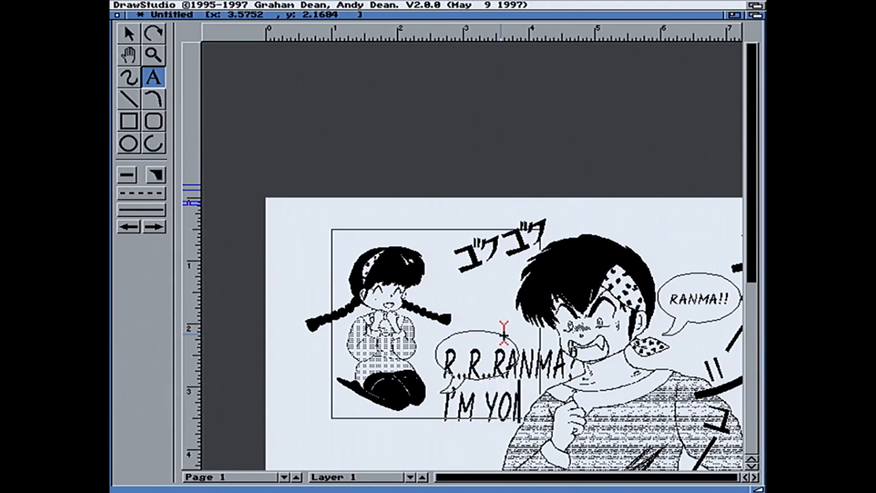
pyautogui.write('O')
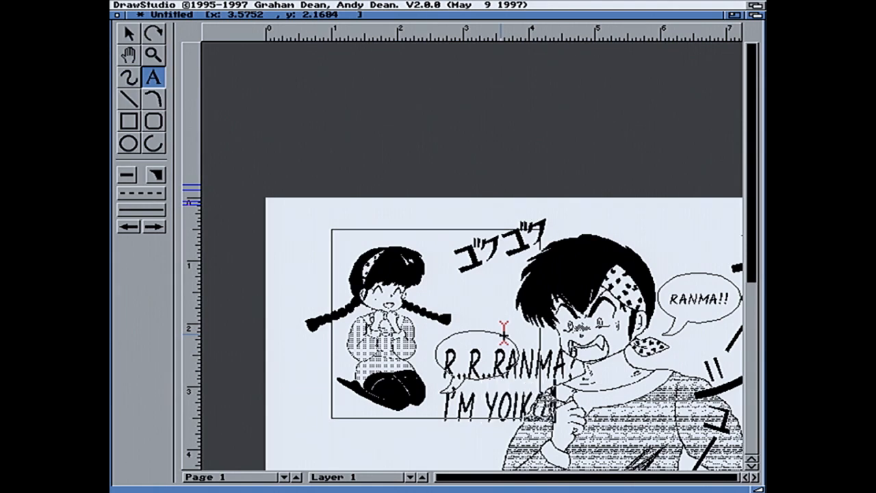
# Reduce the height of the two-line text and delete it from the lower speech bubble
pyautogui.click(128, 33)
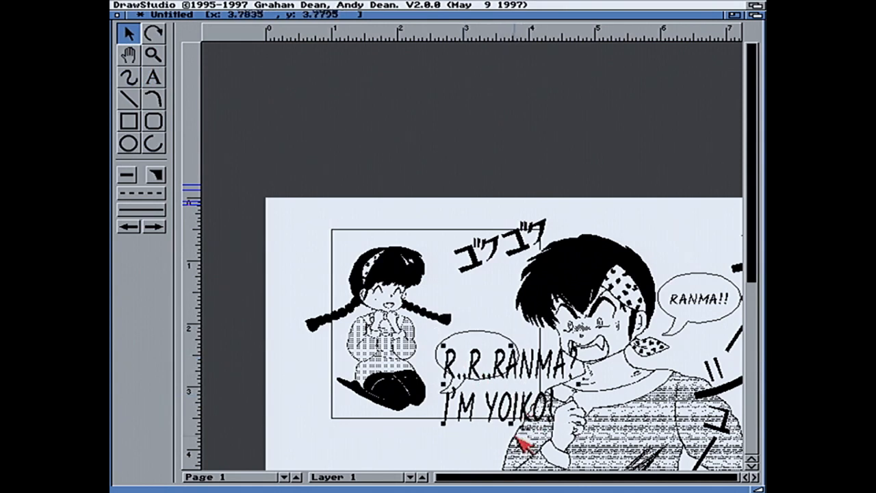
pyautogui.moveTo(511, 423); pyautogui.dragTo(510, 396)
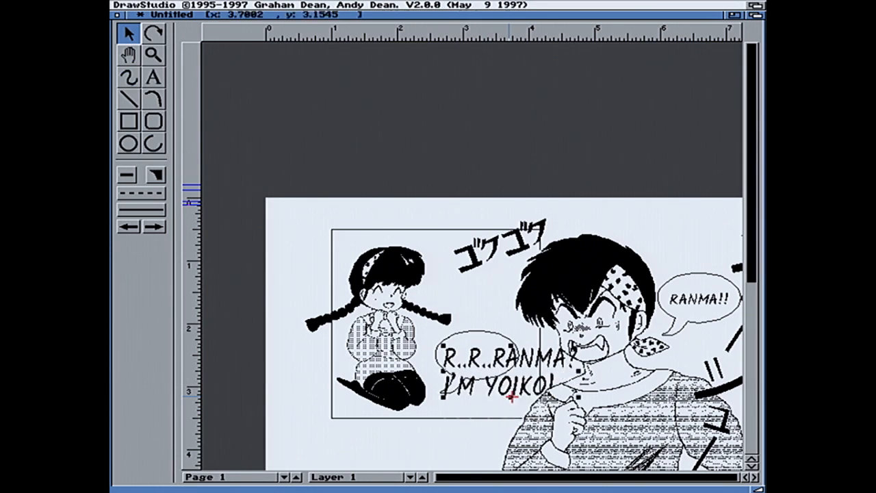
pyautogui.press('Delete')
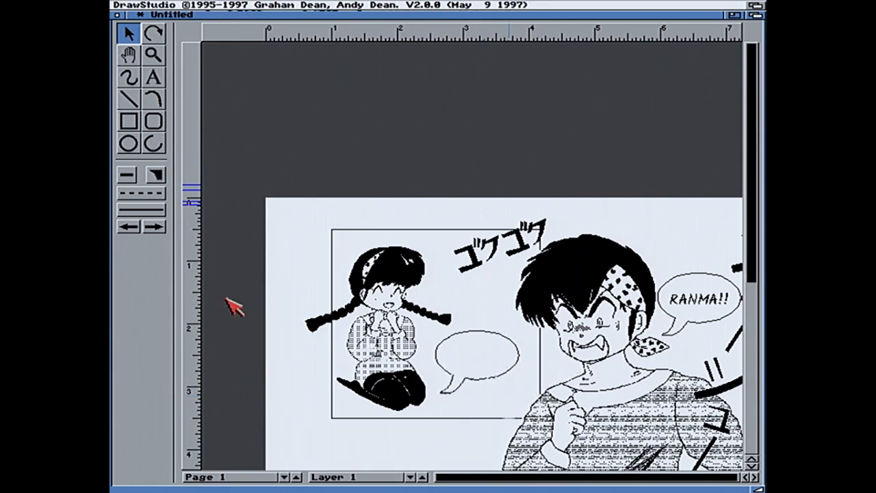
# Start a new text at the lower speech bubble's upper left edge, using the Kalam-Regular font and centre alignment
pyautogui.click(154, 78)
pyautogui.click(439, 335)
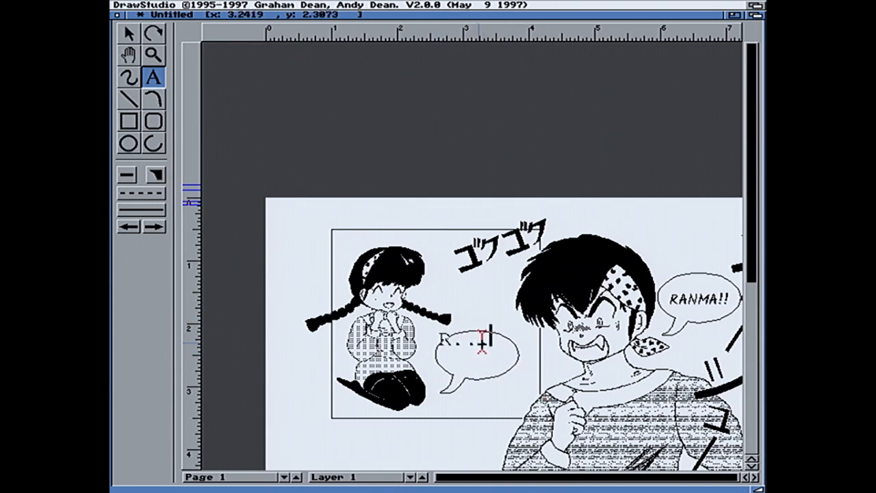
pyautogui.rightClick(413, 6)
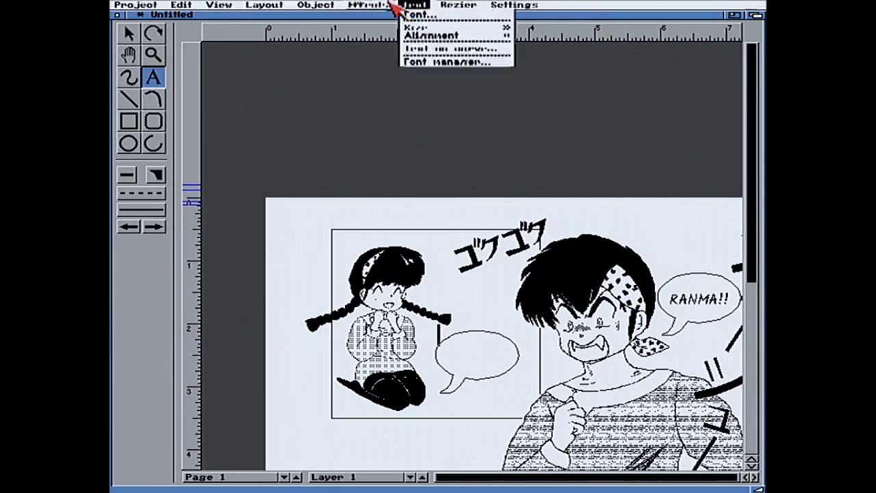
pyautogui.click(431, 16)
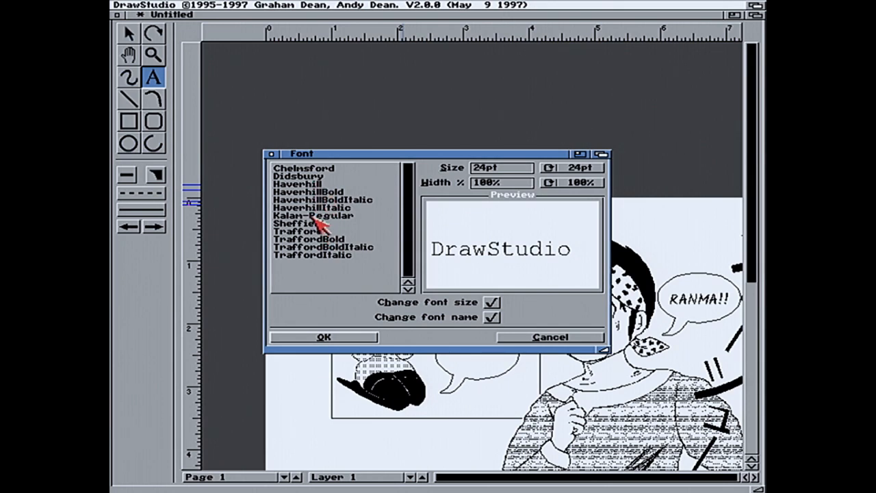
pyautogui.click(313, 216)
pyautogui.click(323, 337)
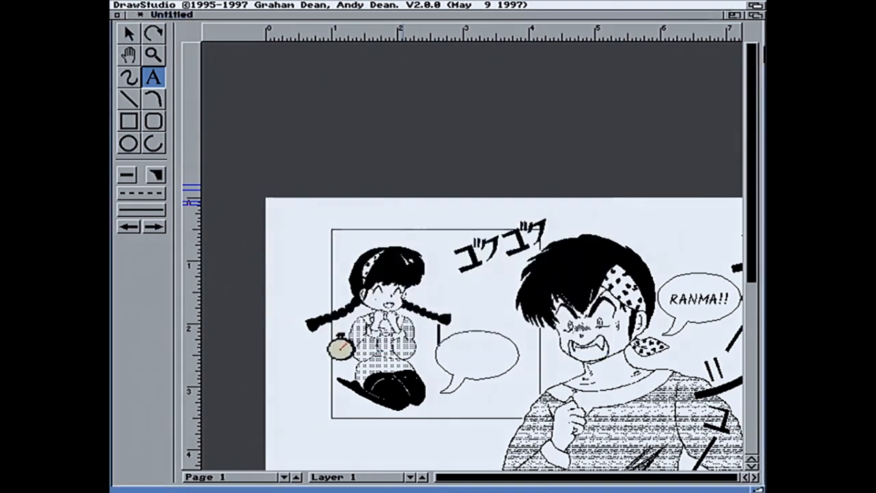
pyautogui.rightClick(362, 7)
pyautogui.moveTo(438, 35)
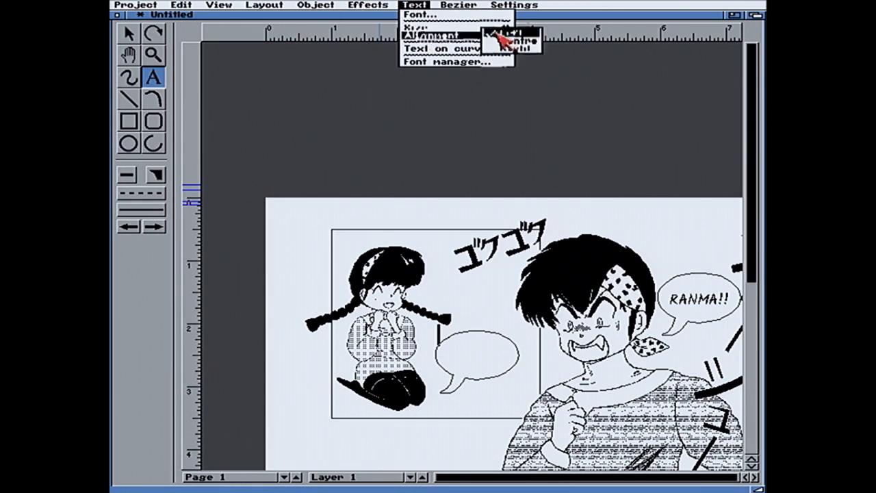
pyautogui.click(499, 44)
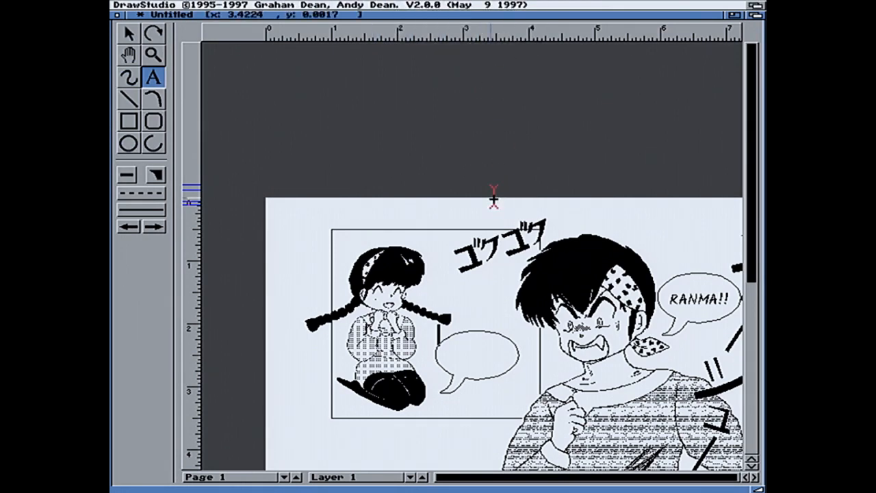
# Enter "R..R..RANMA?" and "I'M YOIKO!" on two lines and shrink the text to fit inside the speech bubble
pyautogui.write('R..R..RANMA?')
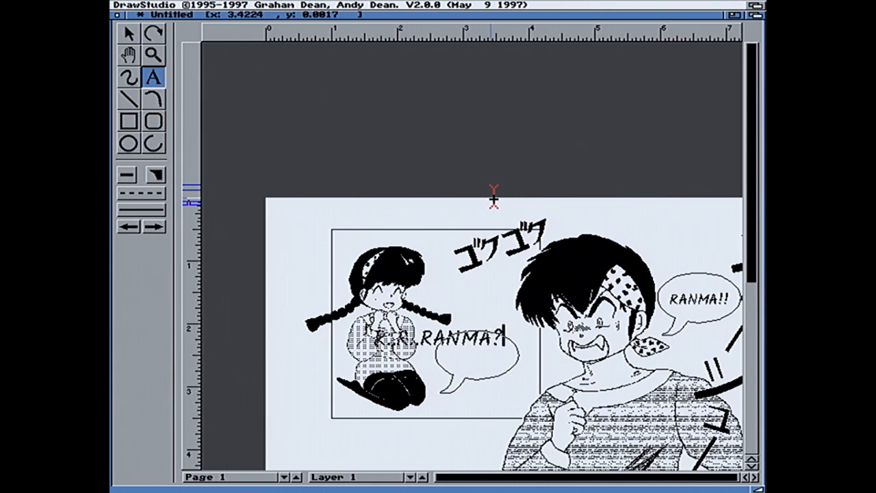
pyautogui.write("I'M YOIKO")
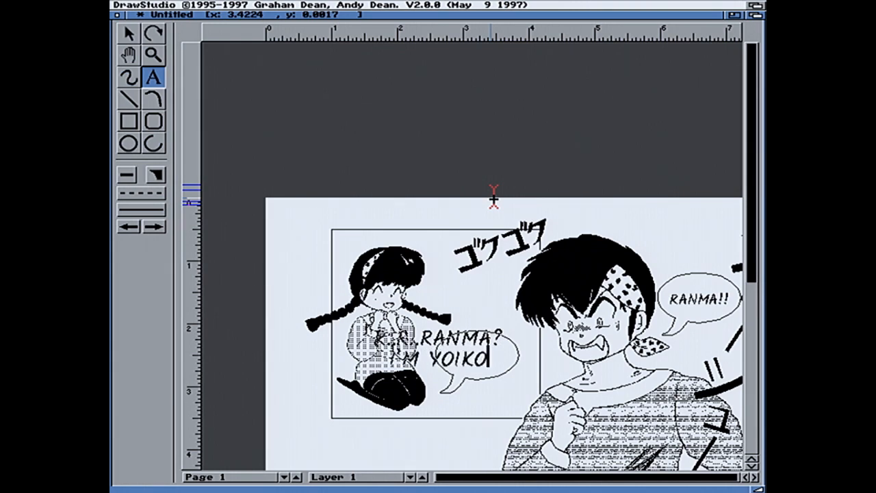
pyautogui.write('!')
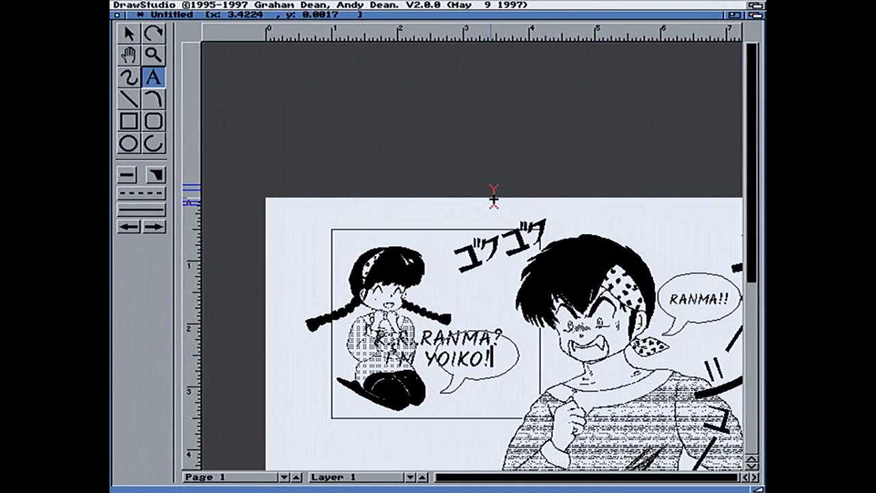
pyautogui.click(137, 32)
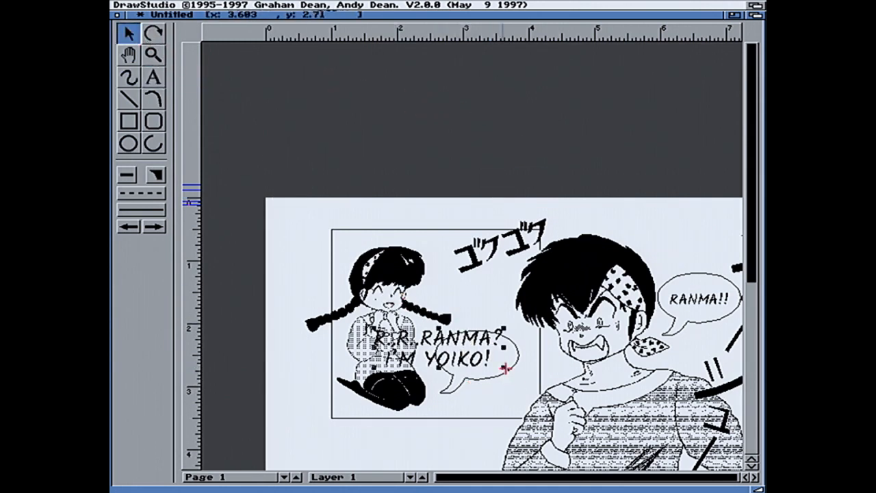
pyautogui.moveTo(505, 367)
pyautogui.mouseDown()
pyautogui.moveTo(460, 333)
pyautogui.moveTo(461, 342)
pyautogui.moveTo(507, 356)
pyautogui.moveTo(495, 359)
pyautogui.moveTo(499, 353)
pyautogui.mouseUp()
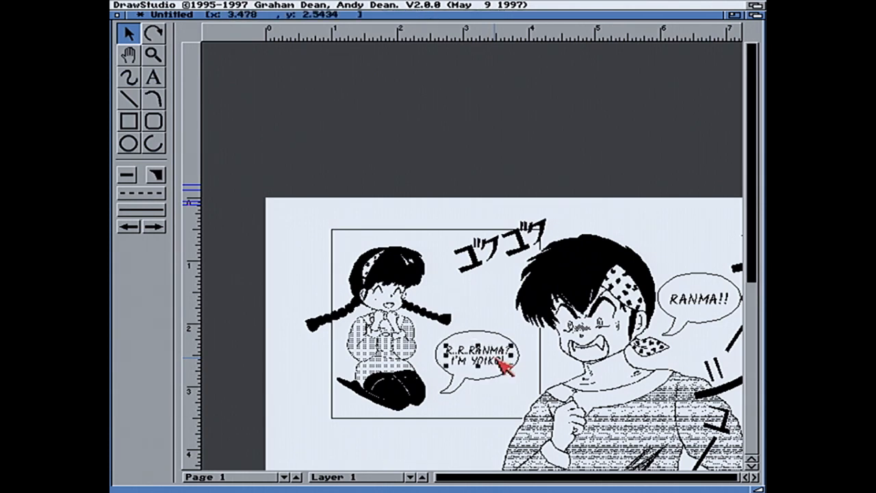
# Move the ゴクゴク lettering above the girl's head so that it straddles the frame's top edge
pyautogui.click(485, 402)
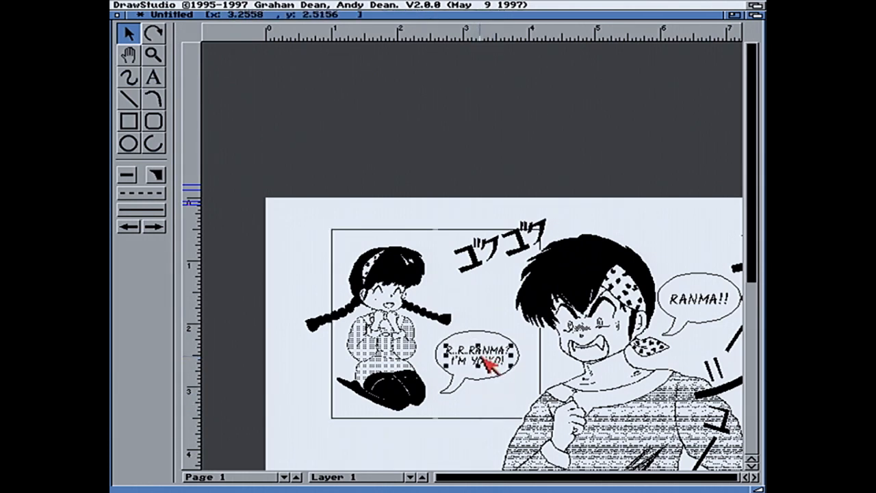
pyautogui.click(487, 261)
pyautogui.moveTo(498, 267); pyautogui.dragTo(414, 258)
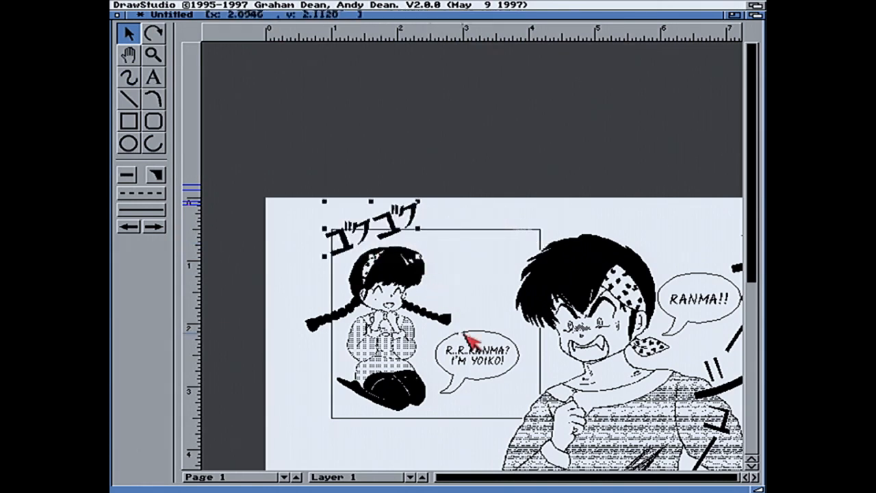
# Group the lower speech bubble, its tail and its text, and move the group up beside the girl's head
pyautogui.click(483, 349)
pyautogui.click(453, 387)
pyautogui.click(452, 393)
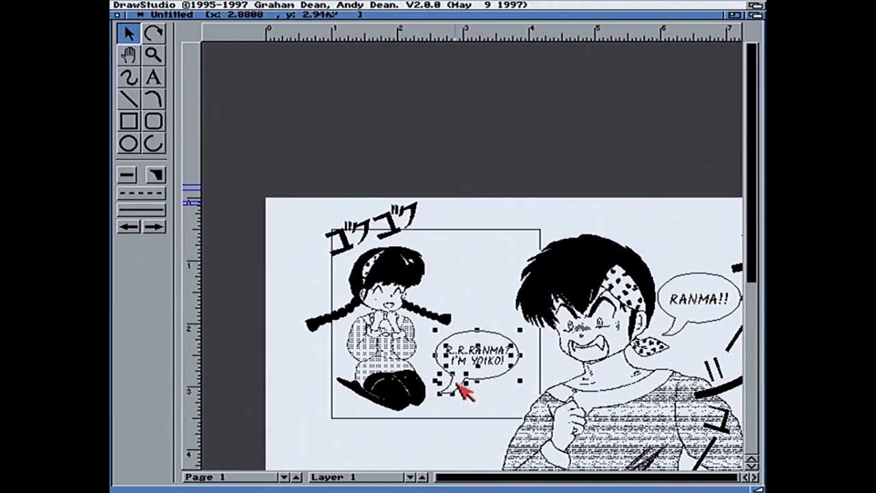
pyautogui.rightClick(459, 386)
pyautogui.moveTo(467, 365)
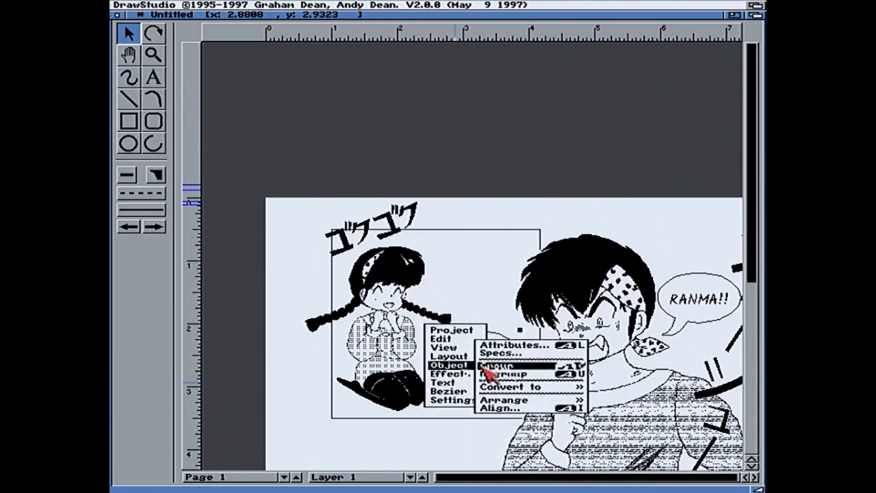
pyautogui.click(536, 375)
pyautogui.moveTo(512, 368); pyautogui.dragTo(494, 272)
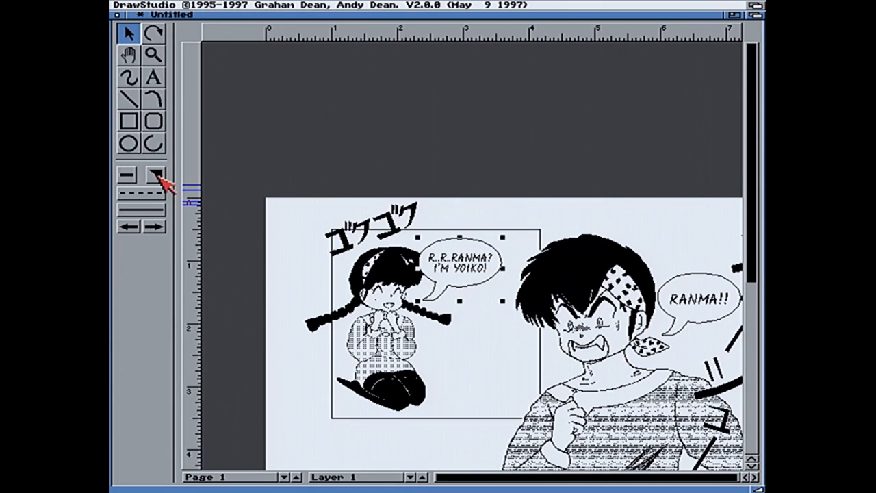
# Change the fill of the grouped speech bubble beside the girl's head and ungroup it into separate parts
pyautogui.moveTo(162, 182); pyautogui.dragTo(418, 200)
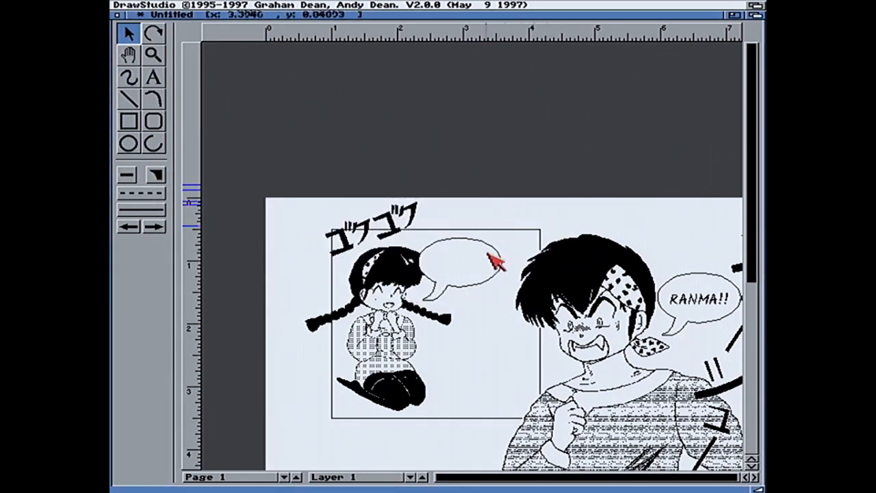
pyautogui.doubleClick(481, 273)
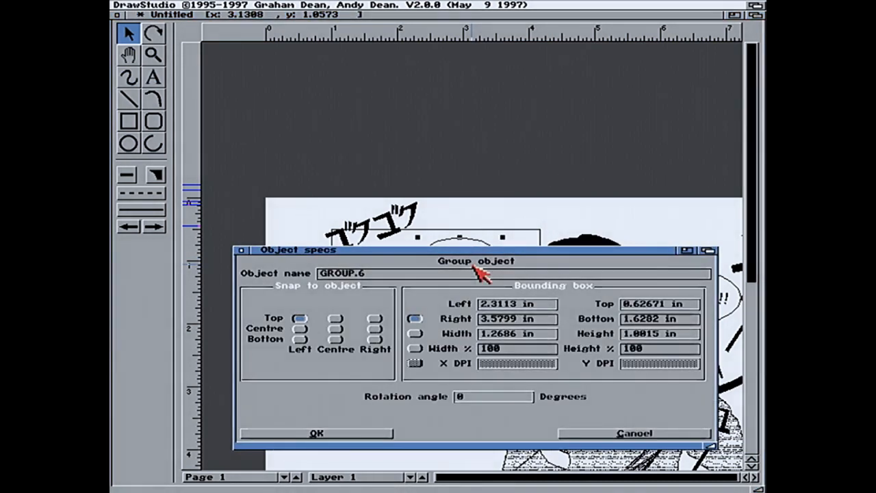
pyautogui.click(685, 250)
pyautogui.rightClick(467, 266)
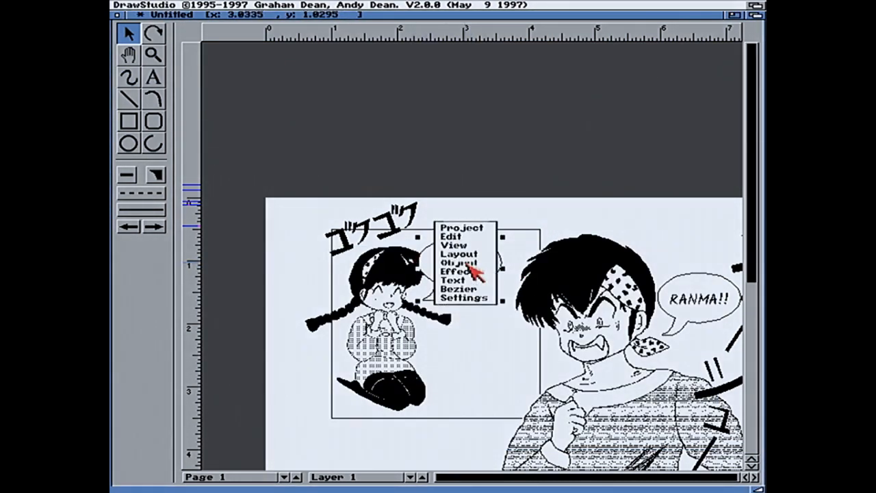
pyautogui.click(537, 272)
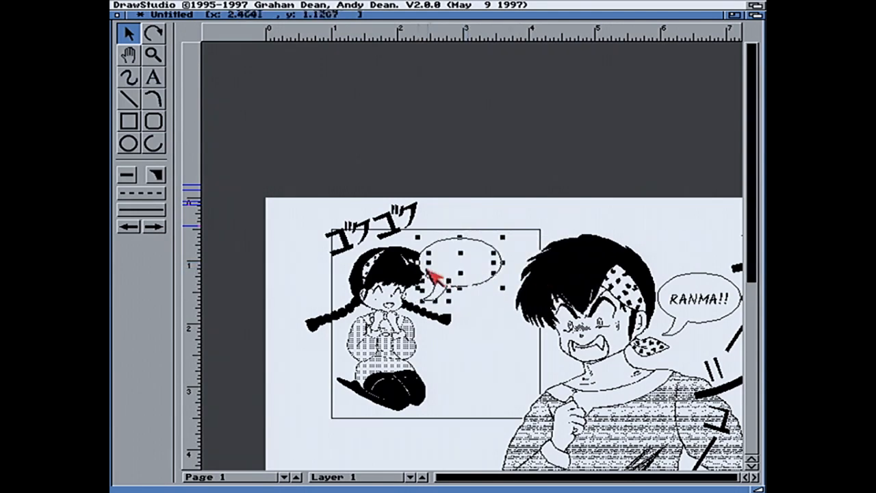
# Fill the text in the girl's speech bubble with black and move the ゴクゴク lettering inside the frame, beside her body below the bubble
pyautogui.click(486, 327)
pyautogui.click(472, 268)
pyautogui.click(156, 177)
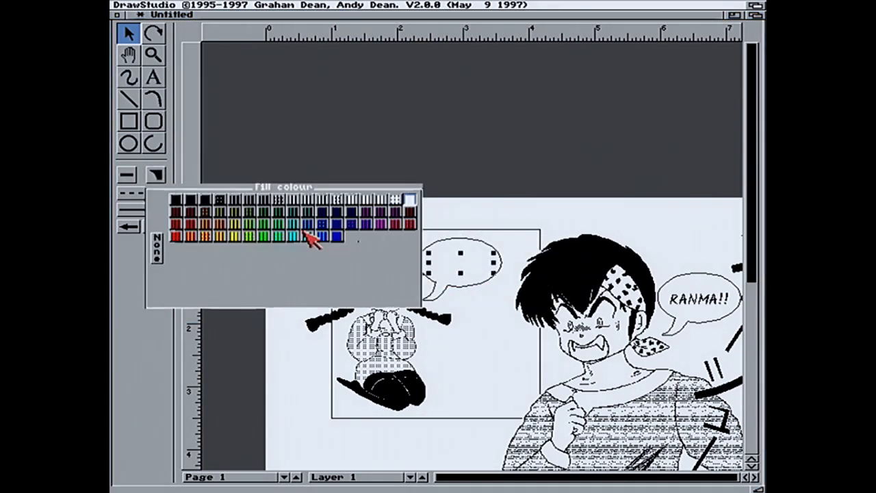
pyautogui.click(177, 200)
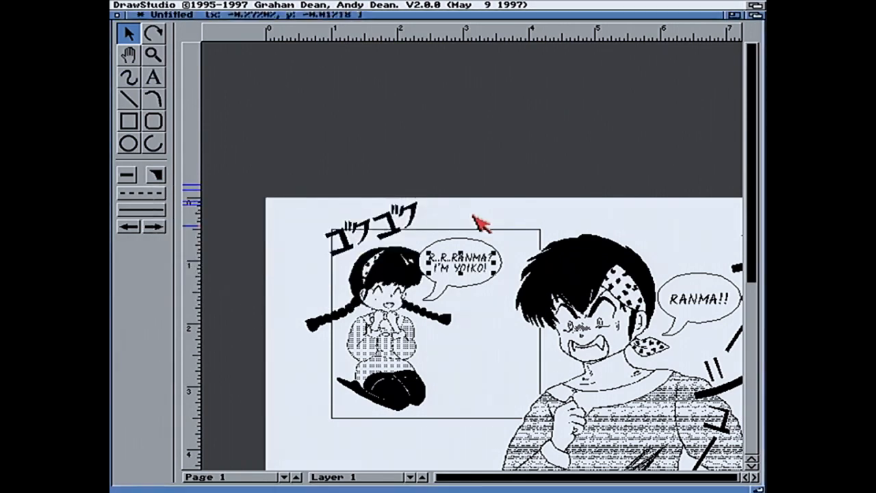
pyautogui.moveTo(347, 220); pyautogui.dragTo(470, 351)
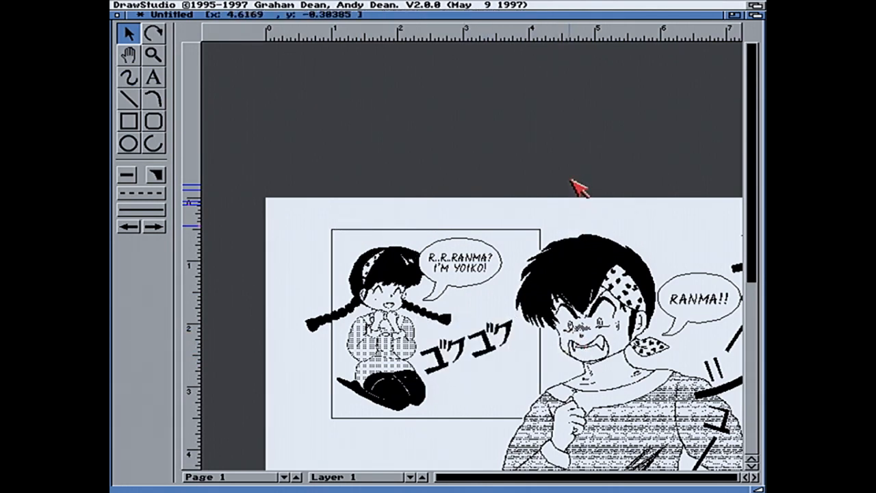
# Start saving the drawing under a new name and browse the volumes to the Docs:Graphics drawer
pyautogui.rightClick(247, 3)
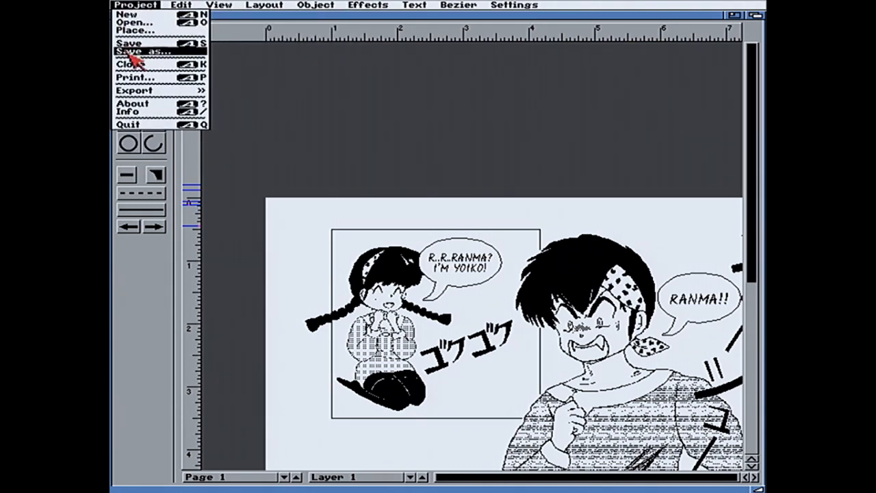
pyautogui.rightClick(132, 52)
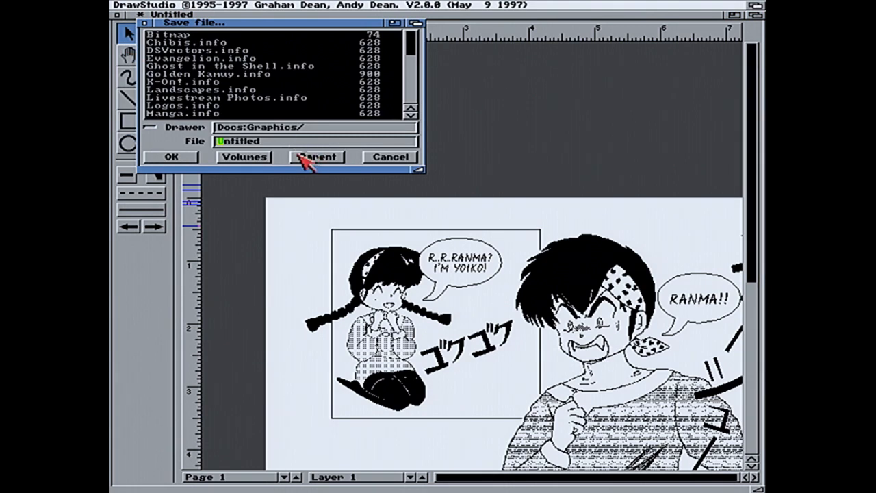
pyautogui.click(261, 156)
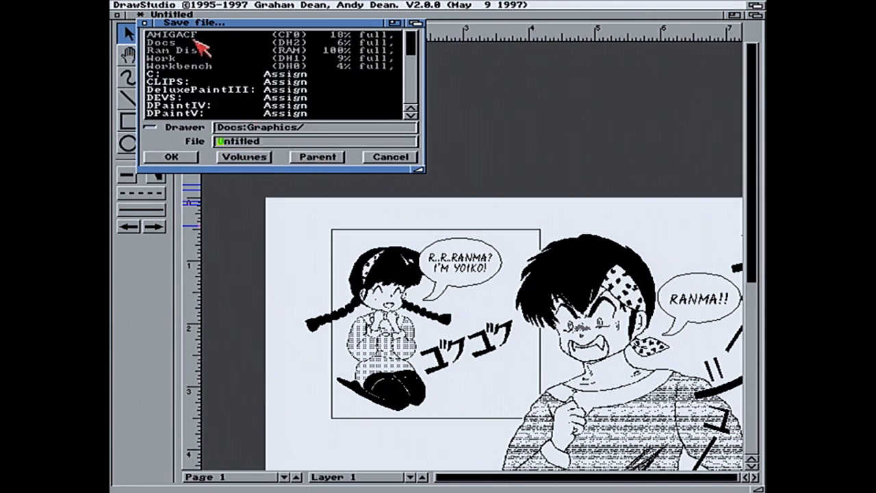
pyautogui.click(191, 60)
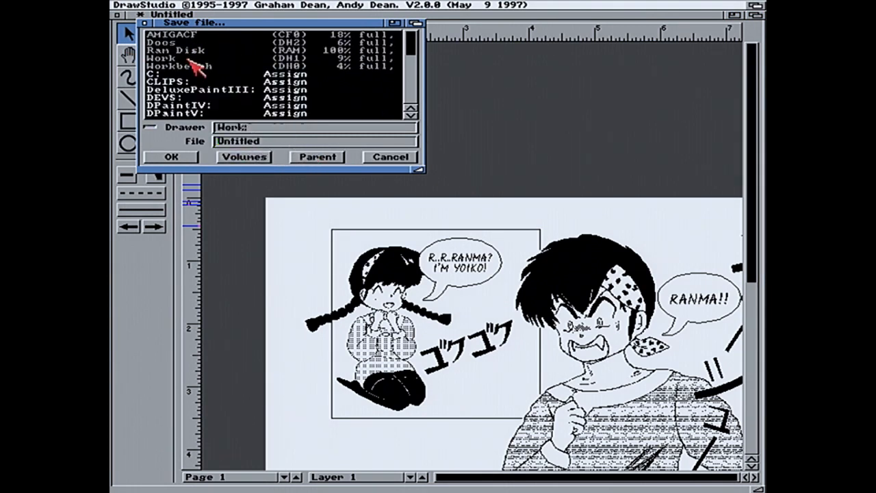
pyautogui.click(413, 90)
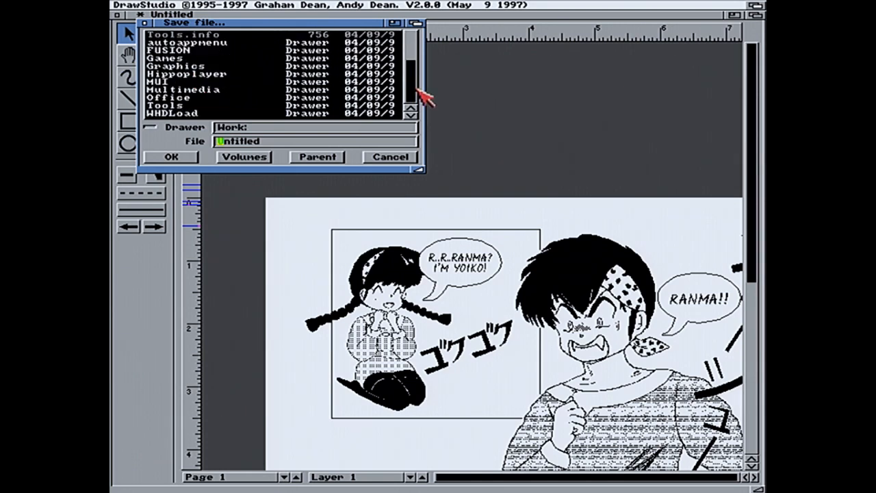
pyautogui.click(247, 158)
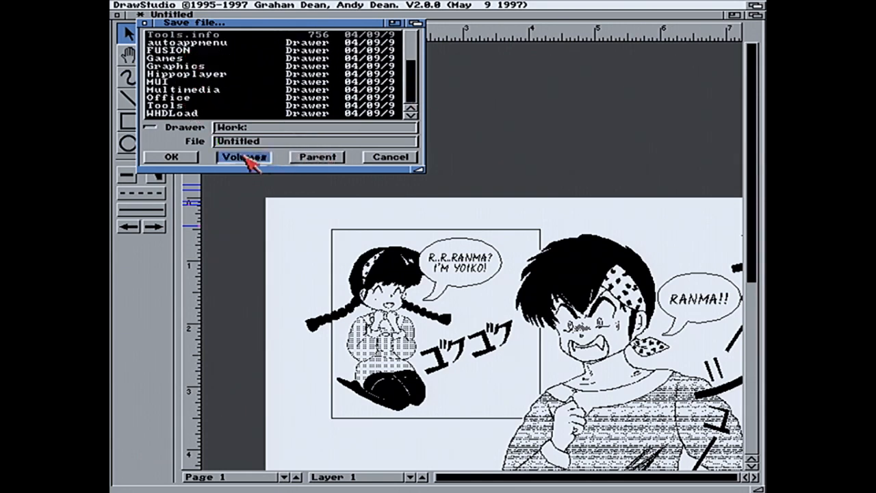
pyautogui.click(198, 44)
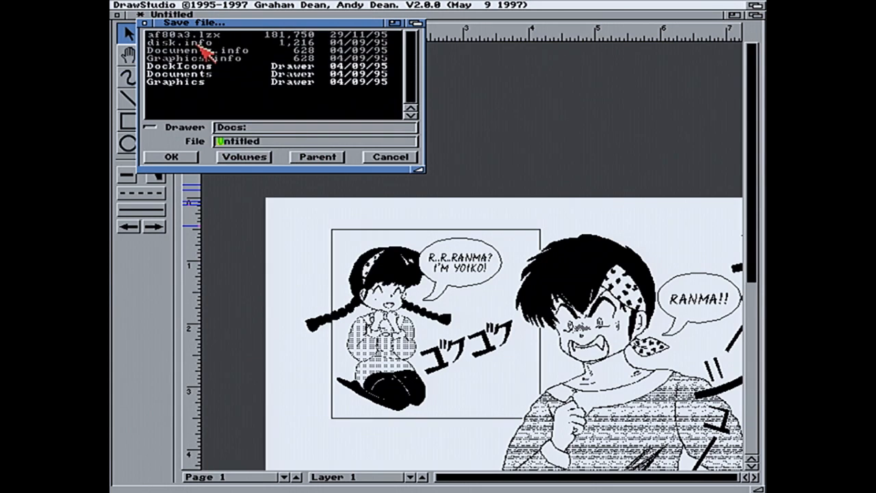
pyautogui.click(198, 77)
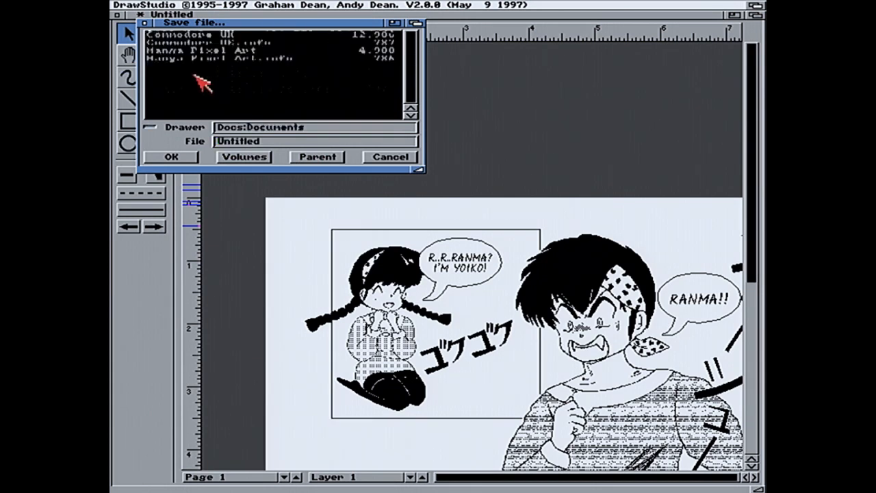
pyautogui.click(316, 157)
pyautogui.click(201, 83)
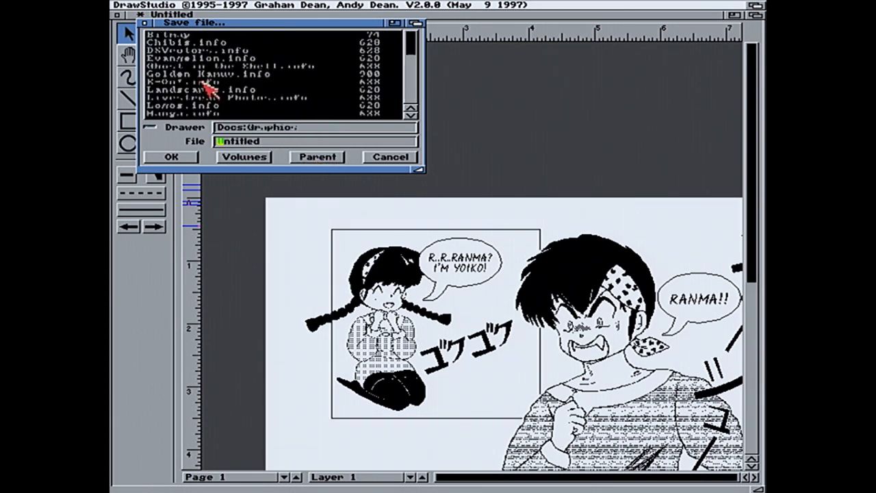
# Save the drawing as Page Layout.ds in the Ranma ½/Manga drawer
pyautogui.scroll(-5, 410, 106)
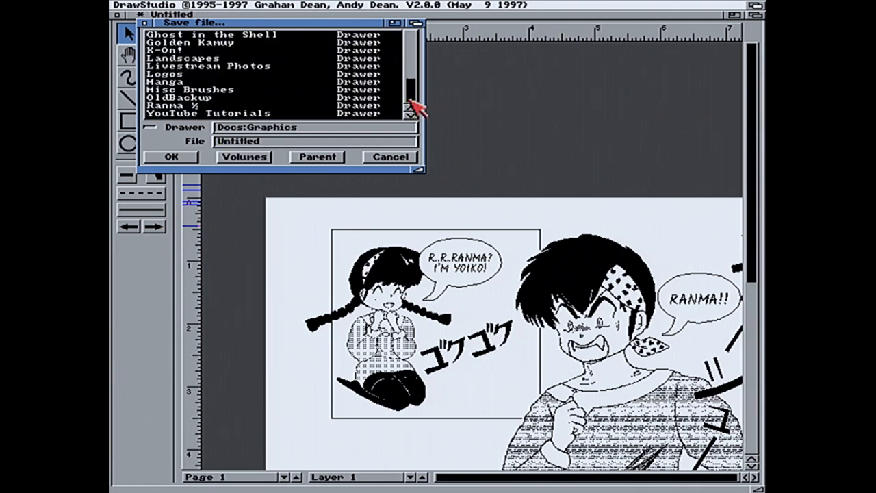
pyautogui.click(238, 106)
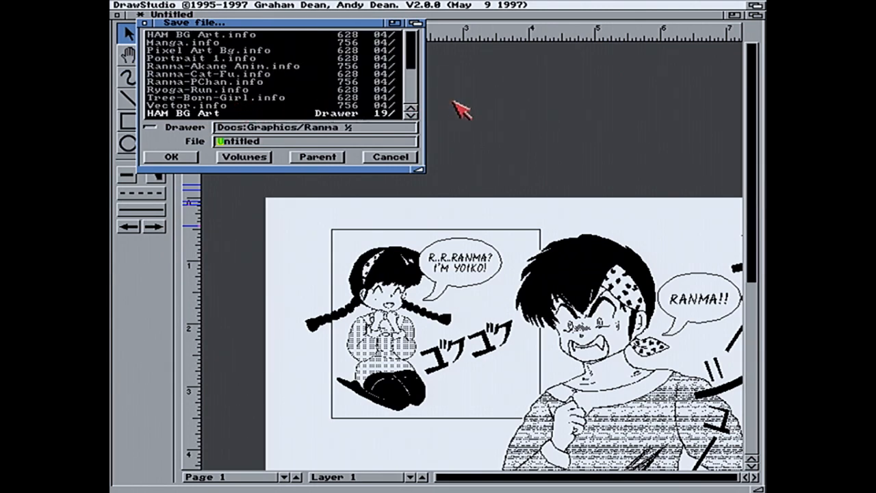
pyautogui.click(409, 108)
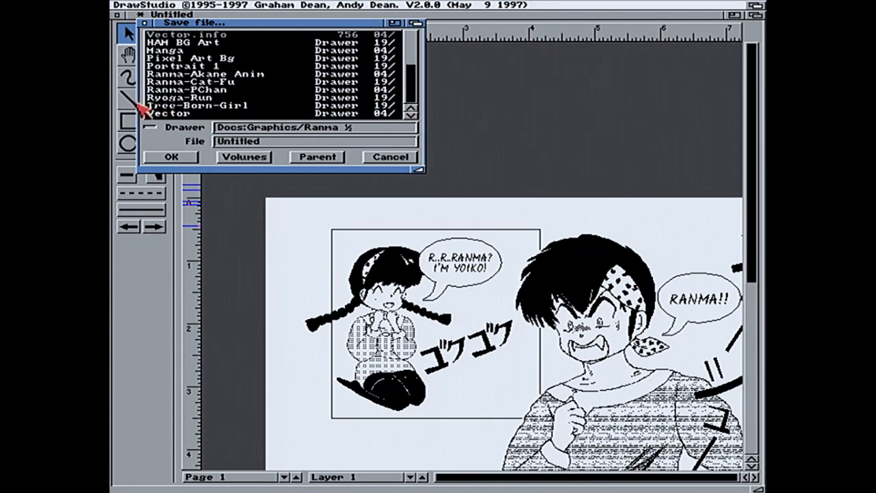
pyautogui.click(177, 50)
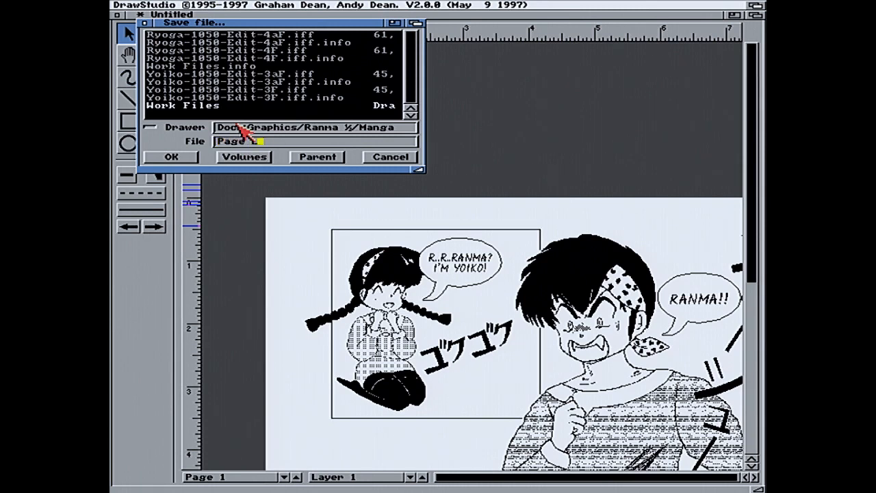
pyautogui.click(173, 157)
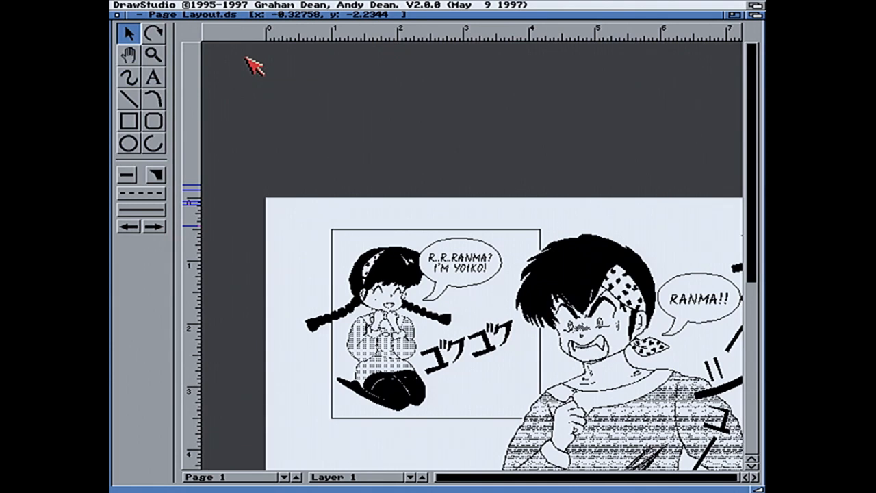
# Look over the comic page from the framed panel down to the large figure's legs to check artwork, bubbles and lettering
pyautogui.rightClick(254, 6)
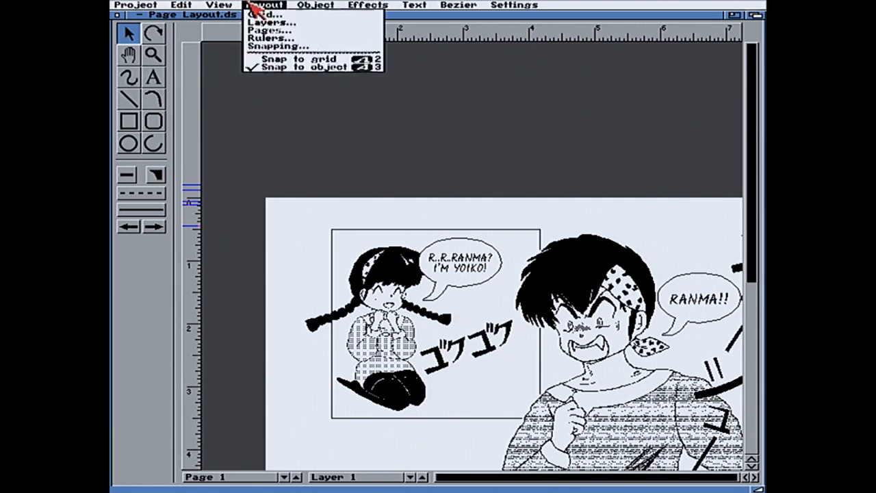
pyautogui.rightClick(183, 6)
pyautogui.click(153, 54)
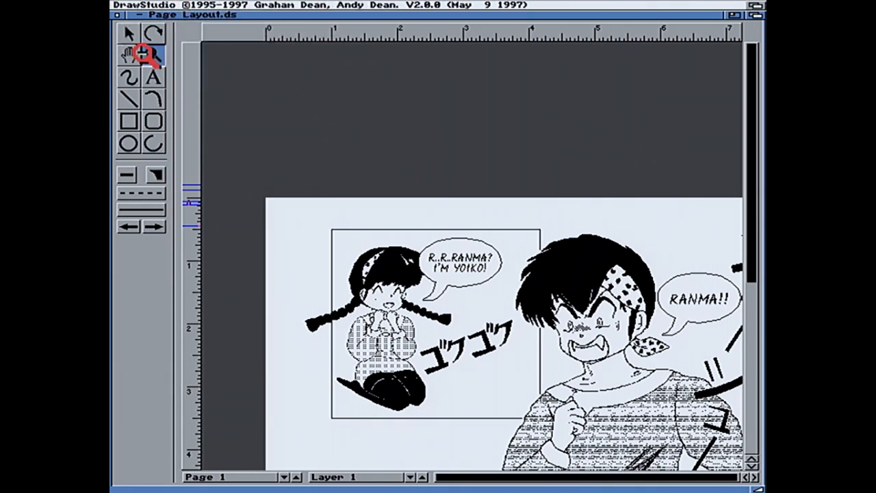
pyautogui.click(129, 55)
pyautogui.moveTo(502, 88); pyautogui.dragTo(420, 55)
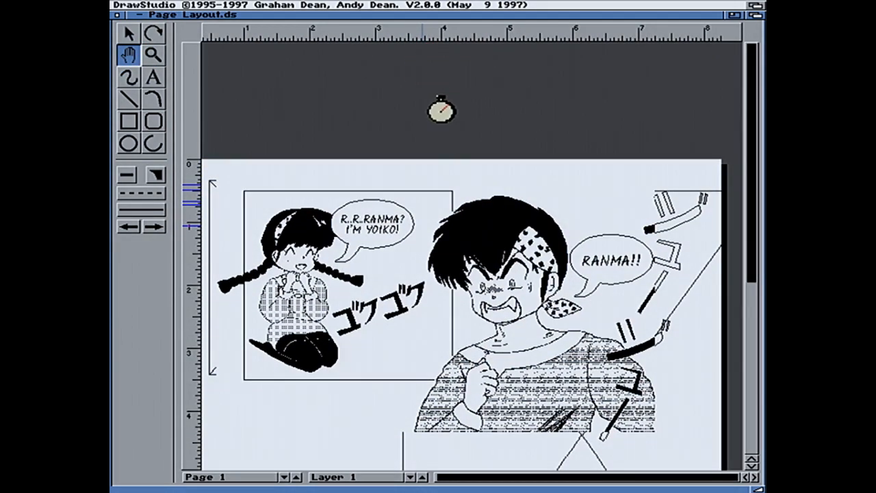
pyautogui.moveTo(463, 136); pyautogui.dragTo(457, 70)
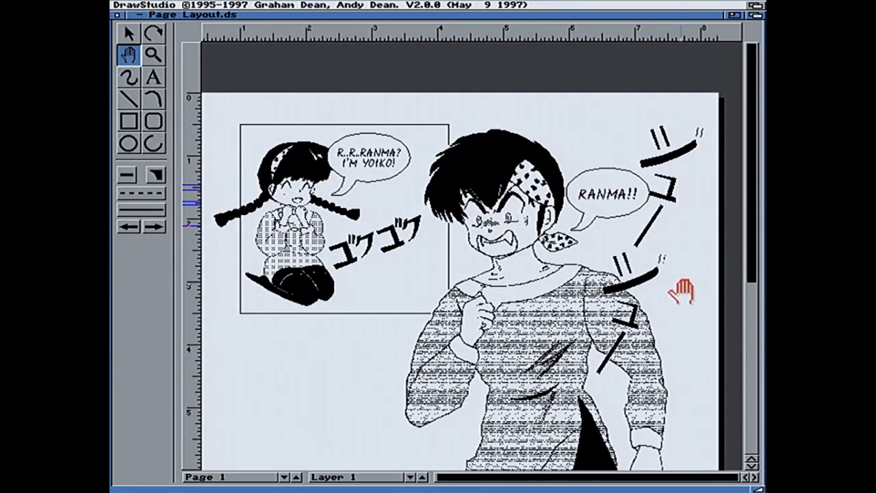
pyautogui.moveTo(683, 291); pyautogui.dragTo(680, 214)
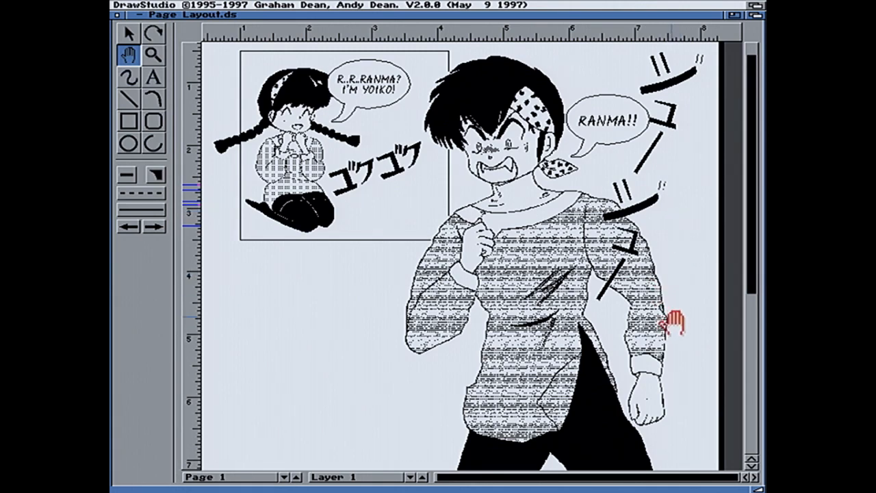
pyautogui.moveTo(674, 321)
pyautogui.mouseDown()
pyautogui.moveTo(674, 297)
pyautogui.moveTo(672, 344)
pyautogui.moveTo(680, 293)
pyautogui.mouseUp()
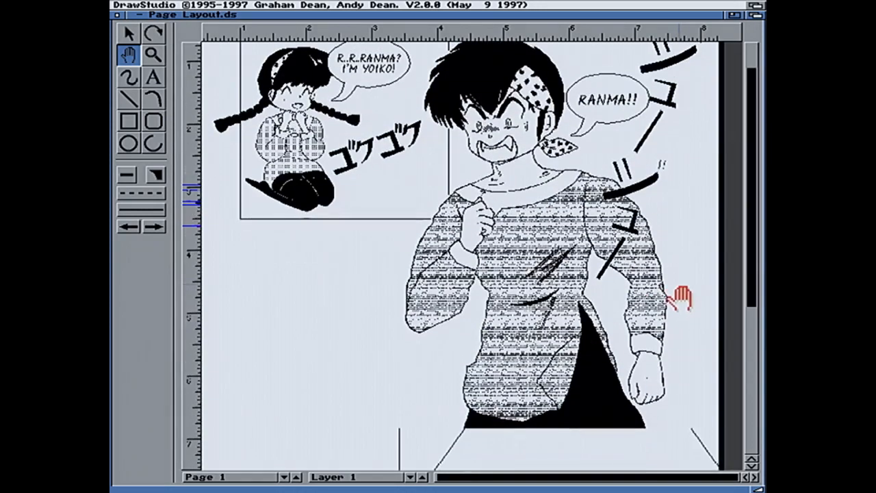
pyautogui.moveTo(684, 352); pyautogui.dragTo(678, 267)
pyautogui.moveTo(678, 307); pyautogui.dragTo(676, 392)
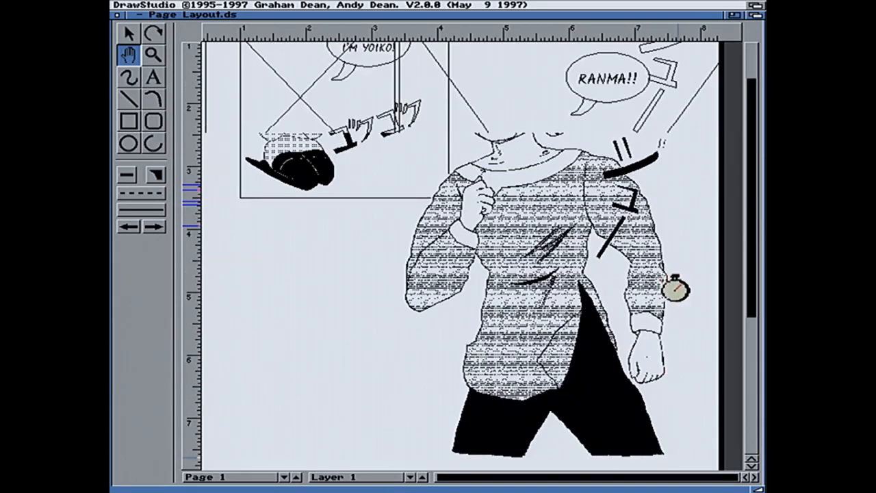
pyautogui.moveTo(678, 254); pyautogui.dragTo(680, 303)
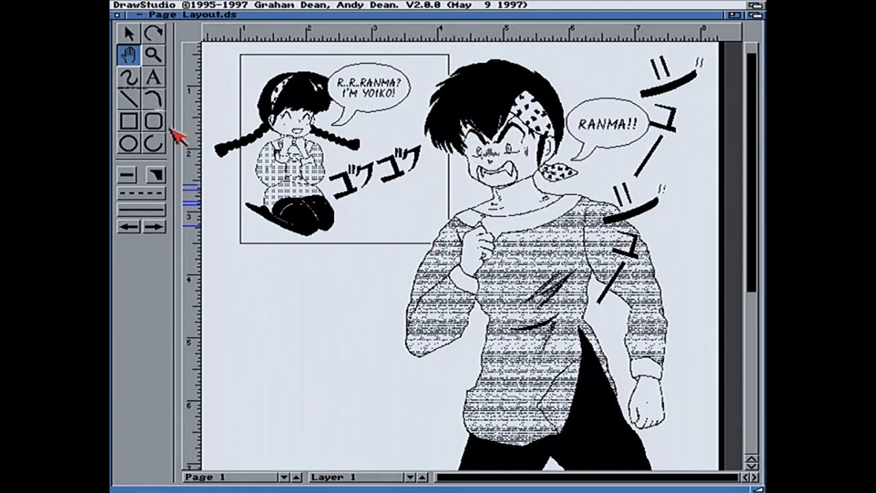
pyautogui.click(131, 103)
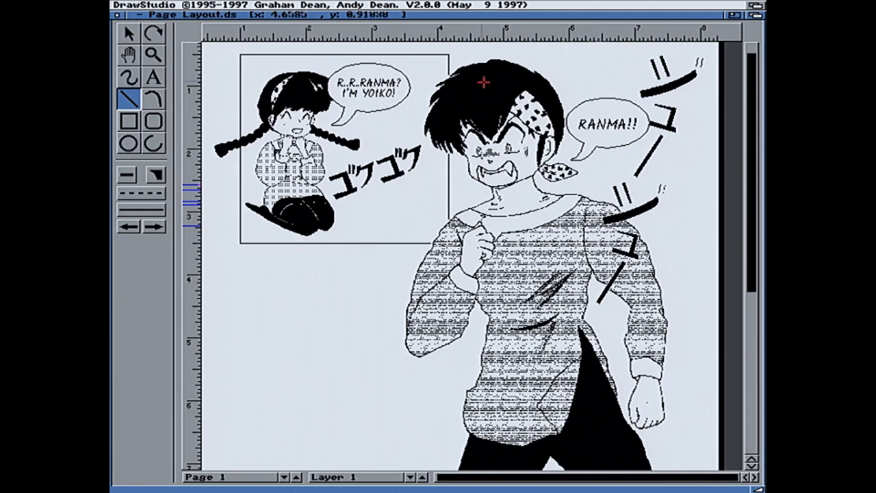
pyautogui.click(139, 34)
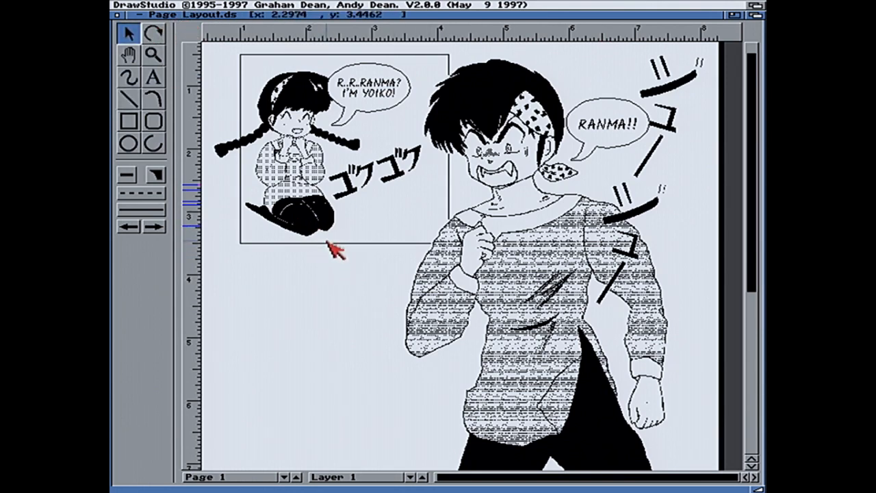
# Start a PostScript export of all pages to a file and browse for its destination to the Docs:Graphics drawer
pyautogui.rightClick(134, 6)
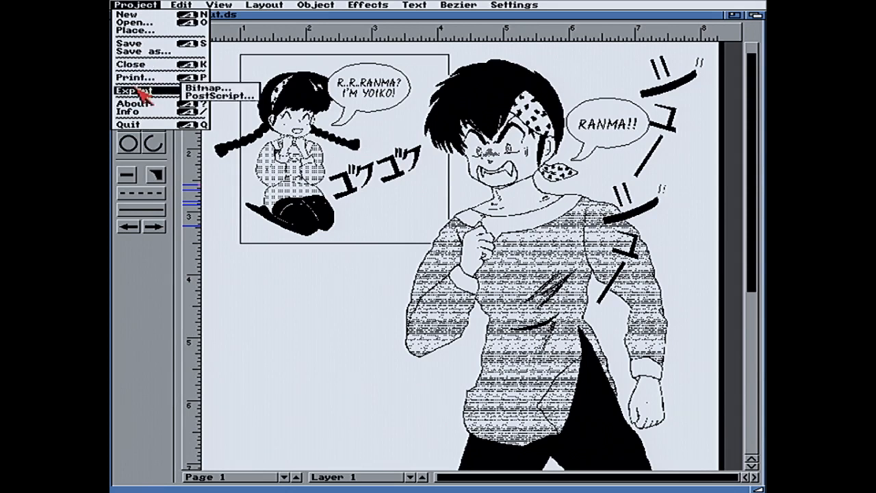
pyautogui.click(231, 99)
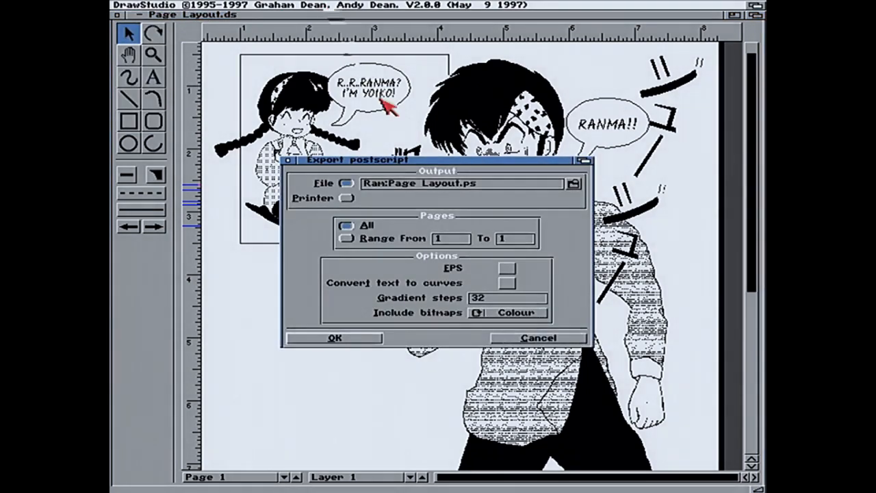
pyautogui.click(573, 184)
pyautogui.click(443, 329)
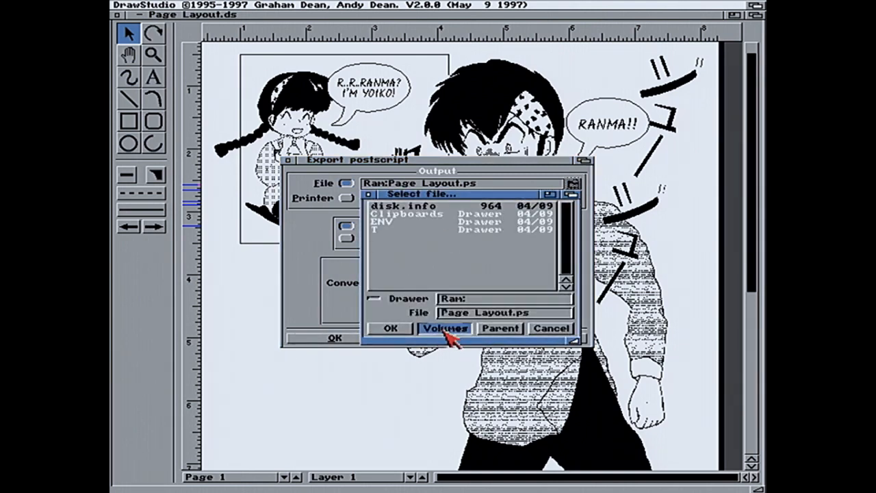
pyautogui.click(404, 214)
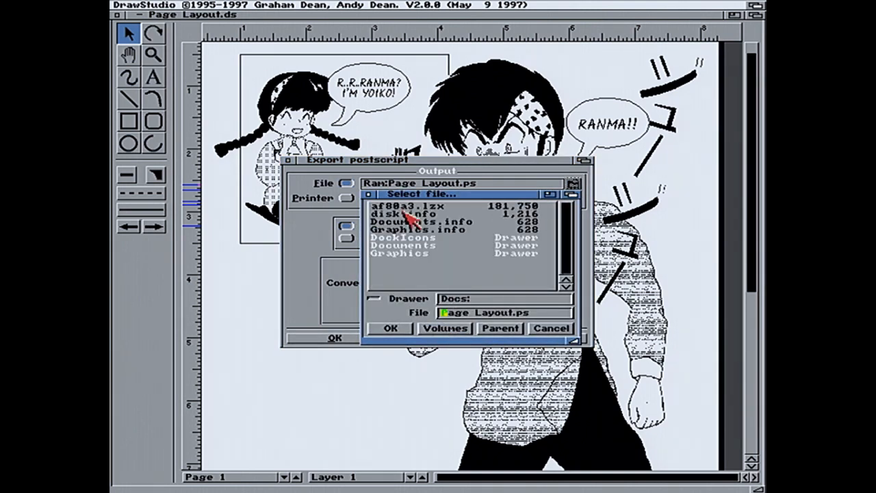
pyautogui.click(405, 239)
pyautogui.click(492, 328)
pyautogui.click(400, 254)
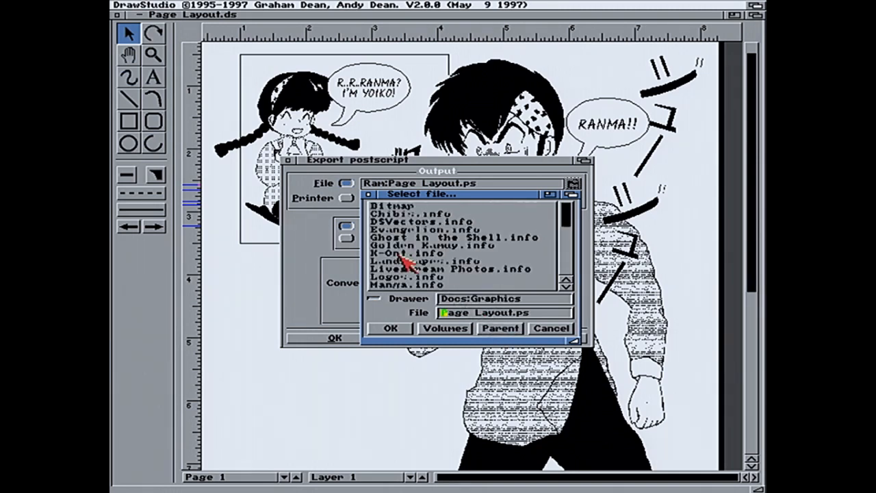
# Browse the PostScript export destination to the Manga drawer inside Docs:Graphics/Ranma ½
pyautogui.click(555, 262)
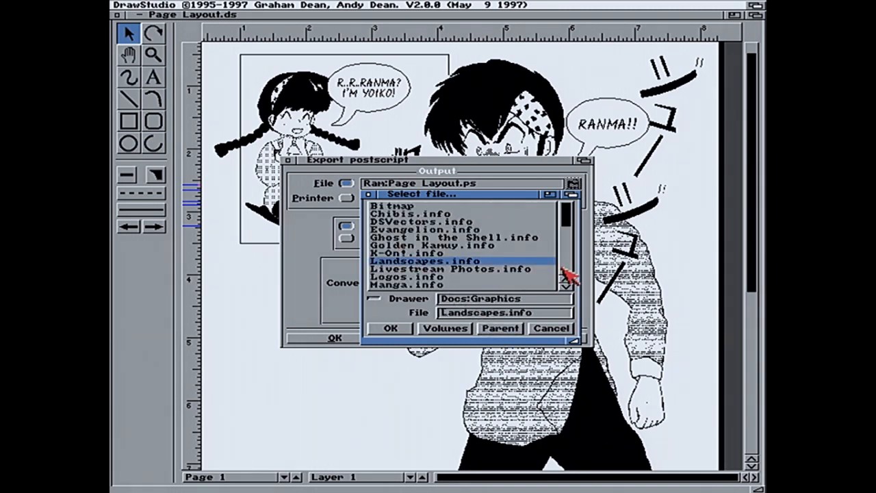
pyautogui.click(565, 273)
pyautogui.click(443, 277)
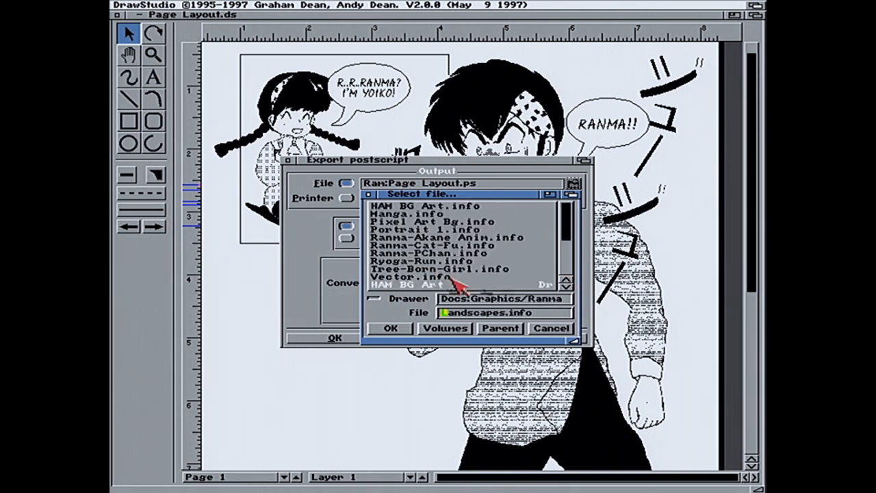
pyautogui.click(570, 271)
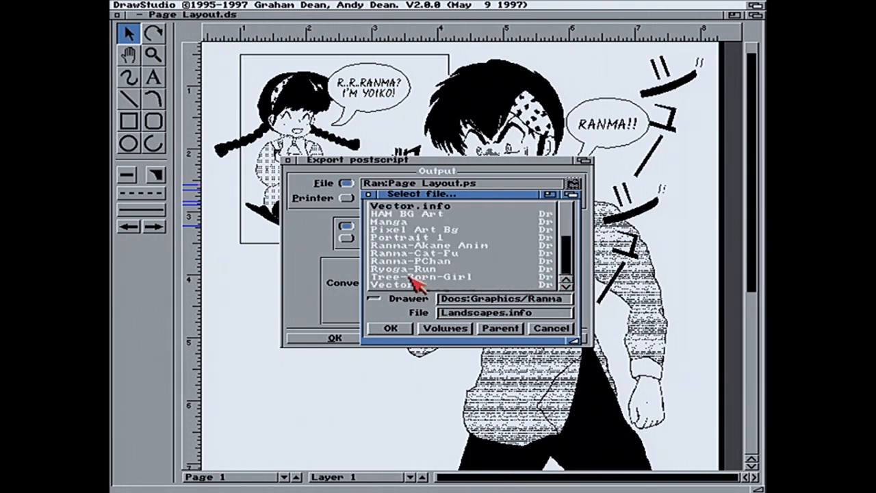
pyautogui.click(404, 230)
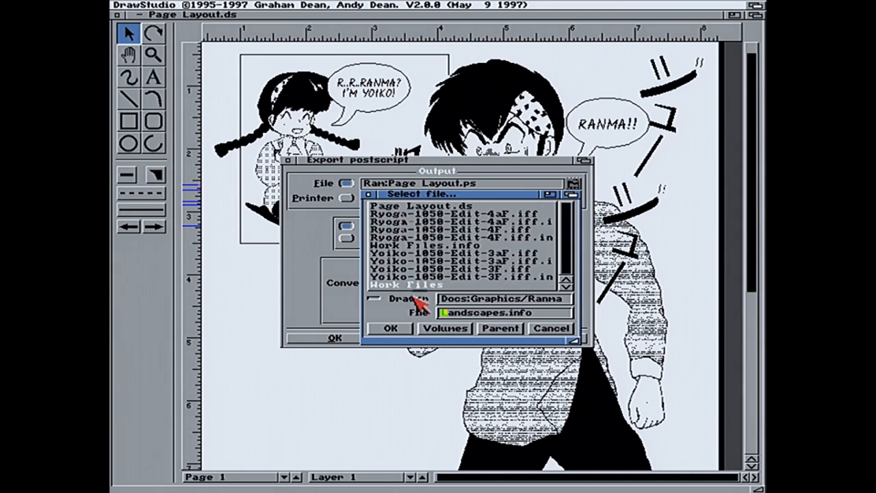
# Name the export file Page Layout.eps, based on the existing Page Layout.ds name, and accept the destination
pyautogui.click(451, 207)
pyautogui.click(538, 313)
pyautogui.press('BackSpace')
pyautogui.press('BackSpace')
pyautogui.write('eps')
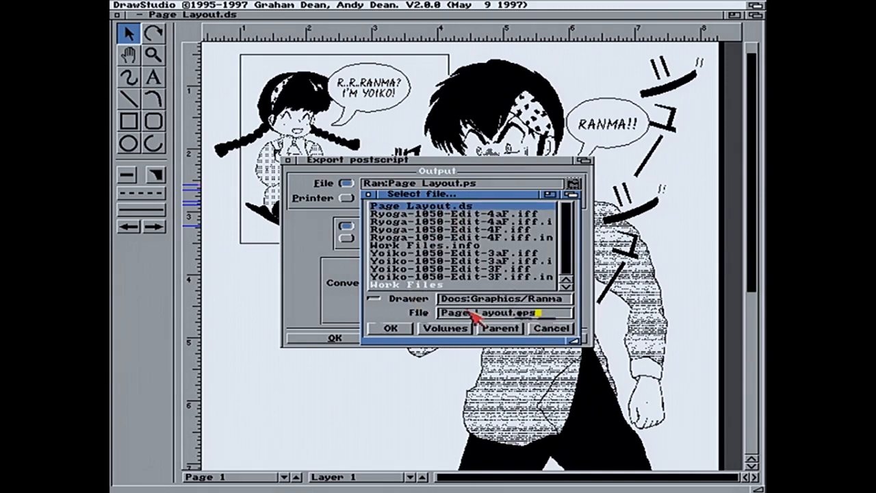
pyautogui.click(380, 329)
# Export all pages with EPS and Convert text to curves enabled and bitmaps included as Greyscale
pyautogui.click(506, 269)
pyautogui.click(507, 284)
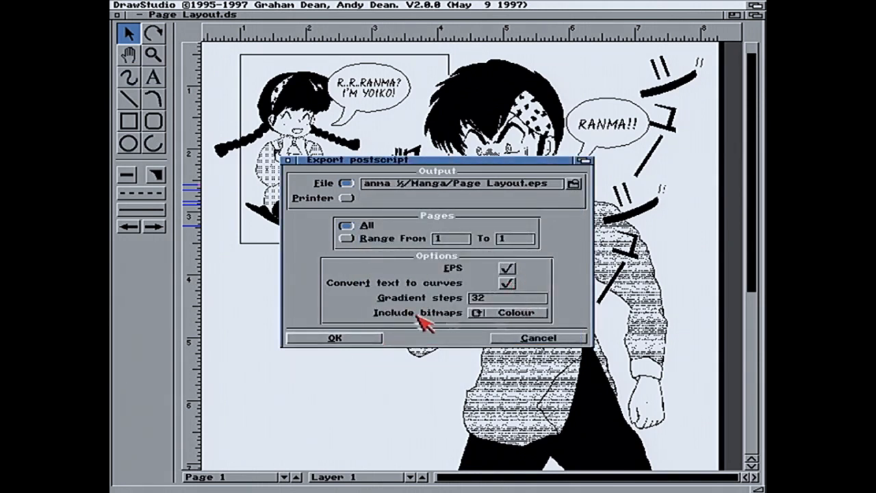
pyautogui.click(496, 324)
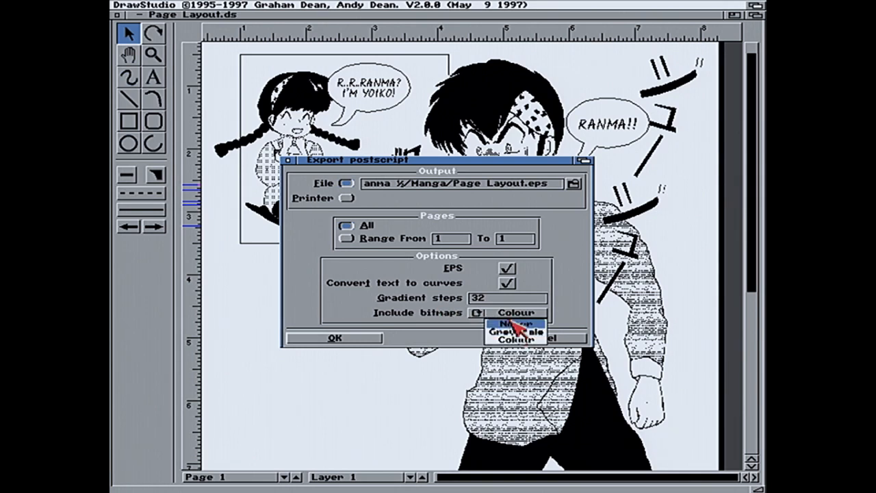
pyautogui.click(515, 331)
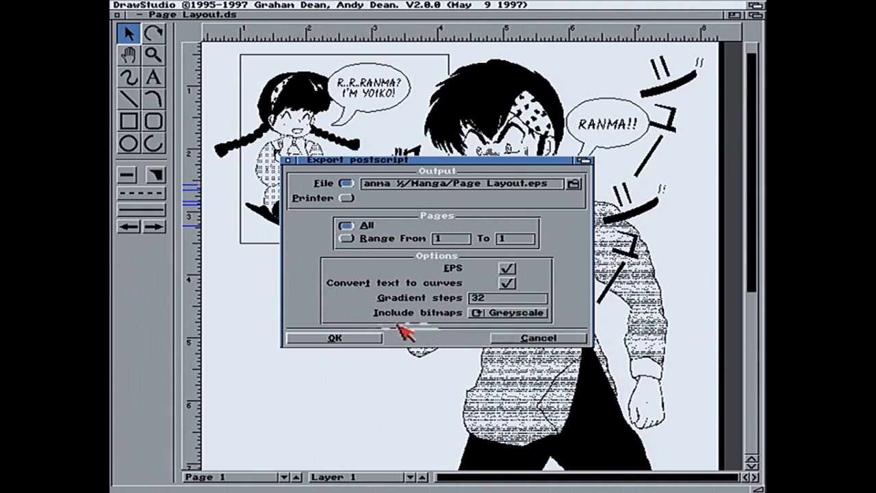
pyautogui.click(363, 339)
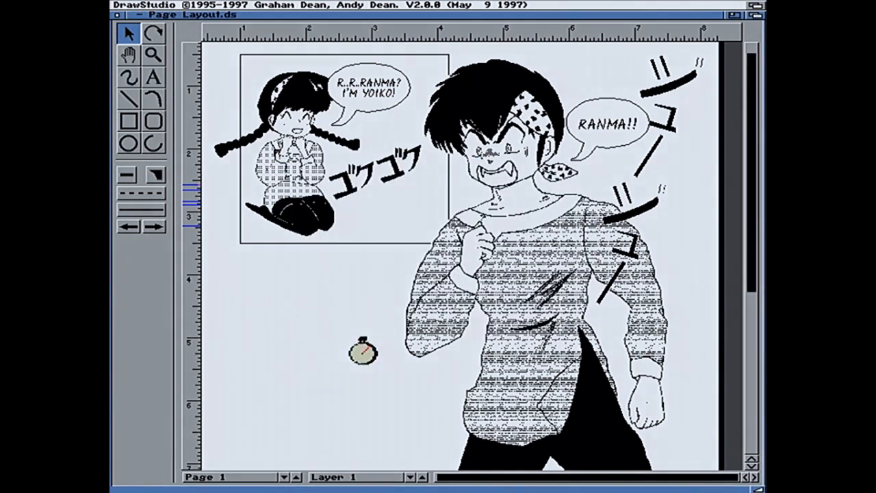
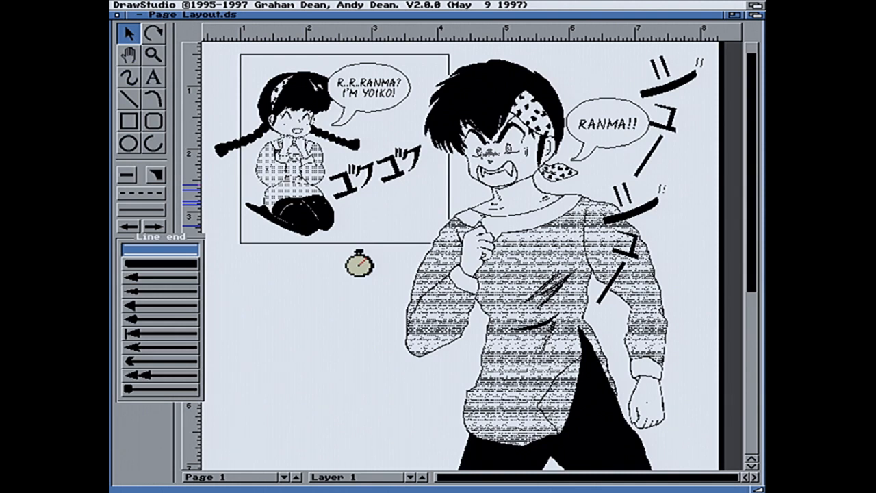
# Pull the drawing screen partway down to reveal the Workbench desktop and its disk icons
pyautogui.moveTo(411, 6); pyautogui.dragTo(410, 69)
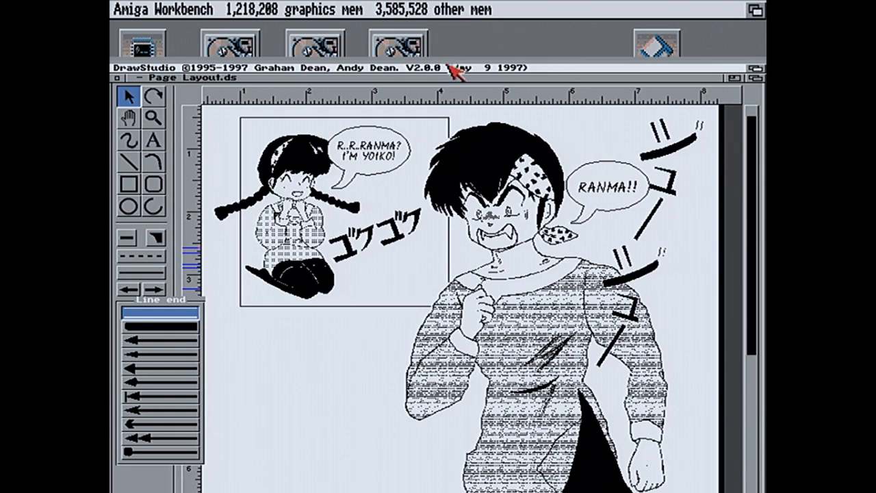
pyautogui.click(446, 89)
pyautogui.click(465, 49)
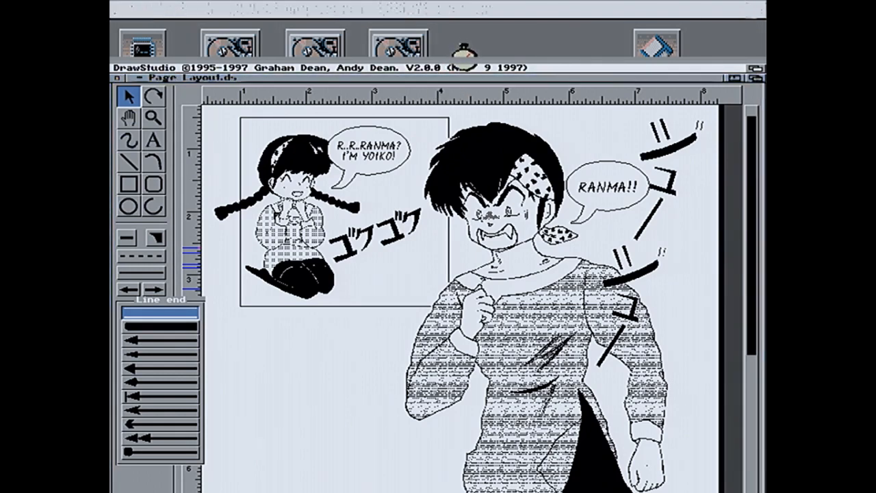
pyautogui.click(458, 85)
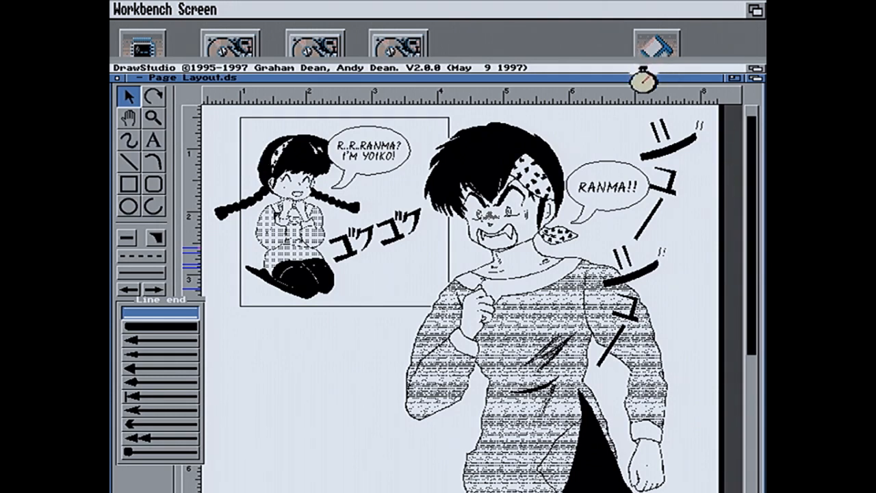
pyautogui.moveTo(643, 83); pyautogui.dragTo(637, 18)
pyautogui.moveTo(576, 15); pyautogui.dragTo(578, 128)
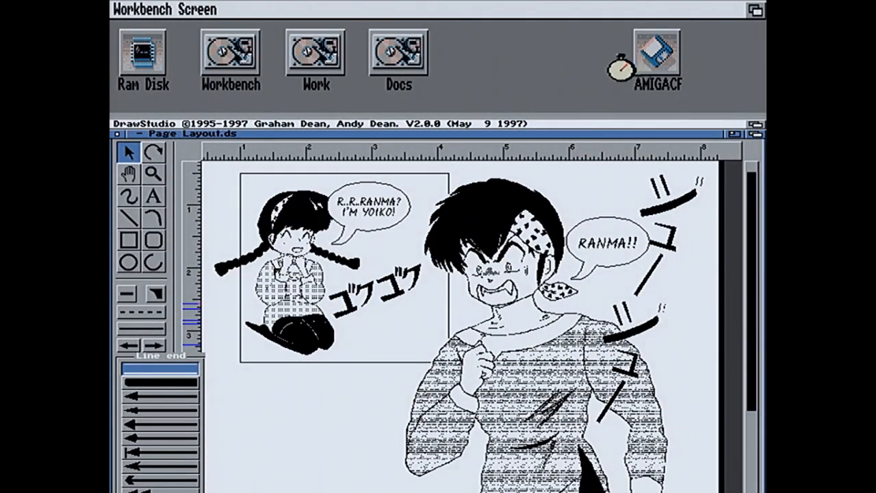
# Bring the Workbench screen to the front and refresh the Manga drawer window's contents
pyautogui.click(398, 52)
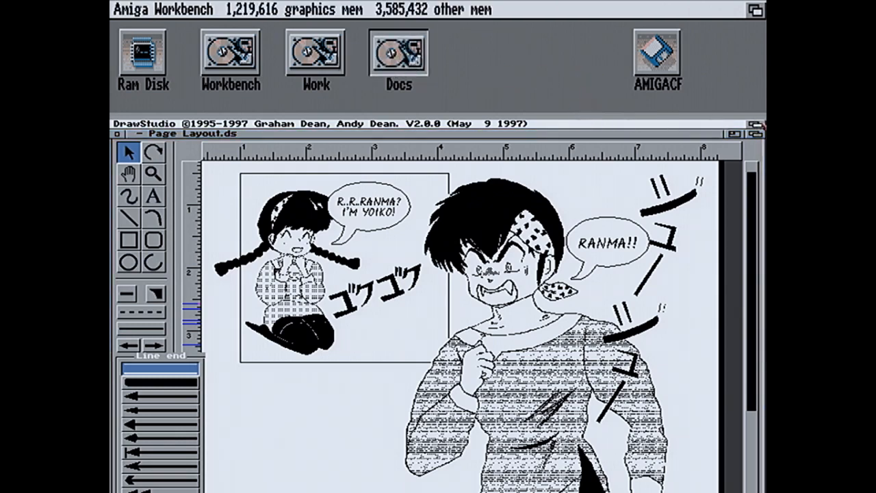
pyautogui.click(609, 134)
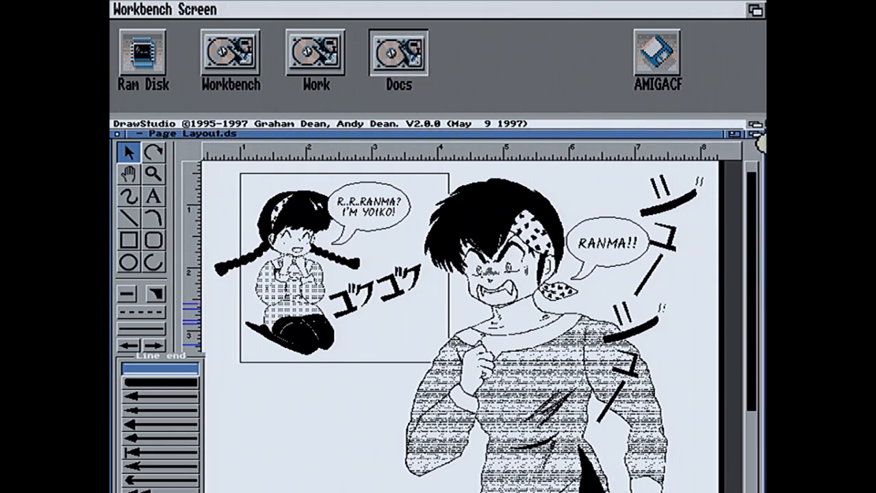
pyautogui.click(755, 125)
pyautogui.click(301, 129)
pyautogui.rightClick(253, 9)
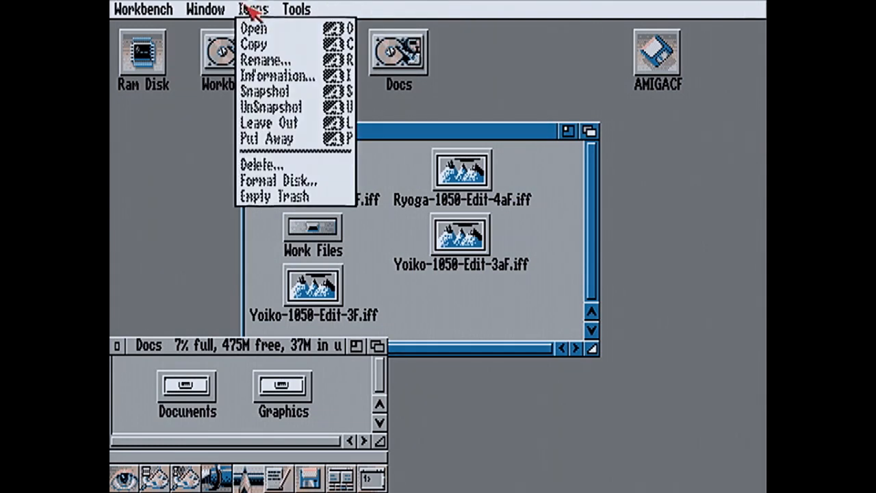
pyautogui.click(217, 76)
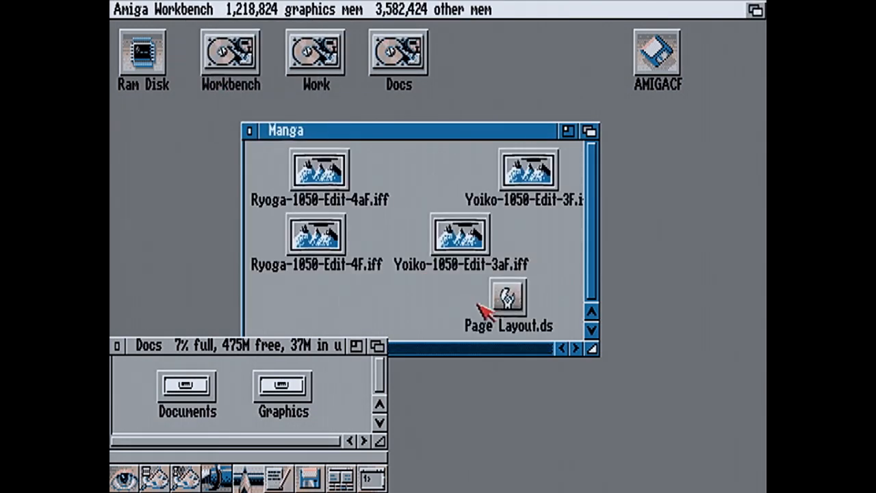
# Locate the exported Page Layout.eps in the Manga drawer, select it and request its file information
pyautogui.click(545, 356)
pyautogui.click(543, 354)
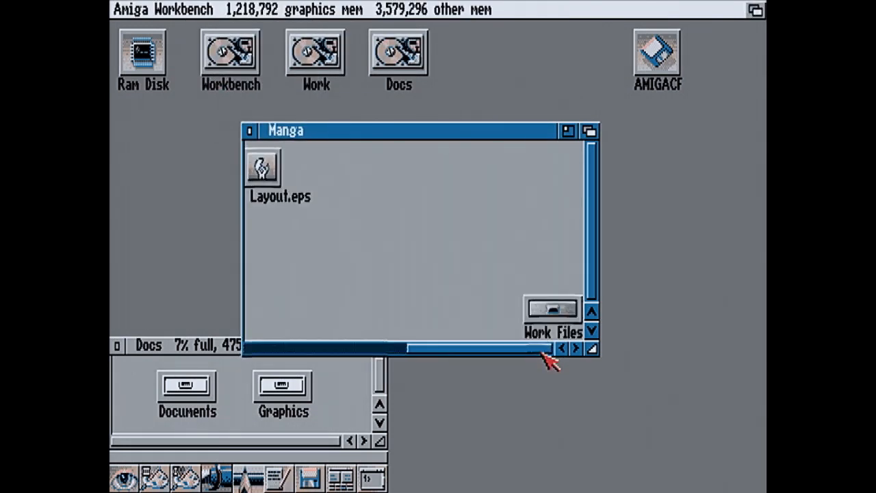
pyautogui.click(264, 167)
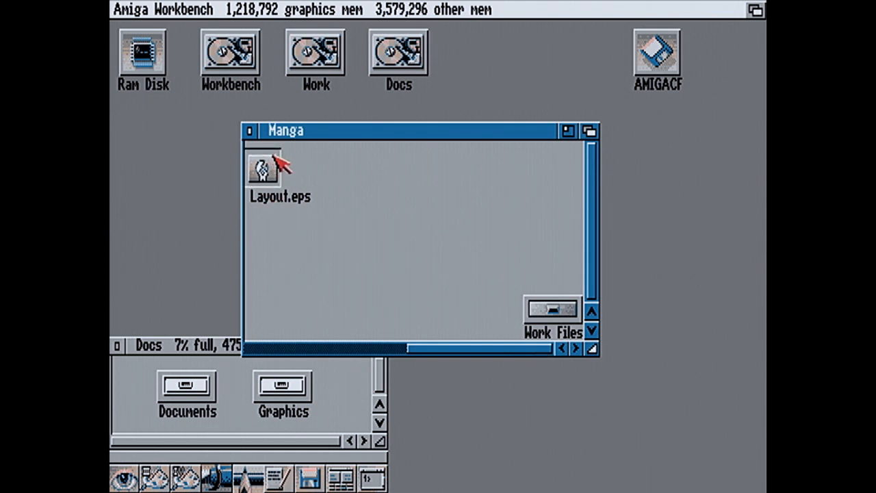
pyautogui.click(299, 192)
pyautogui.click(271, 161)
pyautogui.rightClick(265, 7)
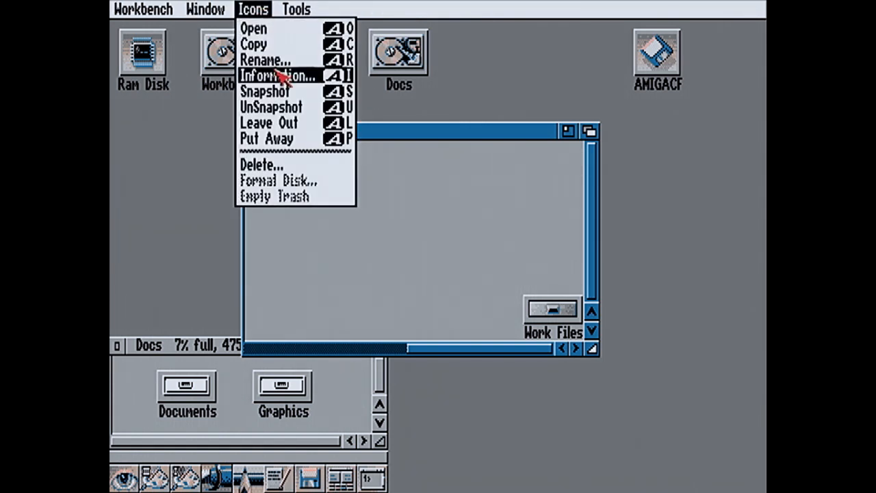
pyautogui.rightClick(281, 75)
# Examine the file size and details of Page Layout.ds in its icon information, closing it without saving
pyautogui.click(357, 352)
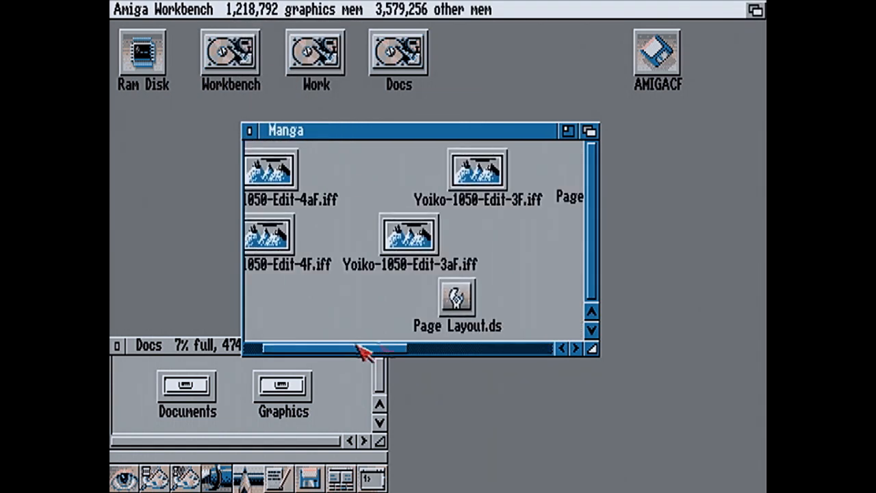
pyautogui.click(458, 299)
pyautogui.rightClick(301, 10)
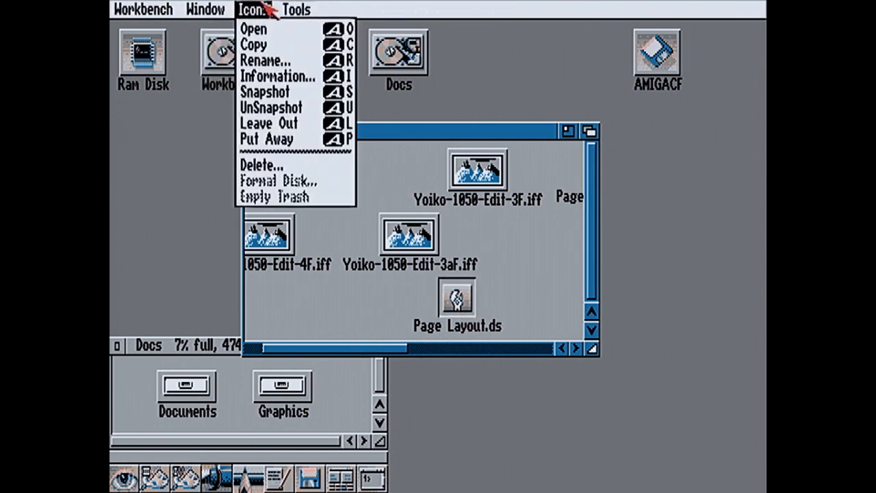
pyautogui.click(270, 76)
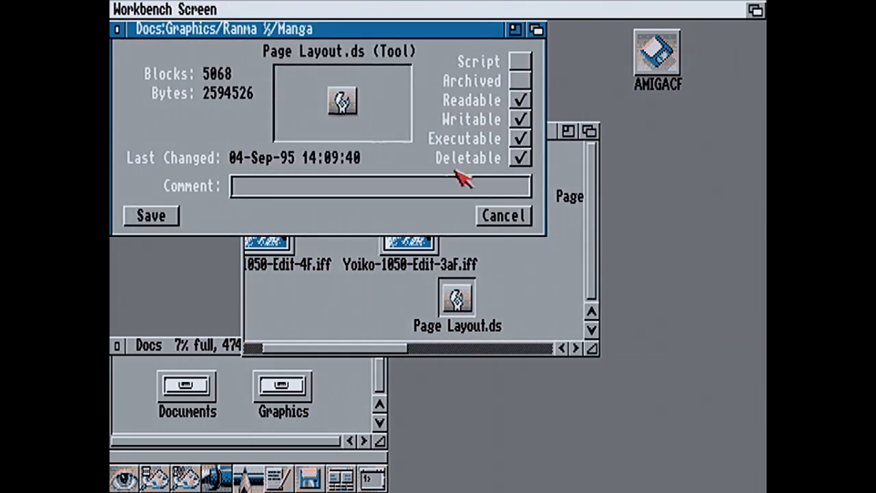
pyautogui.click(503, 216)
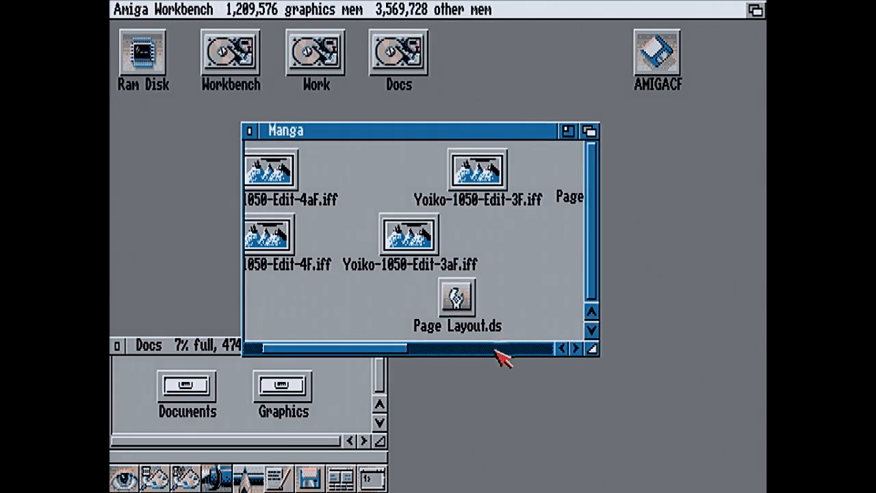
pyautogui.click(462, 301)
pyautogui.press('super+i')
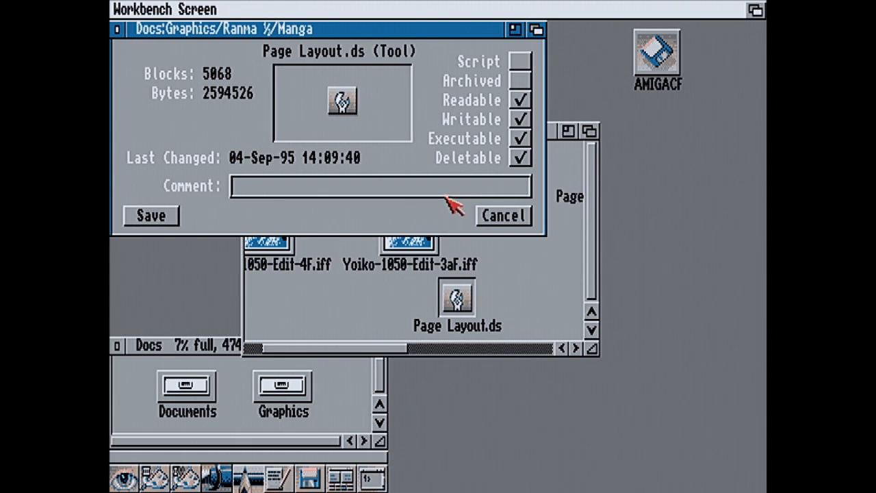
pyautogui.click(493, 216)
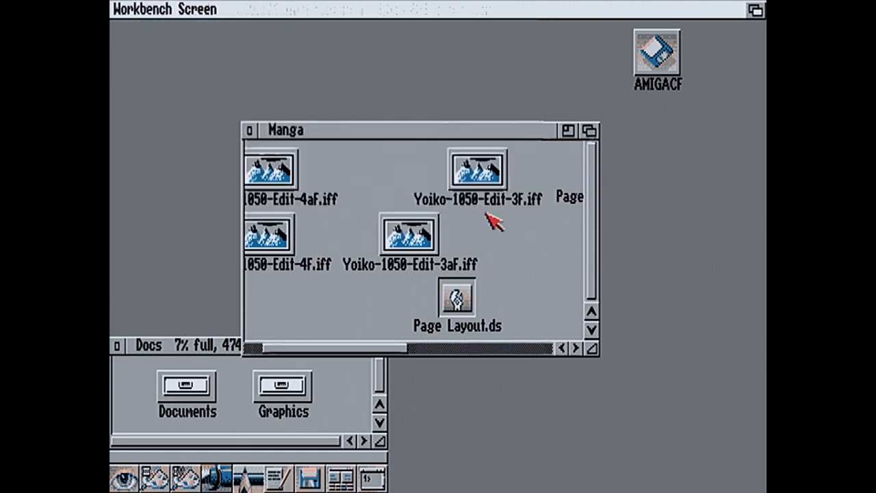
# Examine the file size and details of Page Layout.eps in its icon information, closing it without saving
pyautogui.click(498, 349)
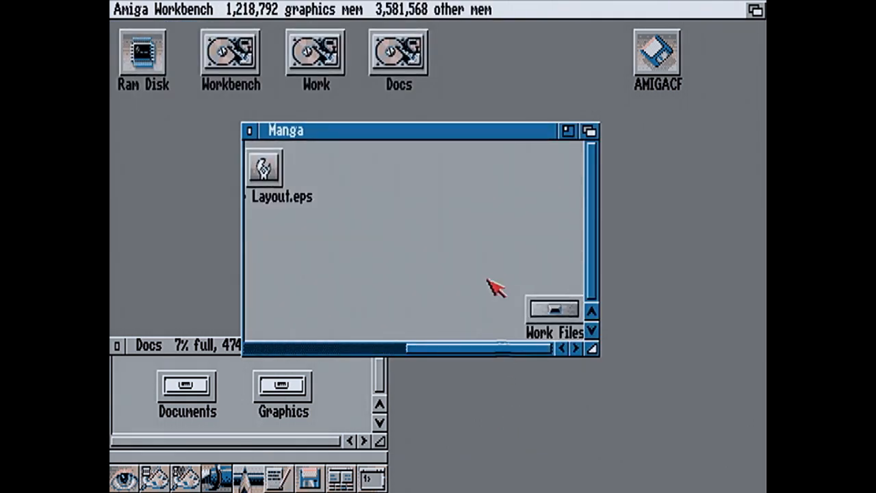
pyautogui.click(273, 174)
pyautogui.press('super+i')
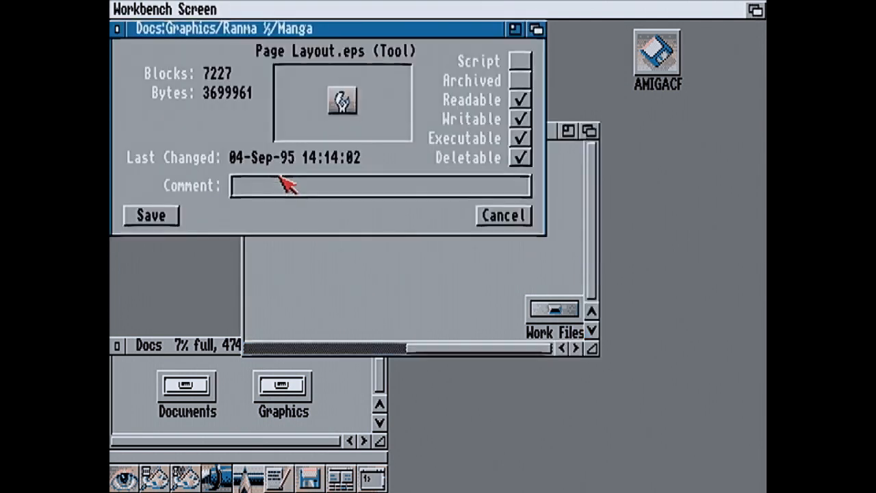
pyautogui.click(495, 220)
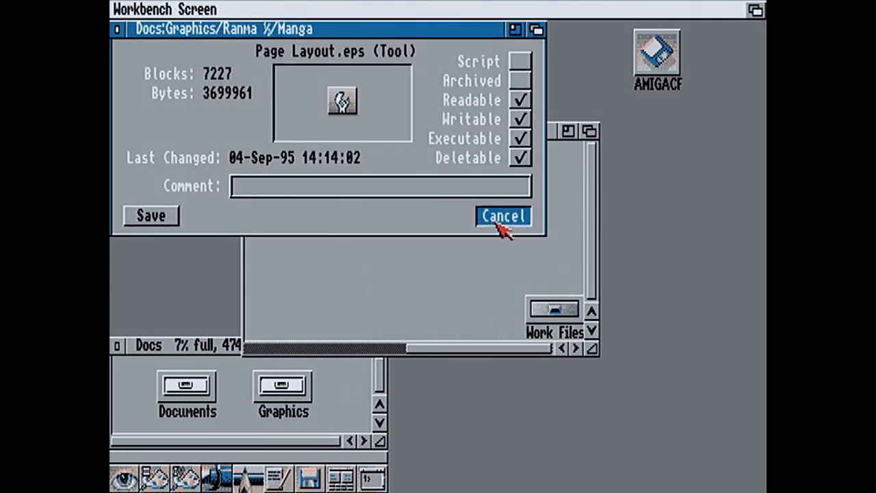
# Switch back to DrawStudio, restore its screen to full height and dismiss the line end palette
pyautogui.click(754, 9)
pyautogui.click(526, 145)
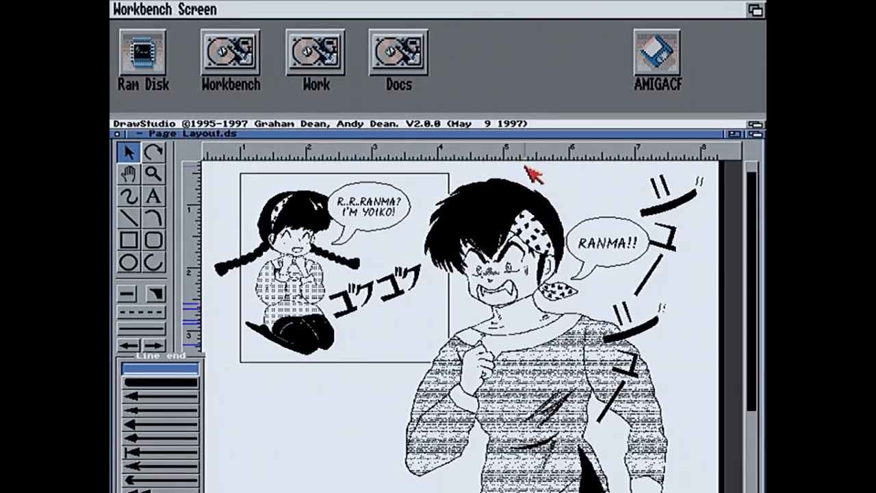
pyautogui.moveTo(430, 124); pyautogui.dragTo(433, 6)
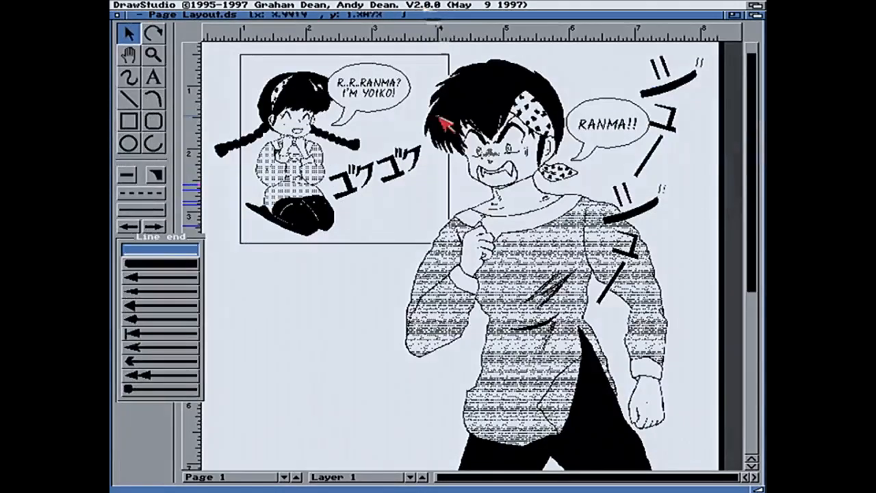
pyautogui.click(149, 229)
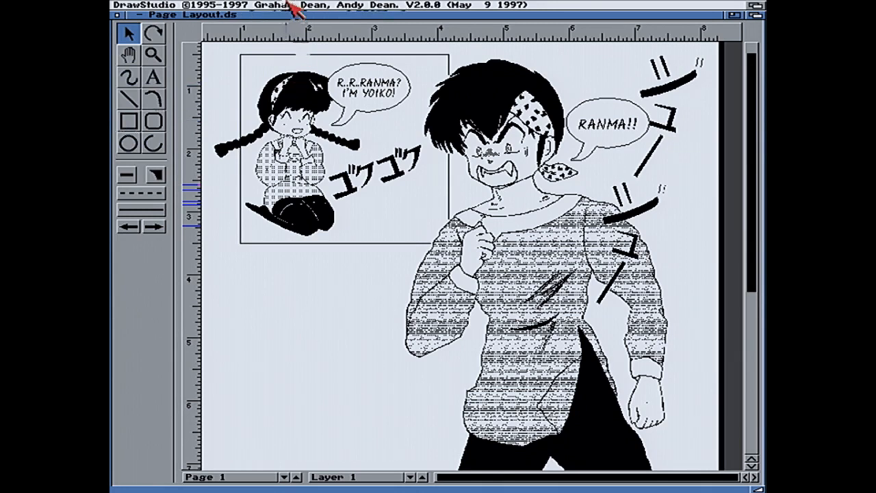
# Switch to the Workbench screen and activate the Manga drawer window
pyautogui.click(755, 6)
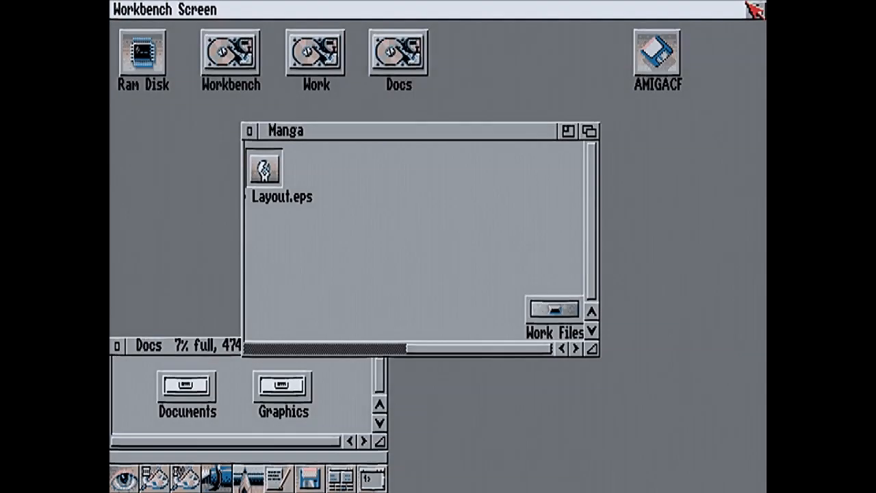
pyautogui.click(469, 283)
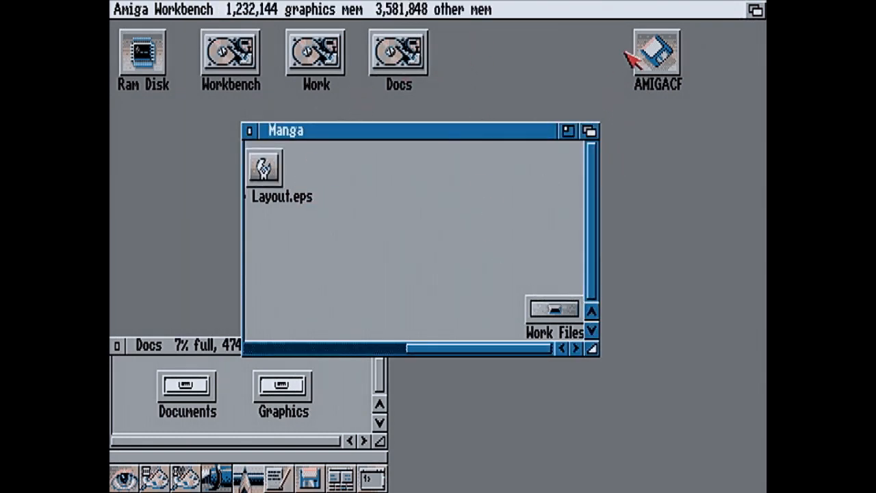
# Open the AMIGACF card, move its window clear of the Manga drawer and open its Temp drawer
pyautogui.doubleClick(653, 54)
pyautogui.click(442, 125)
pyautogui.moveTo(448, 92); pyautogui.dragTo(688, 281)
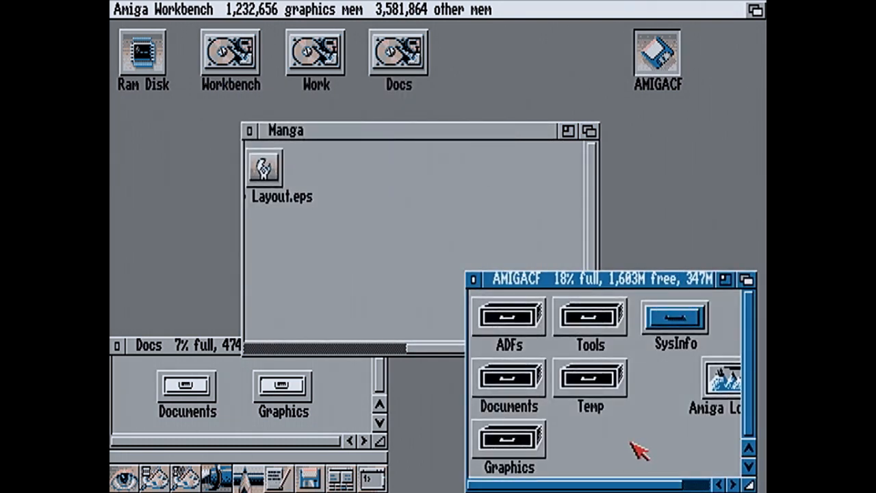
pyautogui.doubleClick(618, 386)
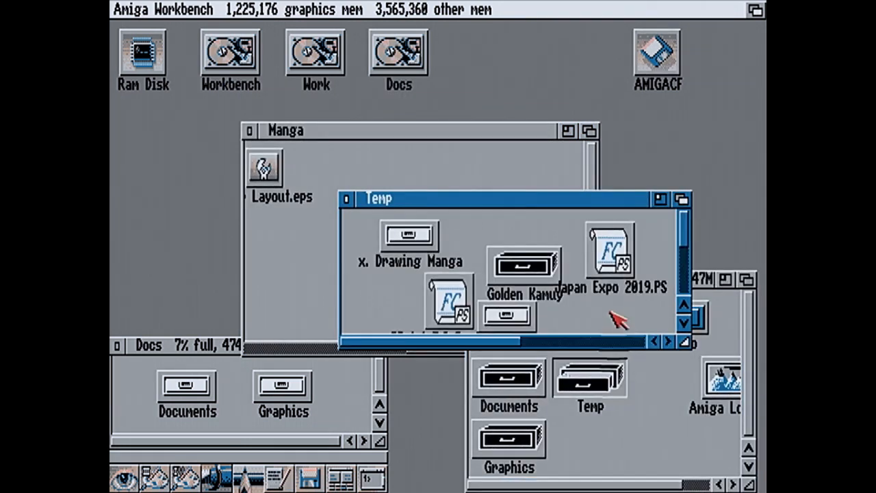
# Show all files in the Temp drawer, open its Ranma drawer and move that window clear of the Manga window
pyautogui.click(626, 341)
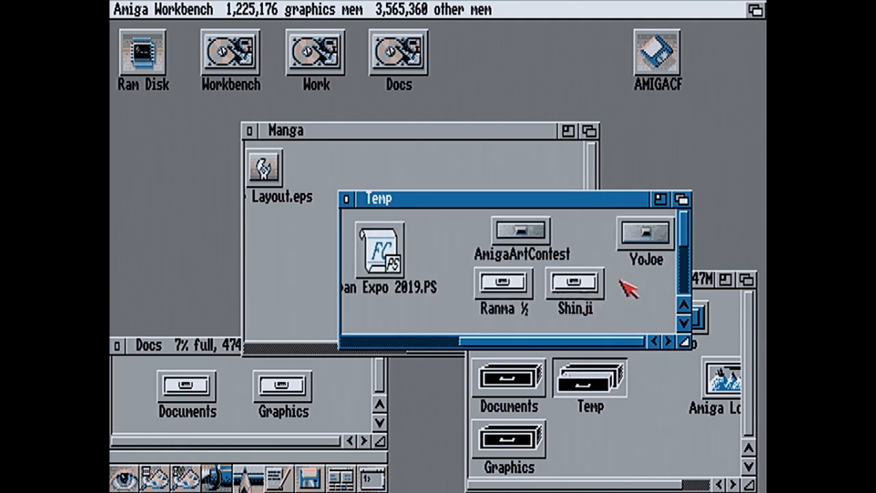
pyautogui.rightClick(294, 8)
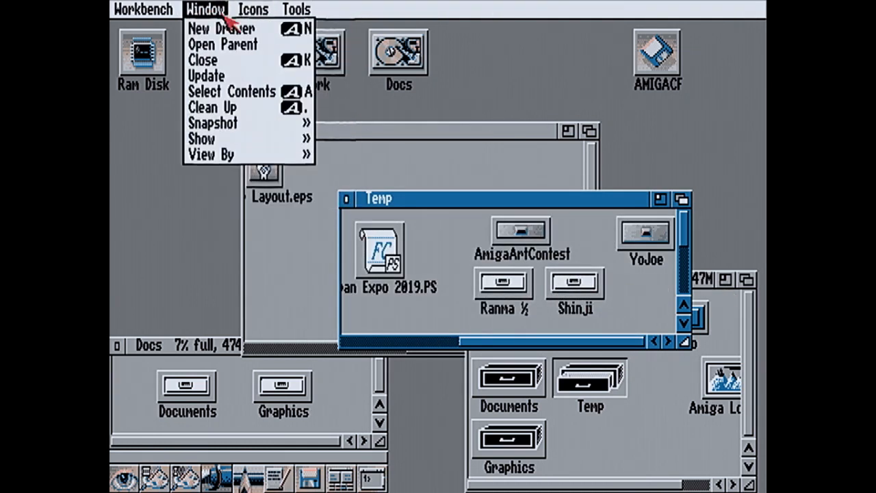
pyautogui.rightClick(342, 149)
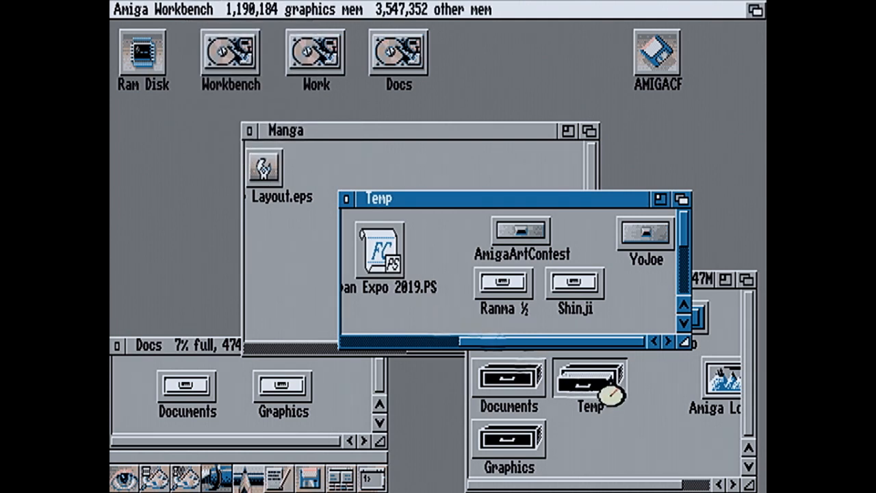
pyautogui.click(630, 342)
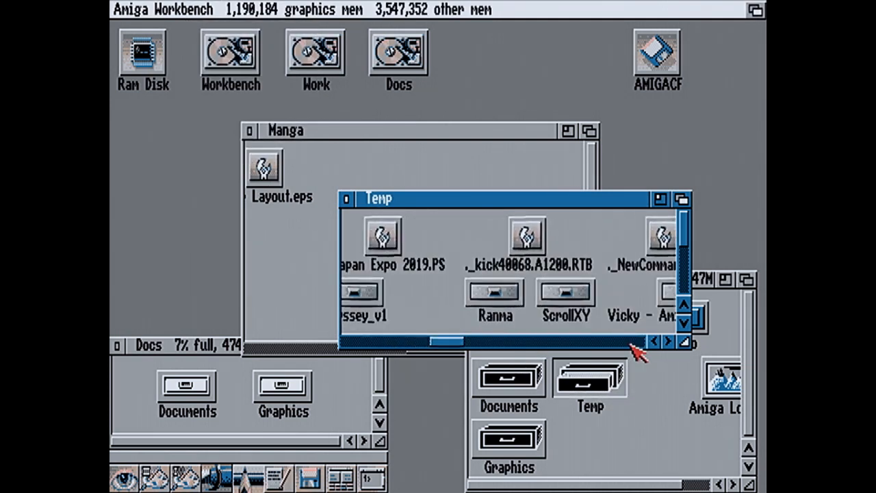
pyautogui.doubleClick(512, 298)
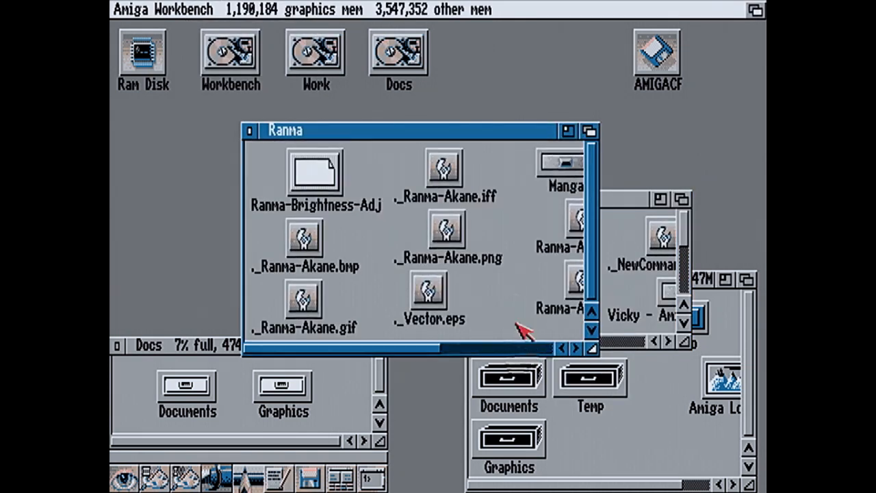
pyautogui.moveTo(441, 135); pyautogui.dragTo(609, 265)
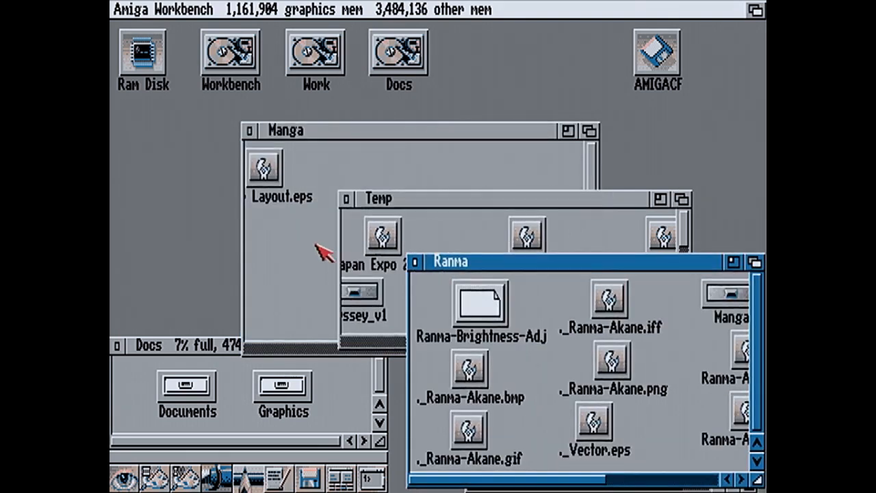
pyautogui.click(287, 187)
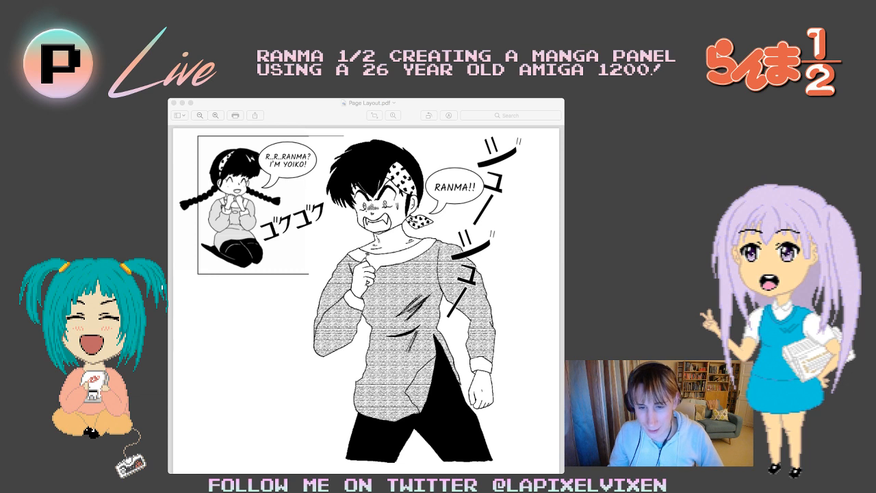
# Switch to Page Layout.pdf in Preview and examine both figures, the speech balloons and the Japanese sound-effect lettering at enlarged size
pyautogui.press('super+Tab')
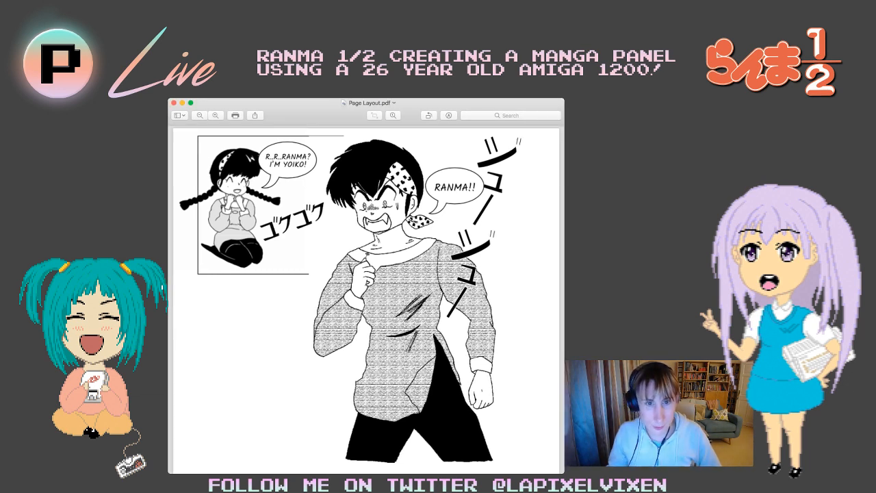
pyautogui.press('super+0')
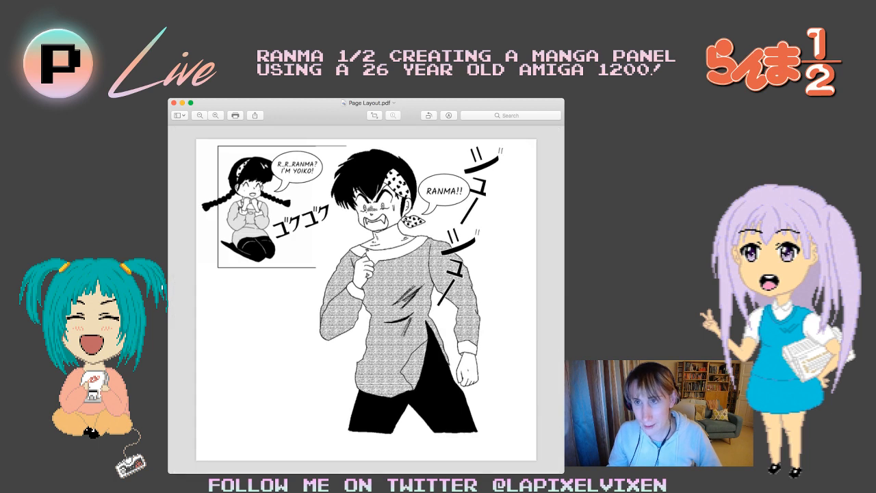
pyautogui.press('super+9')
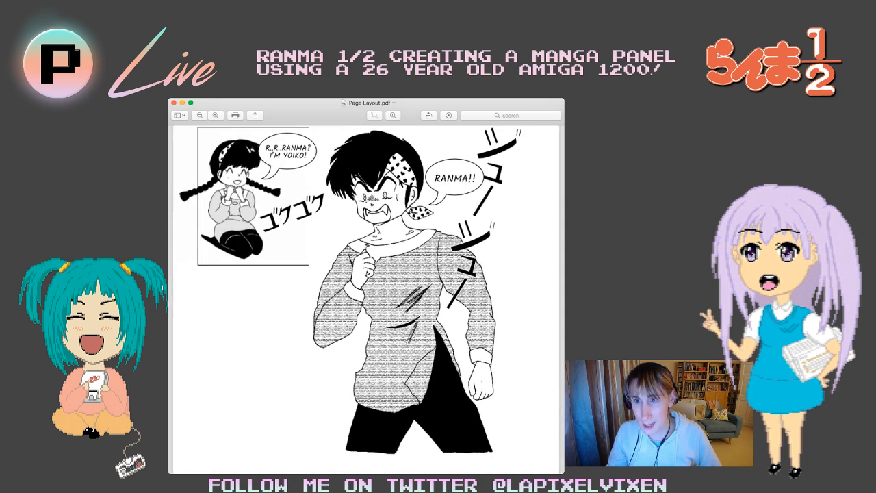
pyautogui.press('super+plus')
pyautogui.press('super+plus')
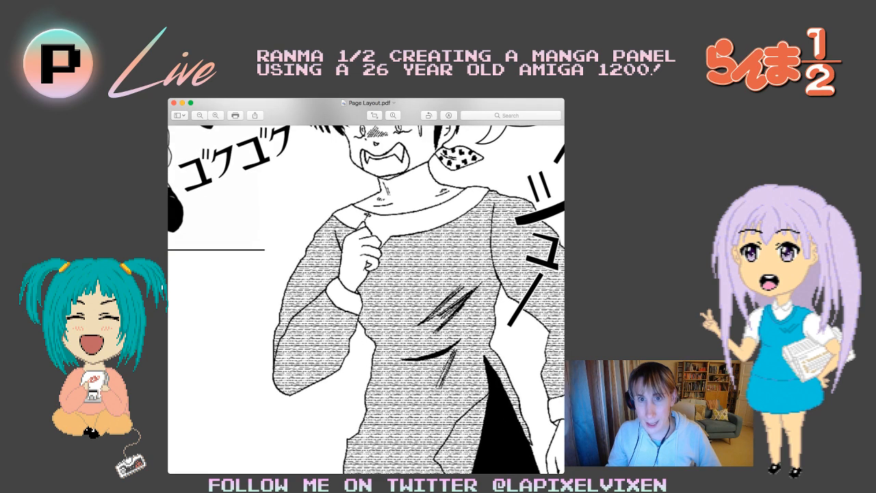
pyautogui.scroll(5, 366, 299)
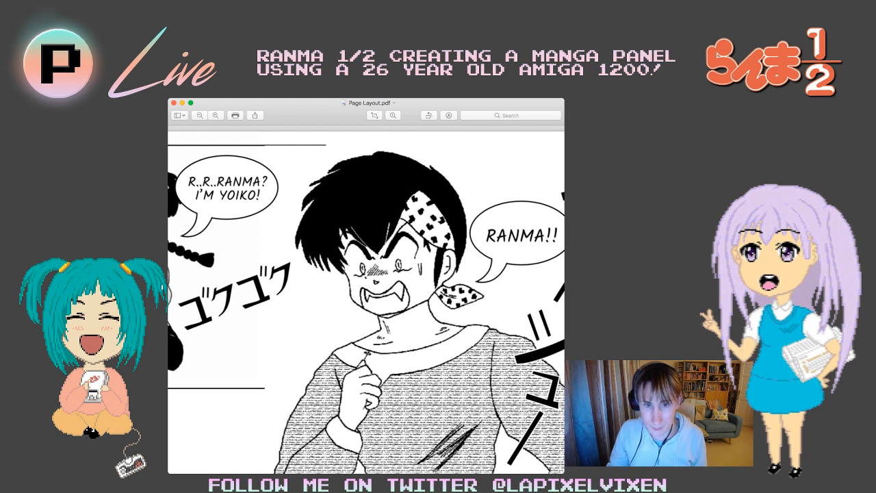
pyautogui.hscroll(5, 366, 301)
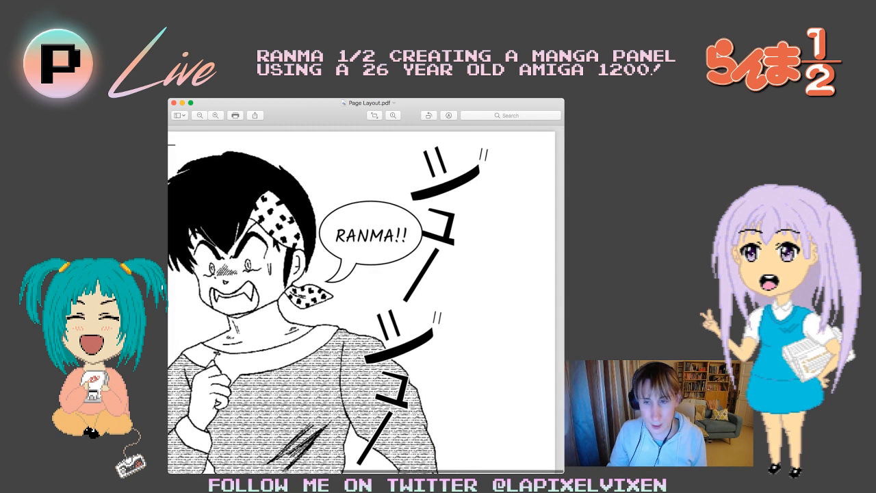
pyautogui.scroll(-5, 366, 301)
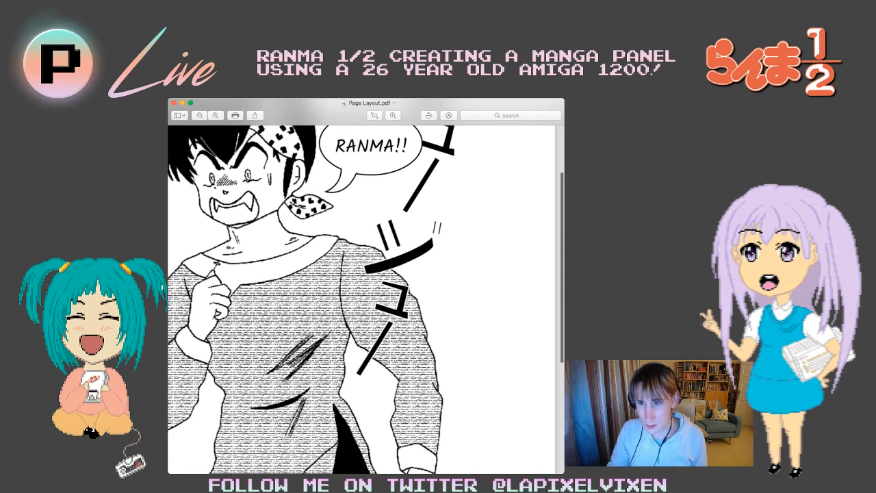
pyautogui.hscroll(-10, 366, 299)
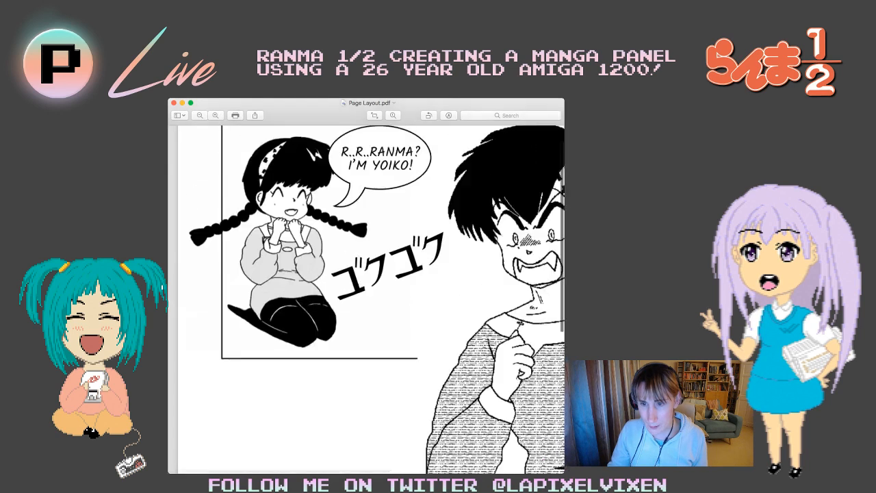
pyautogui.scroll(2, 366, 299)
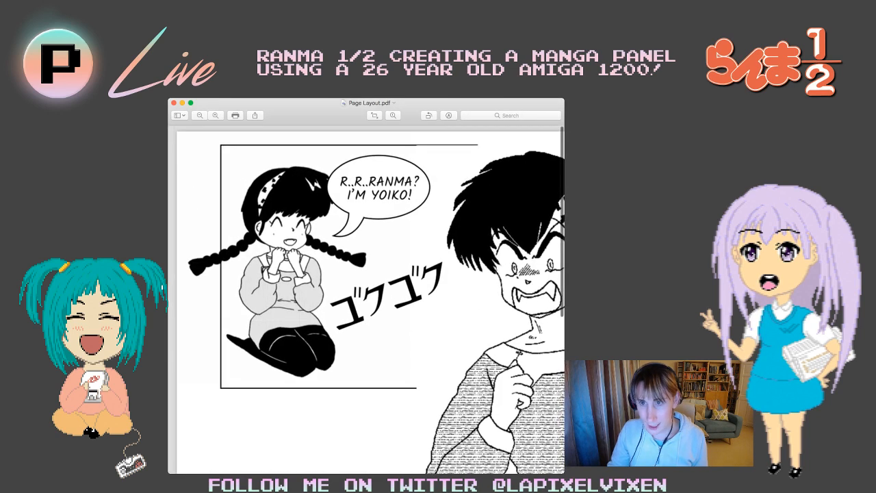
pyautogui.hscroll(5, 366, 299)
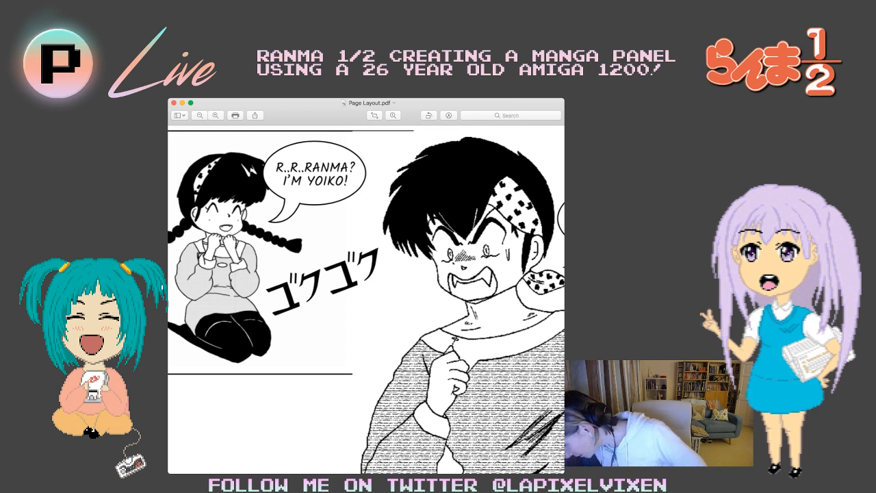
# Examine the overall composition of the manga page in Page Layout.pdf at reduced magnification
pyautogui.click(199, 115)
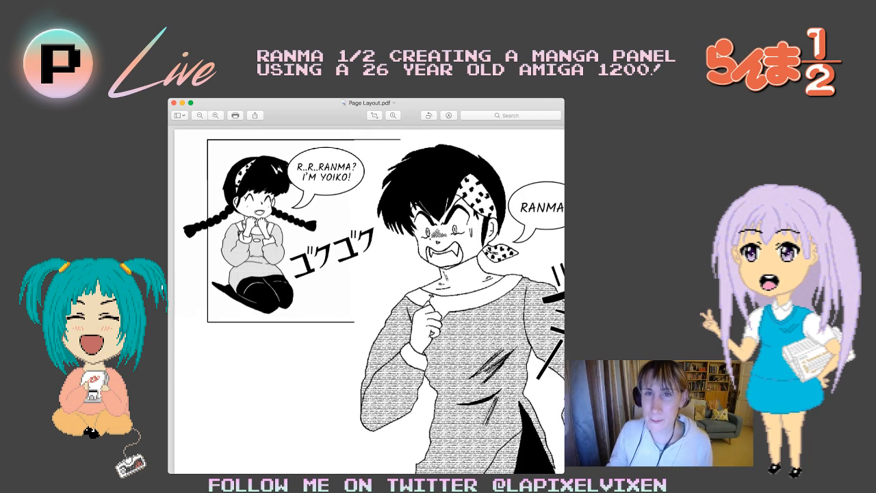
pyautogui.hscroll(3, 366, 301)
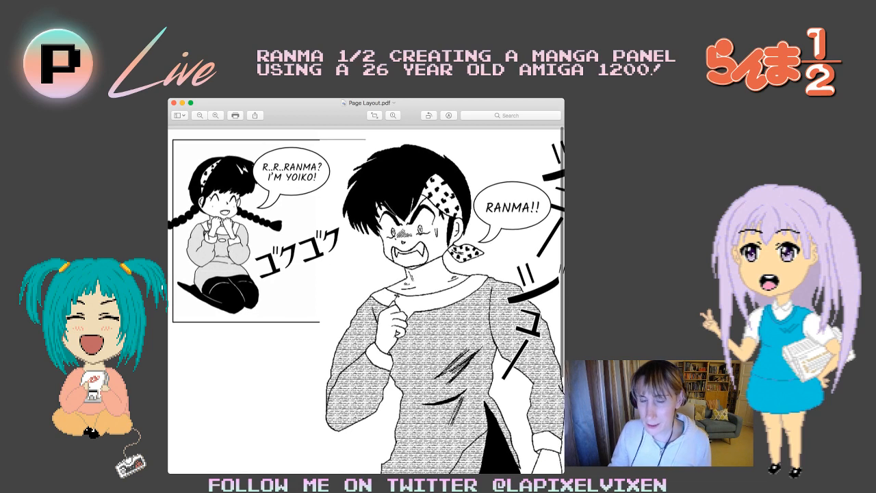
pyautogui.click(200, 114)
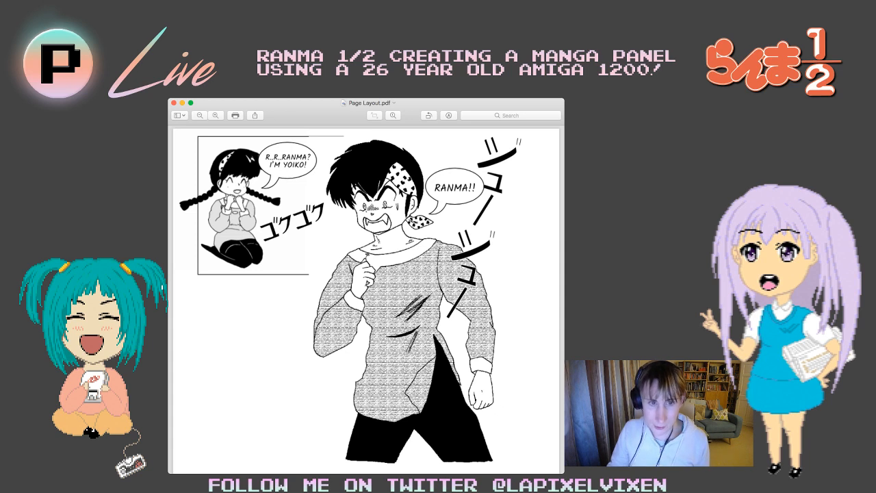
pyautogui.click(200, 115)
pyautogui.click(215, 115)
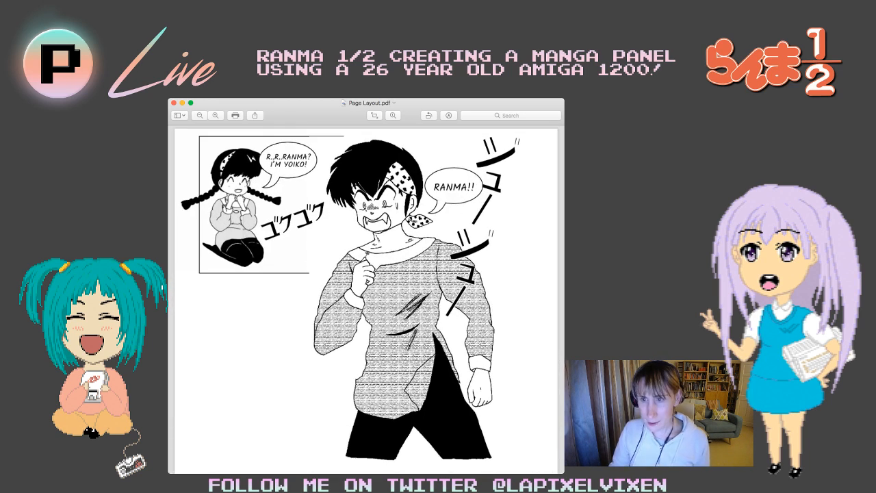
pyautogui.click(216, 115)
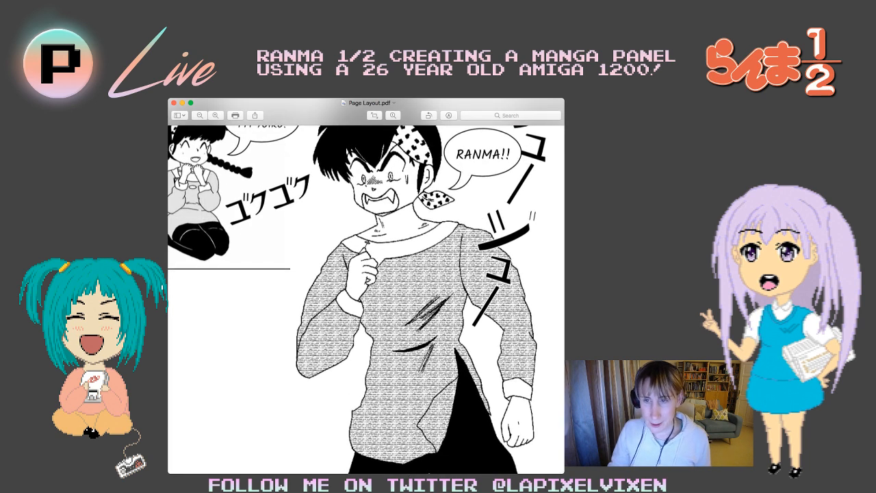
pyautogui.click(427, 299)
pyautogui.click(427, 299)
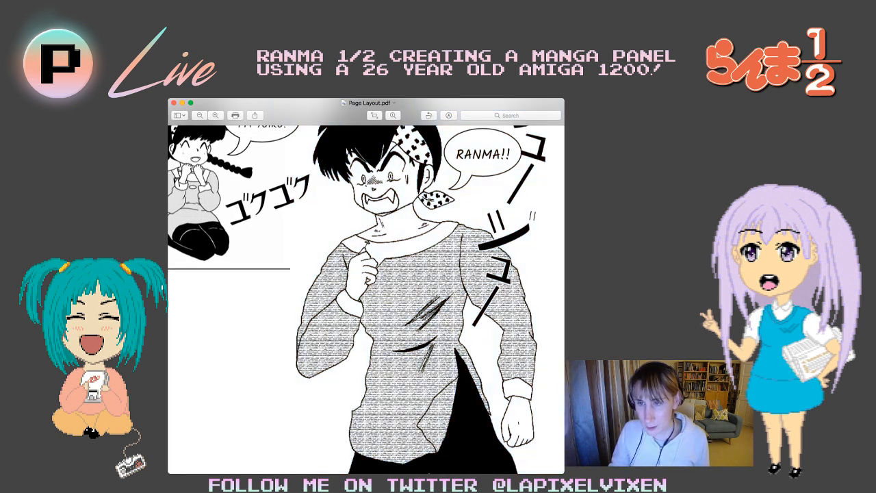
# Examine the patterned shirt, the angry face and the kneeling girl's panel of Page Layout.pdf in close-up
pyautogui.click(216, 115)
pyautogui.click(215, 115)
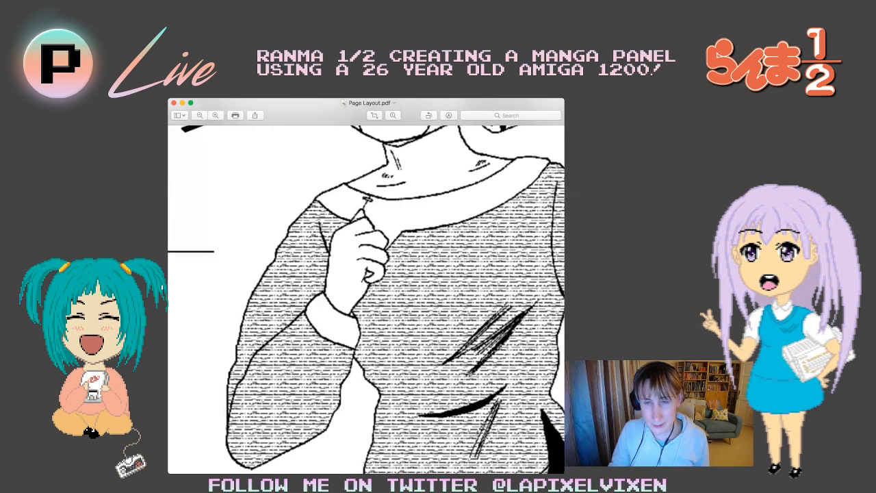
pyautogui.click(215, 115)
pyautogui.click(215, 115)
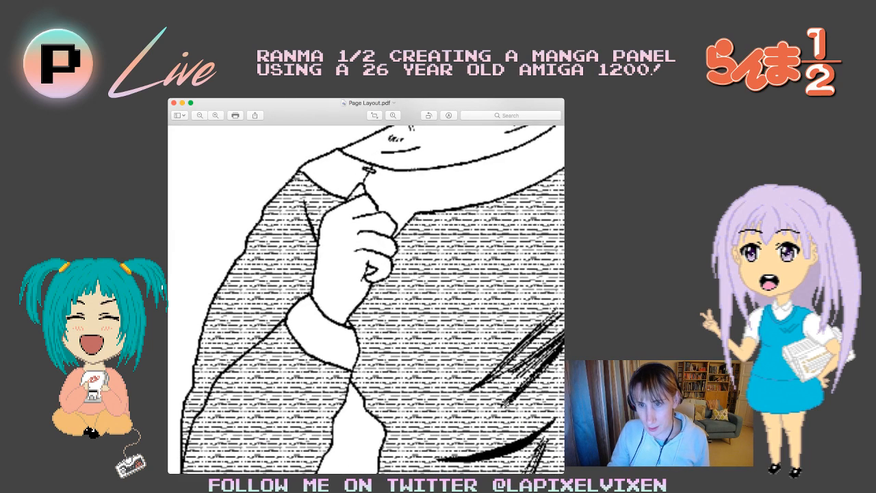
pyautogui.scroll(10, 366, 299)
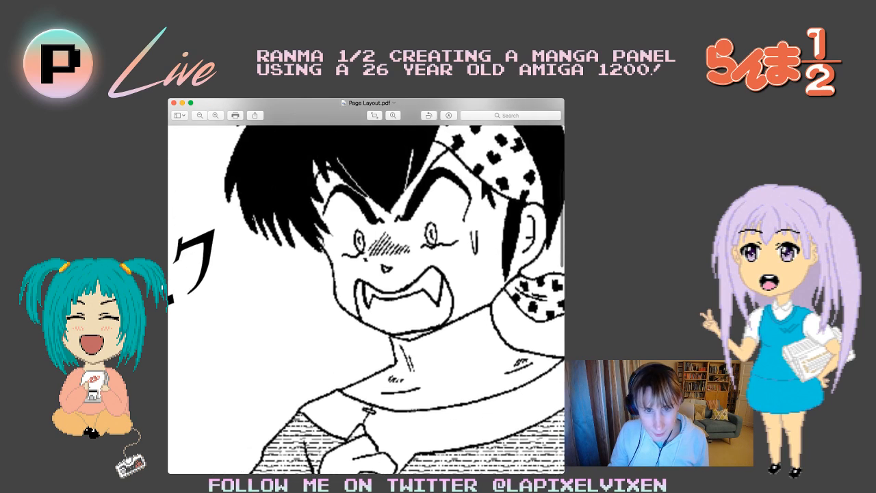
pyautogui.scroll(5, 366, 299)
pyautogui.hscroll(-5, 366, 299)
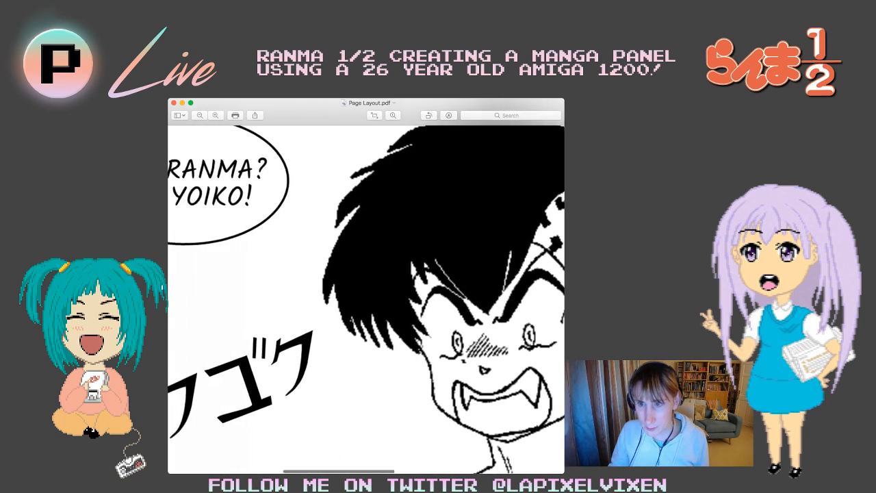
pyautogui.hscroll(-4, 366, 299)
pyautogui.hscroll(-10, 366, 299)
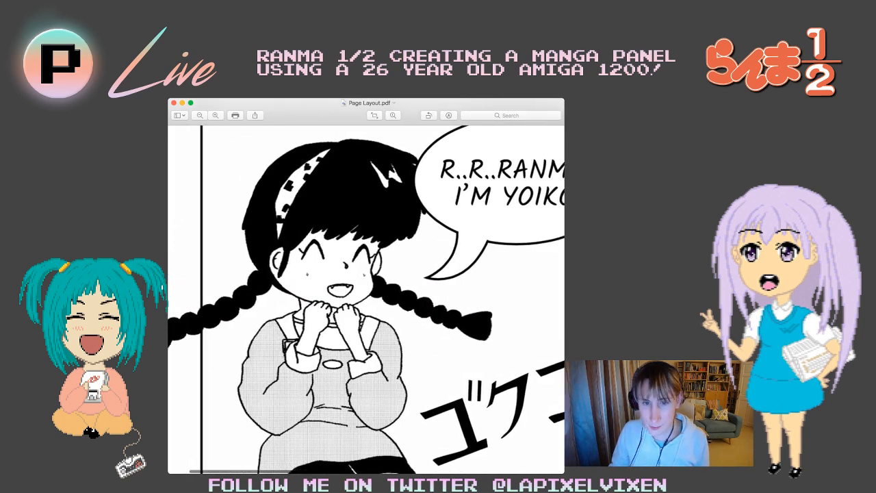
pyautogui.hscroll(-3, 366, 299)
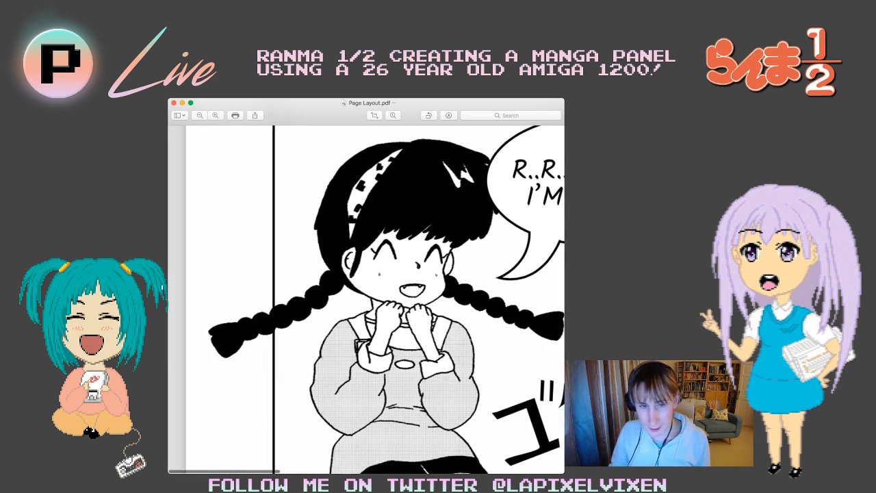
pyautogui.scroll(3, 366, 299)
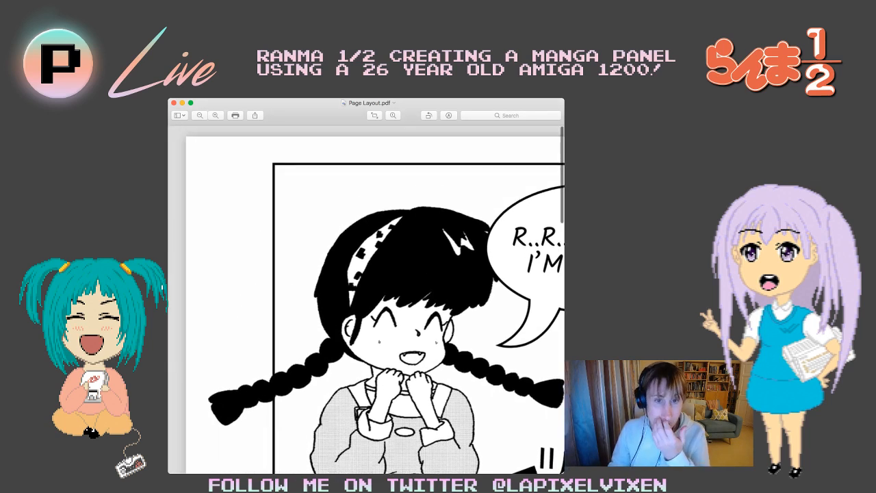
# Examine the lower edge of the girl's panel, the shirt sleeve and the shouting figure's face in close-up
pyautogui.scroll(-10, 366, 299)
pyautogui.hscroll(5, 366, 299)
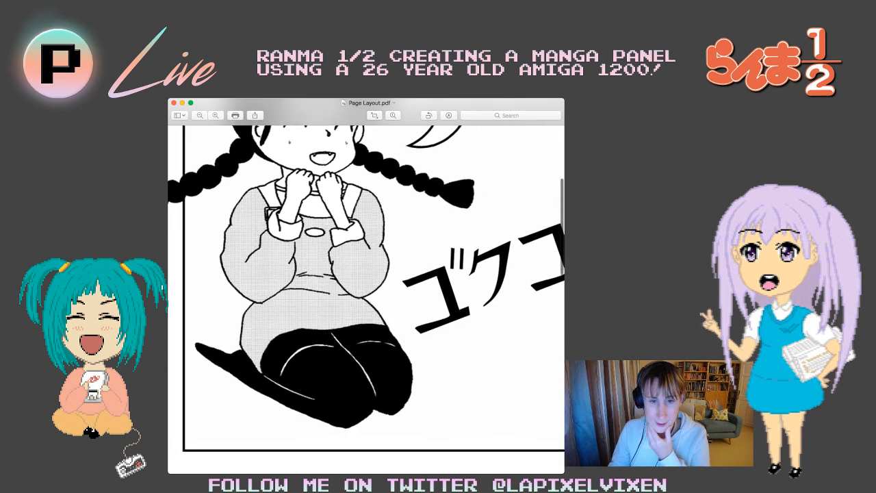
pyautogui.scroll(-8, 366, 299)
pyautogui.hscroll(6, 366, 299)
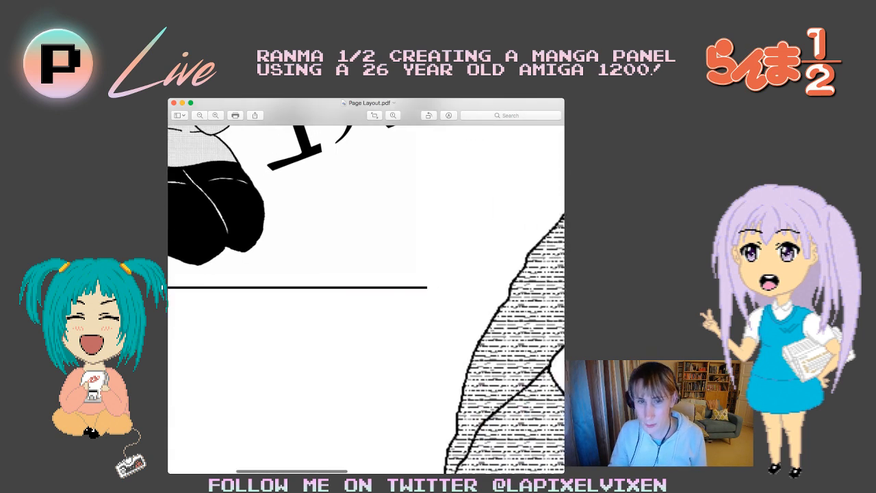
pyautogui.hscroll(9, 366, 299)
pyautogui.scroll(3, 366, 299)
pyautogui.hscroll(7, 366, 299)
pyautogui.scroll(9, 366, 299)
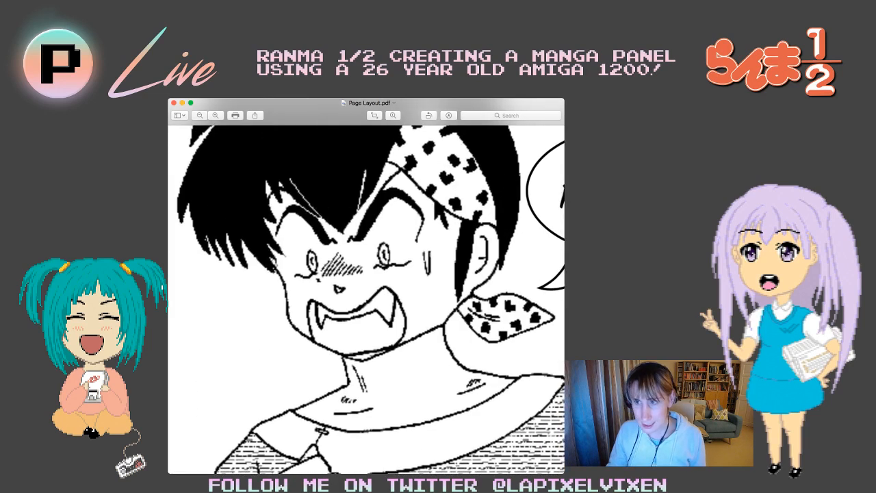
# Examine the shouting figure, its speech balloon and the neighbouring girl's panel of Page Layout.pdf at reduced magnification
pyautogui.press('super+minus')
pyautogui.press('super+minus')
pyautogui.press('super+minus')
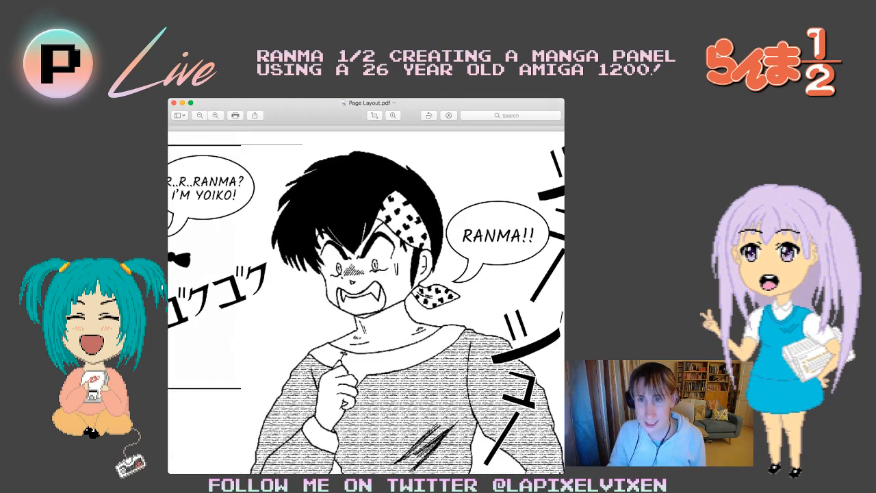
pyautogui.scroll(-1, 366, 299)
pyautogui.hscroll(2, 366, 299)
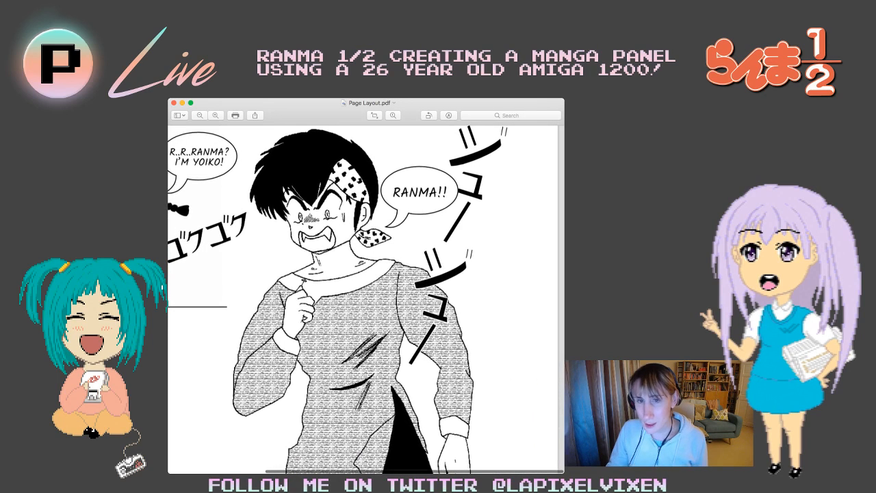
pyautogui.scroll(1, 366, 299)
pyautogui.hscroll(-6, 366, 299)
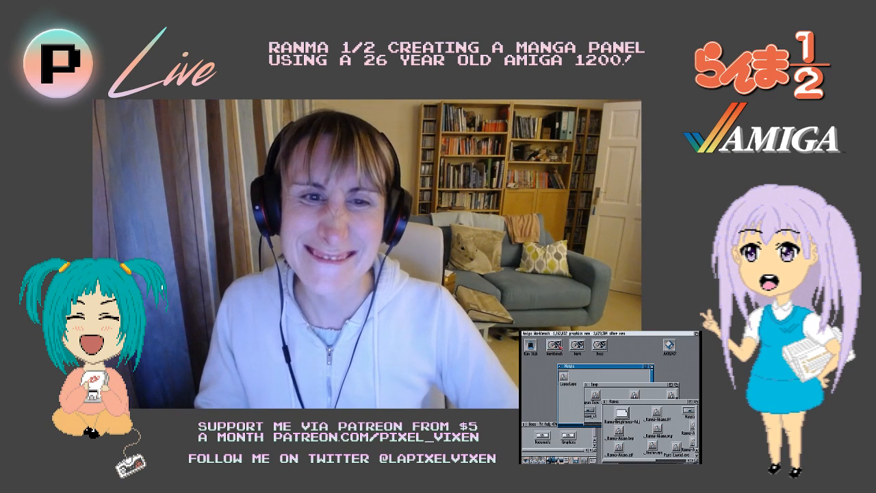
# Close the Ranma drawer window on the Amiga Workbench and switch to the manga page layout in DrawStudio
pyautogui.click(605, 402)
pyautogui.click(604, 403)
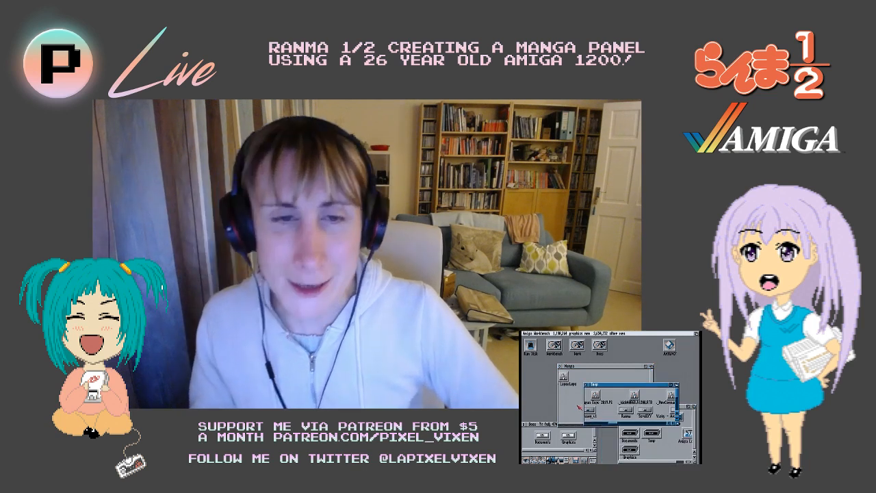
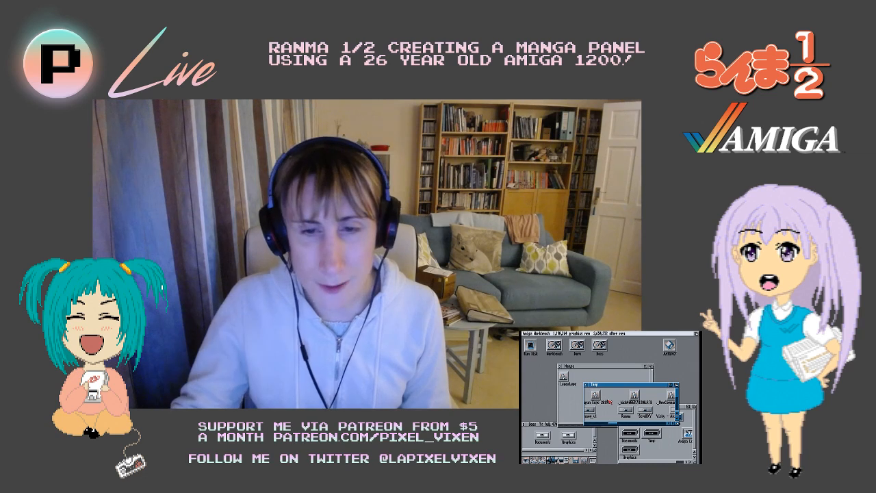
pyautogui.click(690, 333)
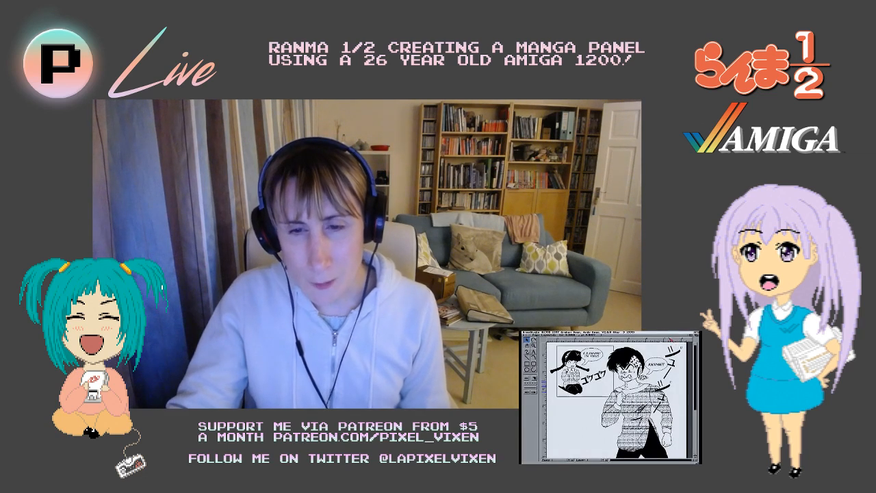